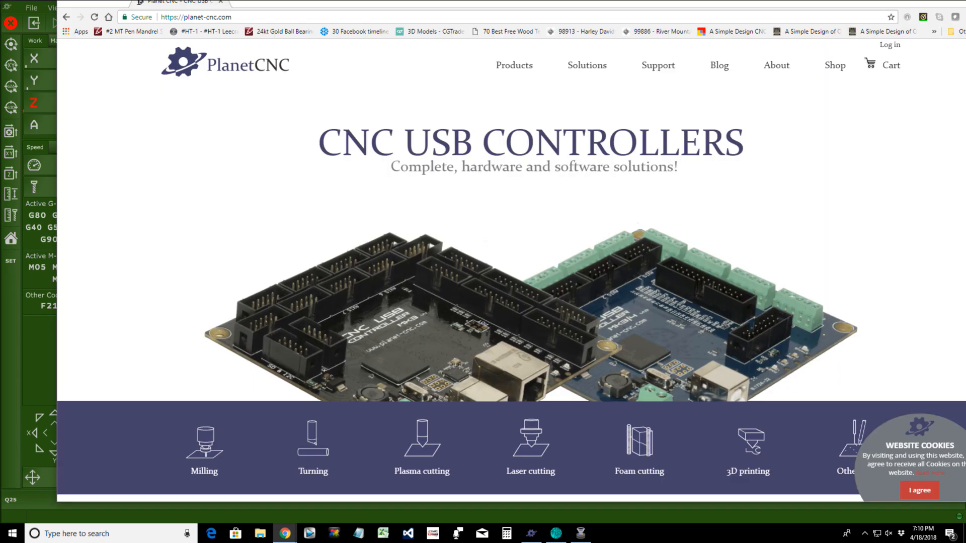
Step: Move the Chrome window showing planet-cnc.com to the left edge and maximize it
{"action": "left_click_drag", "start_coordinate": [139, 2], "coordinate": [112, 17]}
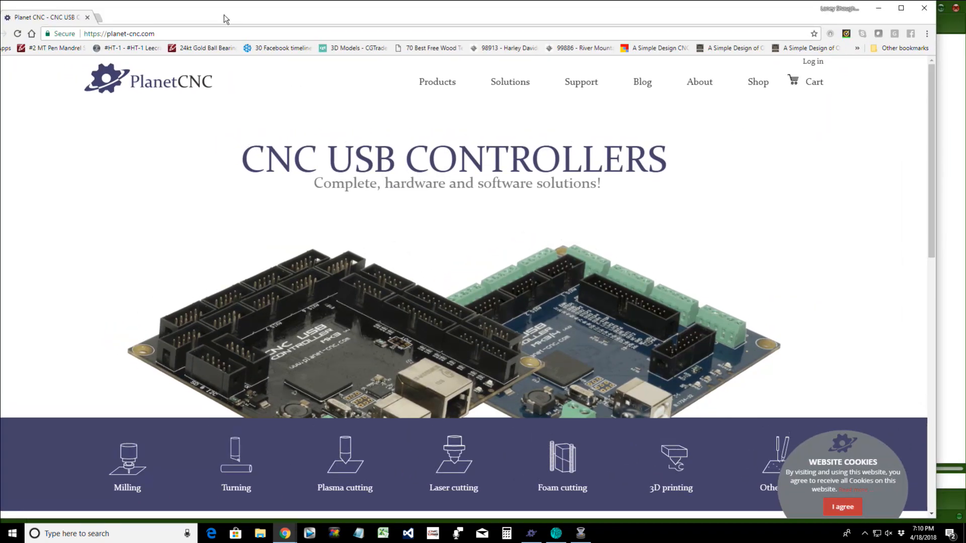
{"action": "left_click", "coordinate": [905, 7]}
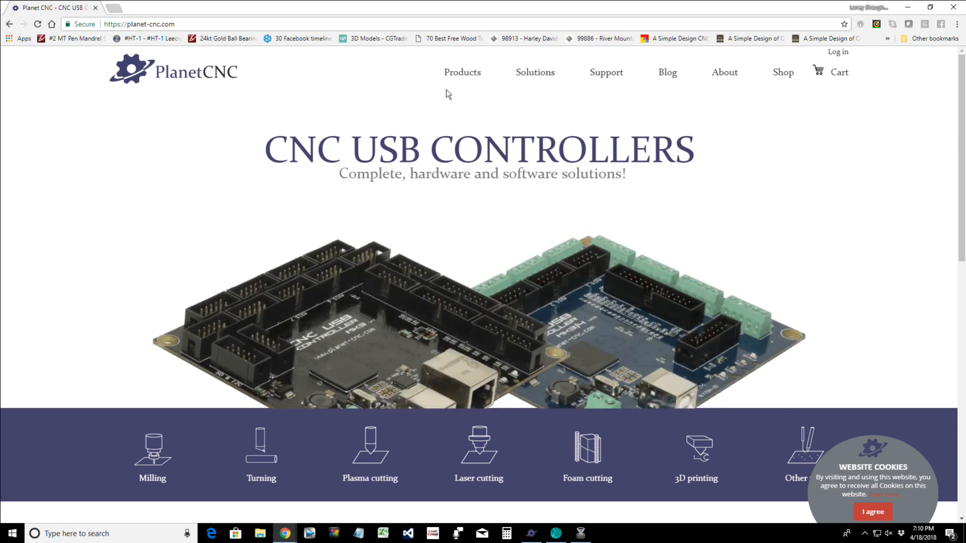
Step: Choose Software from the Products menu on the PlanetCNC site
{"action": "mouse_move", "coordinate": [465, 74]}
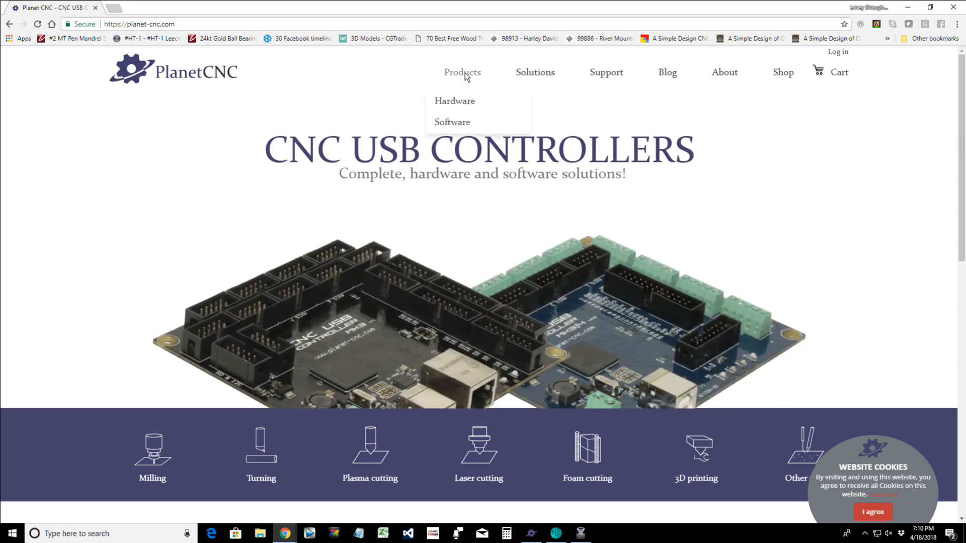
{"action": "left_click", "coordinate": [463, 127]}
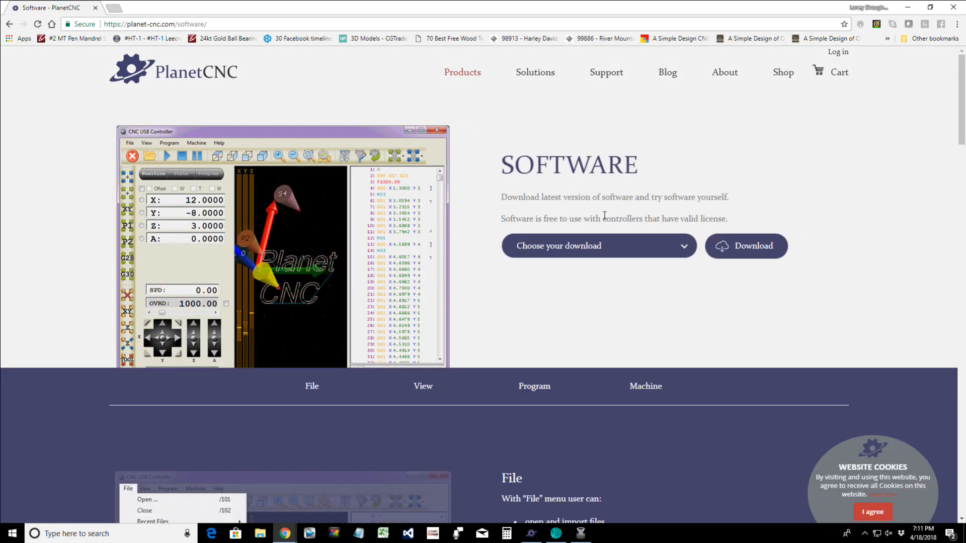
Step: Expand the 'Choose your download' list to reveal the TNG 2018.04.04 beta builds
{"action": "left_click", "coordinate": [685, 247]}
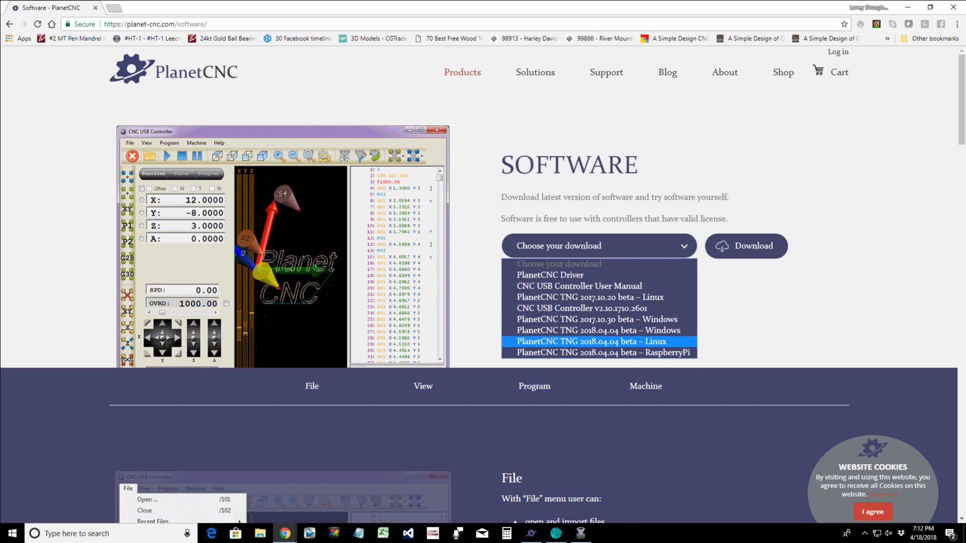
Step: Switch to the File Explorer window showing USB Drive (M:) from the taskbar
{"action": "left_click", "coordinate": [581, 533]}
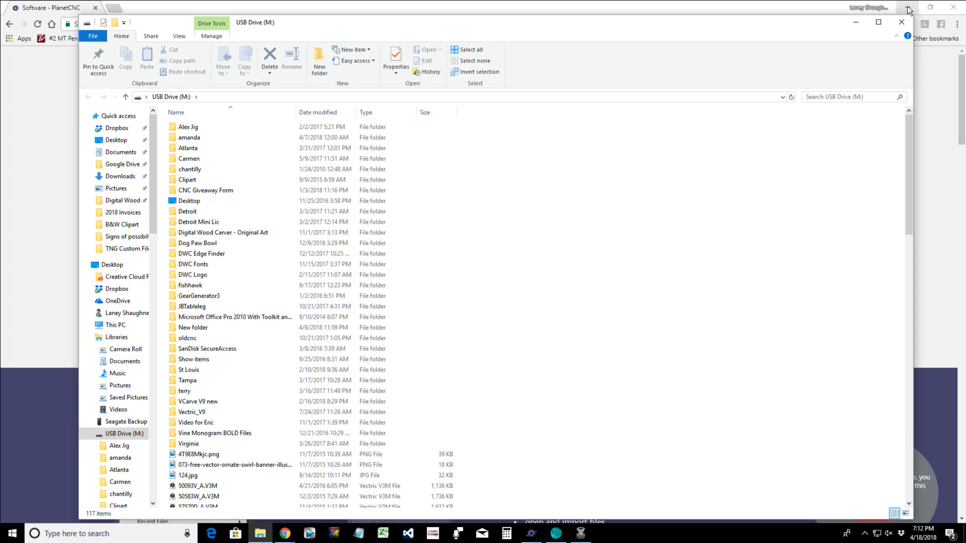
Step: Close the USB Drive (M:) File Explorer window
{"action": "left_click", "coordinate": [901, 22]}
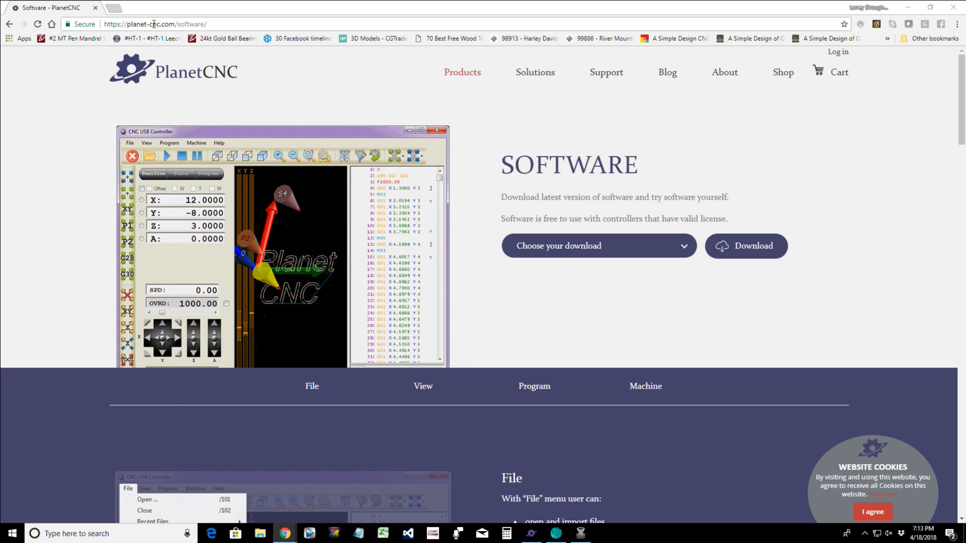
Step: Look over the software download options, then close Chrome to return to PlanetCNC TNG
{"action": "mouse_move", "coordinate": [454, 76]}
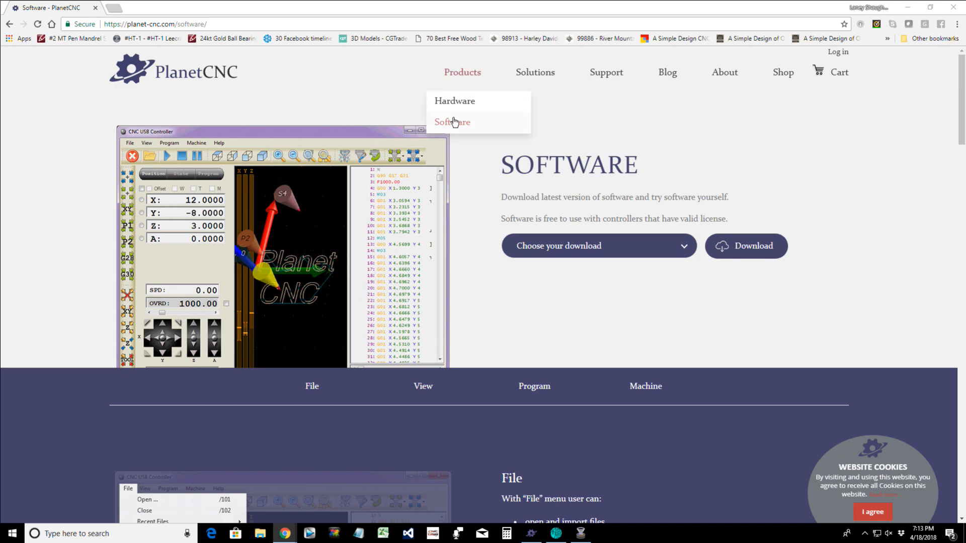
{"action": "left_click", "coordinate": [681, 250]}
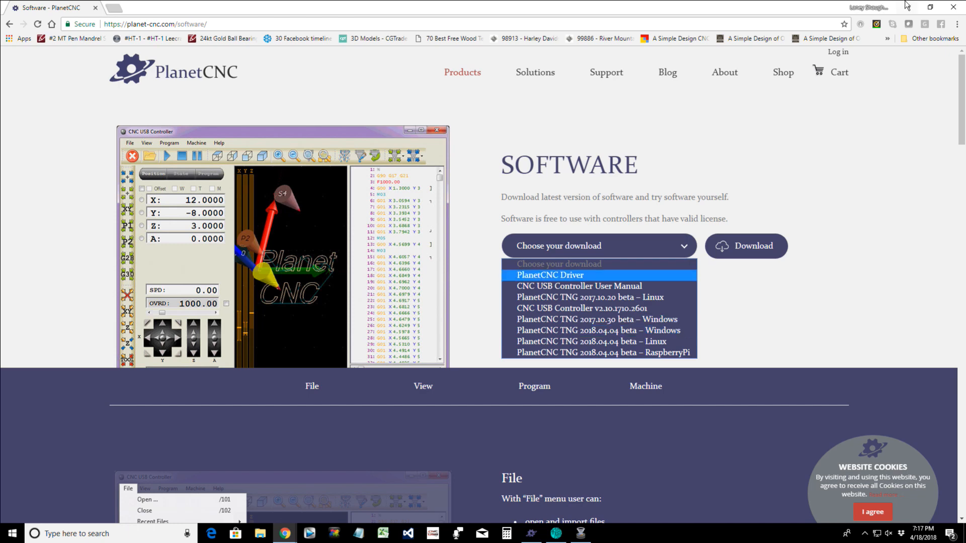
{"action": "left_click", "coordinate": [95, 8]}
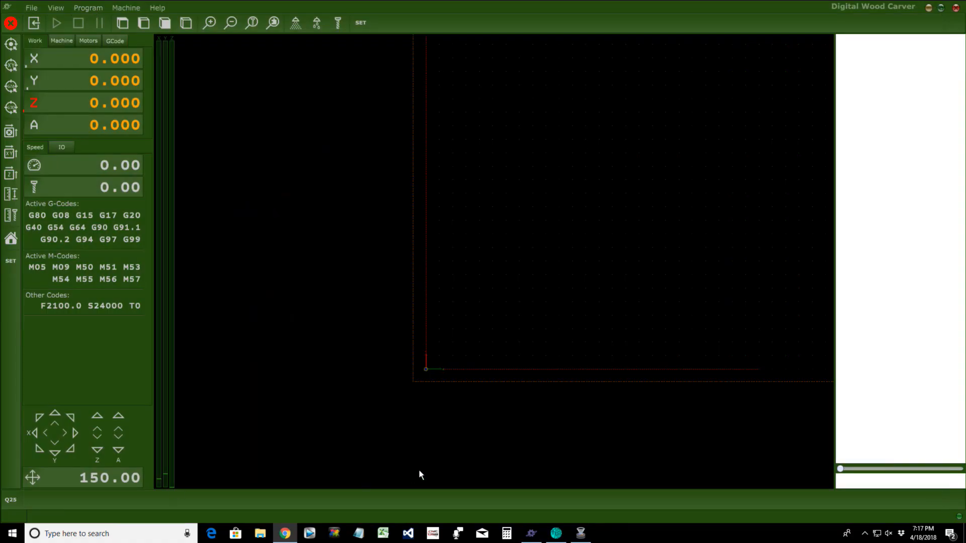
Step: Open the Machine menu and browse submenus like Spindle, Tools and Coordinate System
{"action": "left_click", "coordinate": [134, 7]}
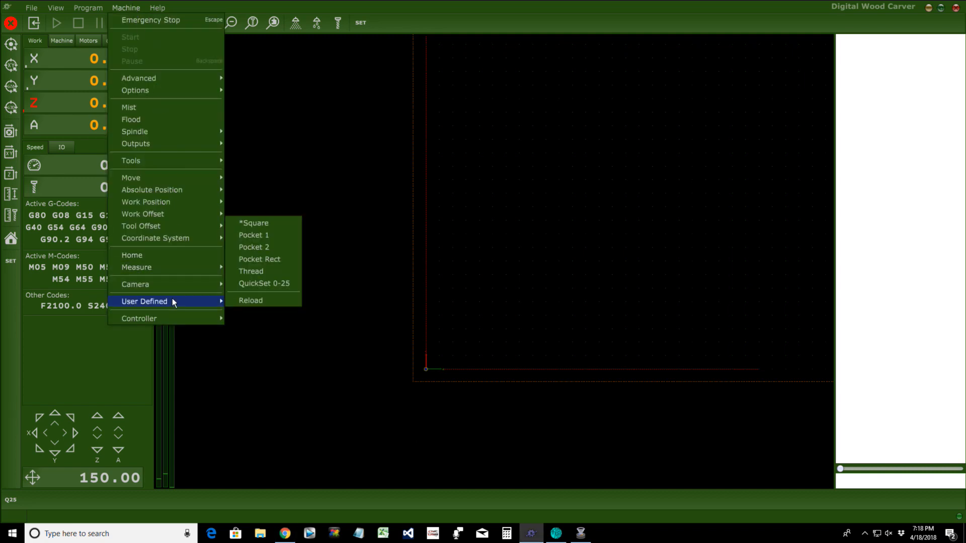
{"action": "mouse_move", "coordinate": [178, 284]}
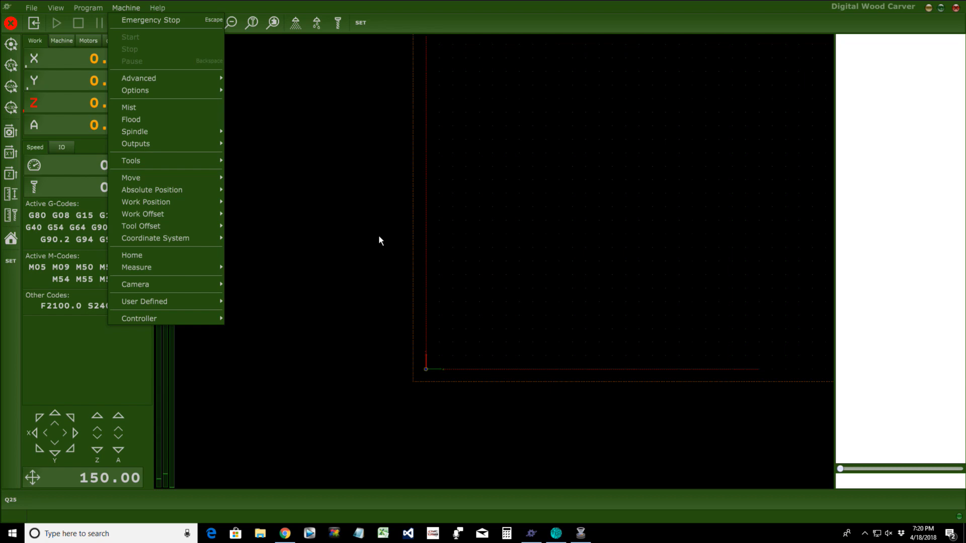
Step: Bring up a new Chrome window and slide it over the CNC program
{"action": "mouse_move", "coordinate": [286, 536]}
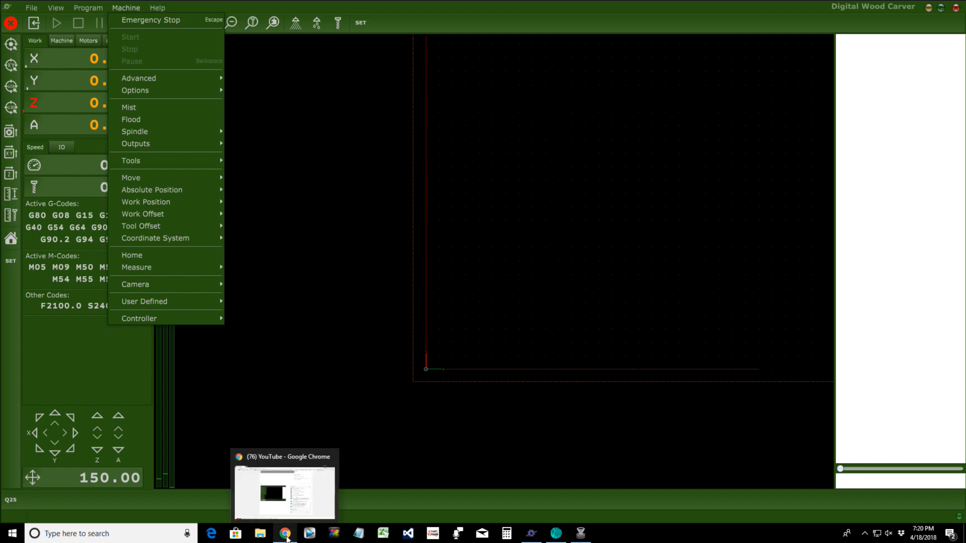
{"action": "left_click", "coordinate": [251, 508]}
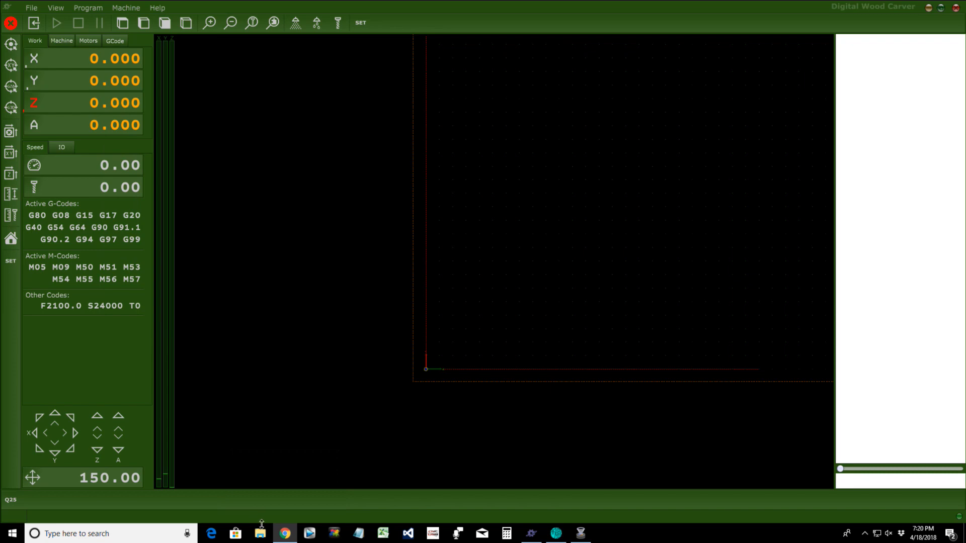
{"action": "mouse_move", "coordinate": [285, 535]}
{"action": "left_click_drag", "start_coordinate": [965, 75], "coordinate": [69, 21]}
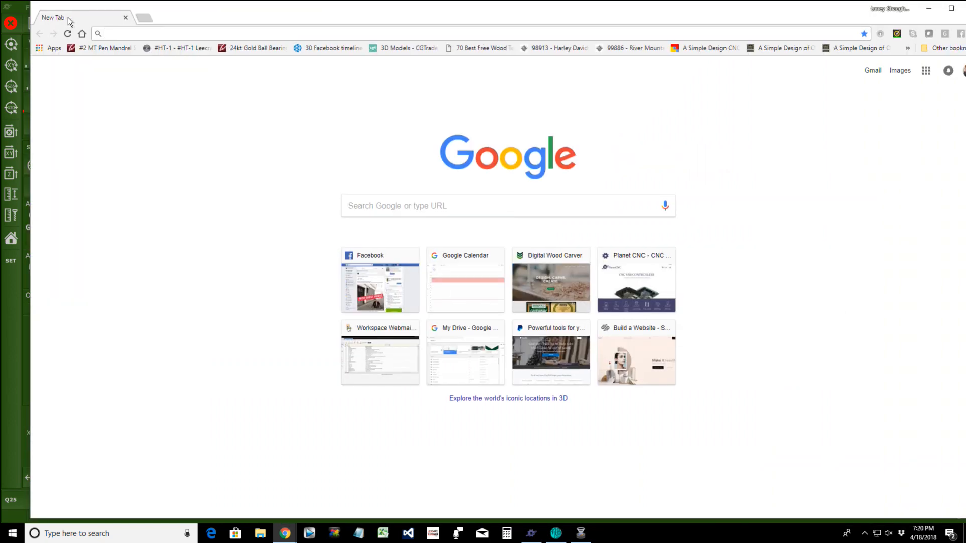
Step: Open planet-cnc.com from the New Tab shortcuts and go to its Blog
{"action": "left_click", "coordinate": [632, 276]}
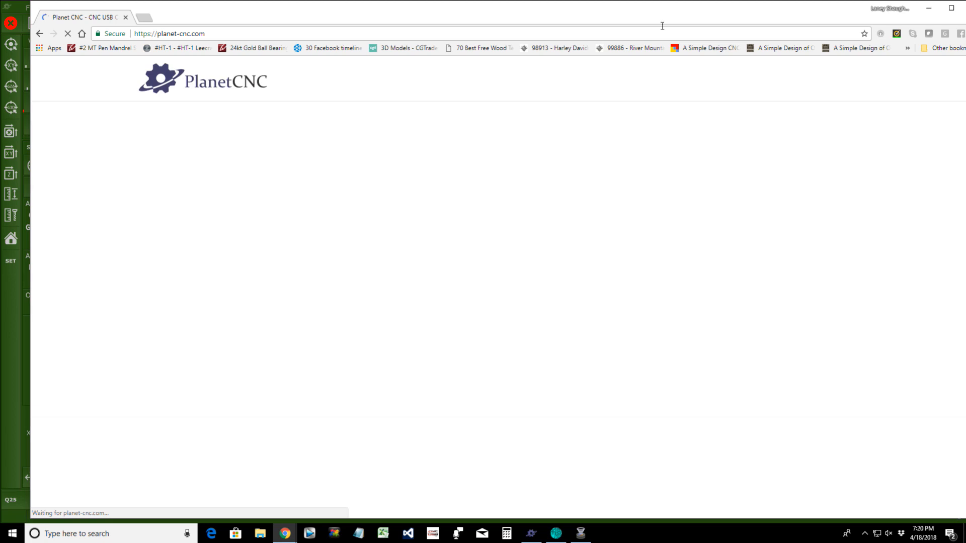
{"action": "left_click_drag", "start_coordinate": [657, 11], "coordinate": [636, 11]}
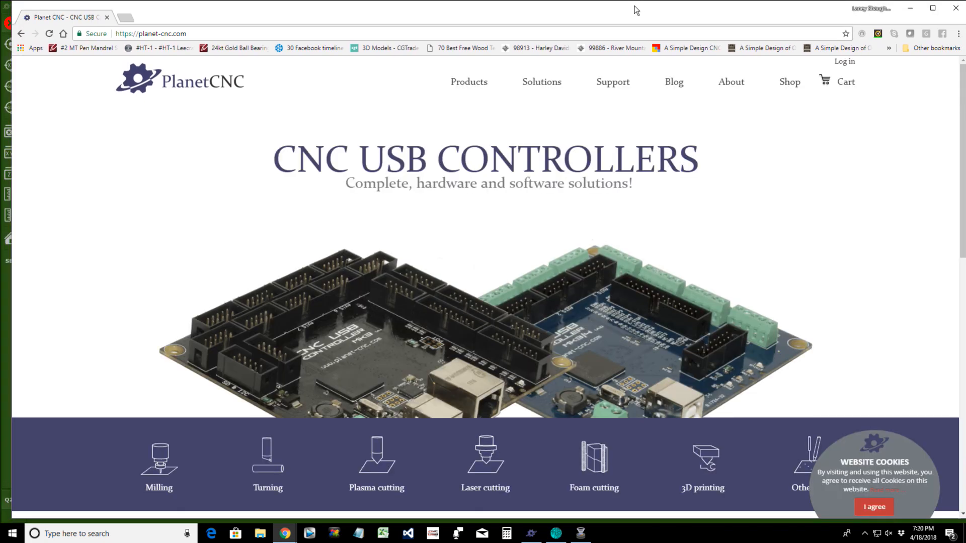
{"action": "mouse_move", "coordinate": [461, 87]}
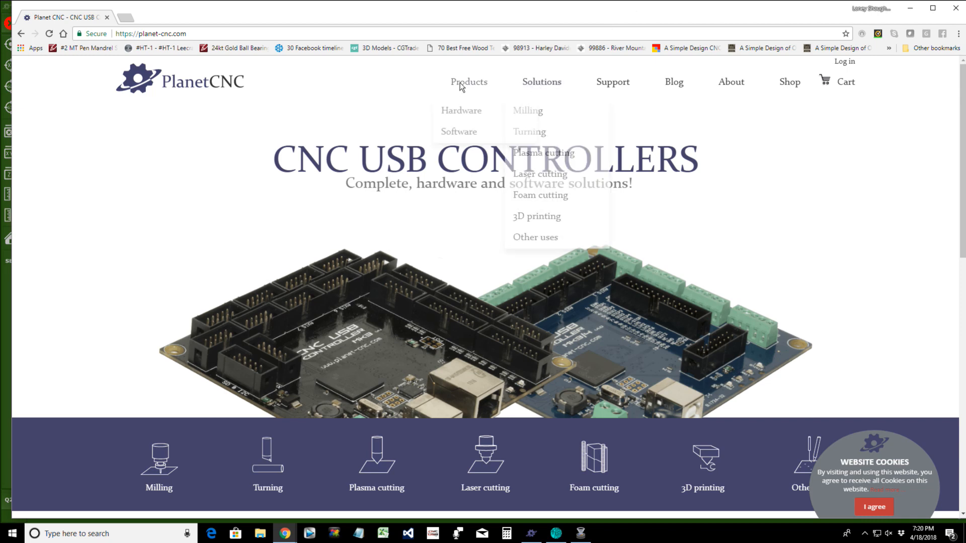
{"action": "left_click", "coordinate": [674, 84]}
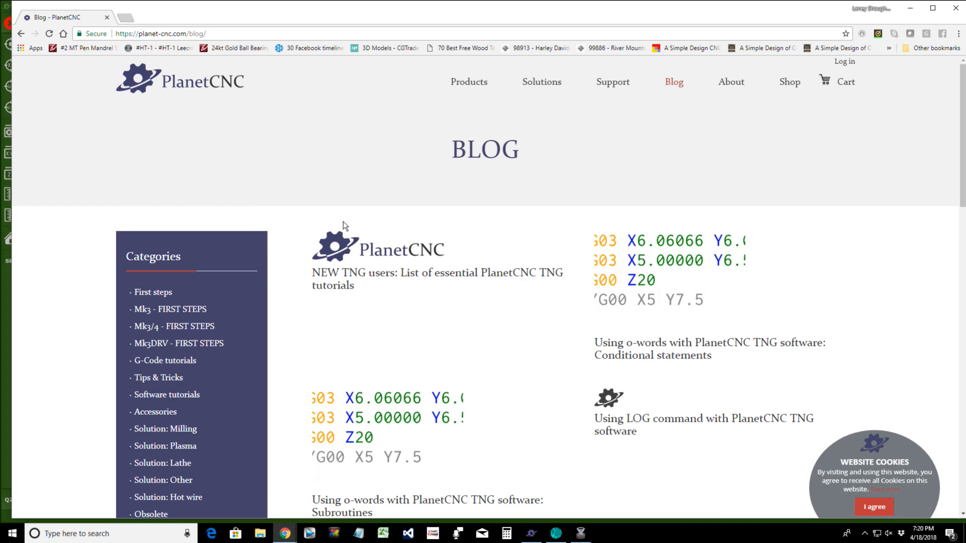
Step: Scroll through the blog's TNG tutorial posts, then minimize Chrome to reveal PlanetCNC TNG
{"action": "scroll", "coordinate": [385, 217], "scroll_direction": "down", "scroll_amount": 3}
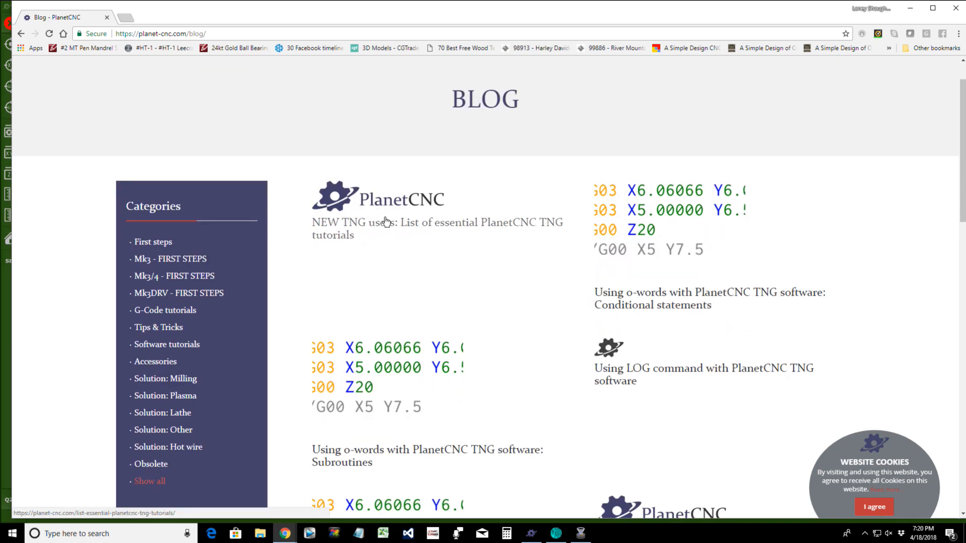
{"action": "scroll", "coordinate": [386, 222], "scroll_direction": "down", "scroll_amount": 1}
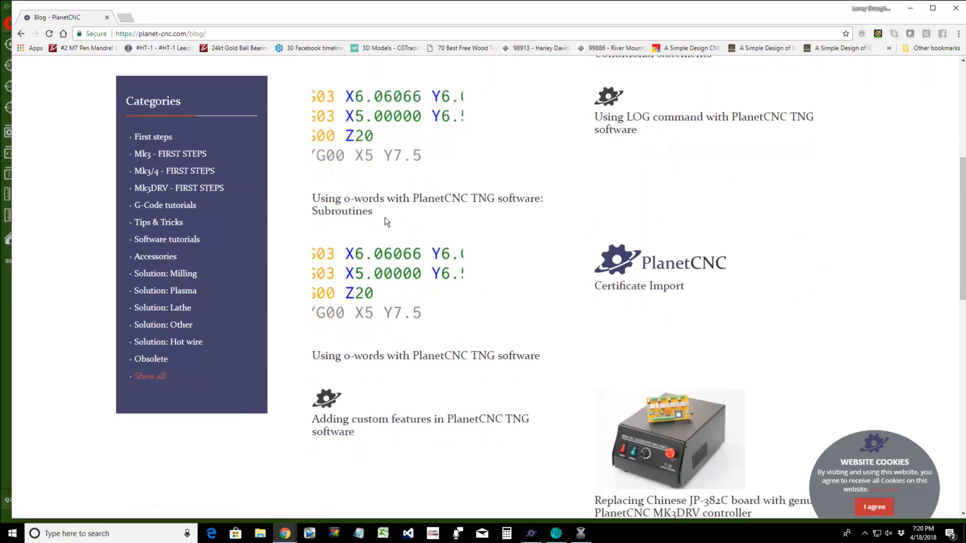
{"action": "scroll", "coordinate": [385, 217], "scroll_direction": "down", "scroll_amount": 3}
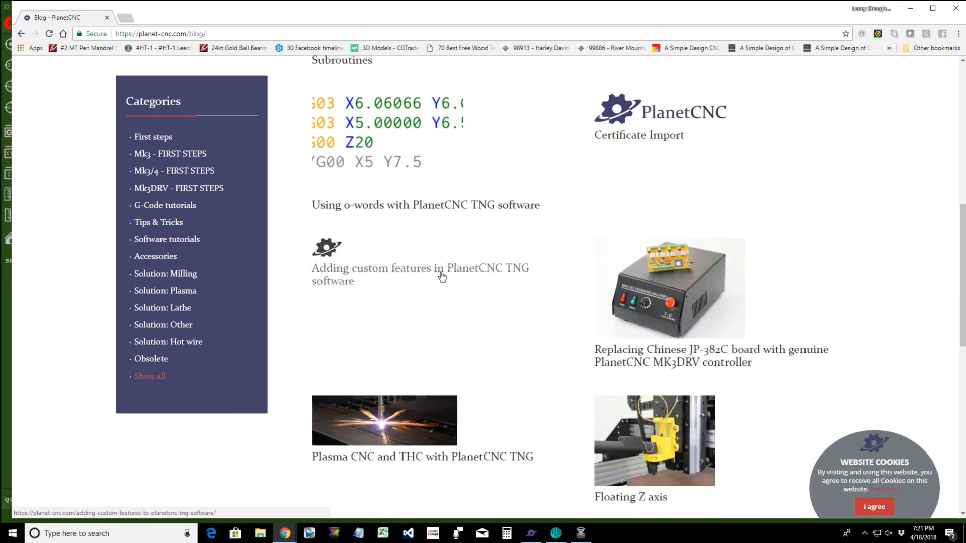
{"action": "scroll", "coordinate": [441, 275], "scroll_direction": "down", "scroll_amount": 5}
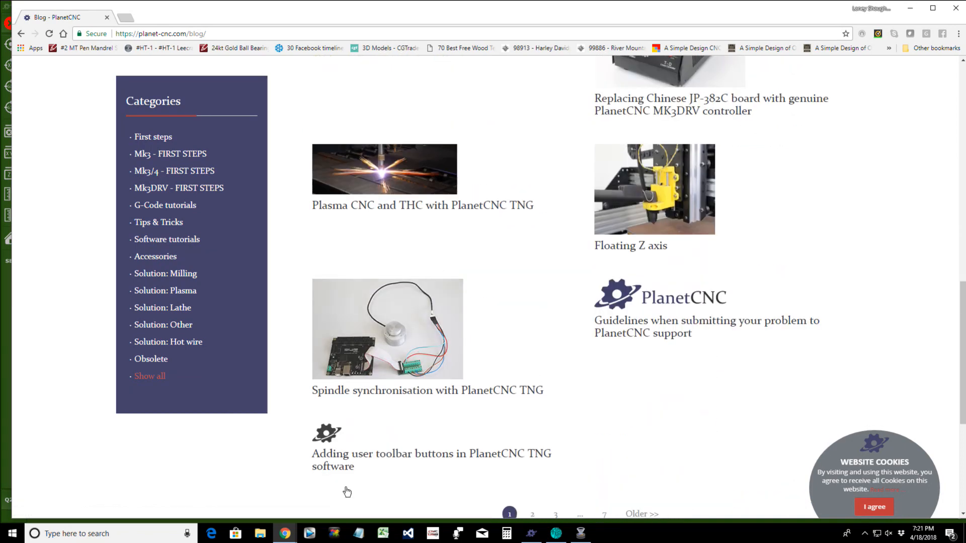
{"action": "scroll", "coordinate": [373, 477], "scroll_direction": "down", "scroll_amount": 3}
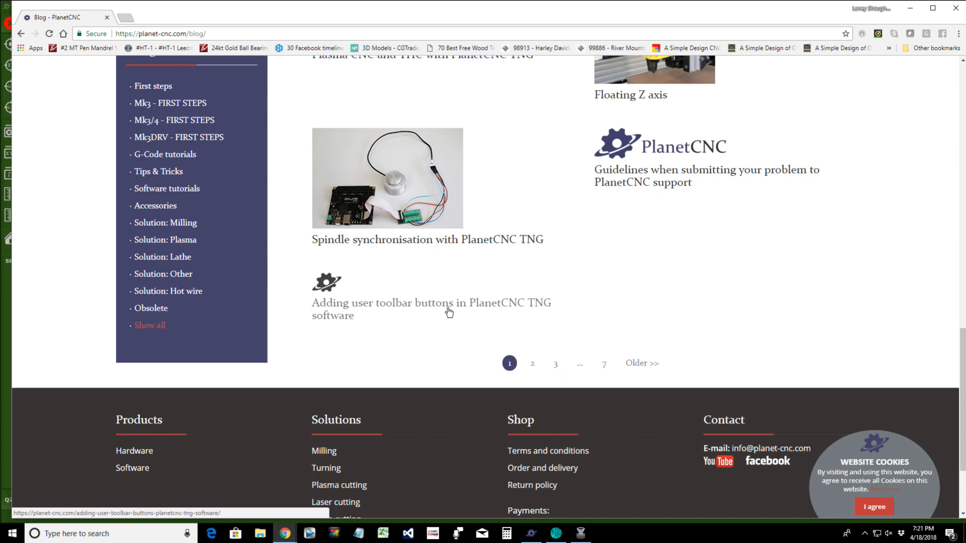
{"action": "scroll", "coordinate": [449, 313], "scroll_direction": "up", "scroll_amount": 10}
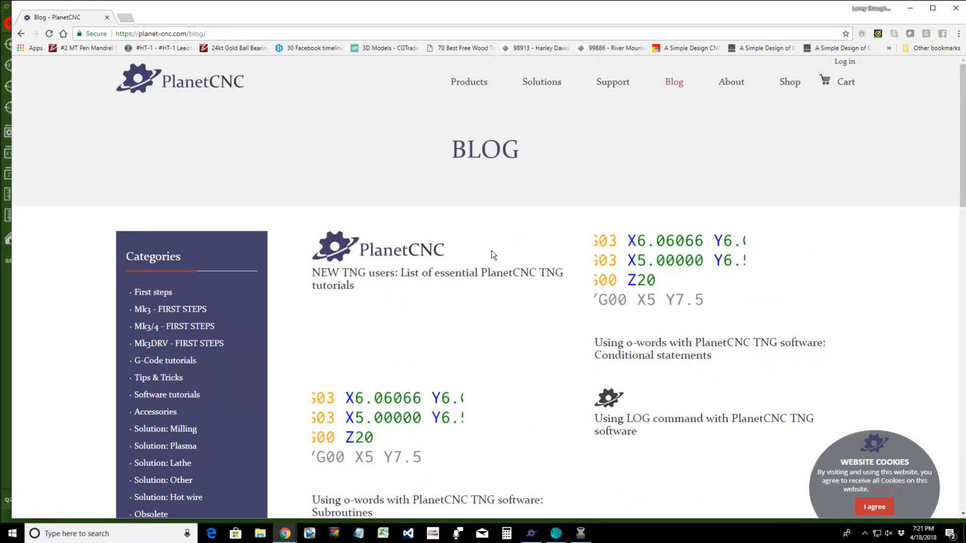
{"action": "mouse_move", "coordinate": [553, 96]}
{"action": "left_click", "coordinate": [909, 10]}
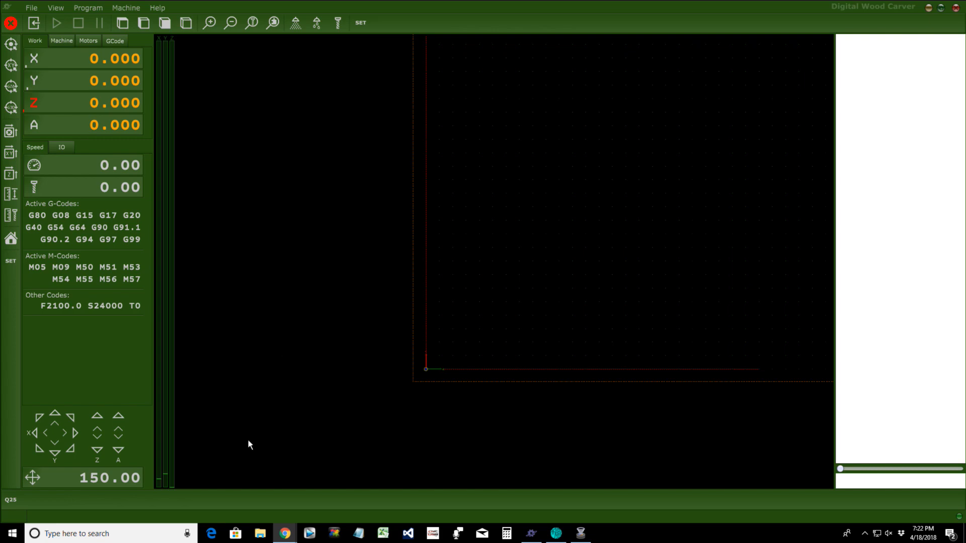
{"action": "mouse_move", "coordinate": [291, 538]}
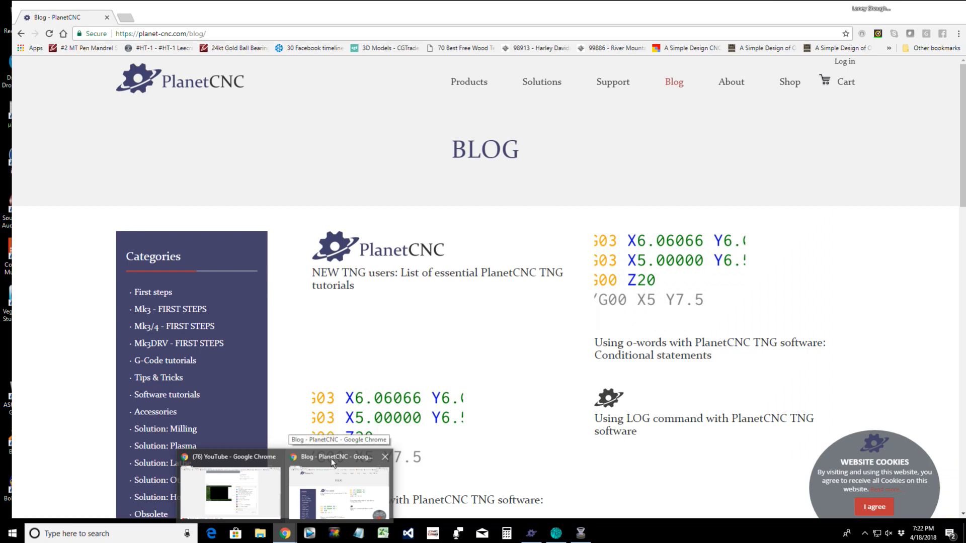
Step: Restore the blog window, return to the PlanetCNC home page and open Products > Software
{"action": "left_click", "coordinate": [331, 459]}
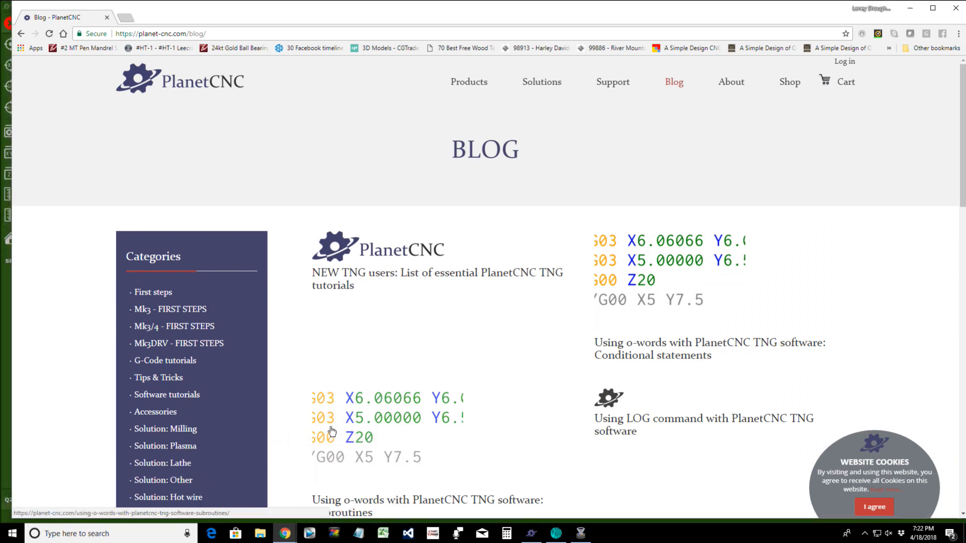
{"action": "left_click", "coordinate": [175, 85]}
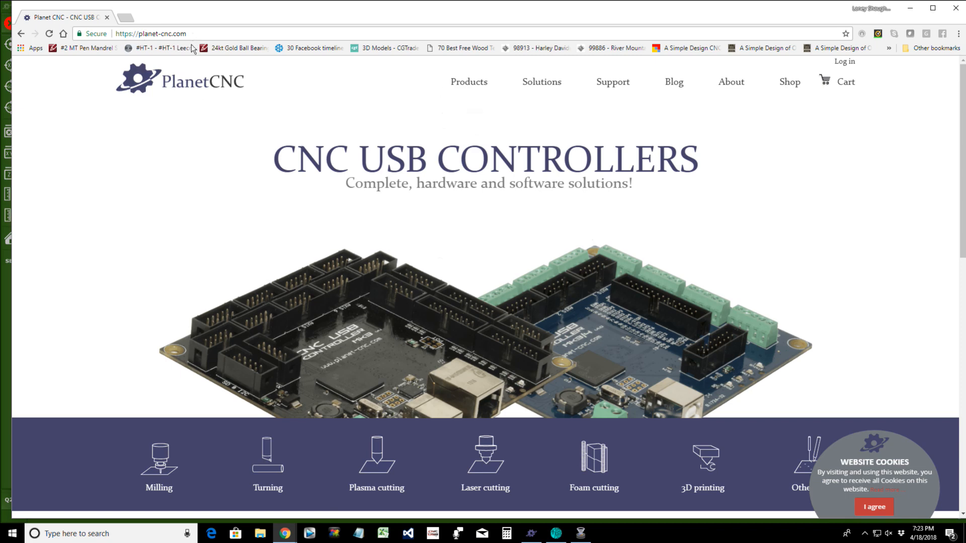
{"action": "mouse_move", "coordinate": [465, 84]}
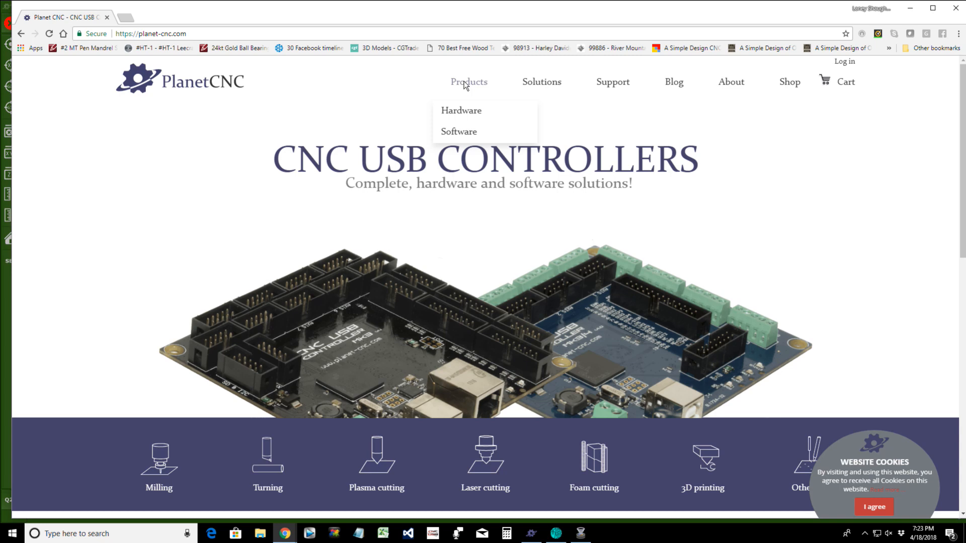
{"action": "left_click", "coordinate": [457, 133]}
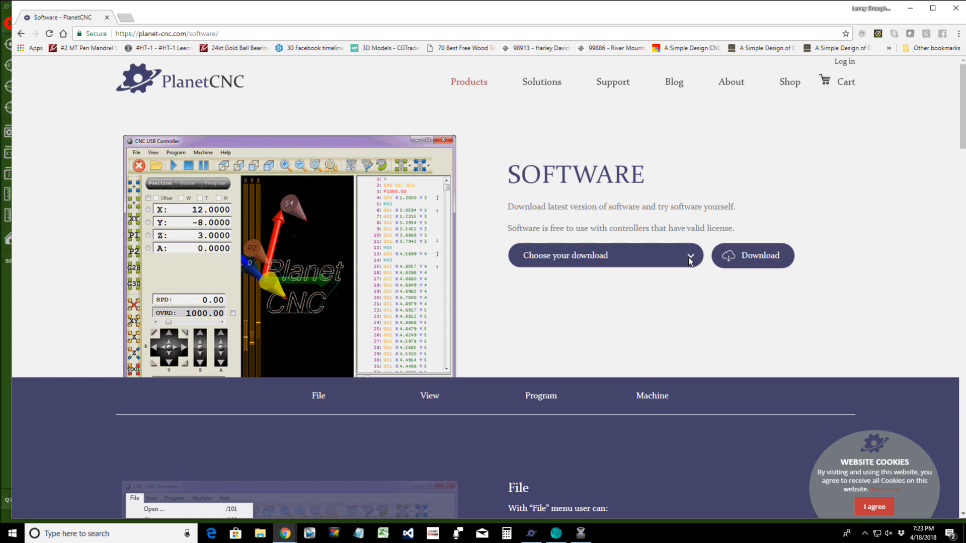
Step: Download the PlanetCNC TNG 2018.04.04 beta – Windows package from the Software page's download list
{"action": "left_click", "coordinate": [690, 260]}
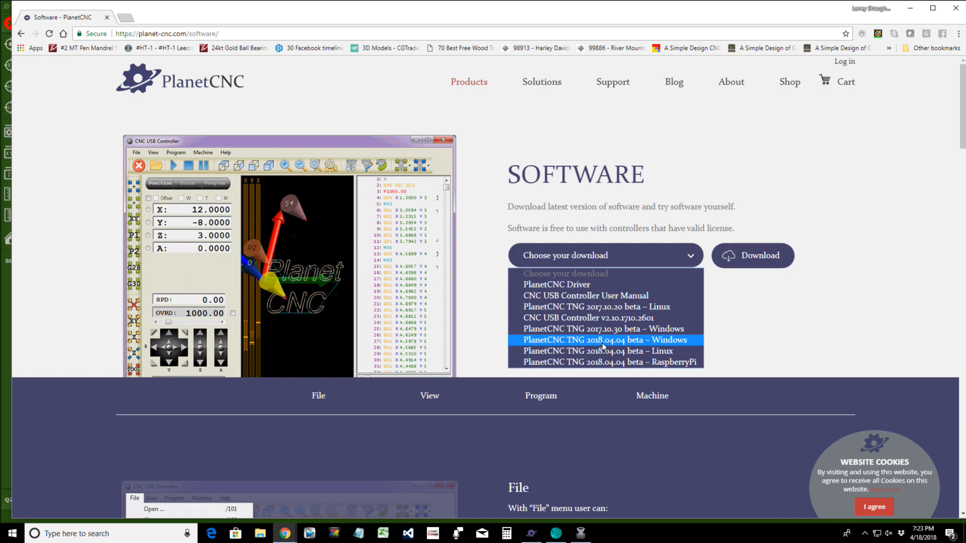
{"action": "left_click", "coordinate": [650, 342]}
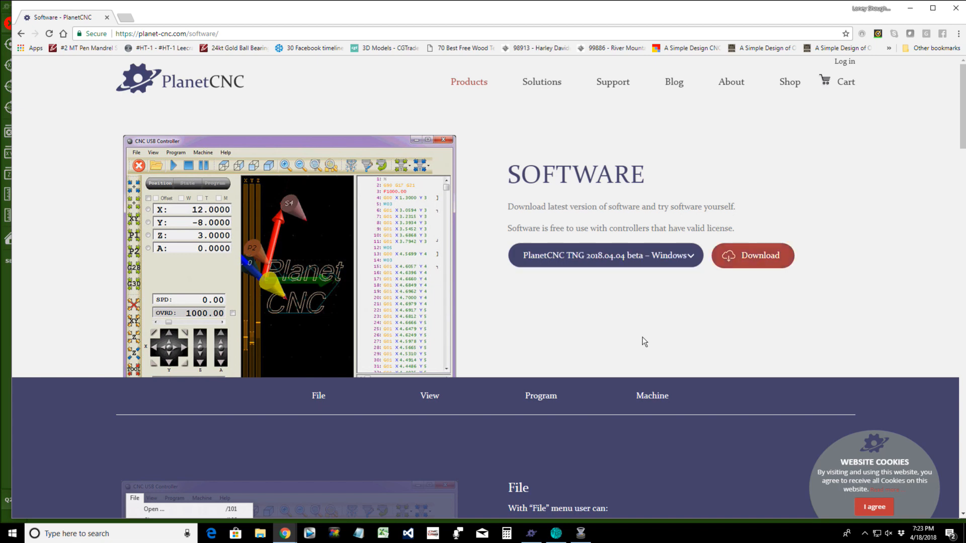
{"action": "left_click", "coordinate": [743, 258]}
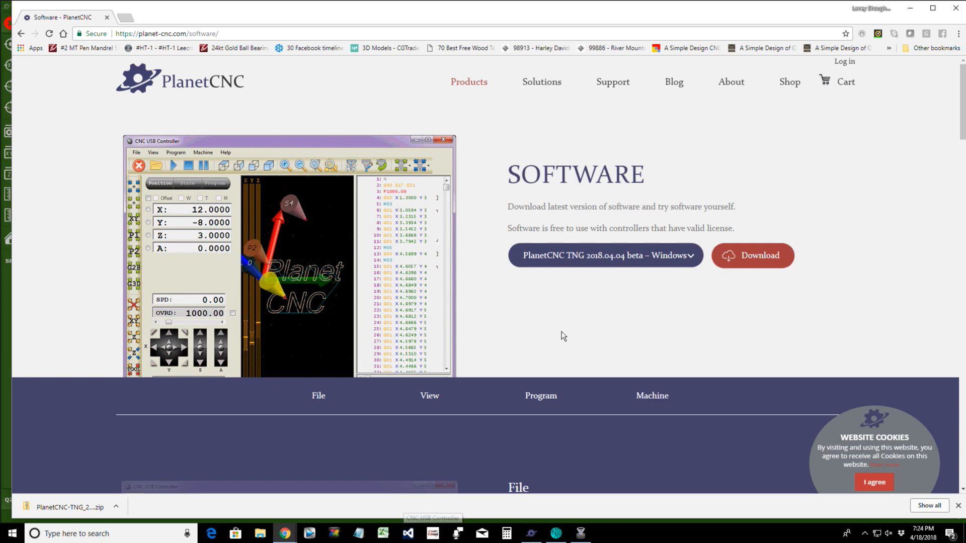
{"action": "left_click", "coordinate": [692, 258]}
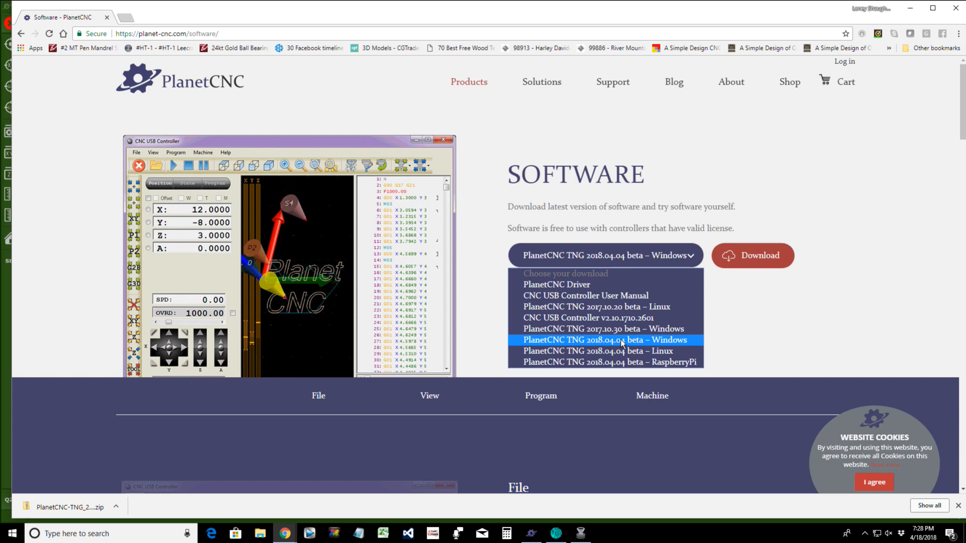
Step: Switch from the browser to the PlanetCNC TNG Digital Wood Carver controller window
{"action": "left_click", "coordinate": [530, 534]}
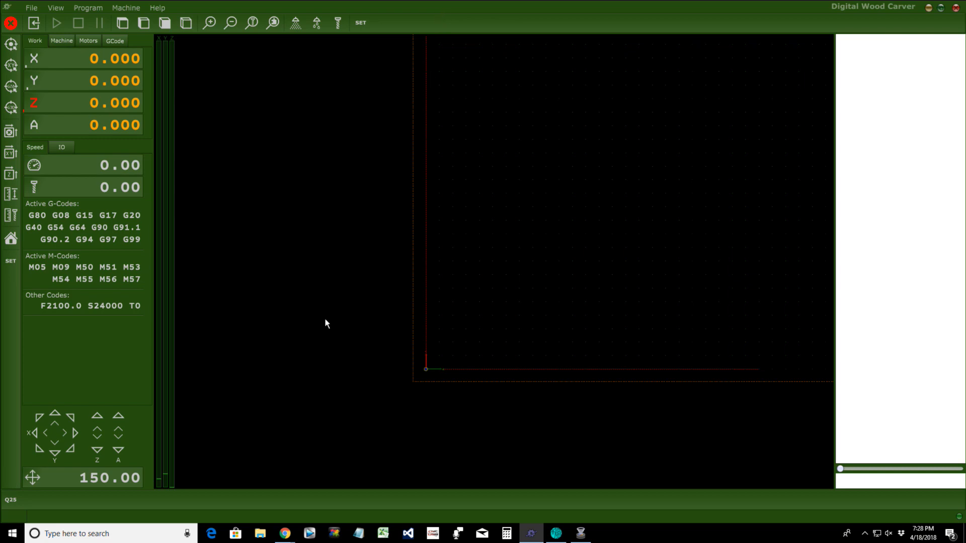
Step: In File Explorer, go to the OS (C:) drive and open Program Files (x86)
{"action": "left_click", "coordinate": [260, 534]}
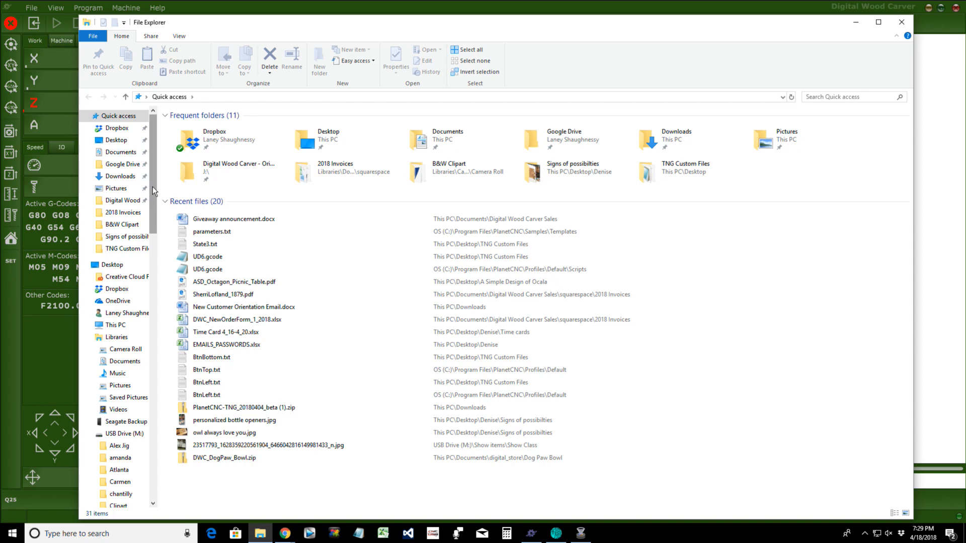
{"action": "left_click_drag", "start_coordinate": [153, 186], "coordinate": [151, 226]}
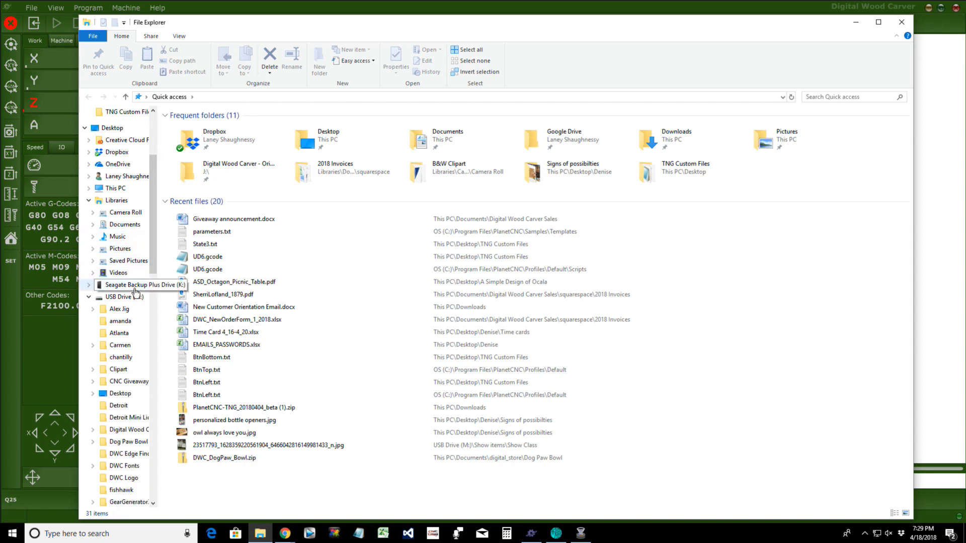
{"action": "left_click", "coordinate": [123, 192]}
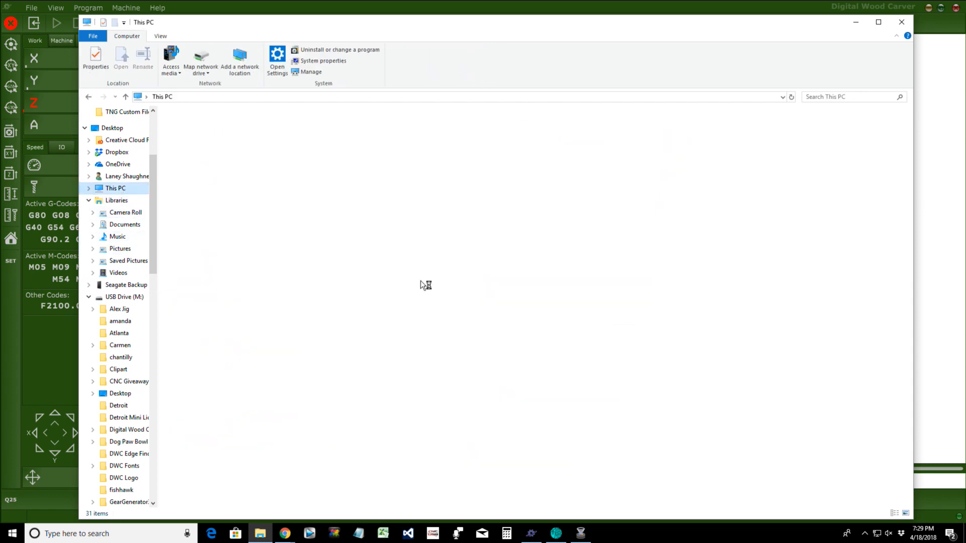
{"action": "double_click", "coordinate": [518, 203]}
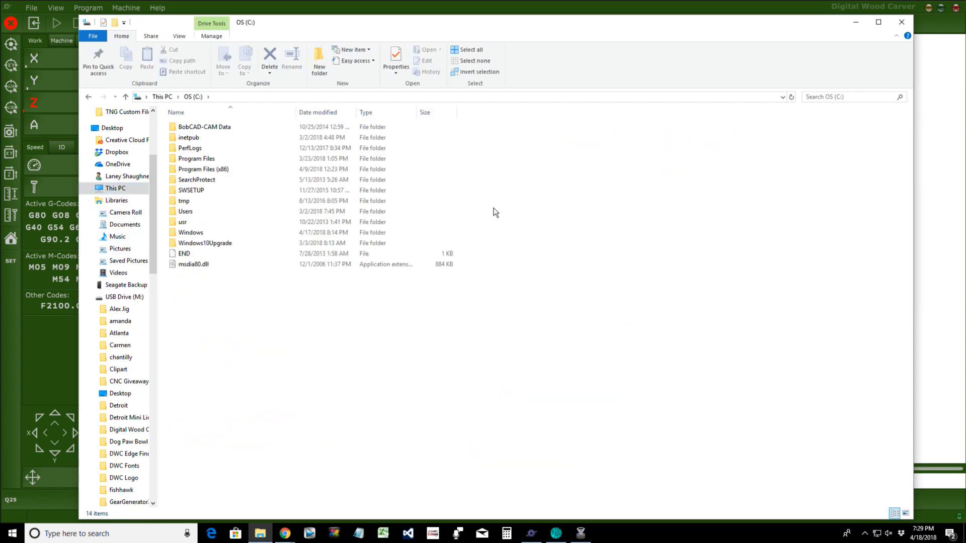
{"action": "double_click", "coordinate": [196, 170]}
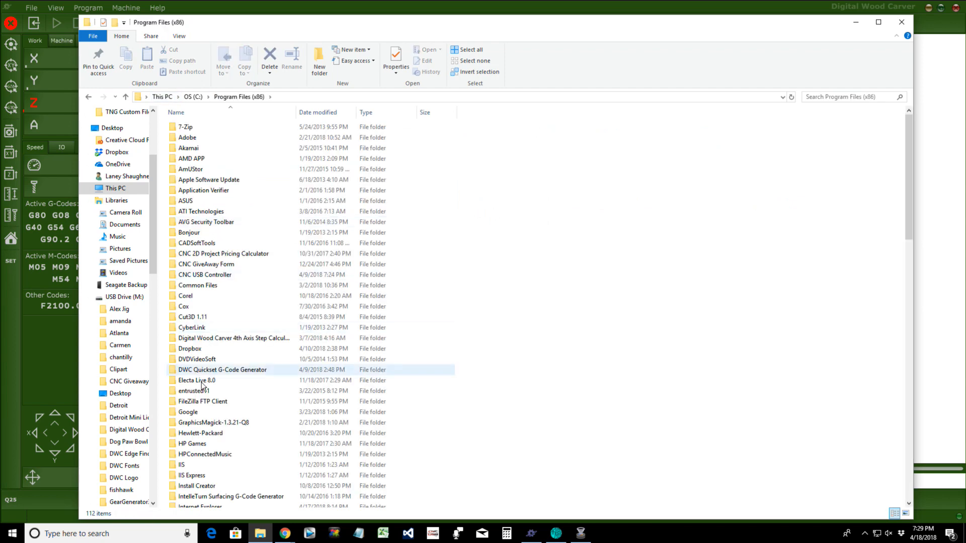
Step: Open the PlanetCNC folder, inspect its DWCTNG .settings files, then minimize File Explorer
{"action": "scroll", "coordinate": [203, 476], "scroll_direction": "down", "scroll_amount": 12}
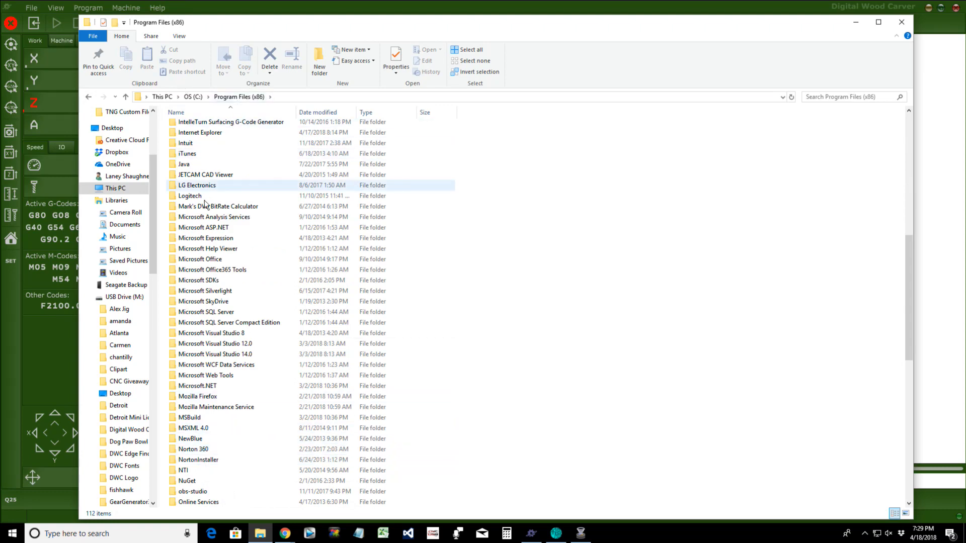
{"action": "scroll", "coordinate": [205, 381], "scroll_direction": "down", "scroll_amount": 1}
{"action": "scroll", "coordinate": [204, 381], "scroll_direction": "down", "scroll_amount": 2}
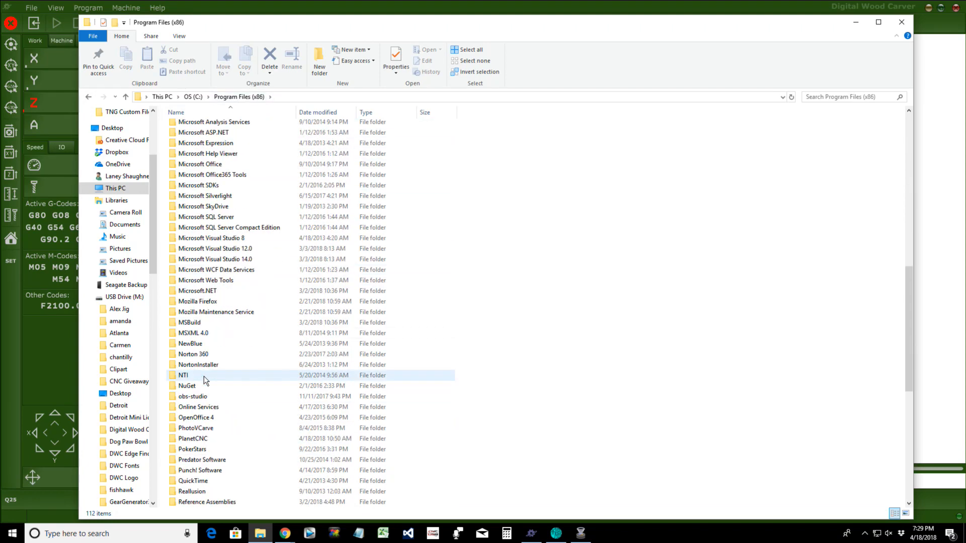
{"action": "left_click", "coordinate": [207, 439]}
{"action": "double_click", "coordinate": [206, 438]}
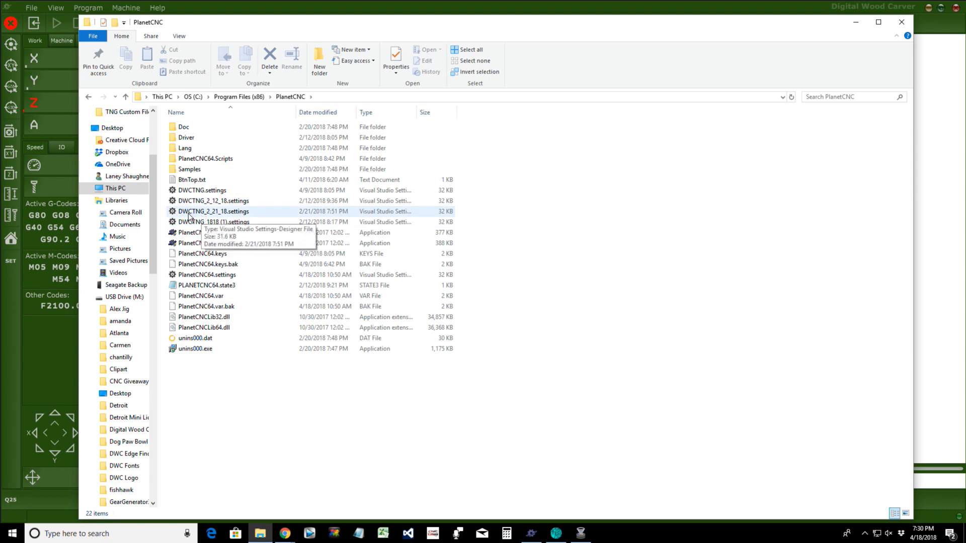
{"action": "left_click", "coordinate": [195, 211]}
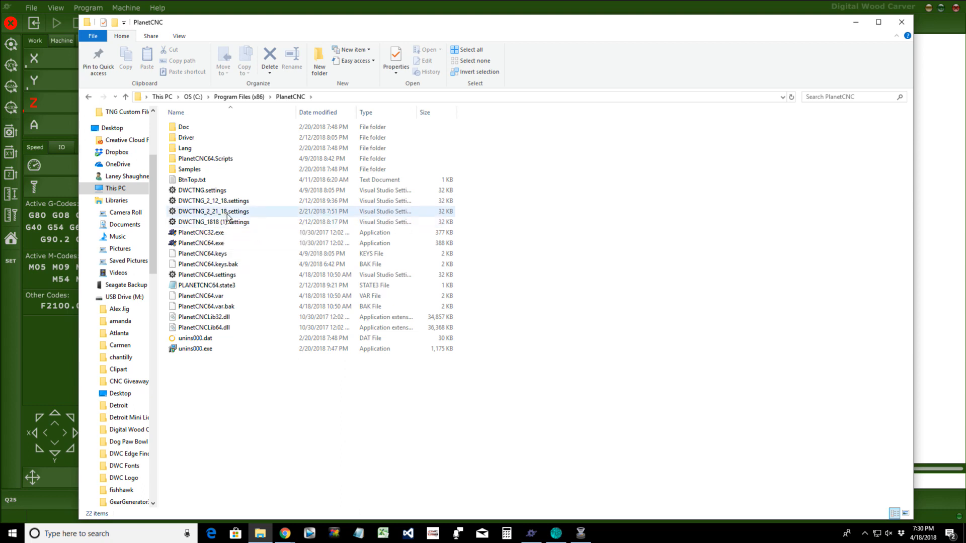
{"action": "left_click", "coordinate": [237, 223]}
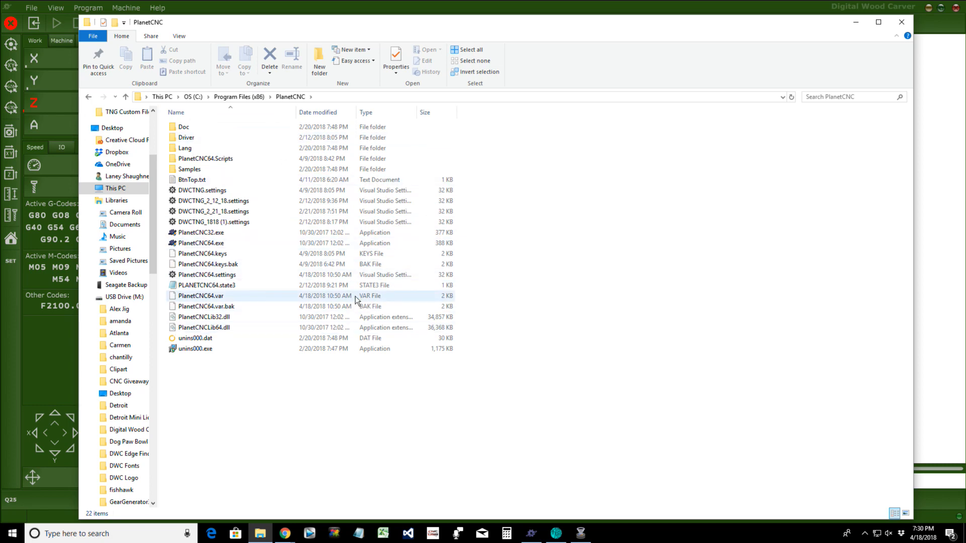
{"action": "left_click", "coordinate": [858, 25]}
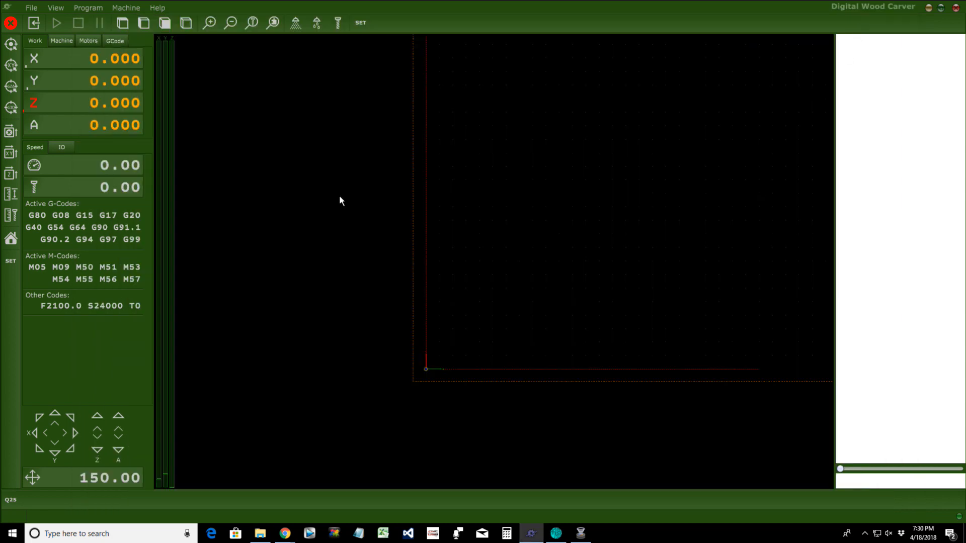
{"action": "left_click", "coordinate": [33, 8]}
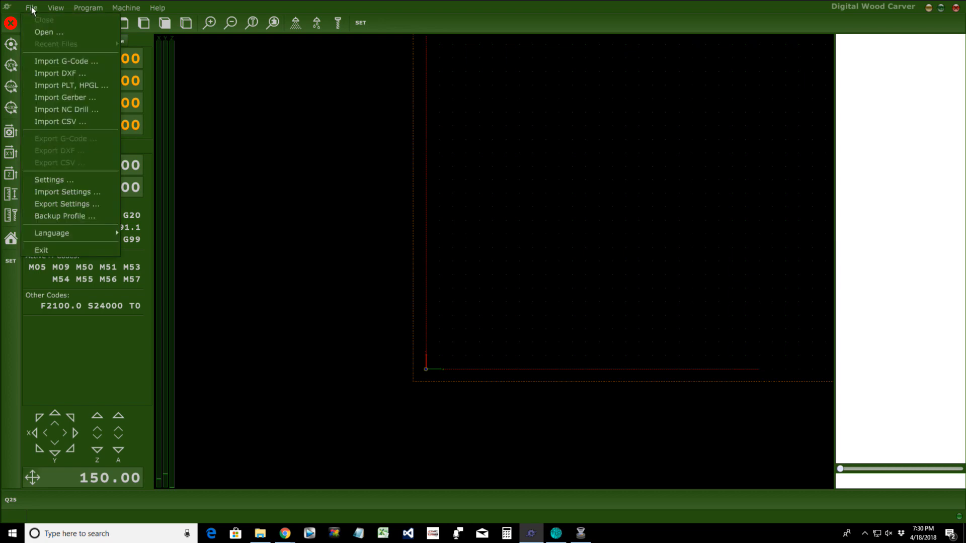
{"action": "left_click", "coordinate": [49, 193]}
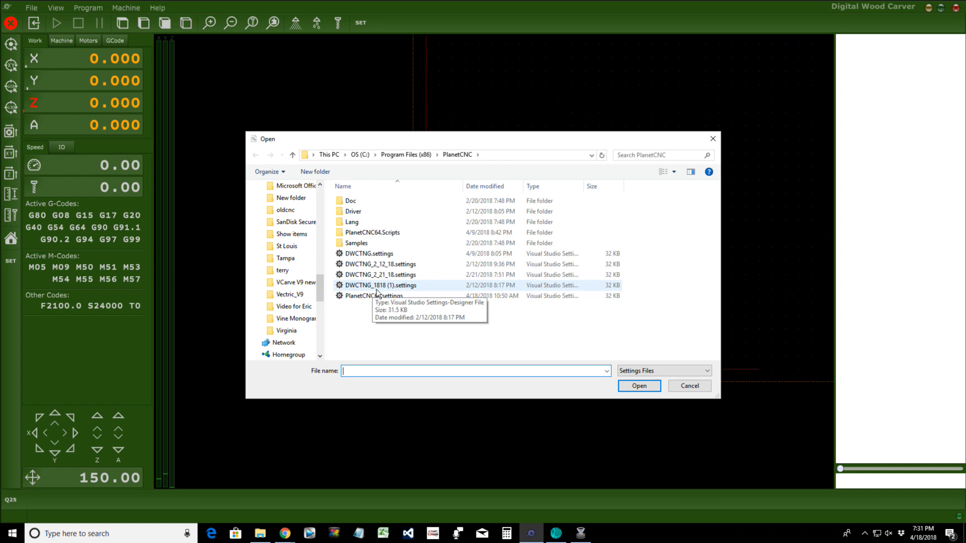
{"action": "left_click", "coordinate": [704, 387]}
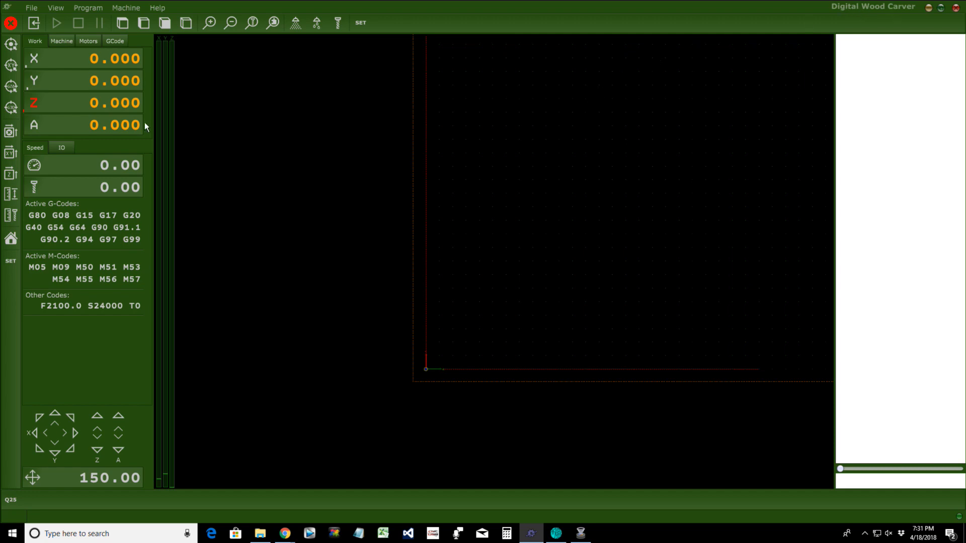
Step: Set a dark green Custom Color in the Colors settings and save with OK
{"action": "left_click", "coordinate": [28, 8]}
{"action": "left_click", "coordinate": [53, 180]}
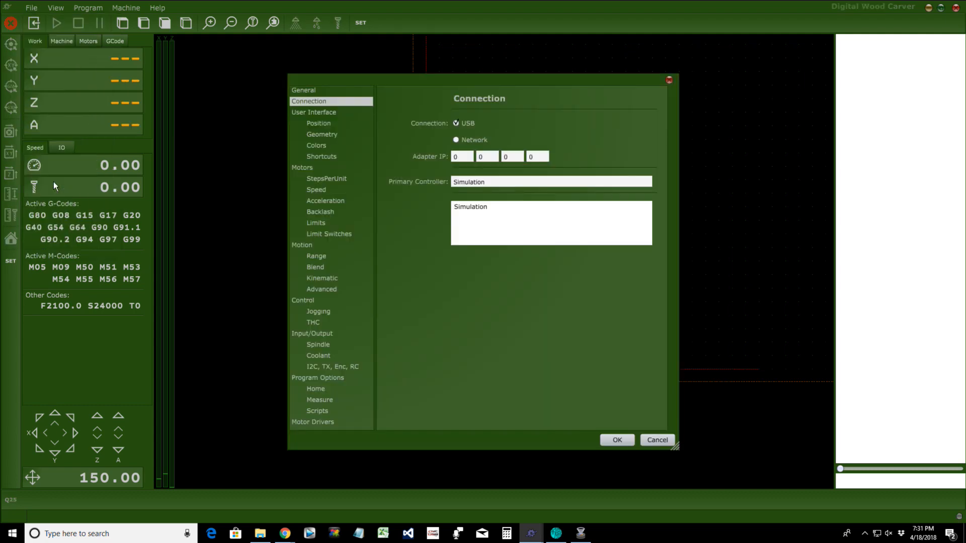
{"action": "left_click", "coordinate": [317, 146]}
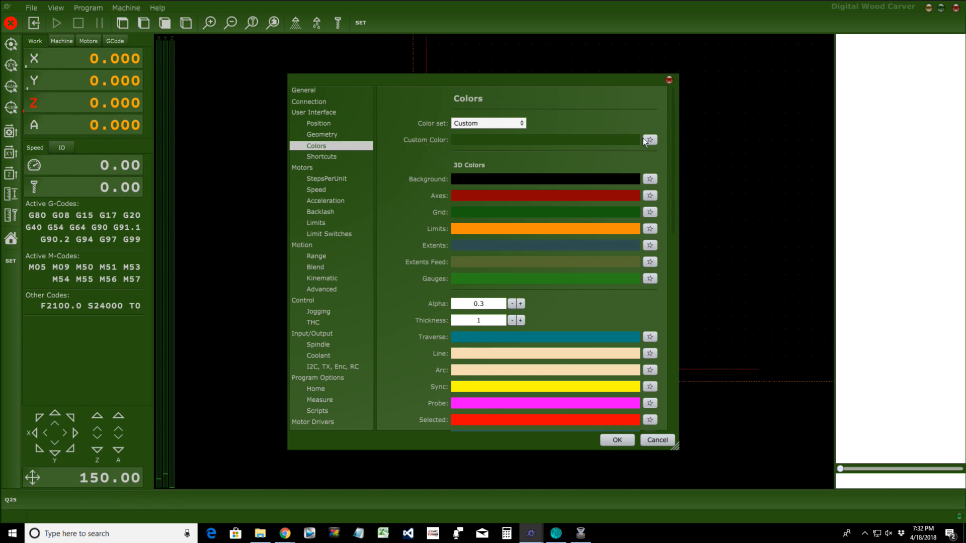
{"action": "left_click", "coordinate": [650, 139]}
{"action": "mouse_move", "coordinate": [747, 140]}
{"action": "left_mouse_down"}
{"action": "mouse_move", "coordinate": [759, 107]}
{"action": "mouse_move", "coordinate": [754, 137]}
{"action": "left_mouse_up"}
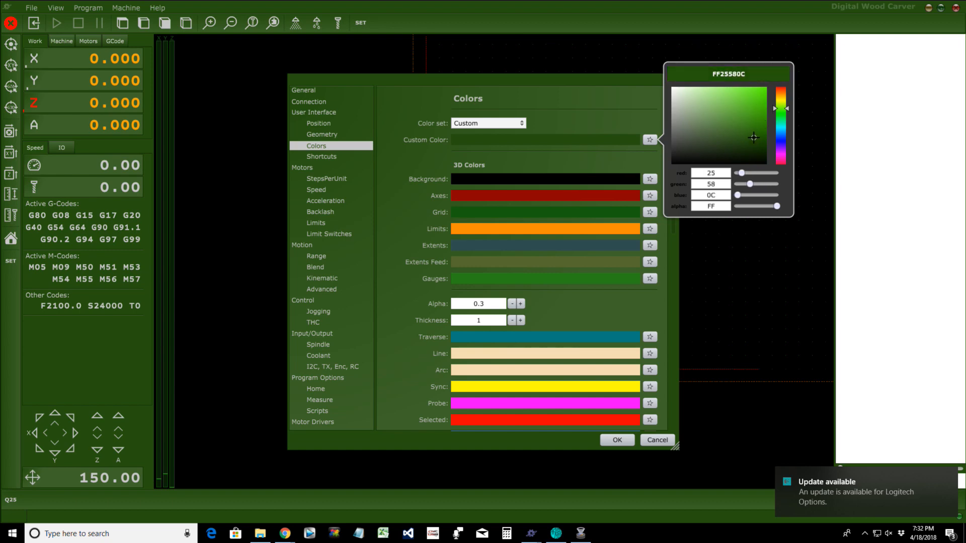
{"action": "left_click", "coordinate": [616, 440]}
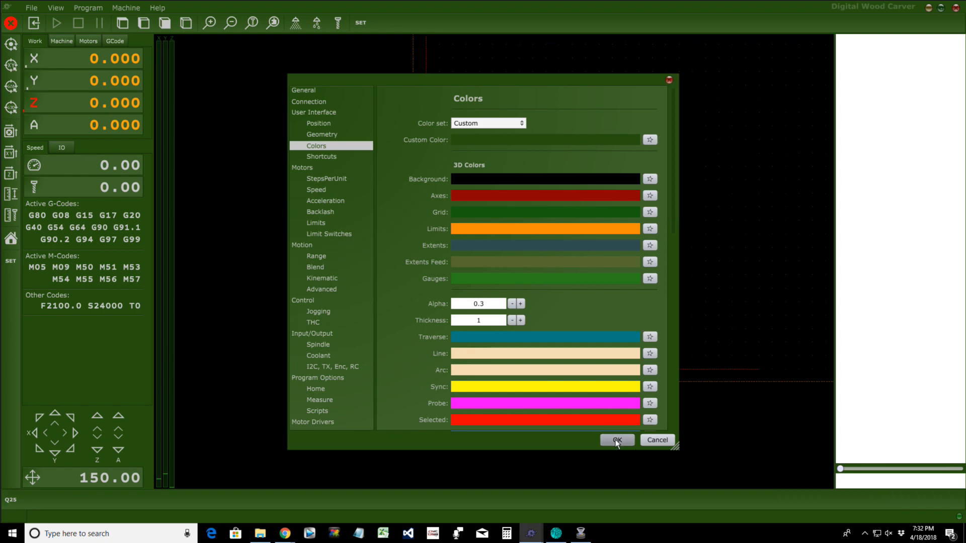
{"action": "left_click", "coordinate": [617, 440]}
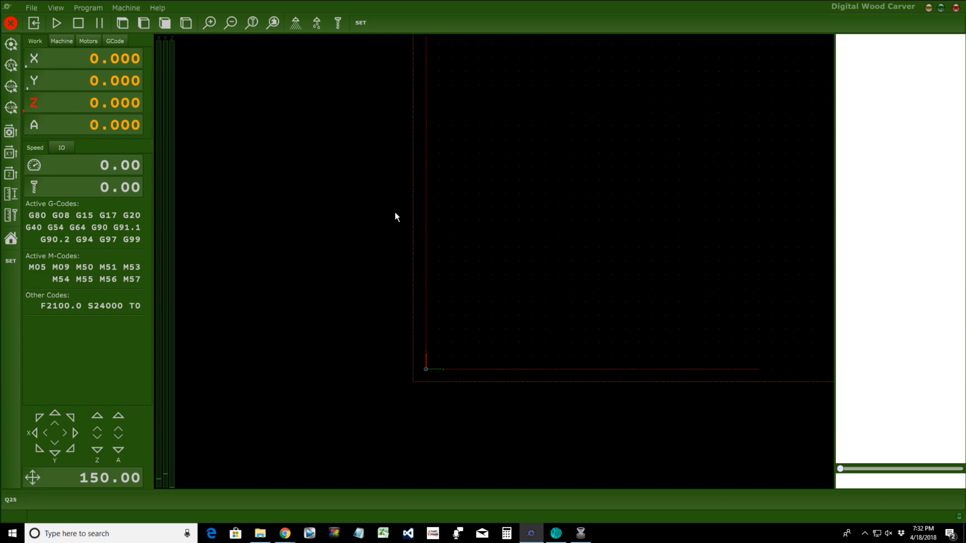
{"action": "left_click", "coordinate": [125, 8]}
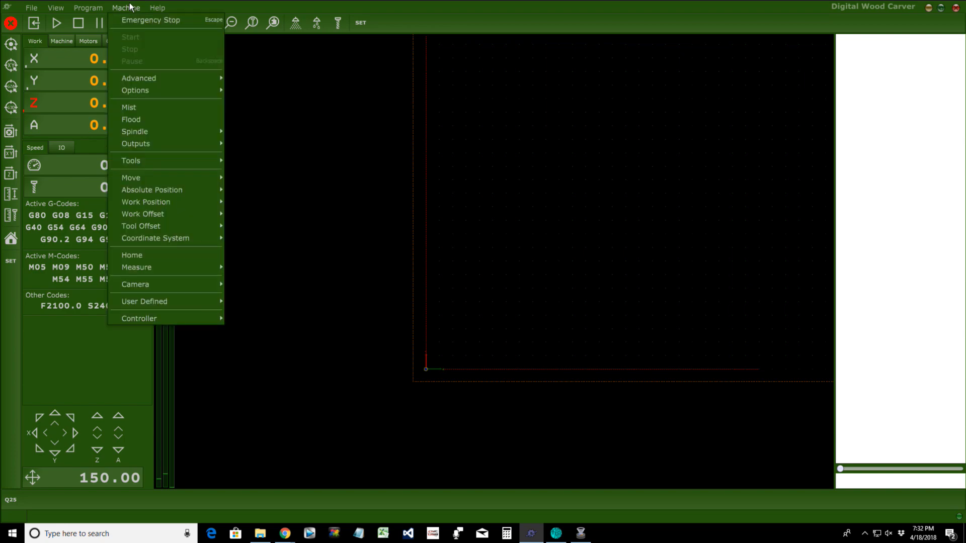
{"action": "mouse_move", "coordinate": [156, 321]}
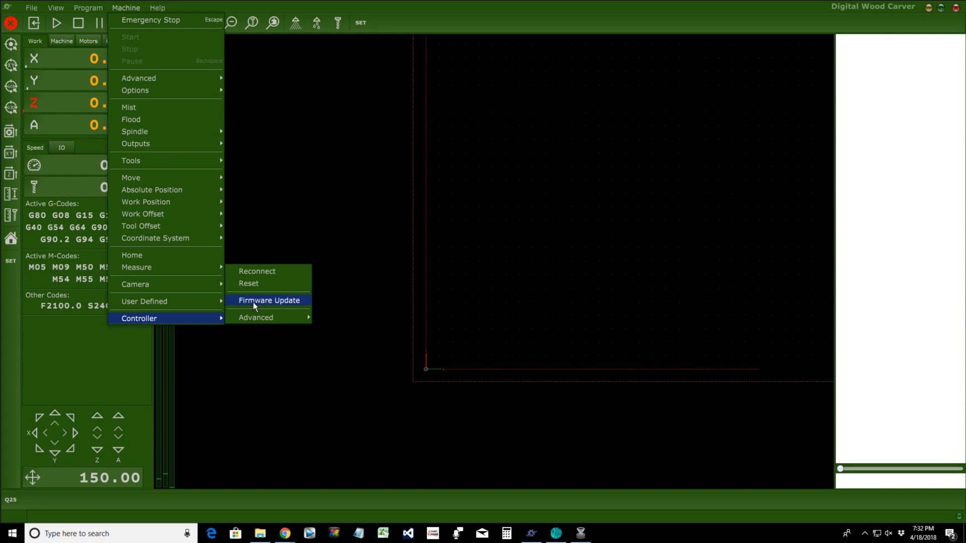
{"action": "left_click", "coordinate": [380, 388]}
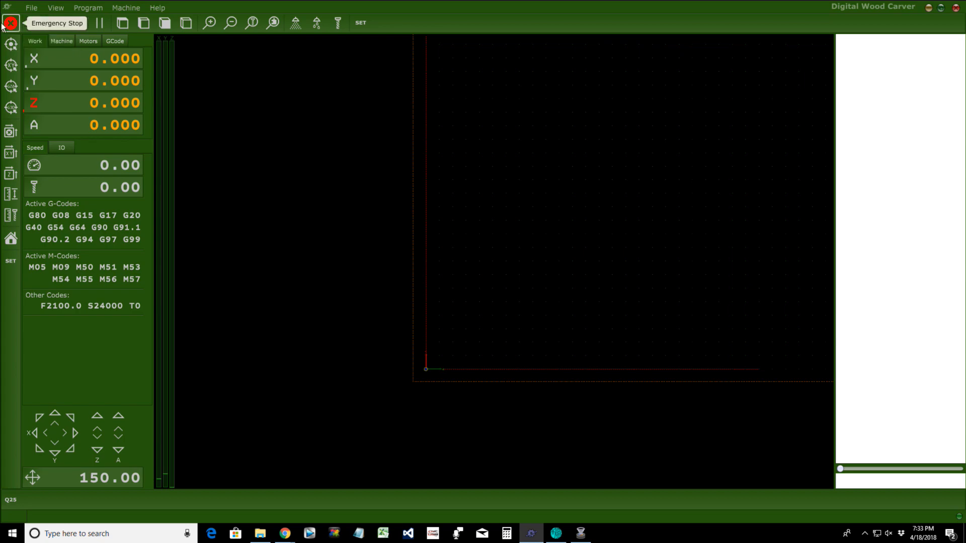
{"action": "left_click", "coordinate": [31, 7]}
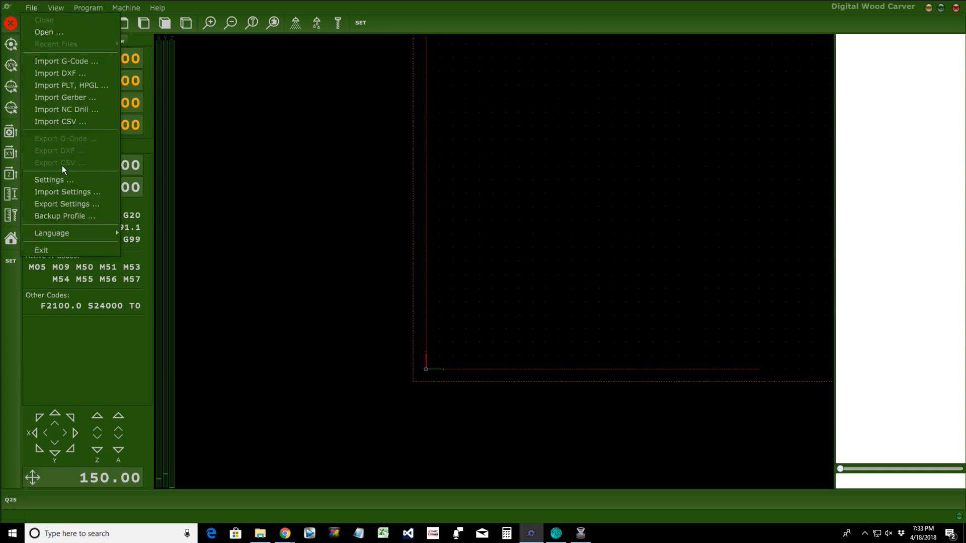
Step: Confirm the Connection settings with Simulation as Primary Controller, then bring up the Help menu
{"action": "left_click", "coordinate": [55, 180]}
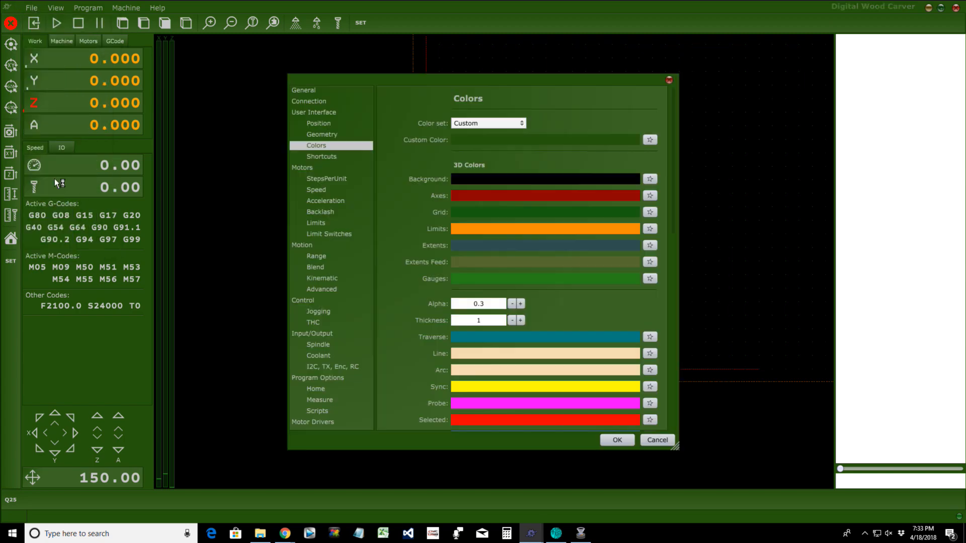
{"action": "left_click", "coordinate": [305, 102]}
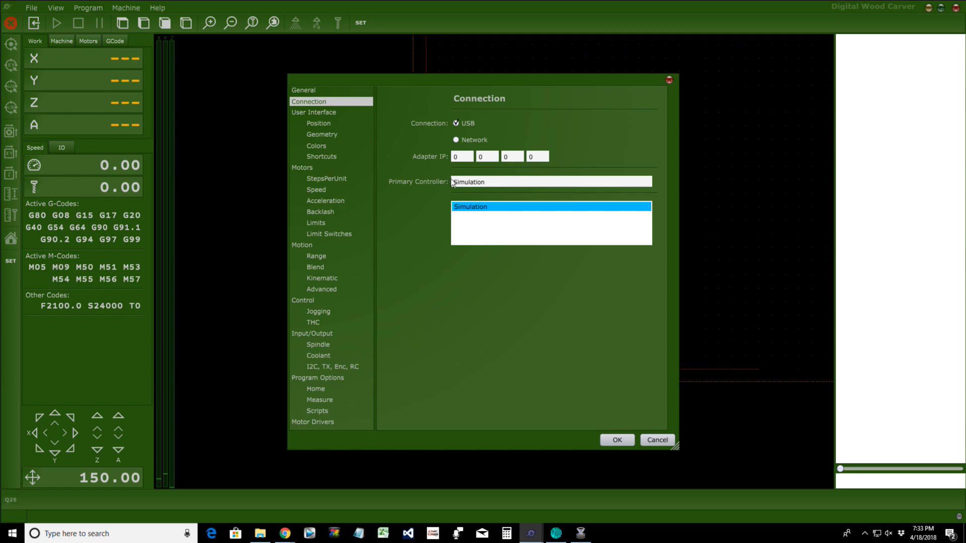
{"action": "left_click_drag", "start_coordinate": [452, 181], "coordinate": [491, 181]}
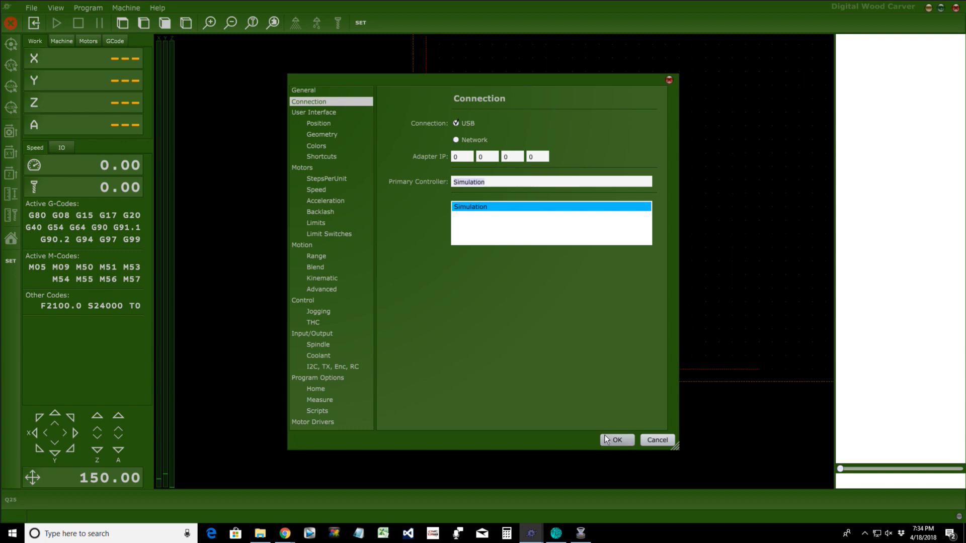
{"action": "left_click", "coordinate": [605, 439]}
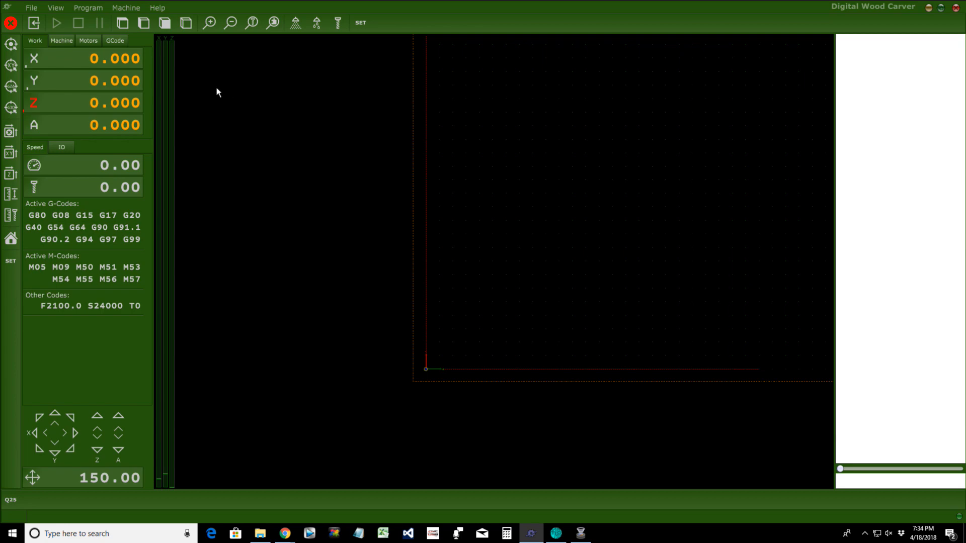
{"action": "left_click", "coordinate": [157, 9]}
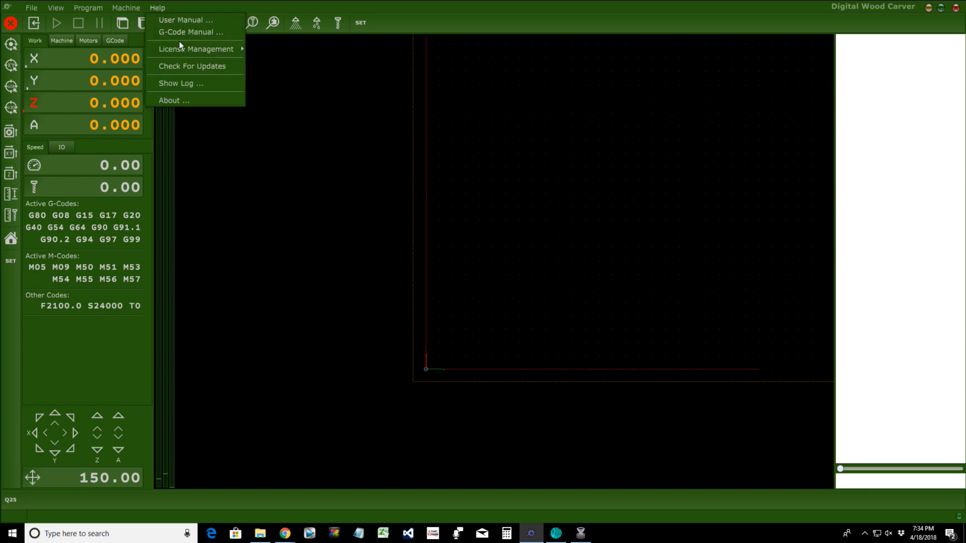
Step: Launch Help > License Management > Activation Code Generator and center its dialog on the canvas
{"action": "mouse_move", "coordinate": [183, 53]}
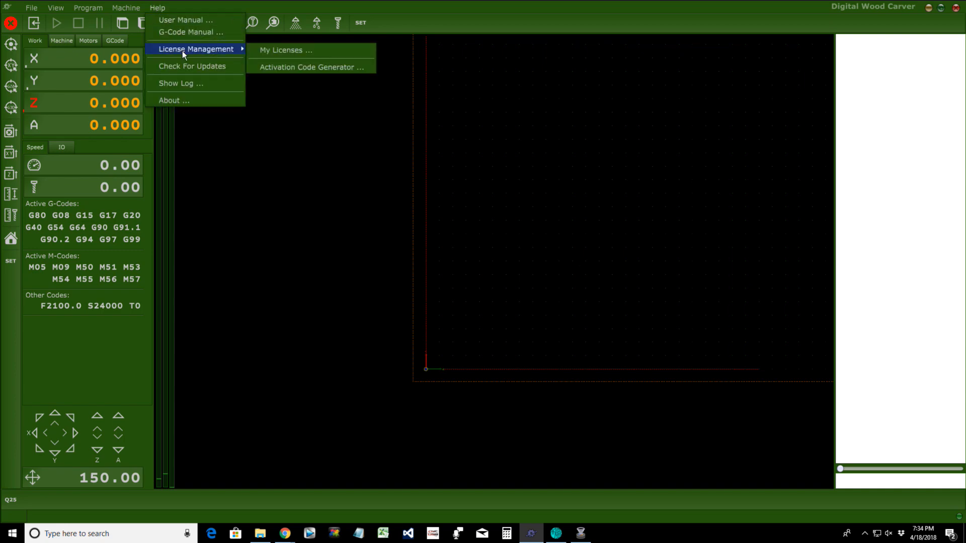
{"action": "left_click", "coordinate": [279, 69]}
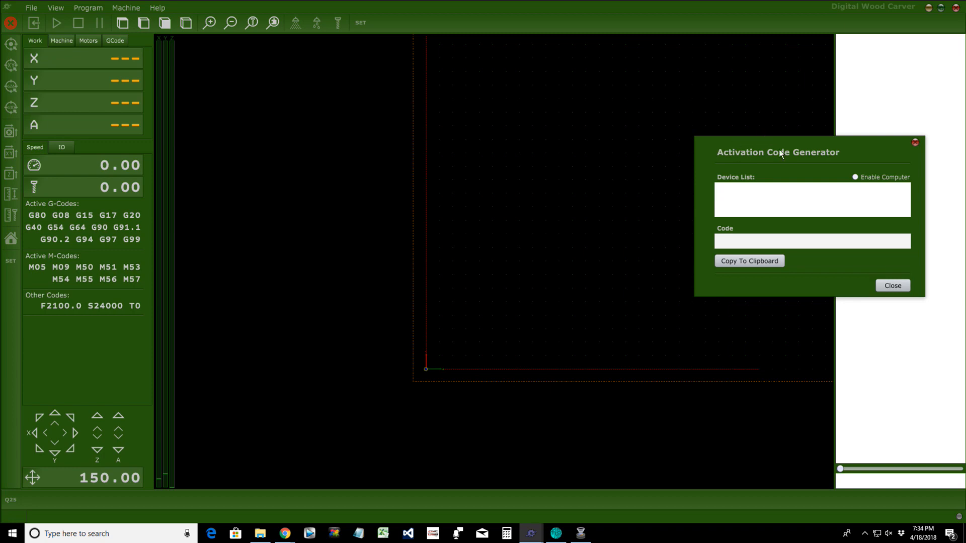
{"action": "left_click_drag", "start_coordinate": [836, 141], "coordinate": [450, 183]}
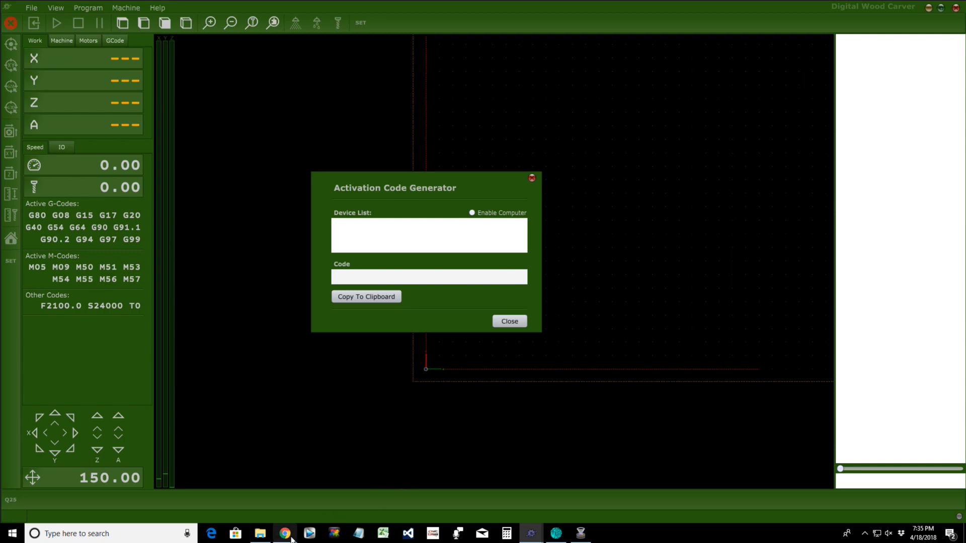
Step: Switch to Notepad, close the generator dialog, and type PlanetCNC's support e-mail address
{"action": "mouse_move", "coordinate": [294, 536]}
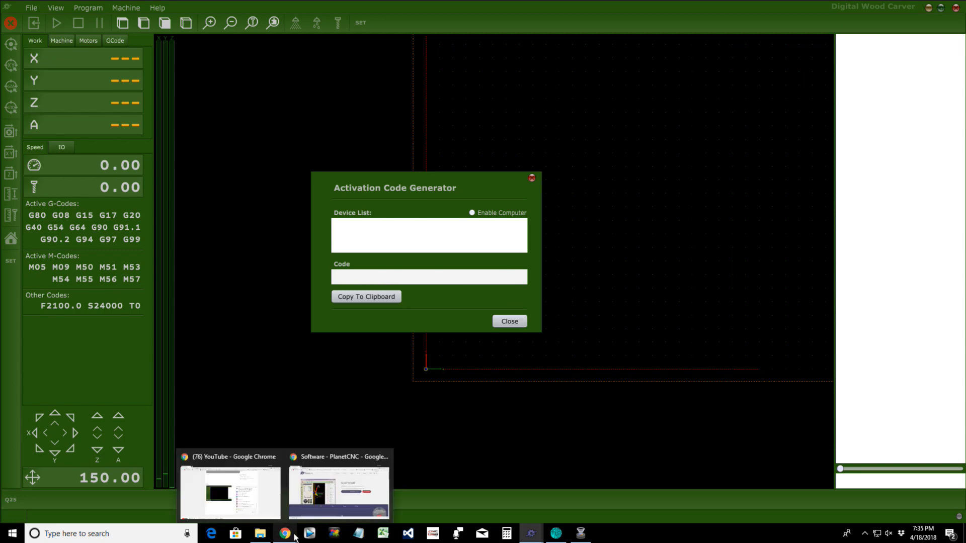
{"action": "left_click", "coordinate": [359, 533]}
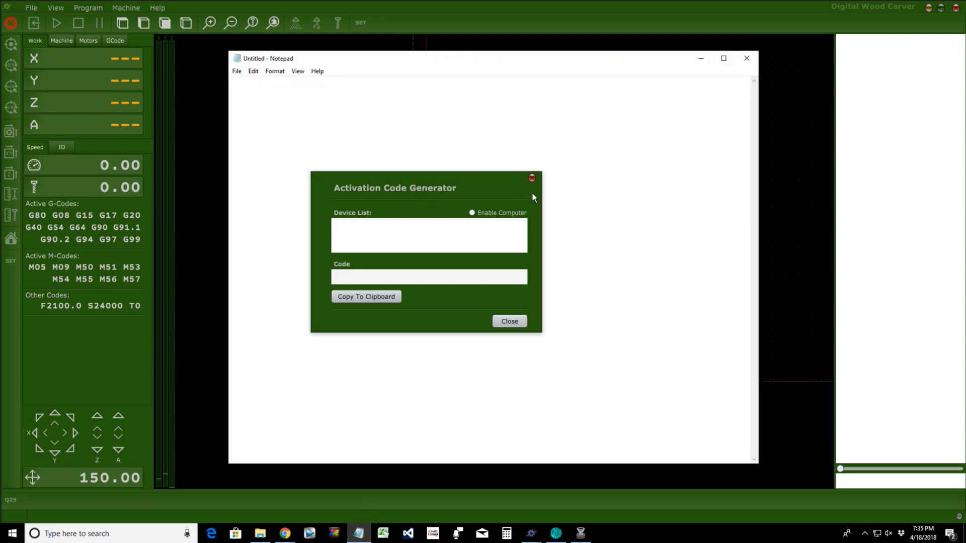
{"action": "left_click", "coordinate": [509, 321]}
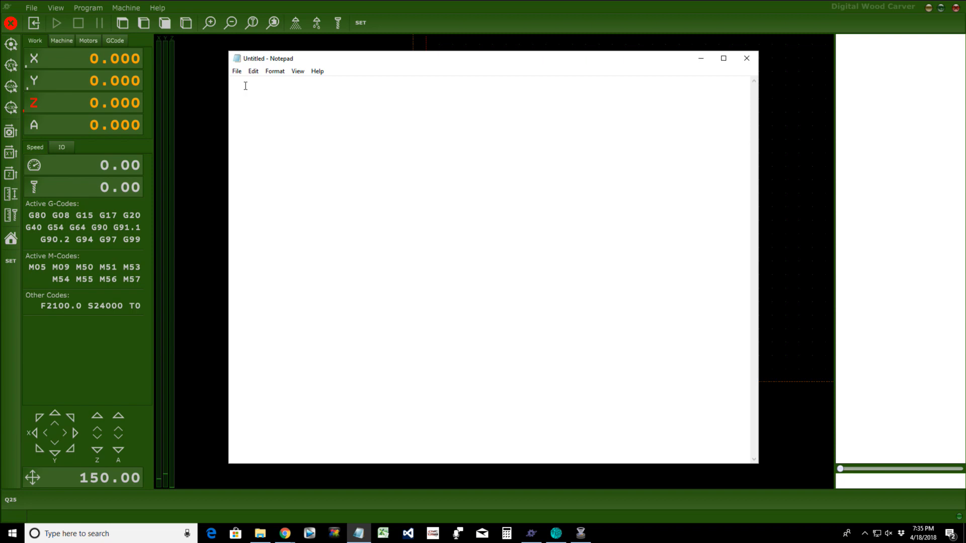
Step: Add the heading 'PlanetCNC TNG License Key Code Request' below the e-mail address
{"action": "key", "text": "Return"}
{"action": "type", "text": "Li"}
{"action": "key", "text": "BackSpace"}
{"action": "key", "text": "BackSpace"}
{"action": "type", "text": "Tel"}
{"action": "key", "text": "BackSpace"}
{"action": "key", "text": "BackSpace"}
{"action": "key", "text": "BackSpace"}
{"action": "type", "text": "PlanetCNC TNG "}
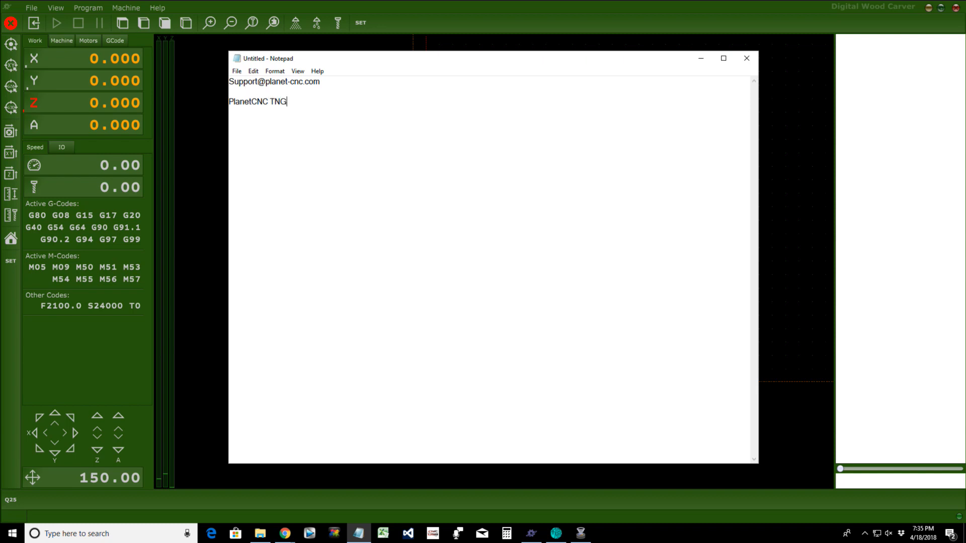
{"action": "type", "text": "License Key Code Request"}
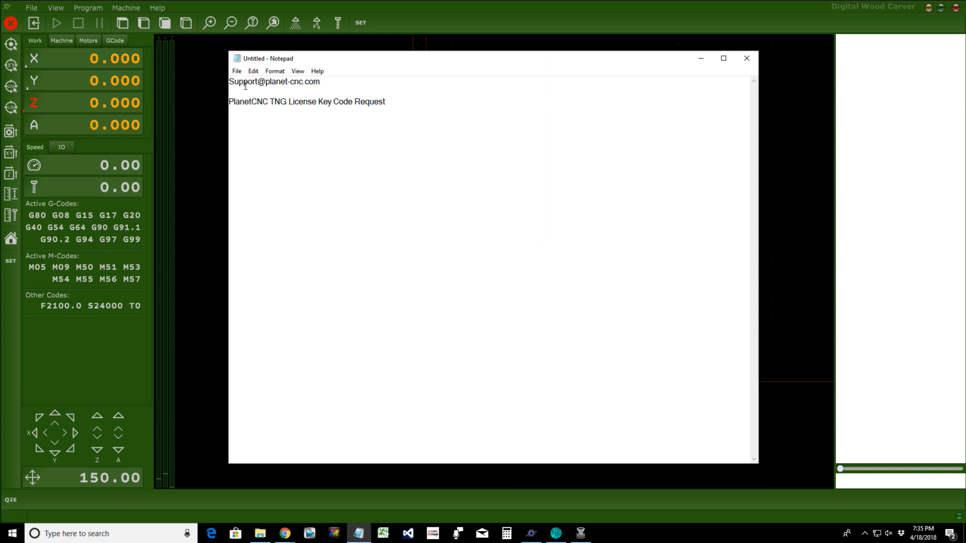
Step: Below the heading, type an introduction as a Digital Wood Carver customer who recently updated to TNG
{"action": "key", "text": "Return"}
{"action": "key", "text": "Return"}
{"action": "type", "text": "Hello my name is Laney I am a "}
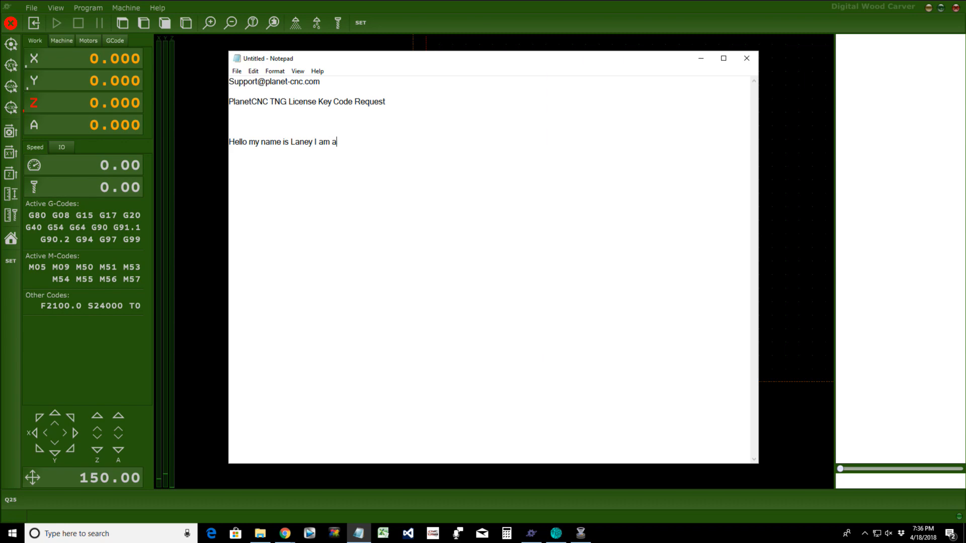
{"action": "type", "text": "customer of Digital Wood Carver"}
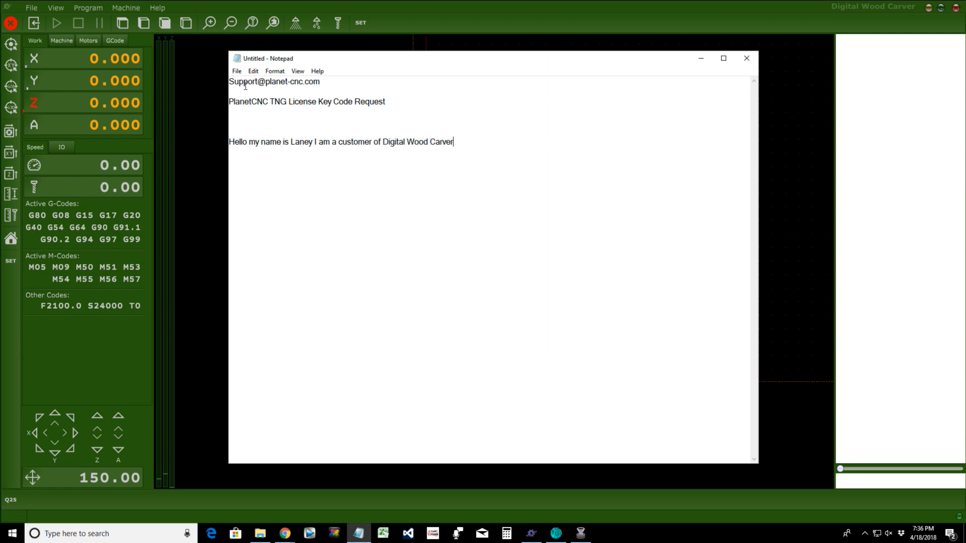
{"action": "type", "text": ". Recently I updated to the ne"}
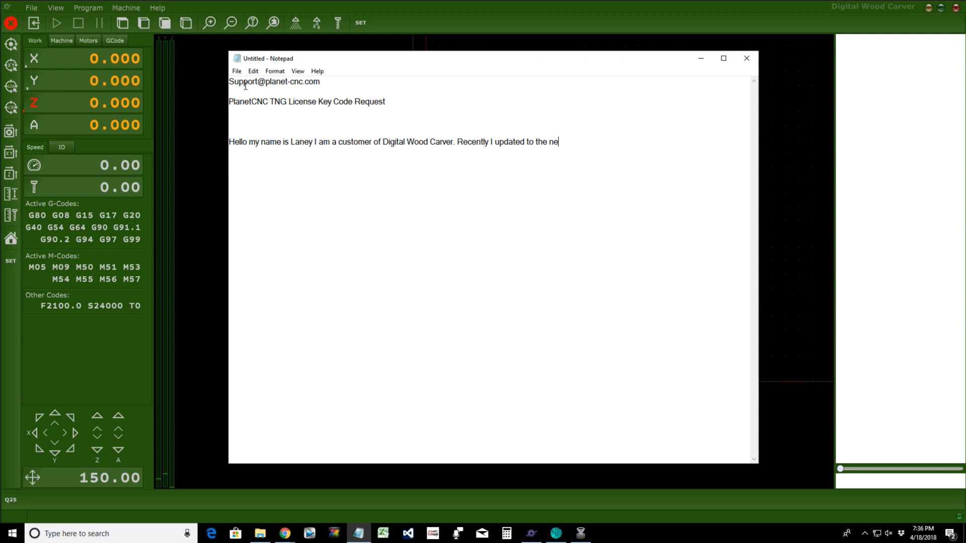
{"action": "type", "text": "w TNG Software. The Sof"}
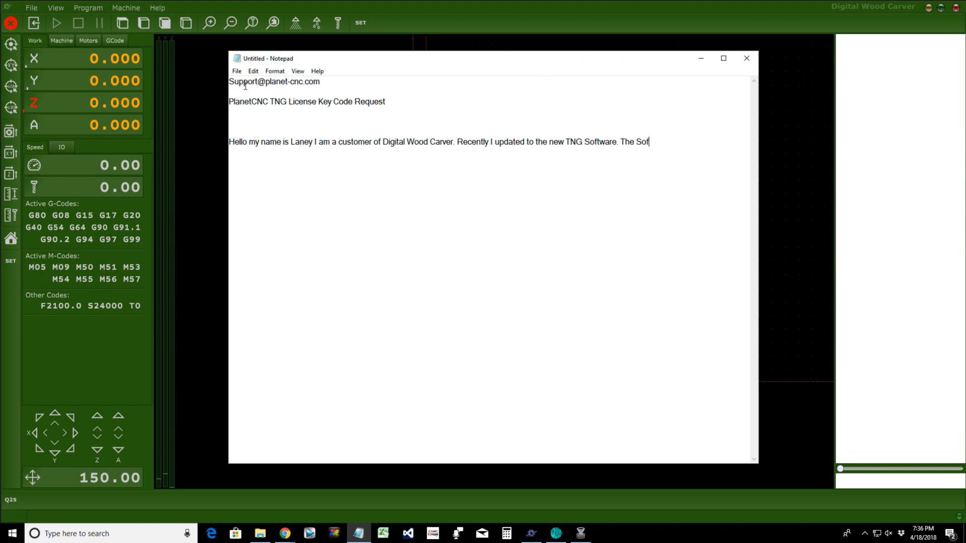
{"action": "type", "text": "tware has generated and activ"}
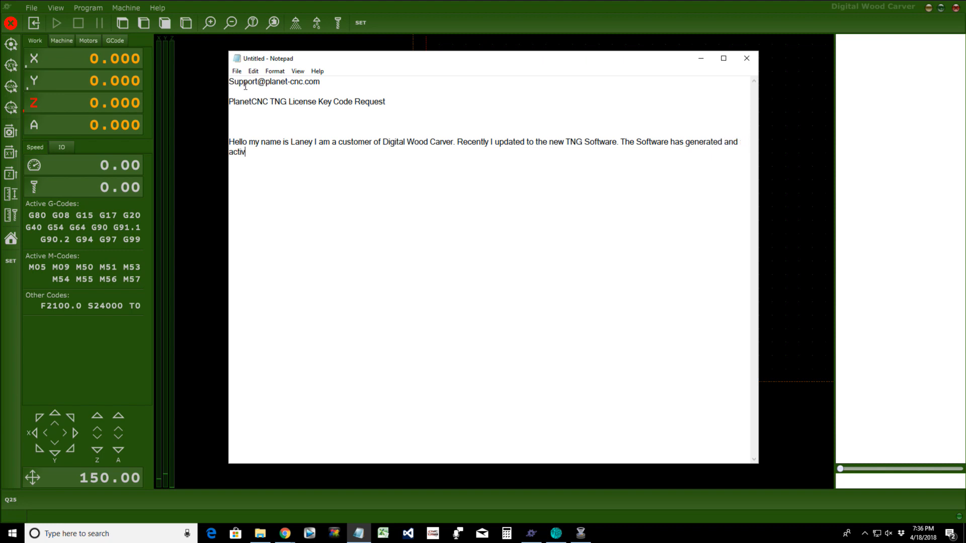
{"action": "type", "text": "ation code for me and that code is:"}
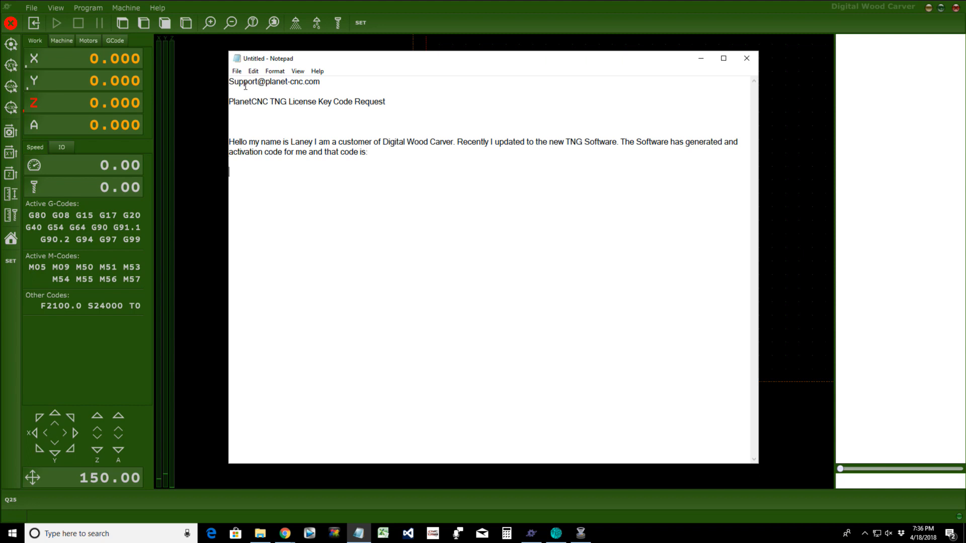
Step: Enter the activation code and ask for the matching License Key Code, ending with '?'
{"action": "type", "text": "C0000-"}
{"action": "type", "text": "0000-0000-0000"}
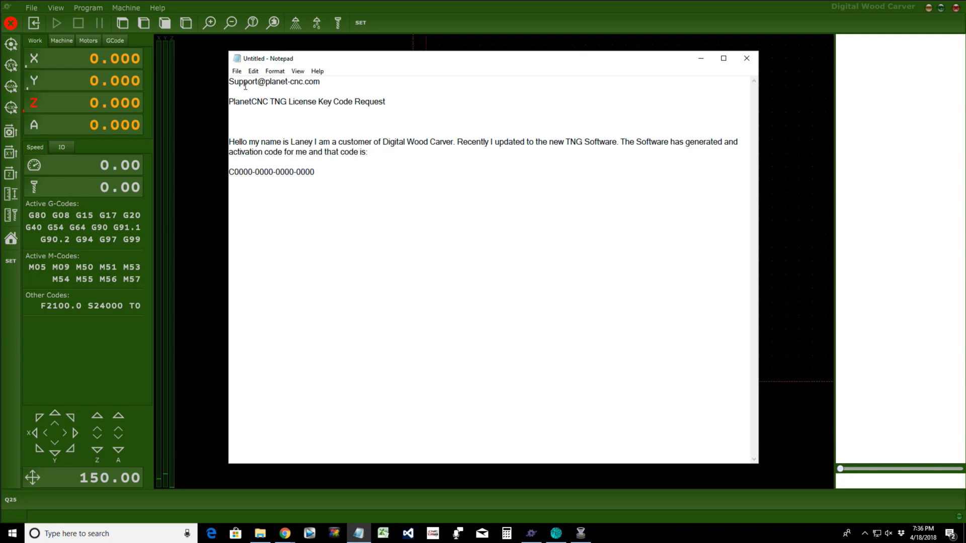
{"action": "key", "text": "Return"}
{"action": "type", "text": "Could you please provide me wi"}
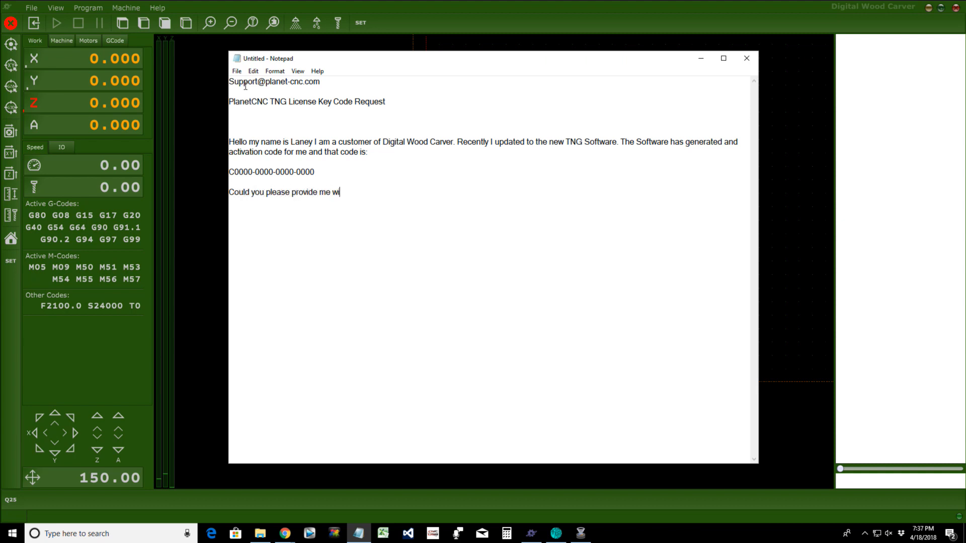
{"action": "type", "text": "th the License Key Code for the ab"}
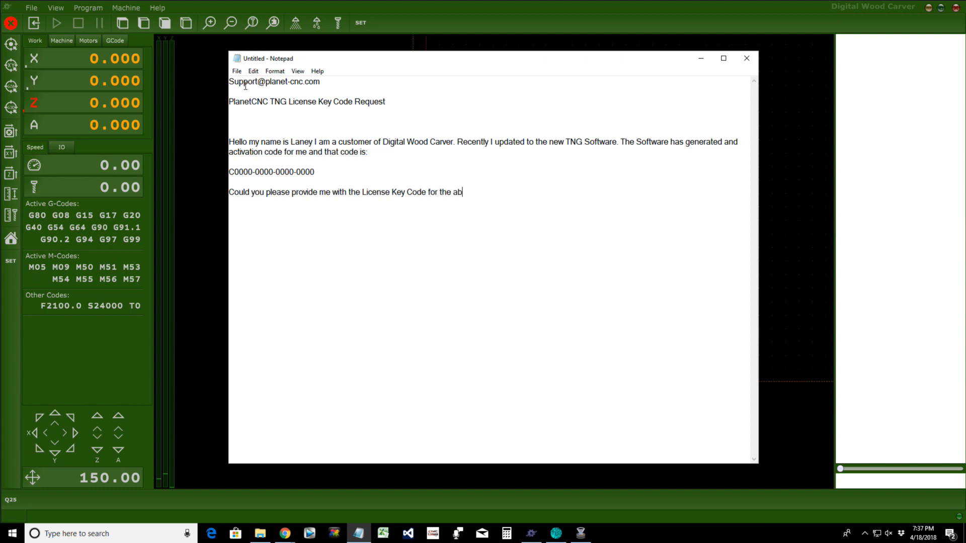
{"action": "type", "text": "ove activation code."}
{"action": "key", "text": "BackSpace"}
{"action": "type", "text": "?"}
Step: Sign off with 'Thank you,' and the sender's full name on separate lines
{"action": "key", "text": "Return"}
{"action": "type", "text": "Thank you,"}
{"action": "key", "text": "Return"}
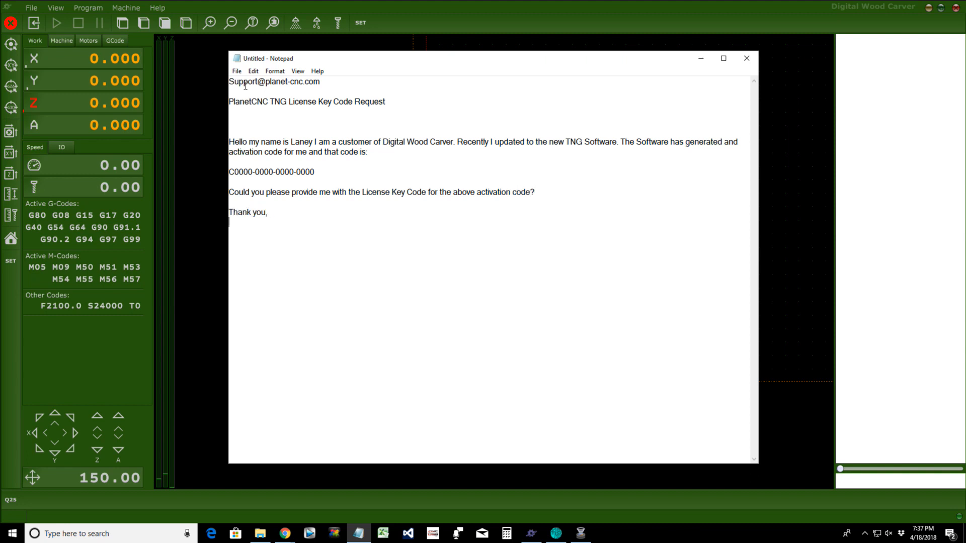
Step: Add a two-line placeholder key block '<Key Code xxxxxxx> …</key>' below the signature
{"action": "left_click", "coordinate": [311, 223]}
{"action": "key", "text": "Return"}
{"action": "key", "text": "Return"}
{"action": "type", "text": "<Key "}
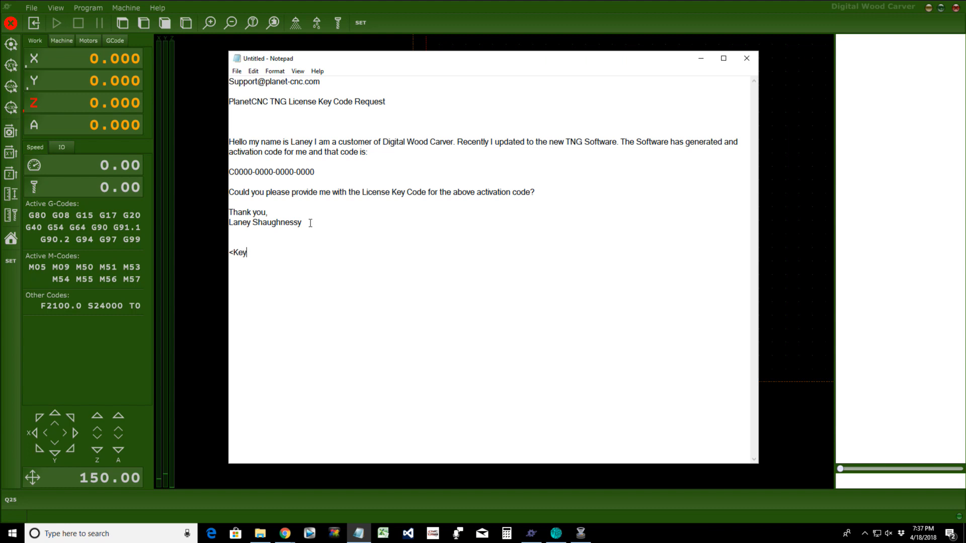
{"action": "type", "text": "Code xxxxxxx> xxxxxxxxxxxxxxxx"}
{"action": "key", "text": "Return"}
{"action": "type", "text": "xxx"}
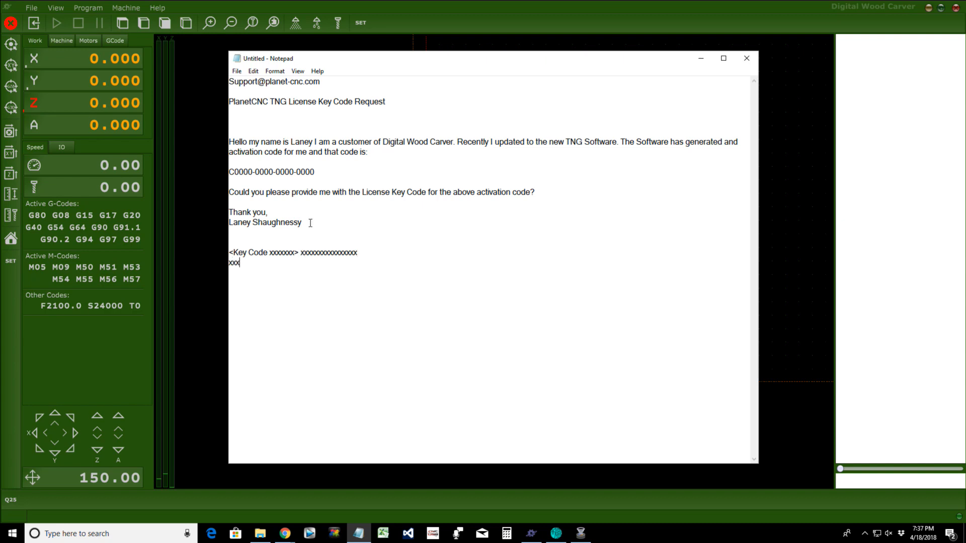
{"action": "type", "text": "xxxxxxxxxxxxxxxxxxxxx</key>"}
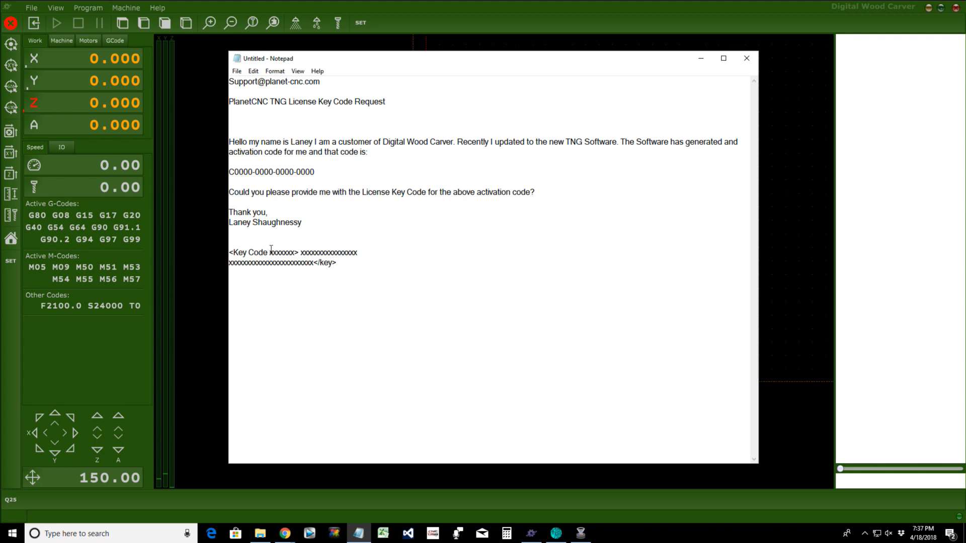
Step: Indent both key-code lines with a Tab so they align
{"action": "left_click_drag", "start_coordinate": [271, 250], "coordinate": [347, 250]}
{"action": "left_click_drag", "start_coordinate": [257, 263], "coordinate": [275, 263]}
{"action": "left_click", "coordinate": [234, 251]}
{"action": "left_click", "coordinate": [230, 251]}
{"action": "key", "text": "Tab"}
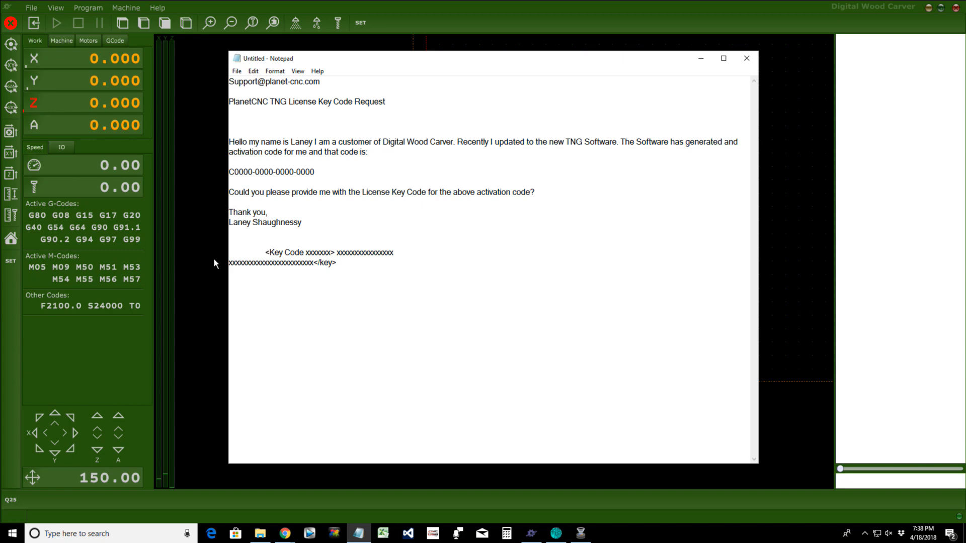
{"action": "left_click", "coordinate": [230, 263]}
{"action": "key", "text": "Tab"}
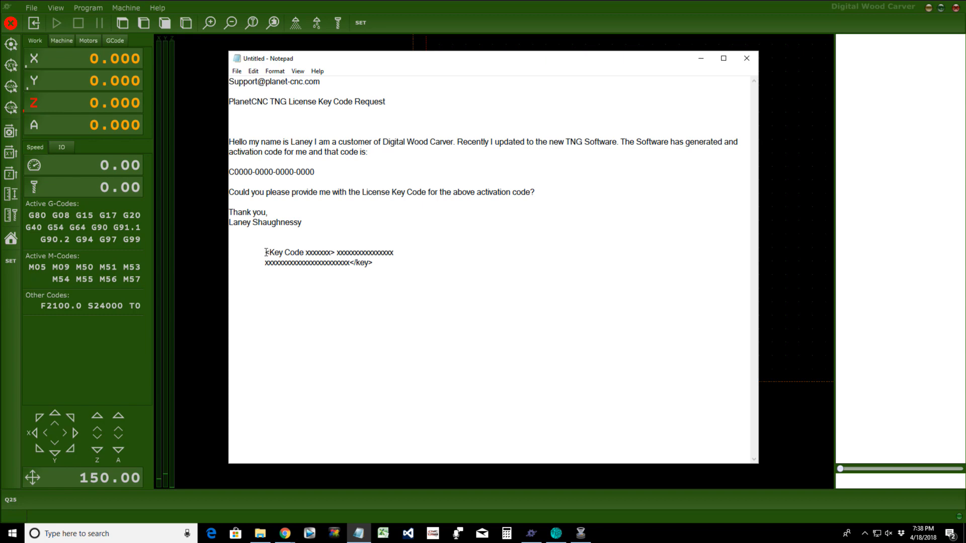
Step: Copy the whole two-line key block to the clipboard
{"action": "left_click_drag", "start_coordinate": [266, 252], "coordinate": [388, 262]}
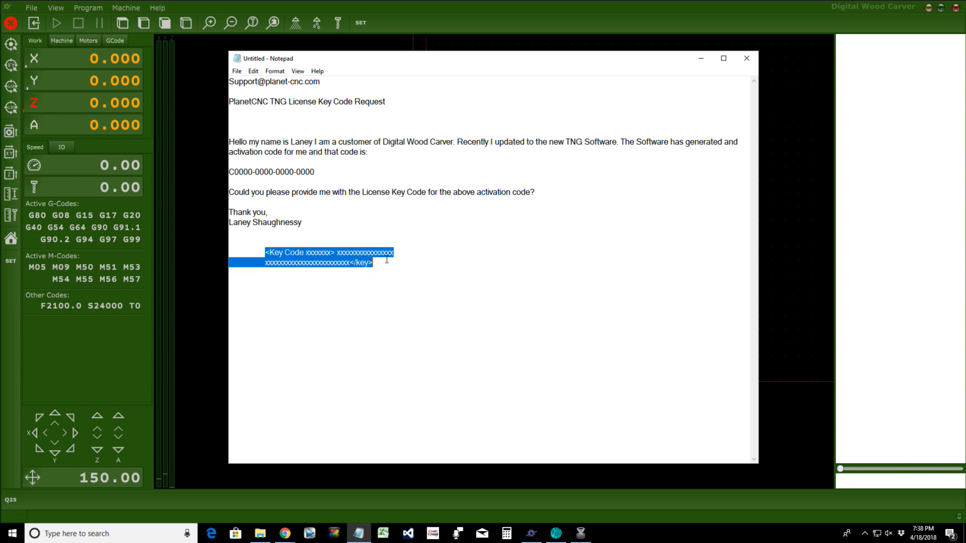
{"action": "right_click", "coordinate": [355, 257]}
{"action": "left_click", "coordinate": [372, 292]}
Step: Paste the copied key text into the My Licenses import field in PlanetCNC TNG
{"action": "left_click", "coordinate": [701, 58]}
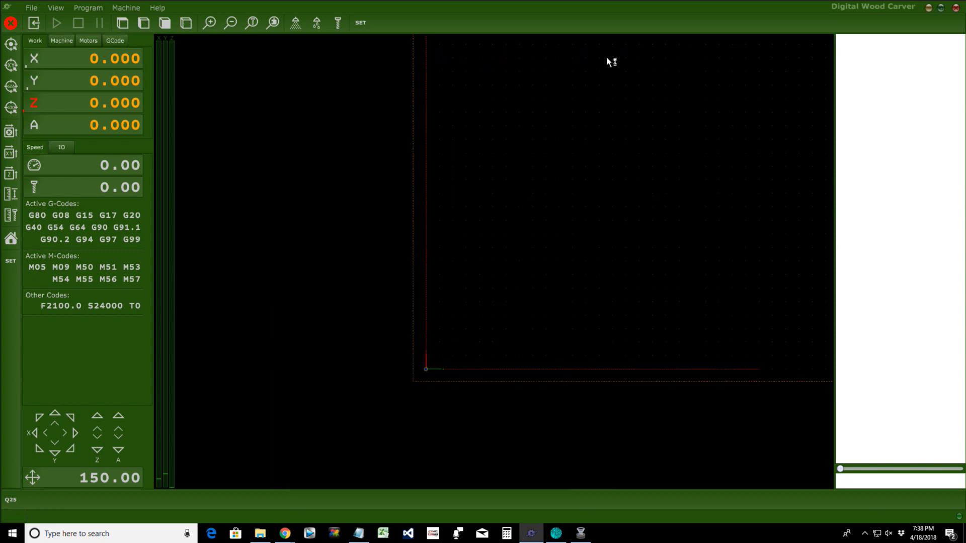
{"action": "left_click", "coordinate": [157, 7]}
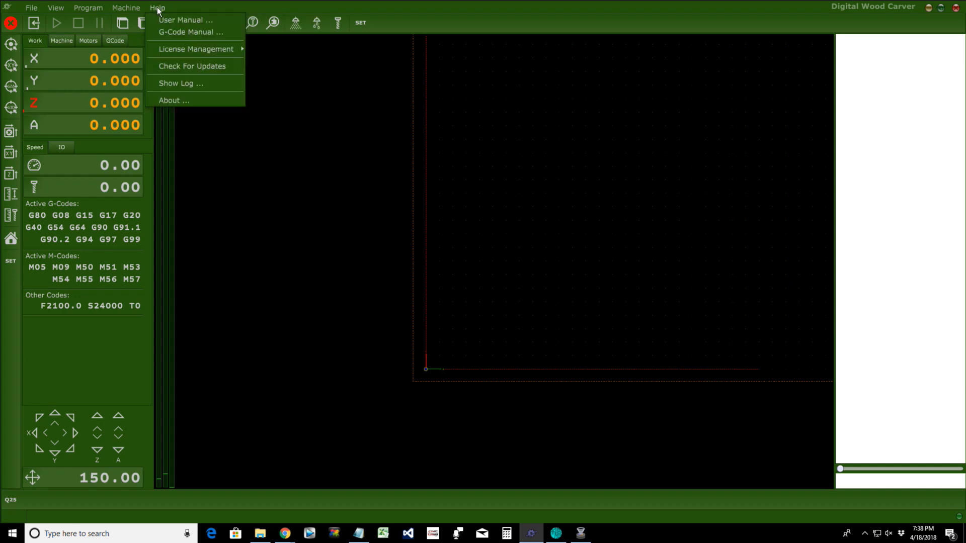
{"action": "mouse_move", "coordinate": [175, 52]}
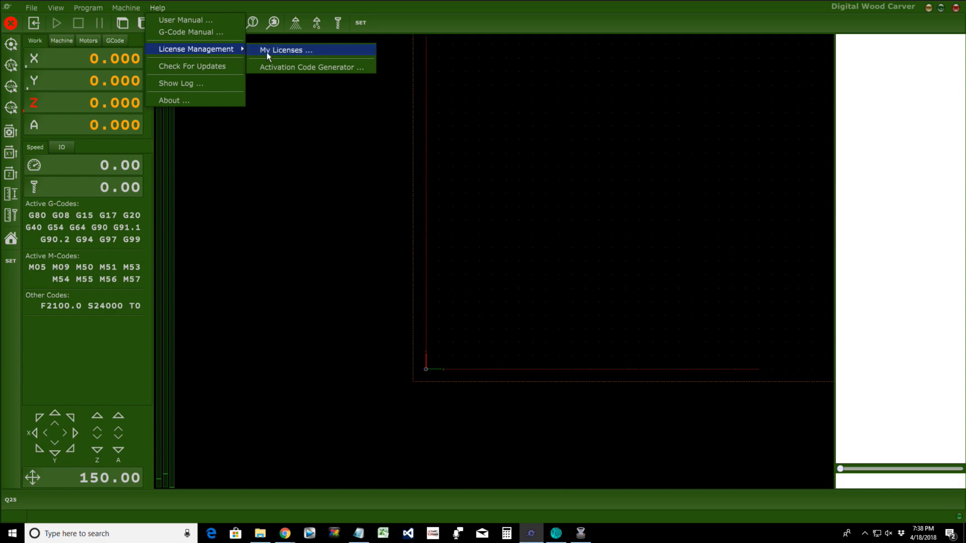
{"action": "left_click", "coordinate": [281, 51]}
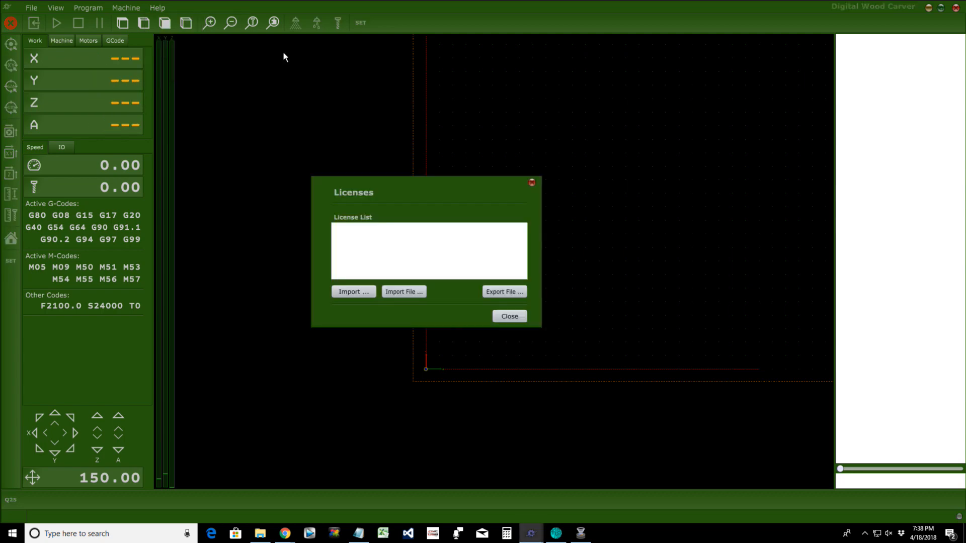
{"action": "left_click", "coordinate": [351, 293]}
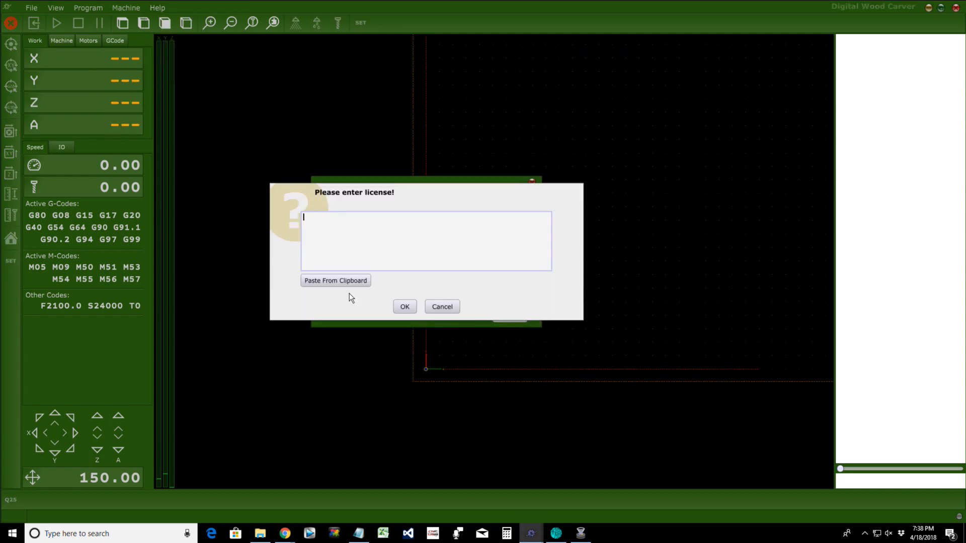
{"action": "right_click", "coordinate": [317, 216]}
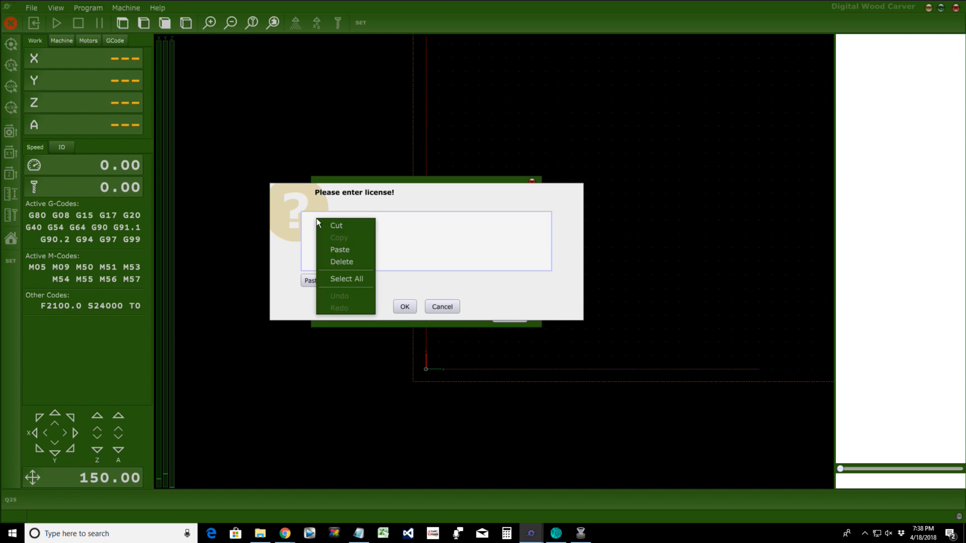
{"action": "left_click", "coordinate": [330, 250]}
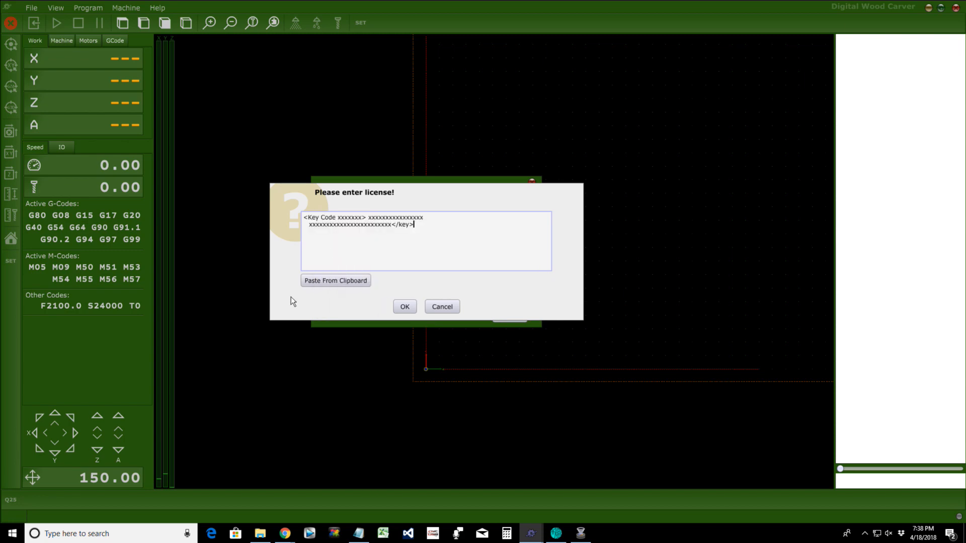
Step: Submit the pasted license, dismiss the parsing error, and close the empty license list
{"action": "left_click", "coordinate": [404, 308]}
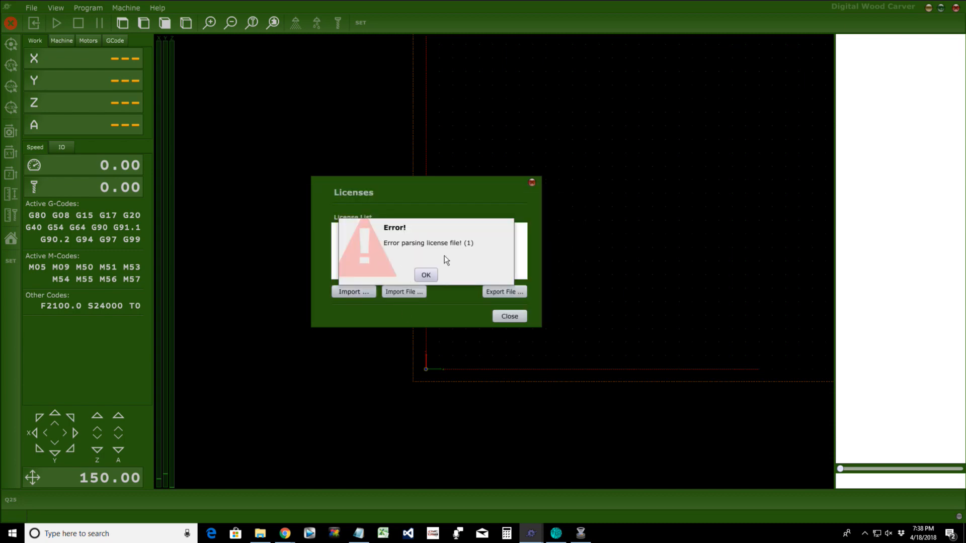
{"action": "left_click", "coordinate": [426, 277]}
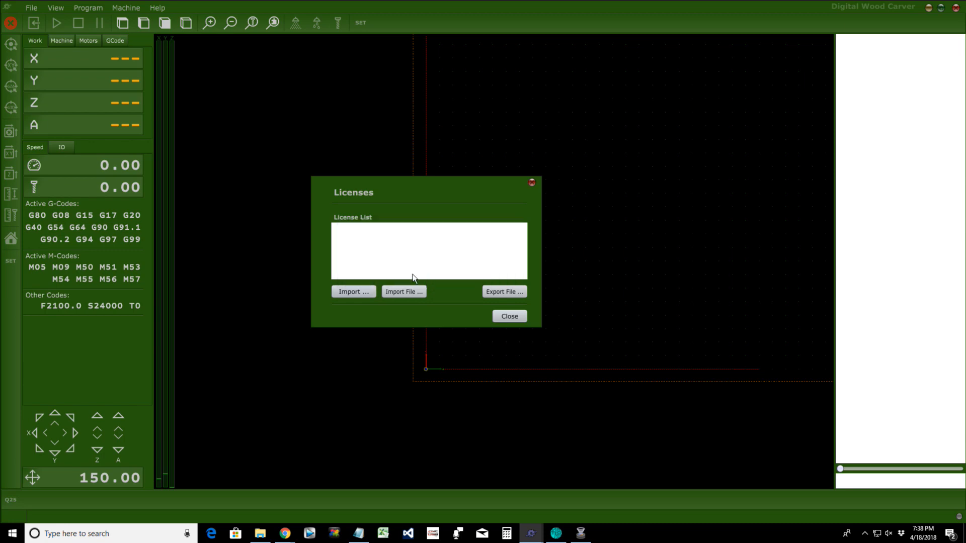
{"action": "left_click", "coordinate": [508, 317]}
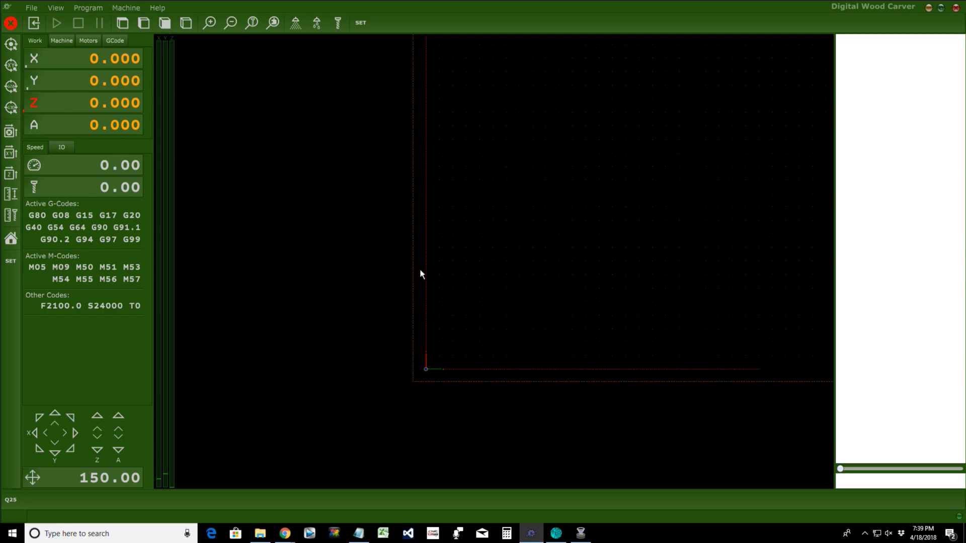
{"action": "left_click_drag", "start_coordinate": [498, 336], "coordinate": [471, 268]}
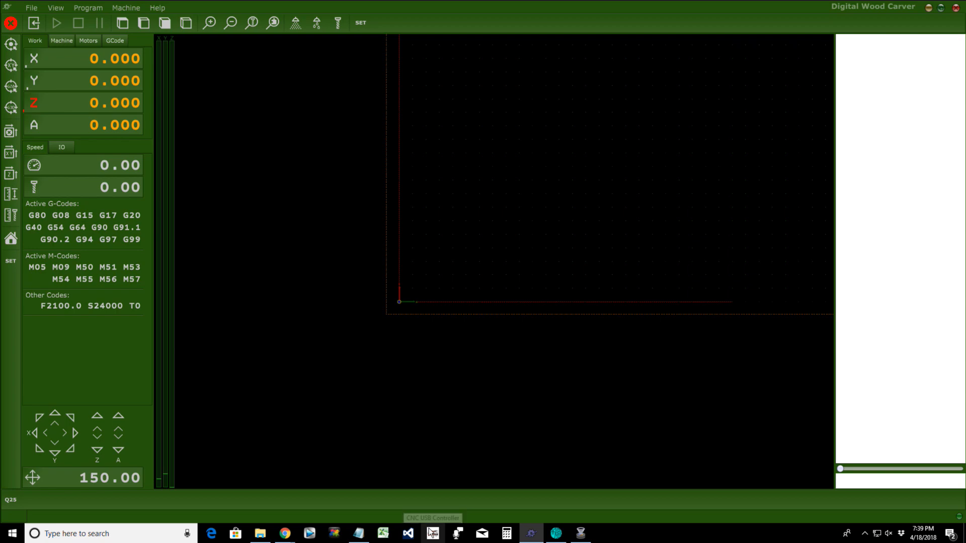
{"action": "mouse_move", "coordinate": [285, 532]}
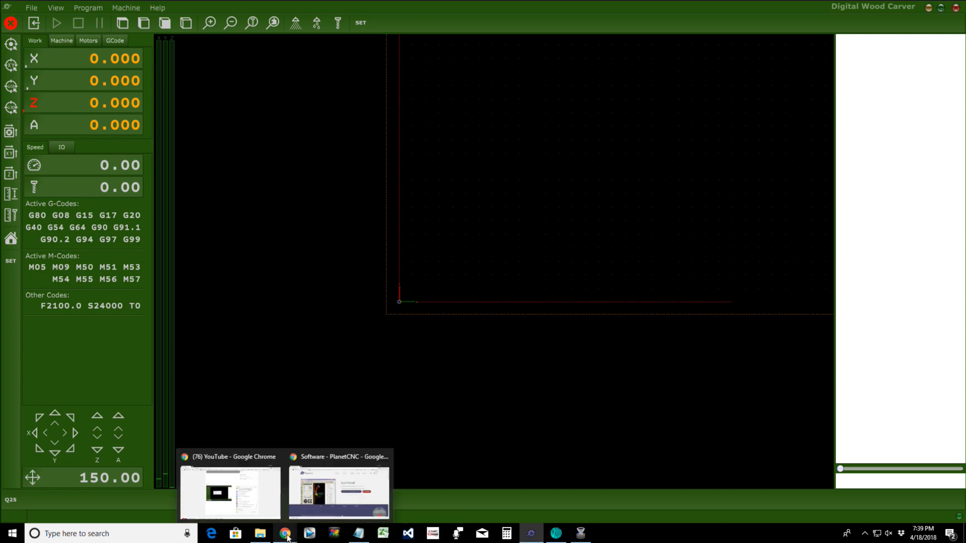
Step: Download CNC USB Controller v2.10.1710.2601 from the PlanetCNC Software page, then minimize Chrome
{"action": "left_click", "coordinate": [317, 466]}
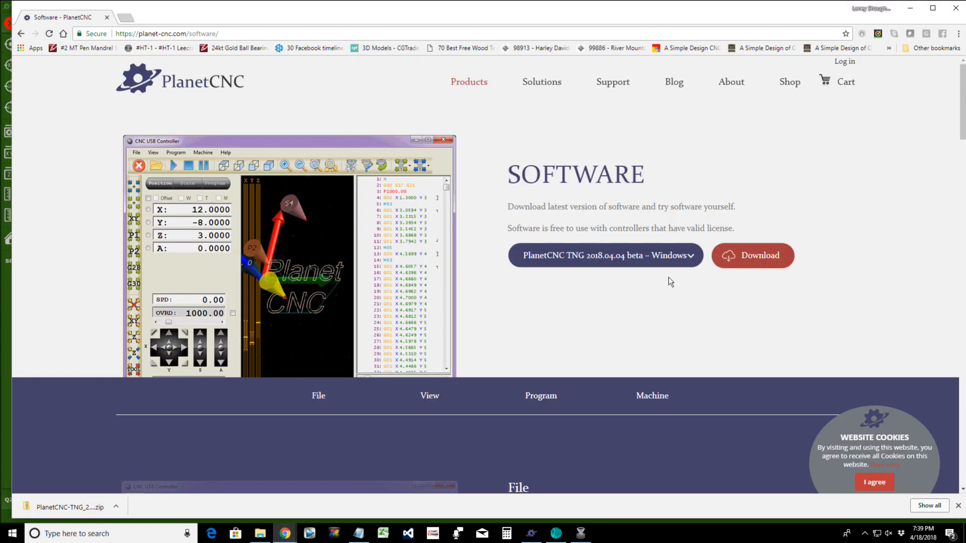
{"action": "left_click", "coordinate": [695, 259]}
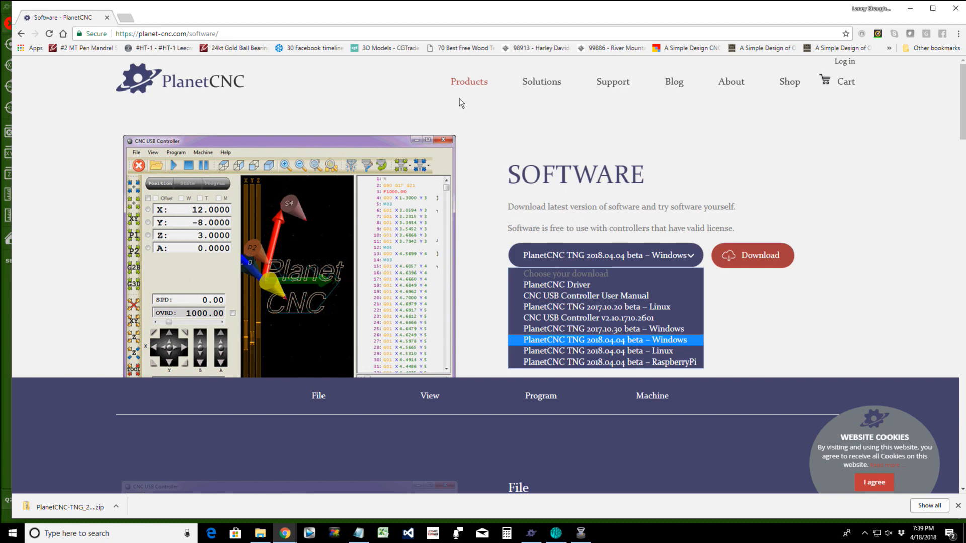
{"action": "mouse_move", "coordinate": [469, 84]}
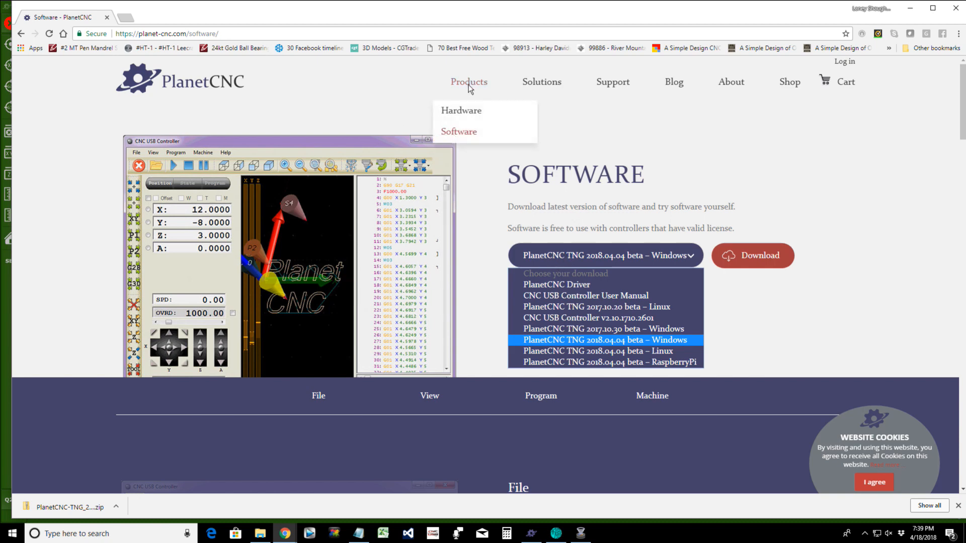
{"action": "left_click", "coordinate": [558, 317]}
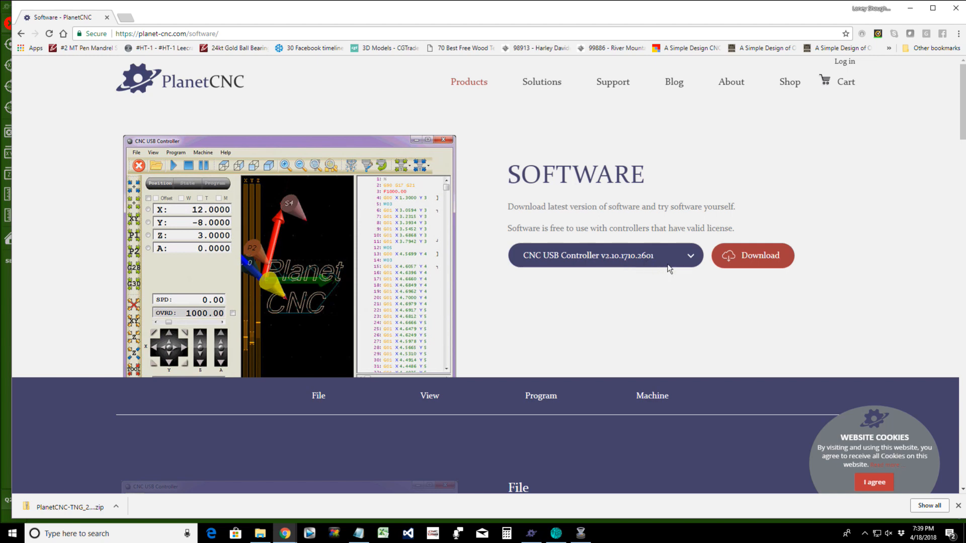
{"action": "left_click", "coordinate": [755, 255]}
{"action": "left_click", "coordinate": [909, 8]}
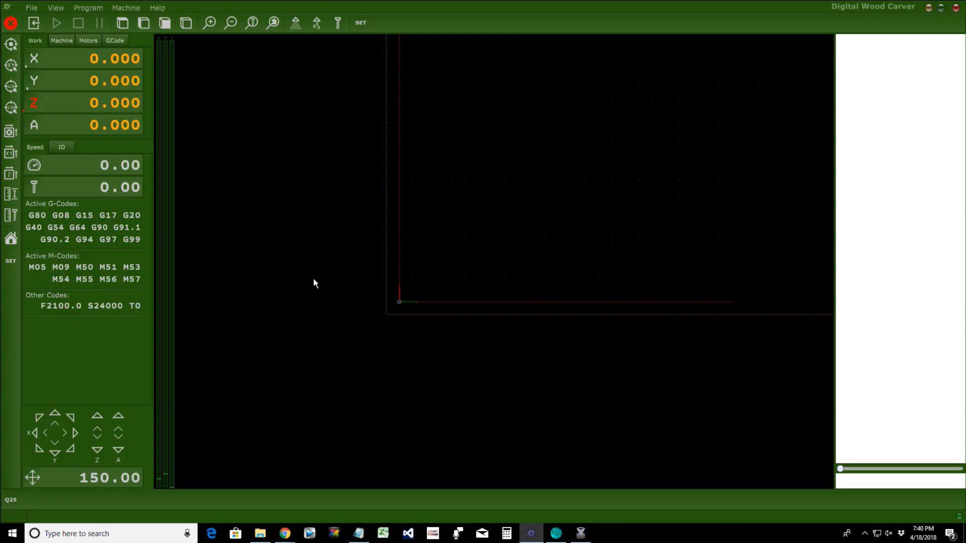
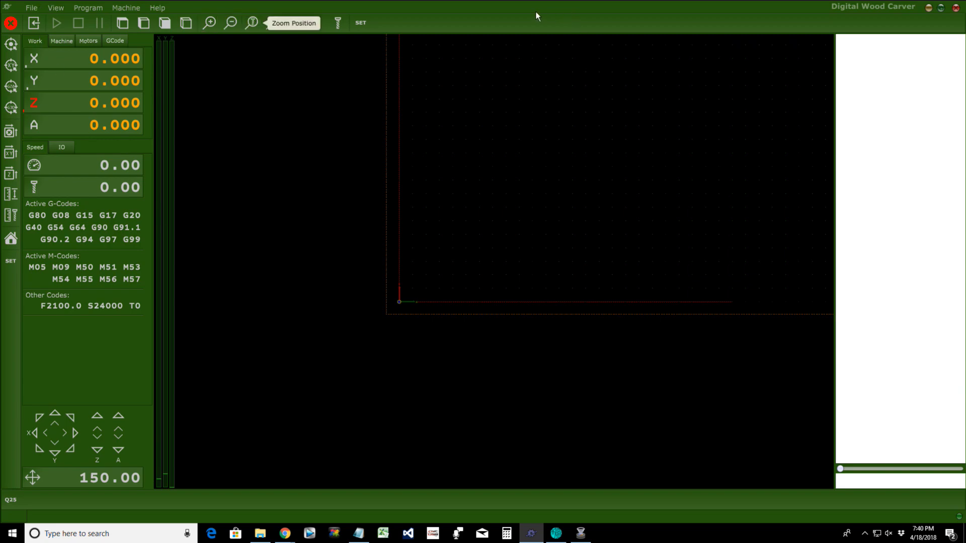
Step: Close the PlanetCNC program folder window
{"action": "left_click", "coordinate": [30, 10]}
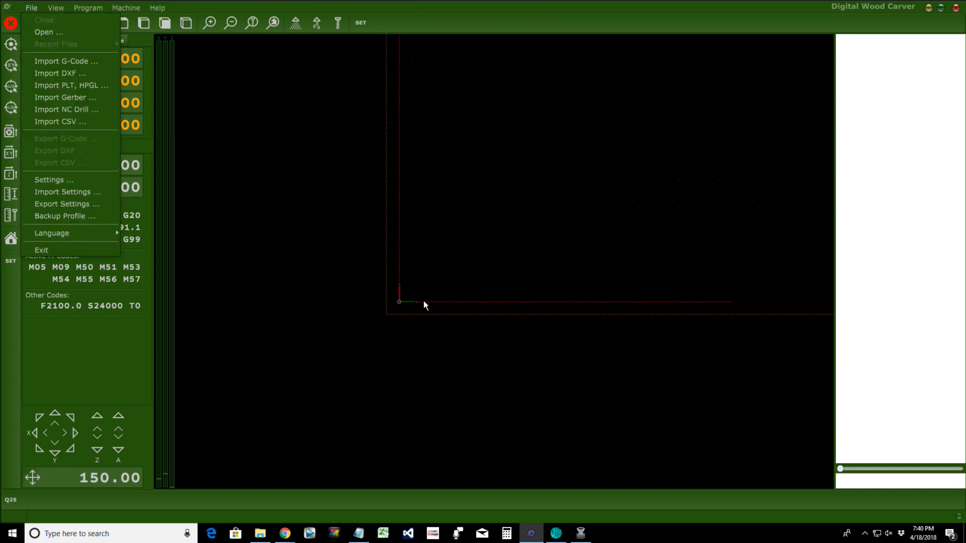
{"action": "left_click", "coordinate": [260, 533]}
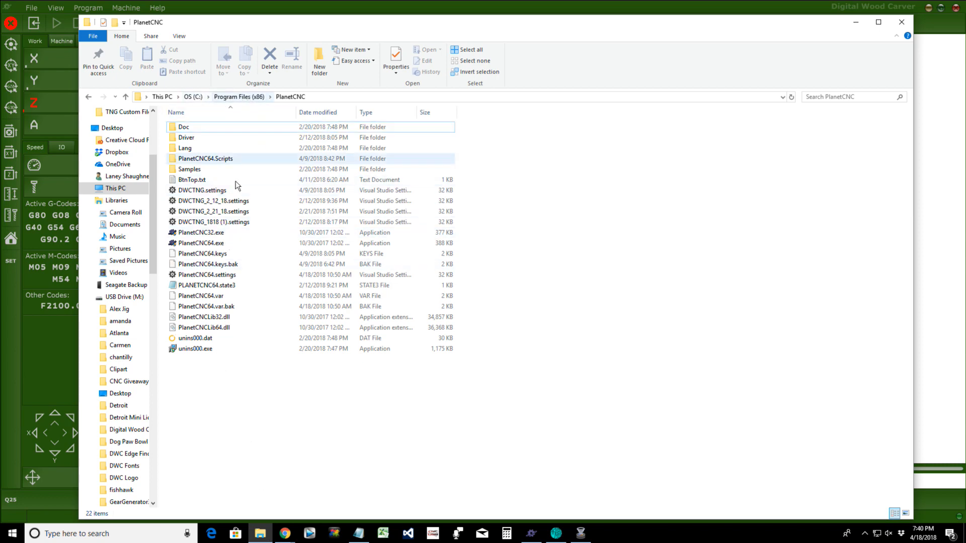
{"action": "left_click", "coordinate": [901, 22]}
Step: Start File > Import Settings, then cancel without importing
{"action": "left_click", "coordinate": [32, 8]}
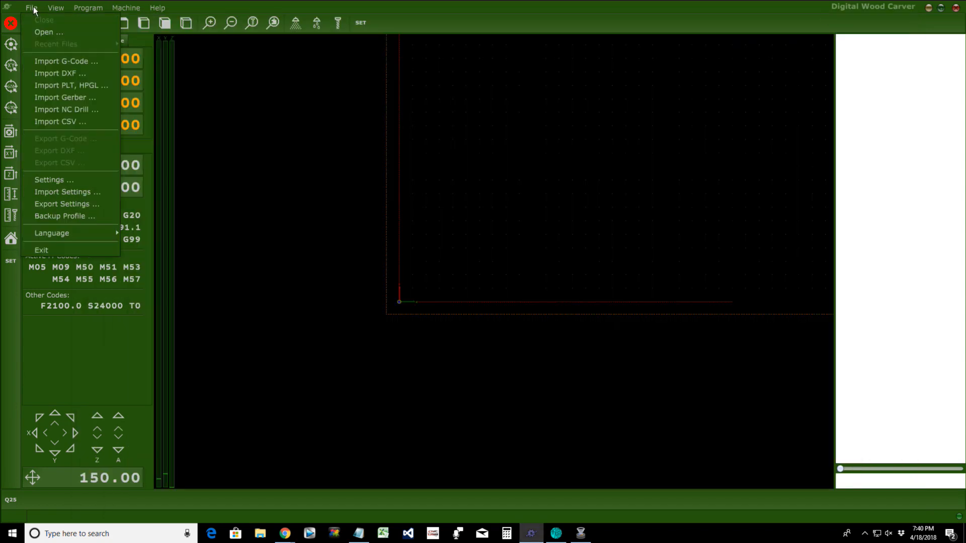
{"action": "left_click", "coordinate": [72, 192]}
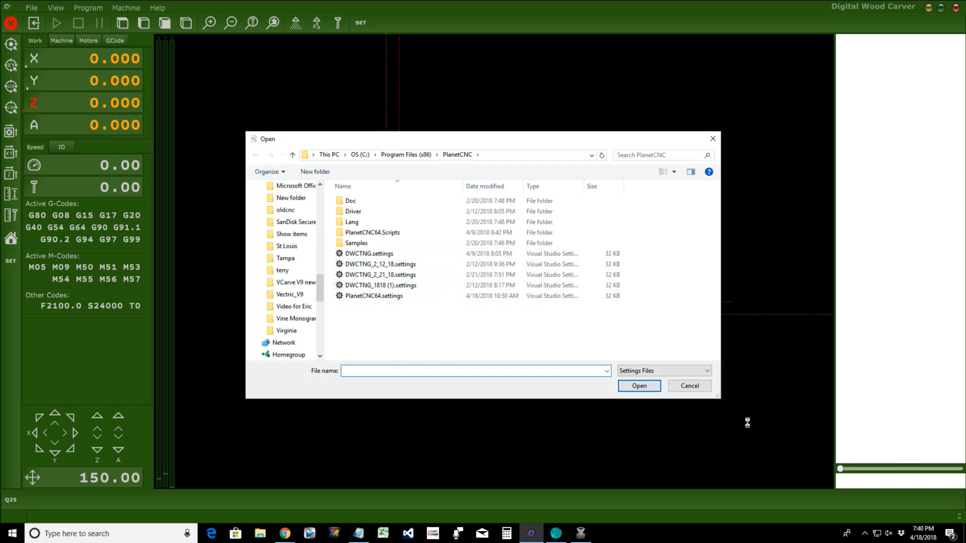
{"action": "left_click", "coordinate": [689, 386]}
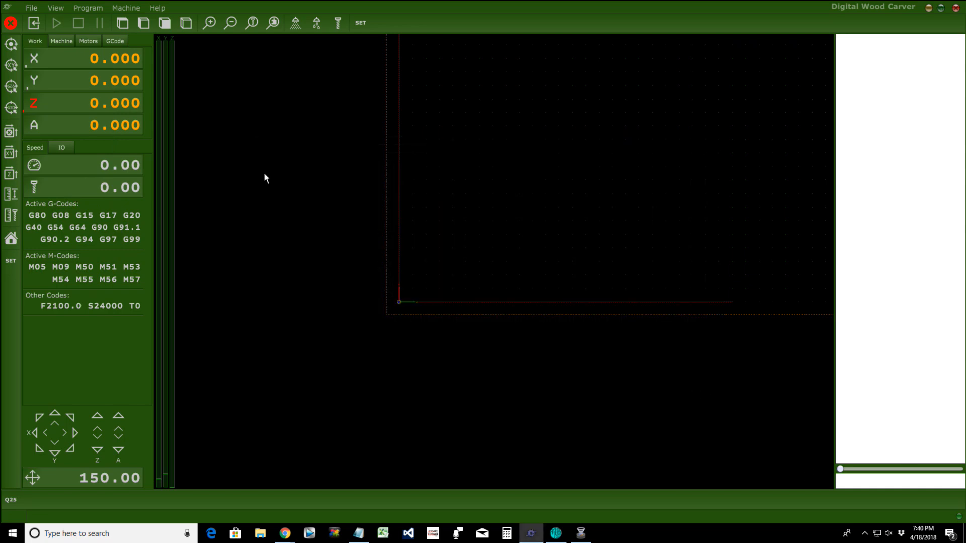
Step: Look over the Colors page in Settings and close it with OK
{"action": "left_click", "coordinate": [31, 7]}
{"action": "left_click", "coordinate": [47, 180]}
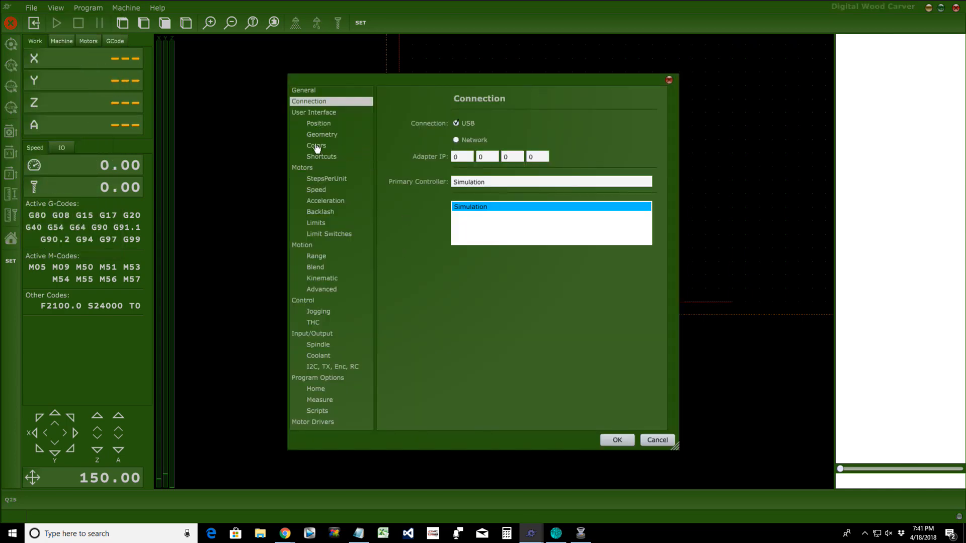
{"action": "left_click", "coordinate": [319, 146]}
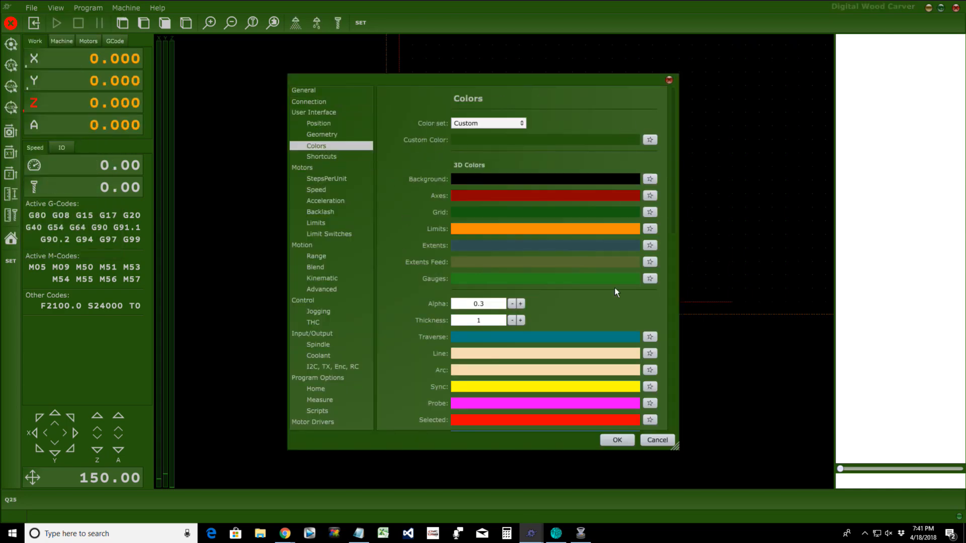
{"action": "left_click", "coordinate": [617, 445]}
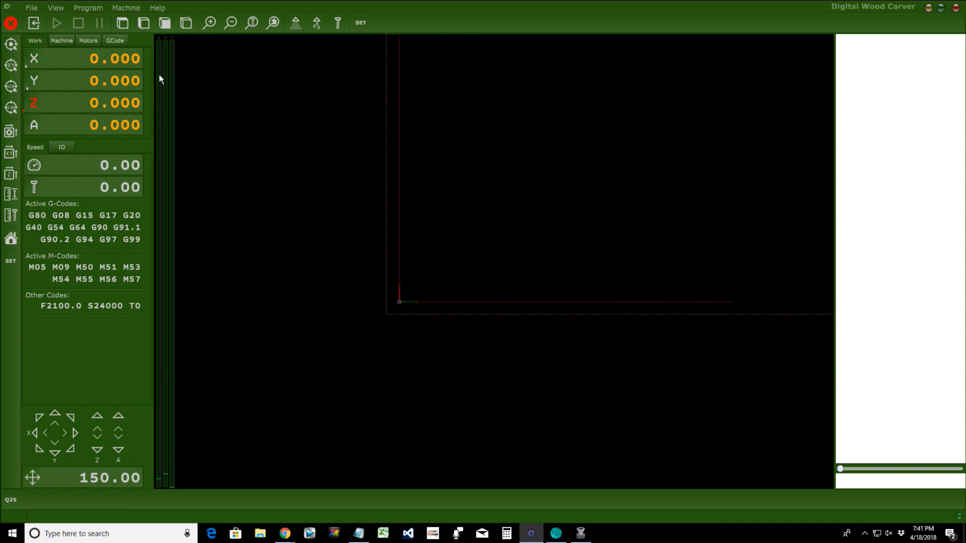
Step: Browse the Machine menu and dismiss it without choosing a command
{"action": "left_click", "coordinate": [126, 8]}
{"action": "mouse_move", "coordinate": [161, 318]}
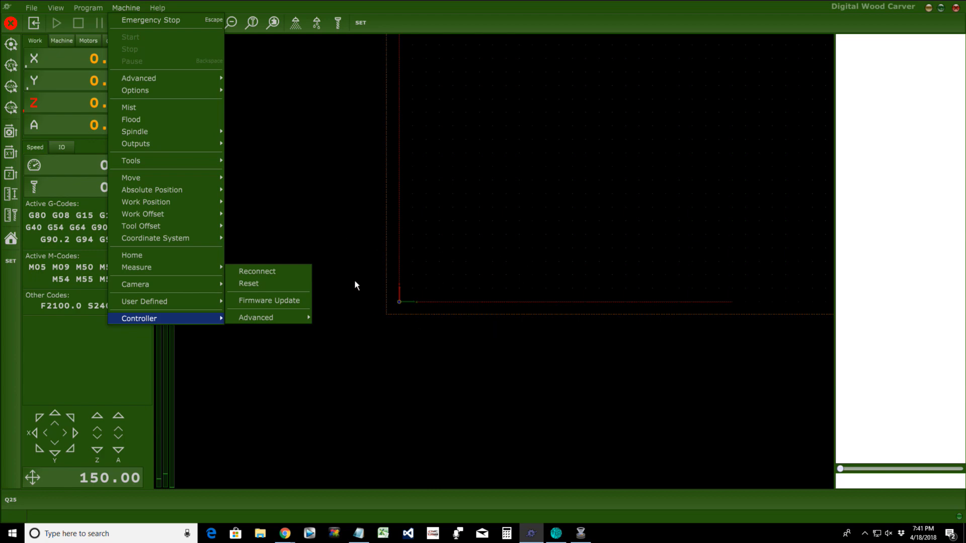
{"action": "left_click", "coordinate": [371, 340]}
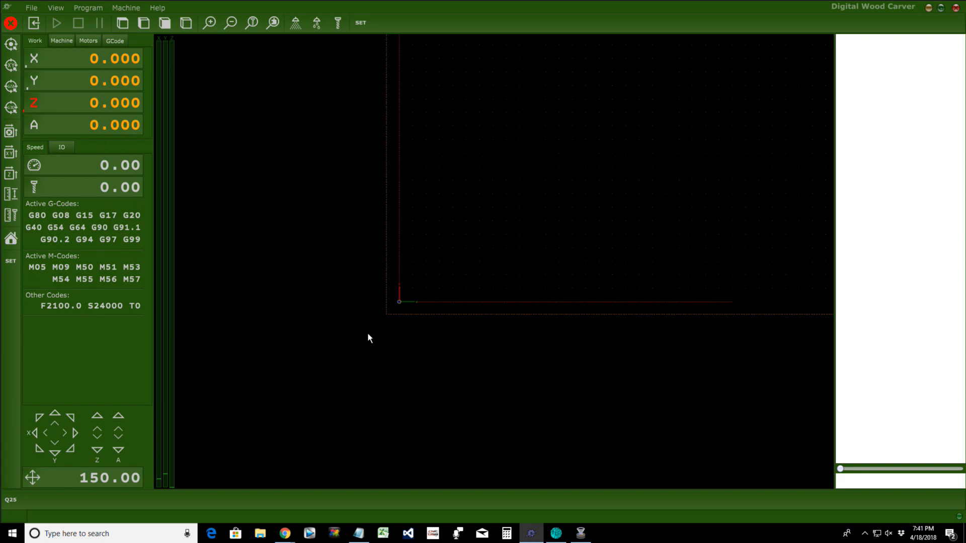
Step: Check the Simulation primary controller name on the Connection settings page, then close Settings
{"action": "left_click", "coordinate": [39, 7]}
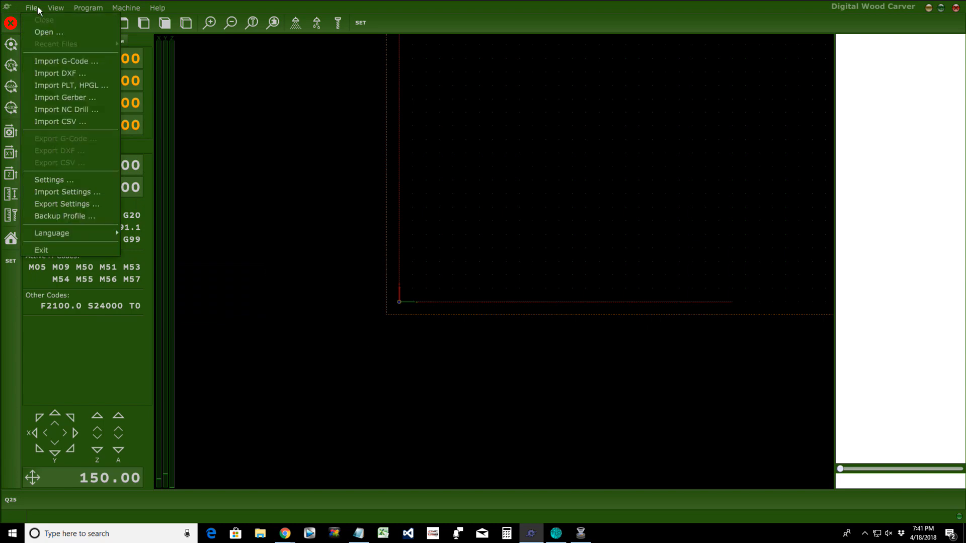
{"action": "left_click", "coordinate": [49, 179]}
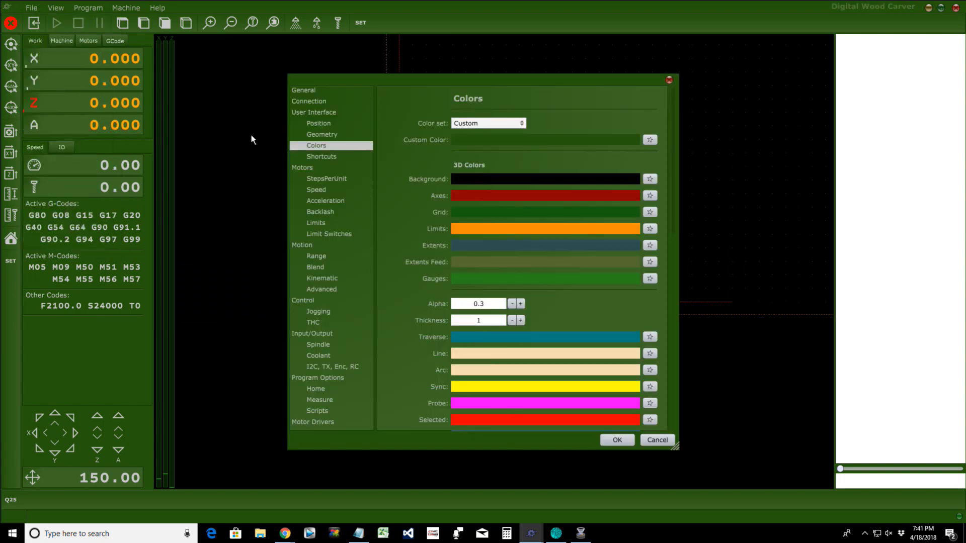
{"action": "left_click", "coordinate": [300, 103]}
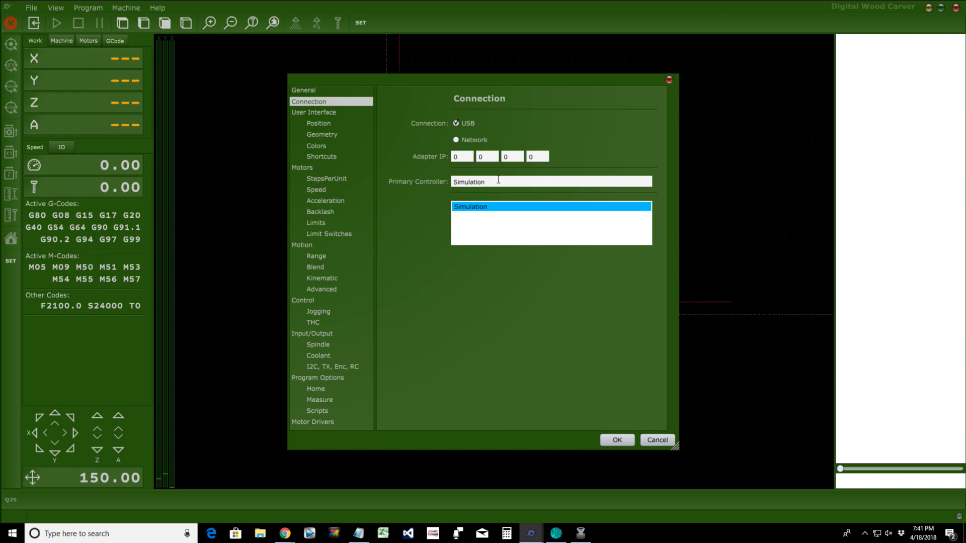
{"action": "left_click_drag", "start_coordinate": [616, 185], "coordinate": [391, 188]}
{"action": "left_click", "coordinate": [618, 440]}
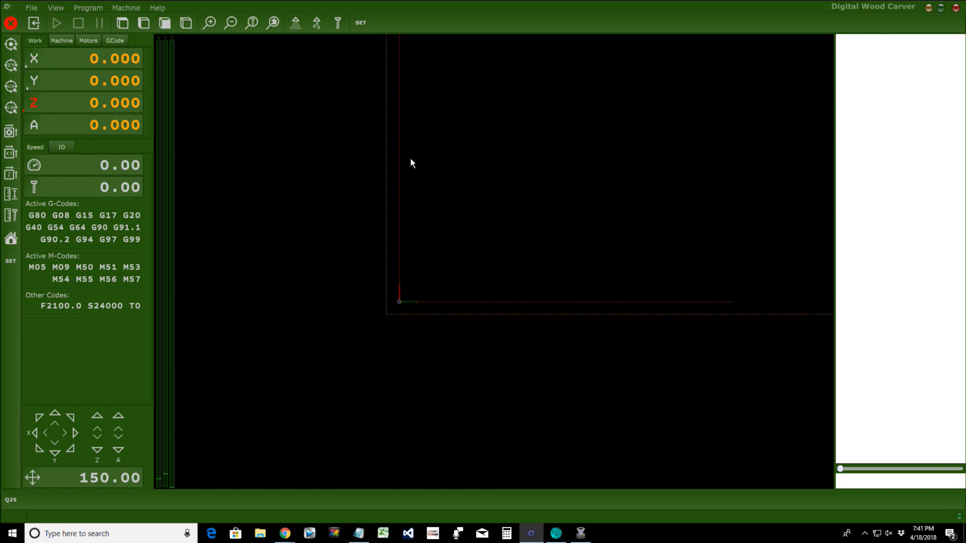
Step: View the activation code generator from the Help menu, then close it
{"action": "left_click", "coordinate": [157, 8]}
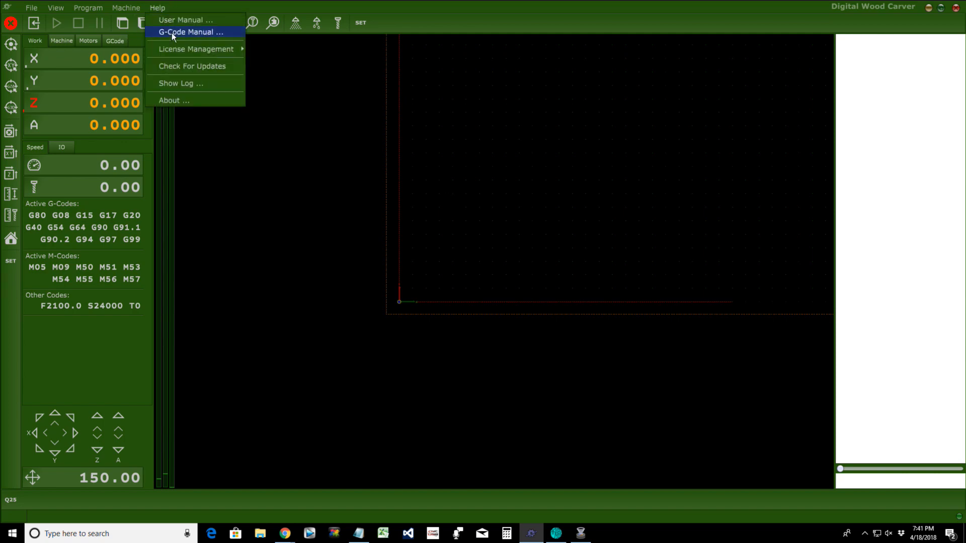
{"action": "mouse_move", "coordinate": [180, 46]}
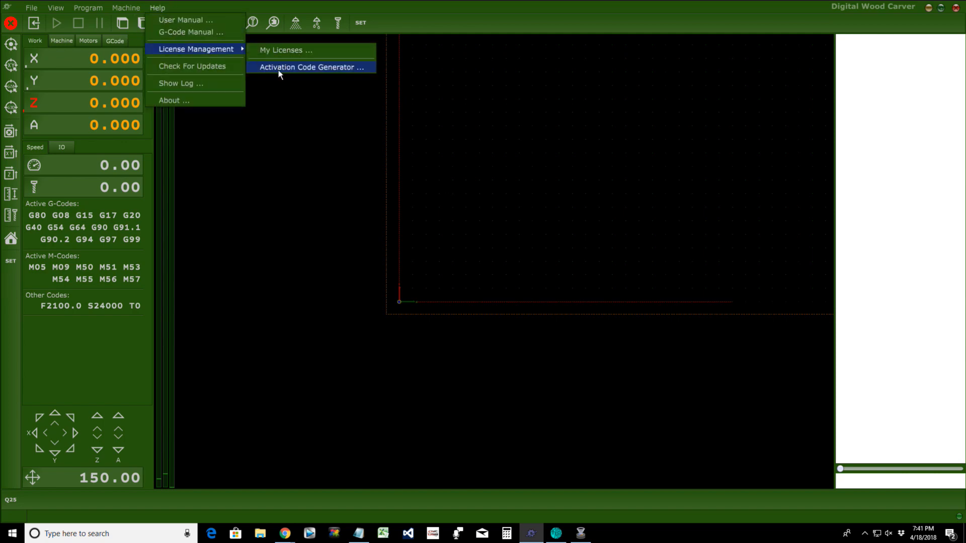
{"action": "left_click", "coordinate": [279, 69]}
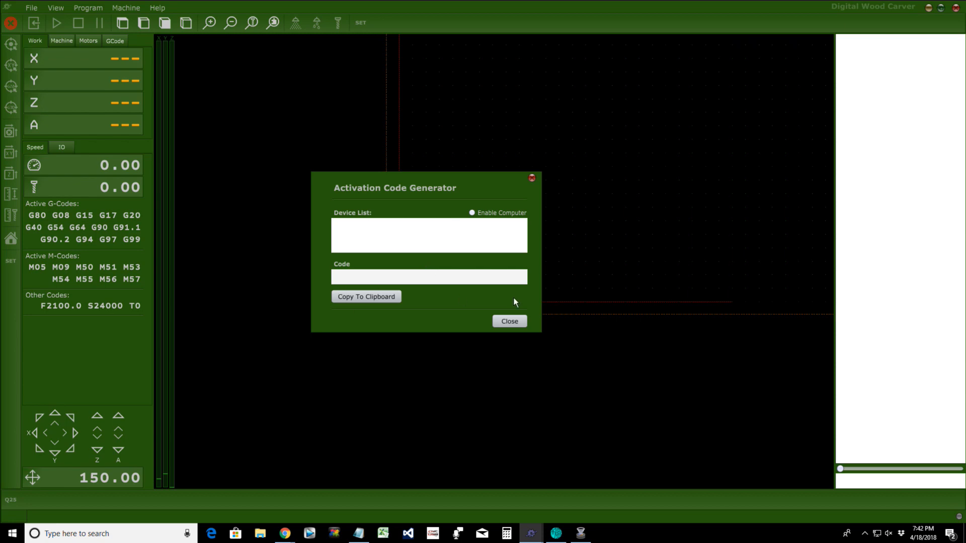
{"action": "left_click", "coordinate": [509, 321]}
Step: Select the license key code in the license request note, then minimize the note
{"action": "left_click", "coordinate": [357, 534]}
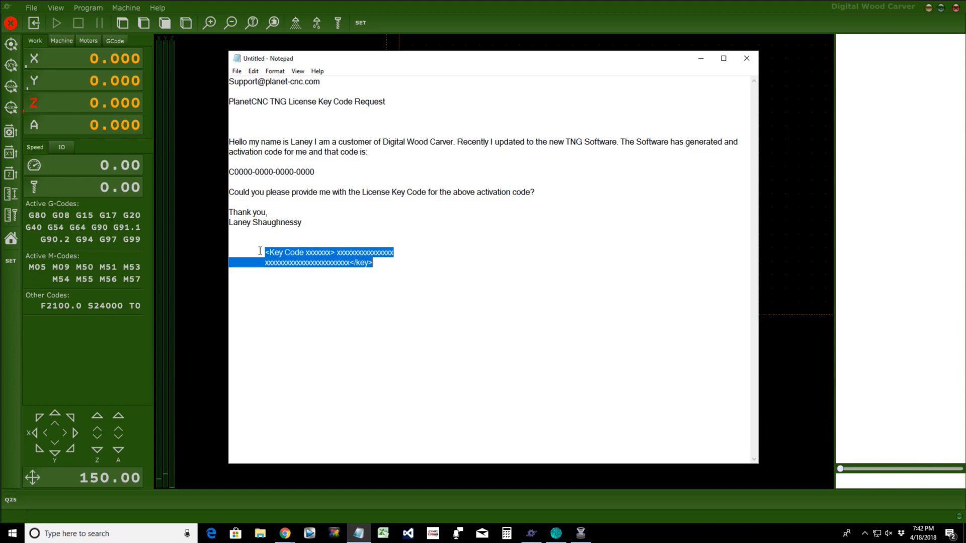
{"action": "left_click_drag", "start_coordinate": [260, 251], "coordinate": [397, 261]}
{"action": "left_click", "coordinate": [701, 58]}
Step: Paste the license key into My Licenses import, then cancel and close the list
{"action": "left_click", "coordinate": [163, 7]}
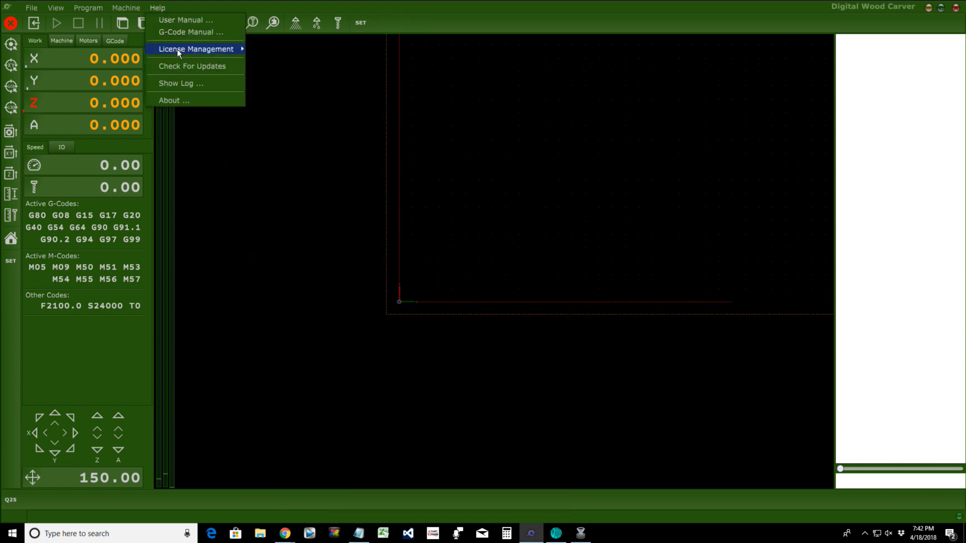
{"action": "mouse_move", "coordinate": [177, 49]}
{"action": "left_click", "coordinate": [273, 48]}
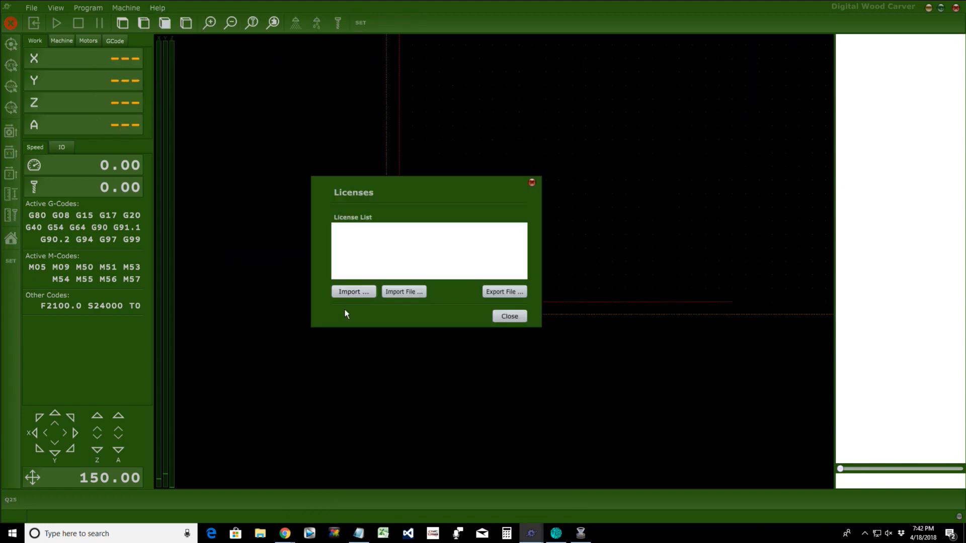
{"action": "left_click", "coordinate": [349, 293]}
{"action": "right_click", "coordinate": [325, 224]}
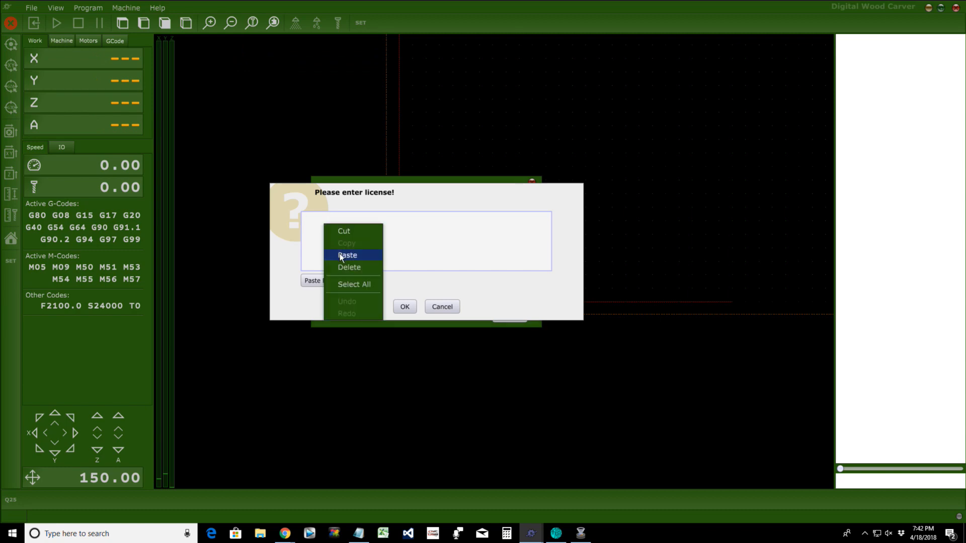
{"action": "left_click", "coordinate": [340, 254]}
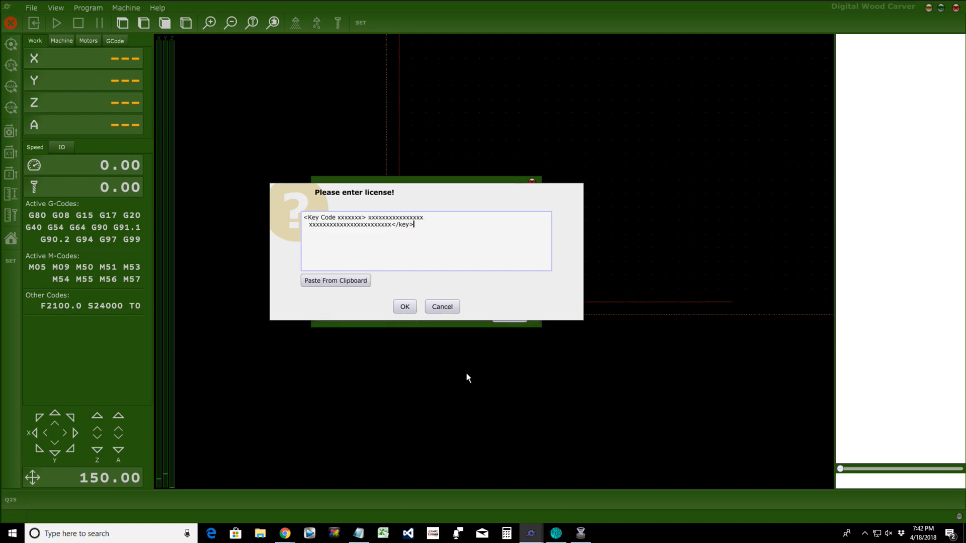
{"action": "left_click", "coordinate": [442, 307]}
{"action": "left_click", "coordinate": [504, 317]}
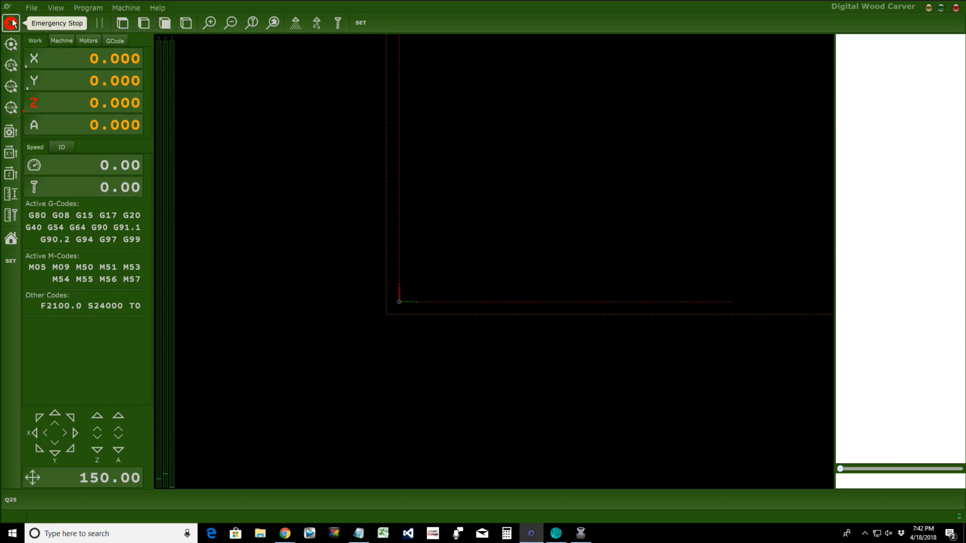
Step: Open File > Settings on the User Interface > Shortcuts page
{"action": "left_click", "coordinate": [32, 8]}
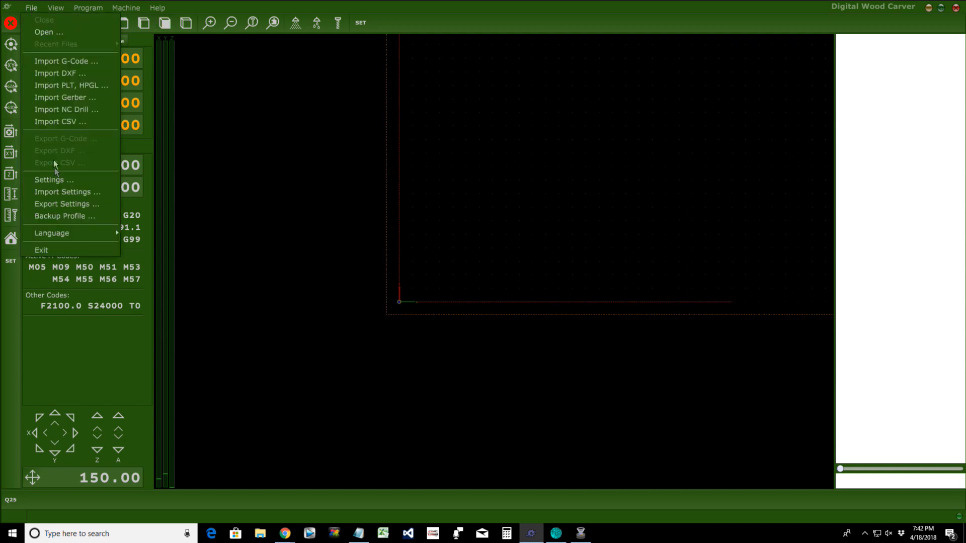
{"action": "left_click", "coordinate": [55, 180]}
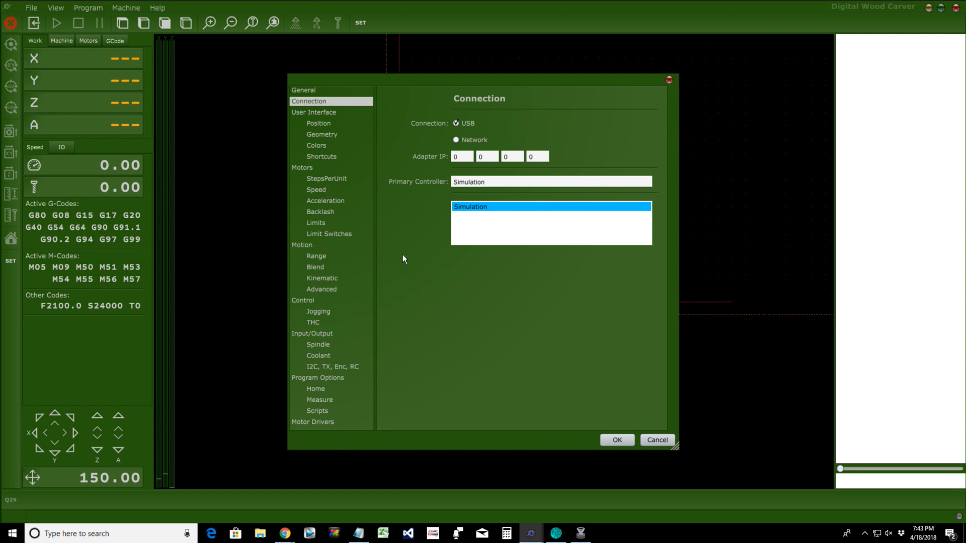
{"action": "left_click", "coordinate": [330, 159]}
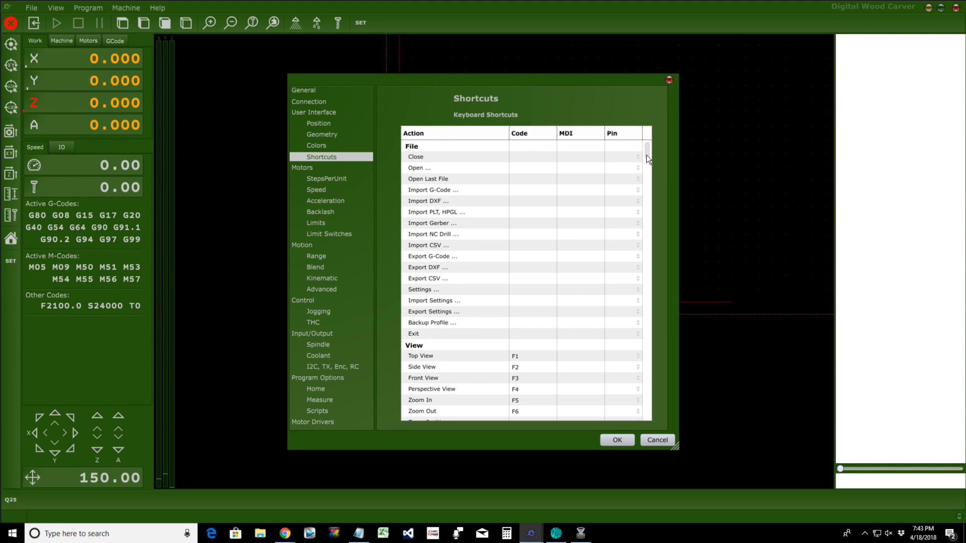
Step: Set the X jog pins: X+ to Jog 1 and X- to Jog 2
{"action": "left_click_drag", "start_coordinate": [648, 154], "coordinate": [656, 378]}
{"action": "scroll", "coordinate": [656, 377], "scroll_direction": "down", "scroll_amount": 1}
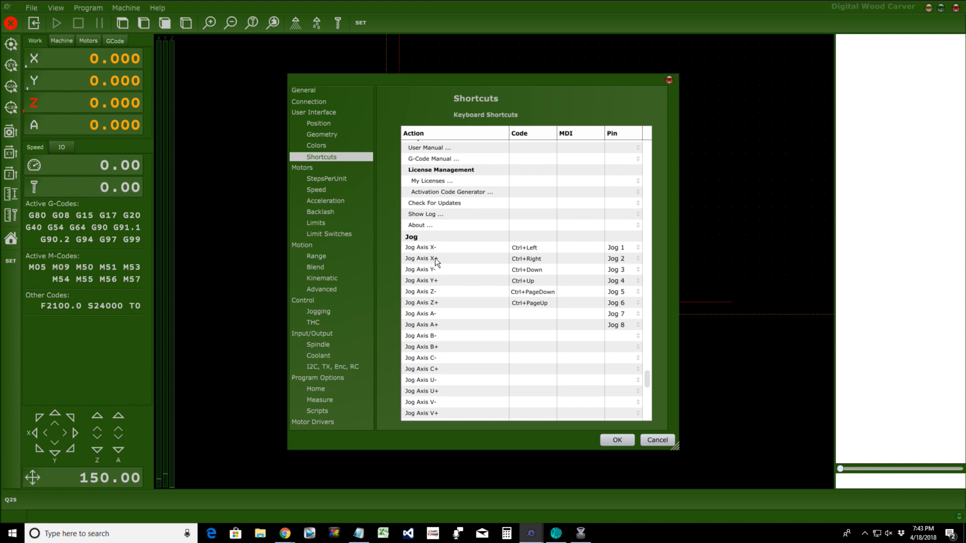
{"action": "left_click", "coordinate": [618, 249]}
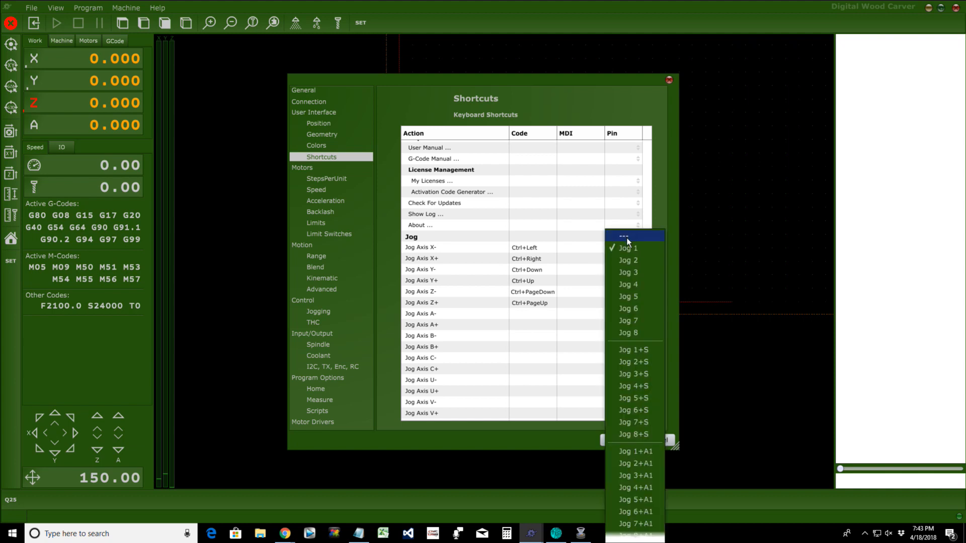
{"action": "left_click", "coordinate": [626, 237]}
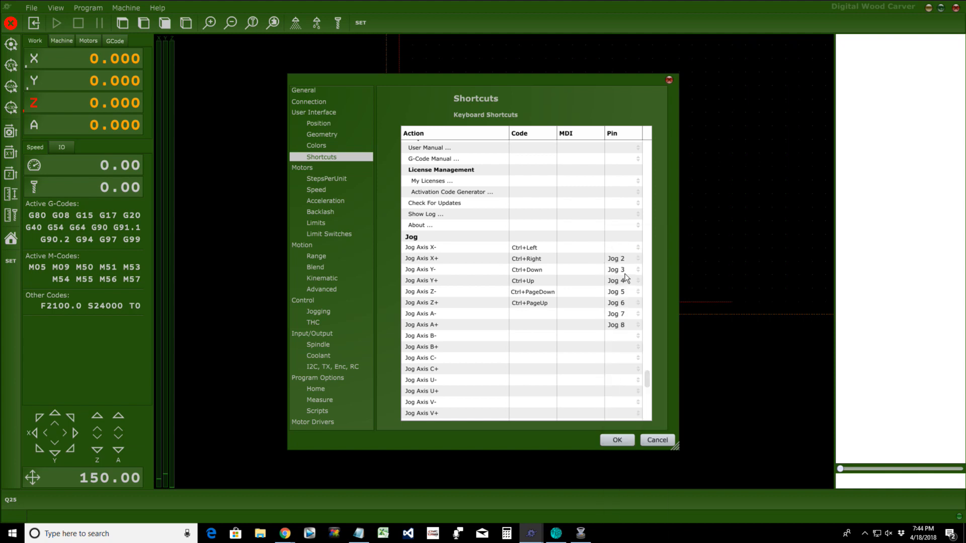
{"action": "left_click", "coordinate": [619, 259]}
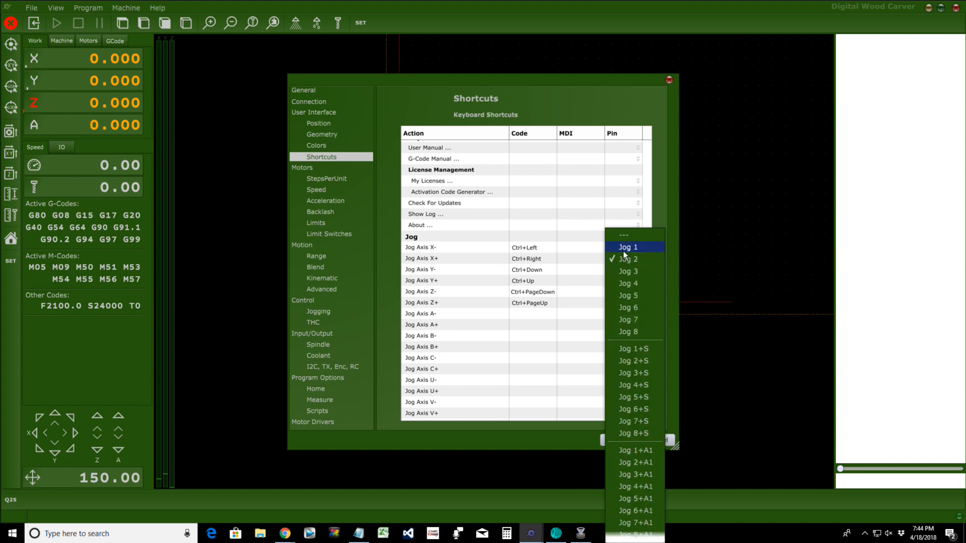
{"action": "left_click", "coordinate": [623, 251]}
{"action": "left_click", "coordinate": [622, 248]}
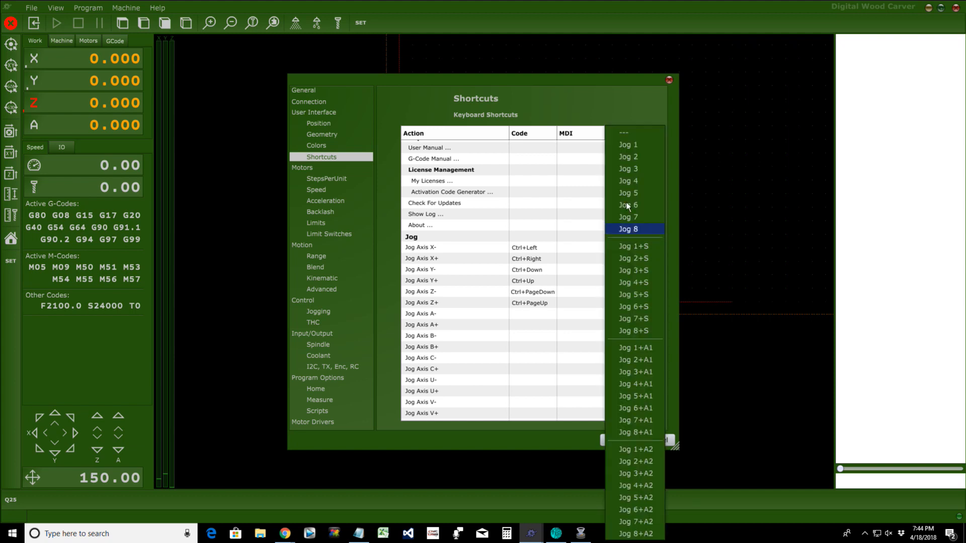
{"action": "left_click", "coordinate": [635, 159]}
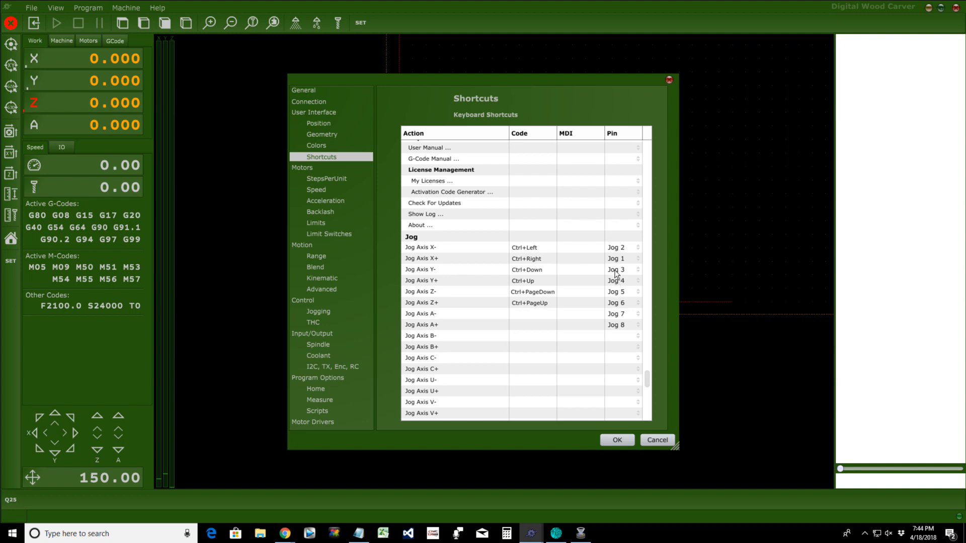
Step: Set the Y jog pins: Y+ to Jog 3 and Y- to Jog 4
{"action": "left_click", "coordinate": [614, 272]}
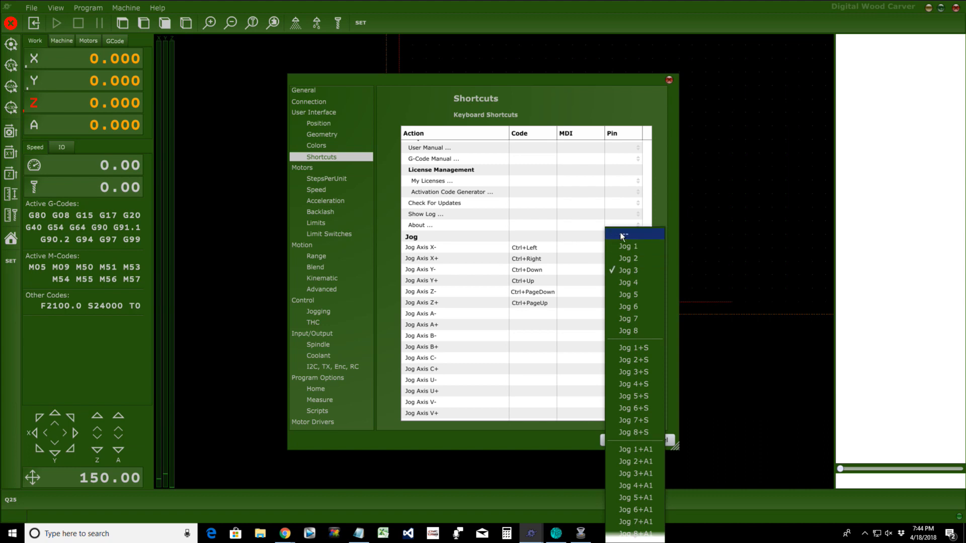
{"action": "left_click", "coordinate": [622, 236]}
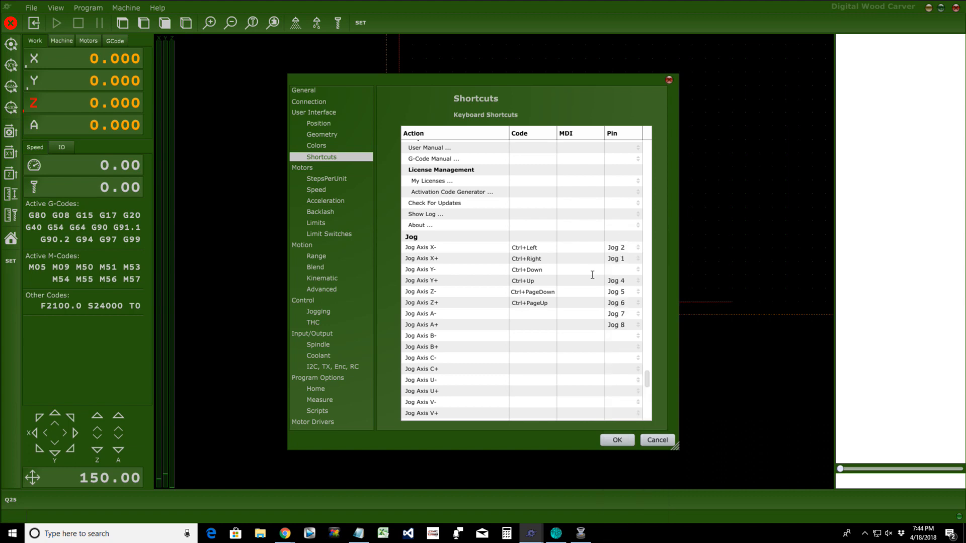
{"action": "left_click", "coordinate": [616, 283]}
{"action": "left_click", "coordinate": [618, 269]}
{"action": "left_click", "coordinate": [613, 270]}
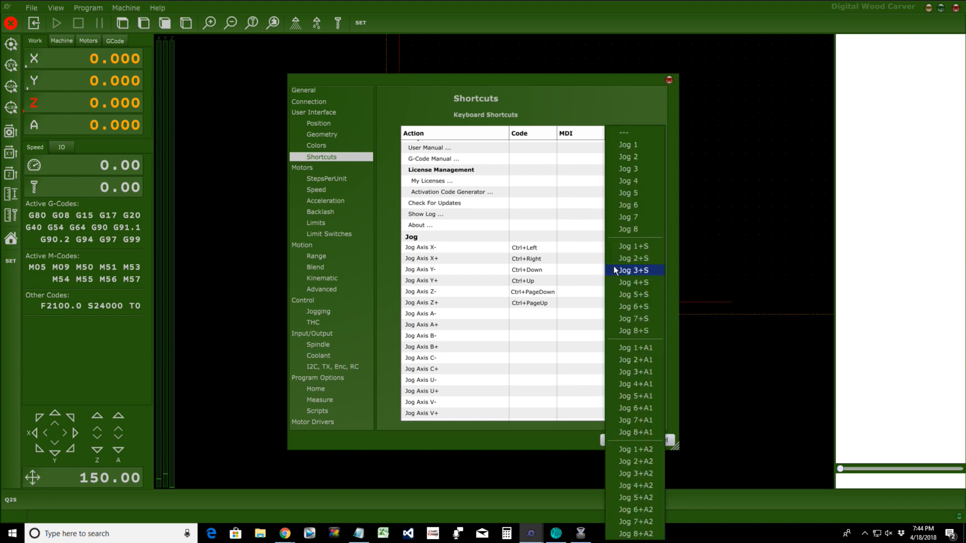
{"action": "left_click", "coordinate": [629, 181]}
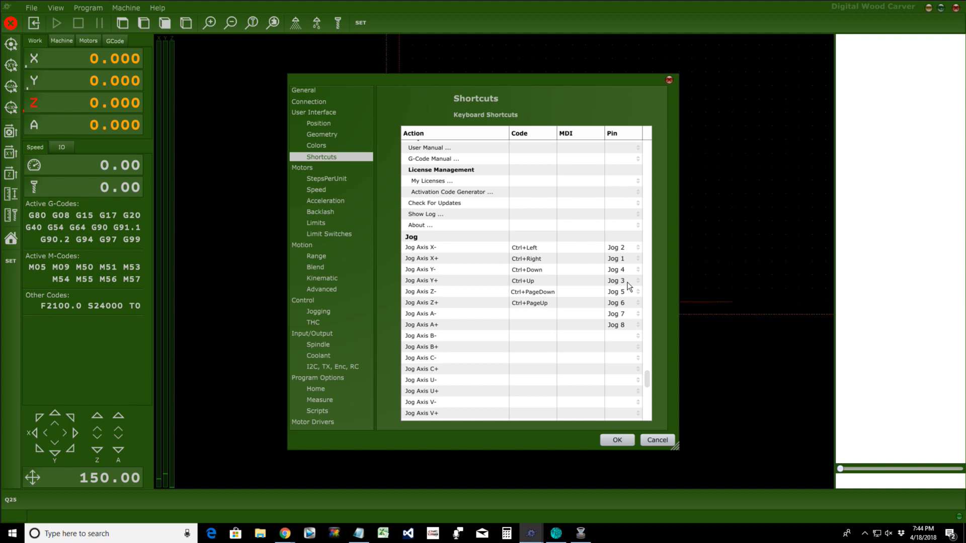
Step: Set the Z jog pins: Z+ to Jog 5 and Z- to Jog 6
{"action": "left_click", "coordinate": [614, 294]}
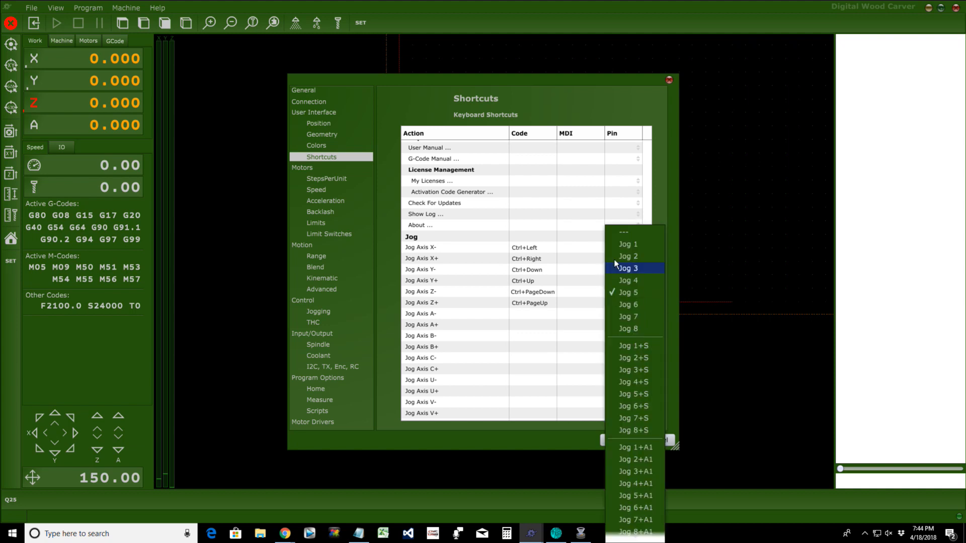
{"action": "left_click", "coordinate": [619, 230]}
{"action": "left_click", "coordinate": [614, 304]}
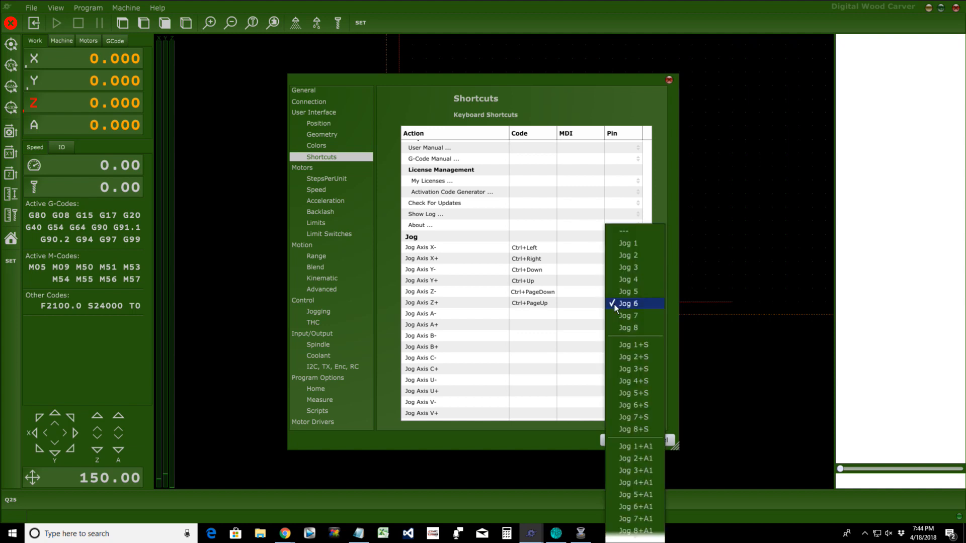
{"action": "left_click", "coordinate": [621, 291]}
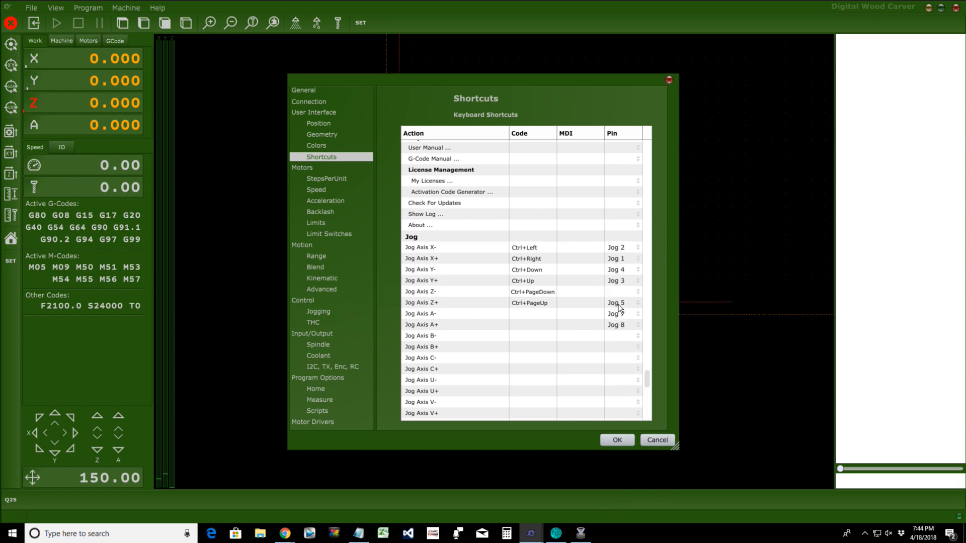
{"action": "left_click", "coordinate": [618, 302]}
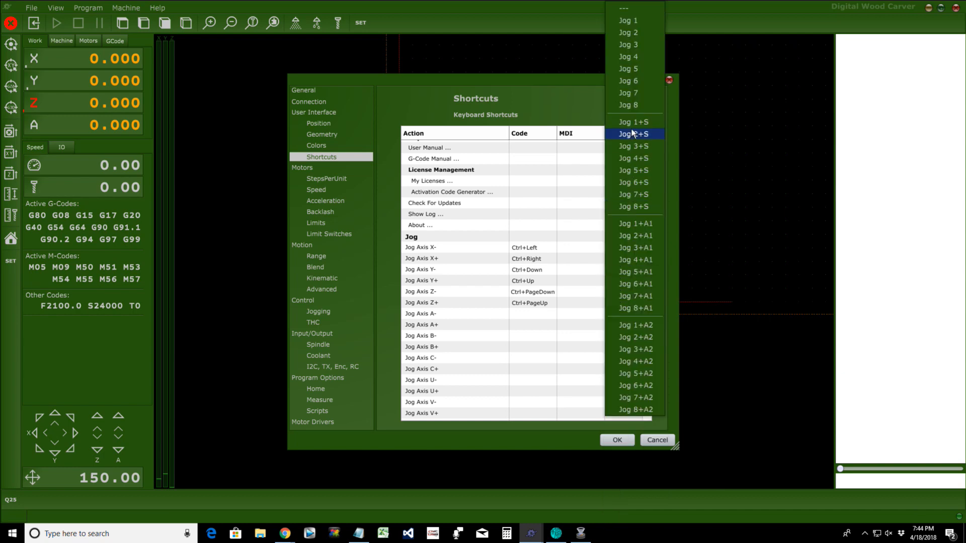
{"action": "left_click", "coordinate": [633, 84]}
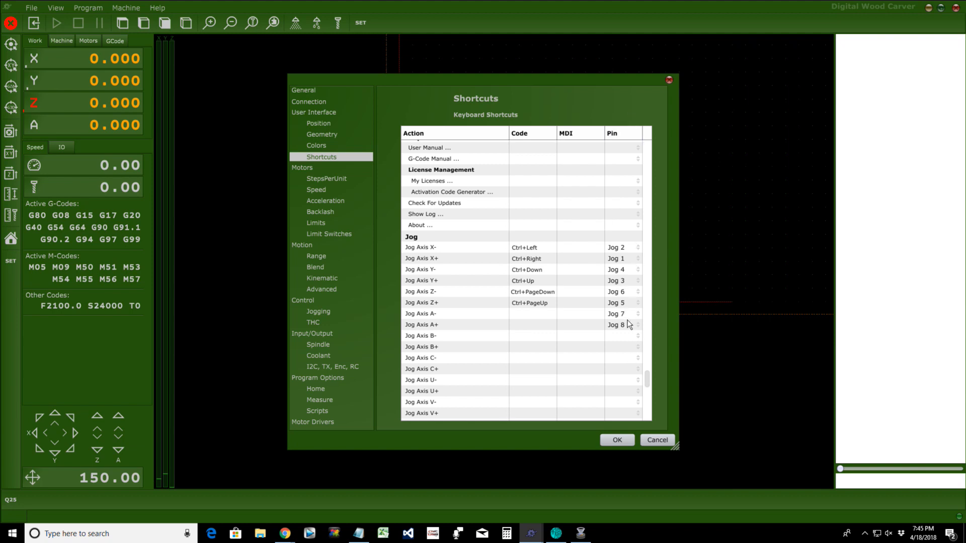
Step: Clear the X-, X+, Y- and Y+ jog pins to ---
{"action": "left_click", "coordinate": [629, 248]}
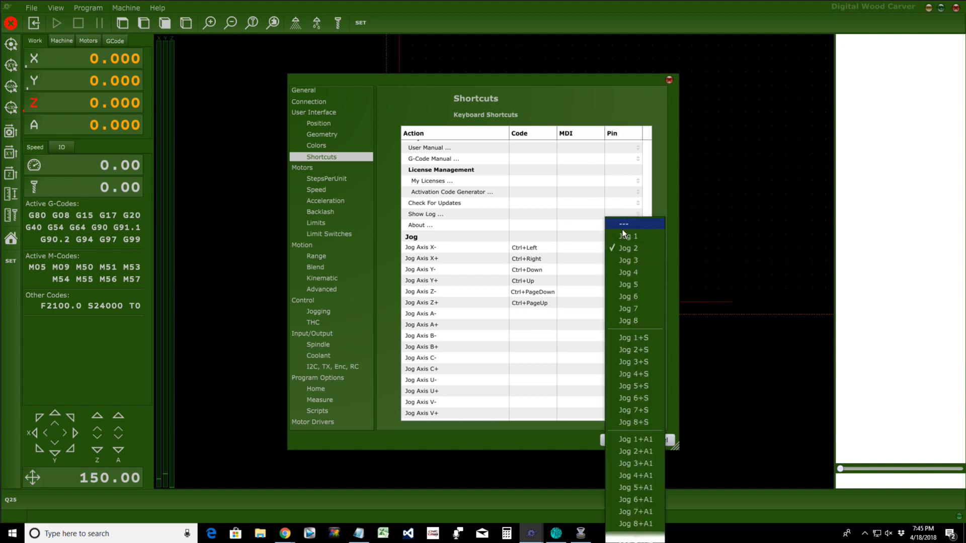
{"action": "left_click", "coordinate": [624, 224]}
{"action": "left_click", "coordinate": [621, 258]}
{"action": "left_click", "coordinate": [624, 247]}
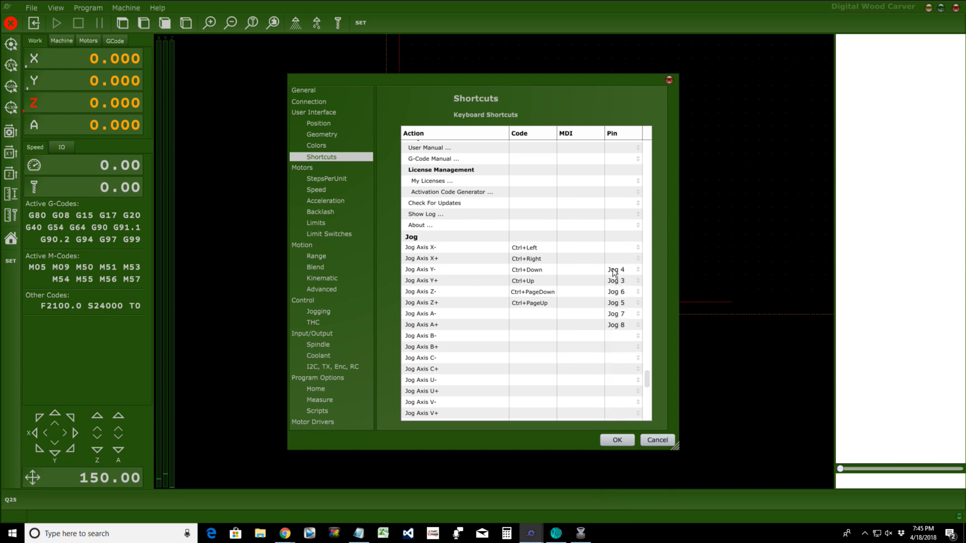
{"action": "left_click", "coordinate": [614, 273]}
{"action": "left_click", "coordinate": [622, 225]}
{"action": "left_click", "coordinate": [612, 281]}
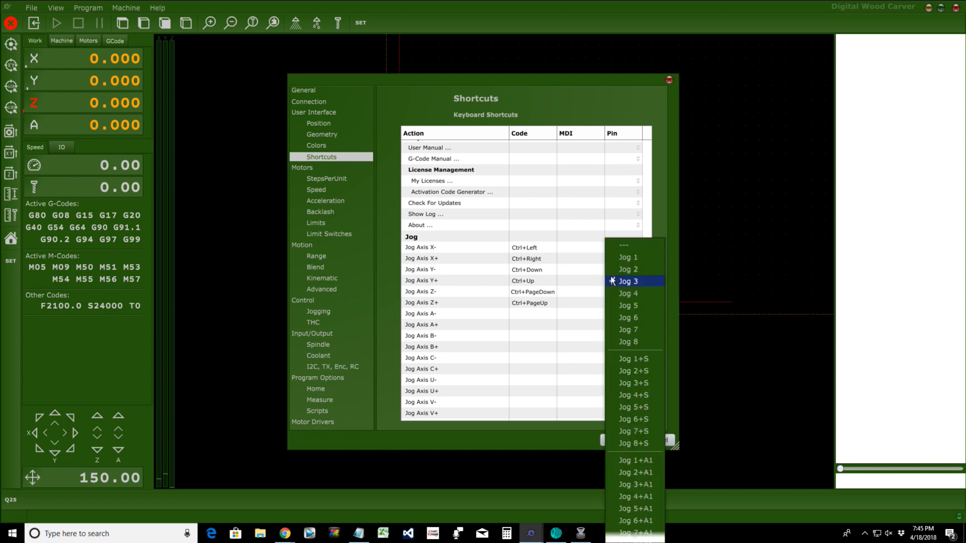
{"action": "left_click", "coordinate": [623, 245]}
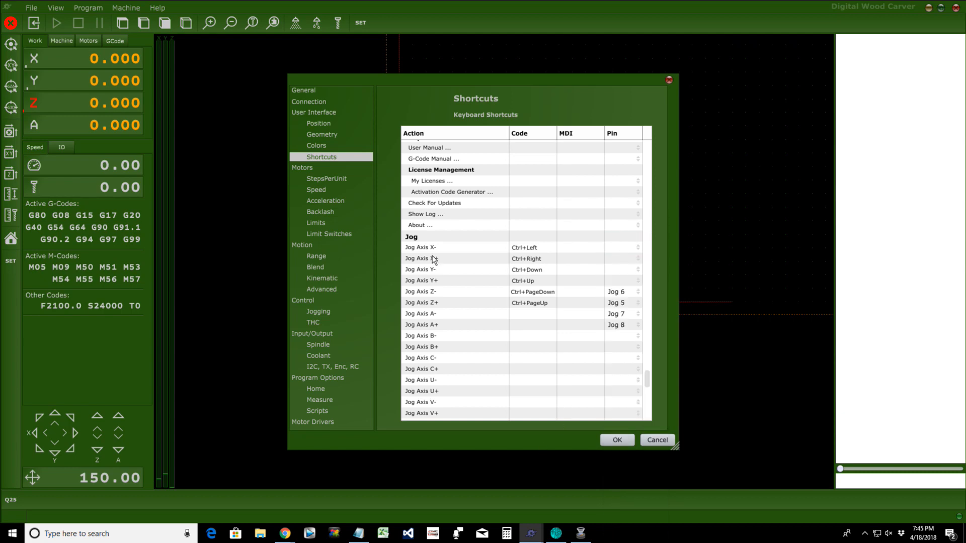
Step: Reassign X- Jog 2, X+ Jog 1, Y- Jog 4, Y+ Jog 3, then confirm with OK
{"action": "left_click", "coordinate": [626, 249]}
{"action": "left_click", "coordinate": [626, 160]}
{"action": "left_click", "coordinate": [612, 257]}
{"action": "left_click", "coordinate": [627, 146]}
{"action": "left_click", "coordinate": [622, 270]}
{"action": "left_click", "coordinate": [629, 181]}
{"action": "left_click", "coordinate": [612, 282]}
{"action": "left_click", "coordinate": [635, 44]}
{"action": "left_click", "coordinate": [616, 441]}
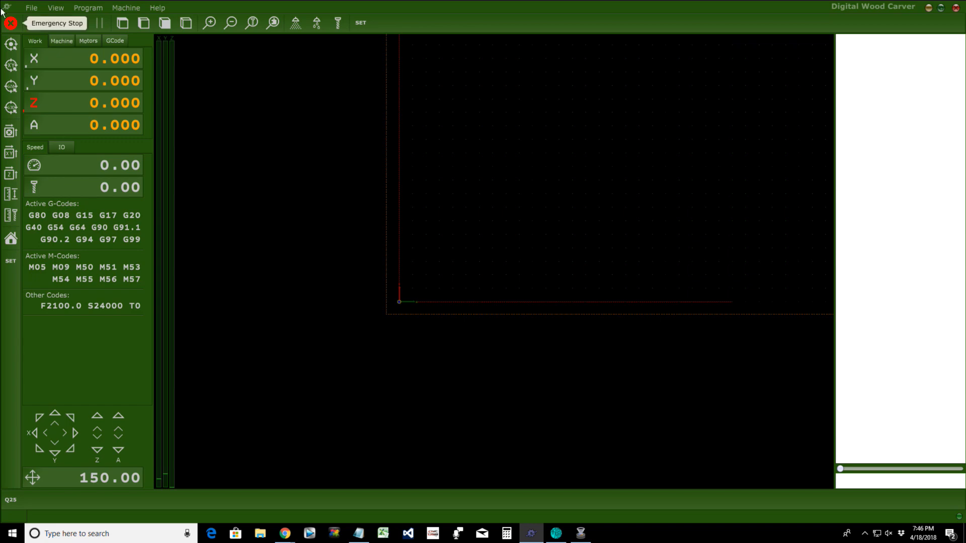
Step: Export the settings file as DWCTNG_Mill_4_18_18 via File > Export Settings
{"action": "left_click", "coordinate": [31, 7]}
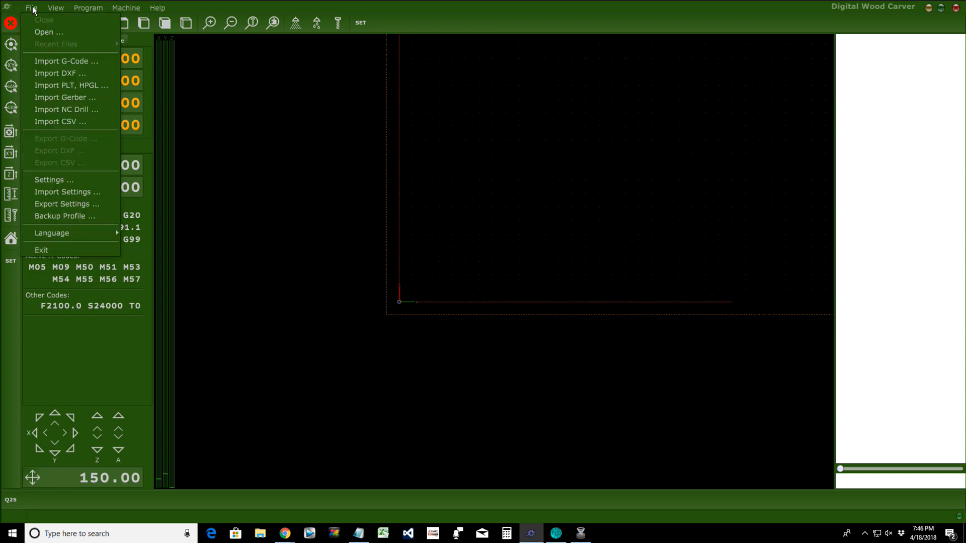
{"action": "left_click", "coordinate": [64, 205]}
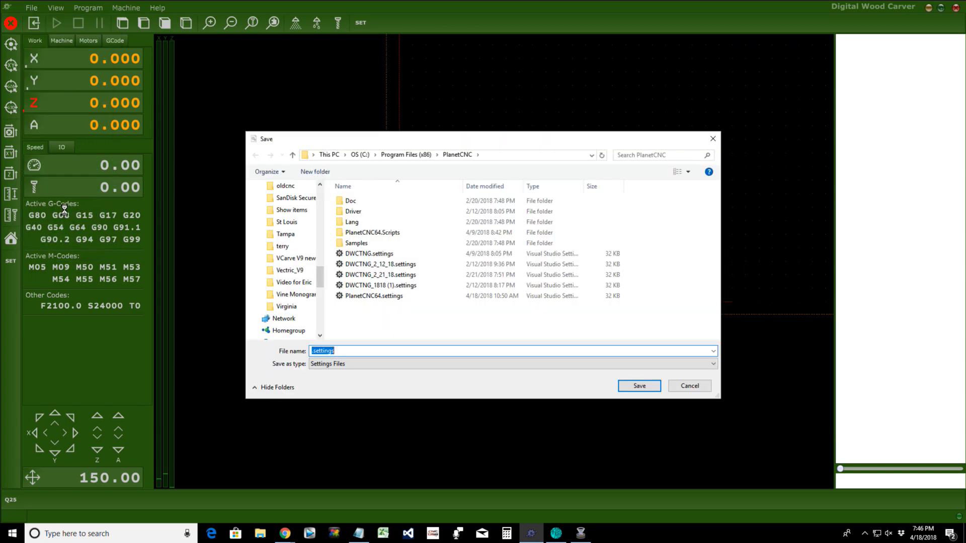
{"action": "type", "text": "D"}
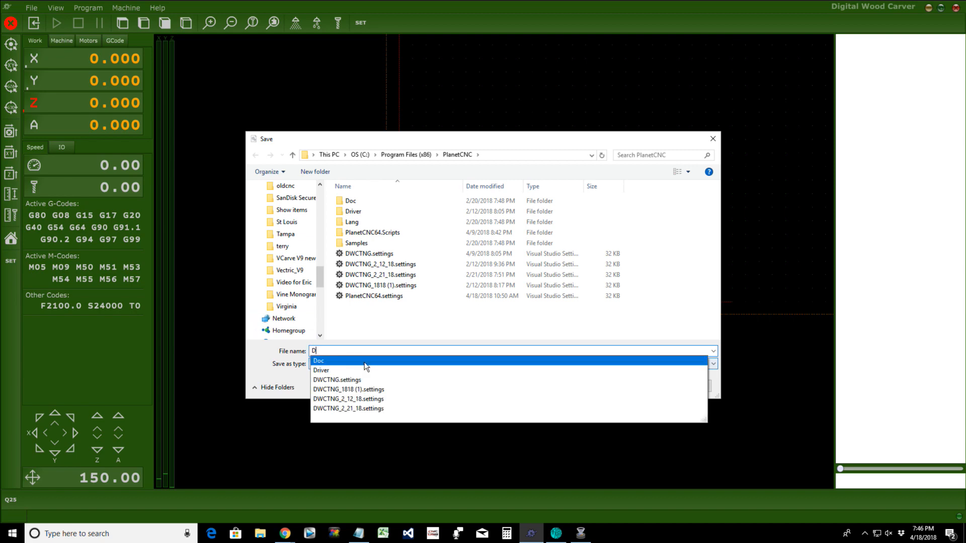
{"action": "type", "text": "WCTNG"}
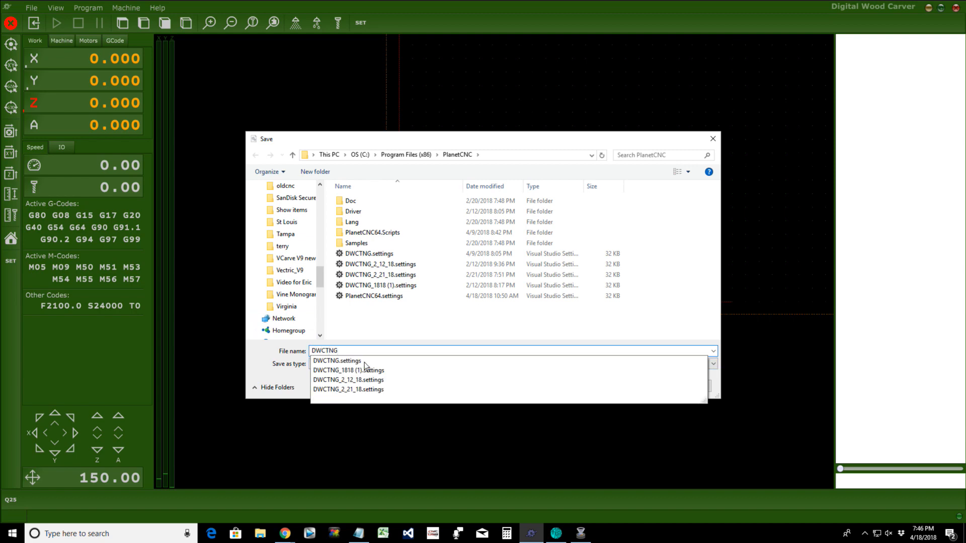
{"action": "type", "text": "_Mill_4_18_18"}
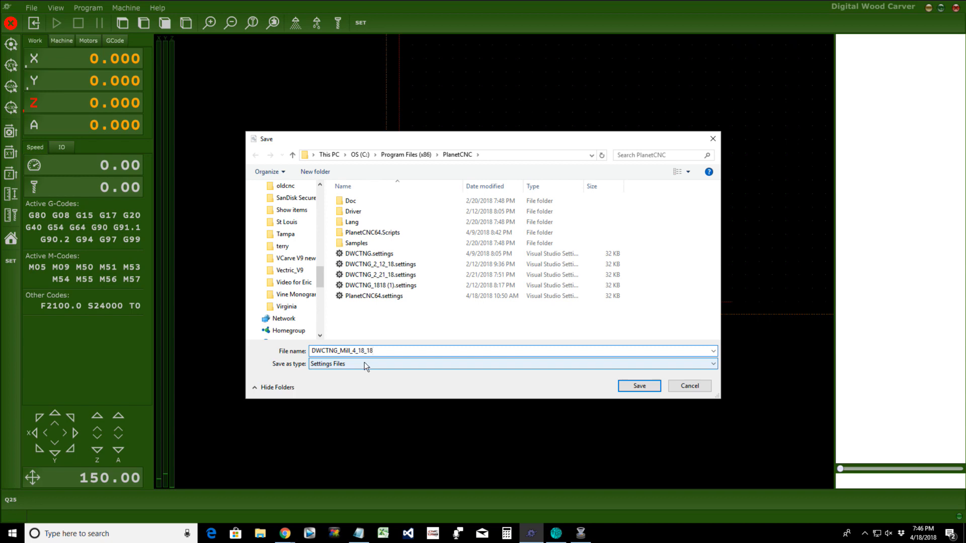
{"action": "left_click", "coordinate": [640, 385]}
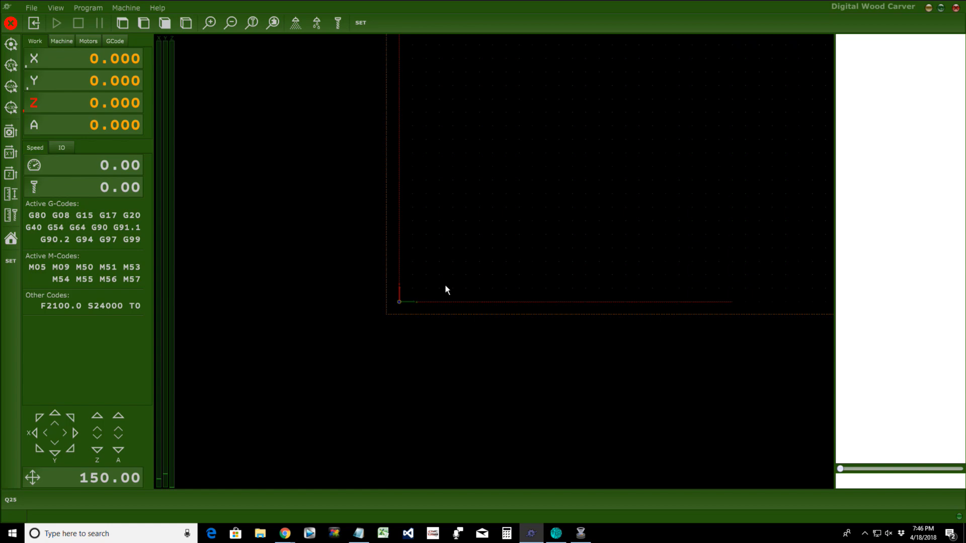
Step: Import DWCTNG_Mill_4_18_18.settings via File > Import Settings
{"action": "left_click", "coordinate": [31, 8]}
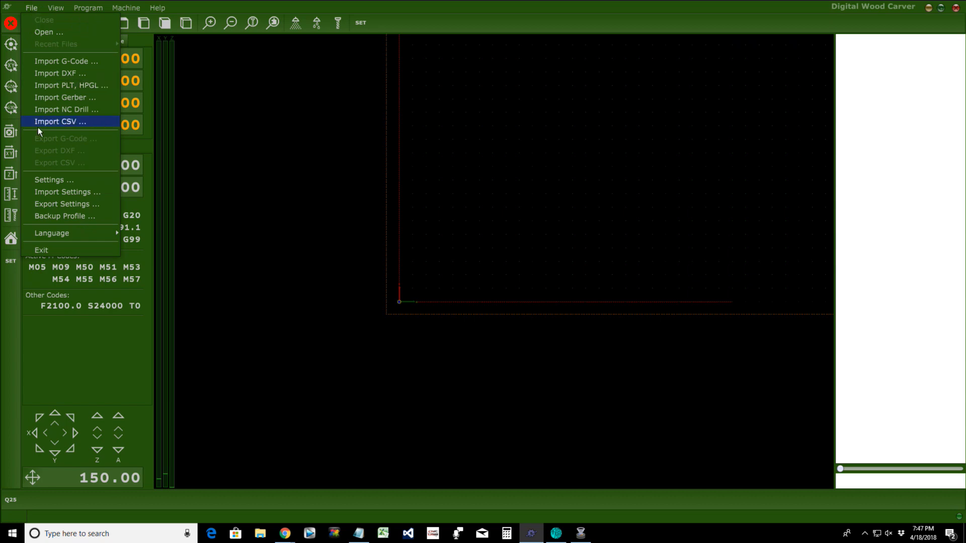
{"action": "left_click", "coordinate": [55, 195]}
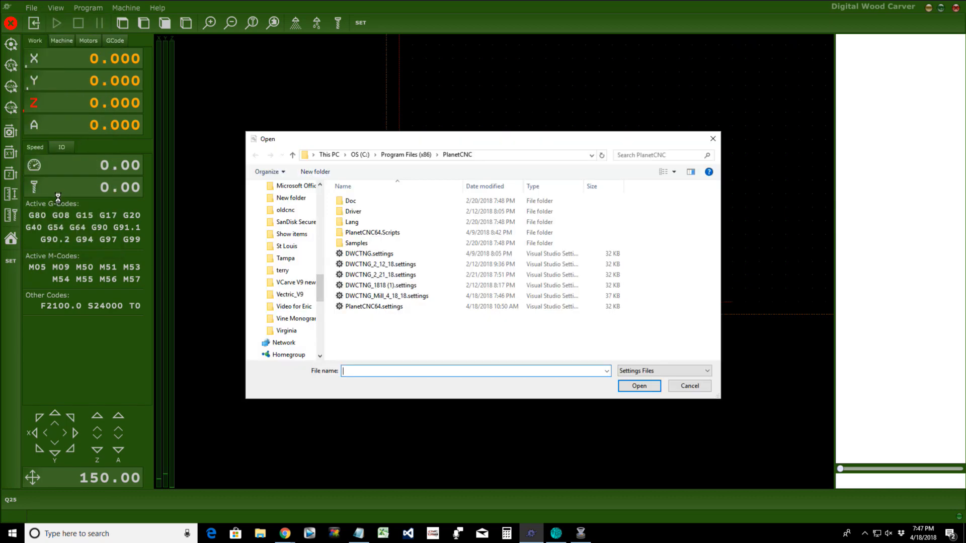
{"action": "left_click", "coordinate": [386, 297]}
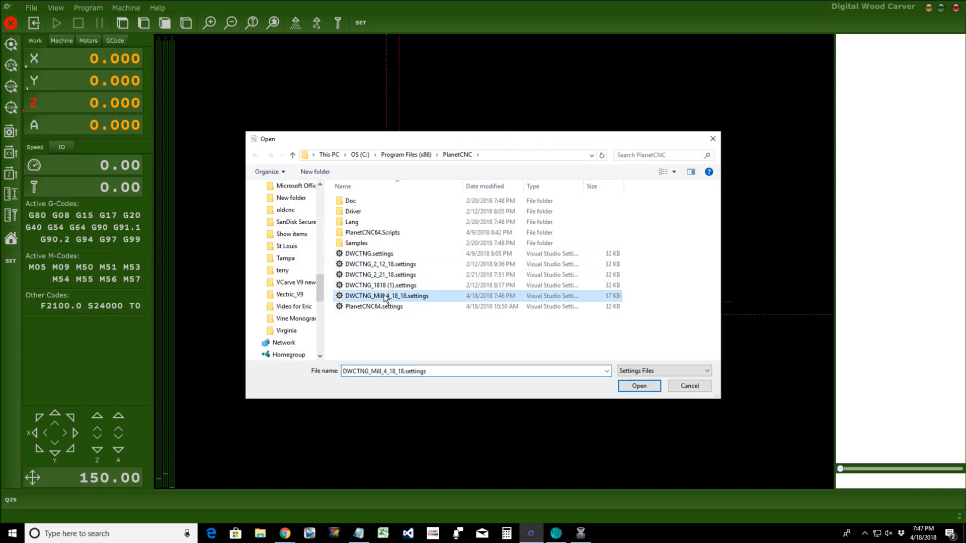
{"action": "left_click", "coordinate": [639, 386]}
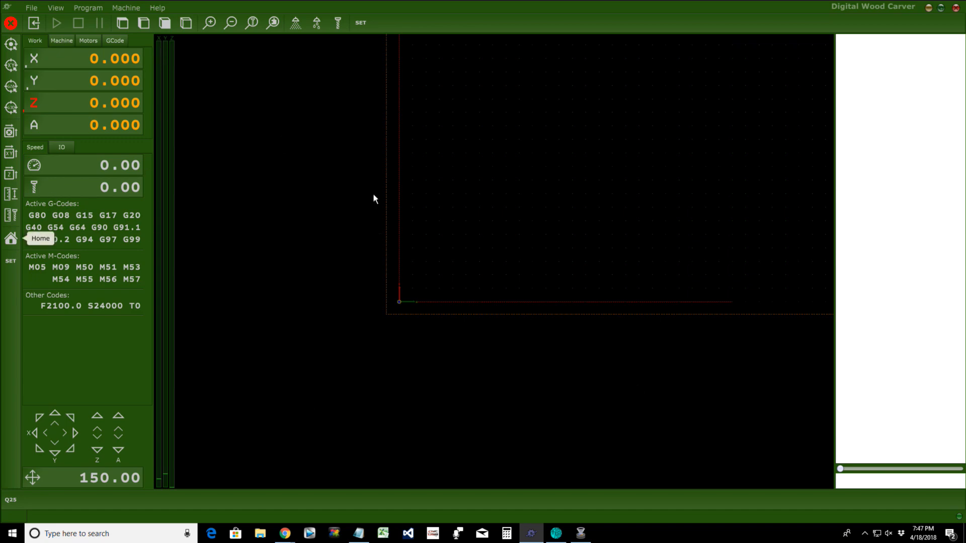
Step: Open Settings and return to the keyboard Shortcuts page
{"action": "left_click", "coordinate": [32, 9]}
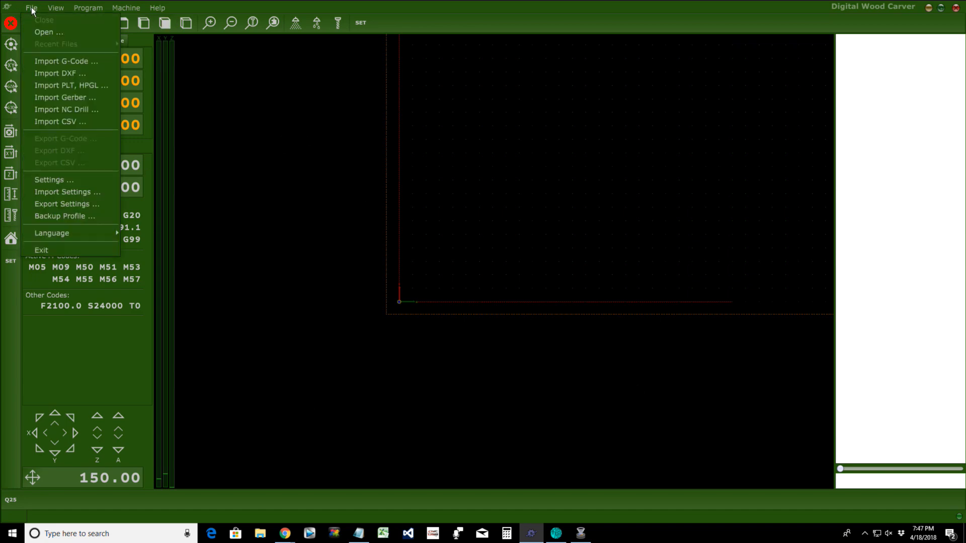
{"action": "left_click", "coordinate": [44, 180]}
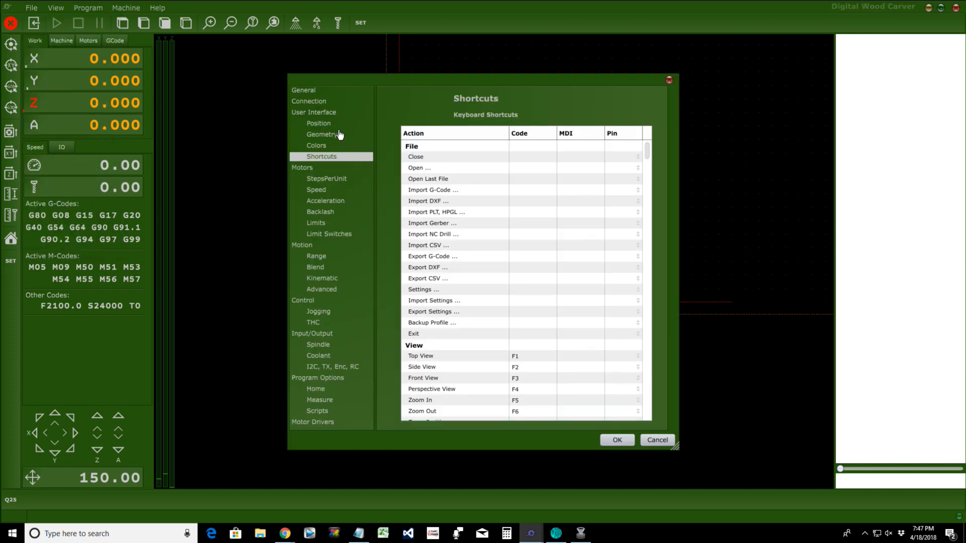
{"action": "left_click", "coordinate": [322, 147]}
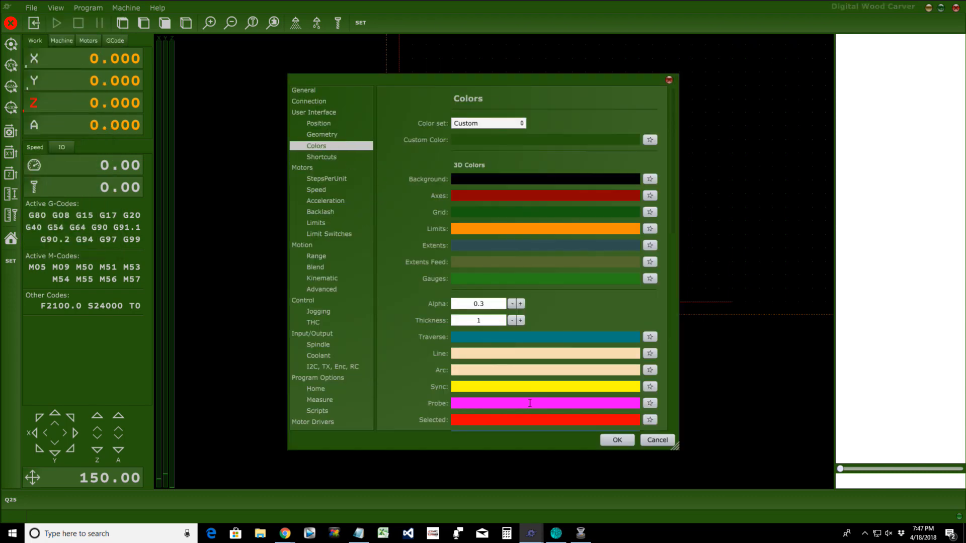
{"action": "left_click", "coordinate": [332, 158]}
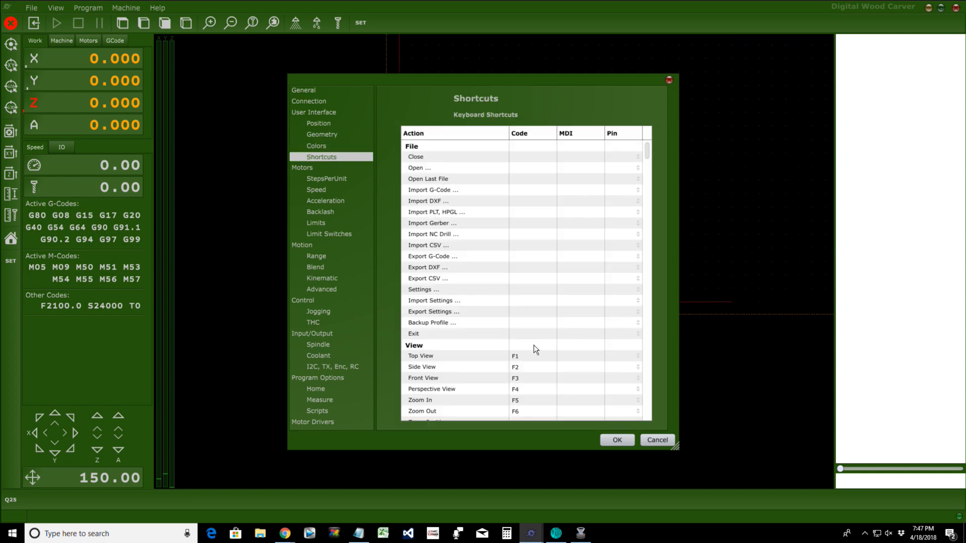
Step: Scroll to the Jog rows and give Jog Axis X- the shortcut NUM4
{"action": "scroll", "coordinate": [536, 346], "scroll_direction": "down", "scroll_amount": 1}
{"action": "scroll", "coordinate": [536, 346], "scroll_direction": "down", "scroll_amount": 20}
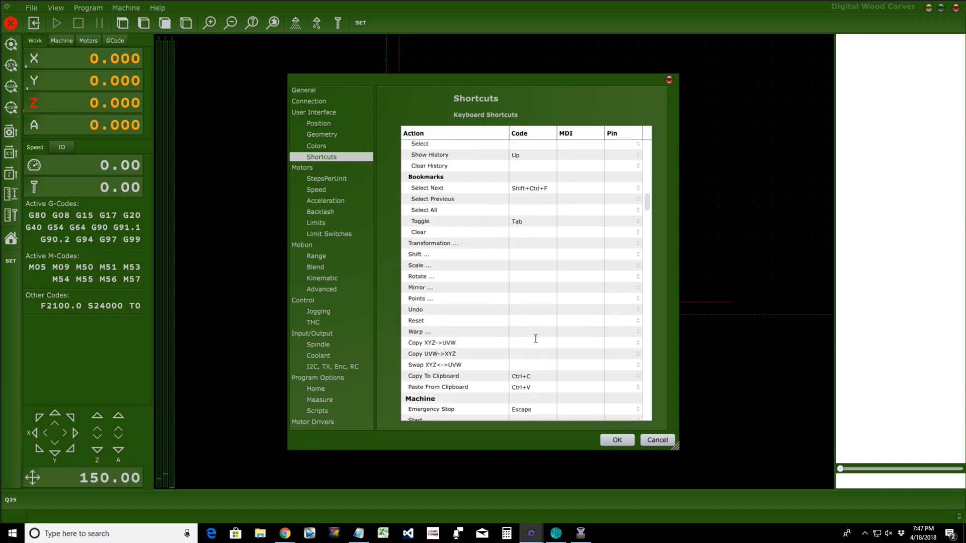
{"action": "scroll", "coordinate": [536, 339], "scroll_direction": "down", "scroll_amount": 6}
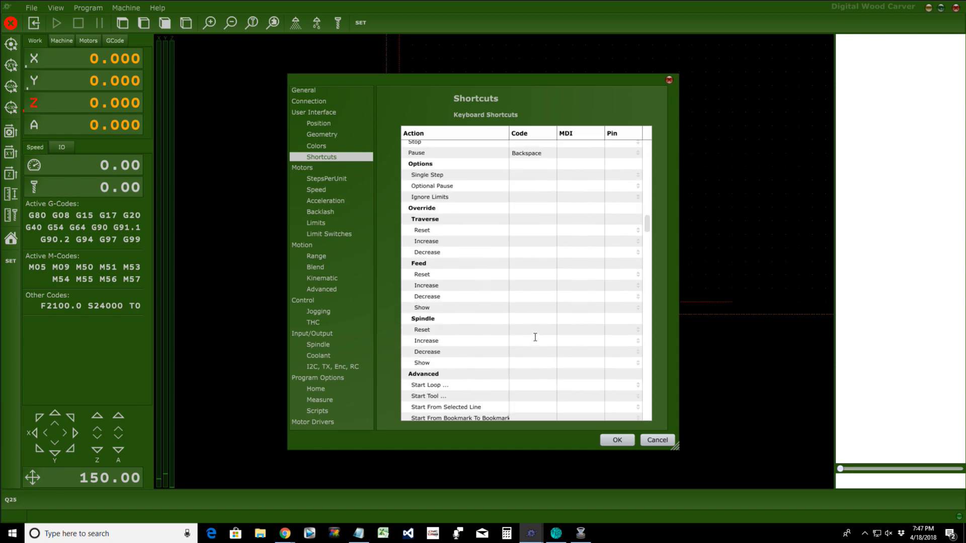
{"action": "scroll", "coordinate": [535, 336], "scroll_direction": "down", "scroll_amount": 5}
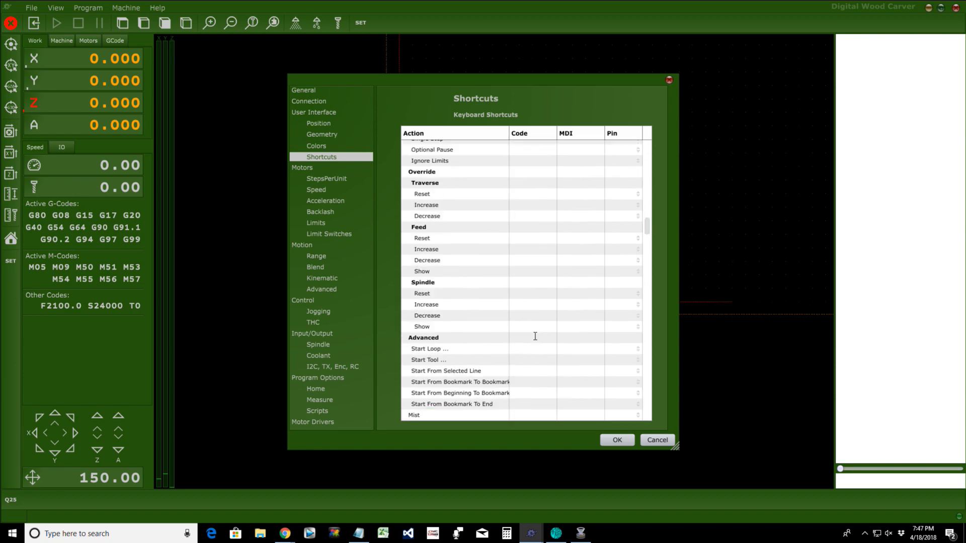
{"action": "scroll", "coordinate": [535, 336], "scroll_direction": "down", "scroll_amount": 6}
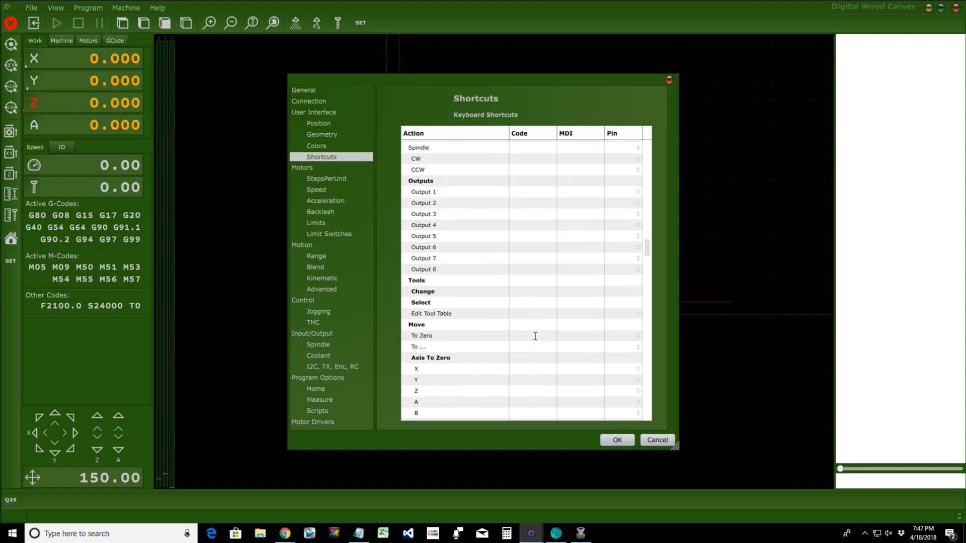
{"action": "scroll", "coordinate": [535, 336], "scroll_direction": "down", "scroll_amount": 10}
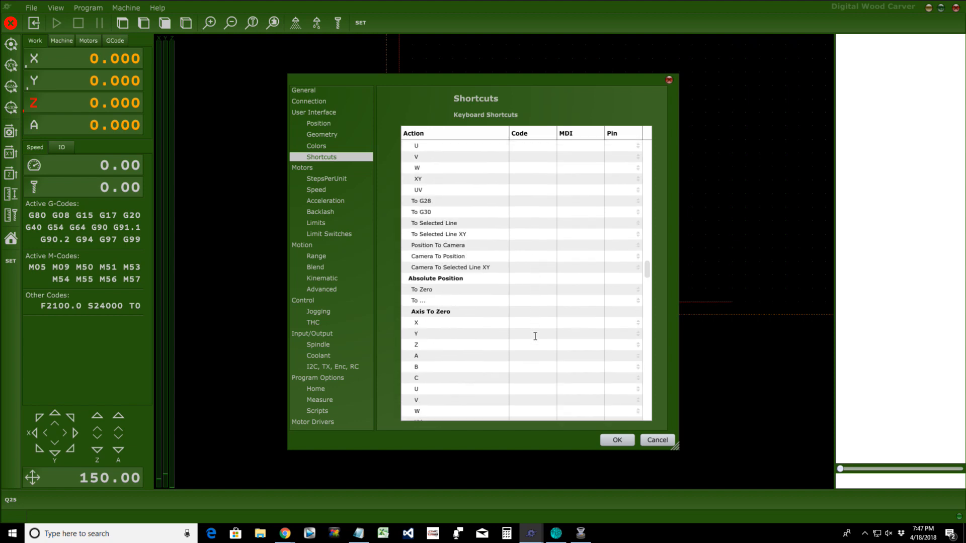
{"action": "scroll", "coordinate": [535, 336], "scroll_direction": "down", "scroll_amount": 5}
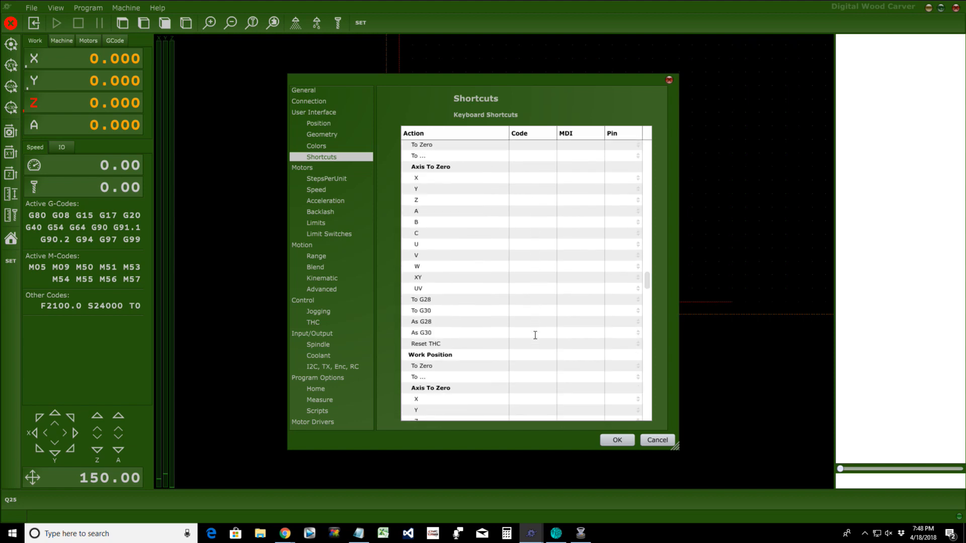
{"action": "scroll", "coordinate": [535, 335], "scroll_direction": "down", "scroll_amount": 10}
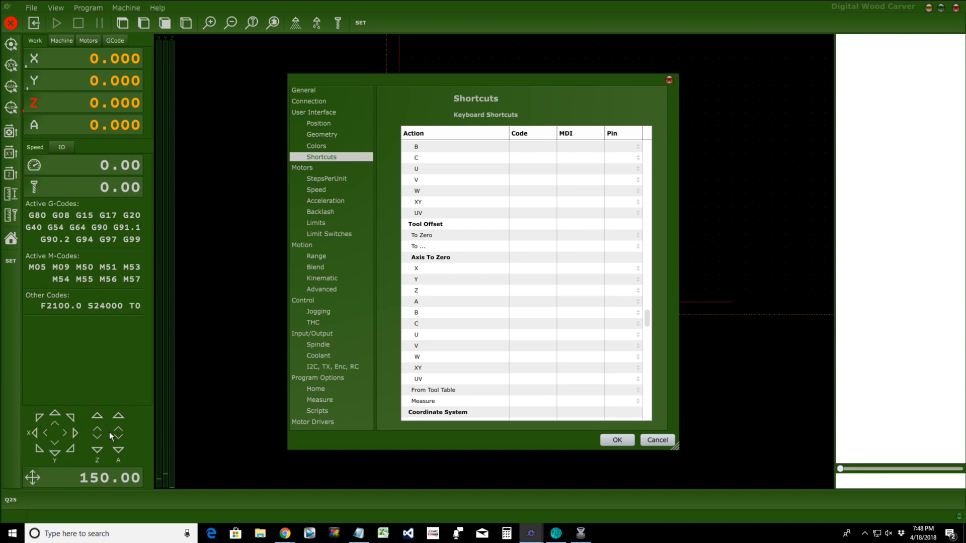
{"action": "scroll", "coordinate": [562, 312], "scroll_direction": "down", "scroll_amount": 15}
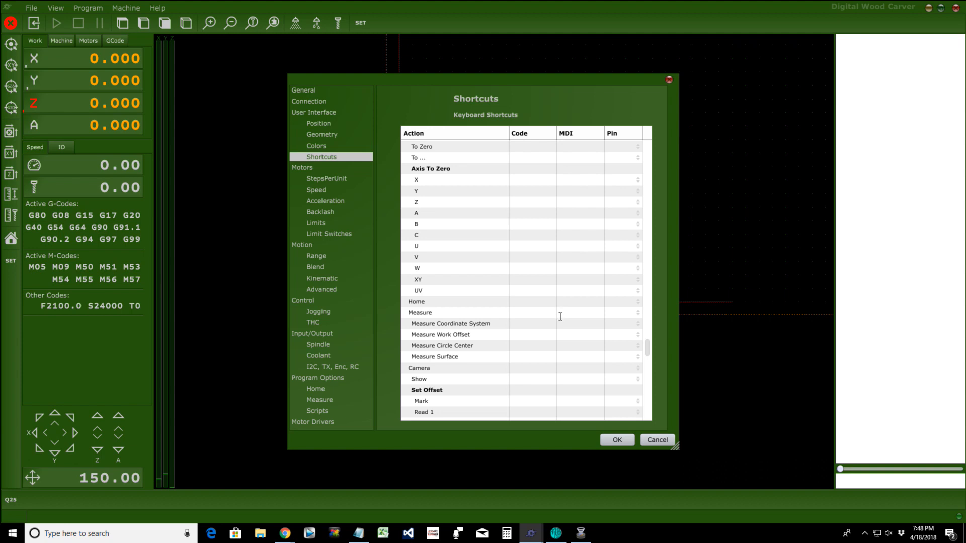
{"action": "scroll", "coordinate": [561, 322], "scroll_direction": "down", "scroll_amount": 5}
{"action": "scroll", "coordinate": [561, 322], "scroll_direction": "down", "scroll_amount": 3}
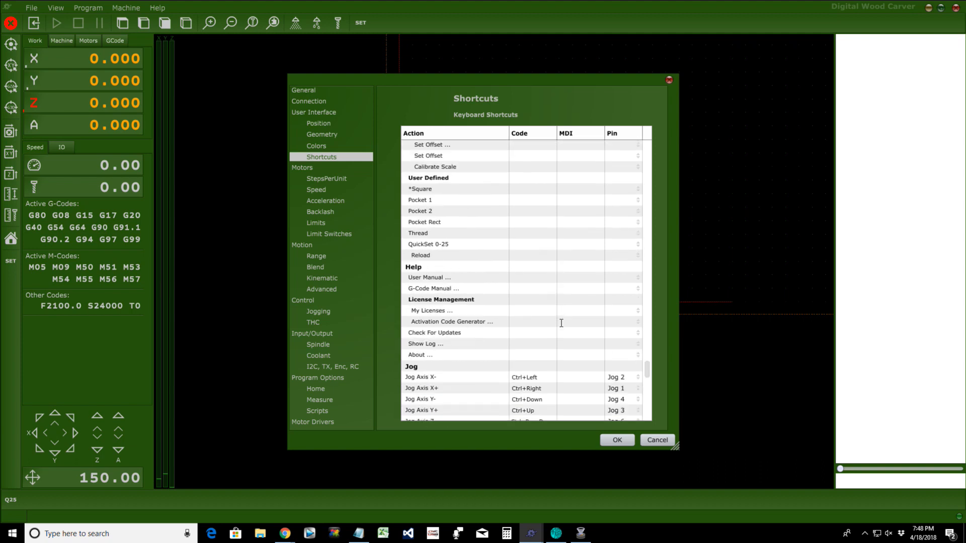
{"action": "scroll", "coordinate": [561, 324], "scroll_direction": "down", "scroll_amount": 2}
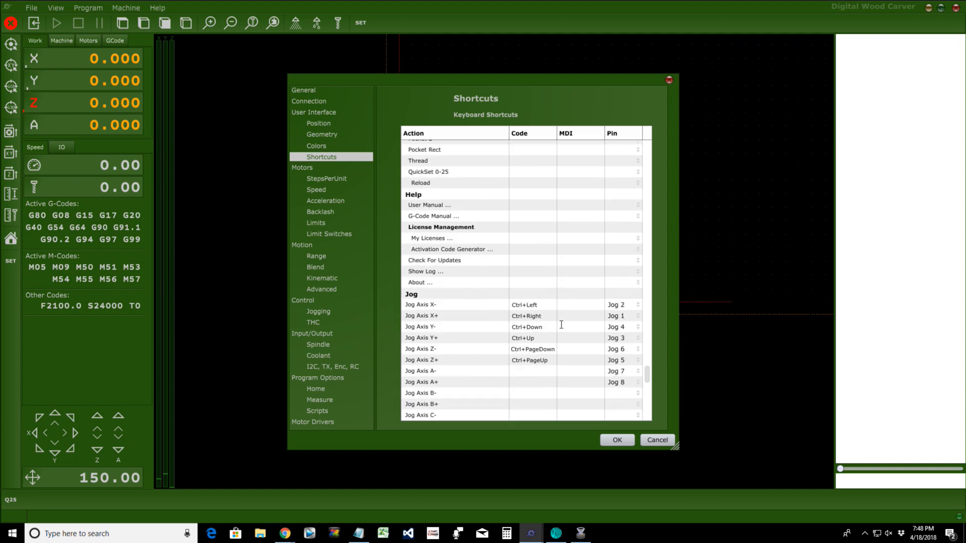
{"action": "left_click", "coordinate": [523, 304]}
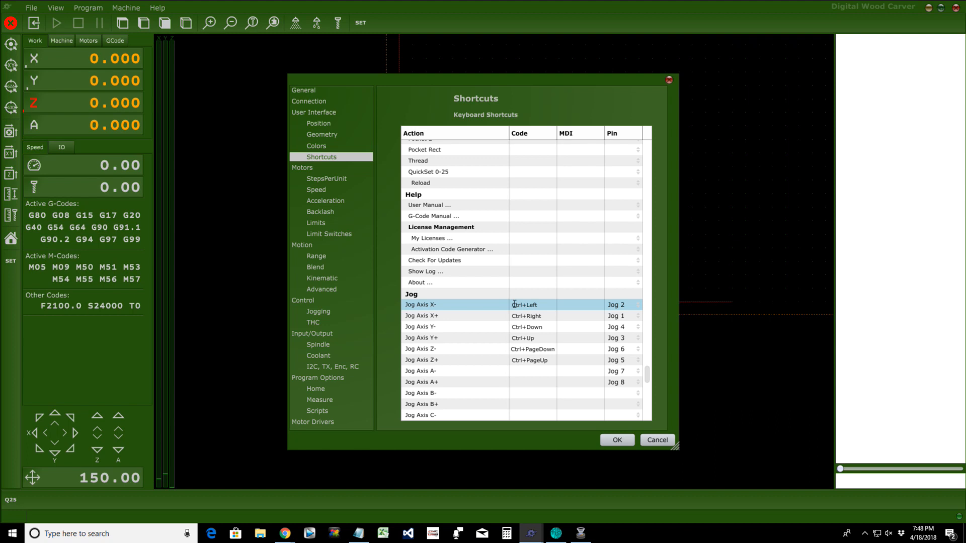
{"action": "key", "text": "KP_4"}
Step: Assign jog shortcuts X+ NUM6, Y- NUM2, Y+ NUM8, Z- minus, Z+ plus
{"action": "left_click", "coordinate": [521, 316]}
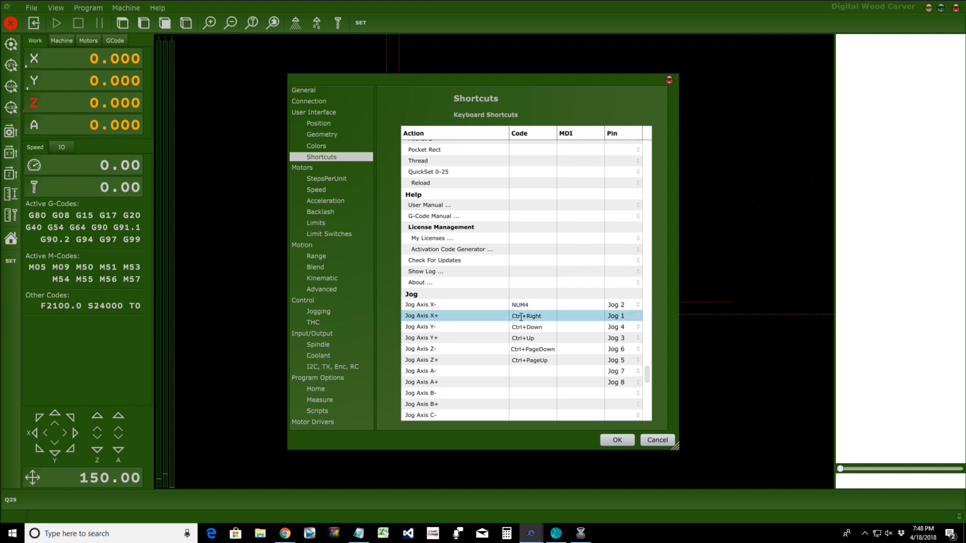
{"action": "key", "text": "KP_6"}
{"action": "left_click", "coordinate": [517, 327]}
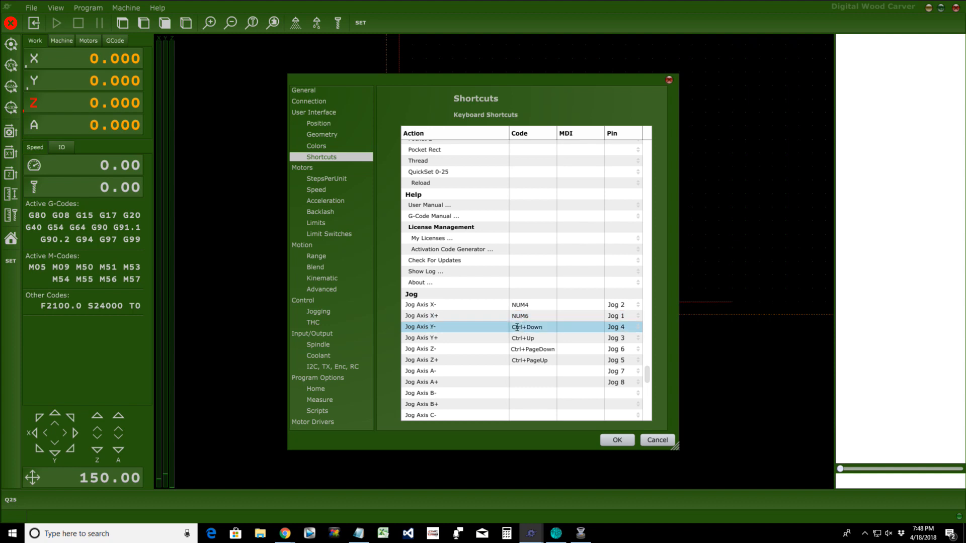
{"action": "key", "text": "KP_2"}
{"action": "left_click", "coordinate": [521, 338]}
{"action": "key", "text": "KP_8"}
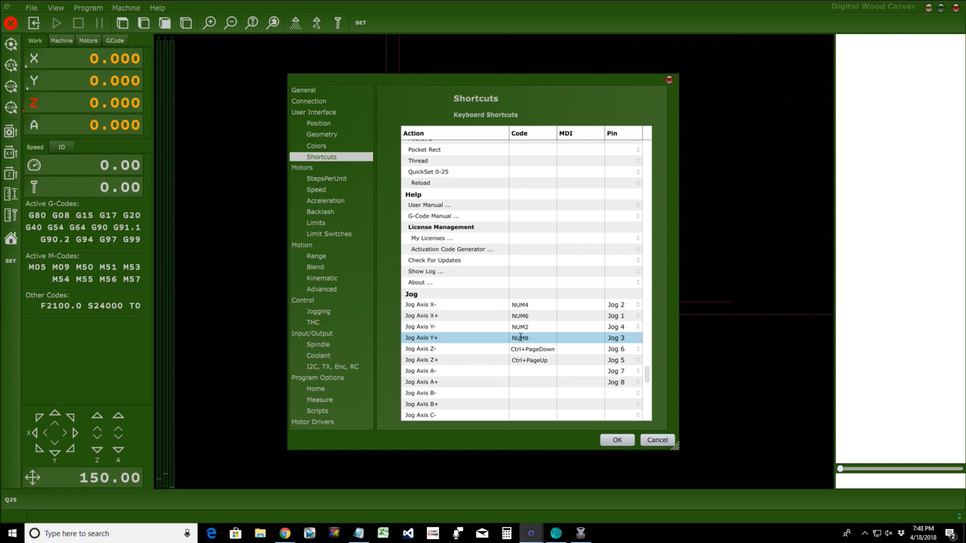
{"action": "left_click", "coordinate": [517, 350]}
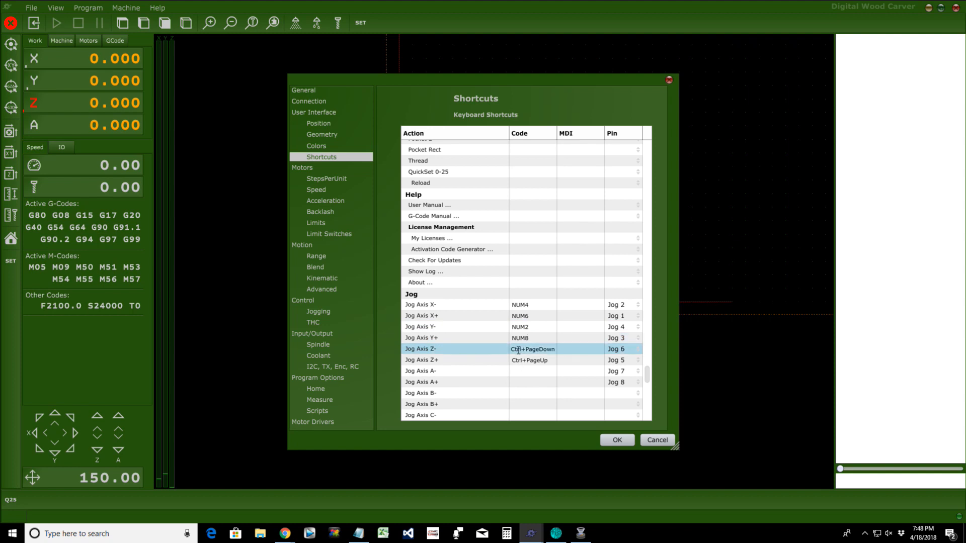
{"action": "key", "text": "minus"}
{"action": "left_click", "coordinate": [522, 361]}
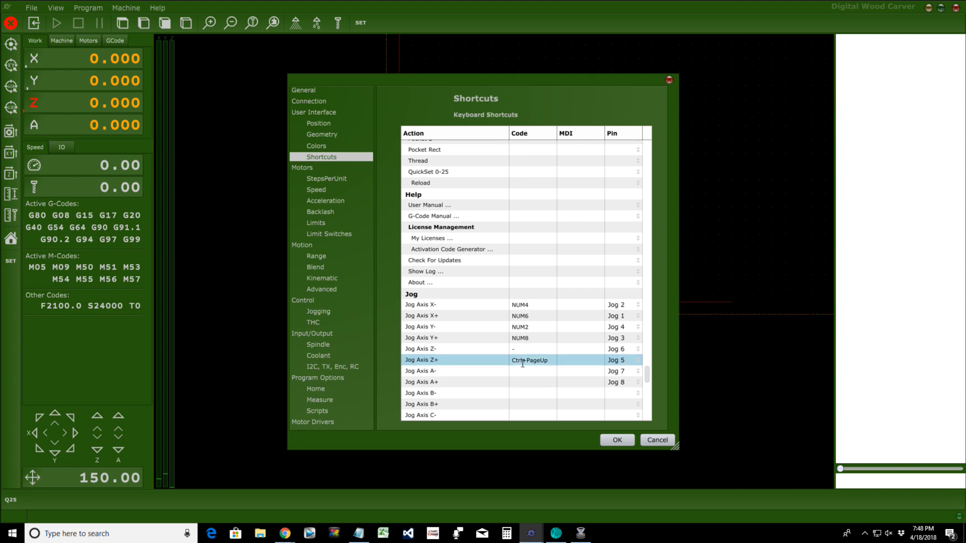
{"action": "key", "text": "plus"}
{"action": "left_click", "coordinate": [518, 382]}
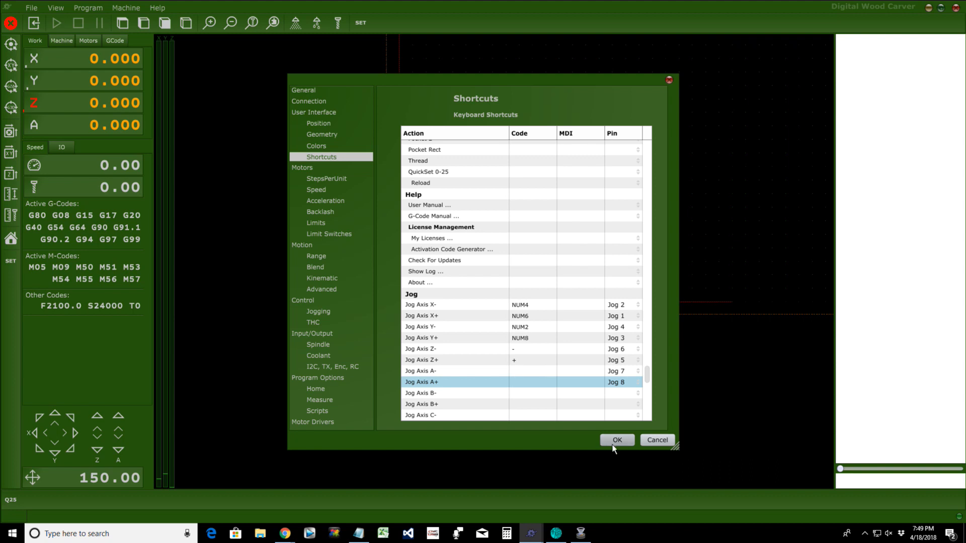
Step: Rebind jog shortcuts: X- Up, X+ Down, Y- Left, Y+ Right, Z- Shift+D, Z+ Shift+U
{"action": "left_click", "coordinate": [516, 305]}
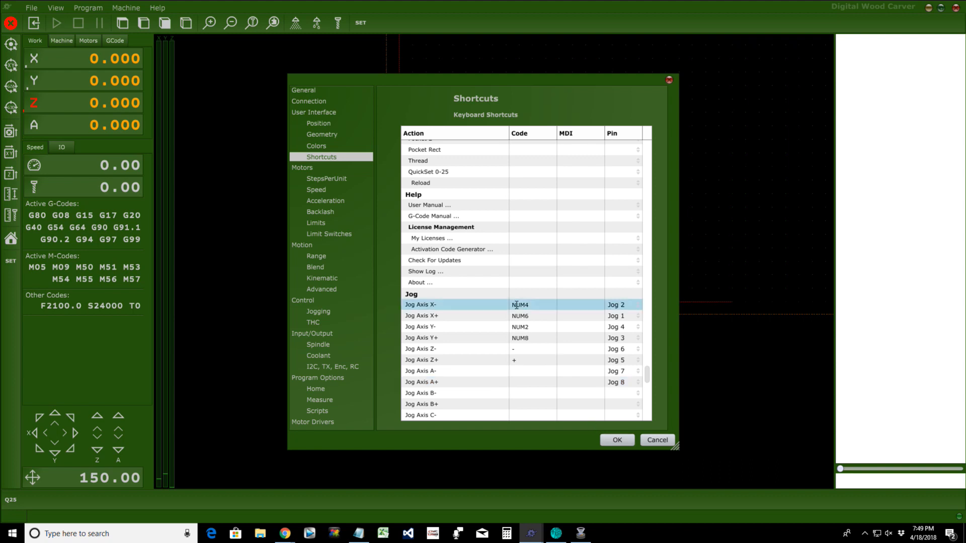
{"action": "key", "text": "Up"}
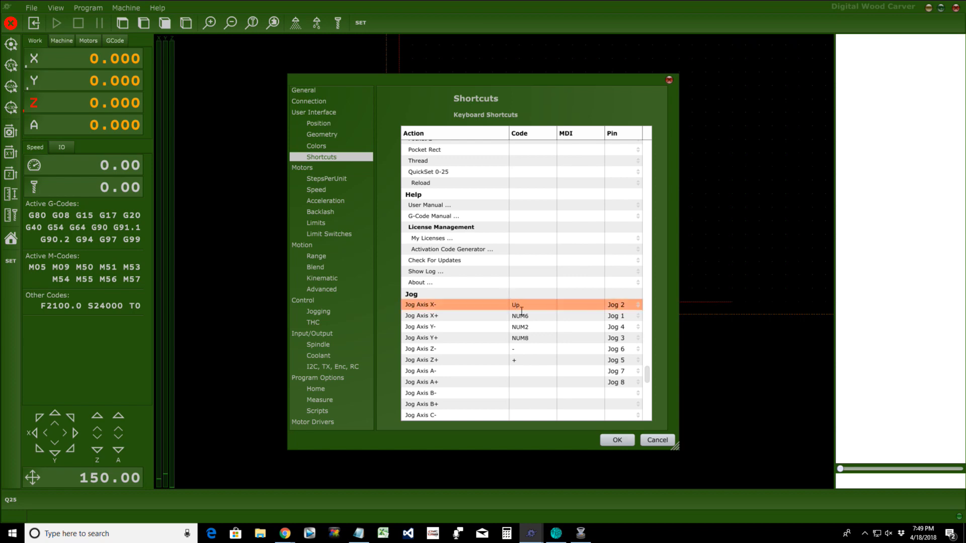
{"action": "left_click", "coordinate": [521, 313]}
{"action": "key", "text": "Down"}
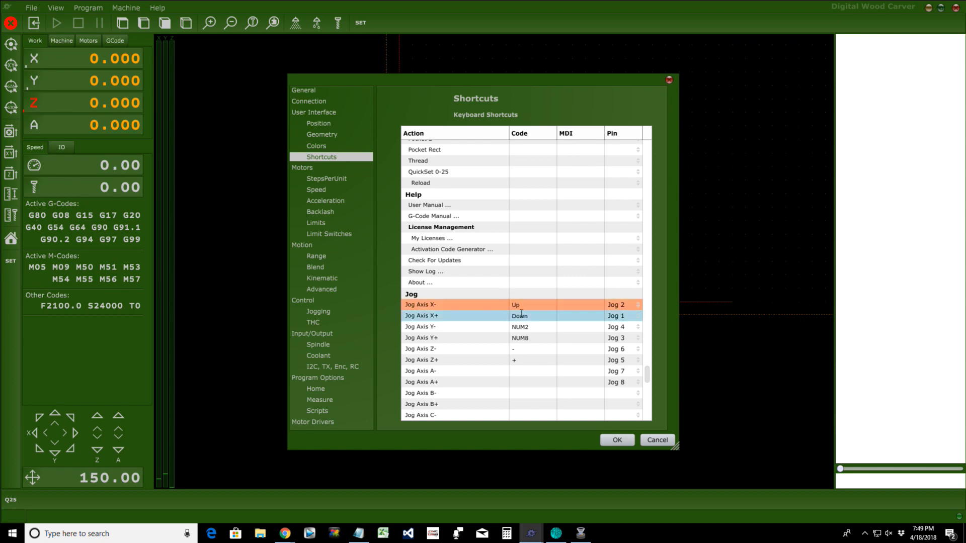
{"action": "left_click", "coordinate": [522, 327]}
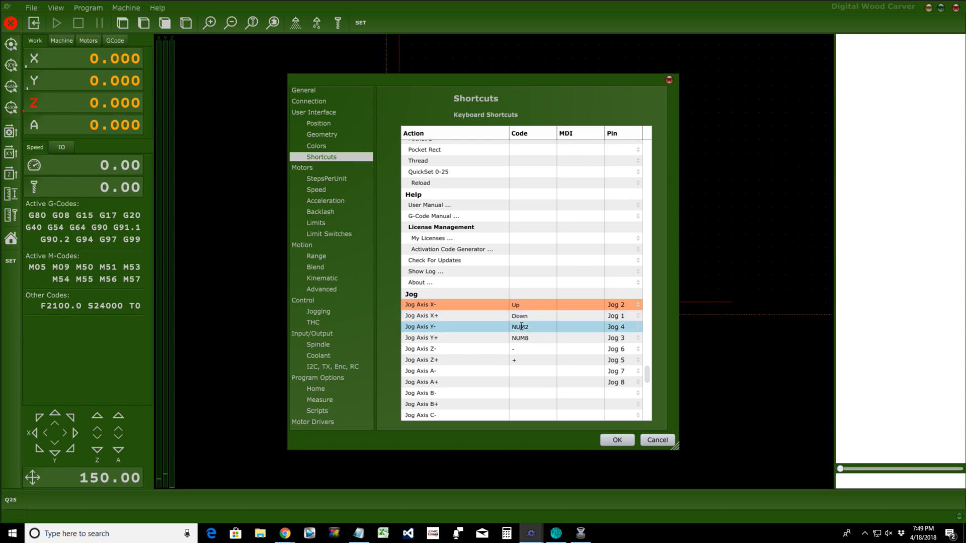
{"action": "key", "text": "Left"}
{"action": "left_click", "coordinate": [521, 338]}
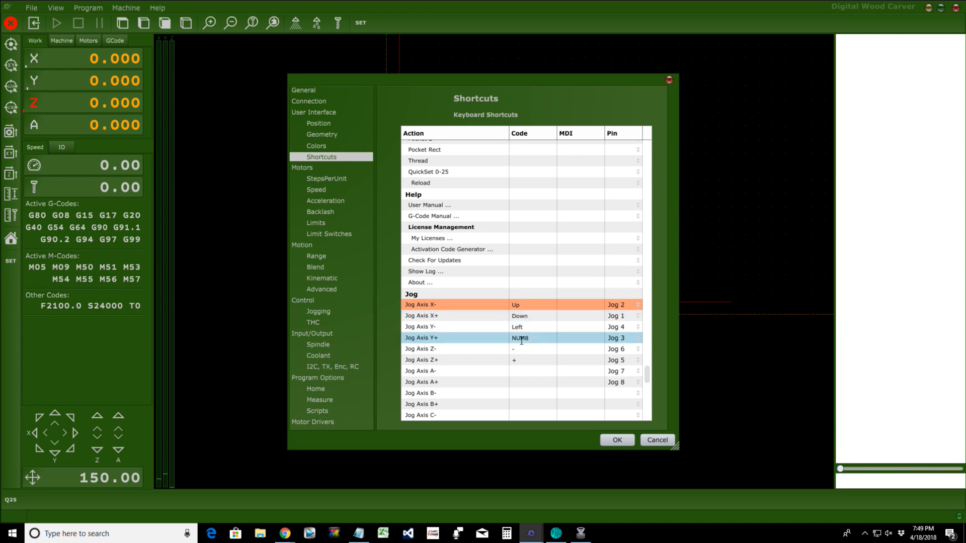
{"action": "key", "text": "Right"}
{"action": "left_click", "coordinate": [520, 348]}
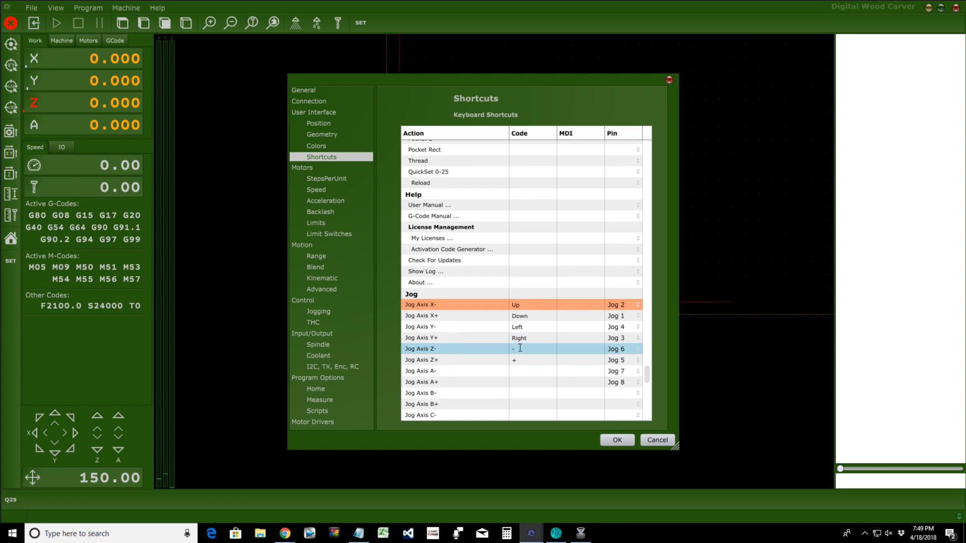
{"action": "key", "text": "shift+d"}
{"action": "left_click", "coordinate": [523, 358]}
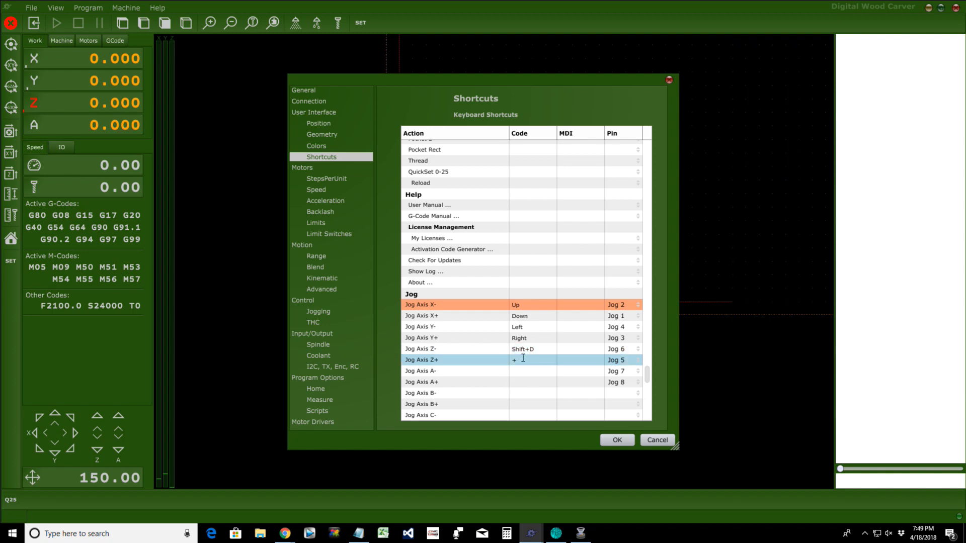
{"action": "key", "text": "shift+u"}
Step: Change the Show History shortcut from Up to Shift+H
{"action": "scroll", "coordinate": [516, 304], "scroll_direction": "up", "scroll_amount": 9}
{"action": "scroll", "coordinate": [519, 302], "scroll_direction": "down", "scroll_amount": 7}
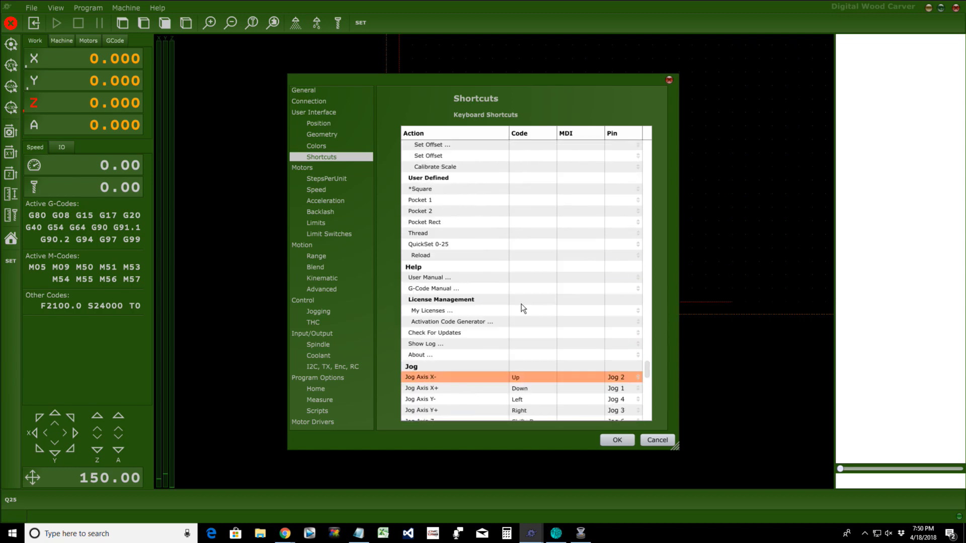
{"action": "scroll", "coordinate": [524, 308], "scroll_direction": "up", "scroll_amount": 10}
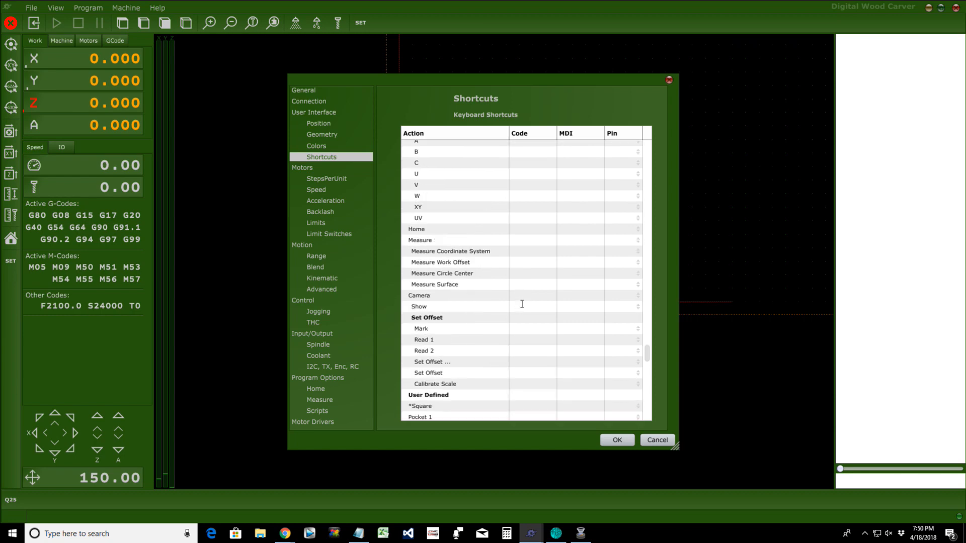
{"action": "scroll", "coordinate": [523, 308], "scroll_direction": "up", "scroll_amount": 10}
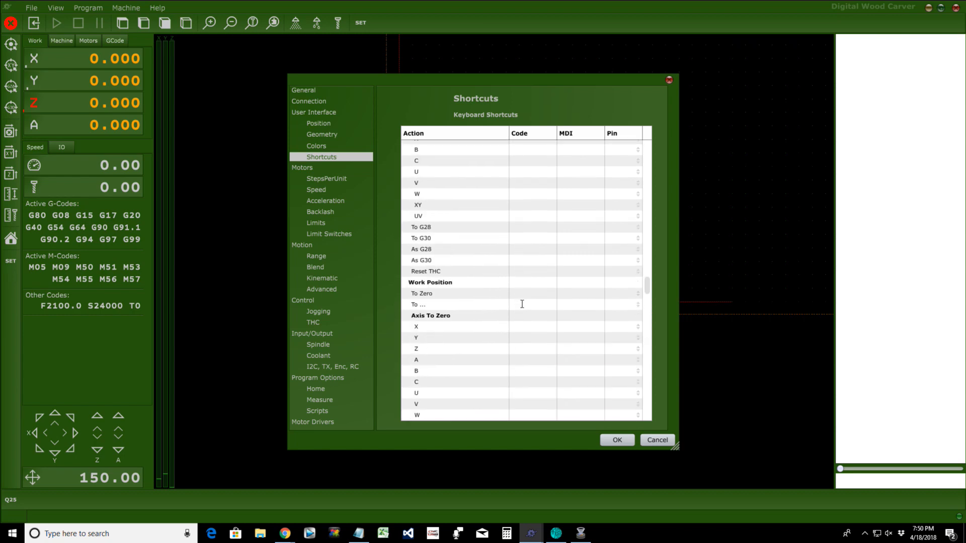
{"action": "scroll", "coordinate": [522, 304], "scroll_direction": "up", "scroll_amount": 10}
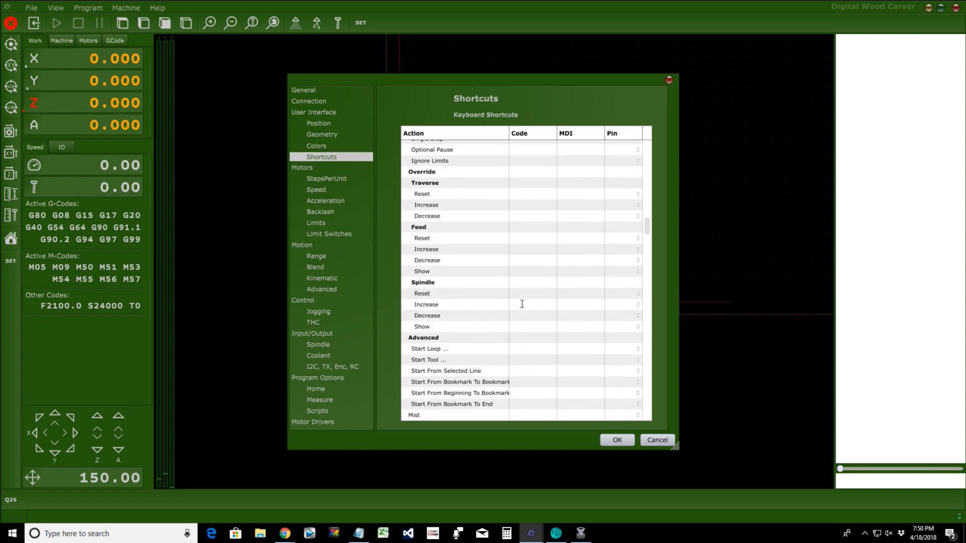
{"action": "scroll", "coordinate": [523, 302], "scroll_direction": "up", "scroll_amount": 5}
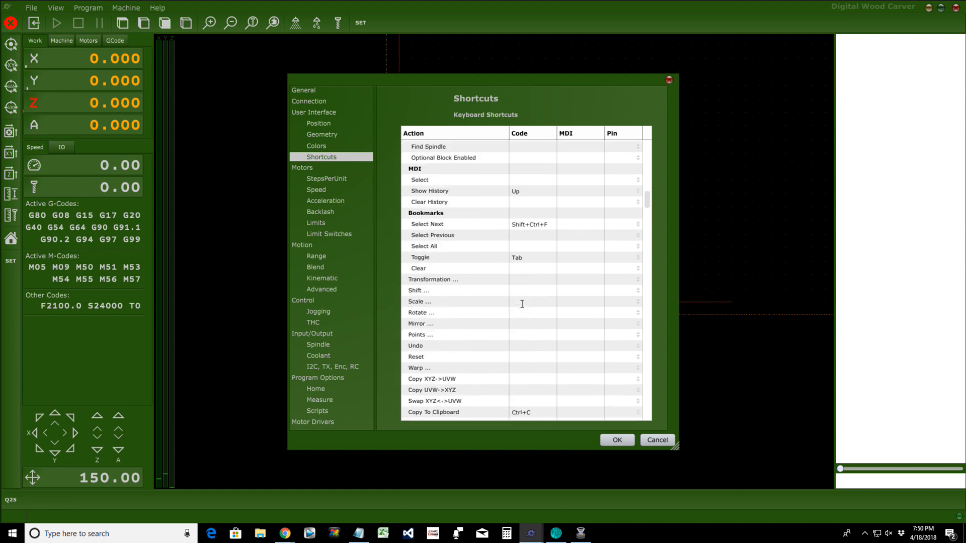
{"action": "left_click", "coordinate": [523, 229]}
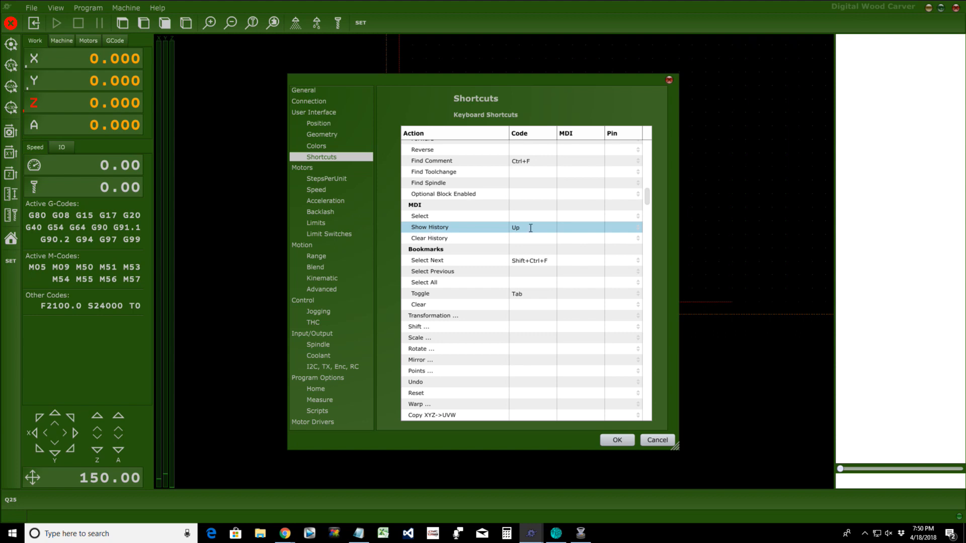
{"action": "key", "text": "shift+h"}
Step: Review the Jog Axis X- and Y- shortcut entries, then scroll back up the table
{"action": "scroll", "coordinate": [548, 269], "scroll_direction": "down", "scroll_amount": 15}
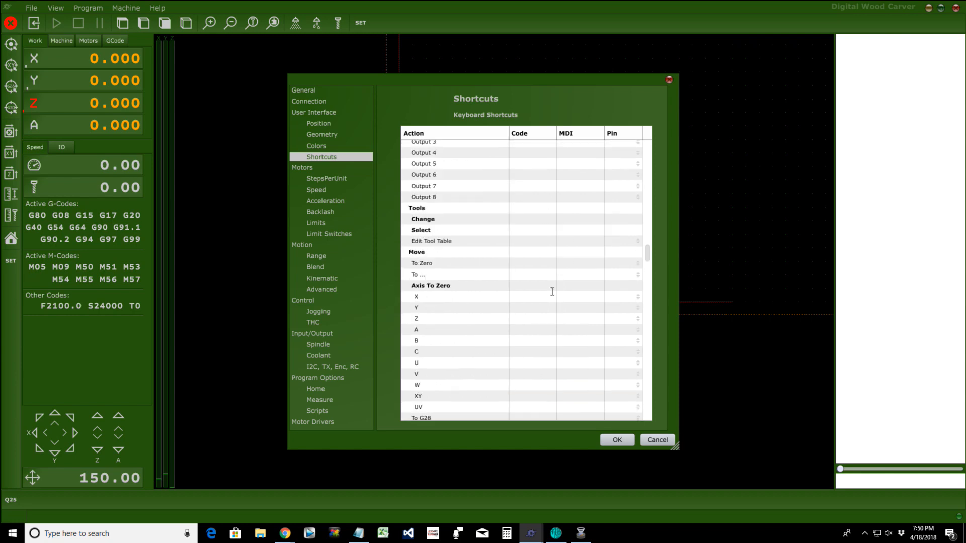
{"action": "scroll", "coordinate": [552, 293], "scroll_direction": "down", "scroll_amount": 15}
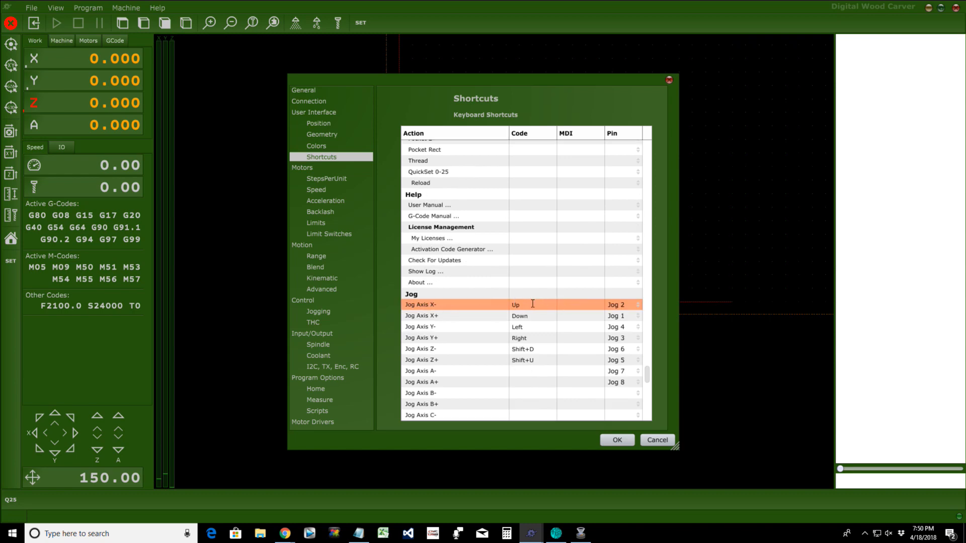
{"action": "left_click", "coordinate": [532, 303]}
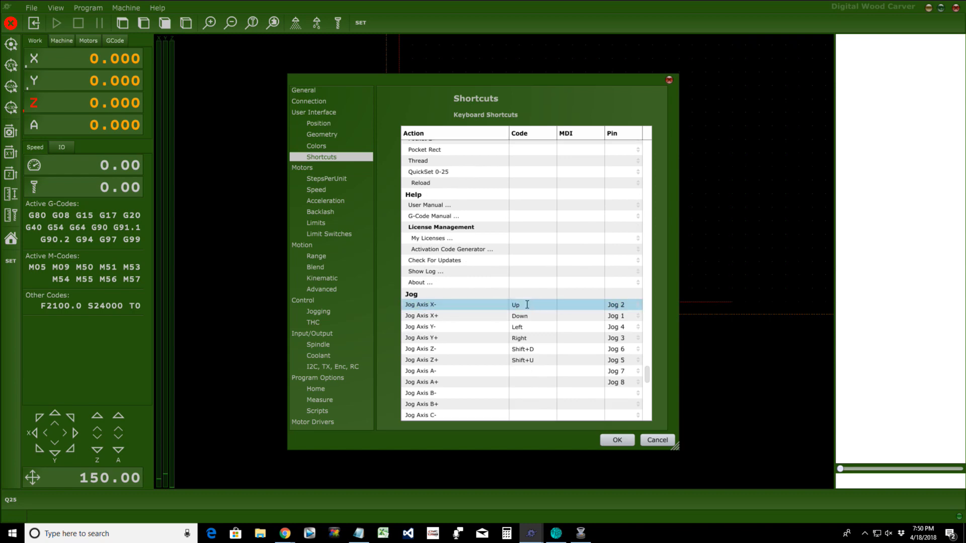
{"action": "left_click", "coordinate": [528, 327]}
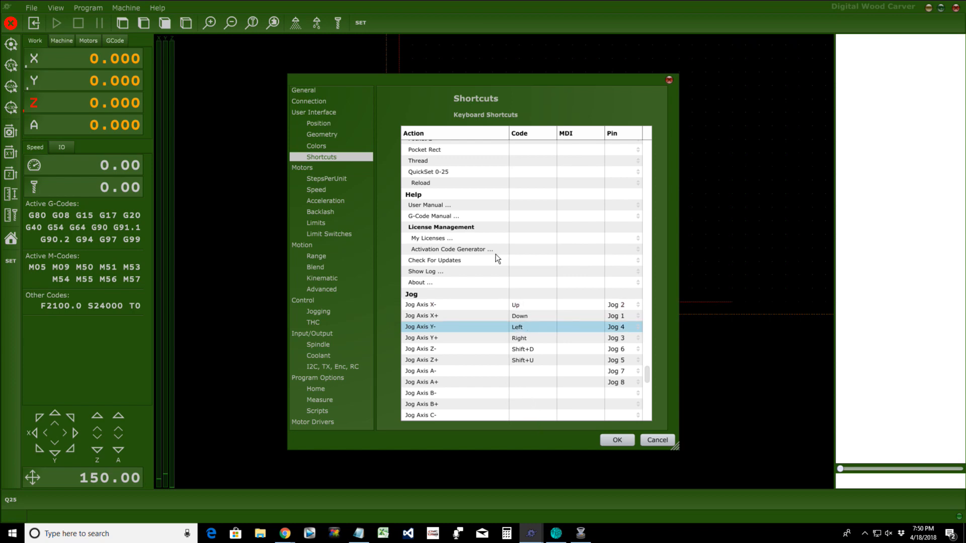
{"action": "scroll", "coordinate": [488, 262], "scroll_direction": "up", "scroll_amount": 8}
{"action": "scroll", "coordinate": [487, 262], "scroll_direction": "up", "scroll_amount": 10}
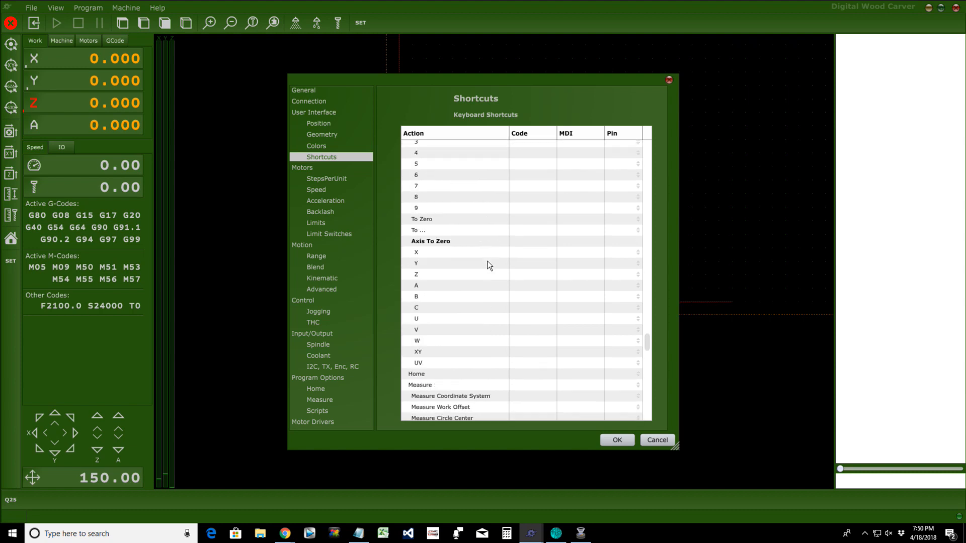
{"action": "scroll", "coordinate": [487, 262], "scroll_direction": "up", "scroll_amount": 10}
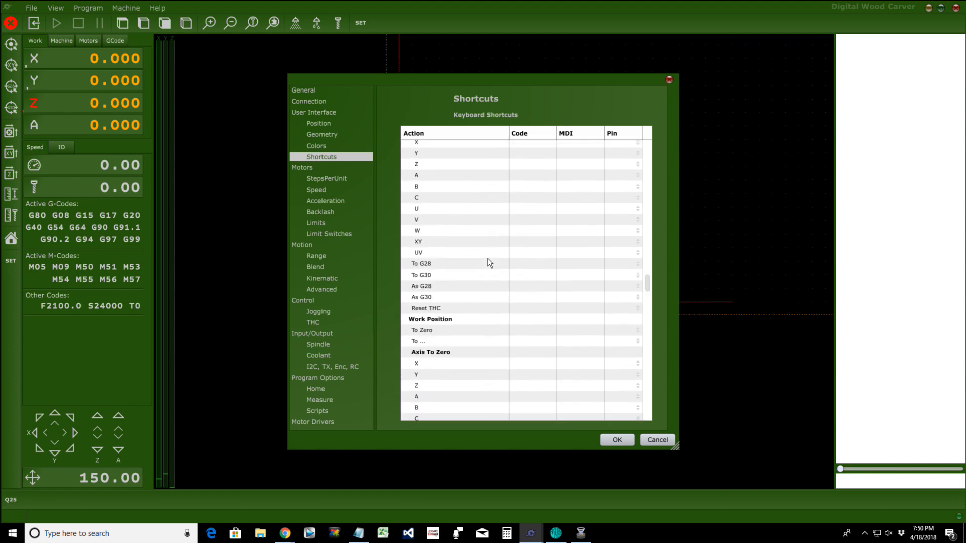
{"action": "scroll", "coordinate": [461, 189], "scroll_direction": "up", "scroll_amount": 10}
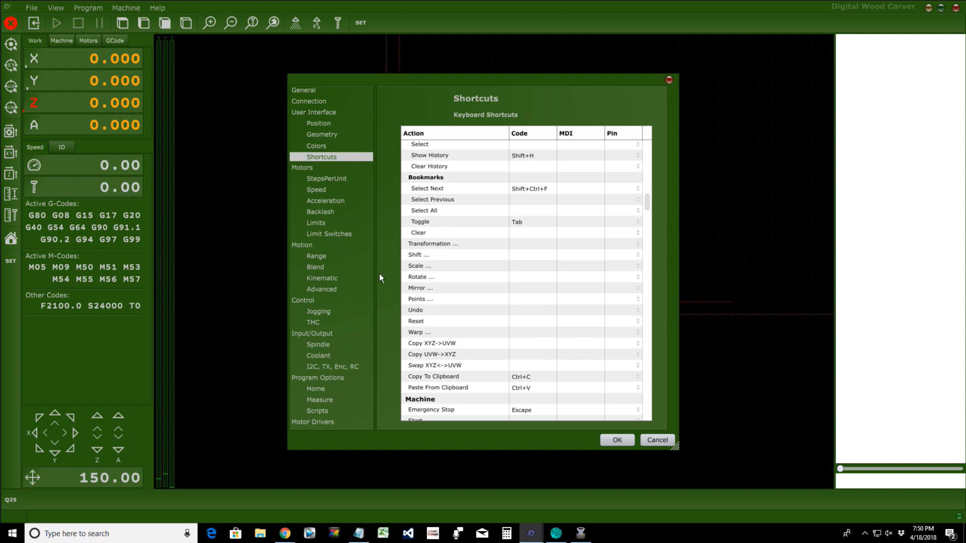
Step: On the Measure settings page, keep Sensor 1 on input pin 2 and assign Sensor 2 to input pin 3
{"action": "left_click", "coordinate": [365, 281]}
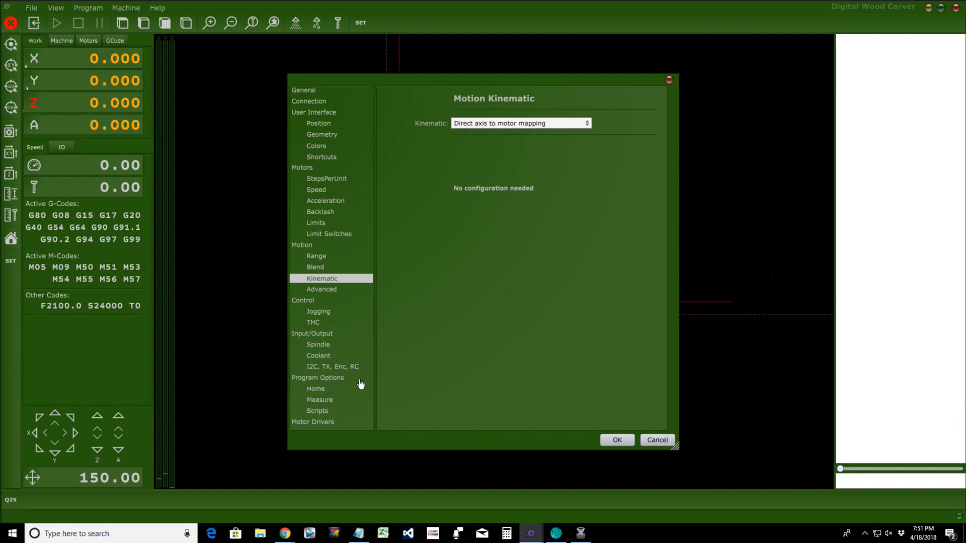
{"action": "left_click", "coordinate": [319, 401]}
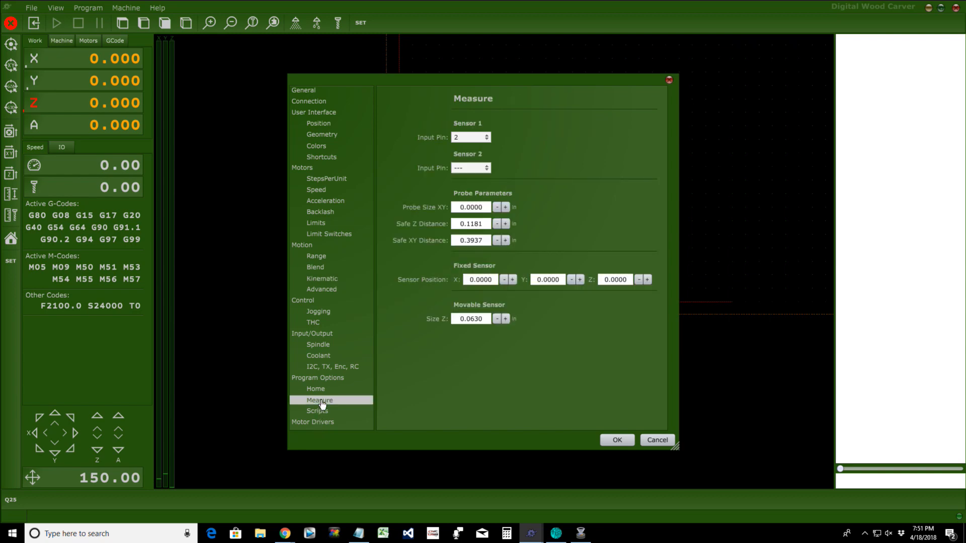
{"action": "left_click", "coordinate": [455, 140]}
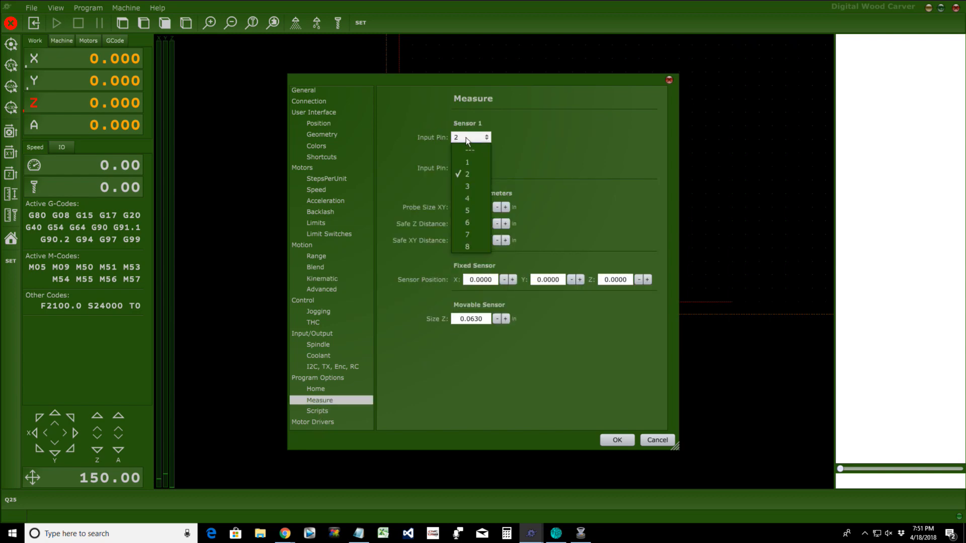
{"action": "left_click", "coordinate": [469, 140]}
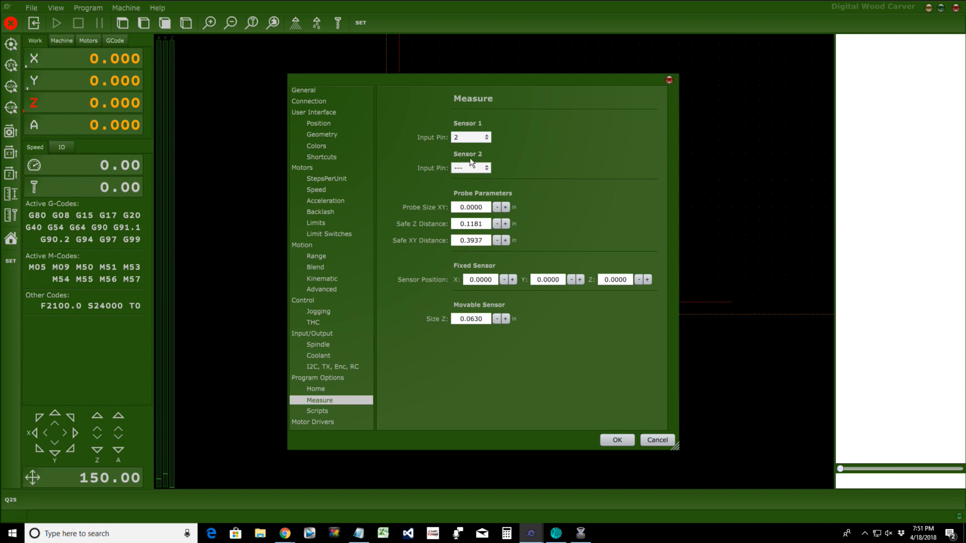
{"action": "left_click", "coordinate": [483, 172]}
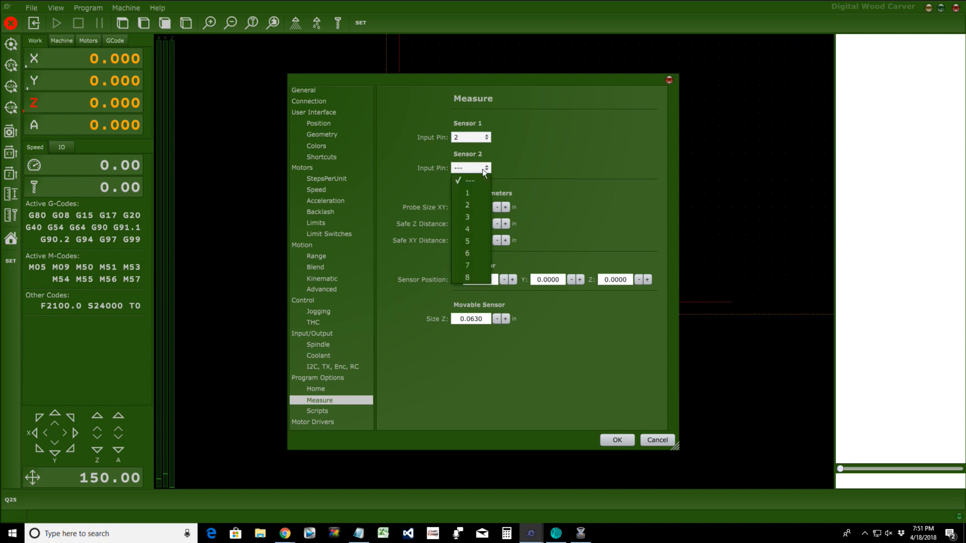
{"action": "left_click", "coordinate": [471, 218]}
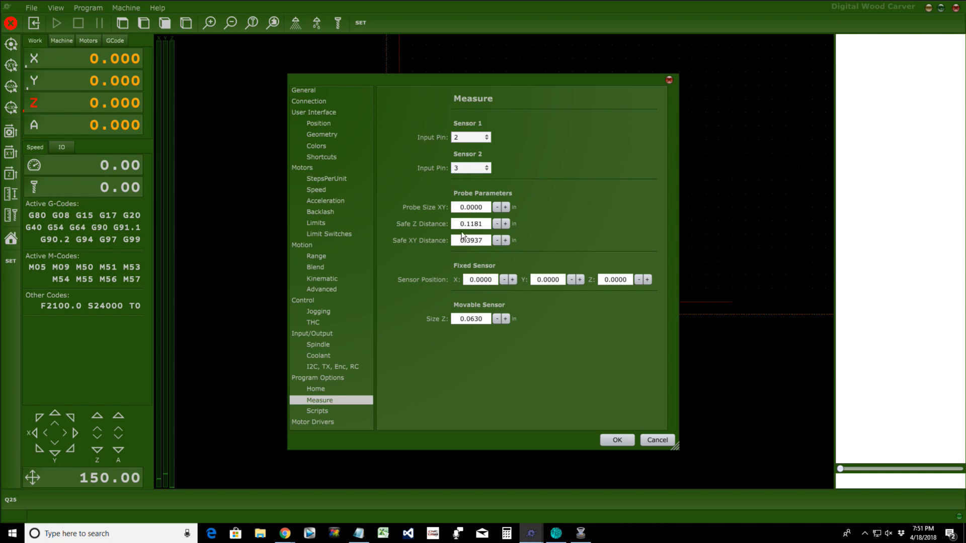
Step: Change the movable sensor Size Z value to .5
{"action": "double_click", "coordinate": [483, 320]}
{"action": "type", "text": ".01"}
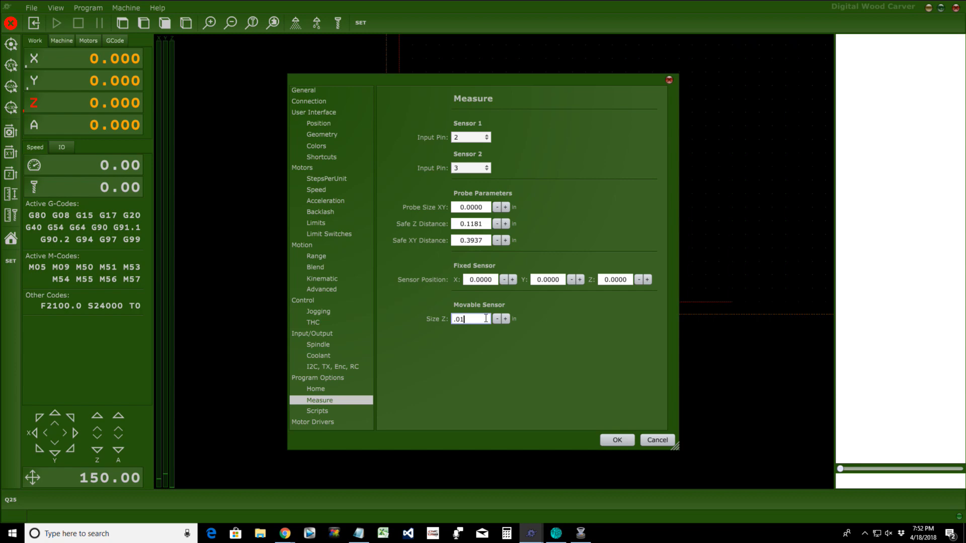
{"action": "key", "text": "BackSpace"}
{"action": "key", "text": "BackSpace"}
{"action": "type", "text": "5"}
Step: Cancel the settings, show the 100.0% feed override readout, and choose File > Open
{"action": "left_click", "coordinate": [650, 442]}
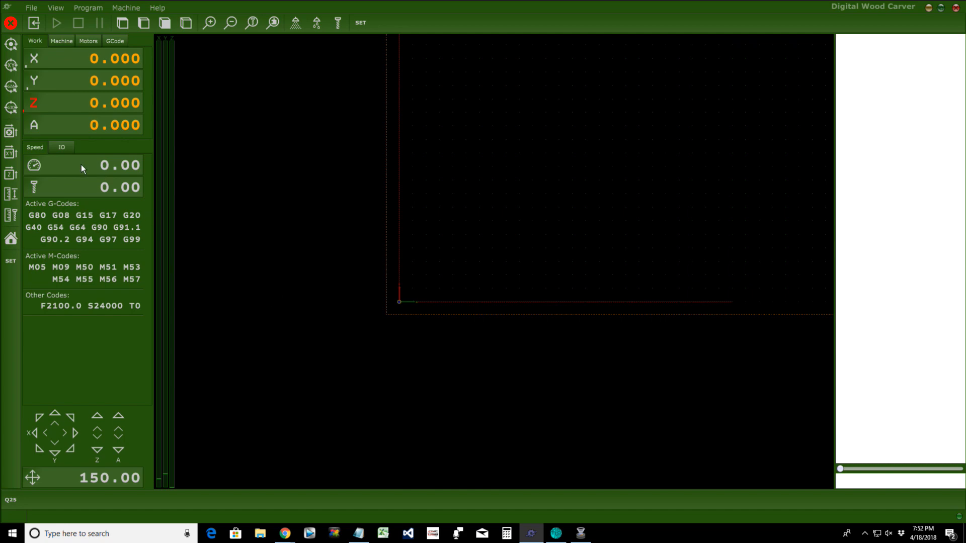
{"action": "left_click", "coordinate": [34, 164]}
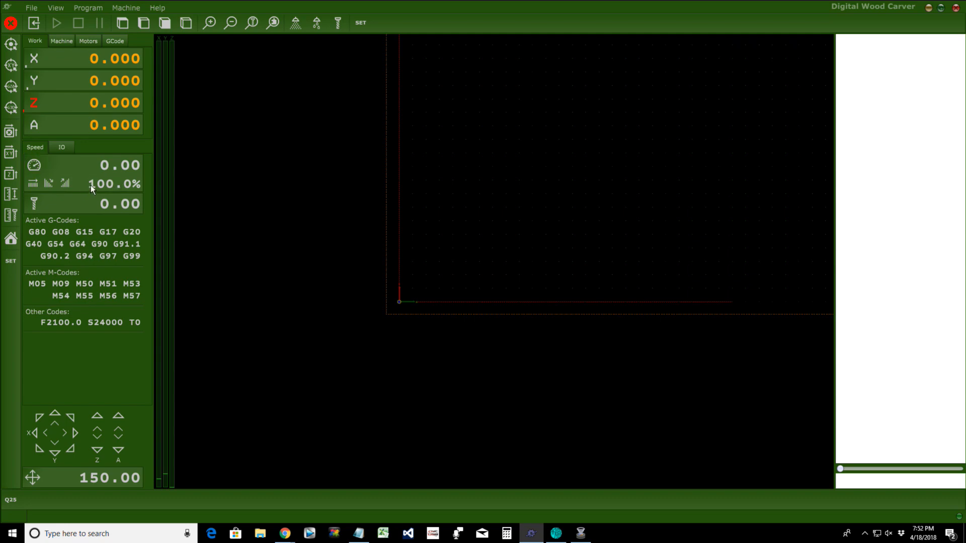
{"action": "left_click", "coordinate": [28, 6]}
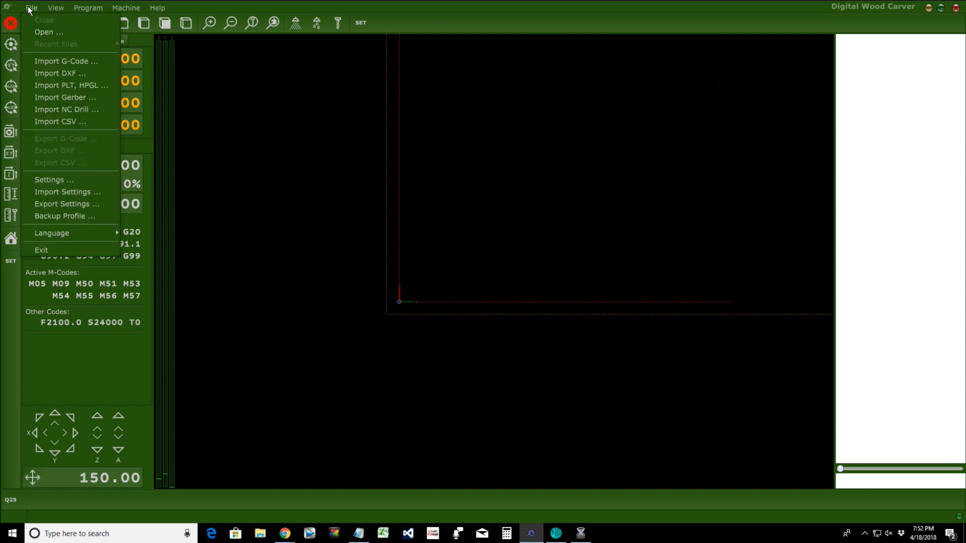
{"action": "left_click", "coordinate": [43, 32]}
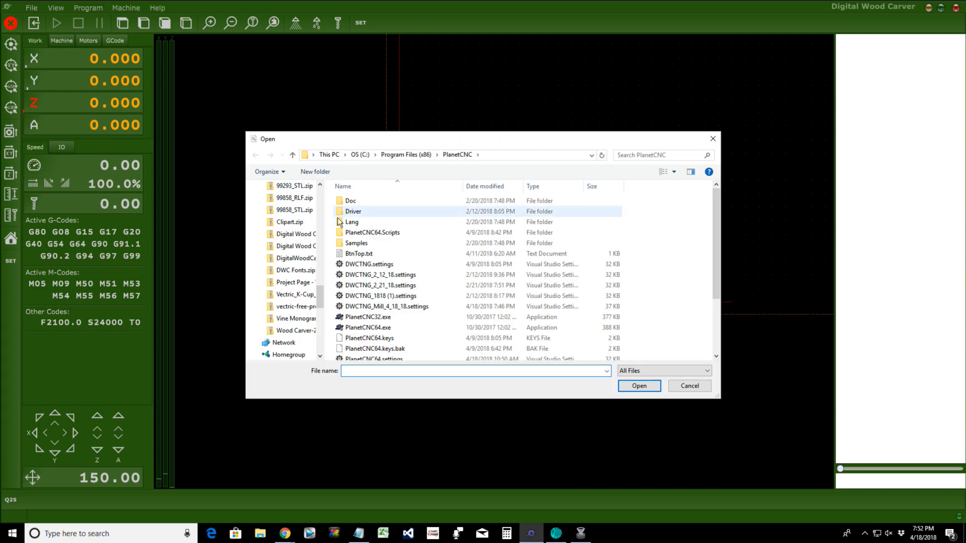
Step: Open Bear.nc from the Samples folder and scroll through its G-code listing
{"action": "double_click", "coordinate": [353, 243]}
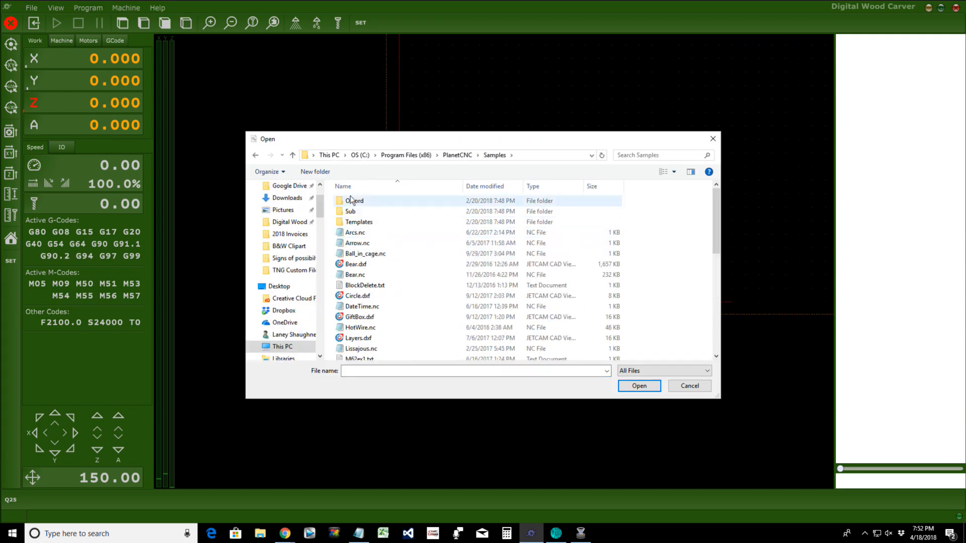
{"action": "double_click", "coordinate": [356, 276]}
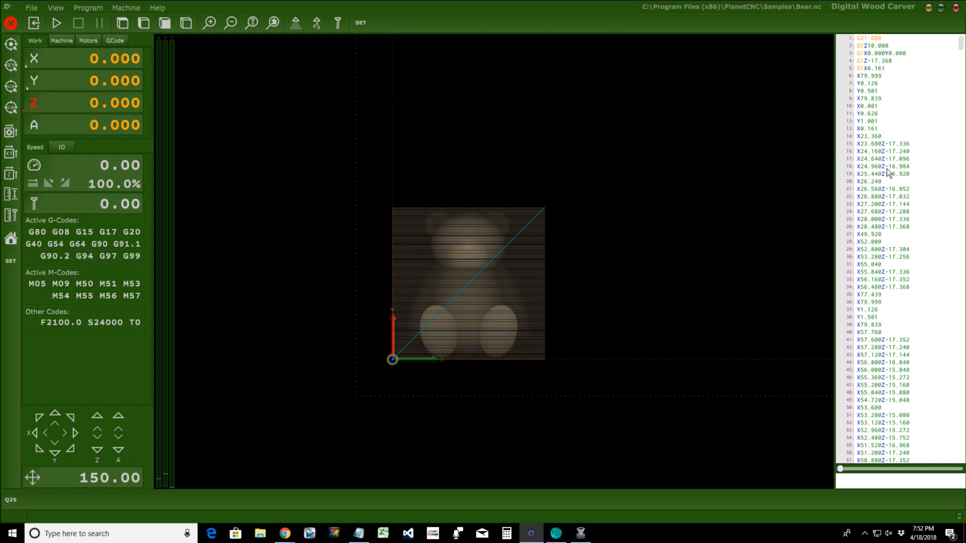
{"action": "scroll", "coordinate": [912, 254], "scroll_direction": "down", "scroll_amount": 7}
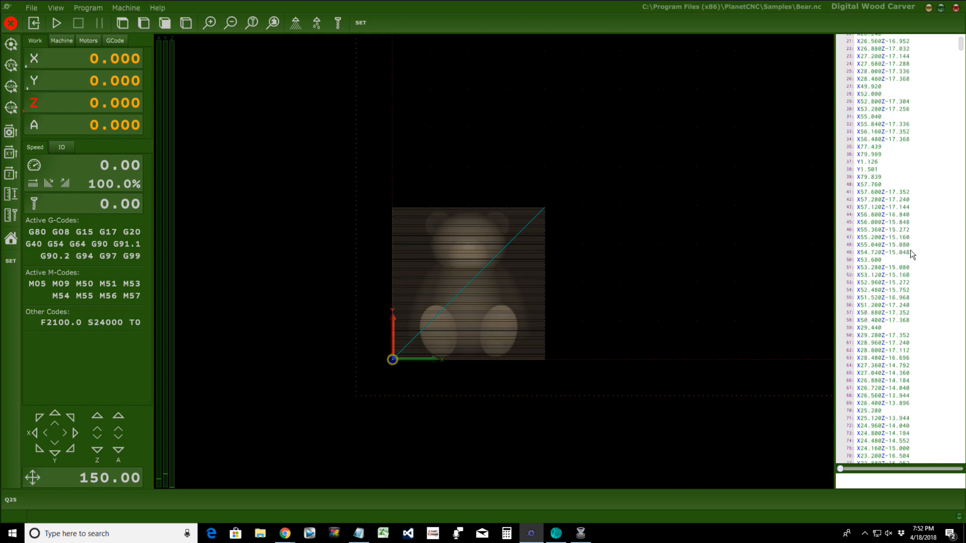
{"action": "scroll", "coordinate": [912, 254], "scroll_direction": "up", "scroll_amount": 7}
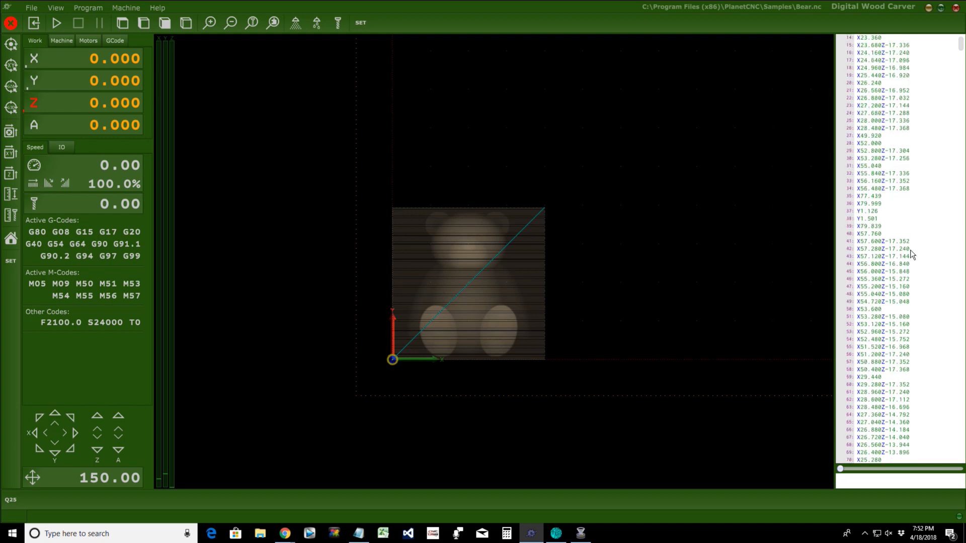
Step: Load 02_13.75x8.75x.75_60DegVBit.tap from the Downloads folder through File > Open
{"action": "left_click", "coordinate": [33, 7]}
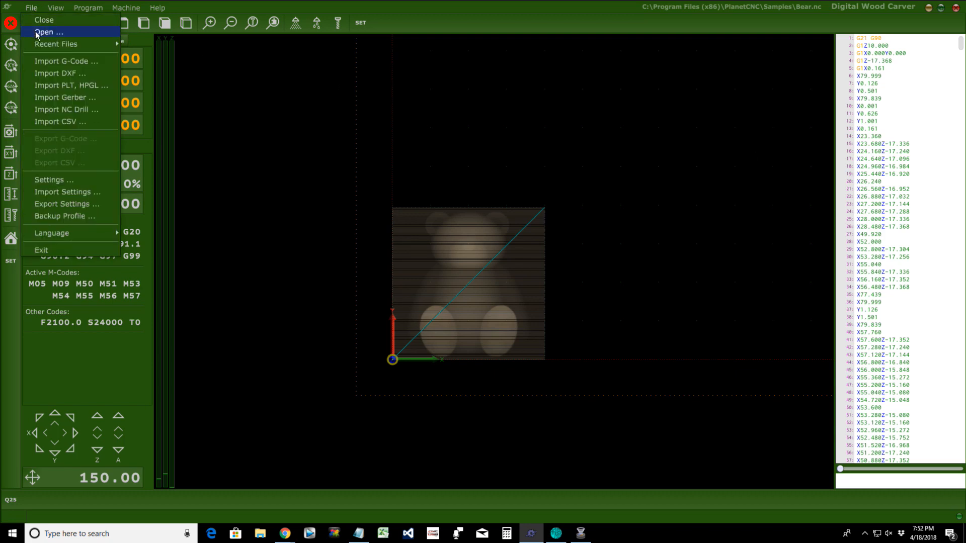
{"action": "left_click", "coordinate": [40, 32]}
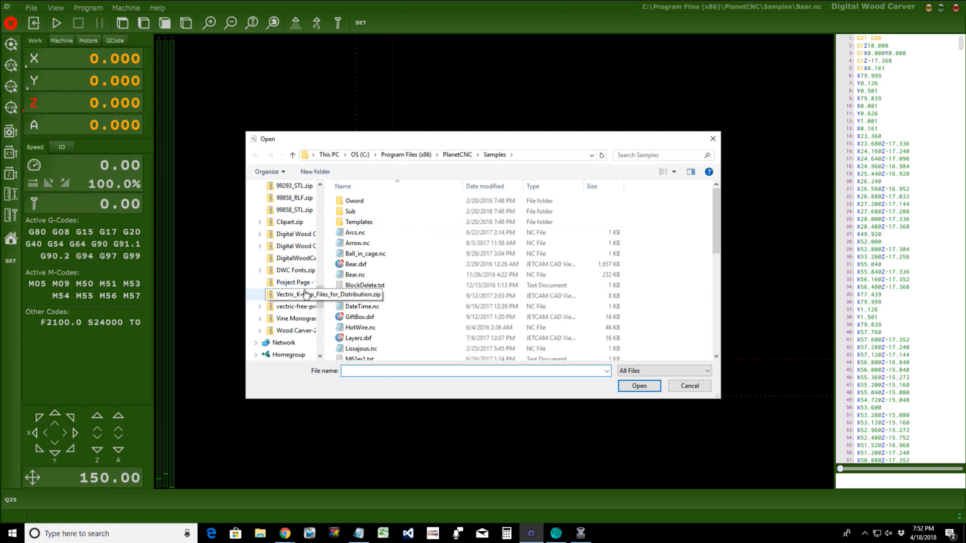
{"action": "left_click_drag", "start_coordinate": [321, 297], "coordinate": [325, 200]}
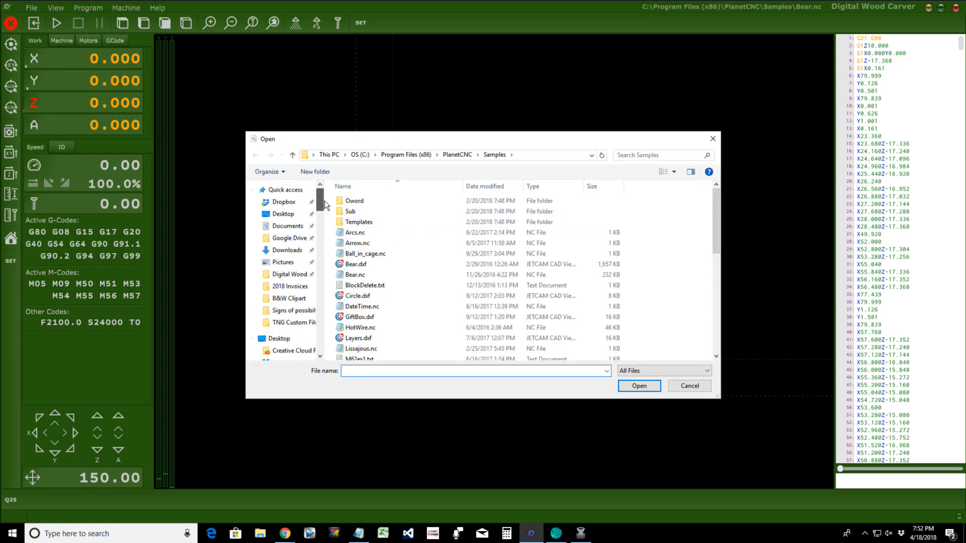
{"action": "left_click", "coordinate": [296, 228]}
{"action": "scroll", "coordinate": [636, 284], "scroll_direction": "down", "scroll_amount": 5}
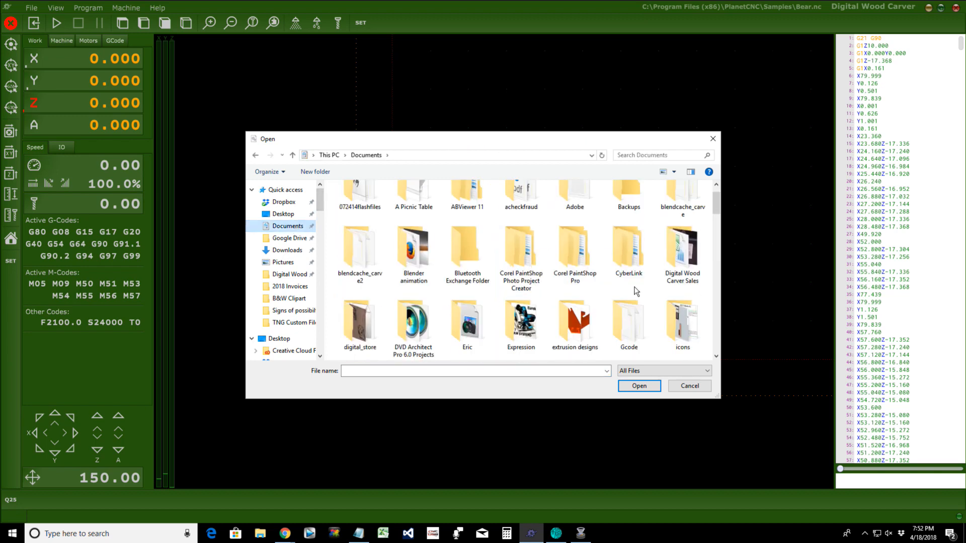
{"action": "scroll", "coordinate": [638, 288], "scroll_direction": "down", "scroll_amount": 6}
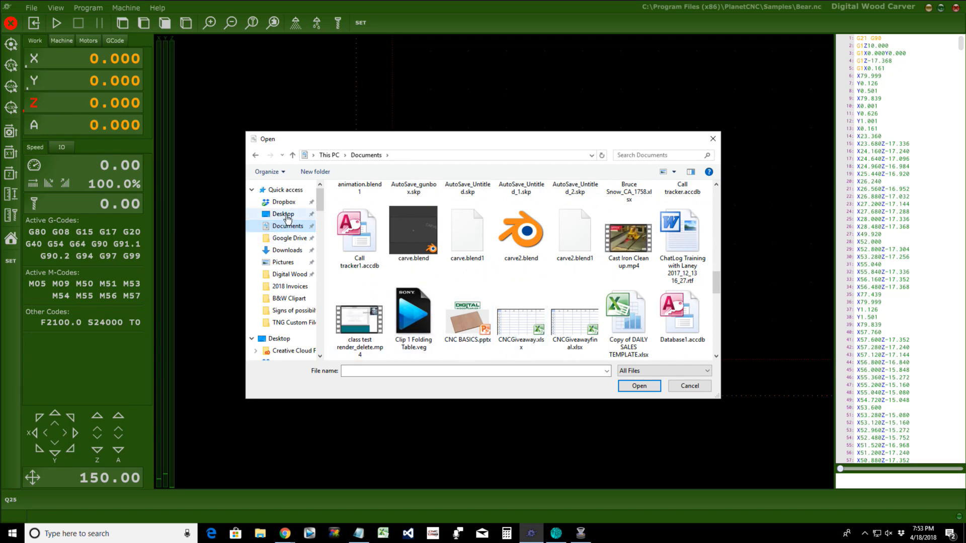
{"action": "left_click", "coordinate": [287, 250]}
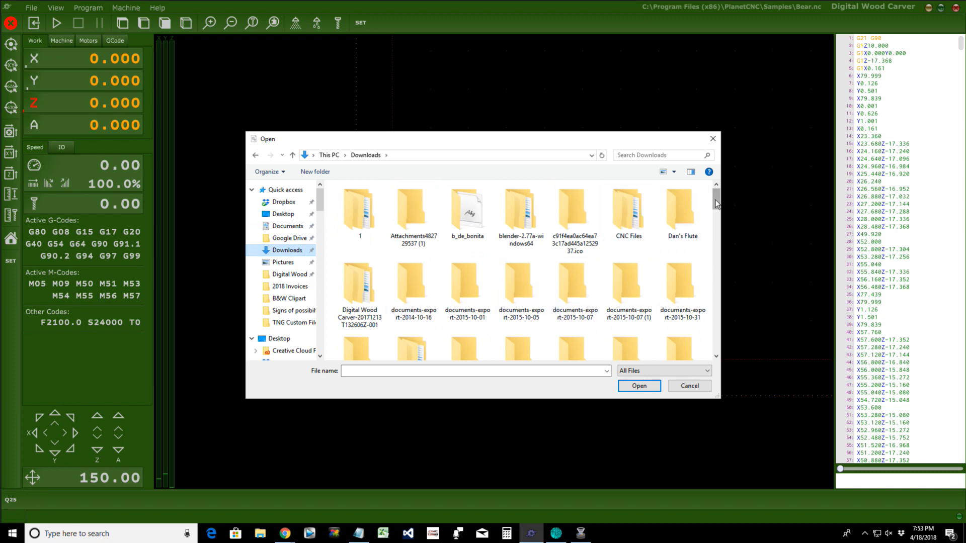
{"action": "type", "text": "smf"}
{"action": "scroll", "coordinate": [721, 266], "scroll_direction": "down", "scroll_amount": 3}
{"action": "scroll", "coordinate": [721, 267], "scroll_direction": "up", "scroll_amount": 2}
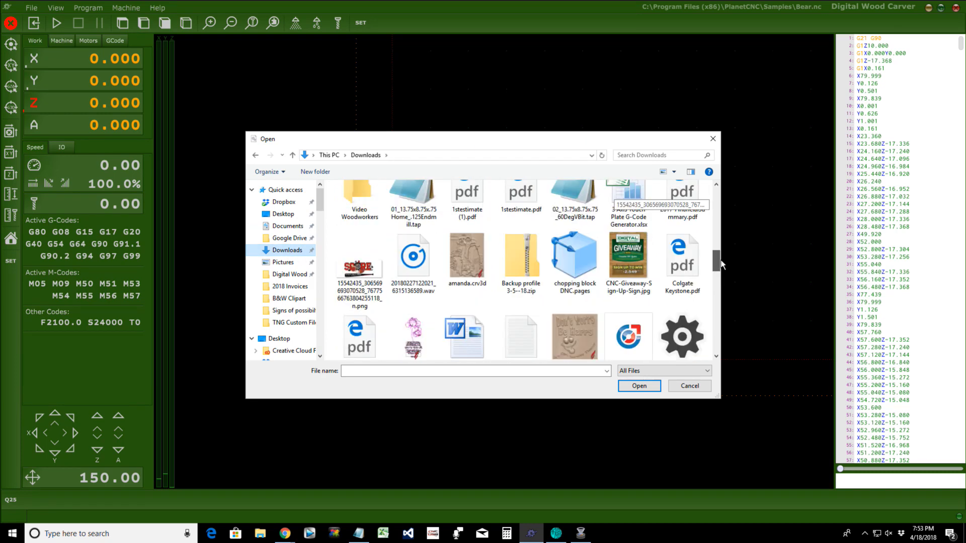
{"action": "double_click", "coordinate": [567, 249]}
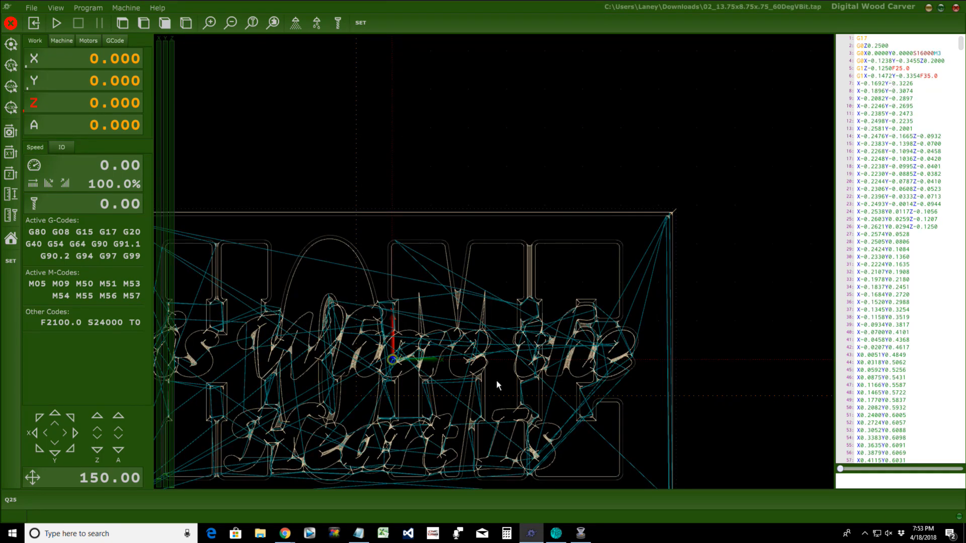
Step: Drop the feed override to 40% with the minus button, then raise it to 50%
{"action": "scroll", "coordinate": [496, 379], "scroll_direction": "down", "scroll_amount": 3}
{"action": "scroll", "coordinate": [480, 363], "scroll_direction": "up", "scroll_amount": 2}
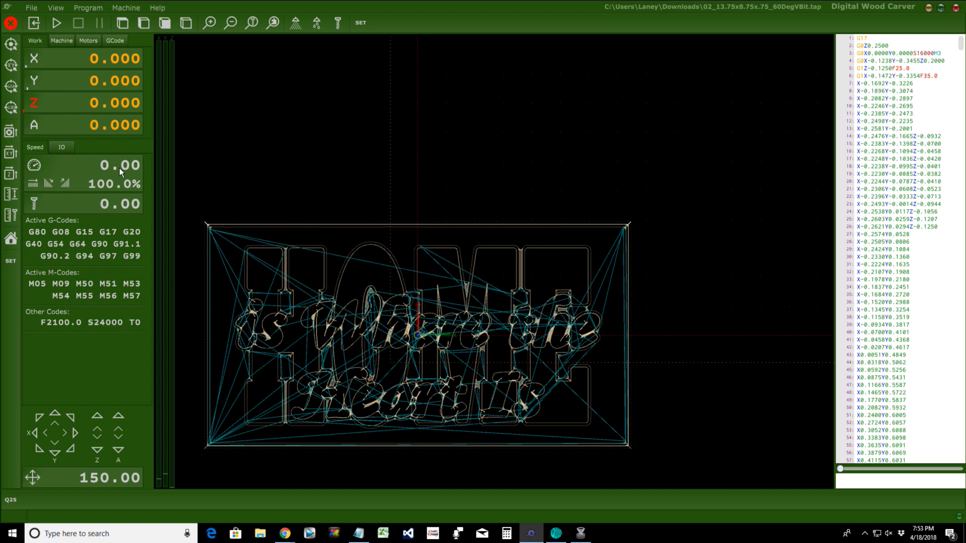
{"action": "left_click", "coordinate": [49, 184]}
{"action": "left_click", "coordinate": [48, 184]}
{"action": "left_click", "coordinate": [64, 184]}
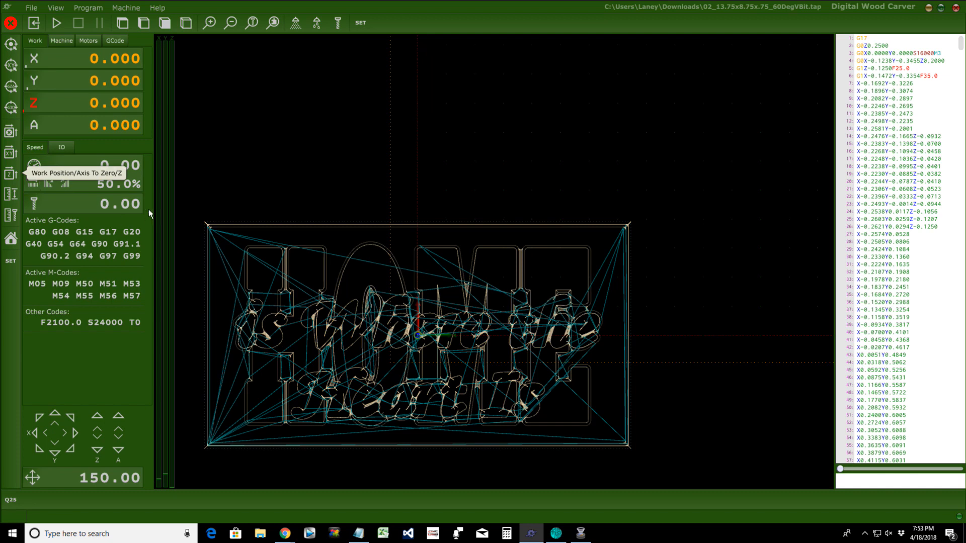
Step: Reset the feed override to 100%, raise it, lower it to 150%, and reset to 100%
{"action": "left_click", "coordinate": [33, 184]}
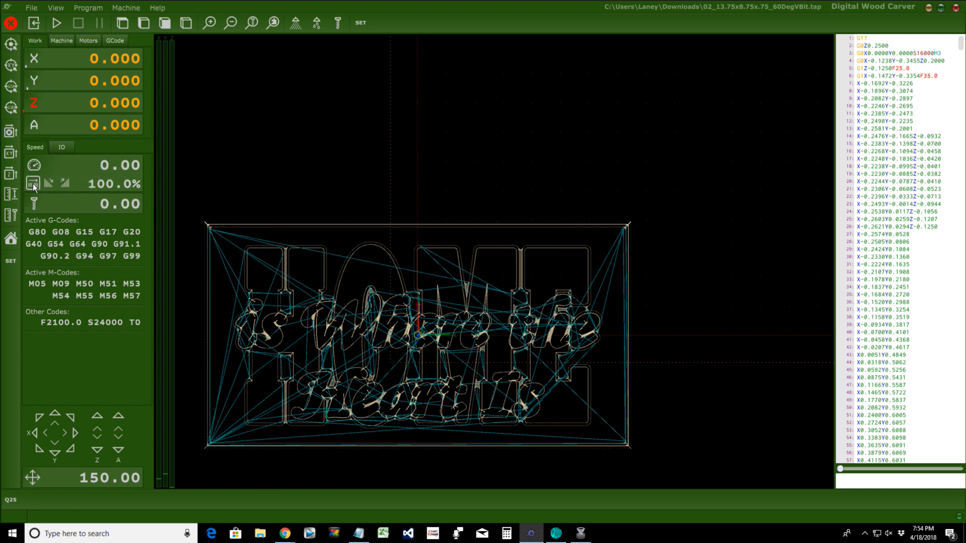
{"action": "left_click", "coordinate": [66, 185]}
{"action": "left_click", "coordinate": [67, 185]}
{"action": "left_click", "coordinate": [66, 186]}
{"action": "left_click", "coordinate": [66, 185]}
{"action": "left_click", "coordinate": [66, 185]}
{"action": "left_click", "coordinate": [66, 185]}
{"action": "left_click", "coordinate": [66, 185]}
{"action": "left_click", "coordinate": [66, 186]}
{"action": "left_click", "coordinate": [66, 185]}
{"action": "left_click", "coordinate": [66, 185]}
{"action": "left_click", "coordinate": [67, 185]}
{"action": "left_click", "coordinate": [66, 185]}
{"action": "left_click", "coordinate": [48, 184]}
{"action": "left_click", "coordinate": [48, 184]}
{"action": "left_click", "coordinate": [48, 184]}
{"action": "left_click", "coordinate": [48, 185]}
{"action": "left_click", "coordinate": [50, 185]}
{"action": "left_click", "coordinate": [49, 185]}
{"action": "left_click", "coordinate": [49, 185]}
{"action": "left_click", "coordinate": [32, 184]}
Step: Show the spindle override, adjust it to 90% and 80%, then reset to 100%
{"action": "left_click", "coordinate": [34, 166]}
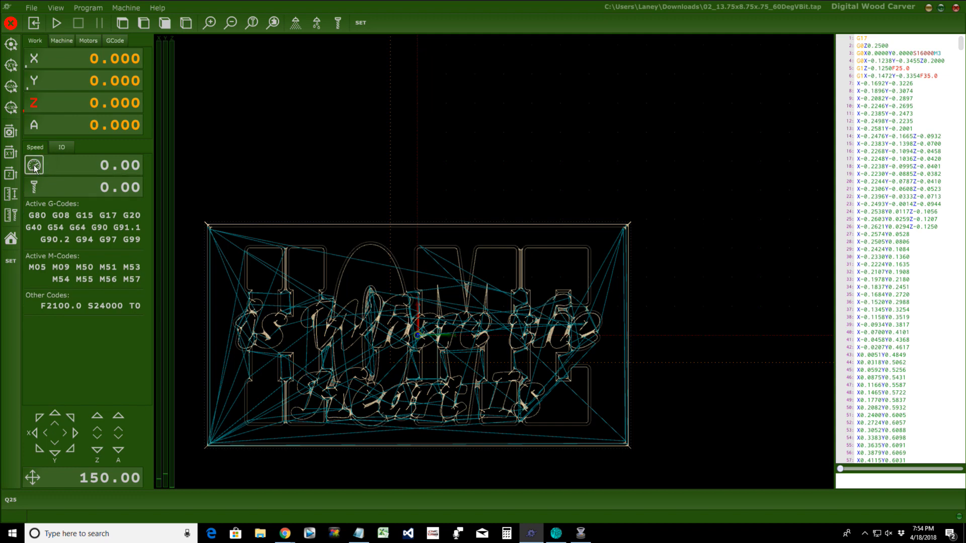
{"action": "left_click", "coordinate": [38, 184]}
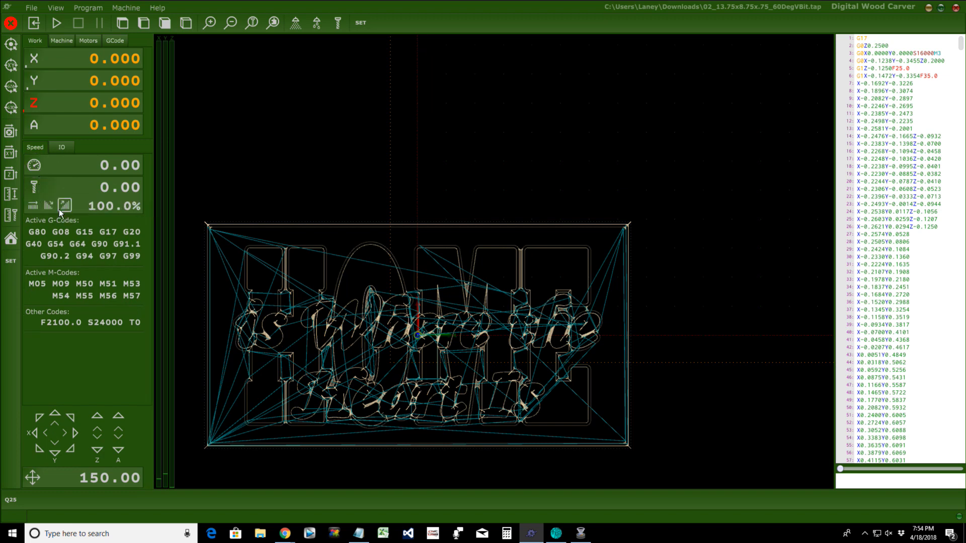
{"action": "left_click", "coordinate": [50, 207]}
{"action": "left_click", "coordinate": [50, 207]}
{"action": "left_click", "coordinate": [50, 208]}
{"action": "left_click", "coordinate": [62, 207]}
{"action": "left_click", "coordinate": [62, 207]}
{"action": "left_click", "coordinate": [62, 208]}
{"action": "left_click", "coordinate": [49, 207]}
{"action": "left_click", "coordinate": [49, 206]}
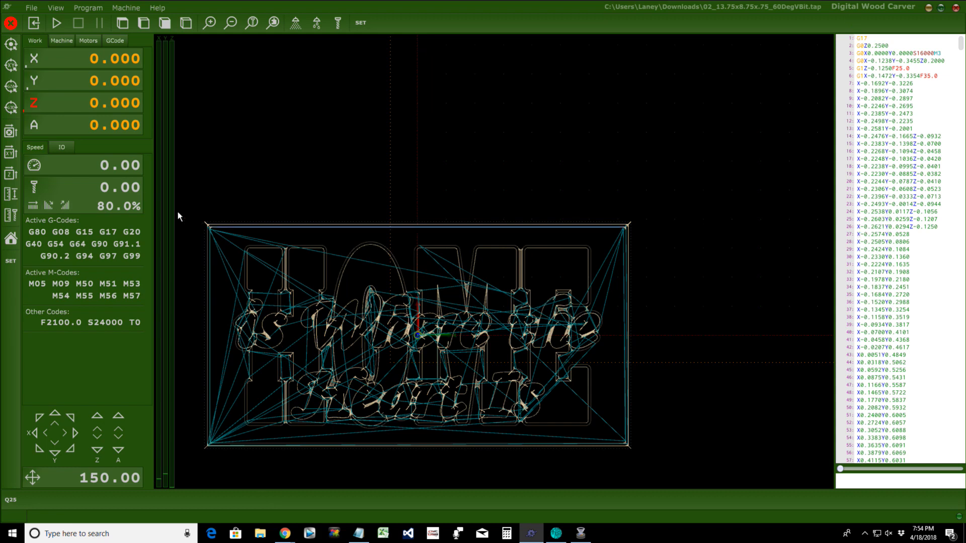
{"action": "left_click", "coordinate": [37, 205]}
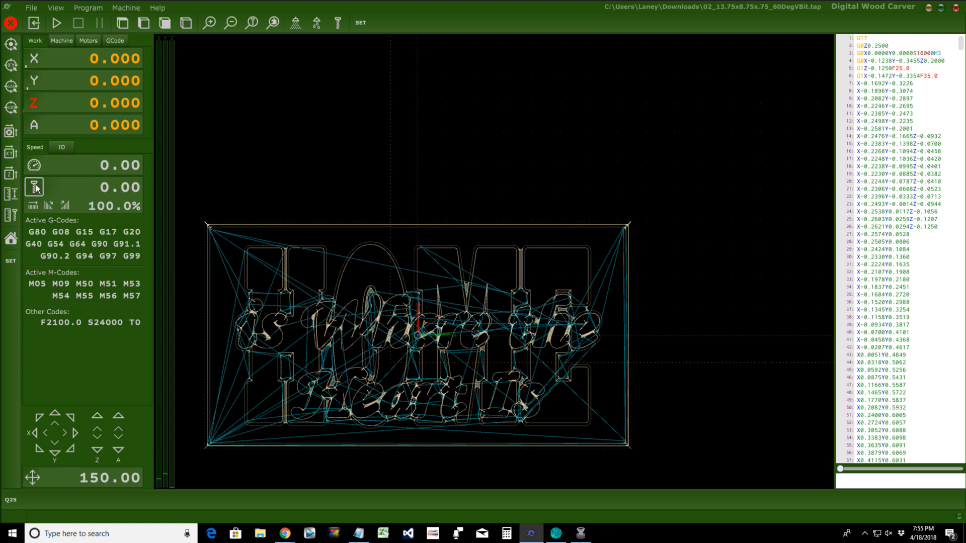
Step: Collapse the feed and spindle override rows and show the IO indicator page
{"action": "left_click", "coordinate": [30, 168]}
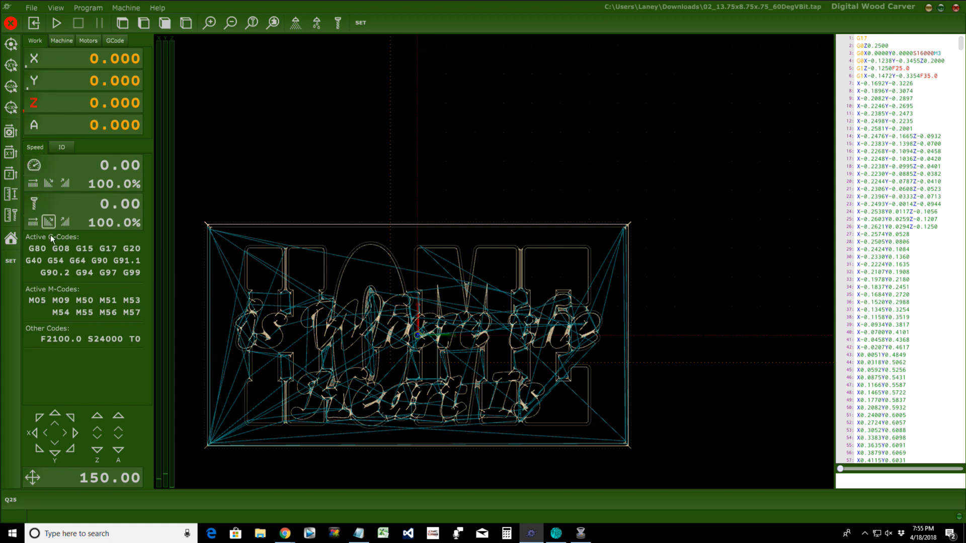
{"action": "left_click", "coordinate": [34, 167]}
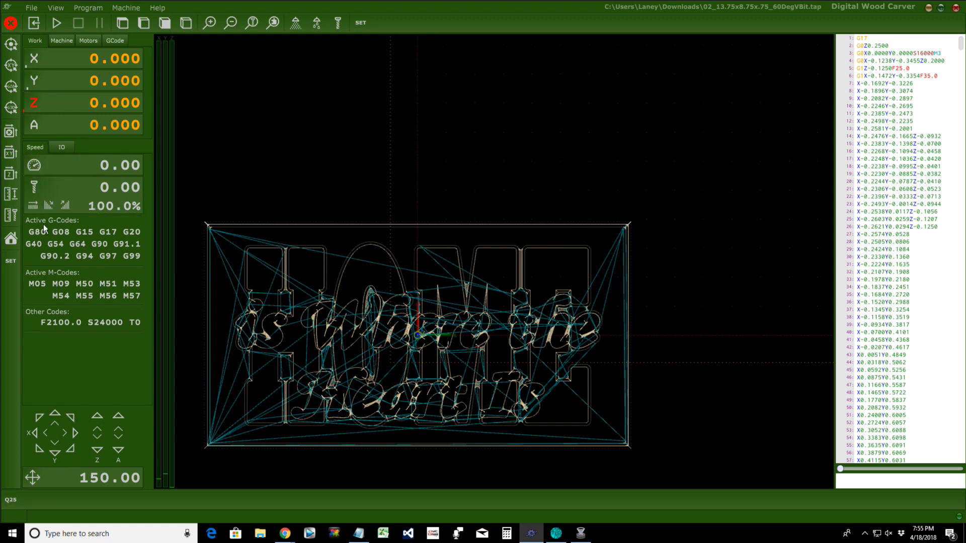
{"action": "left_click", "coordinate": [34, 187]}
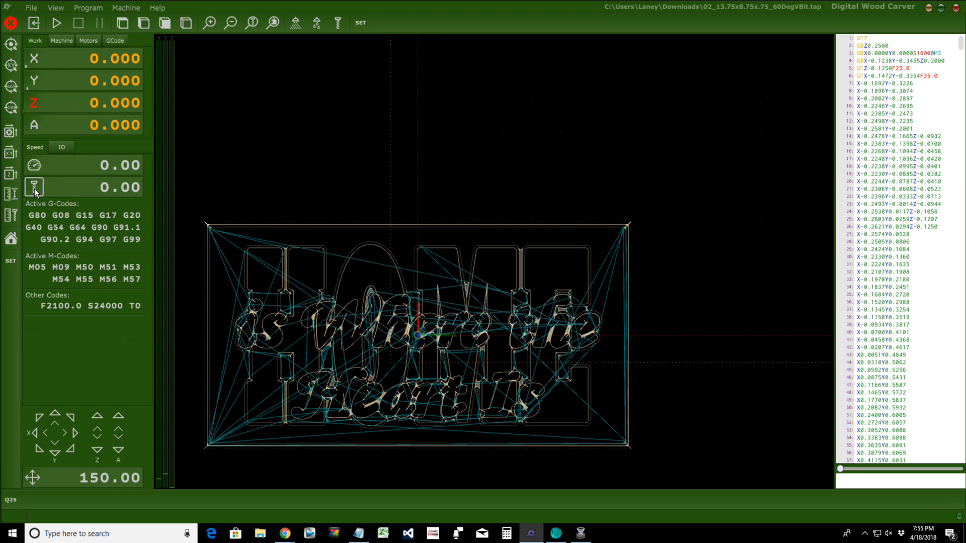
{"action": "left_click", "coordinate": [63, 148]}
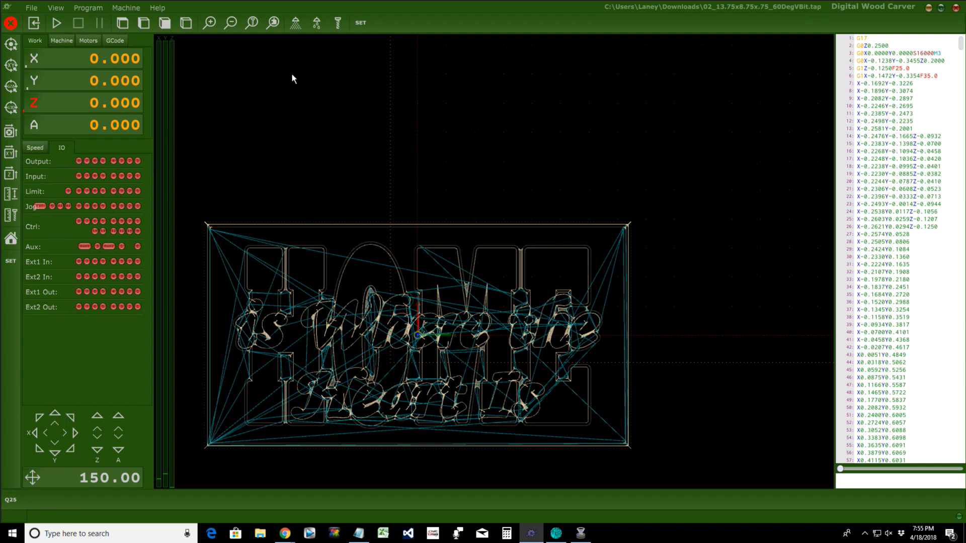
Step: Start the spindle at 24000, return to the Speed page, and stop the spindle
{"action": "left_click", "coordinate": [339, 23]}
{"action": "left_click", "coordinate": [31, 150]}
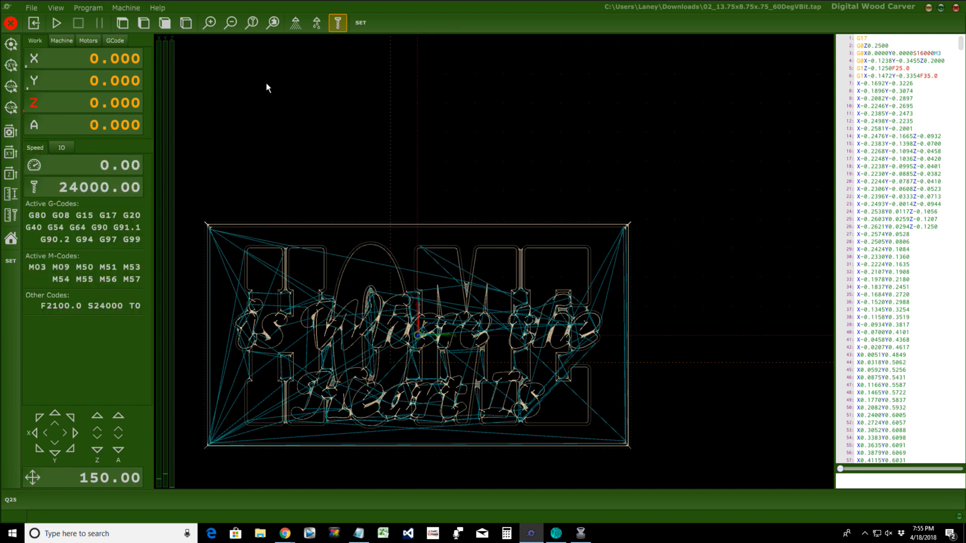
{"action": "left_click", "coordinate": [339, 28]}
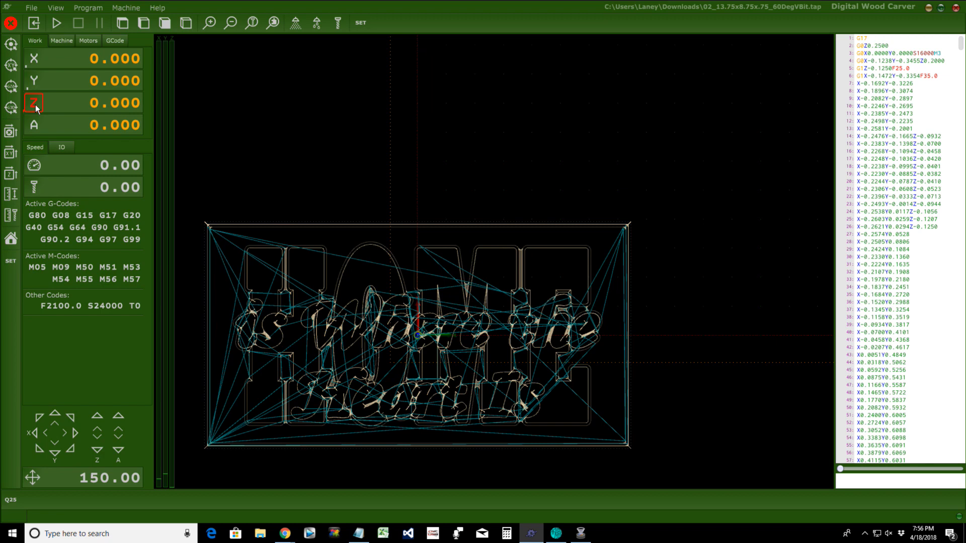
Step: Enter .01 as the Z work position, then zero Z with Axis To Zero
{"action": "left_click", "coordinate": [84, 105]}
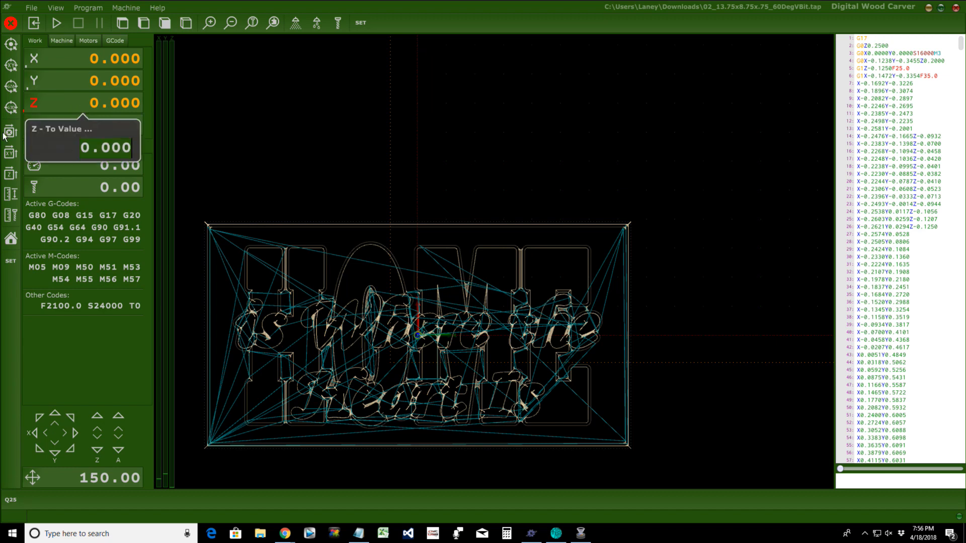
{"action": "type", "text": ".01"}
{"action": "key", "text": "Return"}
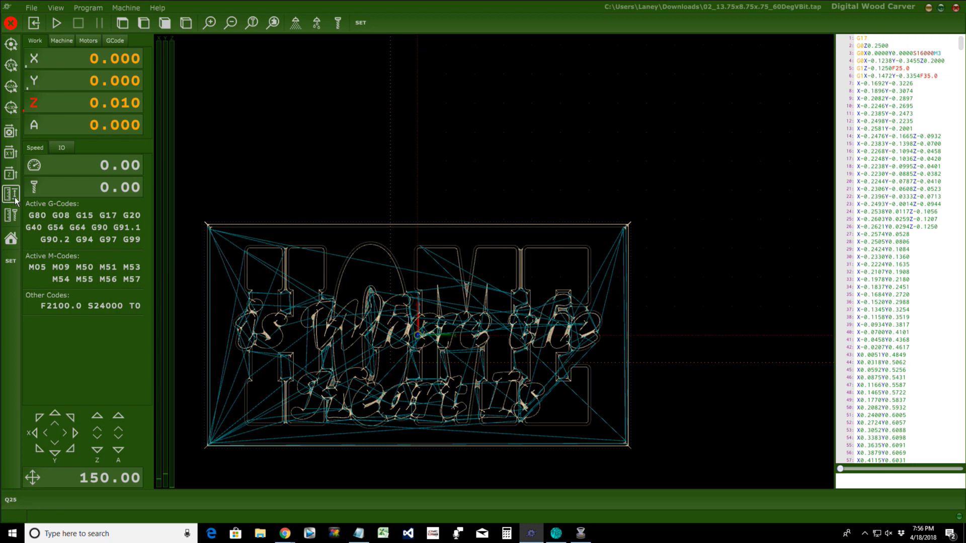
{"action": "left_click", "coordinate": [11, 133]}
Step: Run the spindle at 24000 briefly, then switch it off
{"action": "left_click", "coordinate": [338, 25]}
{"action": "left_click", "coordinate": [337, 23]}
{"action": "left_click", "coordinate": [338, 26]}
Step: View the toolpath from front, 3D and top, then zoom in, to the tool position, and fit the part
{"action": "left_click", "coordinate": [165, 22]}
{"action": "left_click", "coordinate": [186, 22]}
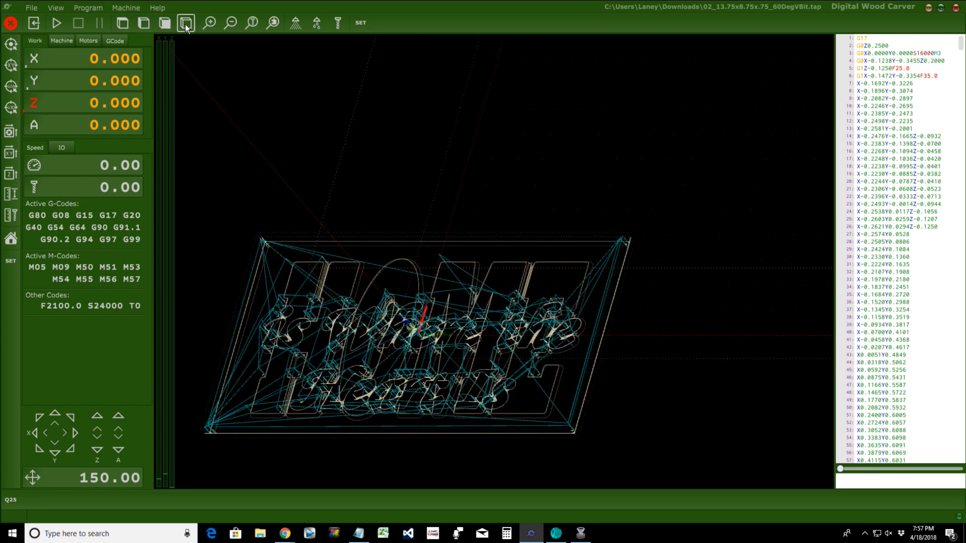
{"action": "left_click", "coordinate": [122, 23]}
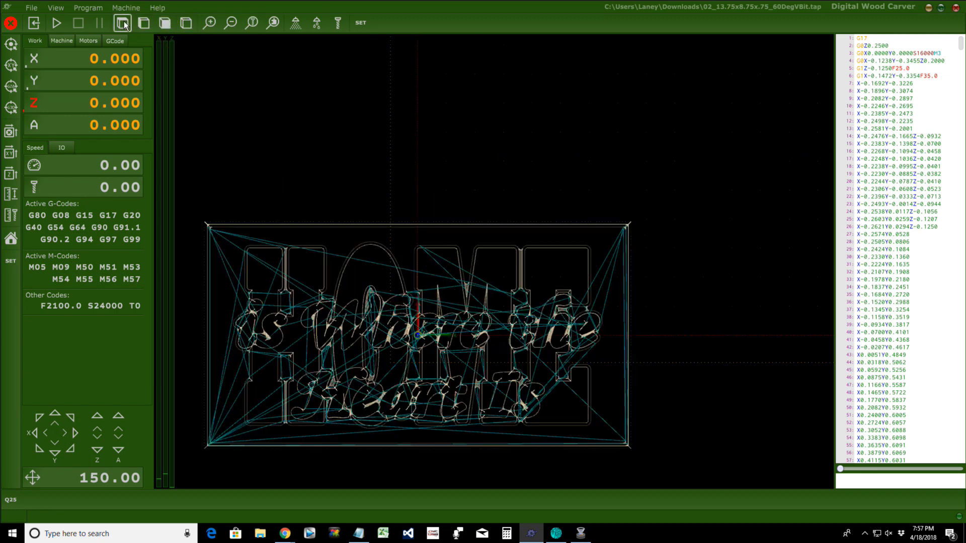
{"action": "left_click", "coordinate": [213, 23]}
{"action": "left_click", "coordinate": [227, 24]}
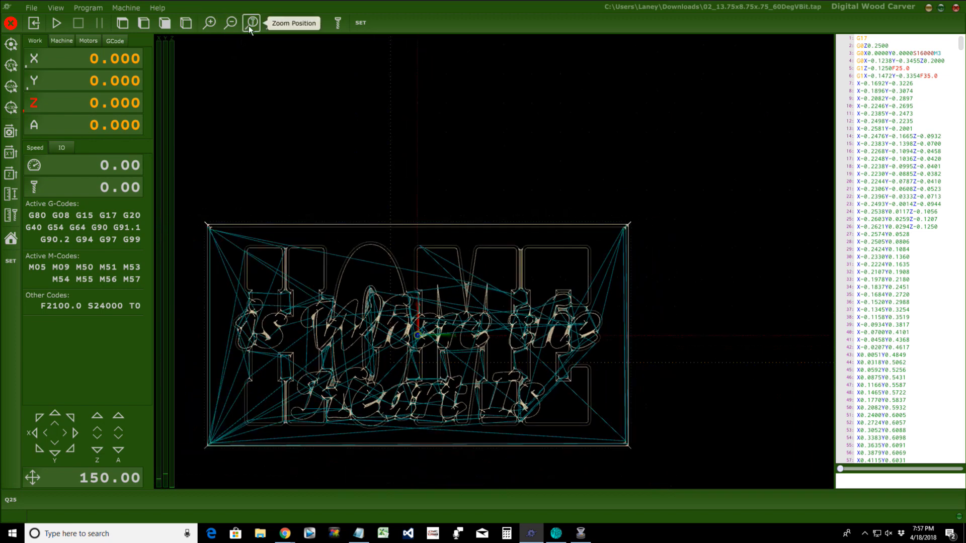
{"action": "left_click", "coordinate": [252, 23]}
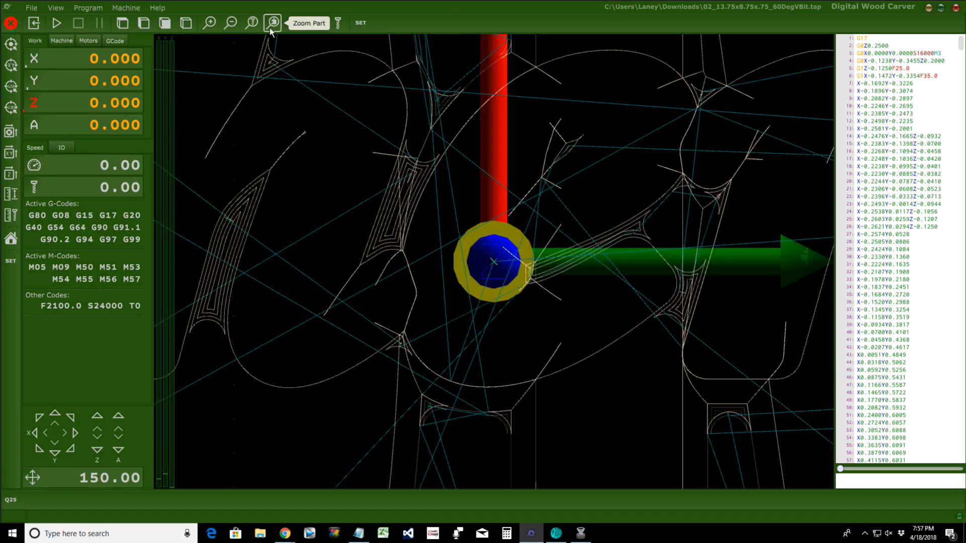
{"action": "left_click", "coordinate": [272, 26]}
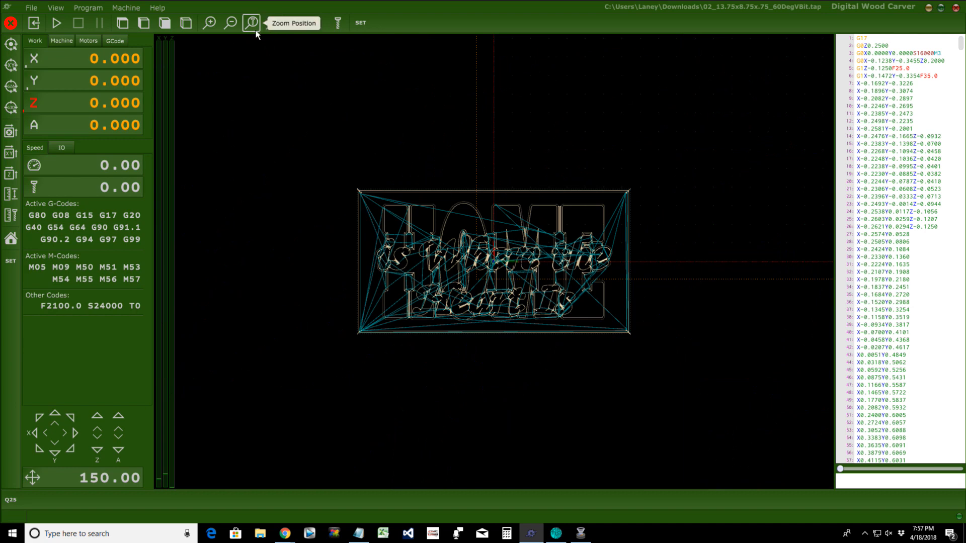
{"action": "left_click", "coordinate": [204, 21]}
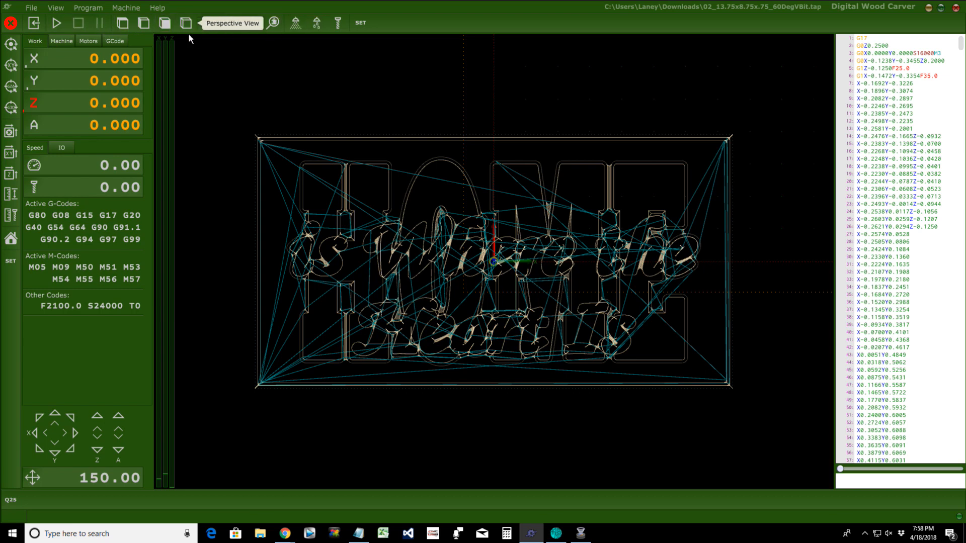
Step: Open and dismiss the file browser and the File menu without choosing anything
{"action": "left_click", "coordinate": [33, 25]}
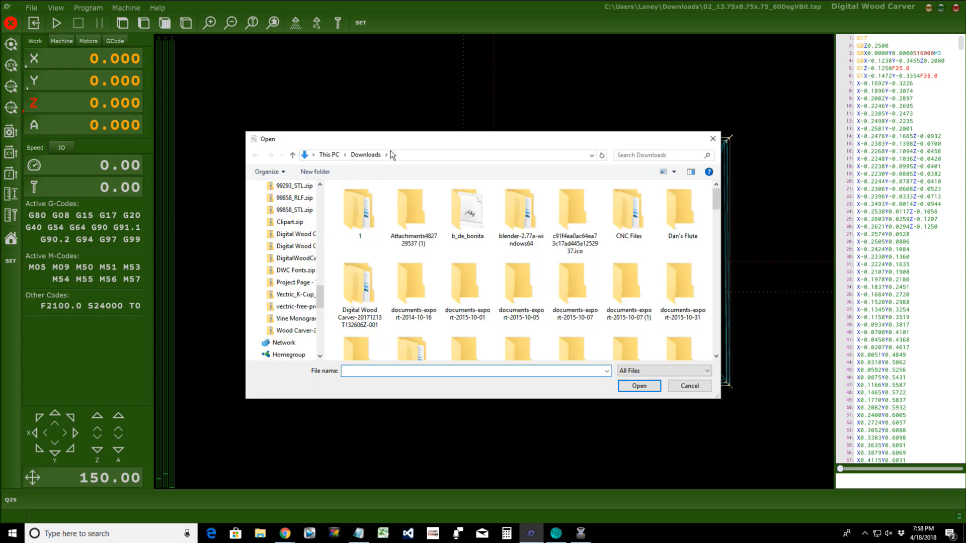
{"action": "left_click", "coordinate": [713, 139]}
{"action": "left_click", "coordinate": [32, 8]}
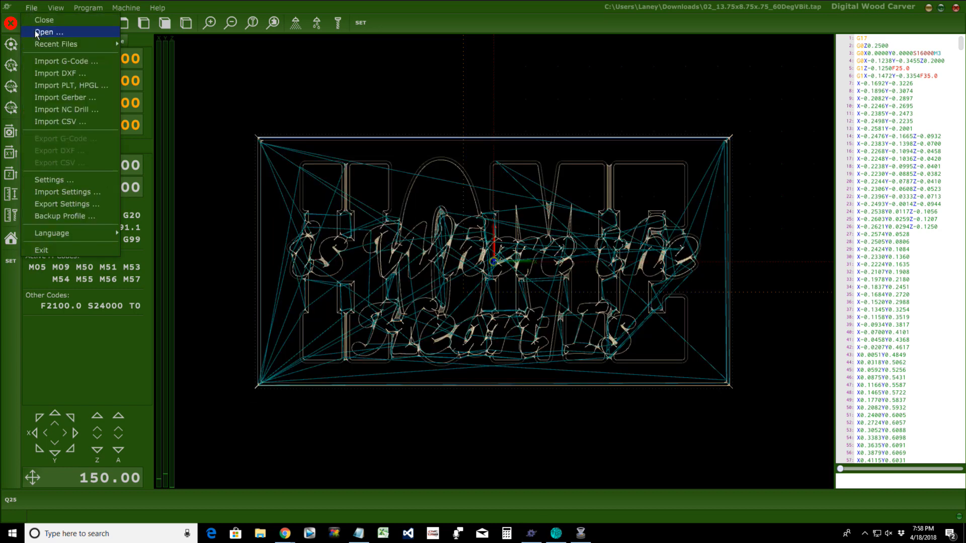
{"action": "left_click", "coordinate": [316, 159]}
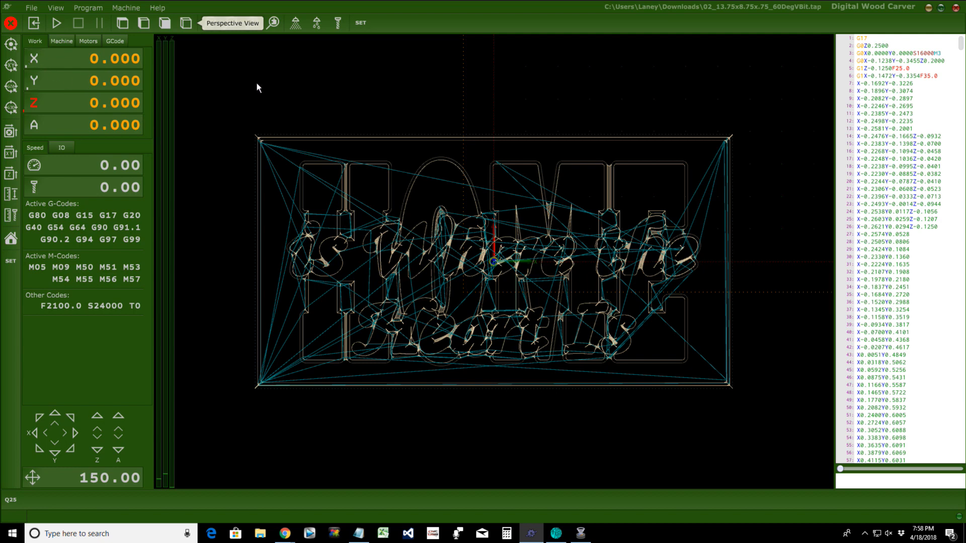
Step: Move the machine to XY zero and open the File menu
{"action": "left_click", "coordinate": [11, 67]}
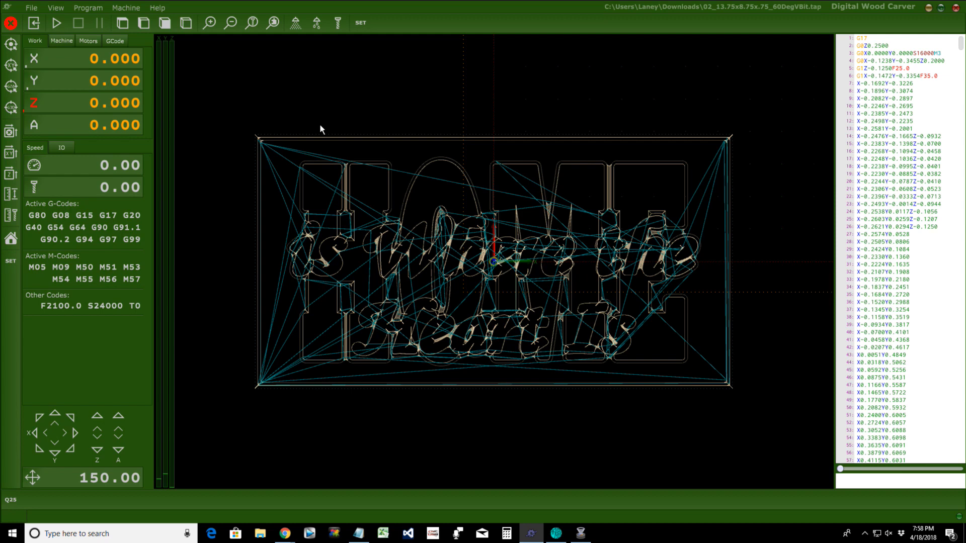
{"action": "left_click", "coordinate": [34, 8]}
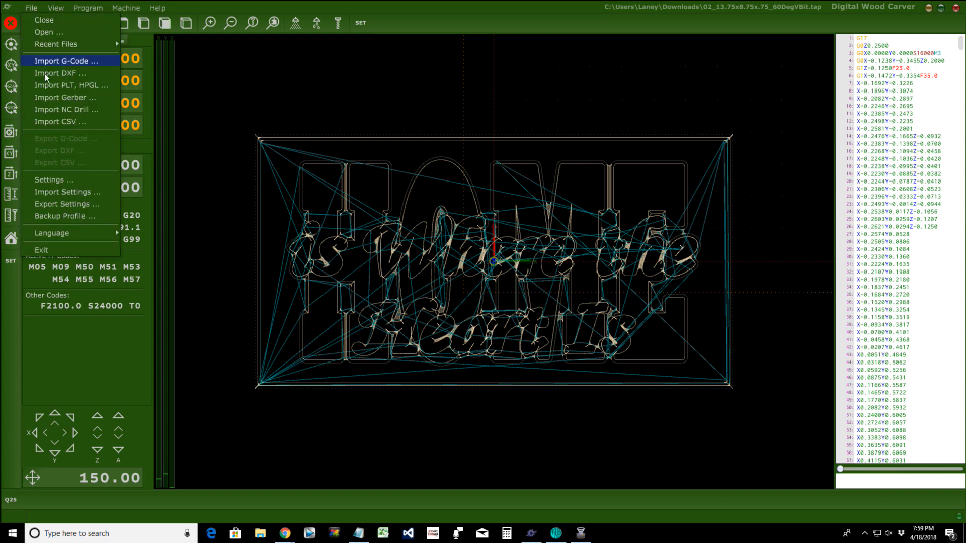
Step: Close the loaded toolpath, discard Notepad's unsaved letter for a blank document, and minimize Notepad
{"action": "left_click", "coordinate": [57, 22]}
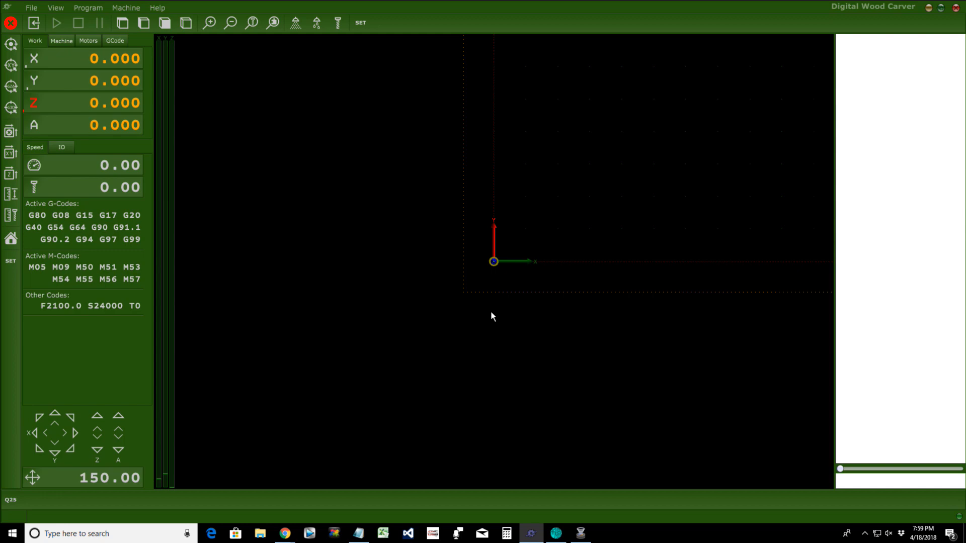
{"action": "left_click", "coordinate": [363, 537]}
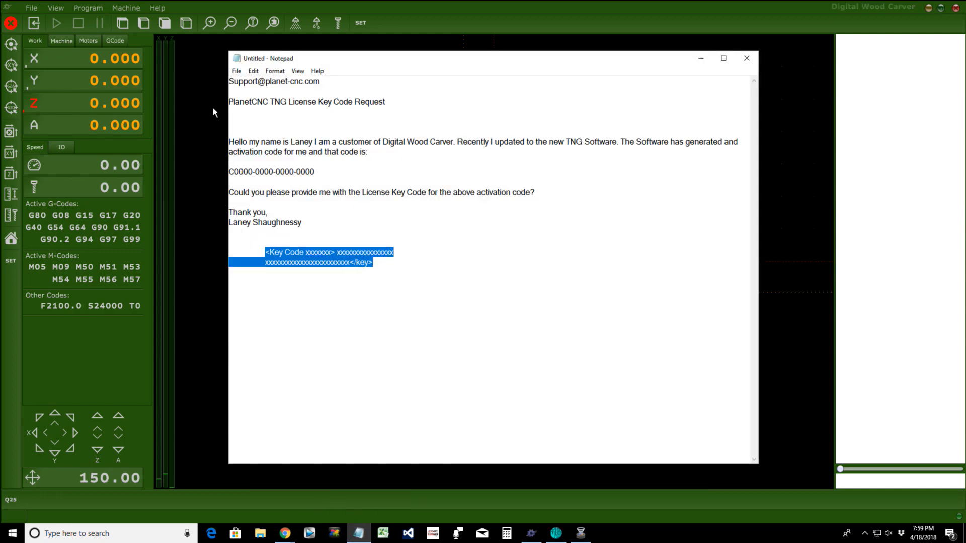
{"action": "left_click", "coordinate": [236, 71]}
{"action": "left_click", "coordinate": [243, 81]}
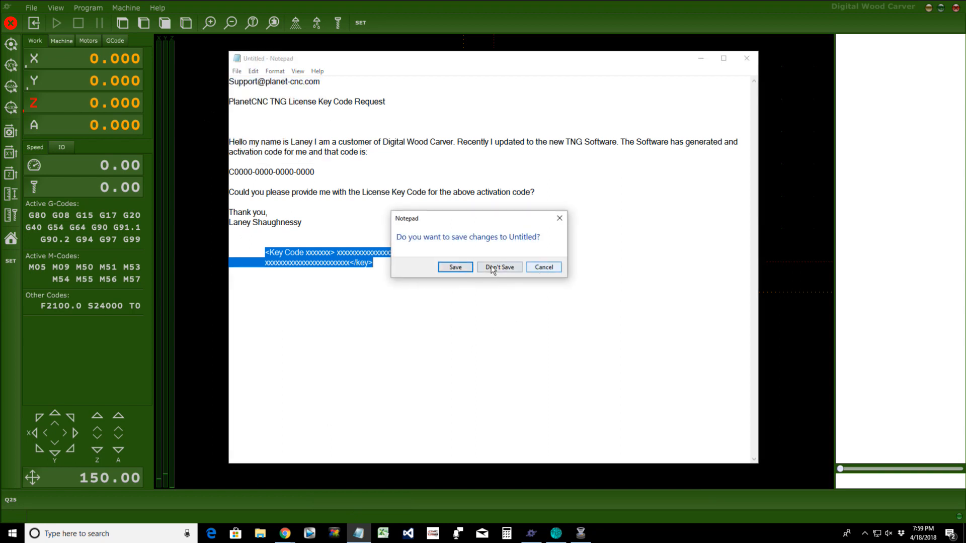
{"action": "left_click", "coordinate": [491, 267]}
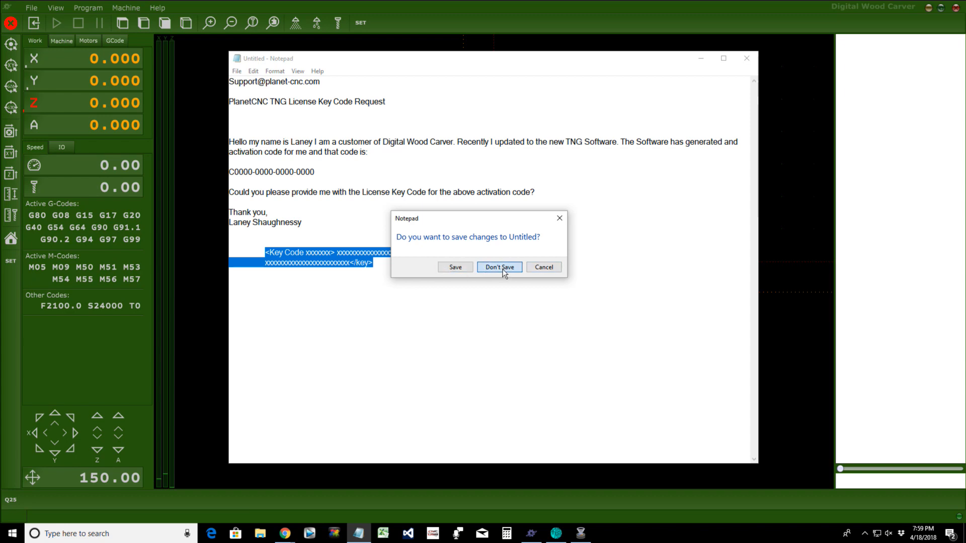
{"action": "left_click", "coordinate": [701, 58]}
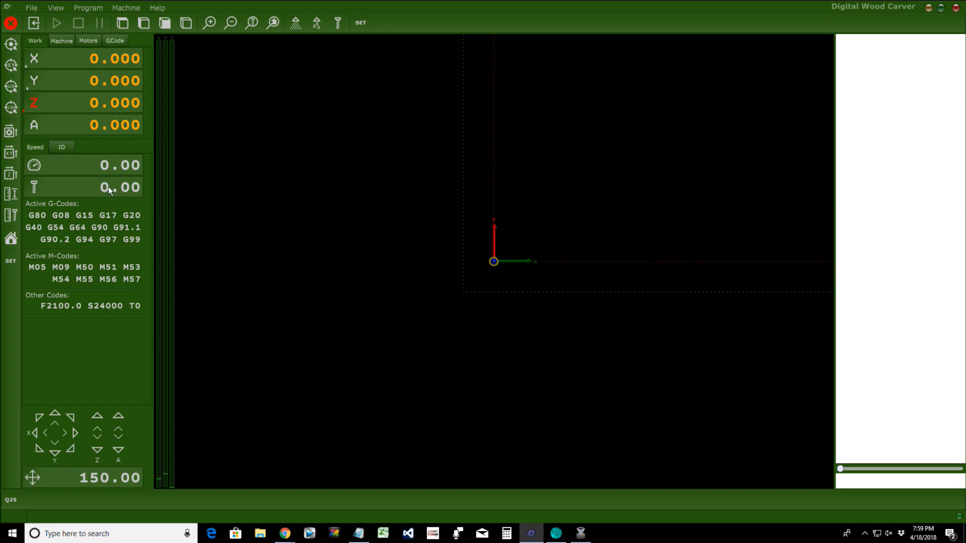
Step: Expand the spindle override controls and start the spindle at 24000
{"action": "left_click", "coordinate": [35, 187]}
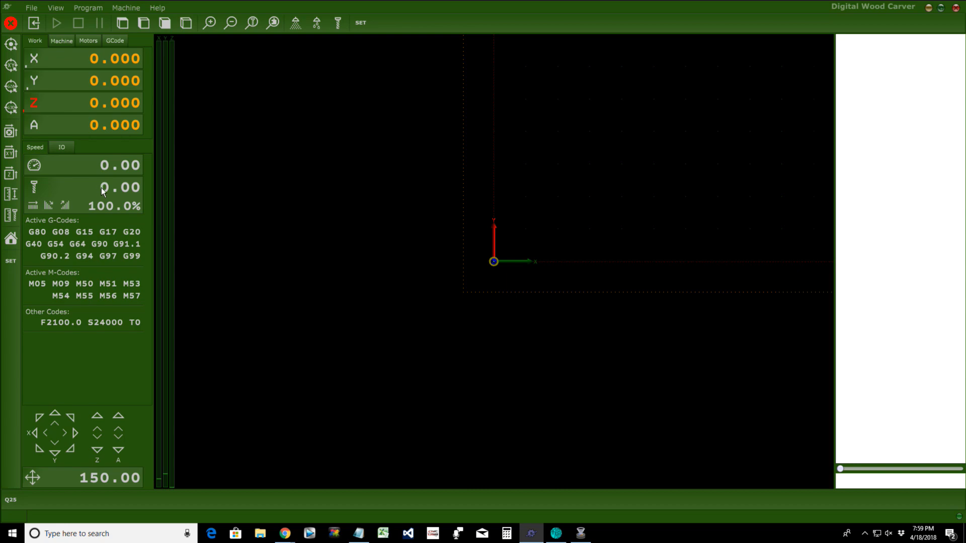
{"action": "left_click", "coordinate": [337, 23]}
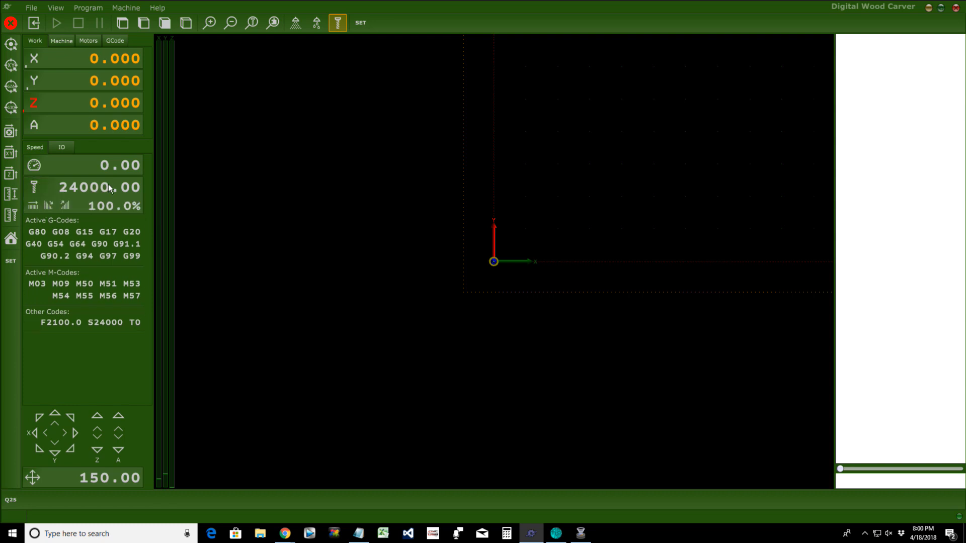
Step: Step the spindle override down to 70%, up to 130%, then back to 100%
{"action": "left_click", "coordinate": [47, 206]}
{"action": "left_click", "coordinate": [48, 205]}
{"action": "left_click", "coordinate": [48, 205]}
{"action": "left_click", "coordinate": [65, 205]}
{"action": "left_click", "coordinate": [65, 205]}
{"action": "left_click", "coordinate": [65, 205]}
{"action": "left_click", "coordinate": [48, 206]}
{"action": "left_click", "coordinate": [65, 205]}
{"action": "left_click", "coordinate": [65, 205]}
{"action": "left_click", "coordinate": [65, 204]}
{"action": "left_click", "coordinate": [44, 204]}
{"action": "left_click", "coordinate": [45, 204]}
{"action": "left_click", "coordinate": [44, 204]}
Step: Nudge the spindle override between 90% and 110%, show feed override, and stop the spindle
{"action": "left_click", "coordinate": [49, 206]}
{"action": "left_click", "coordinate": [65, 205]}
{"action": "left_click", "coordinate": [65, 206]}
{"action": "left_click", "coordinate": [53, 207]}
{"action": "left_click", "coordinate": [52, 207]}
{"action": "left_click", "coordinate": [68, 208]}
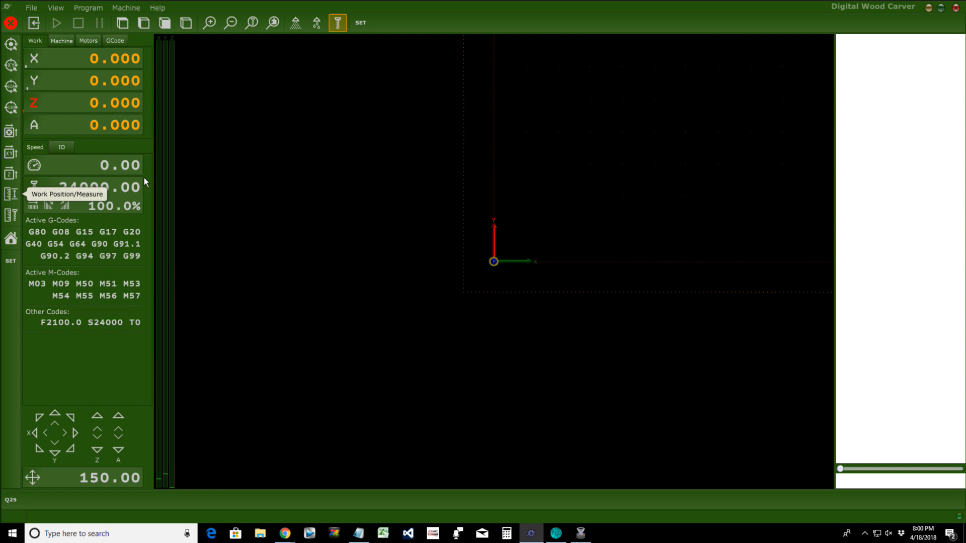
{"action": "left_click", "coordinate": [34, 165]}
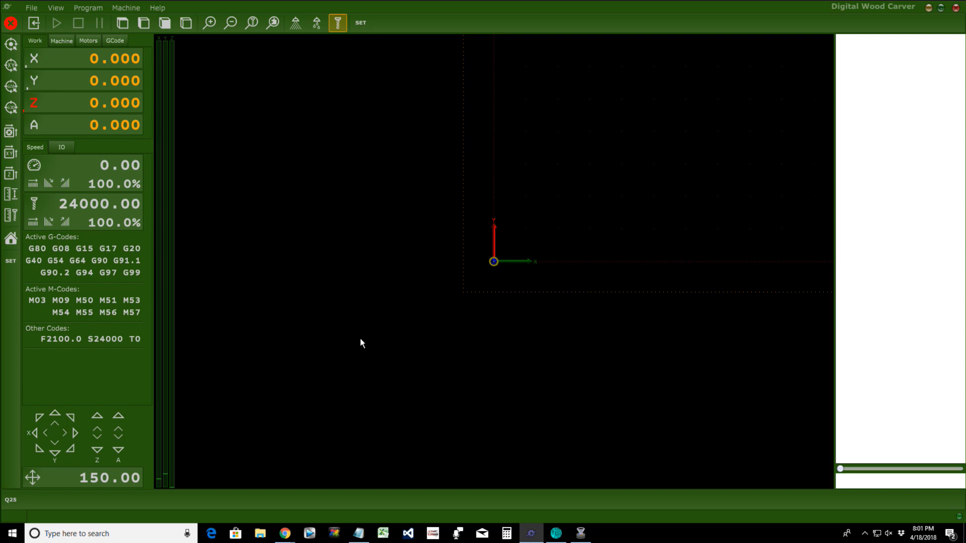
{"action": "left_click", "coordinate": [338, 23]}
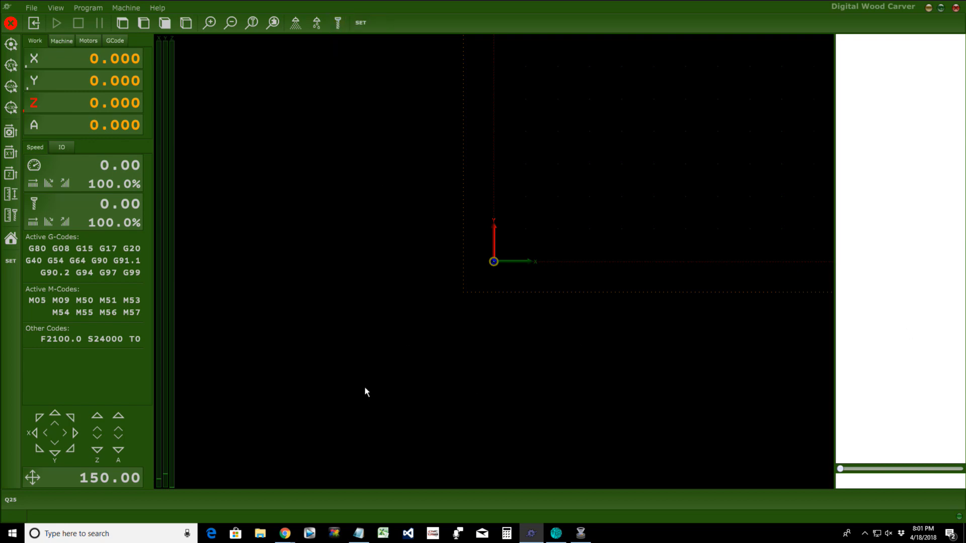
Step: Write 'Setting Custom Features - Name Our File UD6' in a new Notepad note, then minimize it
{"action": "left_click", "coordinate": [358, 533]}
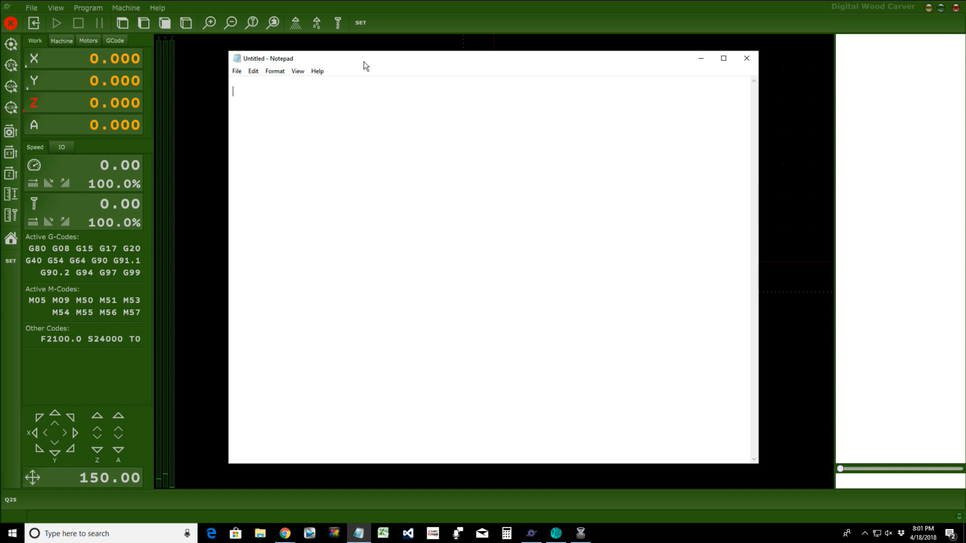
{"action": "type", "text": "Setting Custome"}
{"action": "key", "text": "BackSpace"}
{"action": "key", "text": "BackSpace"}
{"action": "type", "text": "Features "}
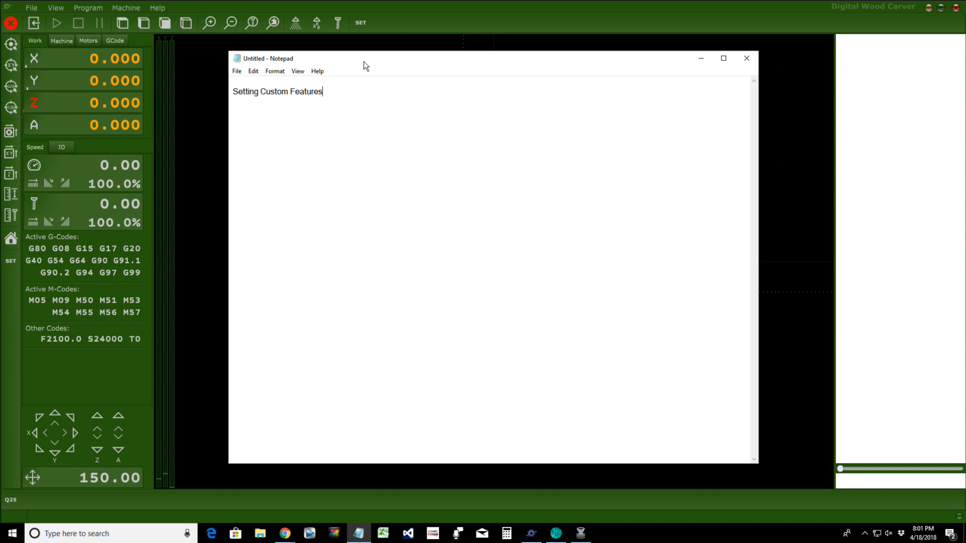
{"action": "type", "text": "- Name Our File UD"}
{"action": "type", "text": "6"}
{"action": "left_click", "coordinate": [701, 59]}
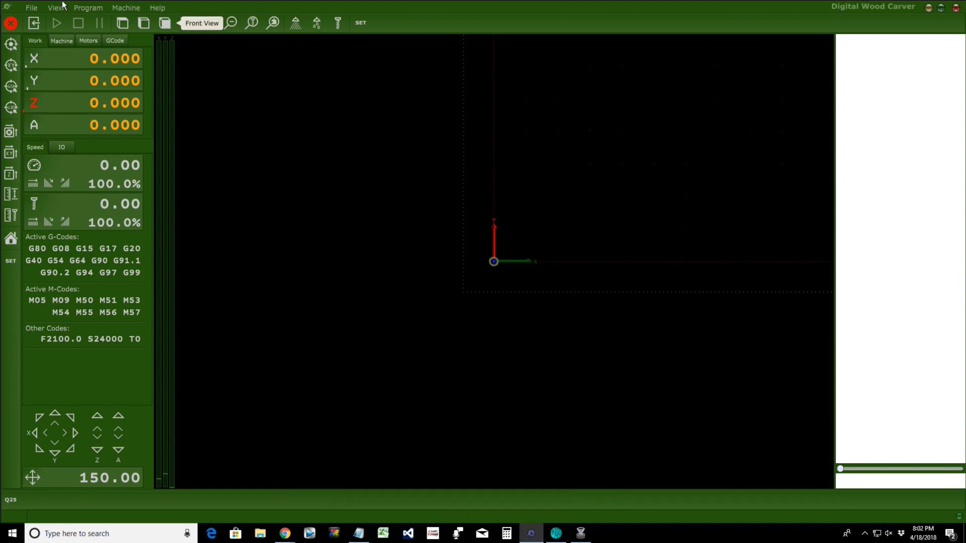
Step: Load QuickSet 0-25 from Machine > User Defined to show its G-code and rectangular toolpath
{"action": "left_click", "coordinate": [126, 8]}
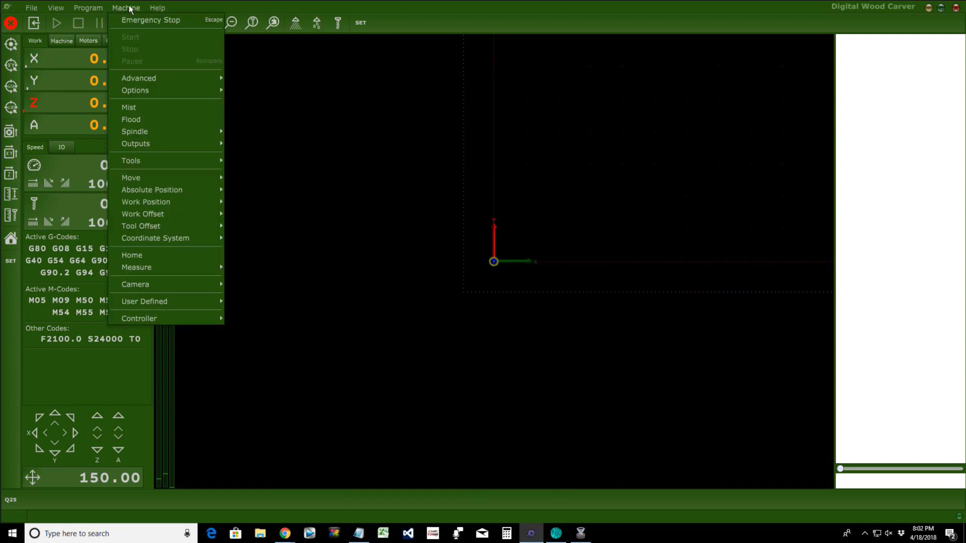
{"action": "mouse_move", "coordinate": [127, 304]}
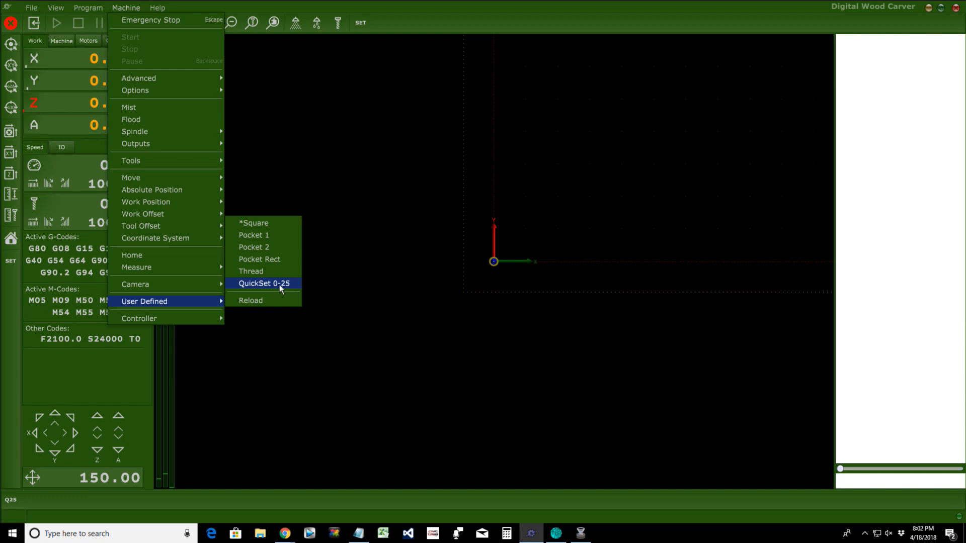
{"action": "left_click", "coordinate": [264, 283]}
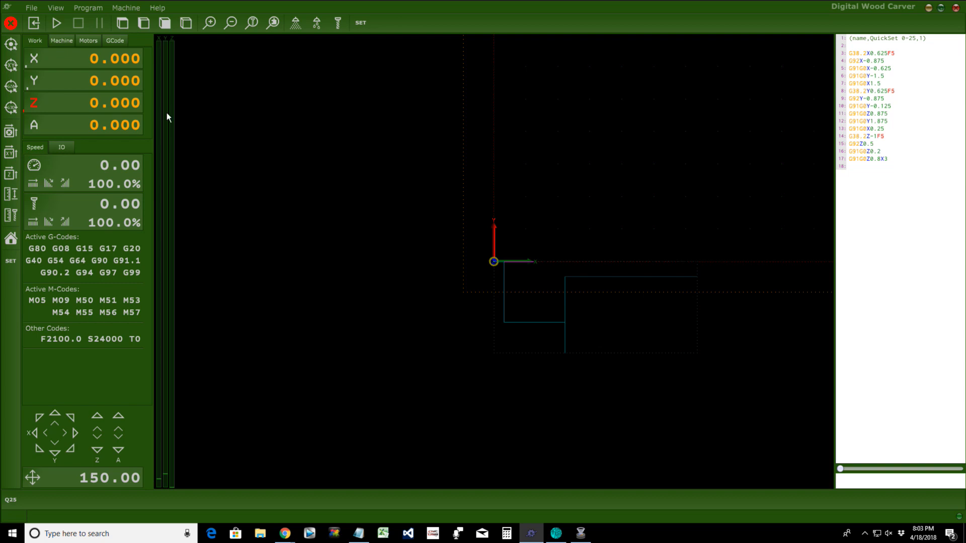
{"action": "left_click", "coordinate": [126, 8]}
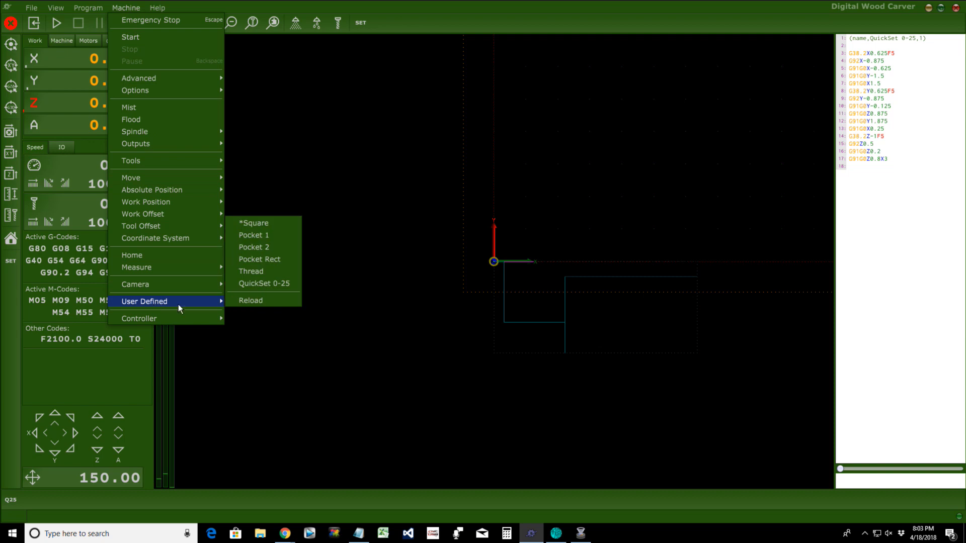
Step: Load the Pocket 1 user-defined program and zoom out to see its spiral toolpath
{"action": "left_click", "coordinate": [267, 235]}
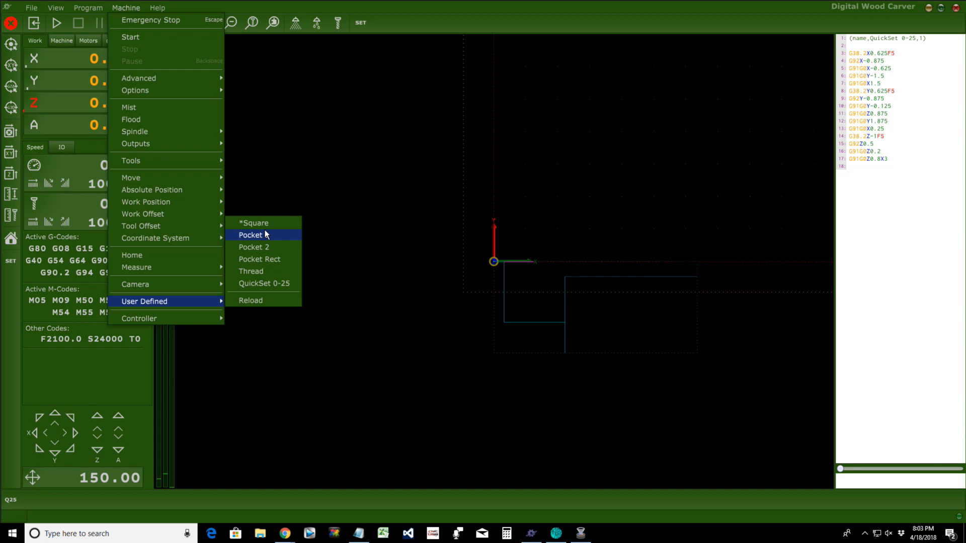
{"action": "left_click", "coordinate": [252, 235]}
{"action": "scroll", "coordinate": [489, 282], "scroll_direction": "down", "scroll_amount": 5}
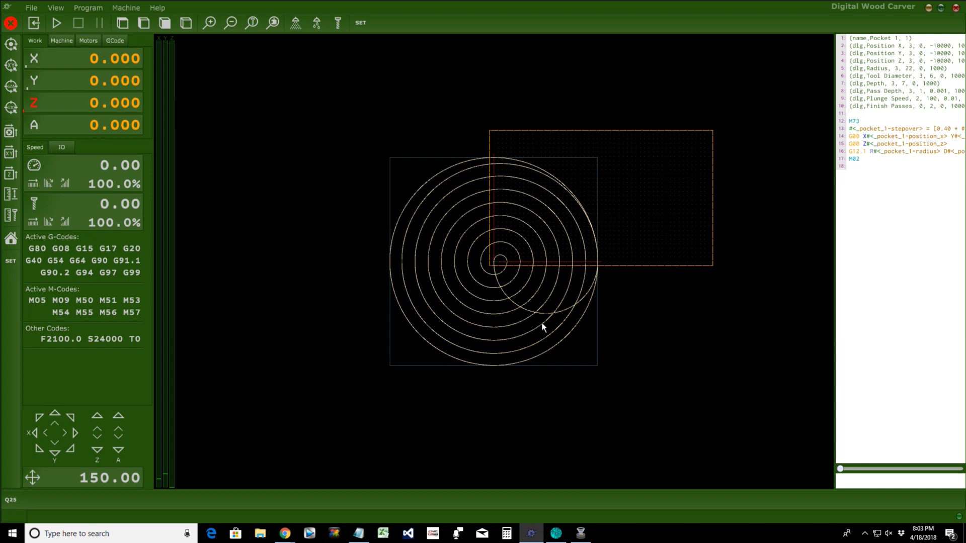
Step: Reload the QuickSet 0-25 program and zoom back in on its toolpath
{"action": "left_click", "coordinate": [132, 7]}
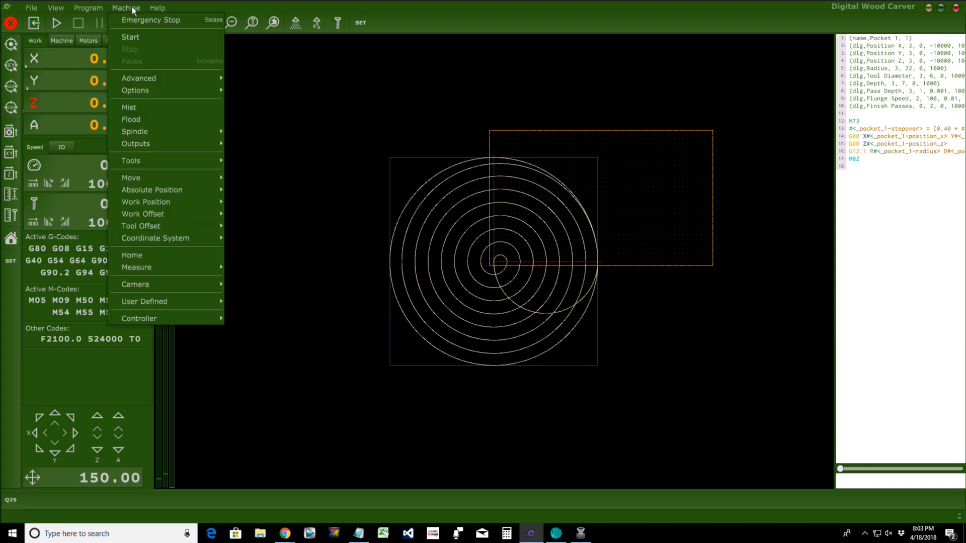
{"action": "mouse_move", "coordinate": [205, 301]}
{"action": "left_click", "coordinate": [276, 284]}
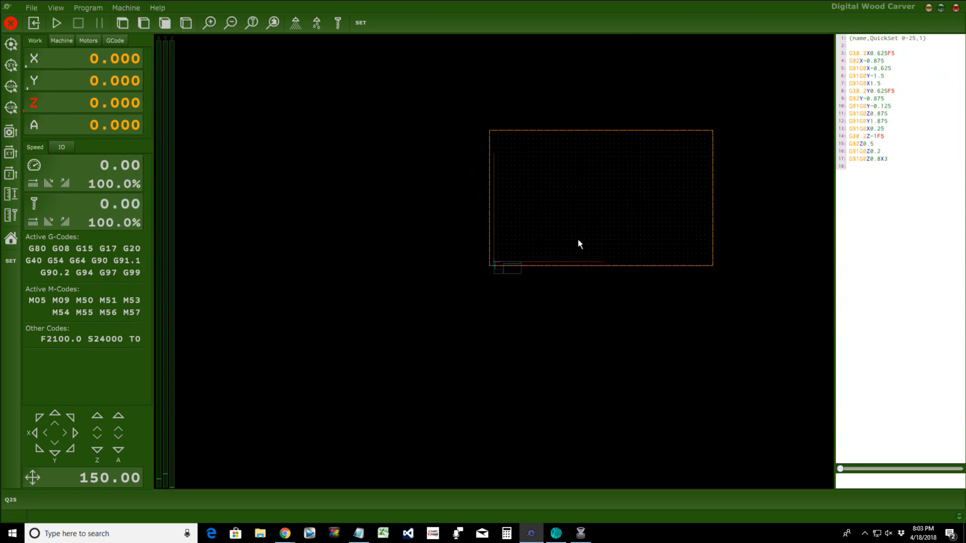
{"action": "scroll", "coordinate": [578, 240], "scroll_direction": "up", "scroll_amount": 5}
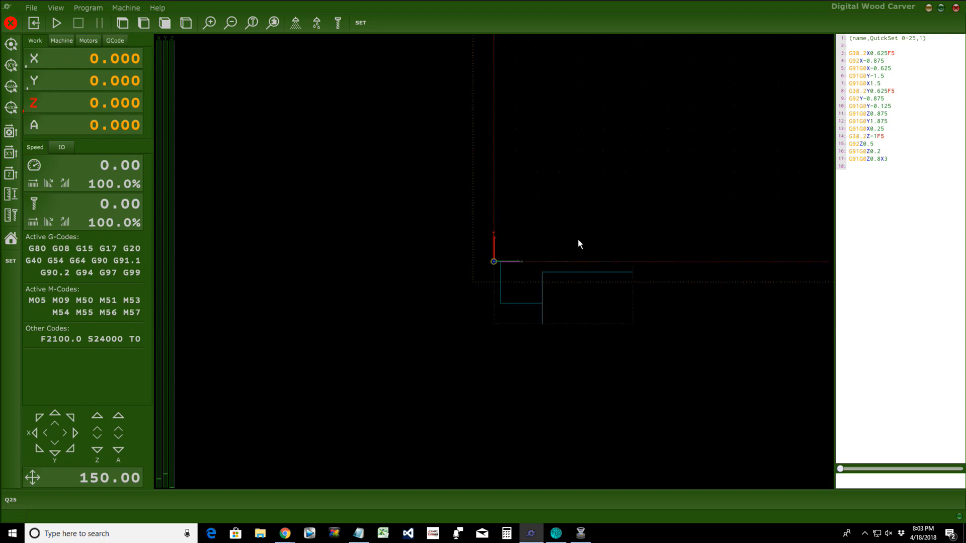
{"action": "scroll", "coordinate": [578, 240], "scroll_direction": "up", "scroll_amount": 1}
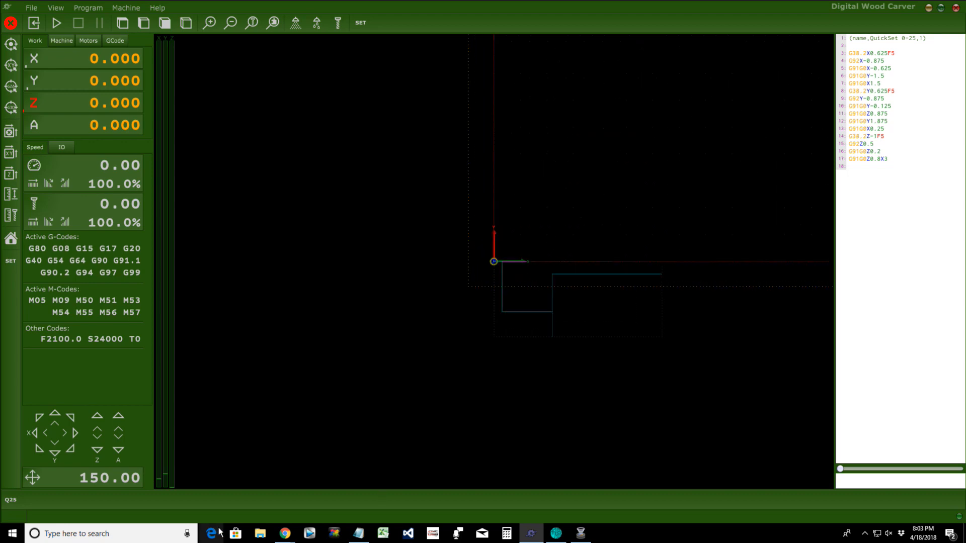
Step: Open a new blank Notepad window and start Save As into the TNG Custom Files folder
{"action": "left_click", "coordinate": [359, 538]}
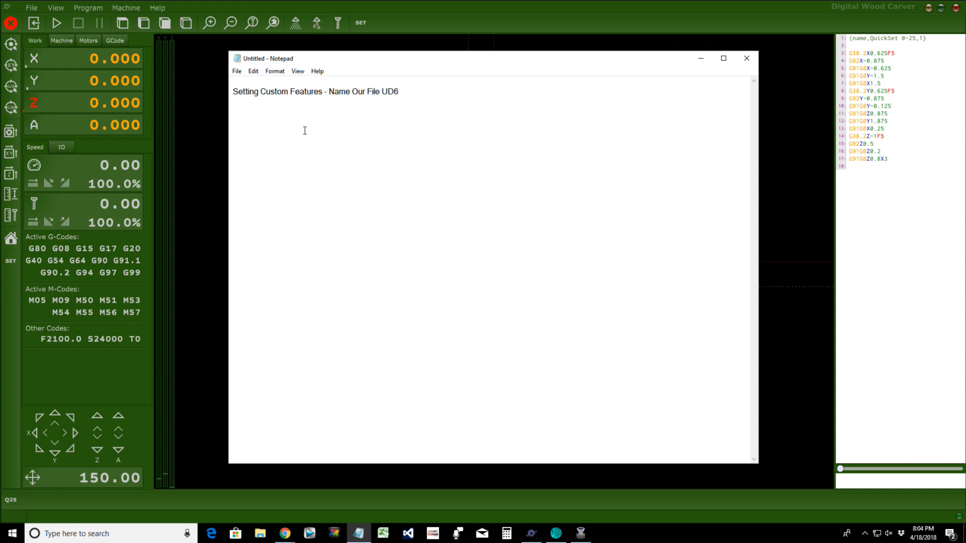
{"action": "left_click_drag", "start_coordinate": [381, 91], "coordinate": [412, 93]}
{"action": "mouse_move", "coordinate": [365, 538]}
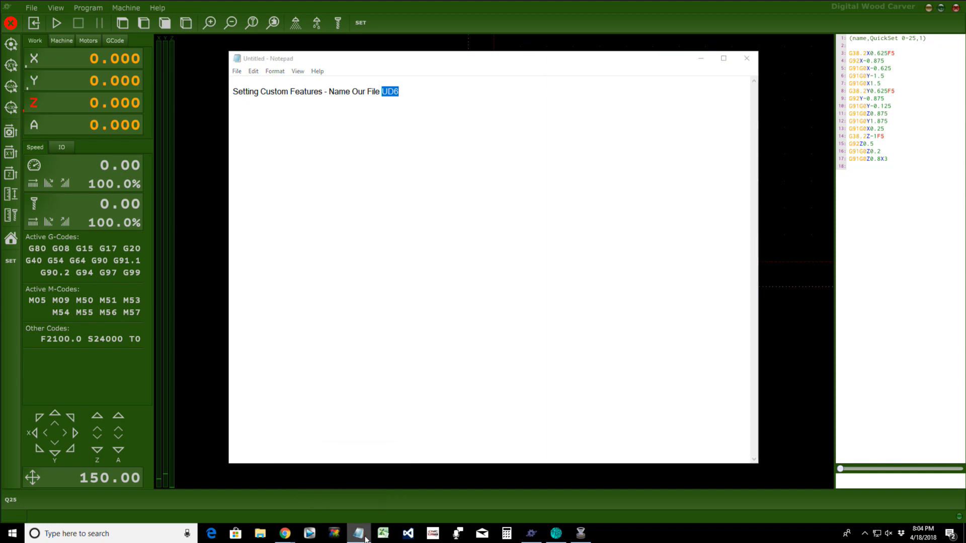
{"action": "right_click", "coordinate": [358, 537]}
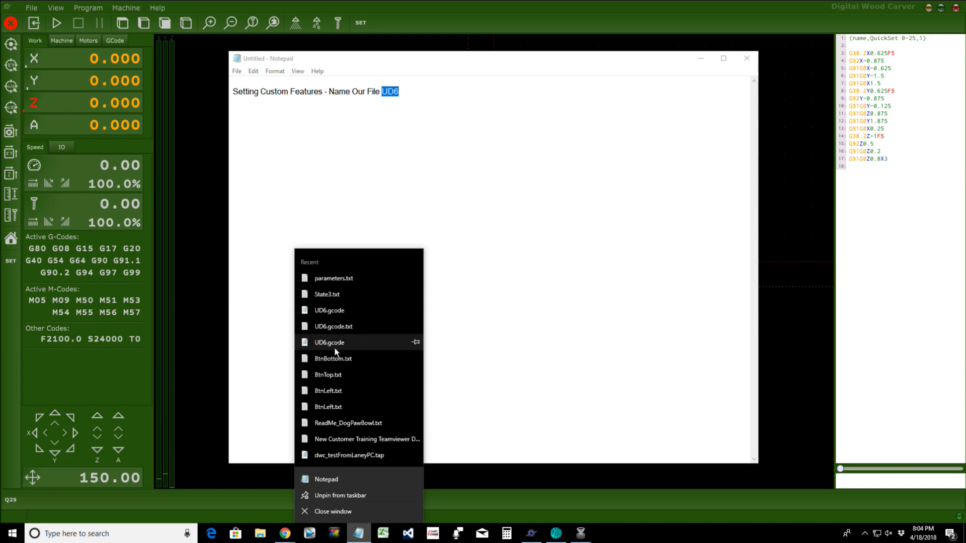
{"action": "left_click", "coordinate": [339, 479]}
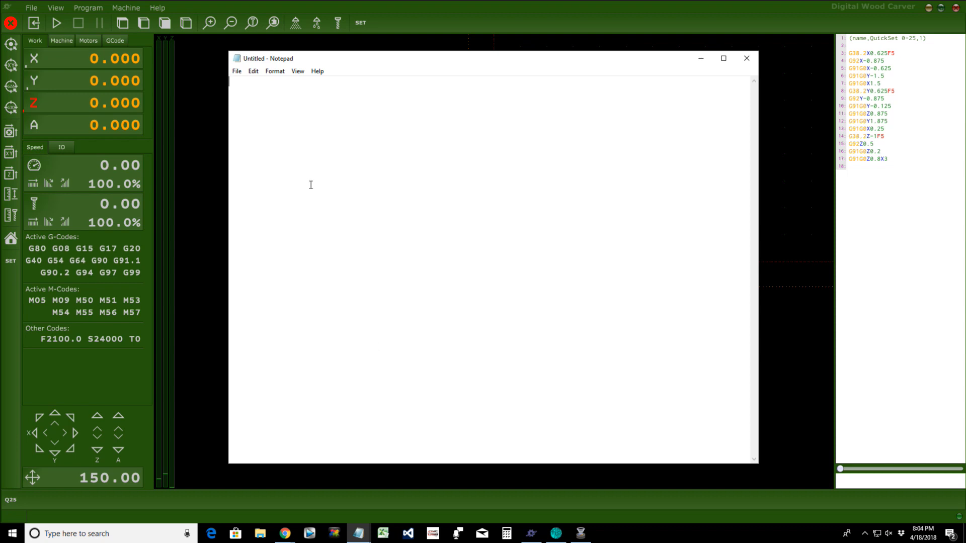
{"action": "left_click", "coordinate": [238, 72]}
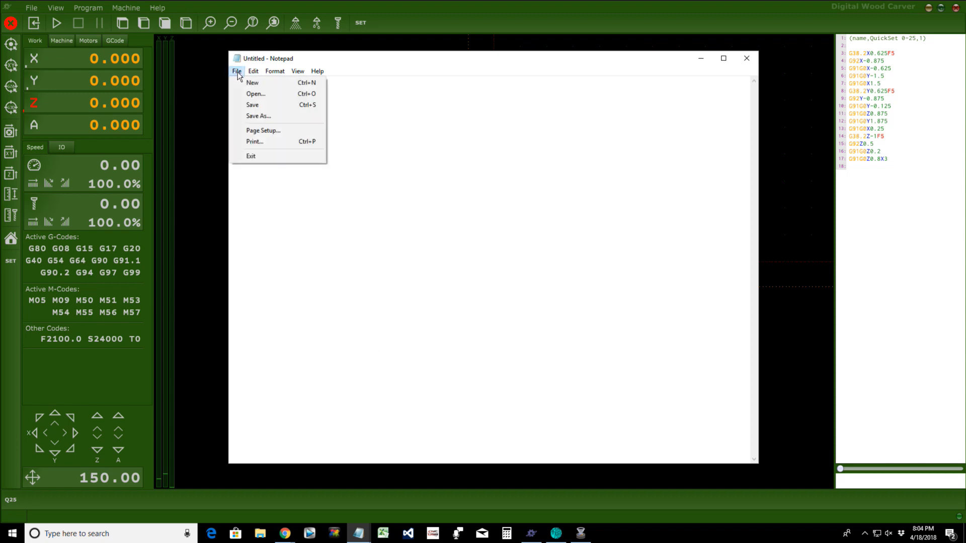
{"action": "left_click", "coordinate": [243, 114]}
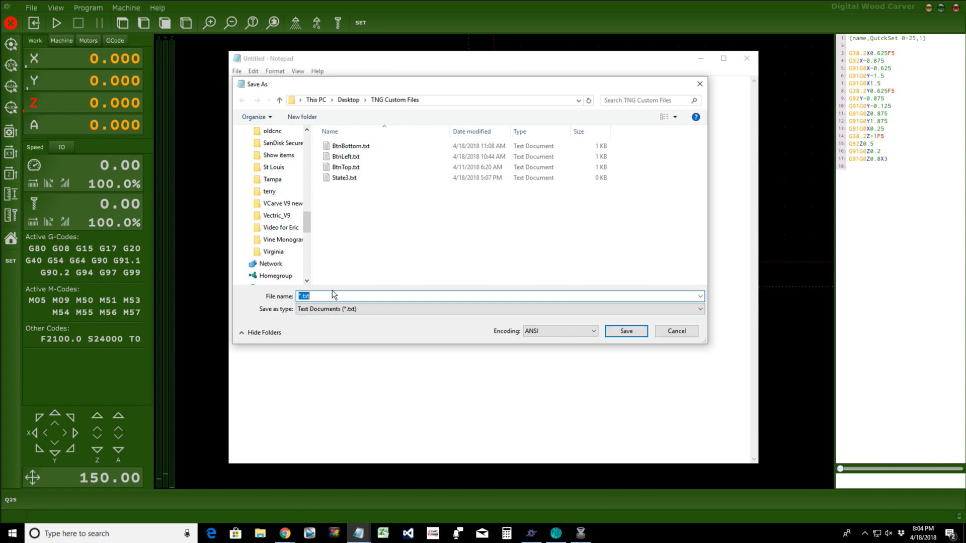
Step: Enter UD7.gcode as the file name and set the save type to All Files (*.*)
{"action": "type", "text": "U"}
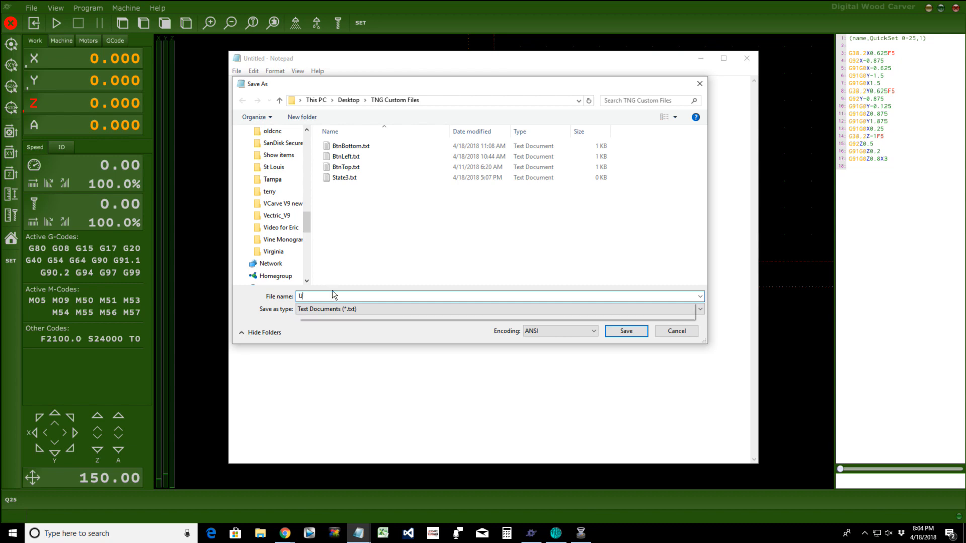
{"action": "type", "text": "D^"}
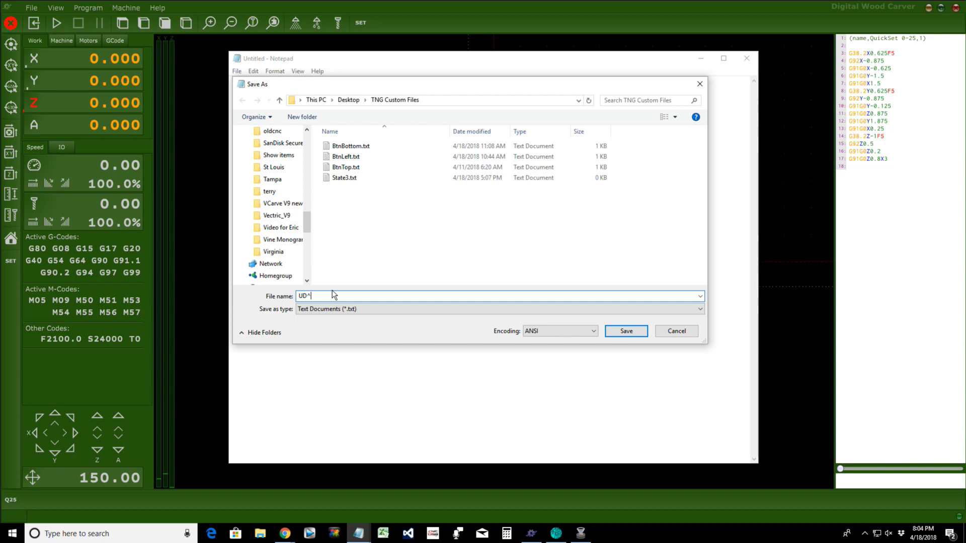
{"action": "key", "text": "BackSpace"}
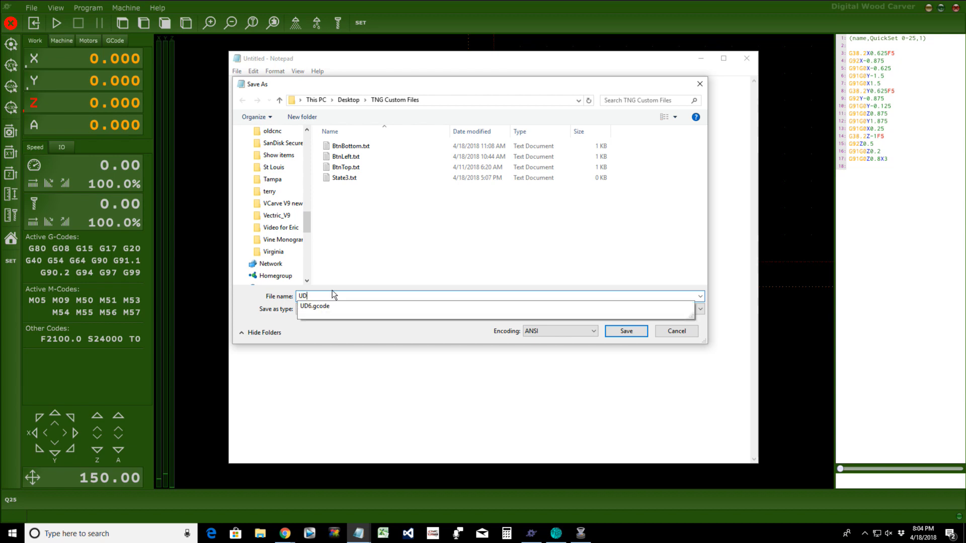
{"action": "type", "text": "6"}
{"action": "left_click", "coordinate": [318, 328]}
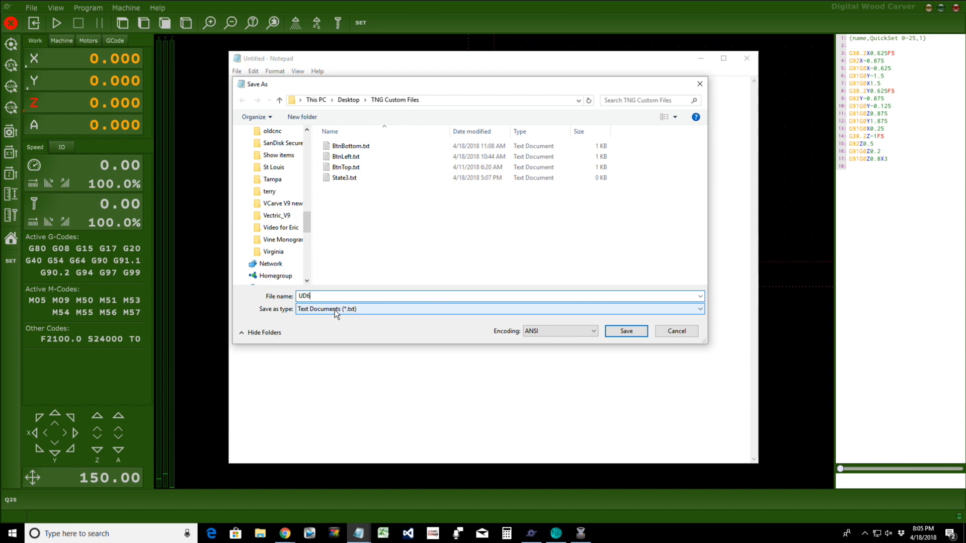
{"action": "left_click", "coordinate": [334, 309]}
{"action": "left_click", "coordinate": [322, 326]}
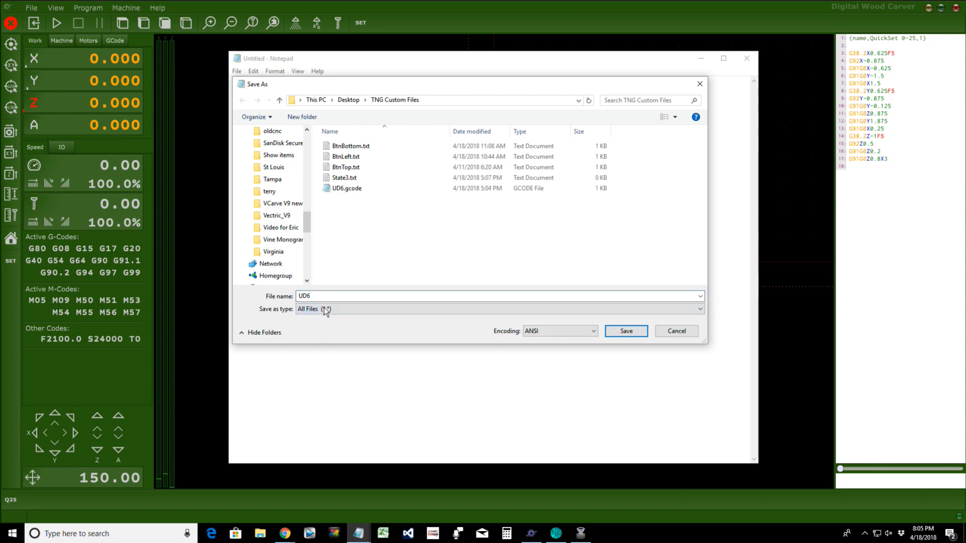
{"action": "left_click", "coordinate": [323, 296]}
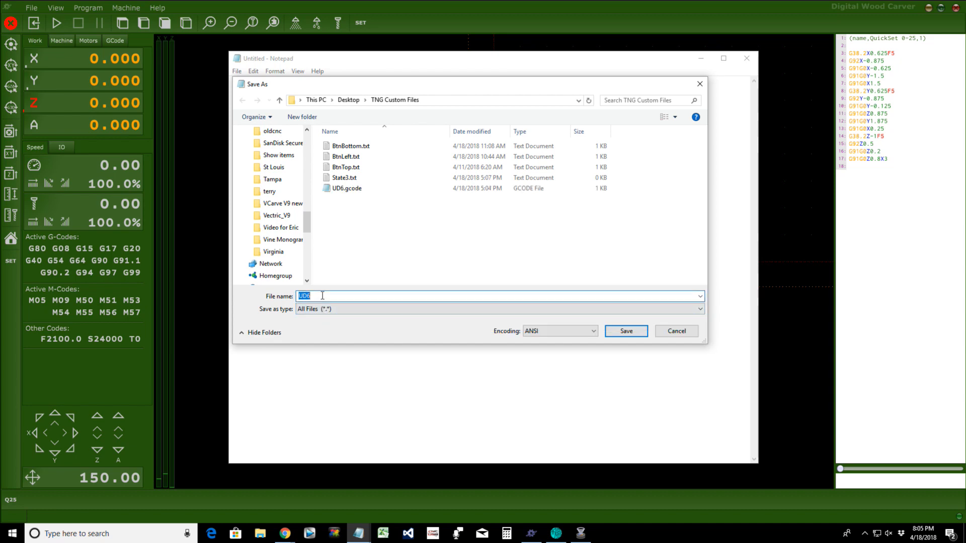
{"action": "type", "text": ".G"}
{"action": "key", "text": "BackSpace"}
{"action": "key", "text": "BackSpace"}
{"action": "type", "text": "UD"}
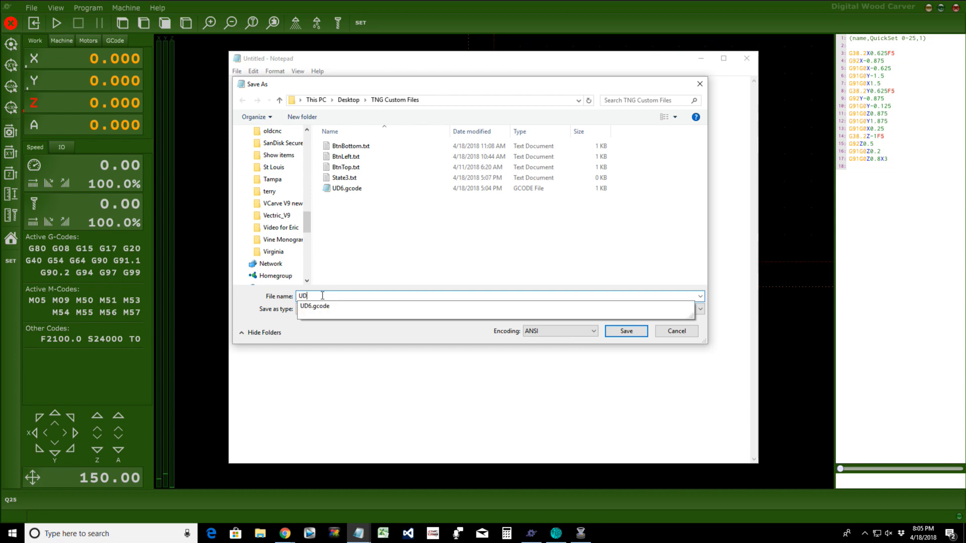
{"action": "type", "text": "7"}
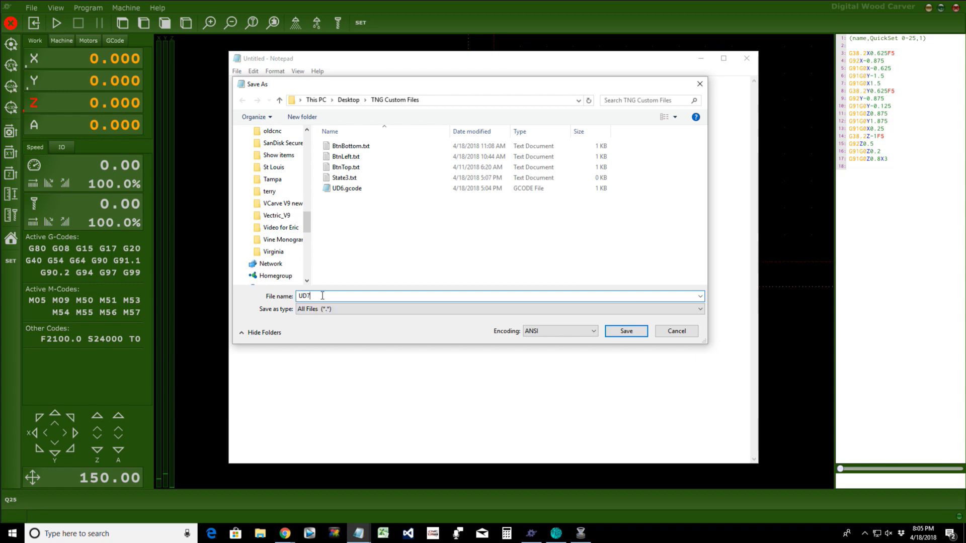
{"action": "type", "text": ".gcode"}
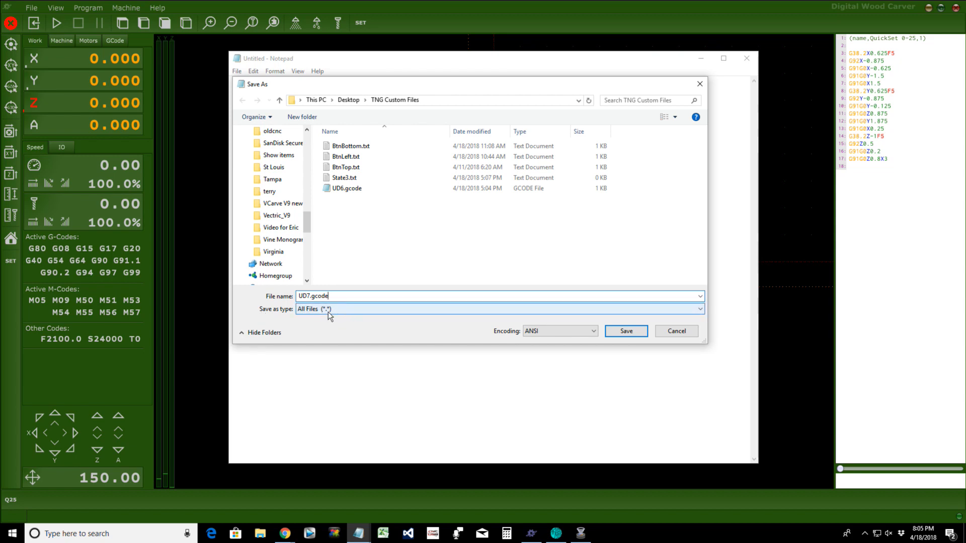
Step: Save as UD7.gcode and type the header (name,Quickset 0-5,1) on the first line
{"action": "left_click", "coordinate": [625, 332]}
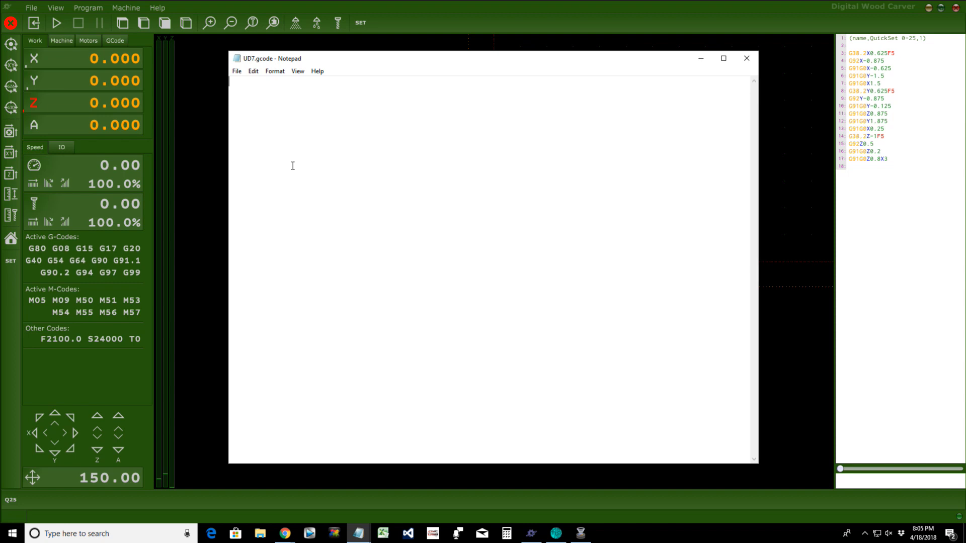
{"action": "type", "text": "("}
{"action": "type", "text": "name,"}
{"action": "type", "text": "Quickset"}
{"action": "type", "text": "0-5"}
{"action": "type", "text": ","}
{"action": "type", "text": "0"}
{"action": "key", "text": "BackSpace"}
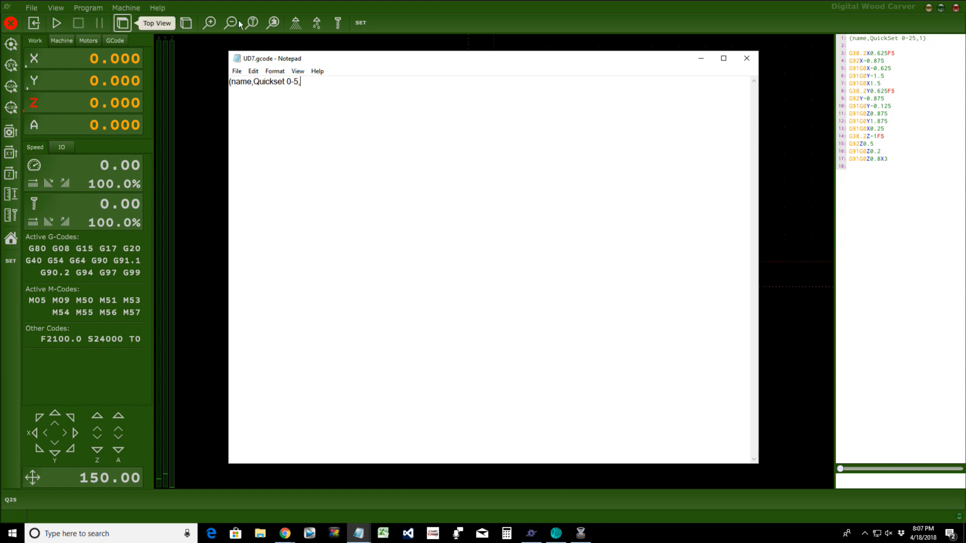
{"action": "type", "text": "1"}
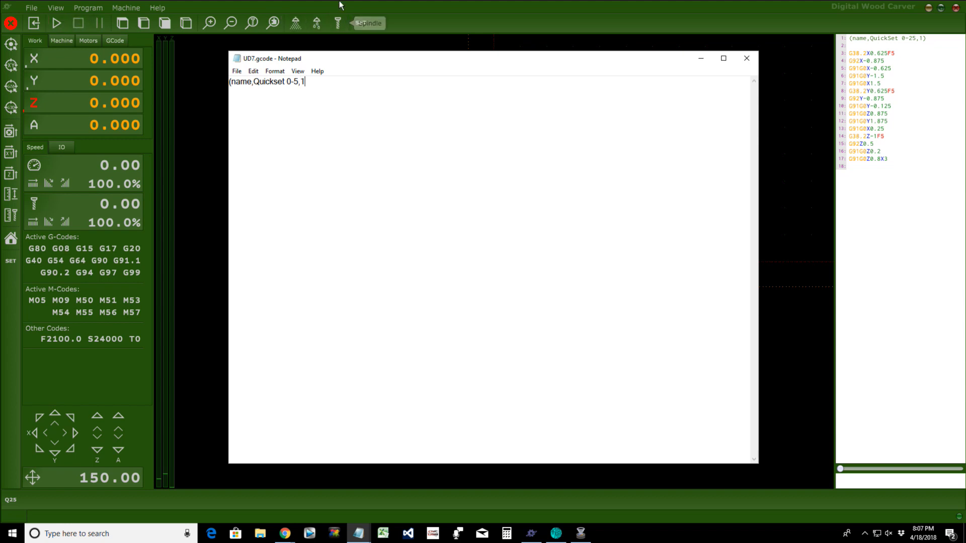
{"action": "key", "text": "BackSpace"}
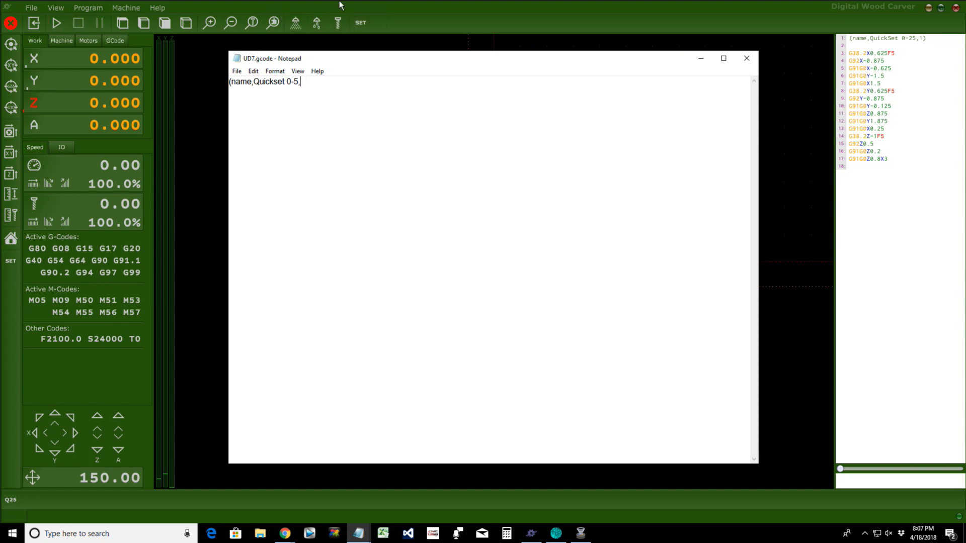
{"action": "type", "text": "0"}
{"action": "key", "text": "BackSpace"}
{"action": "type", "text": "1"}
{"action": "type", "text": ")"}
Step: Launch the DWC Quickset G-Code Generator, center it over Notepad, and select the 0.25 diameter
{"action": "left_click", "coordinate": [4, 532]}
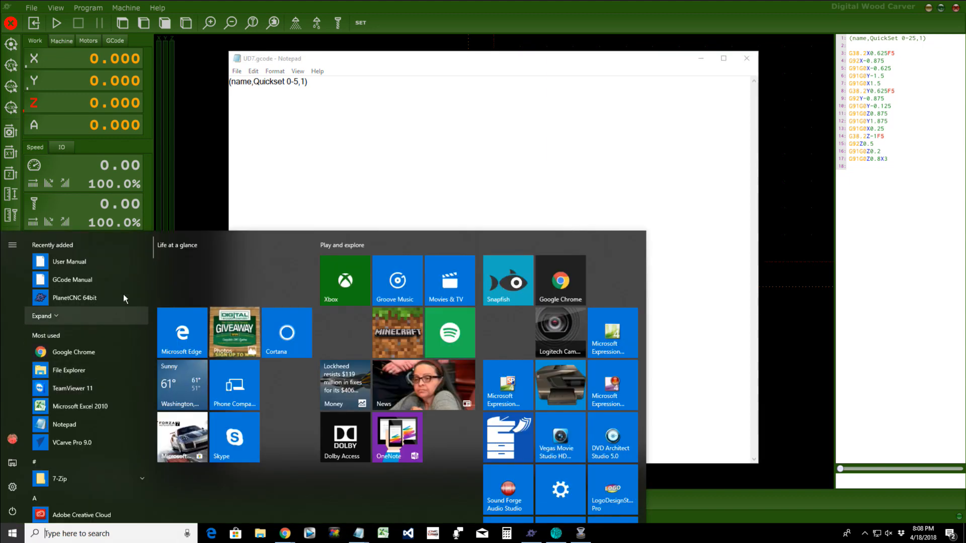
{"action": "left_click_drag", "start_coordinate": [153, 253], "coordinate": [152, 317]}
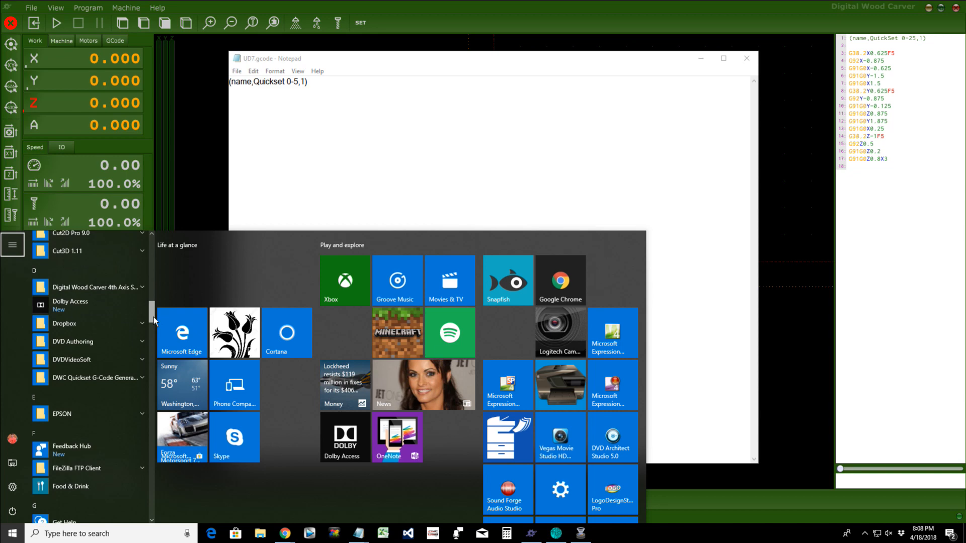
{"action": "left_click", "coordinate": [107, 378]}
{"action": "left_click", "coordinate": [71, 390]}
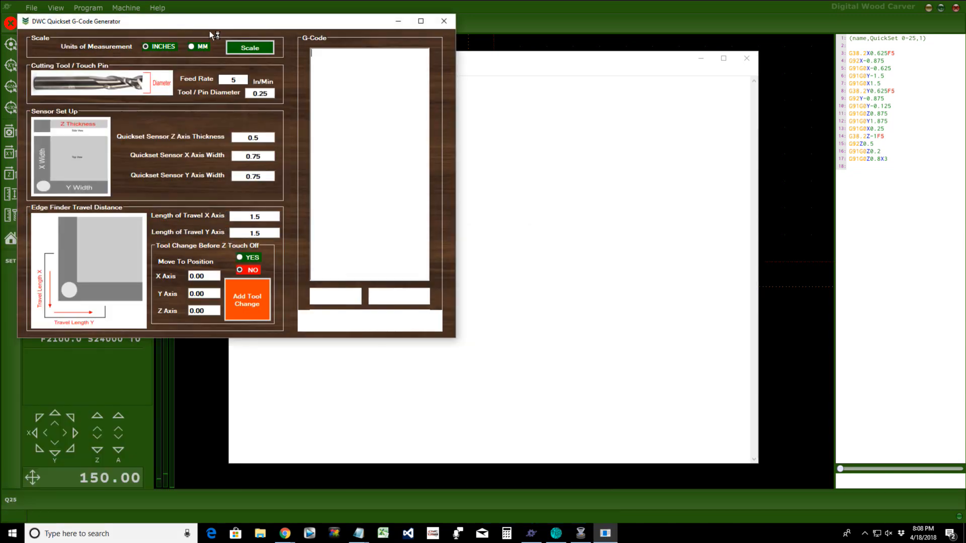
{"action": "left_click_drag", "start_coordinate": [209, 23], "coordinate": [430, 86]}
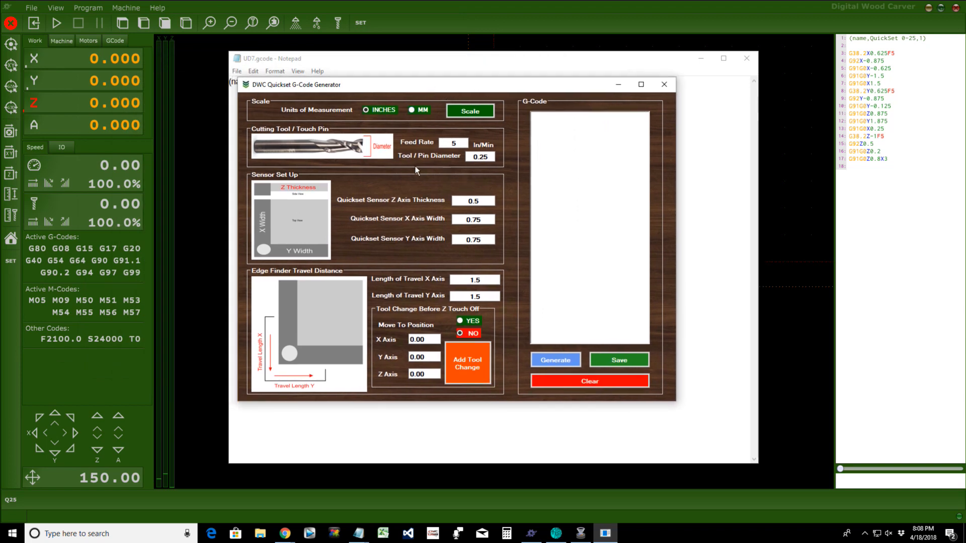
{"action": "left_click_drag", "start_coordinate": [493, 157], "coordinate": [454, 159]}
Step: Set the tool/pin diameter to .5, generate the touch-off G-code, and select its lines
{"action": "type", "text": ".5"}
{"action": "left_click", "coordinate": [556, 360]}
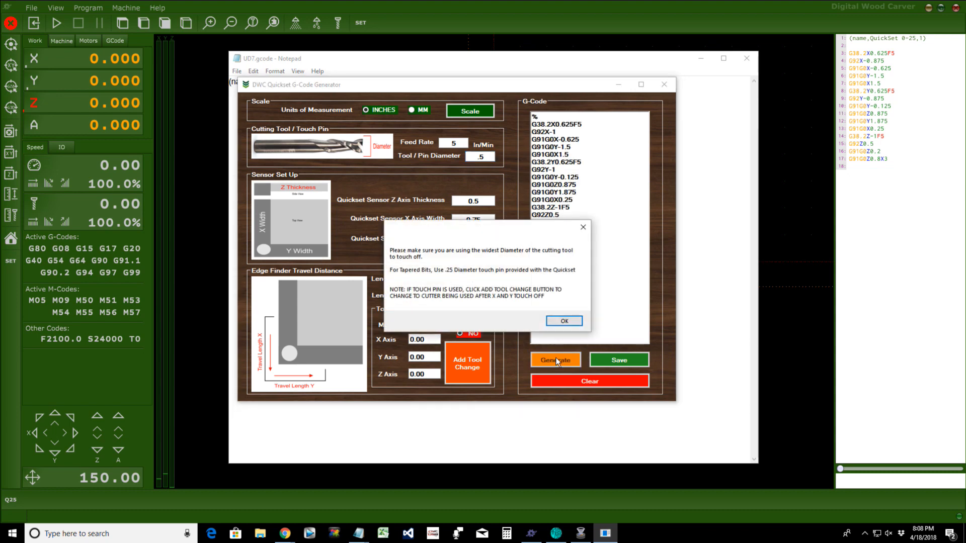
{"action": "left_click", "coordinate": [563, 321]}
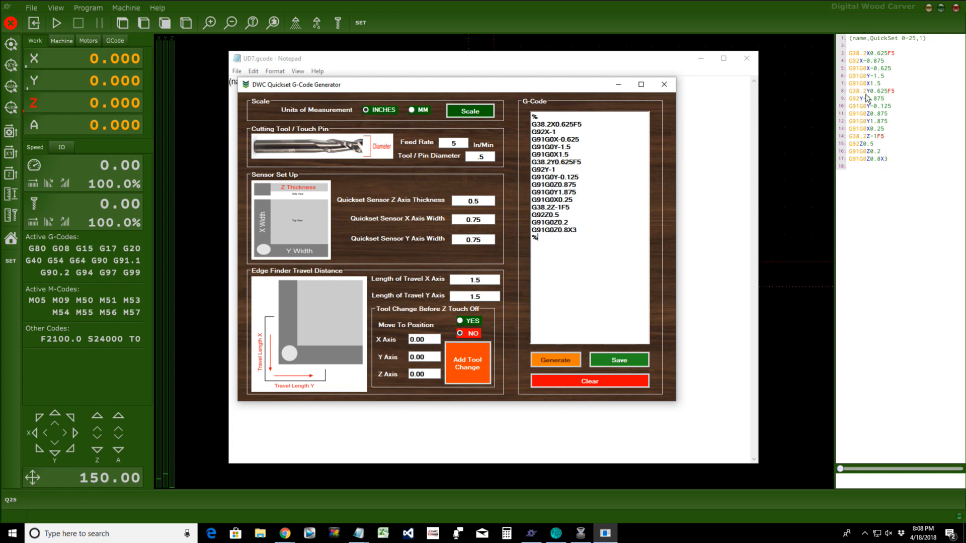
{"action": "double_click", "coordinate": [545, 116]}
{"action": "double_click", "coordinate": [543, 237]}
{"action": "left_click_drag", "start_coordinate": [533, 125], "coordinate": [589, 229]}
{"action": "key", "text": "ctrl+c"}
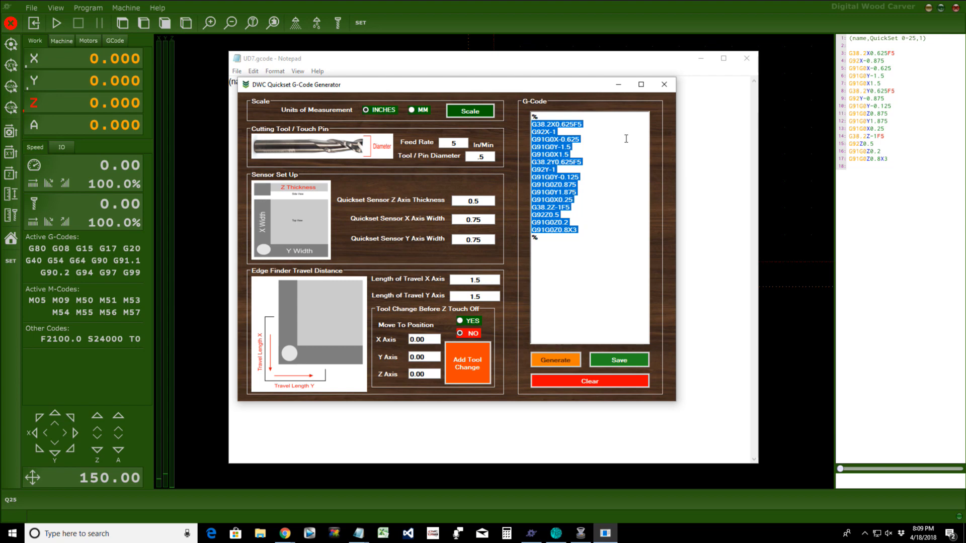
Step: Undo the misplaced G-code paste and change the header's trailing 0 to 1)
{"action": "left_click", "coordinate": [619, 84]}
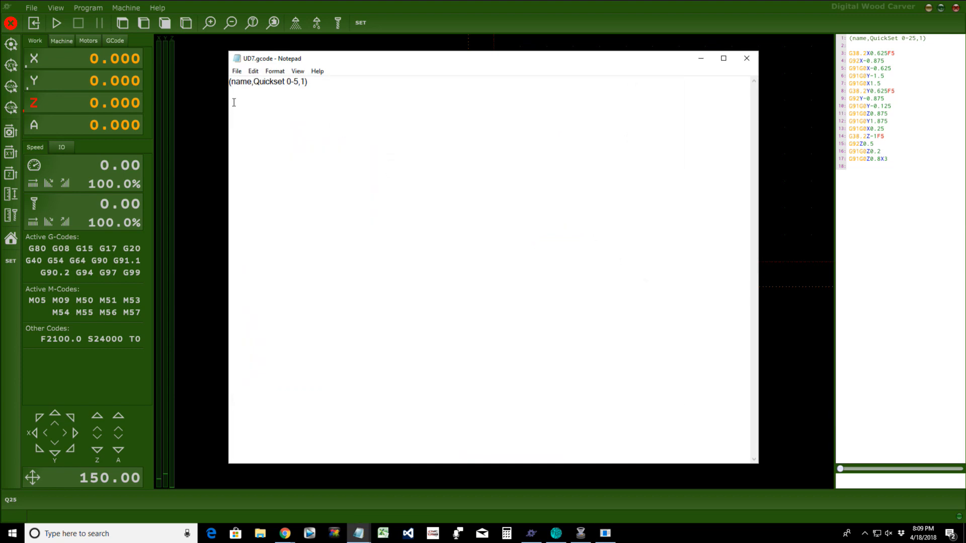
{"action": "key", "text": "ctrl+v"}
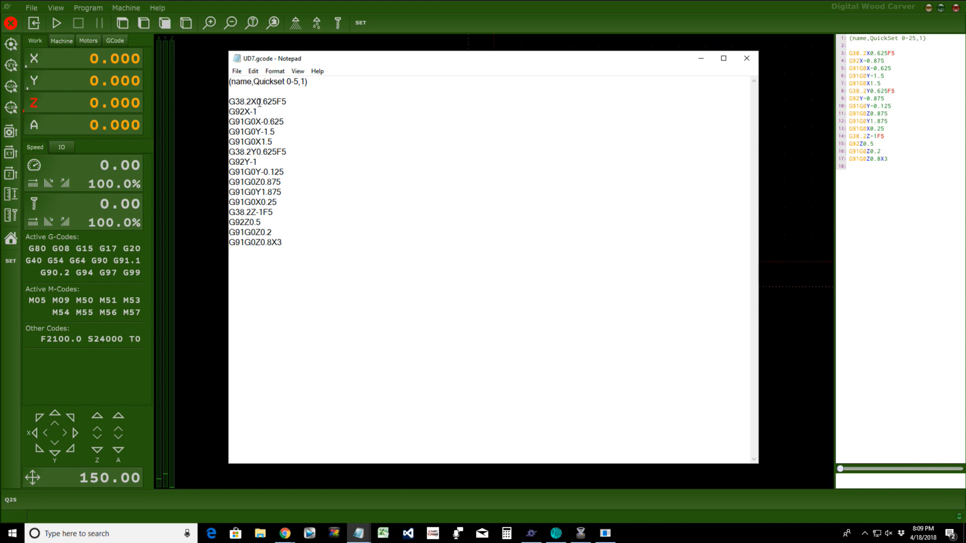
{"action": "left_click", "coordinate": [255, 72]}
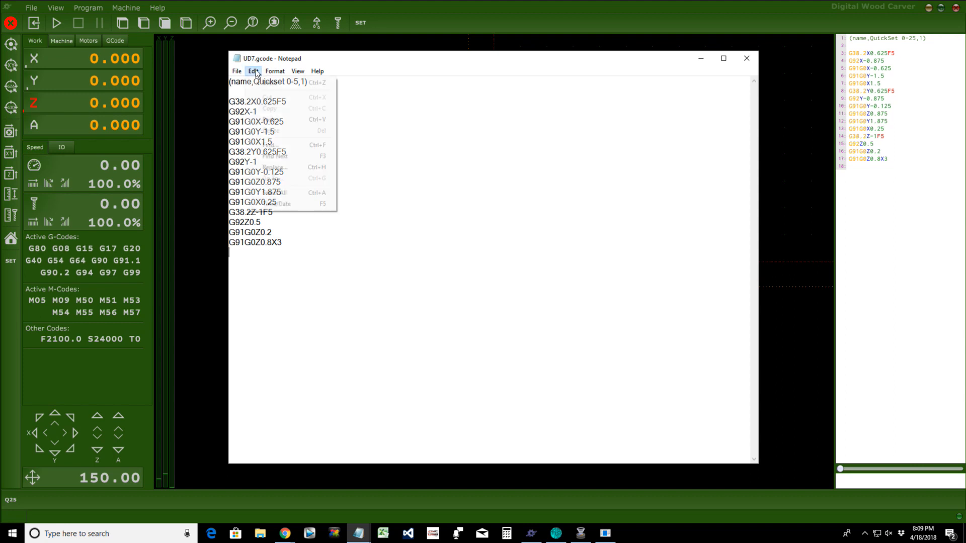
{"action": "left_click", "coordinate": [268, 82]}
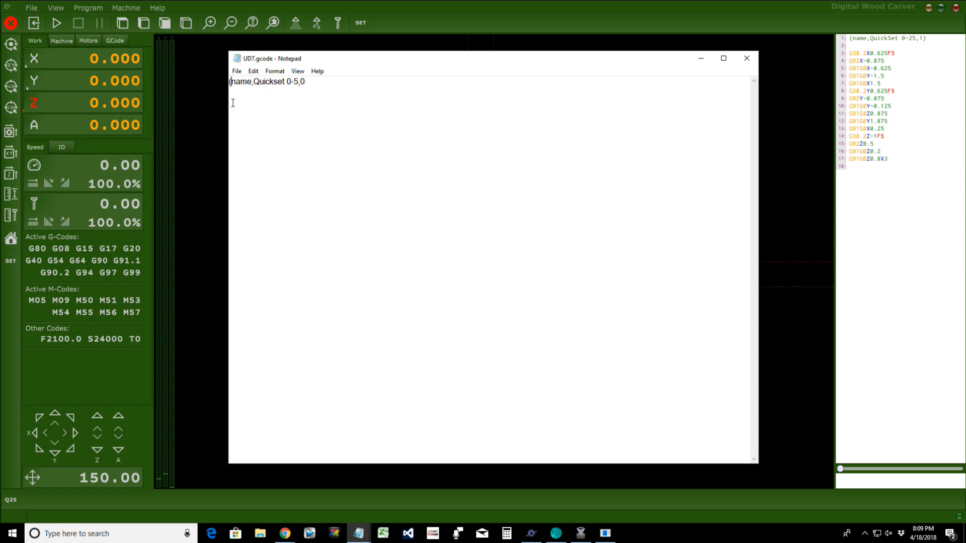
{"action": "left_click", "coordinate": [312, 83]}
{"action": "key", "text": "BackSpace"}
{"action": "type", "text": "1)"}
Step: Paste the G-code lines on line 2 beneath the header and select them
{"action": "right_click", "coordinate": [234, 101]}
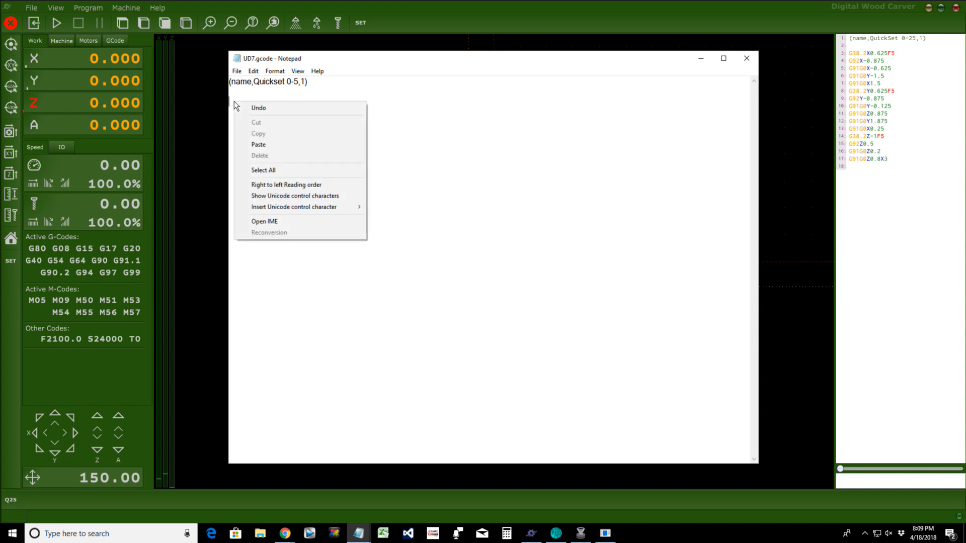
{"action": "left_click", "coordinate": [257, 144]}
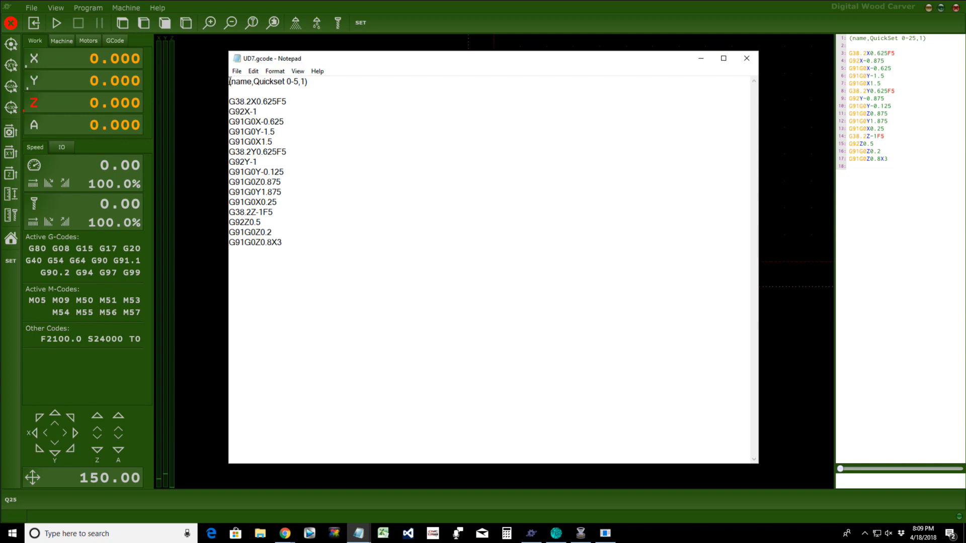
{"action": "left_click_drag", "start_coordinate": [229, 82], "coordinate": [328, 81]}
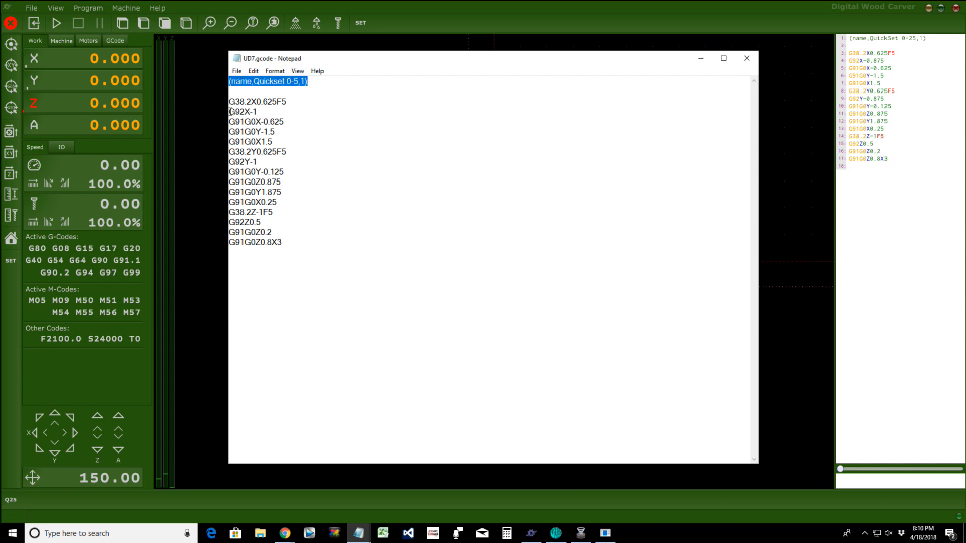
{"action": "left_click_drag", "start_coordinate": [229, 101], "coordinate": [293, 250]}
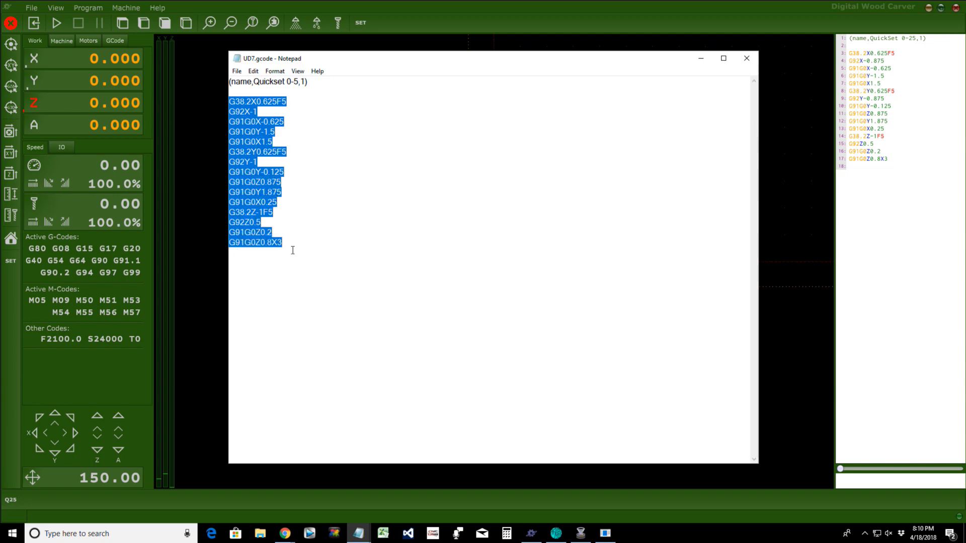
{"action": "left_click", "coordinate": [236, 71]}
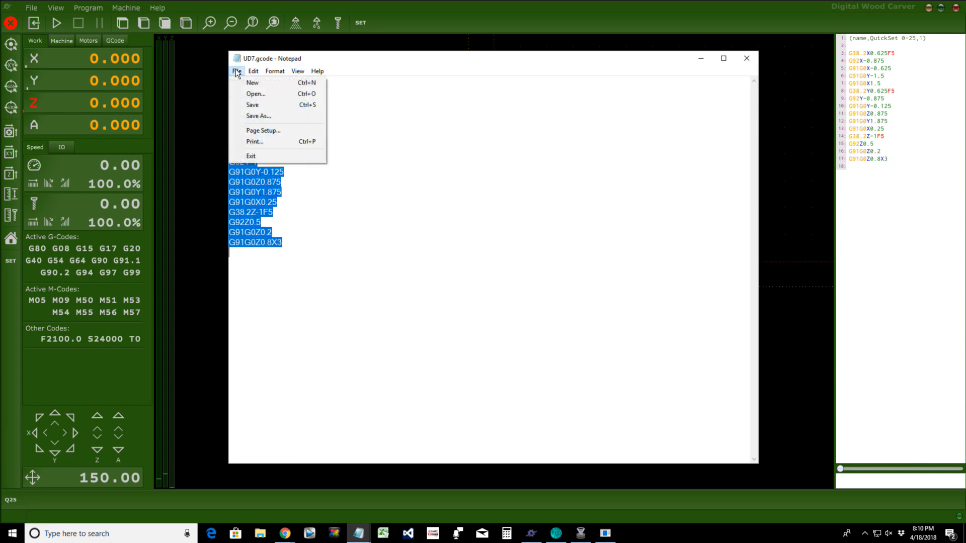
{"action": "left_click", "coordinate": [249, 103]}
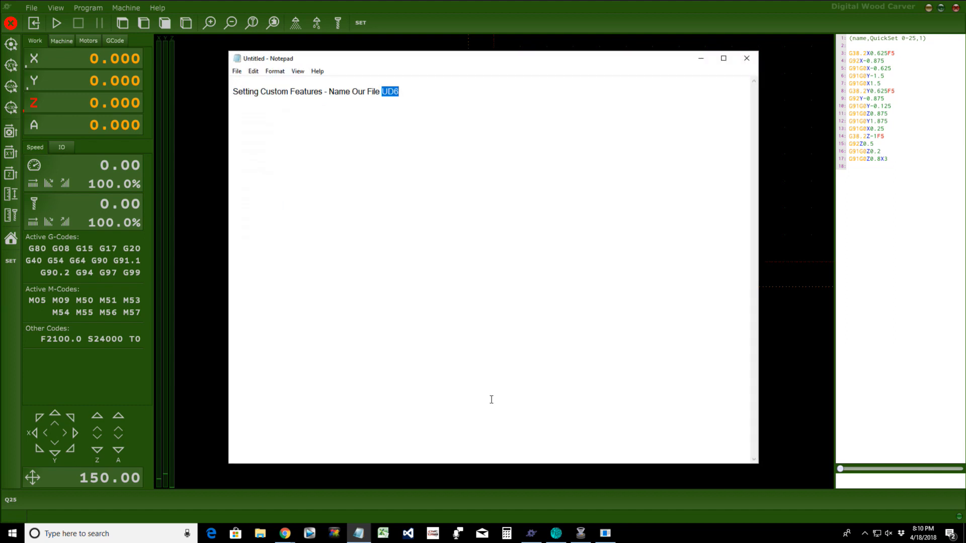
Step: Rewrite line two as 'File Name UD6 UD7 UD8 .gcode (Set the file type as "all Files")'
{"action": "left_click", "coordinate": [404, 93]}
{"action": "key", "text": "Return"}
{"action": "left_click", "coordinate": [329, 92]}
{"action": "key", "text": "Return"}
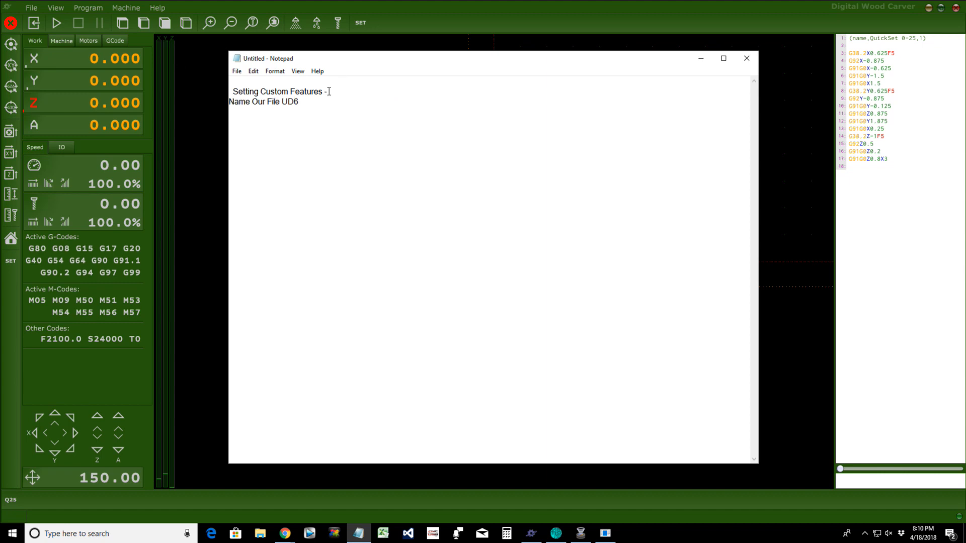
{"action": "type", "text": "File Name"}
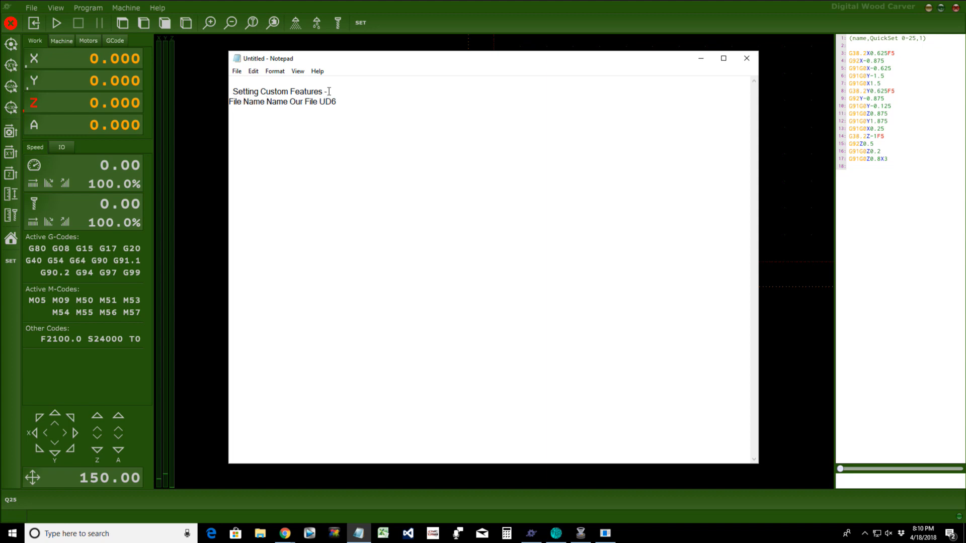
{"action": "key", "text": "Delete"}
{"action": "key", "text": "Delete"}
{"action": "key", "text": "Delete"}
{"action": "key", "text": "Delete"}
{"action": "key", "text": "Delete"}
{"action": "key", "text": "Delete"}
{"action": "key", "text": "Delete"}
{"action": "key", "text": "Delete"}
{"action": "key", "text": "Delete"}
{"action": "key", "text": "Delete"}
{"action": "key", "text": "Delete"}
{"action": "key", "text": "Delete"}
{"action": "key", "text": "Delete"}
{"action": "key", "text": "Delete"}
{"action": "left_click", "coordinate": [323, 101]}
{"action": "type", "text": "UD7 UD8"}
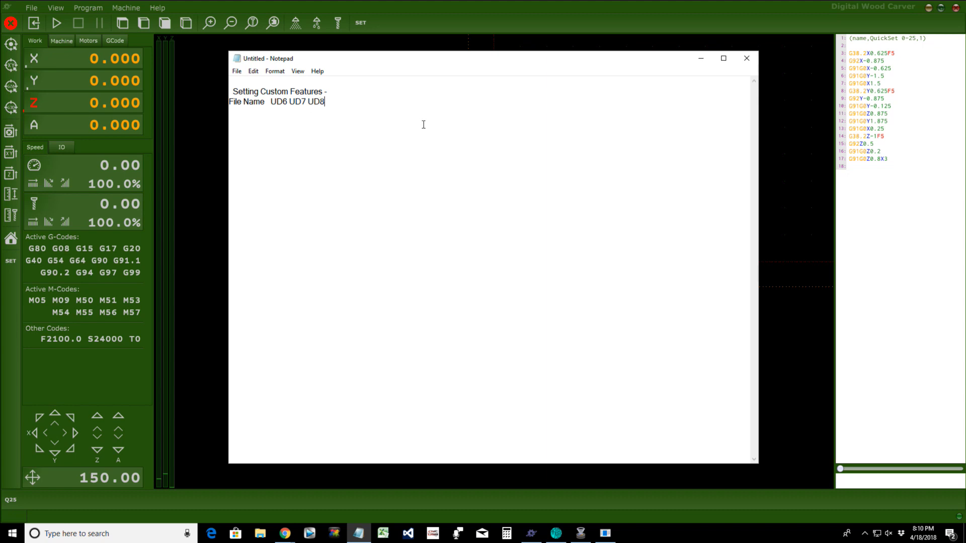
{"action": "type", "text": ".gcode  (Set the file type as "}
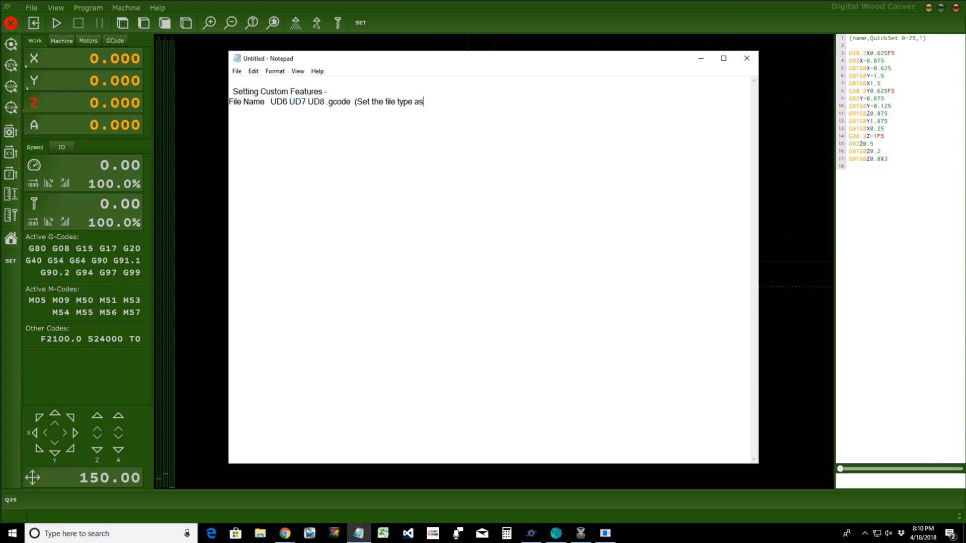
{"action": "type", "text": "\"all Files\")"}
{"action": "left_click", "coordinate": [237, 71]}
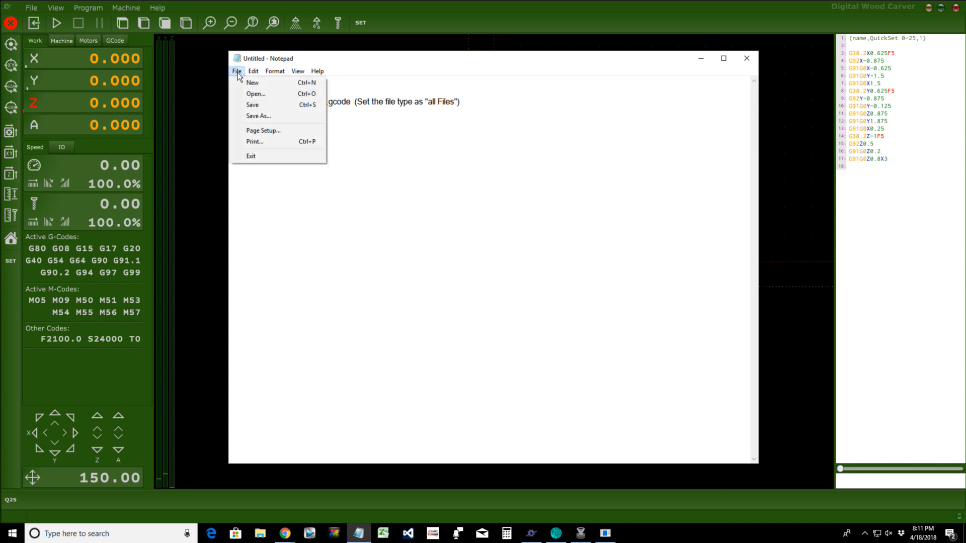
{"action": "left_click", "coordinate": [253, 117]}
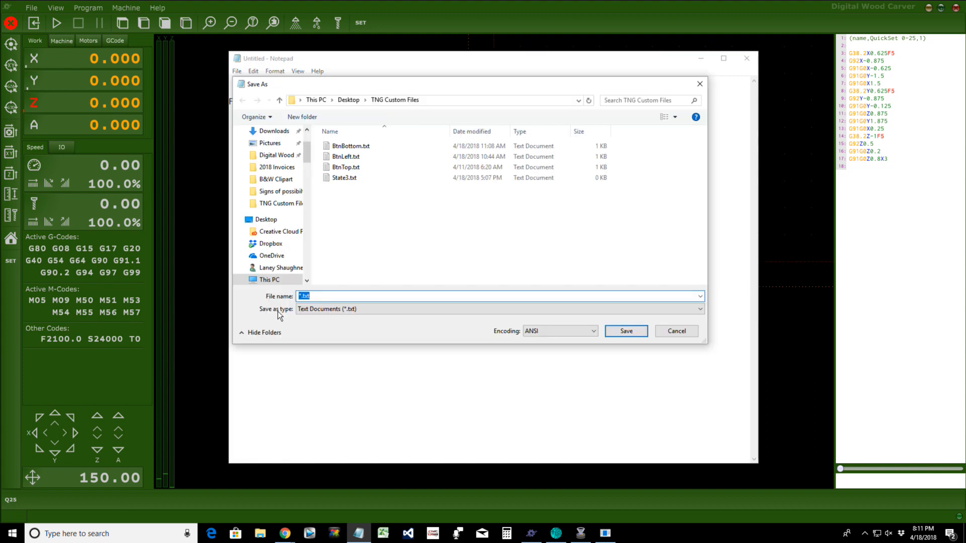
{"action": "left_click", "coordinate": [301, 309]}
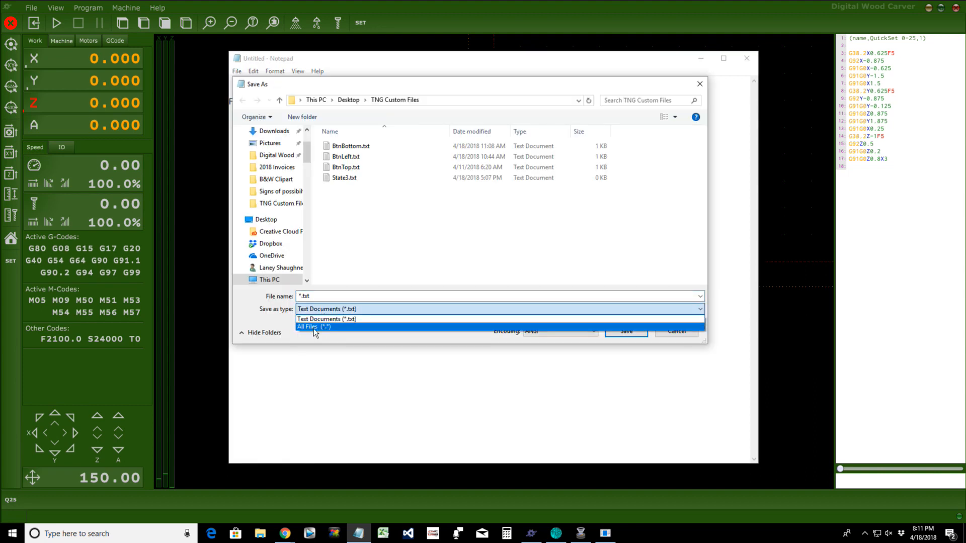
{"action": "left_click", "coordinate": [312, 327]}
{"action": "left_click", "coordinate": [329, 296]}
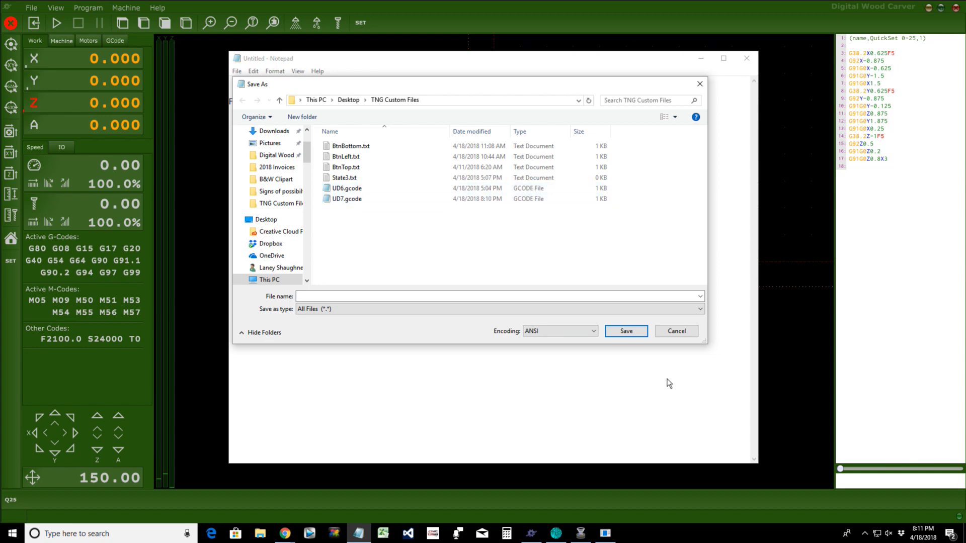
{"action": "left_click", "coordinate": [685, 334]}
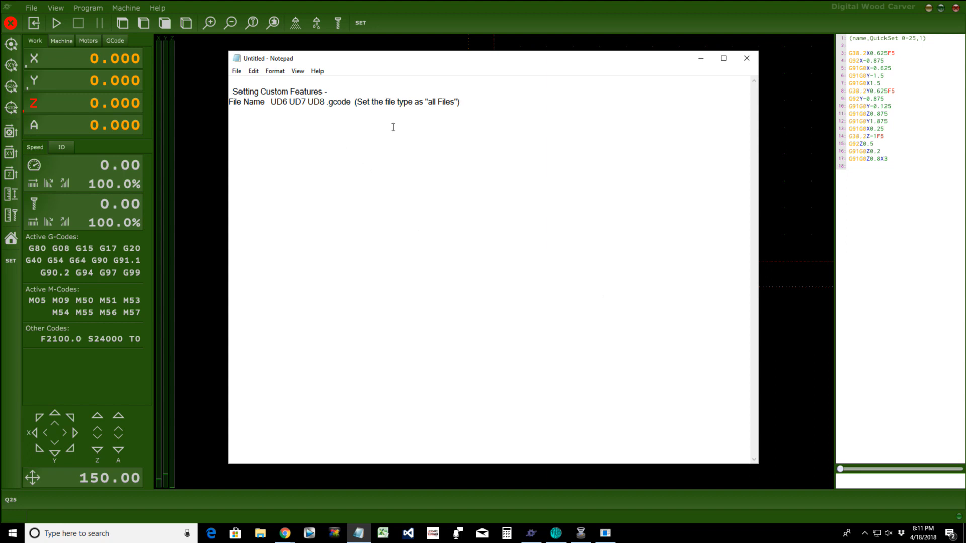
Step: Add '(name, FEATURE NAME,0 or 1)' with 1 = Manual, 0 = Automatic Start, then 'Insert the G-Code'
{"action": "type", "text": "(name, FEATURE NAME,"}
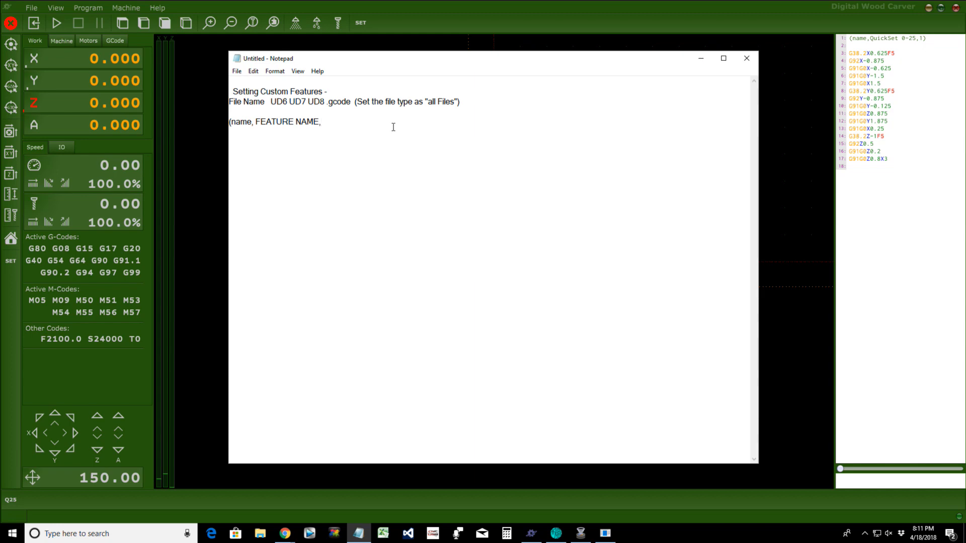
{"action": "type", "text": "0 or 1)   1 is for Manual Start    0 is for Automa"}
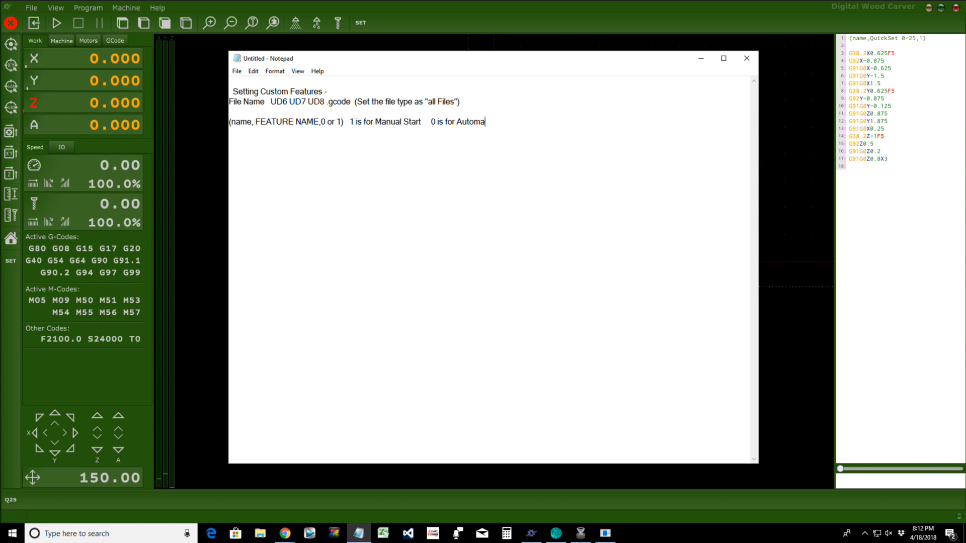
{"action": "type", "text": "tic Start"}
{"action": "key", "text": "Return"}
{"action": "key", "text": "Return"}
{"action": "type", "text": "Insert the G-Code"}
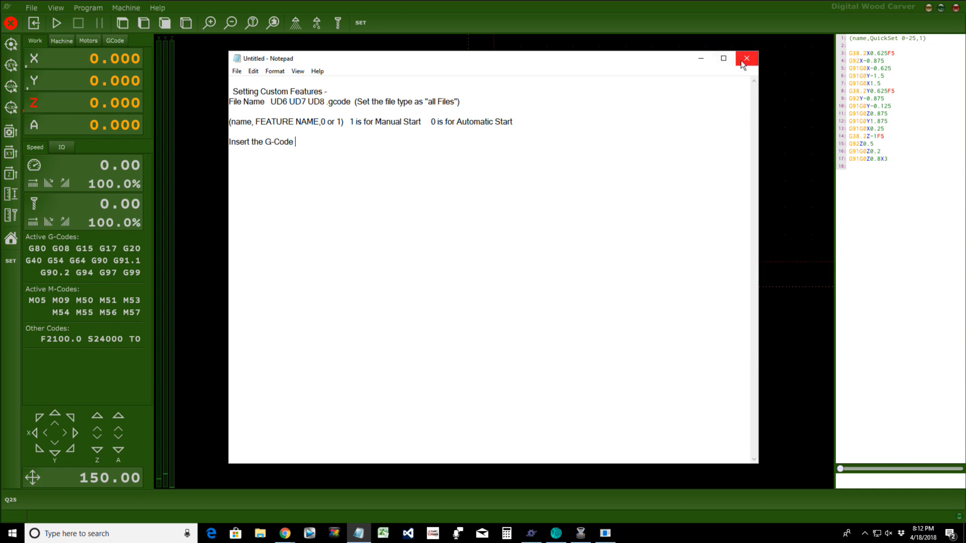
Step: Open the TNG Custom Files folder in File Explorer and copy UD7.gcode
{"action": "left_click", "coordinate": [699, 61]}
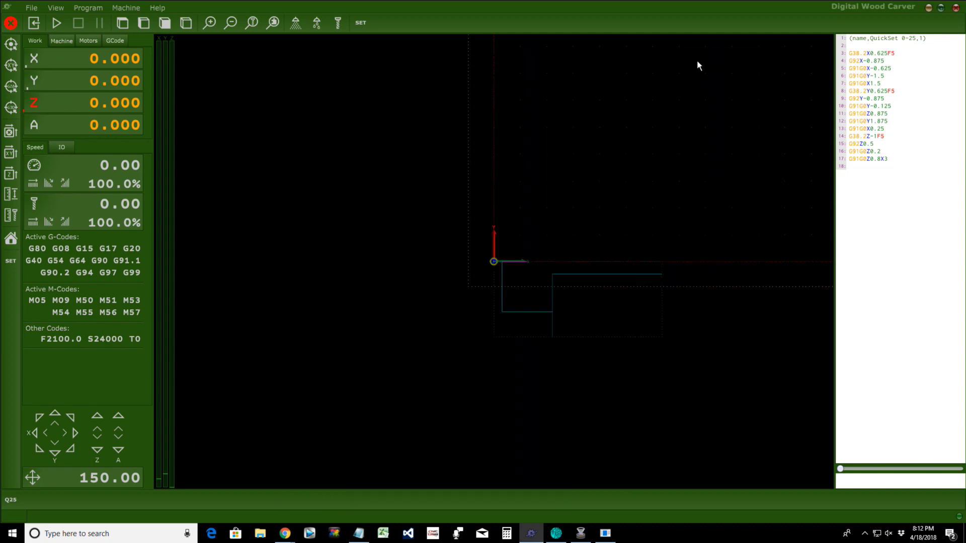
{"action": "left_click", "coordinate": [266, 535]}
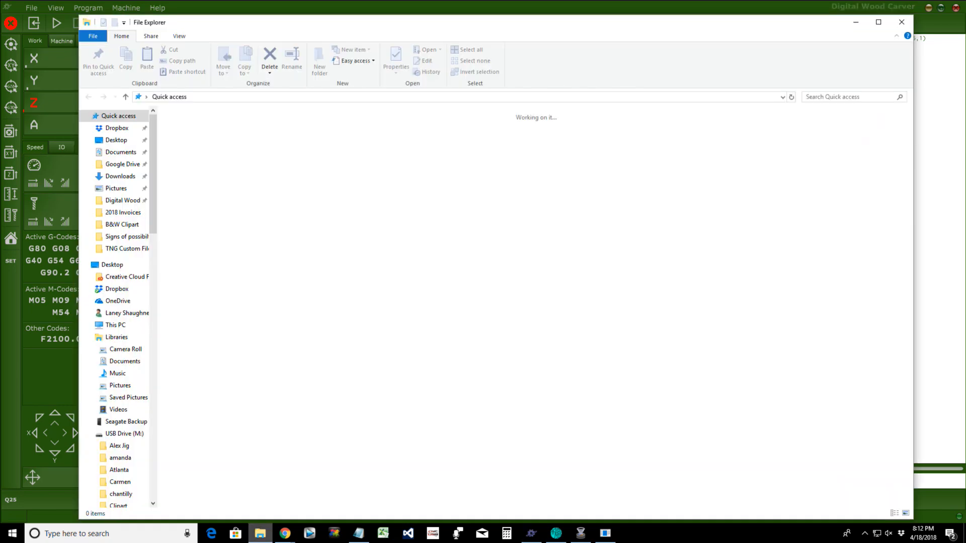
{"action": "left_click", "coordinate": [137, 251]}
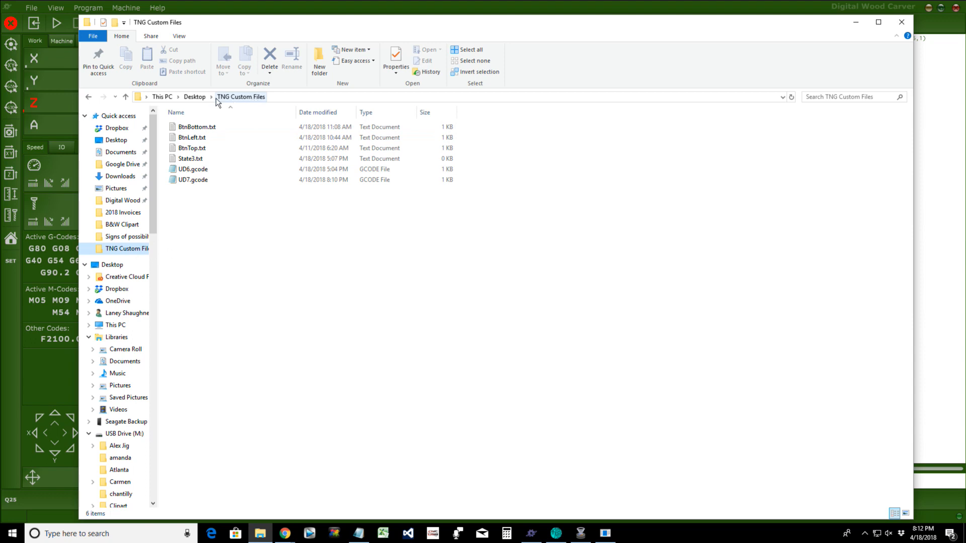
{"action": "left_click", "coordinate": [189, 180]}
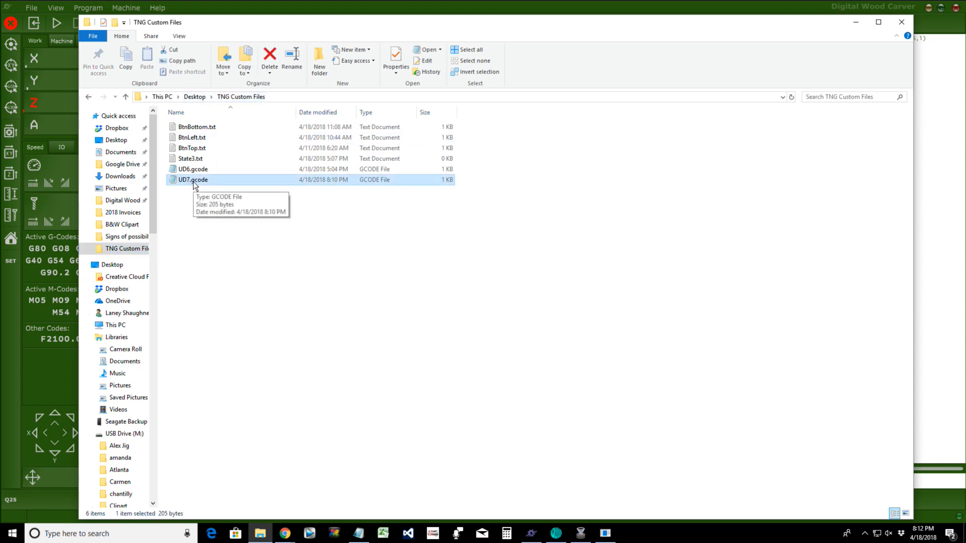
{"action": "right_click", "coordinate": [193, 182]}
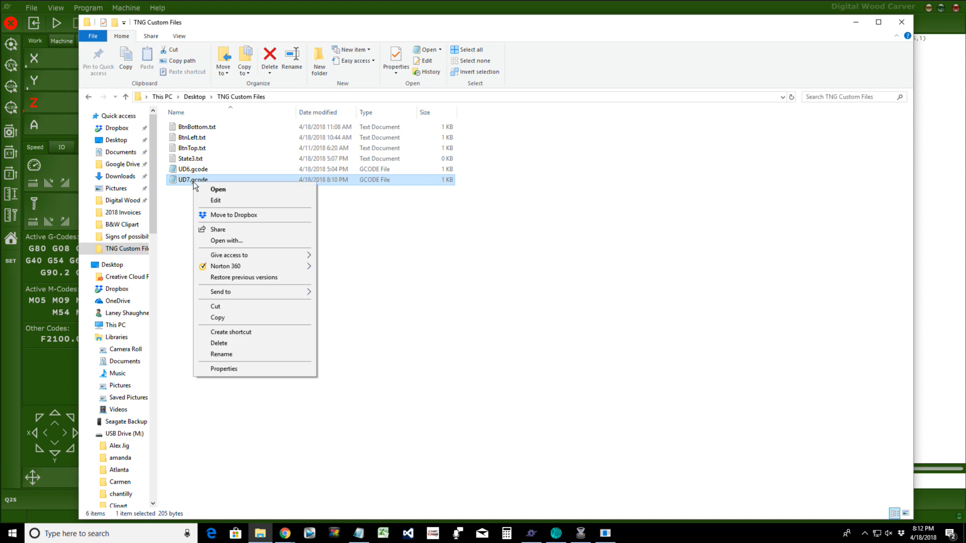
{"action": "left_click", "coordinate": [209, 317]}
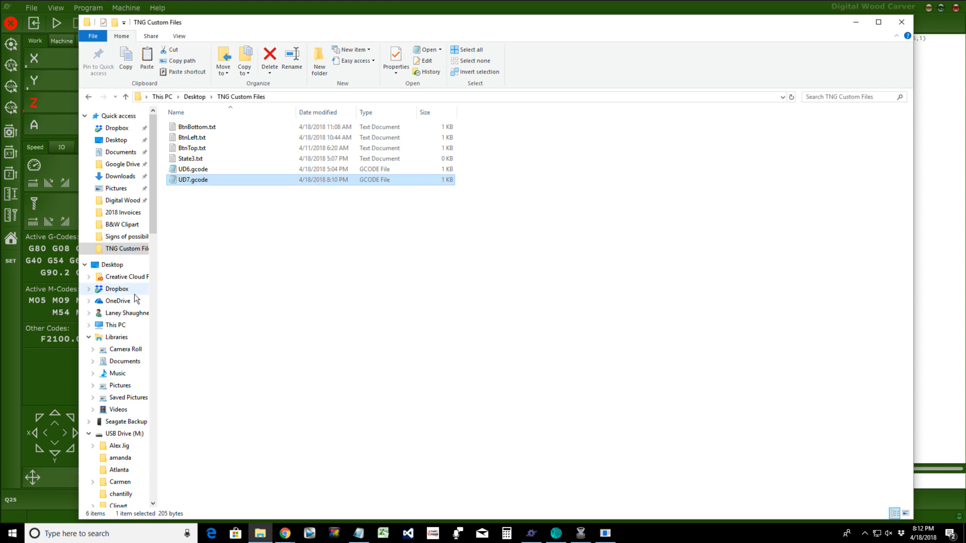
Step: Browse to C:\Program Files\PlanetCNC\Profiles\Default\Scripts
{"action": "left_click", "coordinate": [122, 328]}
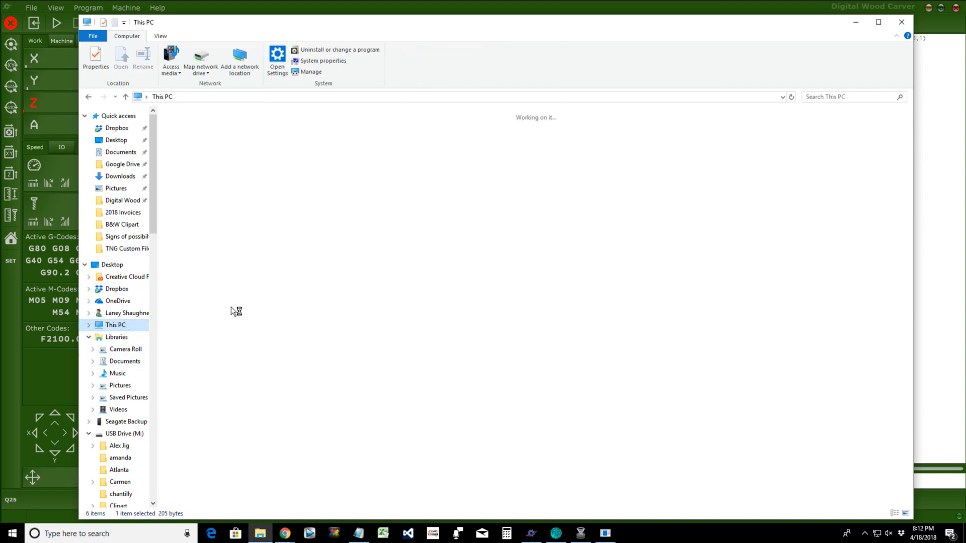
{"action": "double_click", "coordinate": [483, 216]}
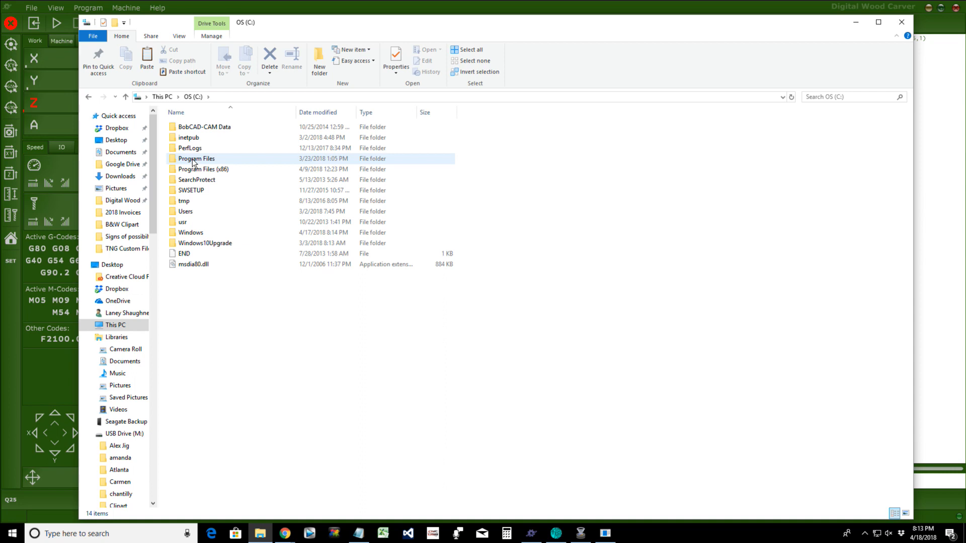
{"action": "double_click", "coordinate": [192, 159]}
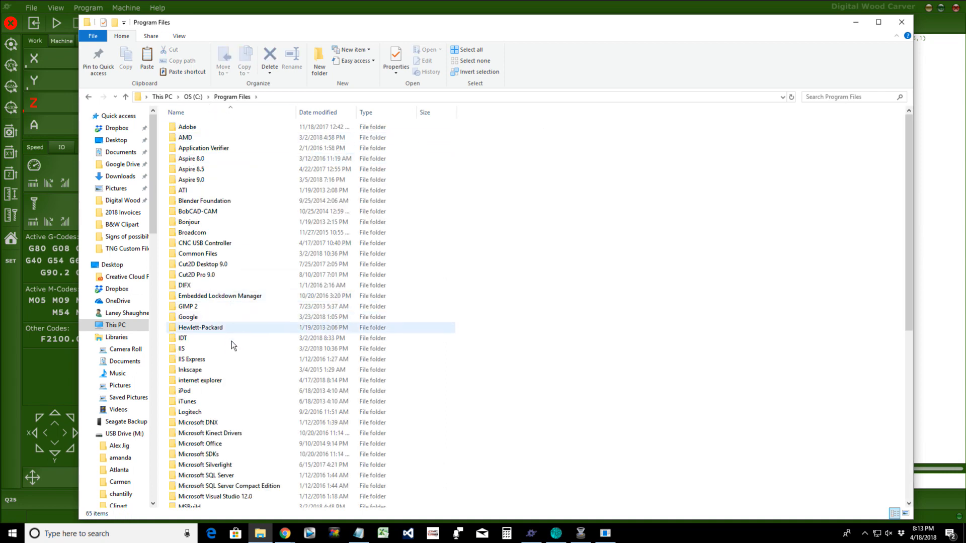
{"action": "scroll", "coordinate": [232, 344], "scroll_direction": "down", "scroll_amount": 2}
{"action": "scroll", "coordinate": [231, 345], "scroll_direction": "down", "scroll_amount": 4}
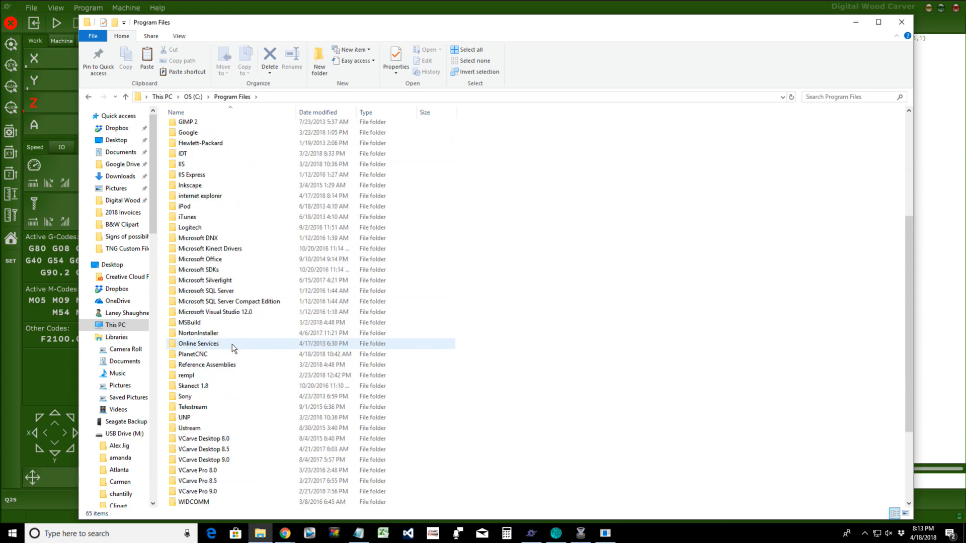
{"action": "double_click", "coordinate": [196, 346]}
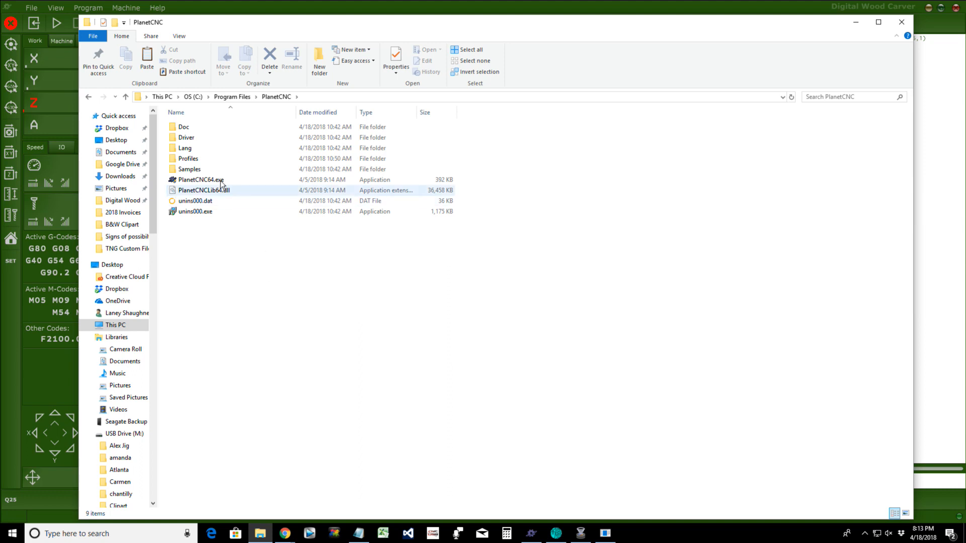
{"action": "double_click", "coordinate": [187, 159]}
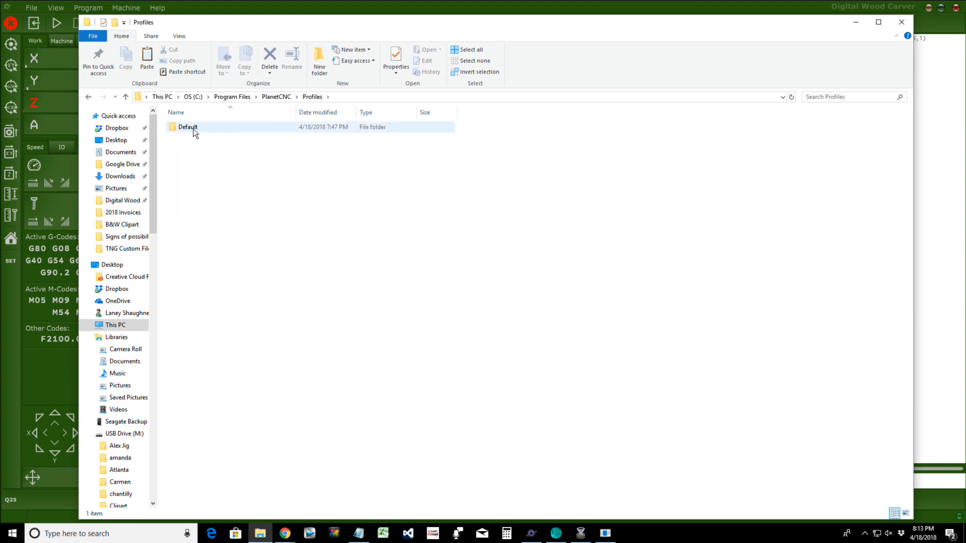
{"action": "double_click", "coordinate": [193, 129]}
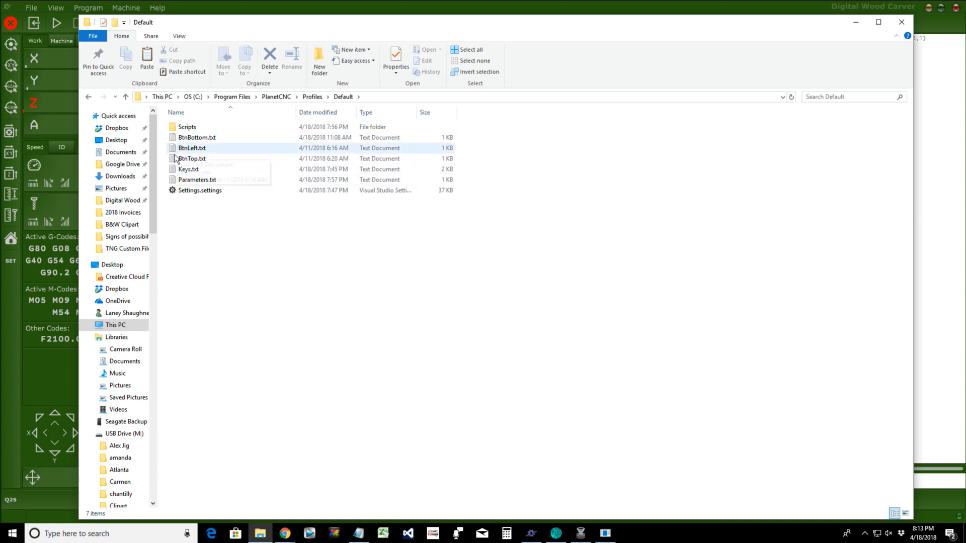
{"action": "double_click", "coordinate": [186, 128]}
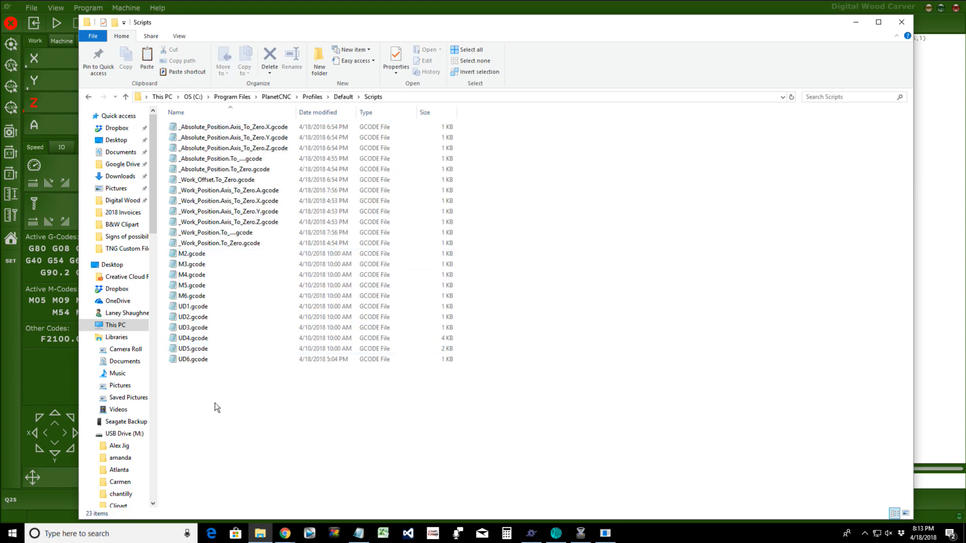
Step: Paste UD7.gcode into the Scripts folder, granting administrator permission
{"action": "right_click", "coordinate": [236, 388]}
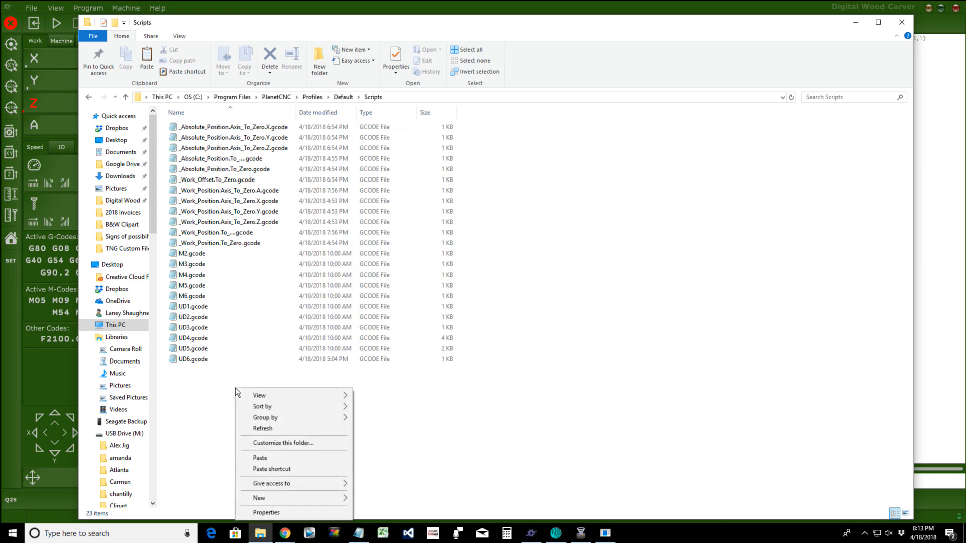
{"action": "left_click", "coordinate": [261, 456]}
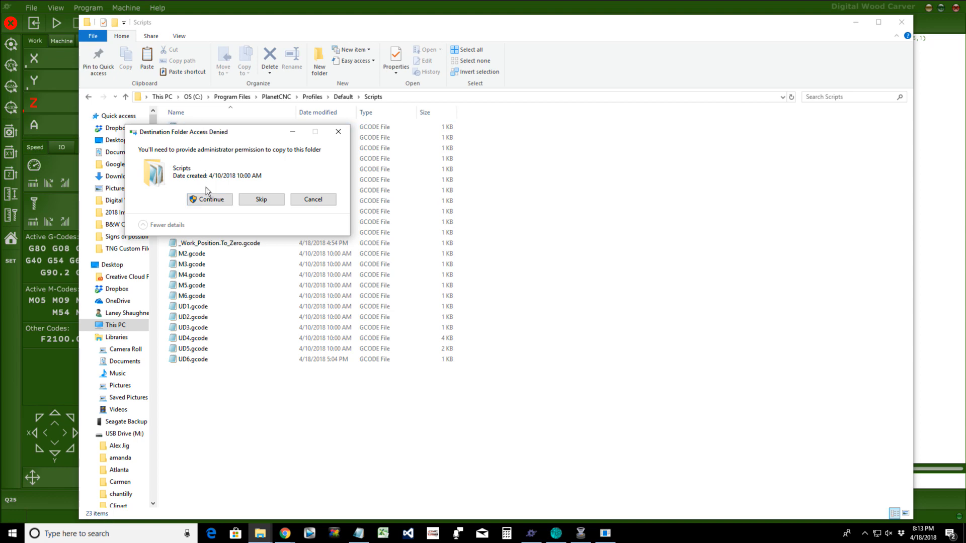
{"action": "left_click", "coordinate": [205, 200]}
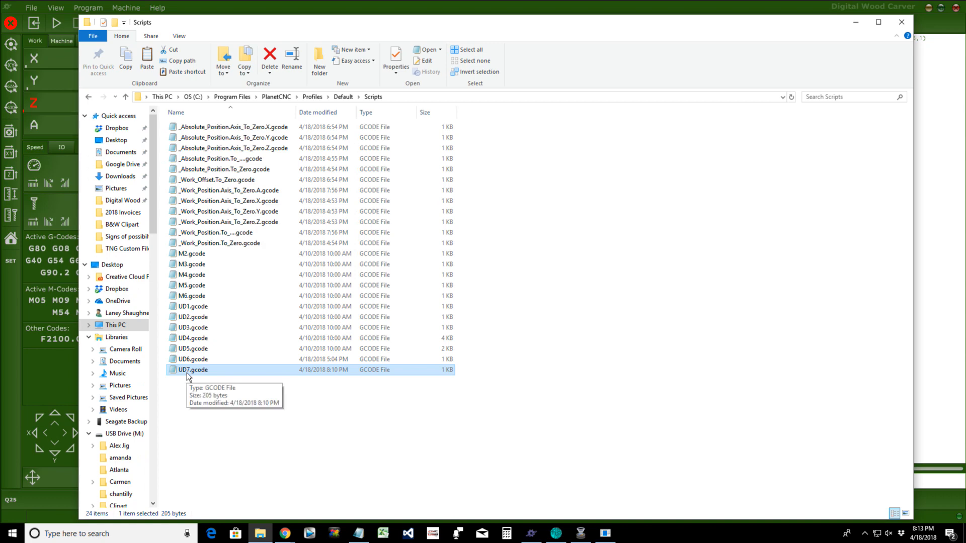
Step: Reload scripts via Machine > User Defined > Reload and confirm Quickset 0-5 is listed
{"action": "left_click", "coordinate": [857, 24]}
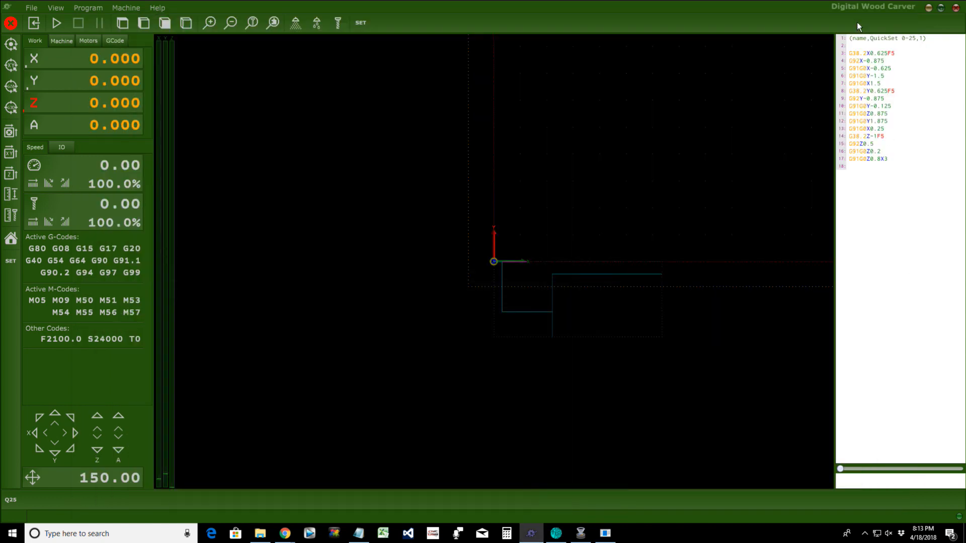
{"action": "left_click", "coordinate": [126, 8]}
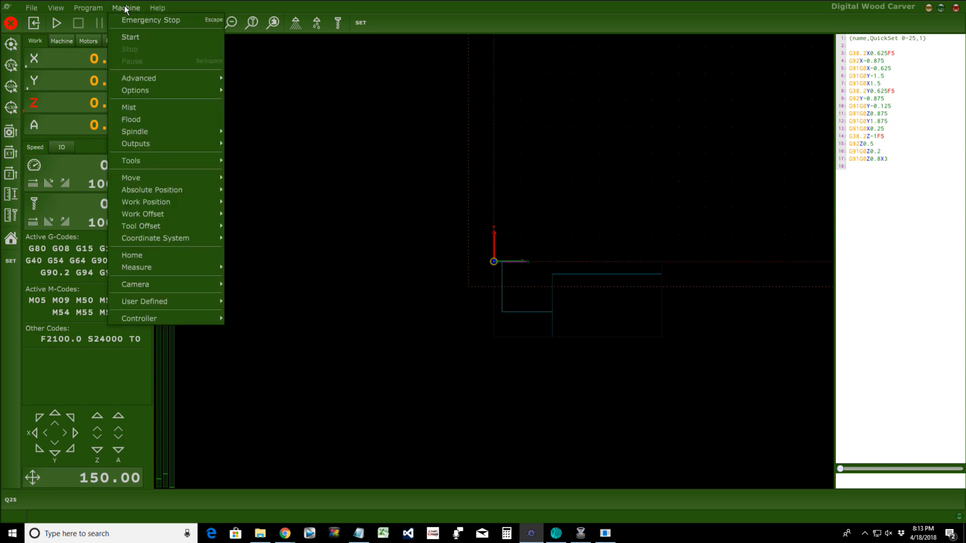
{"action": "mouse_move", "coordinate": [146, 302]}
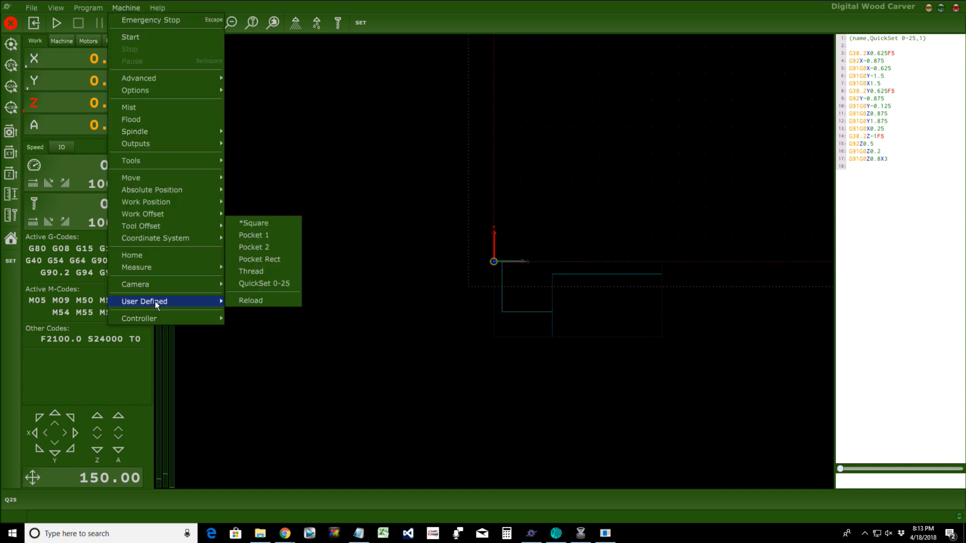
{"action": "left_click", "coordinate": [251, 300]}
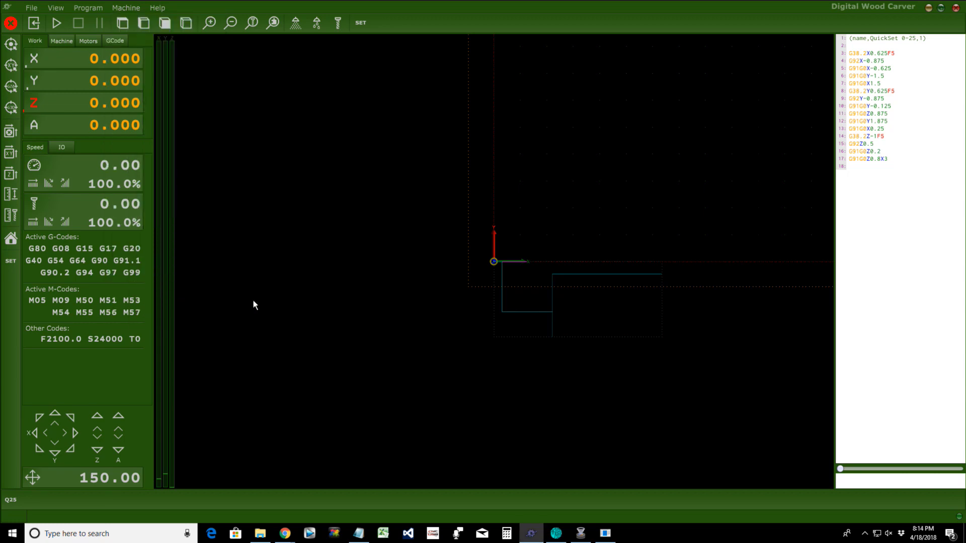
{"action": "left_click", "coordinate": [126, 8]}
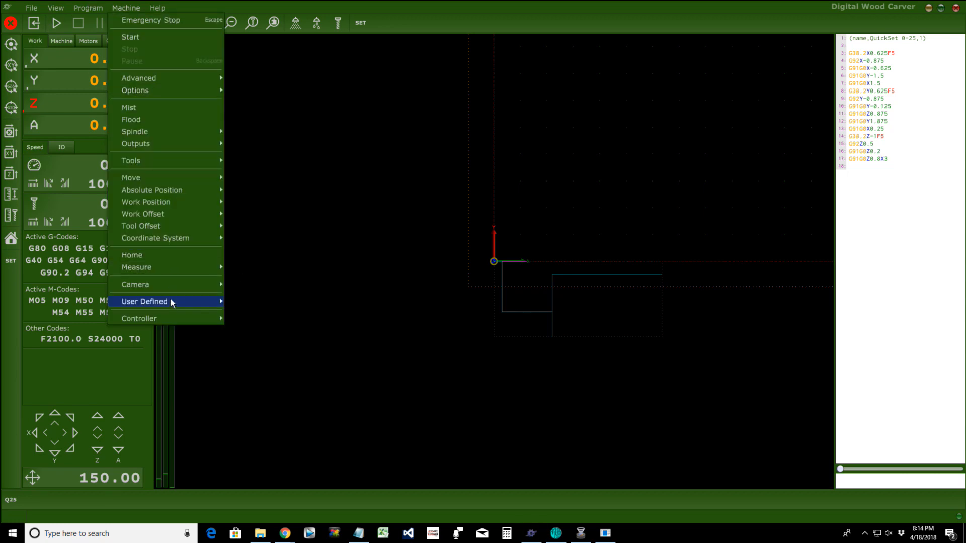
{"action": "mouse_move", "coordinate": [171, 301]}
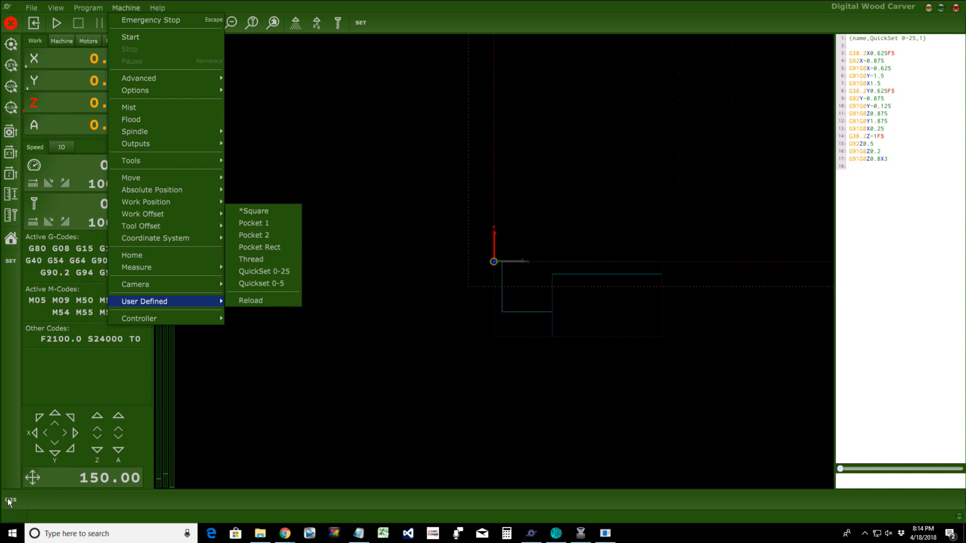
{"action": "left_click", "coordinate": [262, 436]}
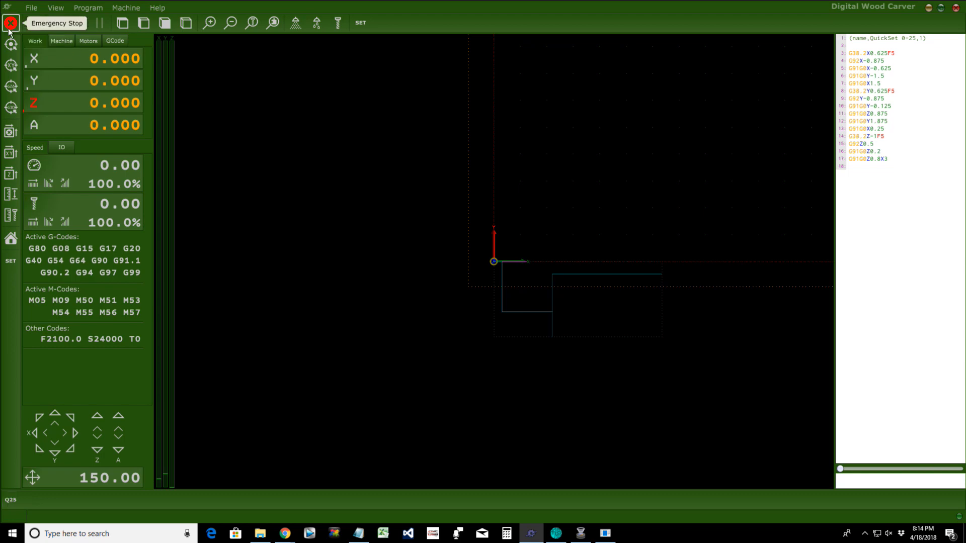
Step: Close the loaded G-code program and load the QuickSet 0-25 G-code
{"action": "left_click", "coordinate": [29, 13]}
{"action": "left_click", "coordinate": [37, 20]}
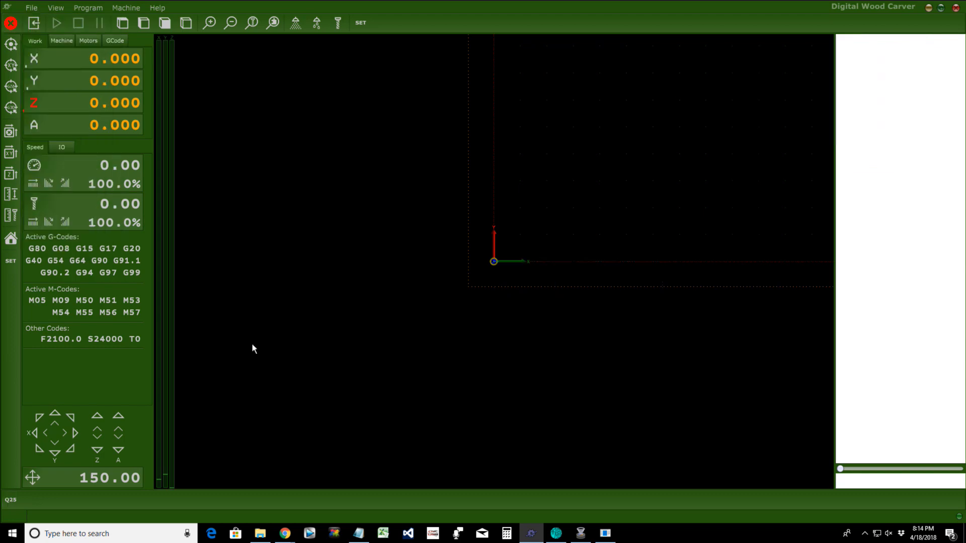
{"action": "left_click", "coordinate": [9, 505]}
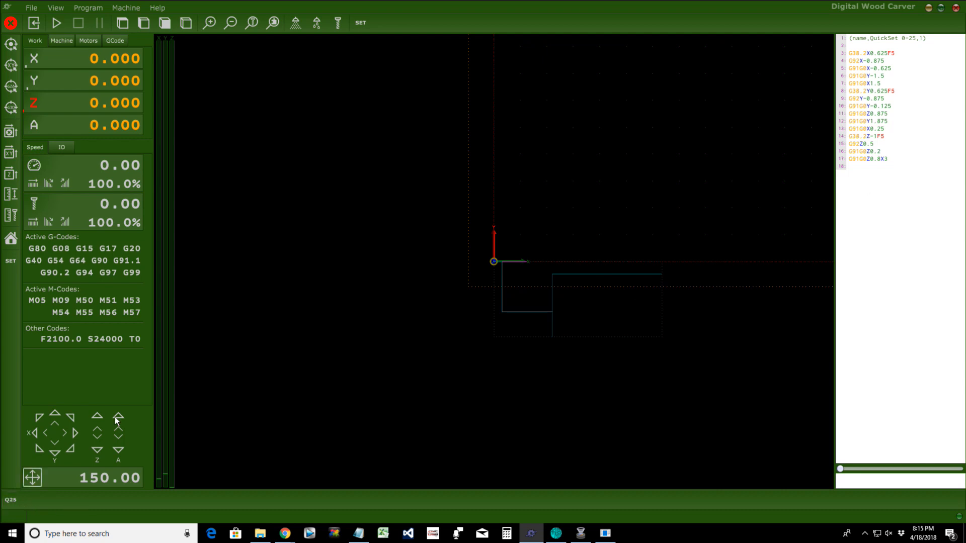
Step: Confirm QuickSet 0-25 under Machine > User Defined, then run it with the Q25 button
{"action": "left_click", "coordinate": [126, 8]}
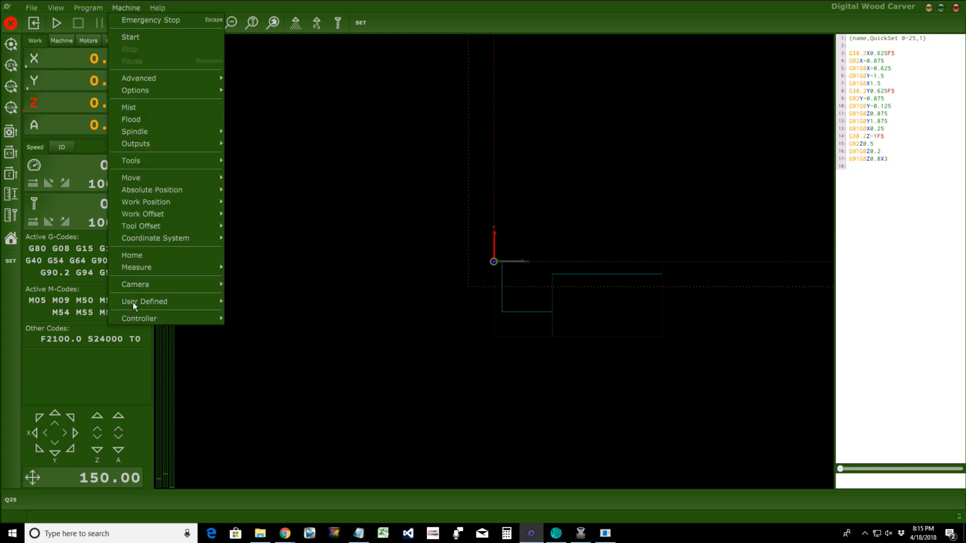
{"action": "mouse_move", "coordinate": [144, 304]}
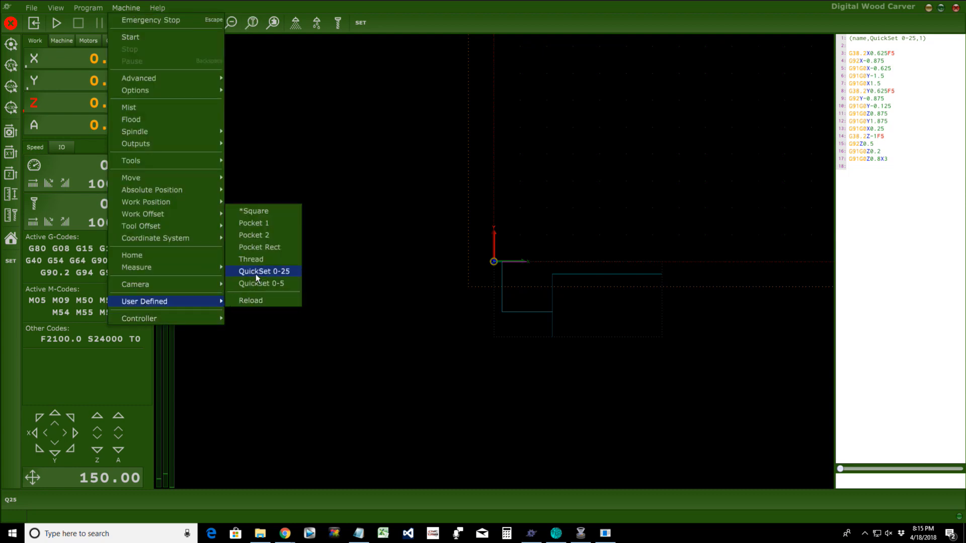
{"action": "left_click", "coordinate": [253, 377]}
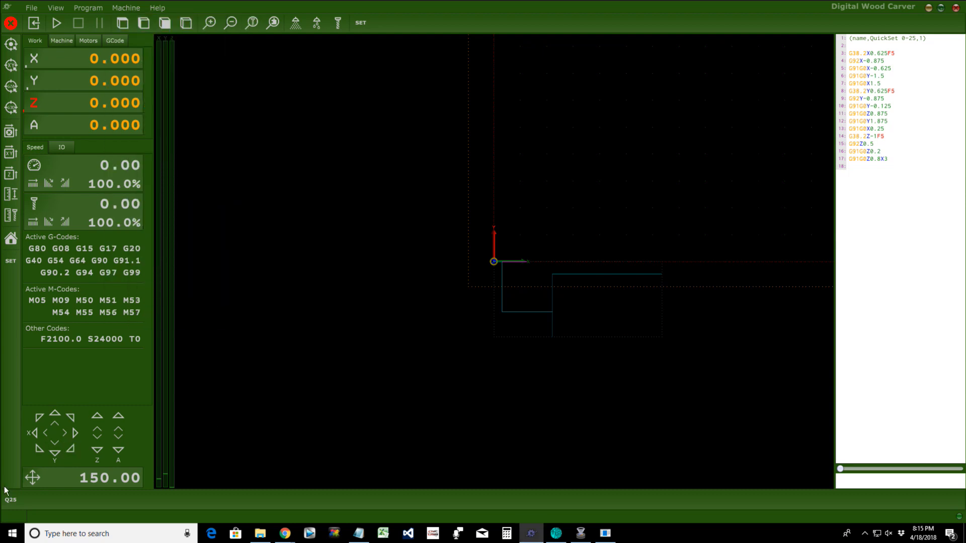
{"action": "left_click", "coordinate": [10, 501]}
Step: Bring up the Notepad notes and type a long dashed divider line
{"action": "left_click", "coordinate": [929, 8]}
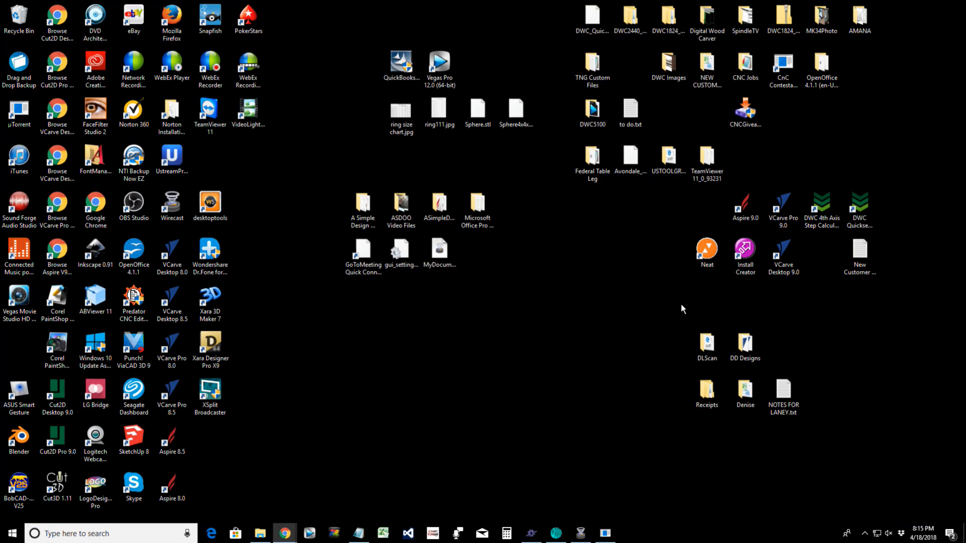
{"action": "left_click", "coordinate": [359, 533]}
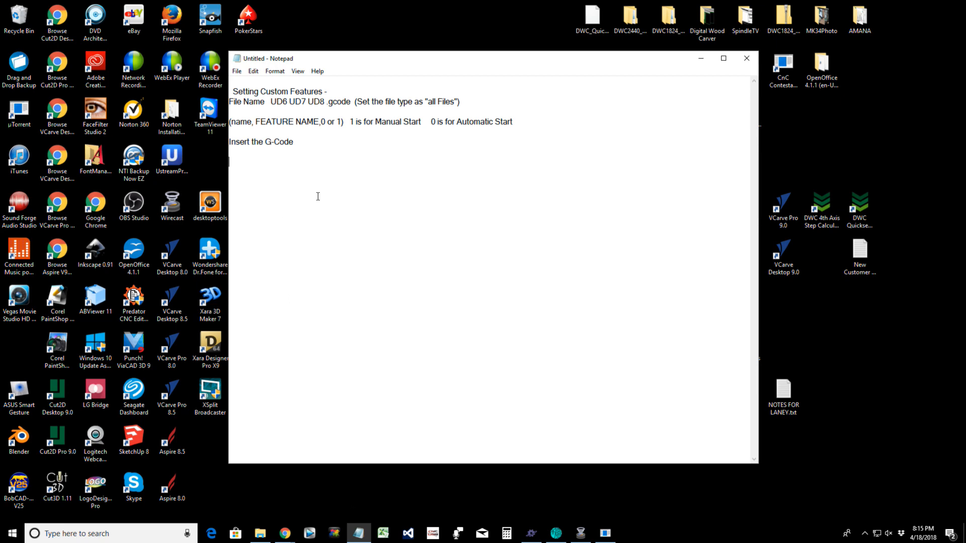
{"action": "type", "text": "-------------------------------------------------------------------------------------------------"}
Step: Add the line 'Save the File in C: - Program Files - PlanetCNC - Profiles - Default - Scripts Folder'
{"action": "left_click", "coordinate": [305, 142]}
{"action": "key", "text": "Return"}
{"action": "key", "text": "Return"}
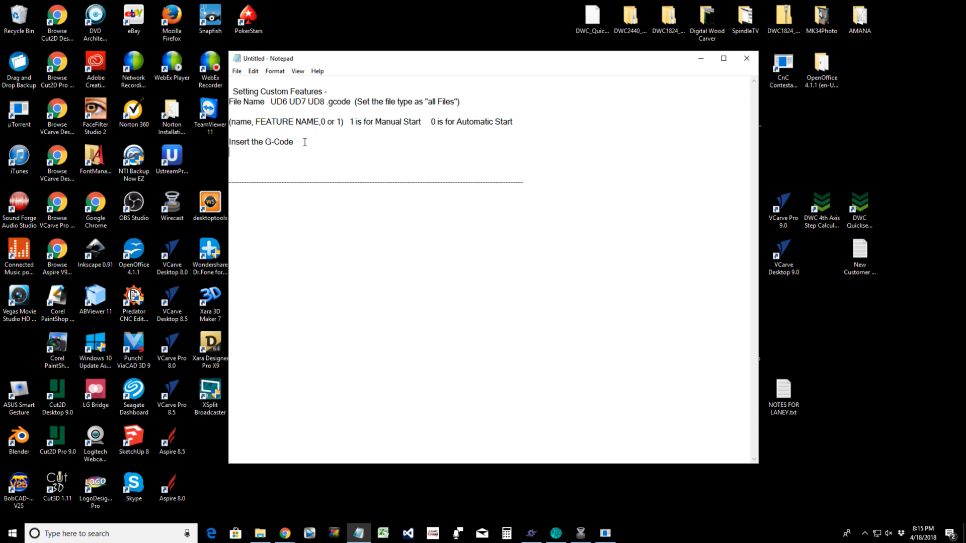
{"action": "type", "text": "Saved"}
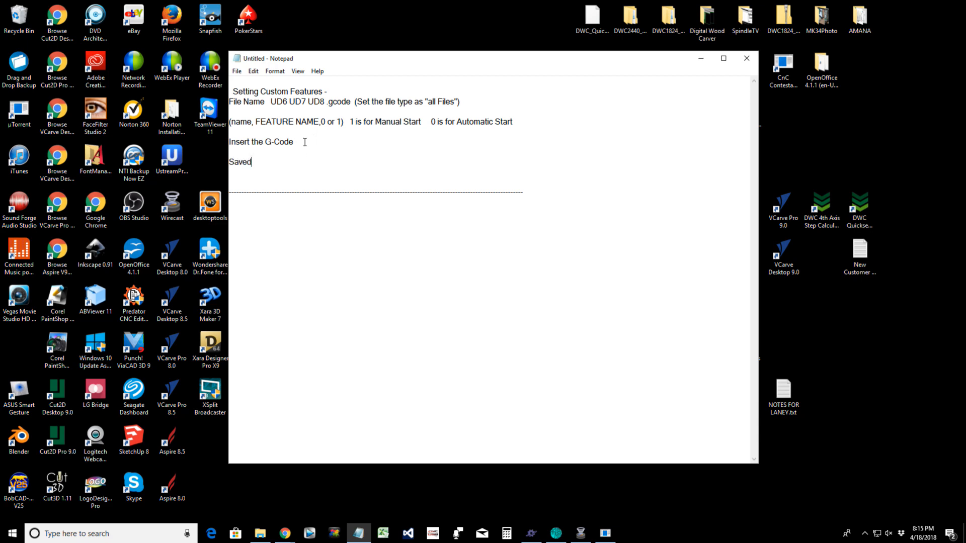
{"action": "key", "text": "BackSpace"}
{"action": "type", "text": "the File in C: - Program Files"}
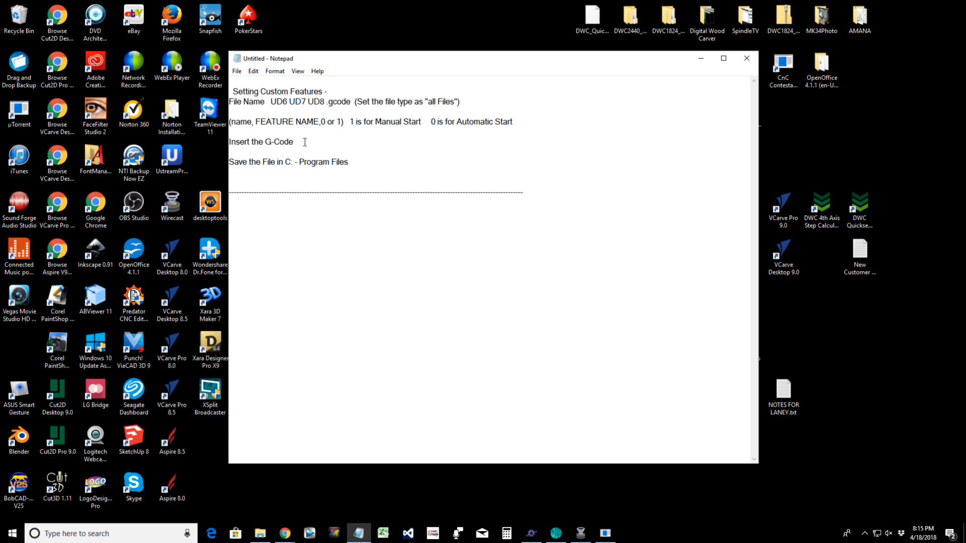
{"action": "type", "text": " - PlanetCNC - Profiles - Scr"}
{"action": "key", "text": "BackSpace"}
{"action": "key", "text": "BackSpace"}
{"action": "type", "text": "Default"}
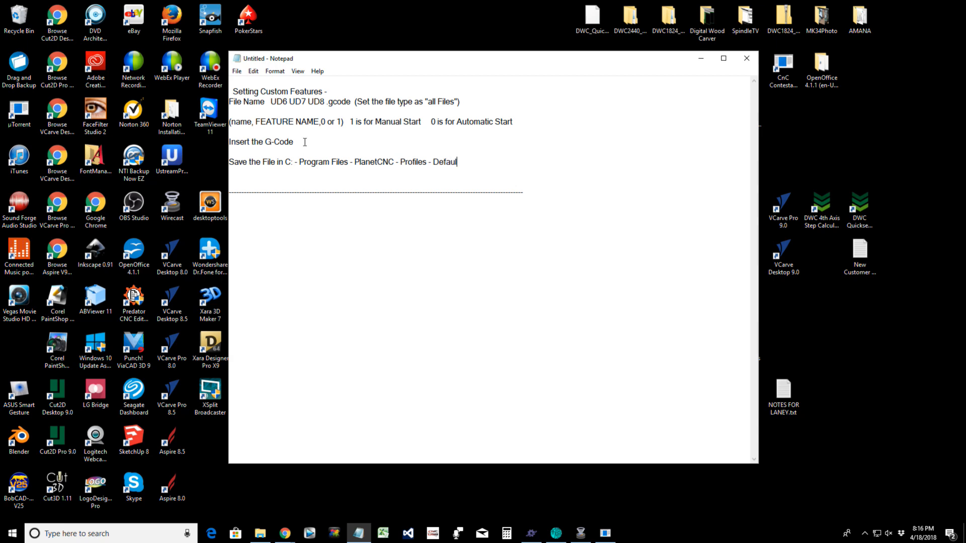
{"action": "type", "text": " - Scripts Folder"}
{"action": "left_click_drag", "start_coordinate": [463, 162], "coordinate": [533, 169]}
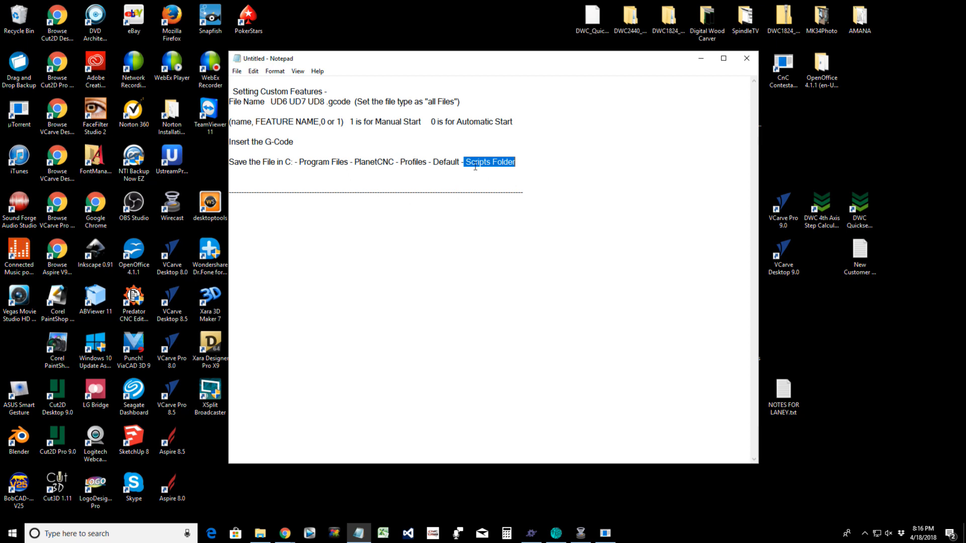
{"action": "left_click", "coordinate": [518, 164]}
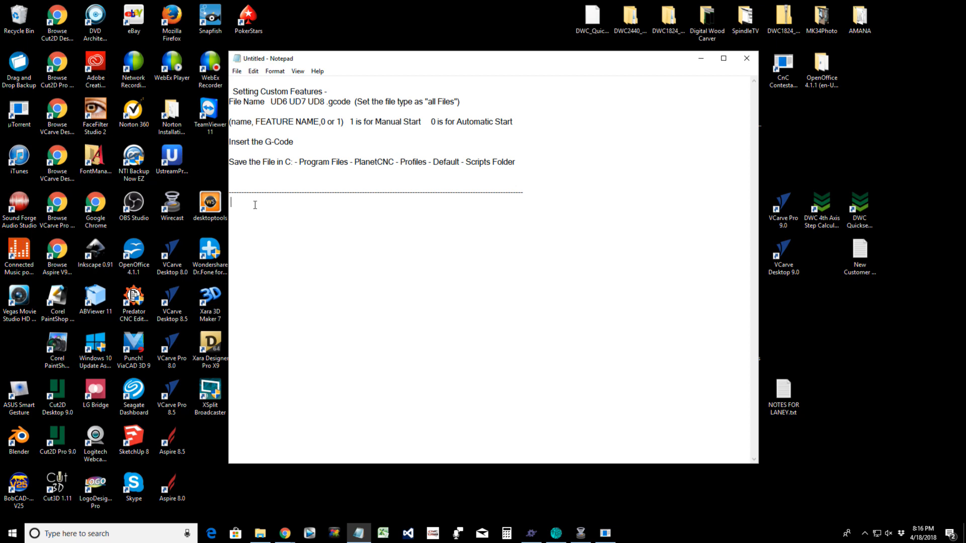
Step: Type the 'Adding a Button' heading and list BtnTop.txt, BtnBottom.txt, BtnLeft.txt and BtnRight.txt
{"action": "type", "text": "Adding a Button"}
{"action": "key", "text": "Return"}
{"action": "type", "text": "BtnTop.text"}
{"action": "key", "text": "Return"}
{"action": "type", "text": "BtnBott"}
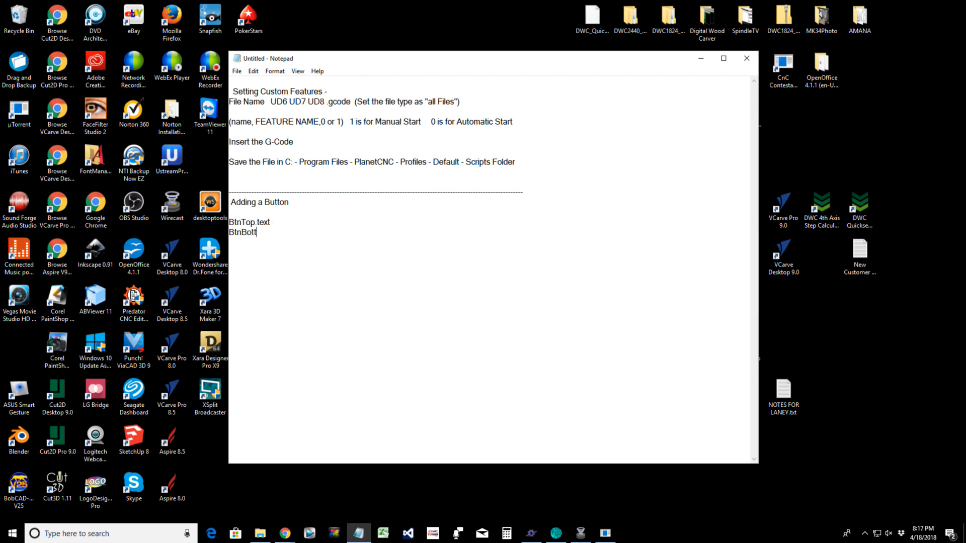
{"action": "type", "text": "om.t"}
{"action": "type", "text": "ext"}
{"action": "key", "text": "BackSpace"}
{"action": "key", "text": "BackSpace"}
{"action": "key", "text": "BackSpace"}
{"action": "key", "text": "BackSpace"}
{"action": "type", "text": "txt"}
{"action": "left_click", "coordinate": [261, 223]}
{"action": "key", "text": "BackSpace"}
{"action": "left_click", "coordinate": [287, 232]}
{"action": "key", "text": "Return"}
{"action": "type", "text": "BtnLeft.txt Bt"}
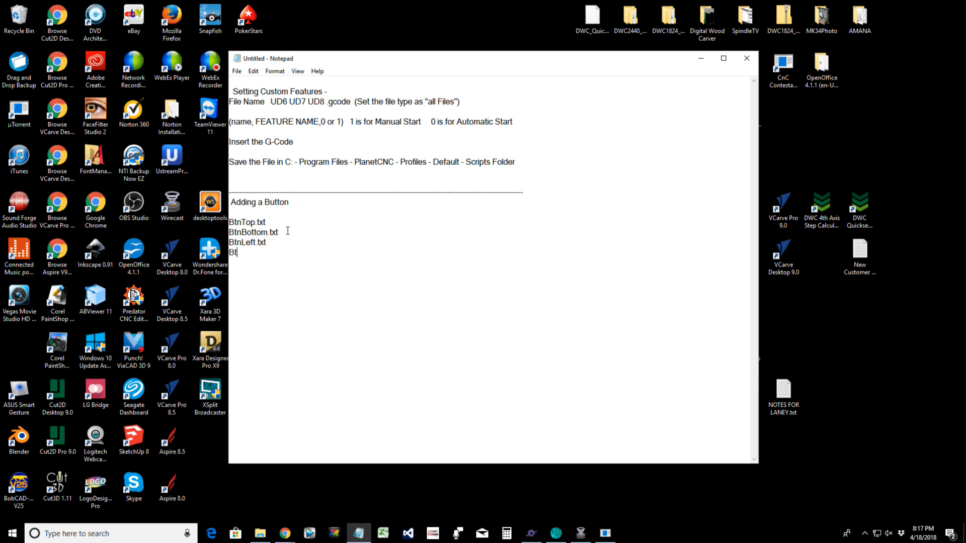
{"action": "type", "text": "nRight.txt"}
Step: Insert 'Files to be created' under the heading and add an empty line after the list
{"action": "left_click", "coordinate": [241, 211]}
{"action": "type", "text": "Files"}
{"action": "key", "text": "Return"}
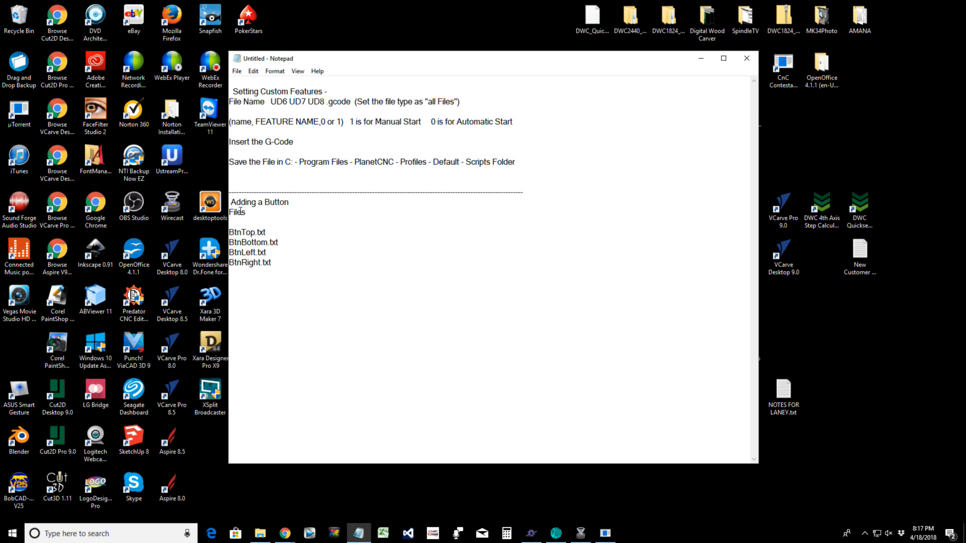
{"action": "key", "text": "BackSpace"}
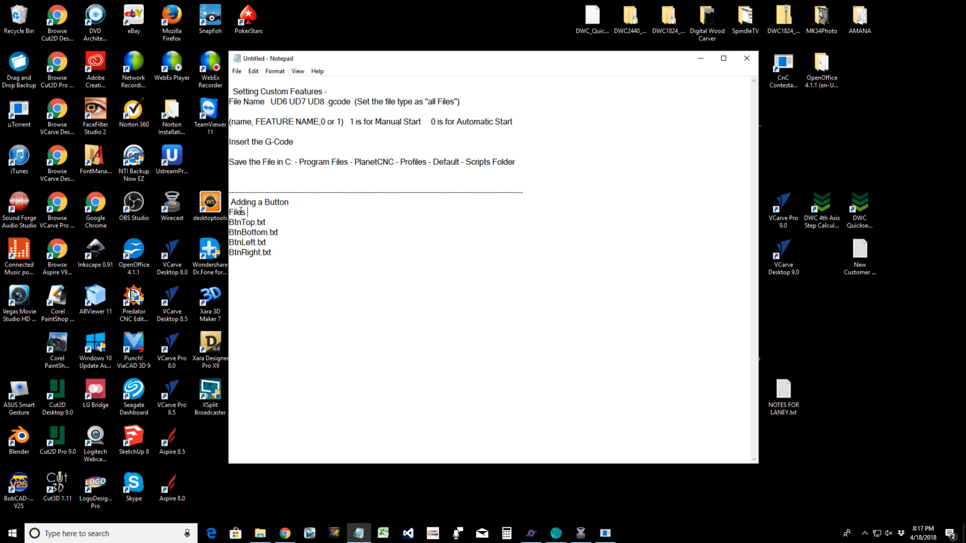
{"action": "type", "text": "to be created"}
{"action": "left_click", "coordinate": [297, 253]}
{"action": "key", "text": "Return"}
Step: Open BtnBottom.txt in a new Notepad window and place the caret after its Q25 line
{"action": "right_click", "coordinate": [360, 536]}
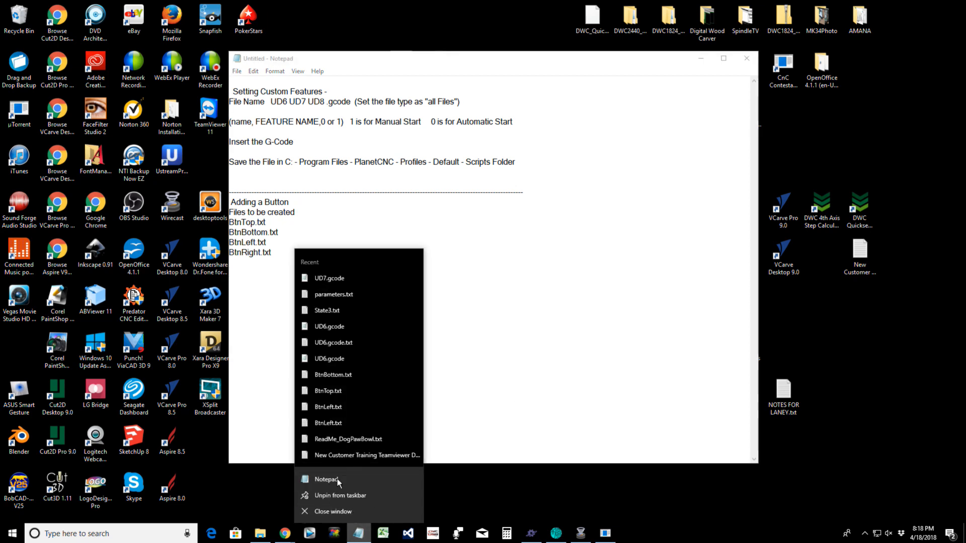
{"action": "left_click", "coordinate": [338, 481]}
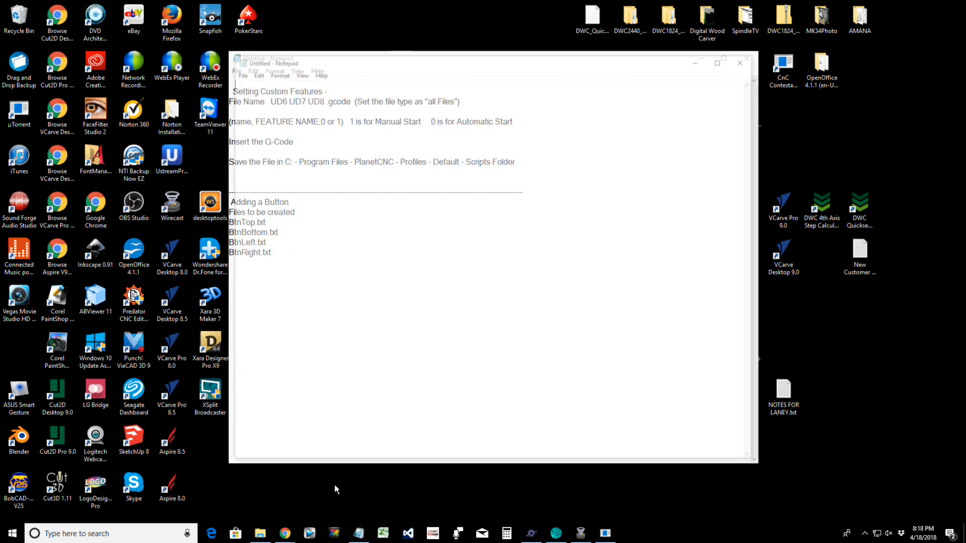
{"action": "left_click", "coordinate": [237, 71]}
{"action": "left_click", "coordinate": [241, 94]}
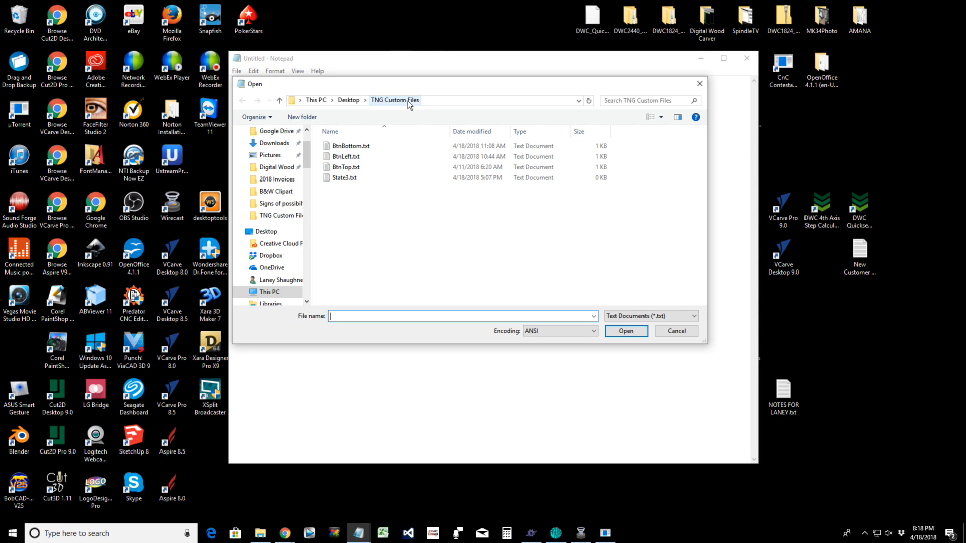
{"action": "double_click", "coordinate": [352, 146]}
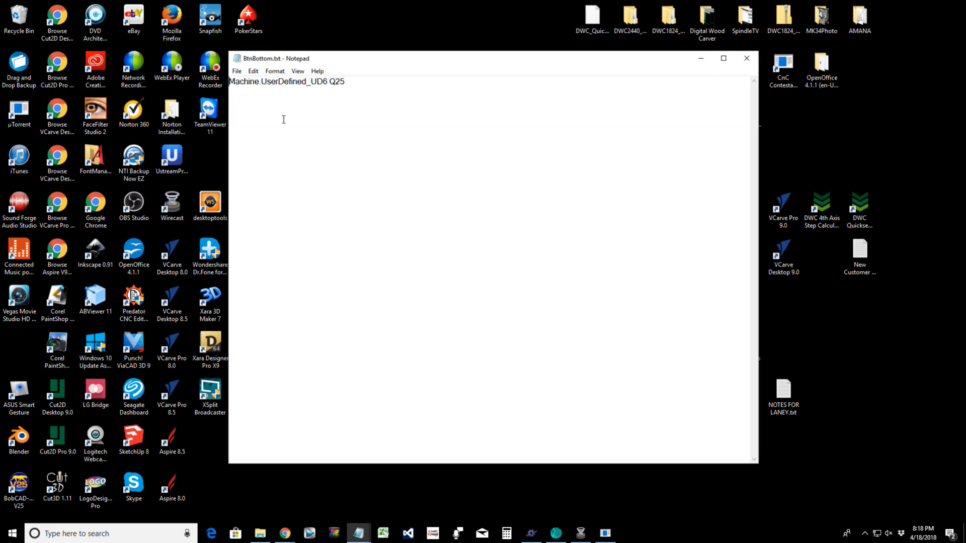
{"action": "left_click", "coordinate": [359, 83]}
Step: Type 'Machine.UserDefined_UD7 Q0-5' as line 2 of BtnBottom.txt, fixing the label typos
{"action": "type", "text": "Machine.UserDefined"}
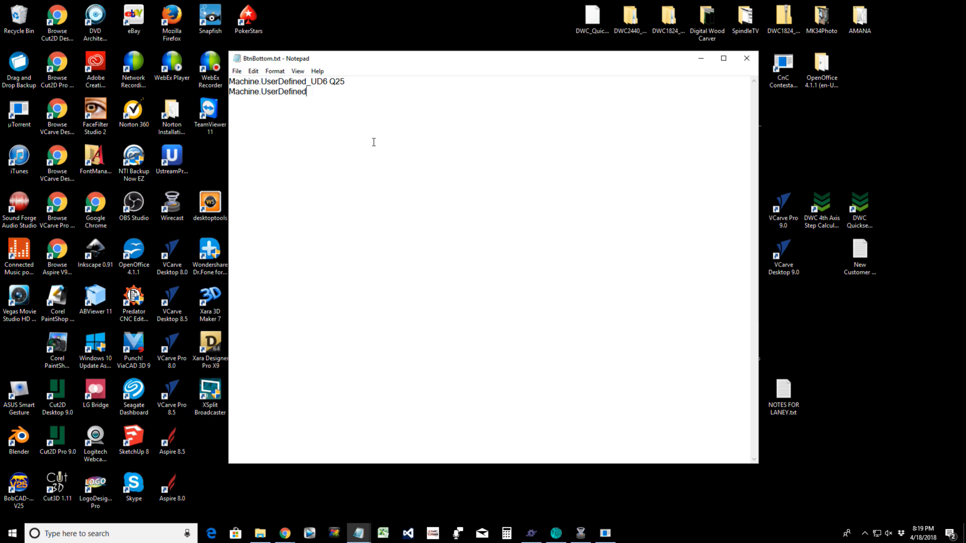
{"action": "type", "text": "_UD7"}
{"action": "type", "text": "Q25"}
{"action": "key", "text": "BackSpace"}
{"action": "key", "text": "BackSpace"}
{"action": "type", "text": "5"}
{"action": "key", "text": "BackSpace"}
{"action": "type", "text": ")%"}
{"action": "key", "text": "BackSpace"}
{"action": "key", "text": "BackSpace"}
{"action": "type", "text": "05"}
{"action": "type", "text": "-"}
Step: Check QuickSet 0-25 and Quickset 0-5 in TNG's Machine > User Defined, then return to BtnBottom.txt
{"action": "left_click", "coordinate": [528, 536]}
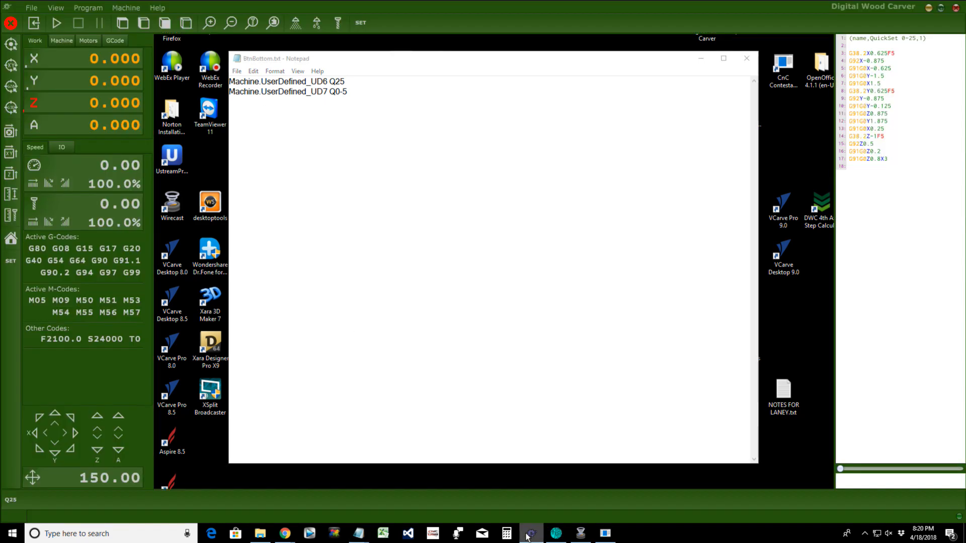
{"action": "left_click", "coordinate": [132, 8]}
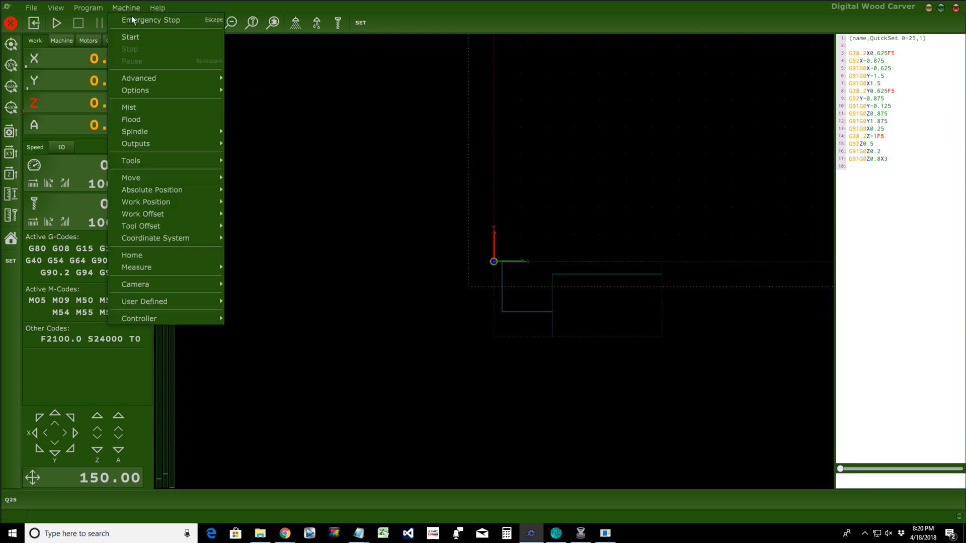
{"action": "mouse_move", "coordinate": [143, 304]}
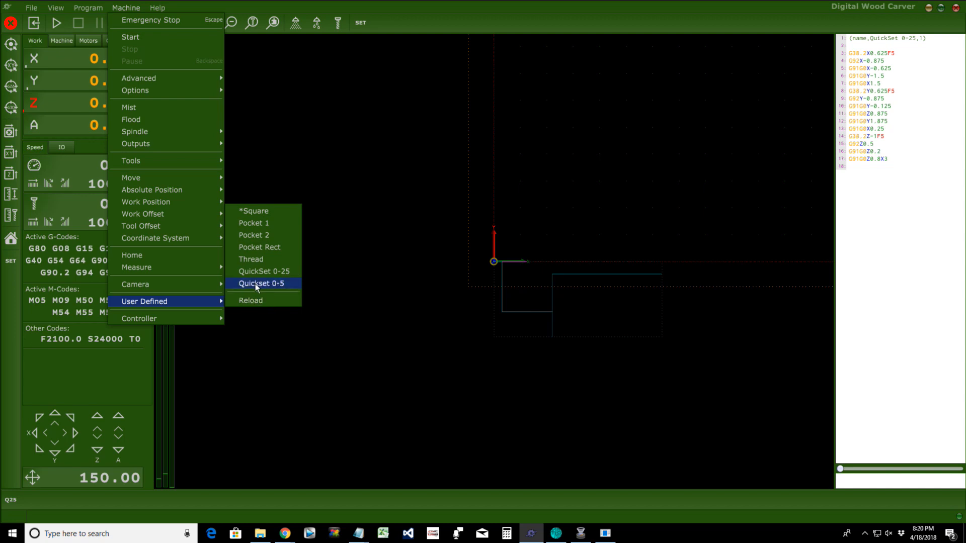
{"action": "left_click", "coordinate": [129, 9]}
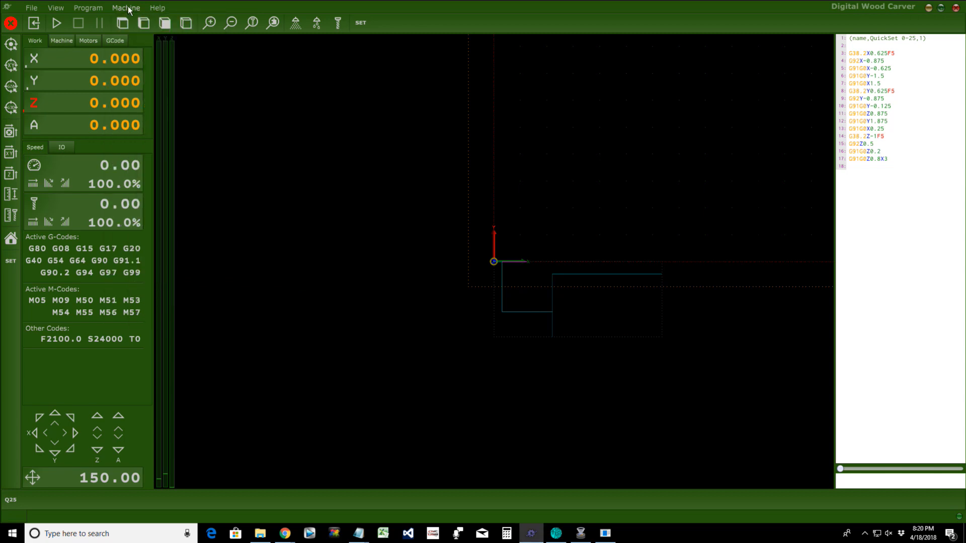
{"action": "left_click", "coordinate": [134, 8]}
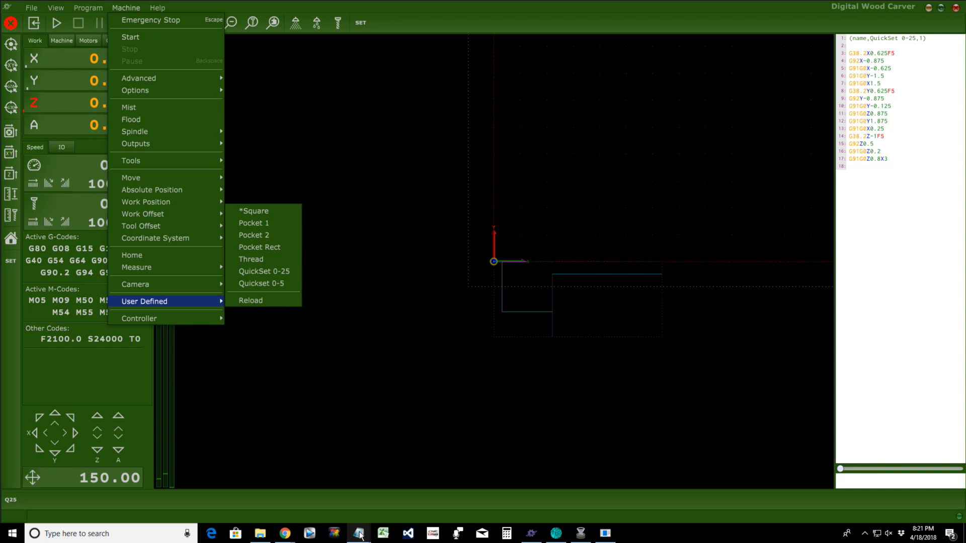
{"action": "mouse_move", "coordinate": [358, 536]}
{"action": "left_click", "coordinate": [379, 518]}
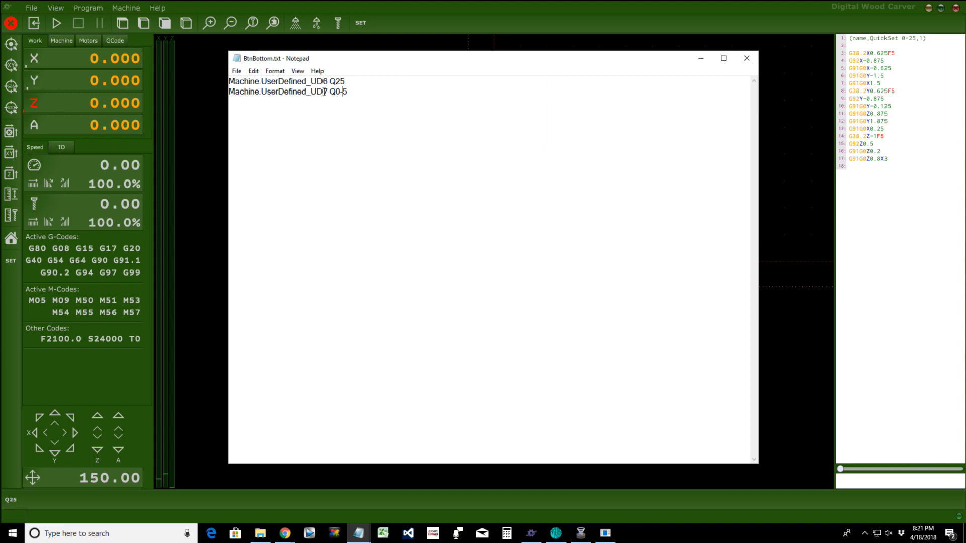
Step: Review the UD7 and Q0-5 entries on line 2 of BtnBottom.txt
{"action": "left_click_drag", "start_coordinate": [328, 92], "coordinate": [348, 92]}
{"action": "left_click", "coordinate": [330, 92]}
{"action": "left_click_drag", "start_coordinate": [330, 91], "coordinate": [348, 92]}
{"action": "left_click", "coordinate": [369, 126]}
Step: Save BtnBottom.txt and minimize Notepad
{"action": "left_click", "coordinate": [237, 71]}
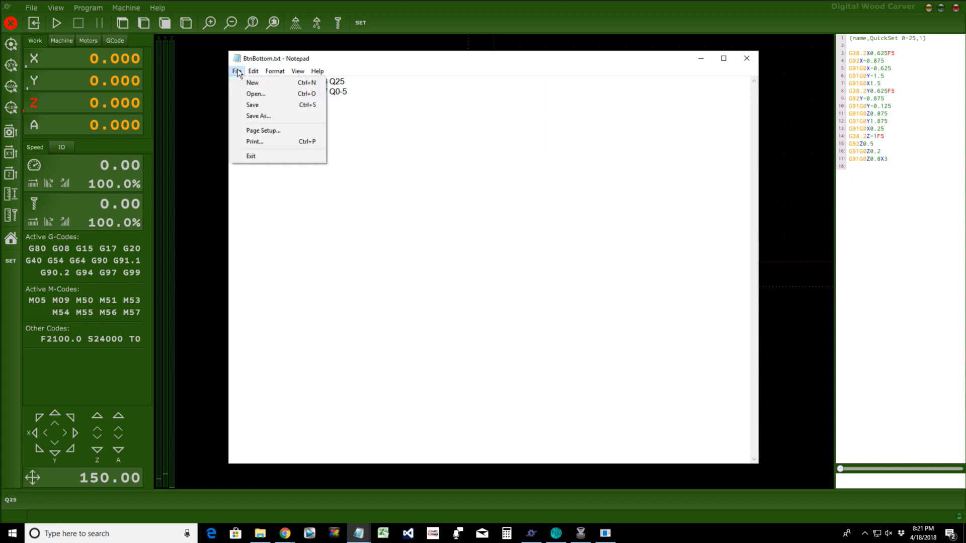
{"action": "left_click", "coordinate": [248, 106]}
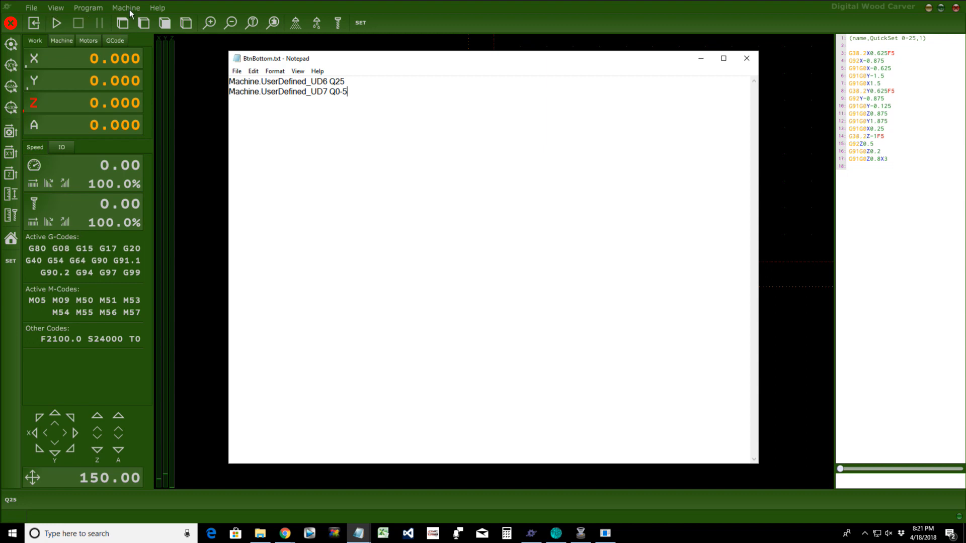
{"action": "left_click", "coordinate": [701, 58]}
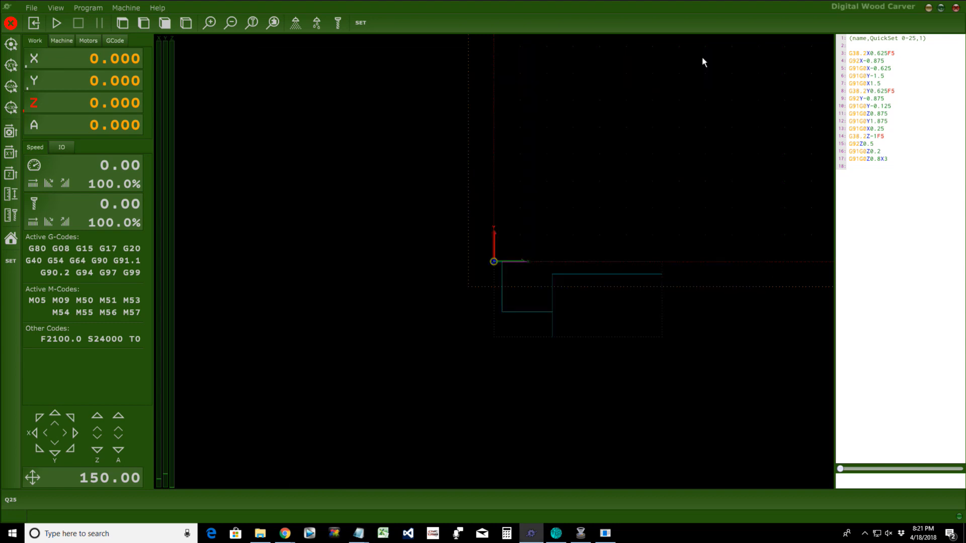
Step: Look through TNG's Program menu to locate the Warp command
{"action": "left_click", "coordinate": [88, 8]}
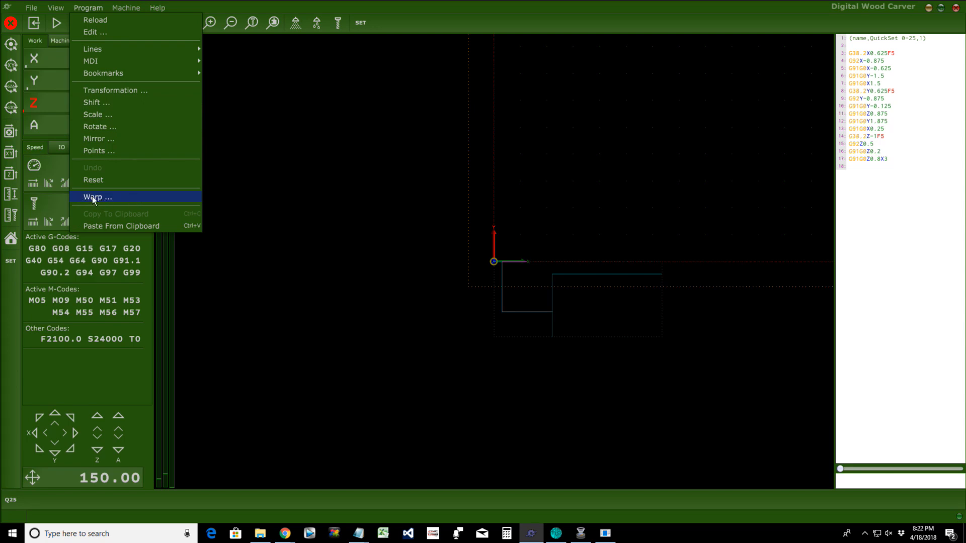
{"action": "left_click", "coordinate": [88, 8]}
{"action": "left_click", "coordinate": [88, 7]}
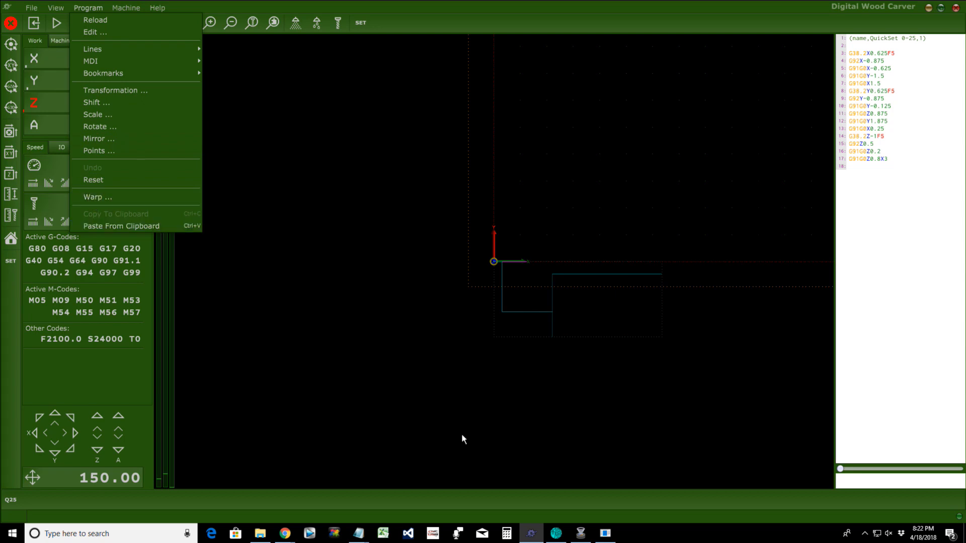
Step: Start a third line reading 'Program.' in BtnBottom.txt, then return to TNG's Program menu
{"action": "mouse_move", "coordinate": [359, 537]}
{"action": "left_click", "coordinate": [381, 505]}
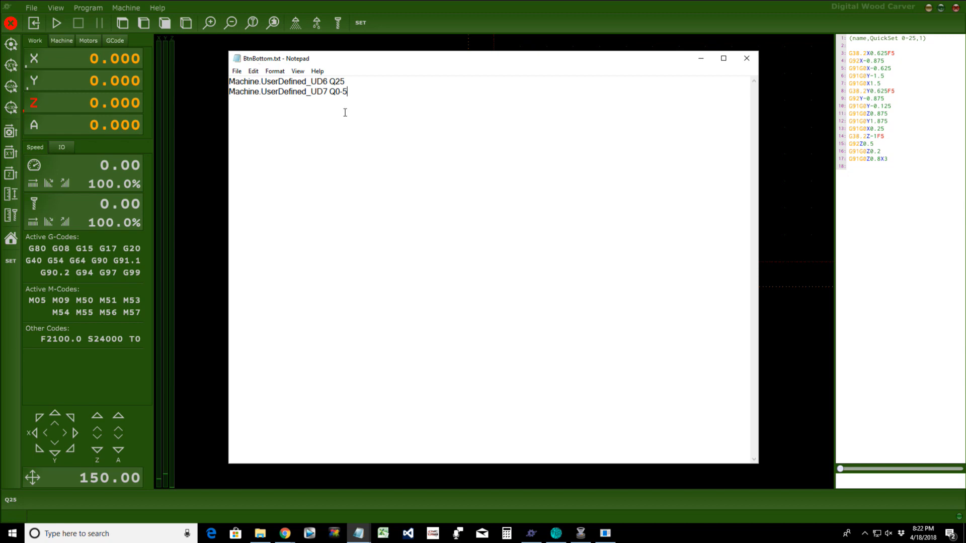
{"action": "key", "text": "Return"}
{"action": "type", "text": "Program."}
{"action": "left_click", "coordinate": [99, 6]}
{"action": "left_click", "coordinate": [98, 7]}
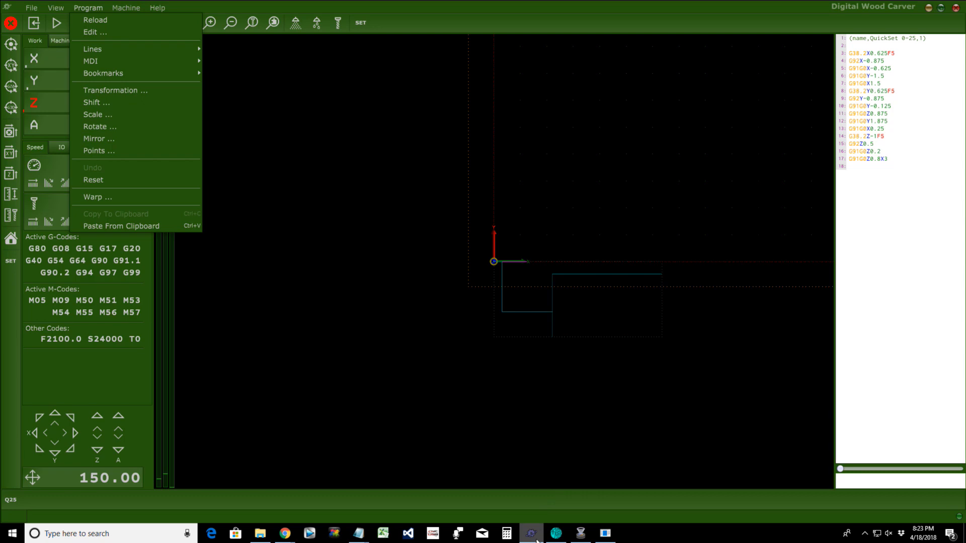
Step: Complete line 3 with 'Warp_...' and the WARP button label, correcting the spelling
{"action": "mouse_move", "coordinate": [357, 539]}
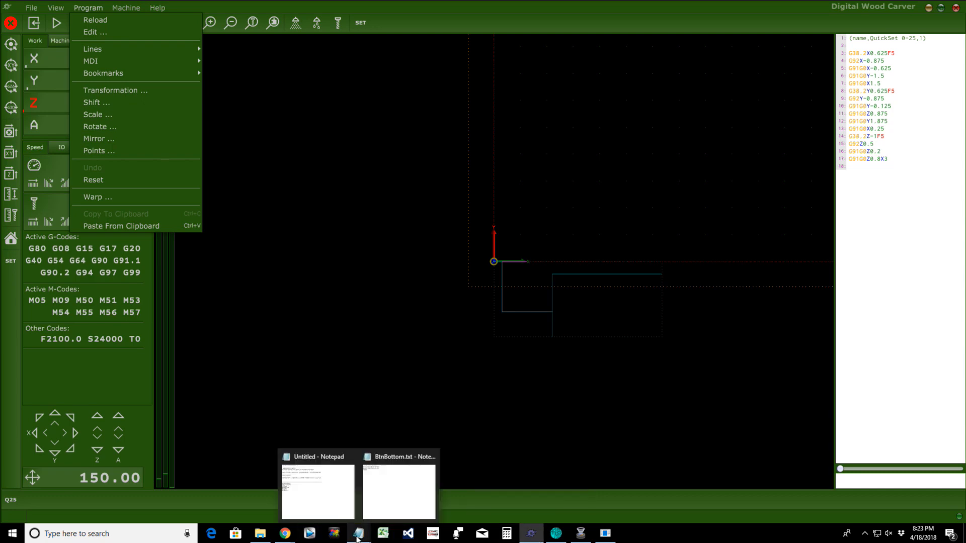
{"action": "left_click", "coordinate": [397, 503]}
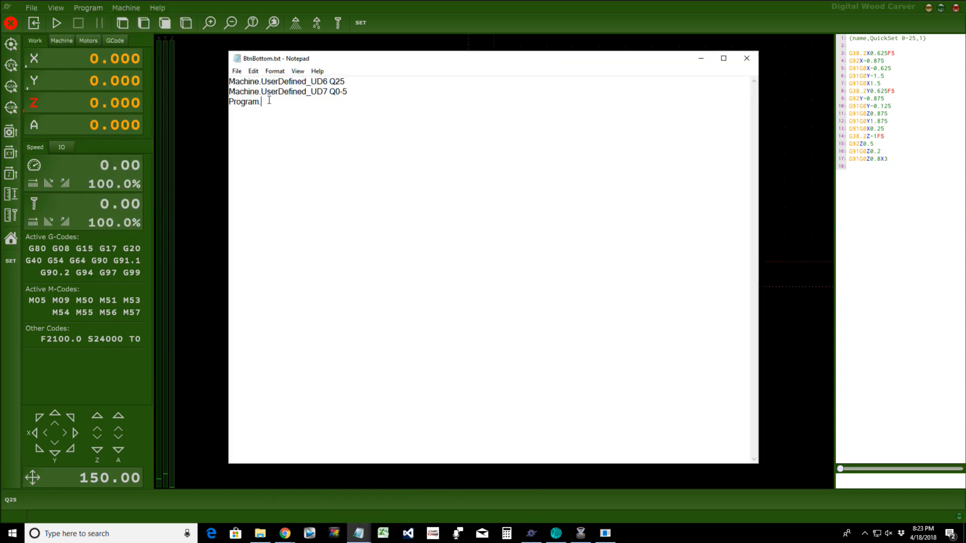
{"action": "type", "text": "Warp"}
{"action": "type", "text": "_... WARP"}
{"action": "left_click_drag", "start_coordinate": [301, 103], "coordinate": [304, 104]}
{"action": "key", "text": "BackSpace"}
{"action": "type", "text": "A"}
Step: Save BtnBottom.txt and close Notepad
{"action": "left_click", "coordinate": [236, 71]}
{"action": "left_click", "coordinate": [240, 104]}
{"action": "left_click", "coordinate": [291, 103]}
{"action": "left_click", "coordinate": [237, 71]}
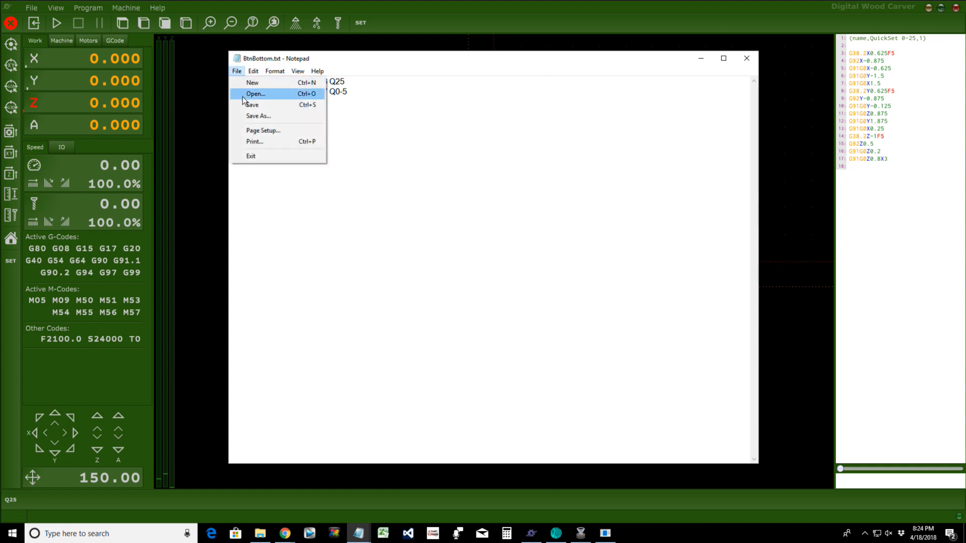
{"action": "left_click", "coordinate": [249, 104]}
{"action": "left_click", "coordinate": [747, 58]}
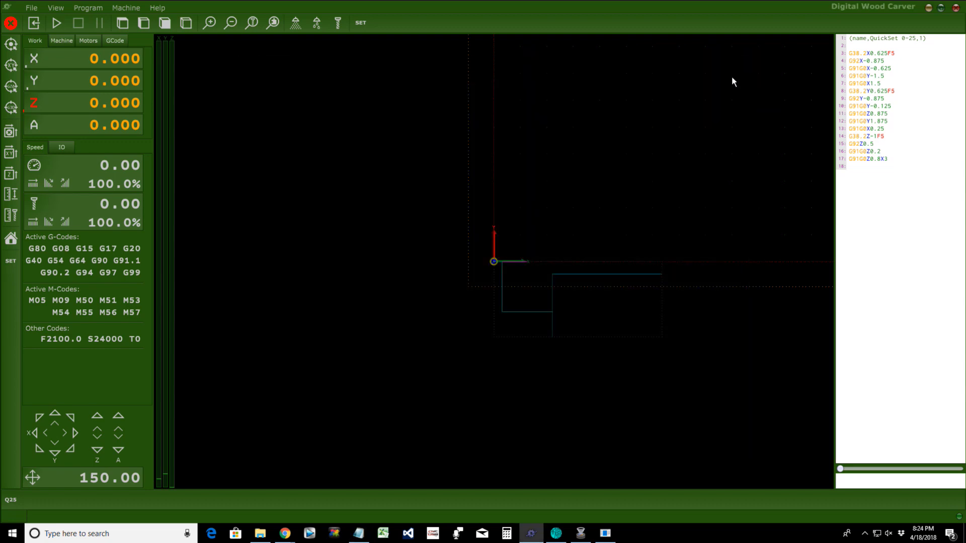
Step: Copy BtnBottom.txt from the TNG Custom Files folder in File Explorer
{"action": "left_click", "coordinate": [260, 533]}
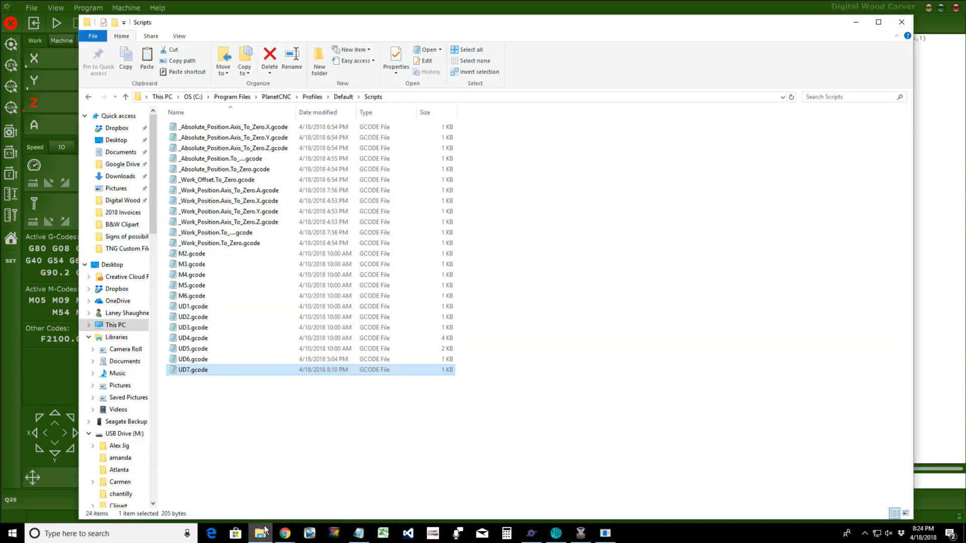
{"action": "left_click", "coordinate": [120, 252]}
{"action": "left_click", "coordinate": [214, 128]}
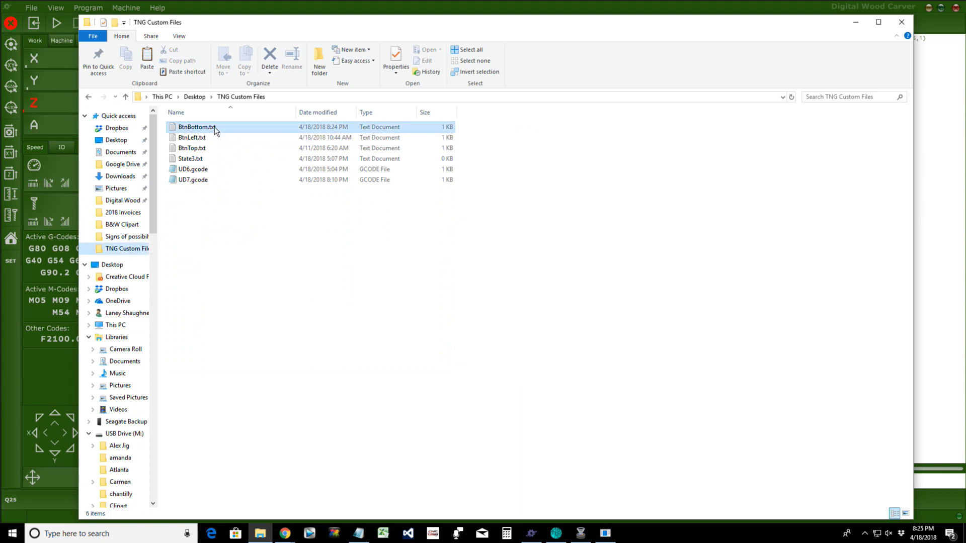
{"action": "right_click", "coordinate": [215, 126]}
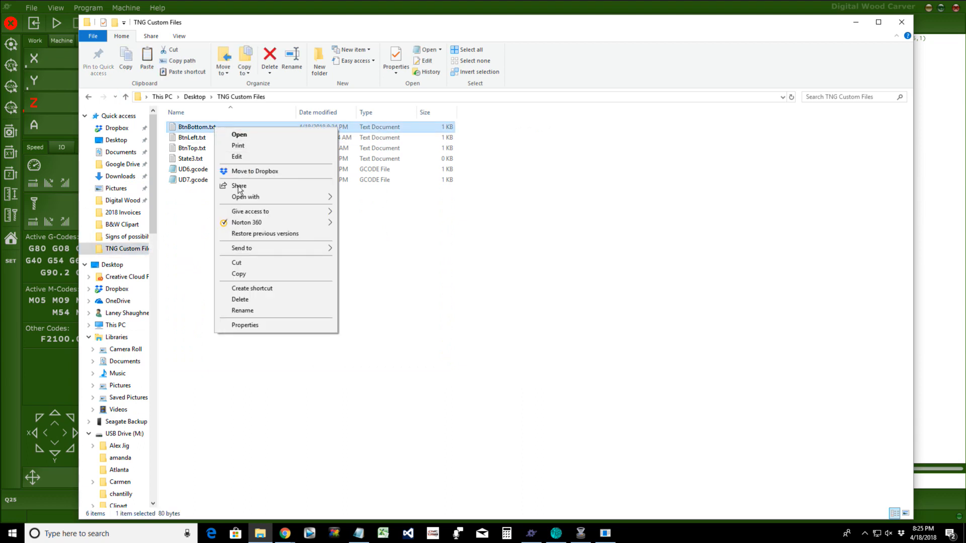
{"action": "left_click", "coordinate": [237, 273]}
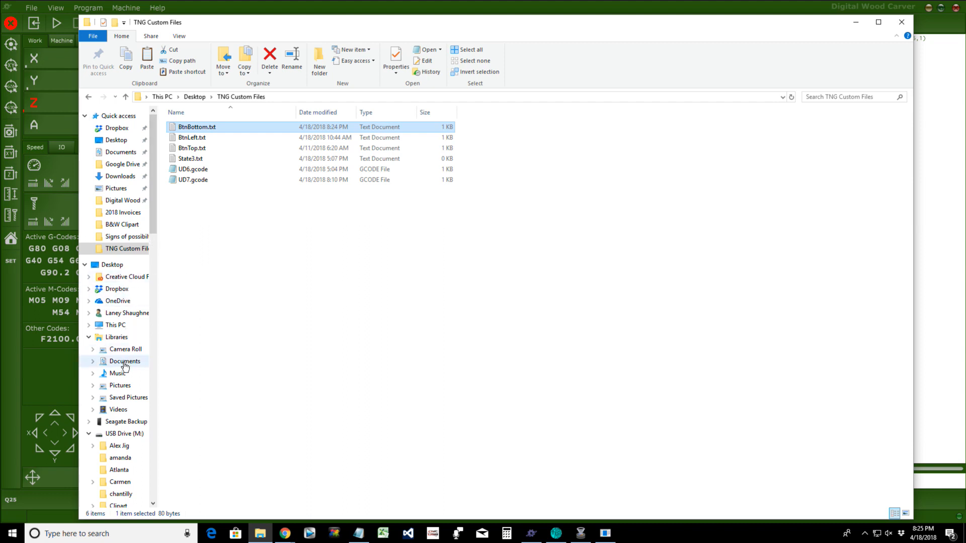
Step: Navigate through C: > Program Files > PlanetCNC > Profiles into the Default folder
{"action": "left_click", "coordinate": [115, 326]}
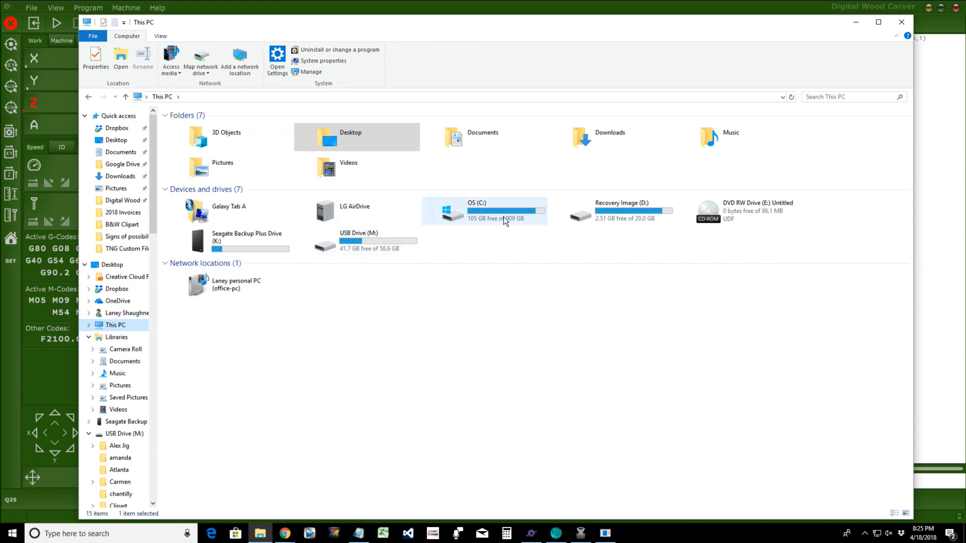
{"action": "double_click", "coordinate": [506, 221]}
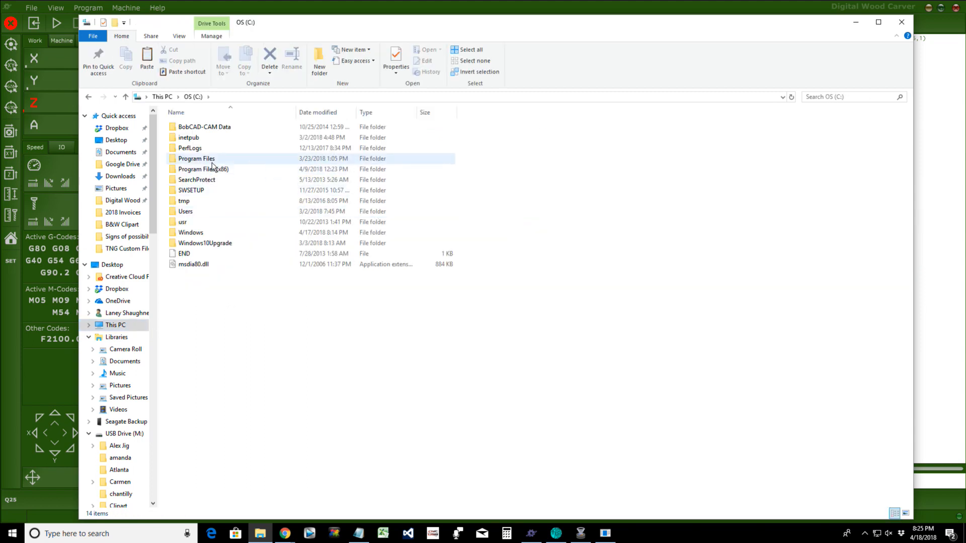
{"action": "double_click", "coordinate": [209, 160]}
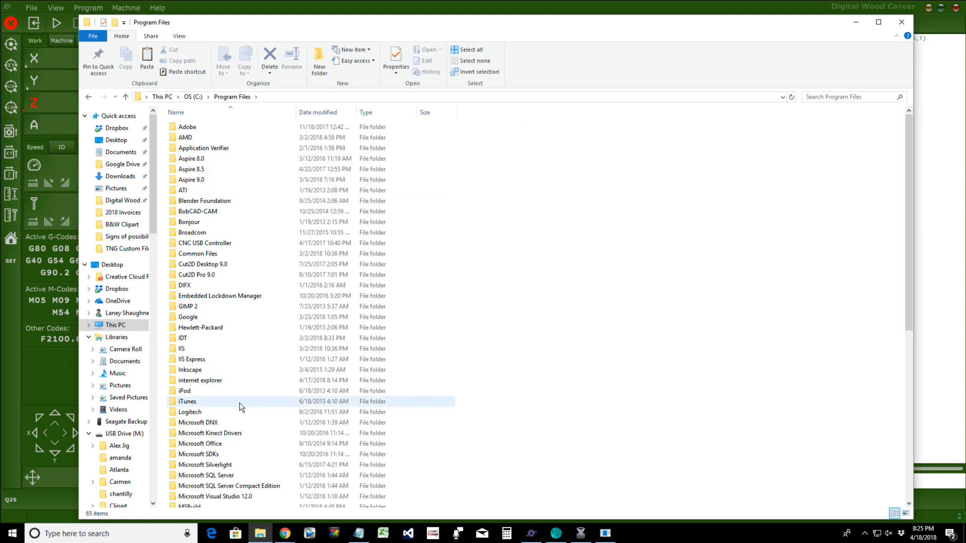
{"action": "scroll", "coordinate": [241, 405], "scroll_direction": "down", "scroll_amount": 3}
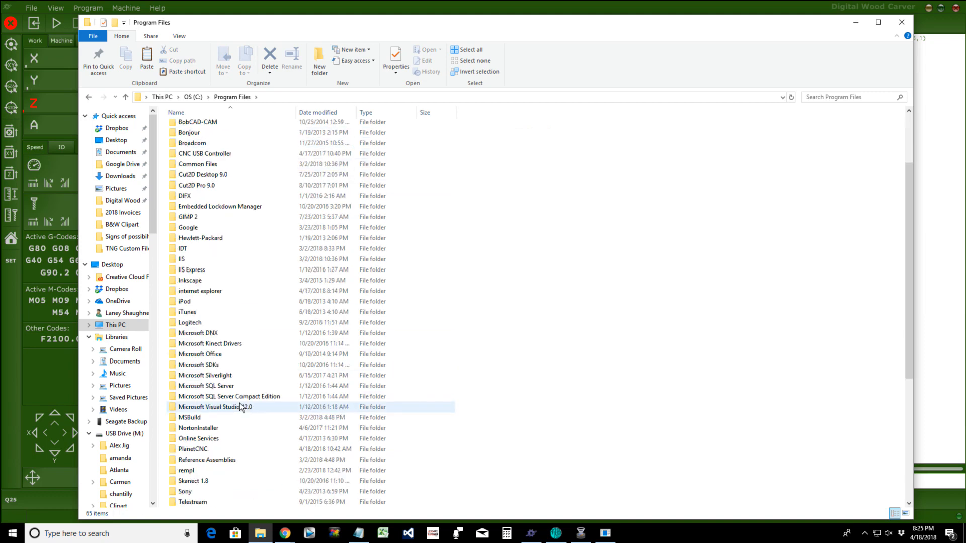
{"action": "double_click", "coordinate": [193, 450]}
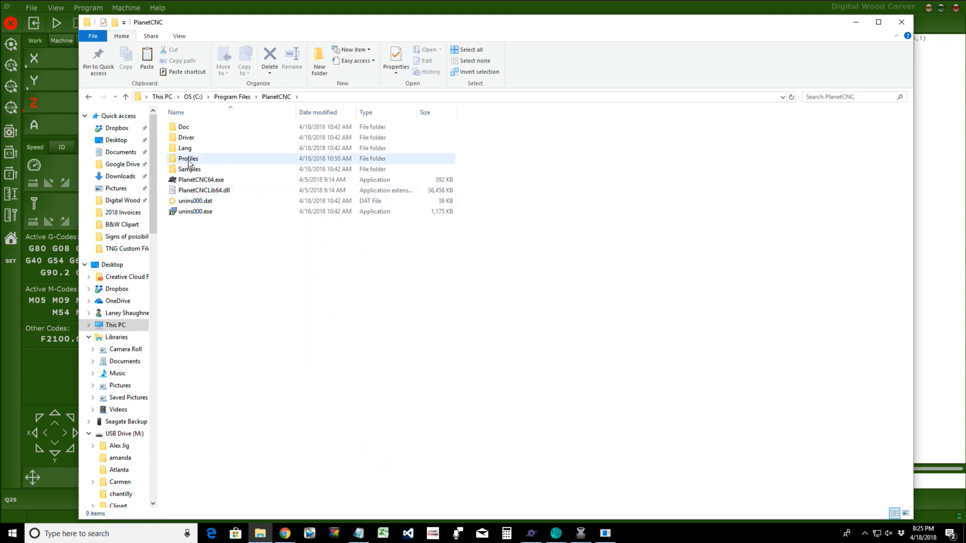
{"action": "double_click", "coordinate": [189, 159]}
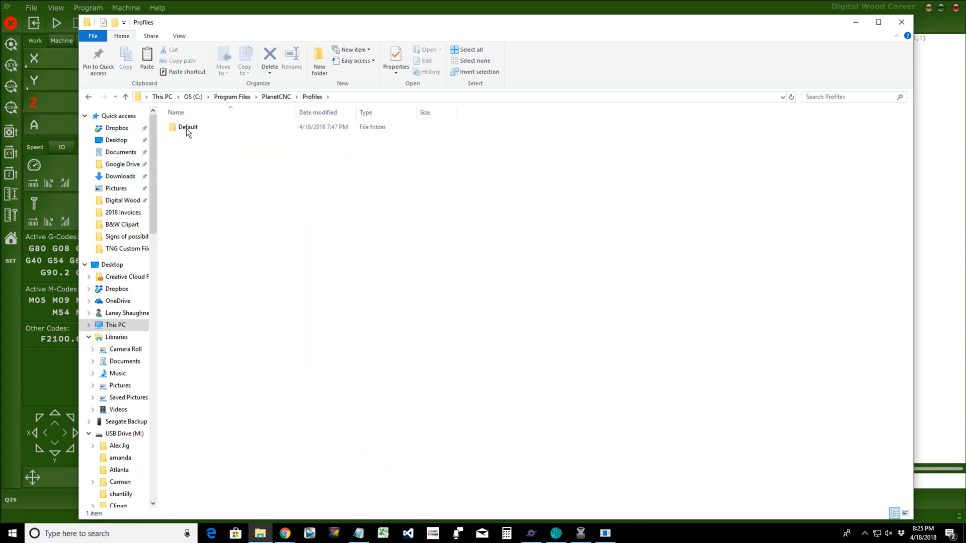
{"action": "left_click", "coordinate": [186, 129]}
{"action": "double_click", "coordinate": [185, 128]}
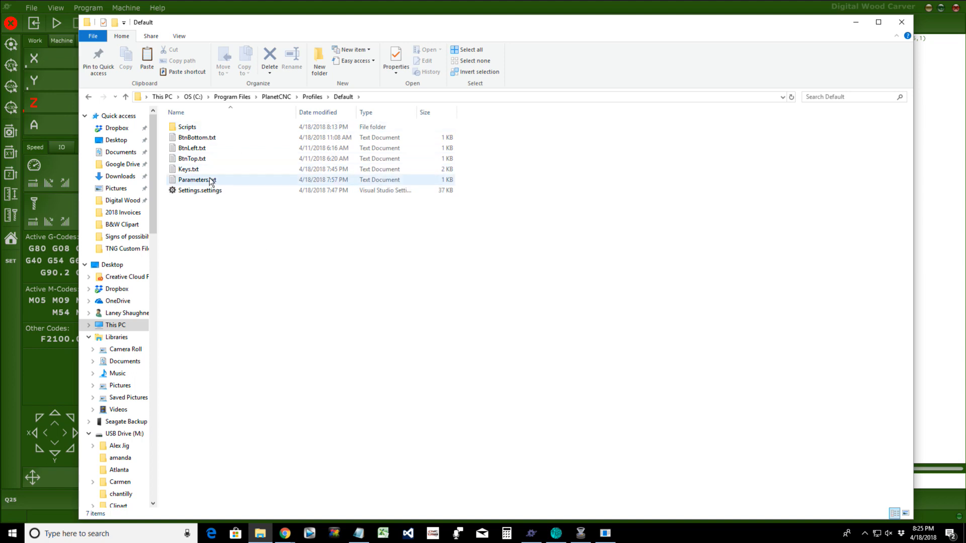
Step: Paste the edited BtnBottom.txt into the Default profile, replacing the existing file with admin approval
{"action": "right_click", "coordinate": [255, 174]}
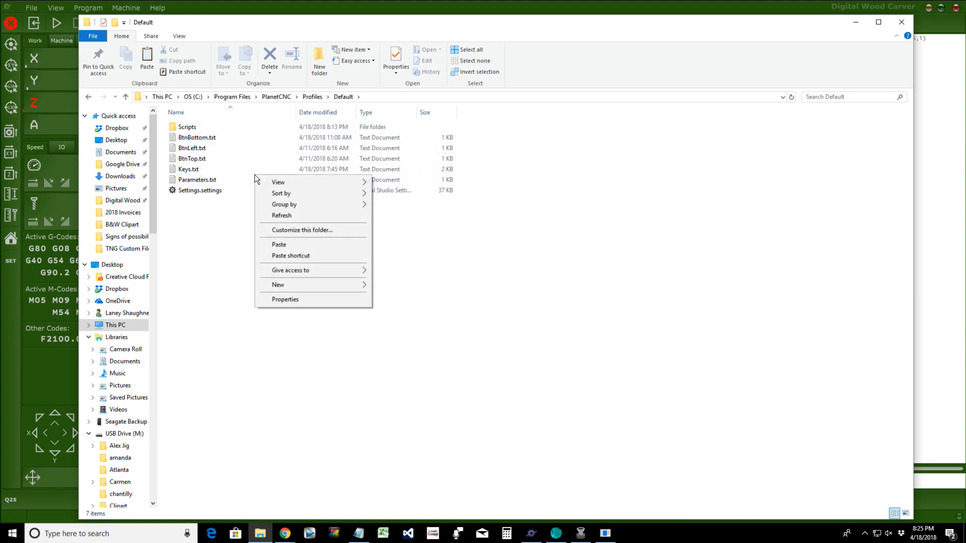
{"action": "left_click", "coordinate": [267, 244]}
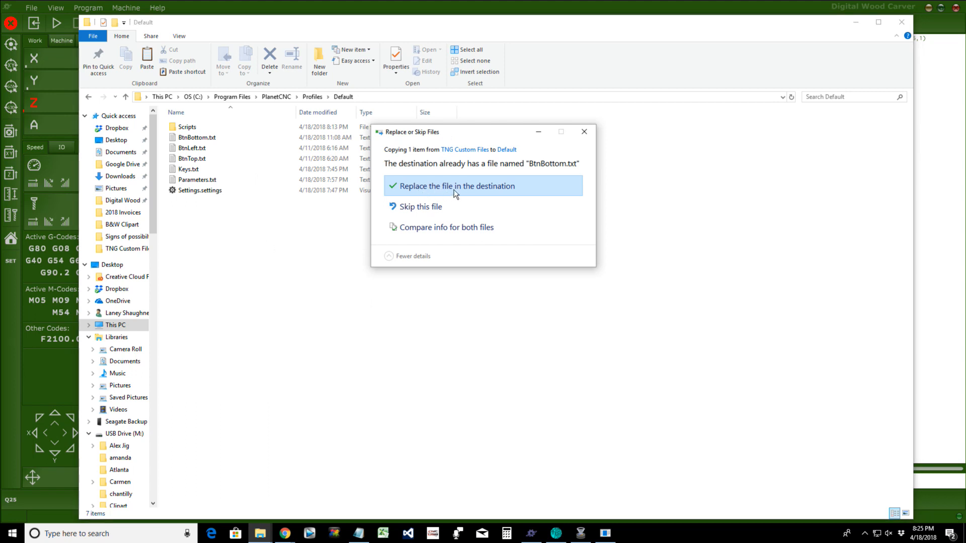
{"action": "left_click", "coordinate": [425, 188]}
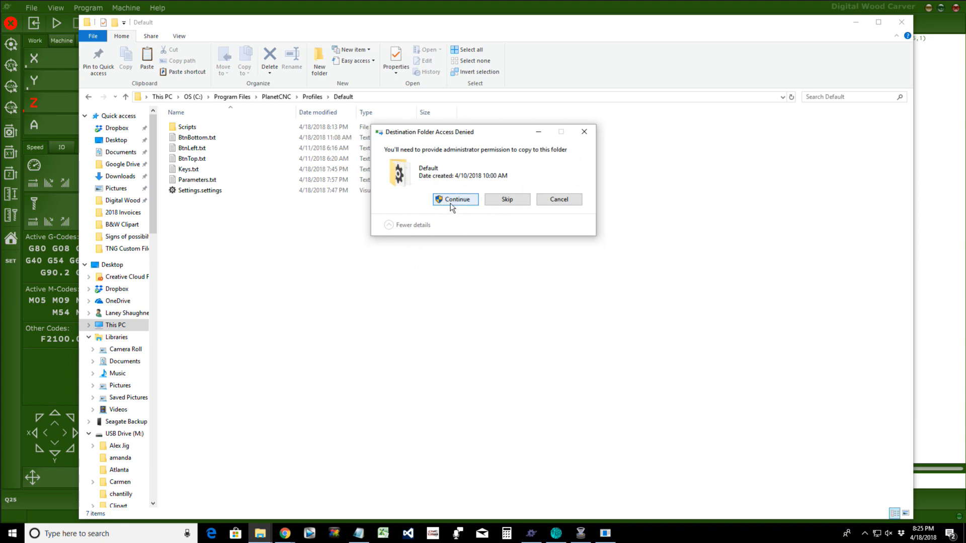
{"action": "left_click", "coordinate": [451, 203]}
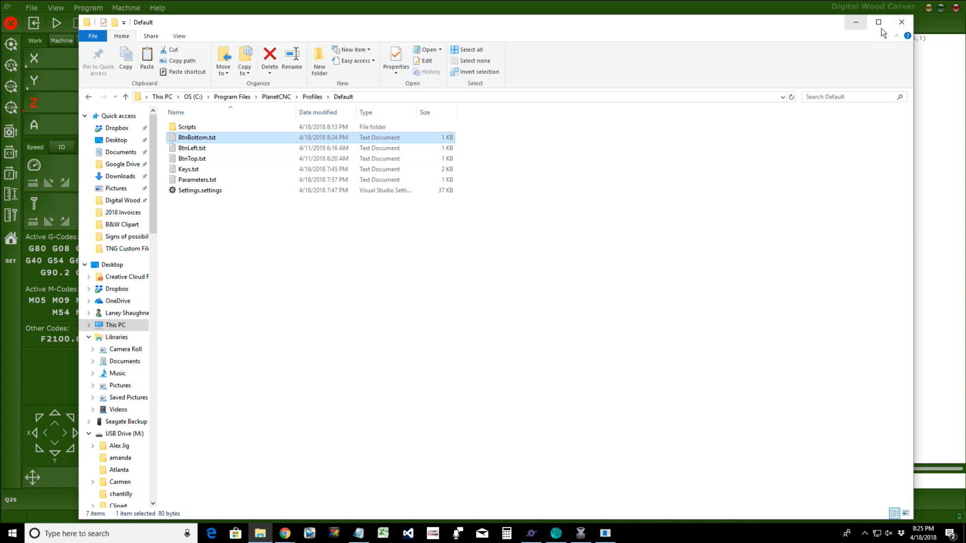
{"action": "left_click", "coordinate": [902, 23]}
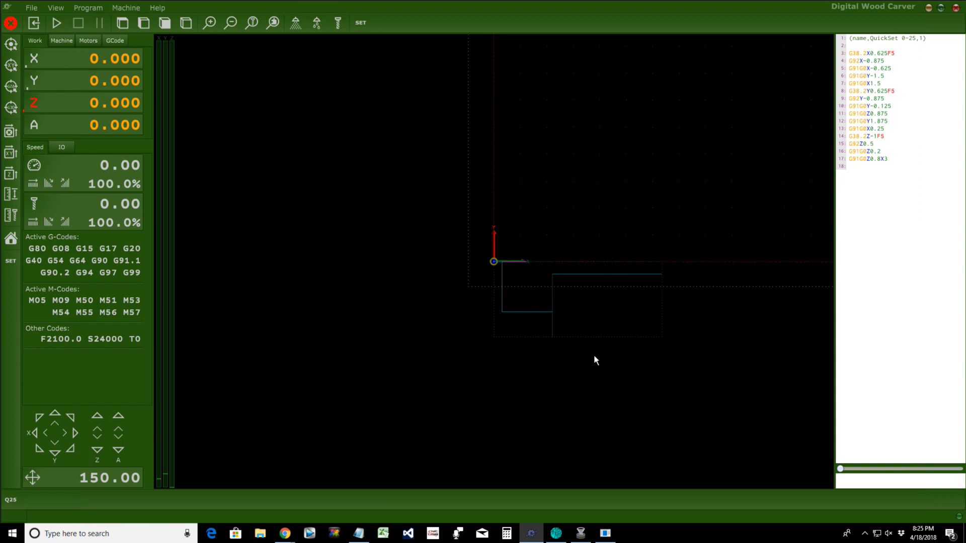
Step: Restart Digital Wood Carver to load the new buttons, then launch WARP from the bottom toolbar
{"action": "left_click", "coordinate": [956, 9]}
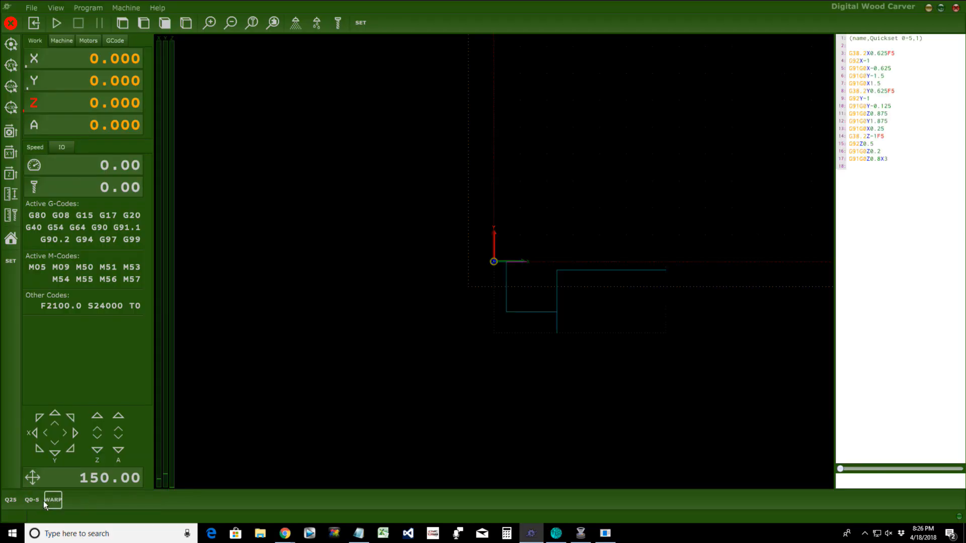
{"action": "left_click", "coordinate": [52, 500]}
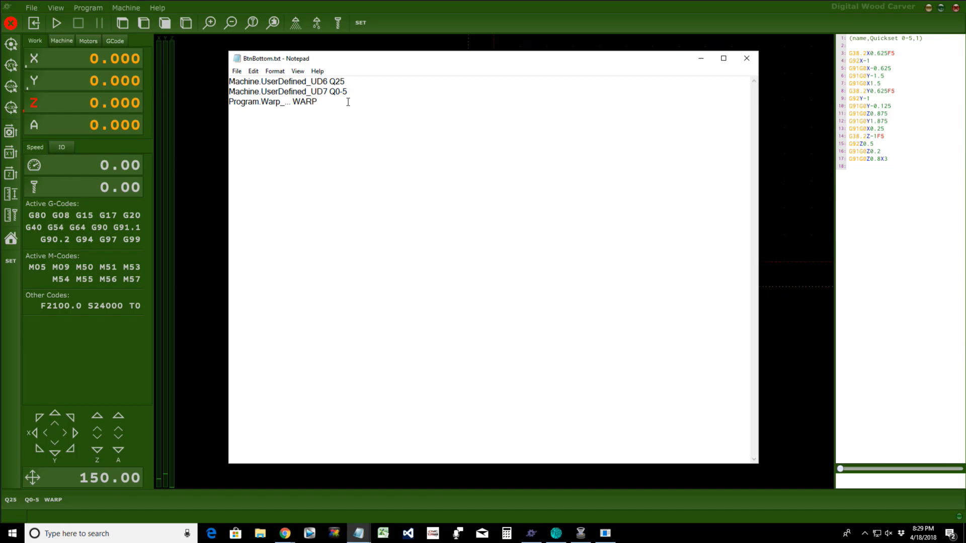
Step: Insert a new '---' divider line after the Q0-5 entry in BtnBottom.txt
{"action": "left_click", "coordinate": [349, 81]}
{"action": "left_click", "coordinate": [360, 92]}
{"action": "key", "text": "Return"}
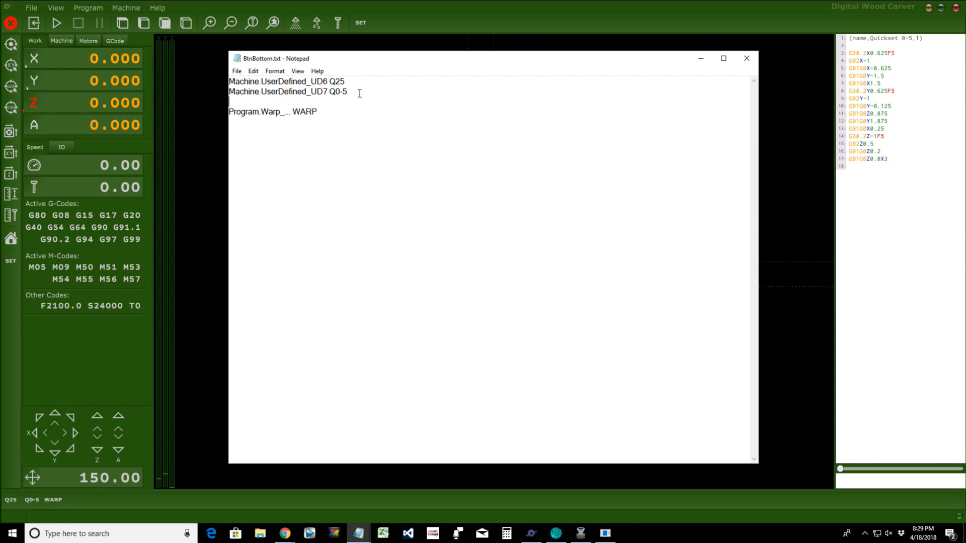
{"action": "type", "text": "---"}
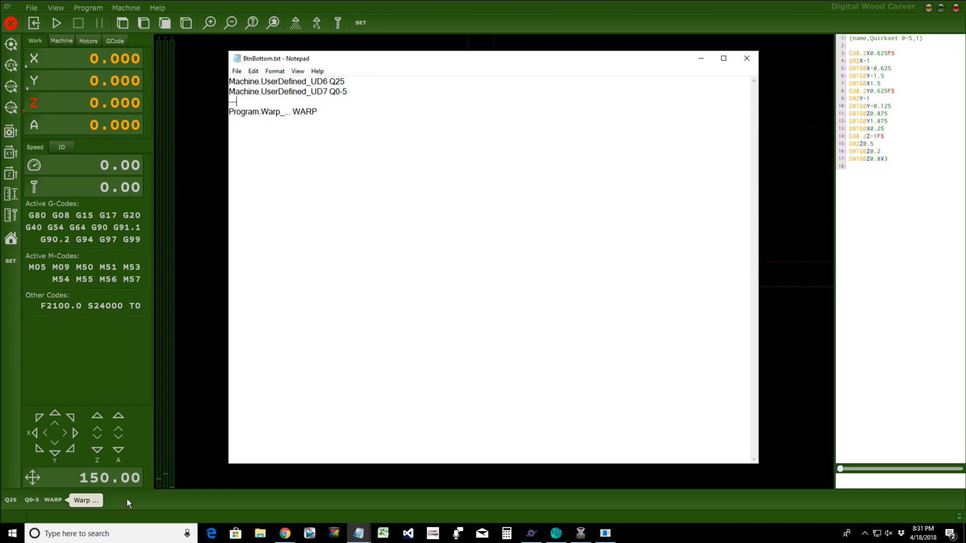
{"action": "left_click_drag", "start_coordinate": [237, 102], "coordinate": [224, 99]}
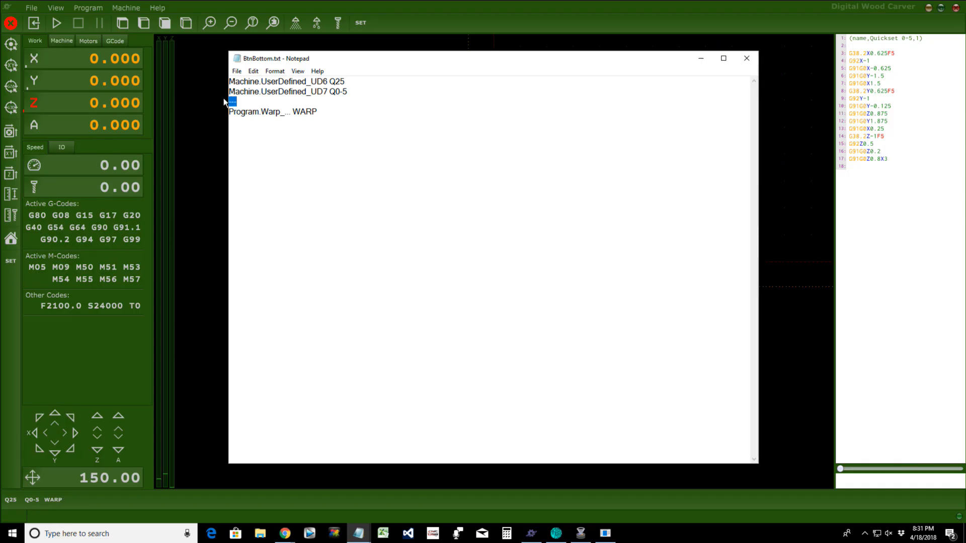
{"action": "key", "text": "Right"}
Step: In the untitled notes, add 'To Create a Dividing Line Between Buttons or a group of Buttons we need to use --- (3dashes)'
{"action": "mouse_move", "coordinate": [358, 534]}
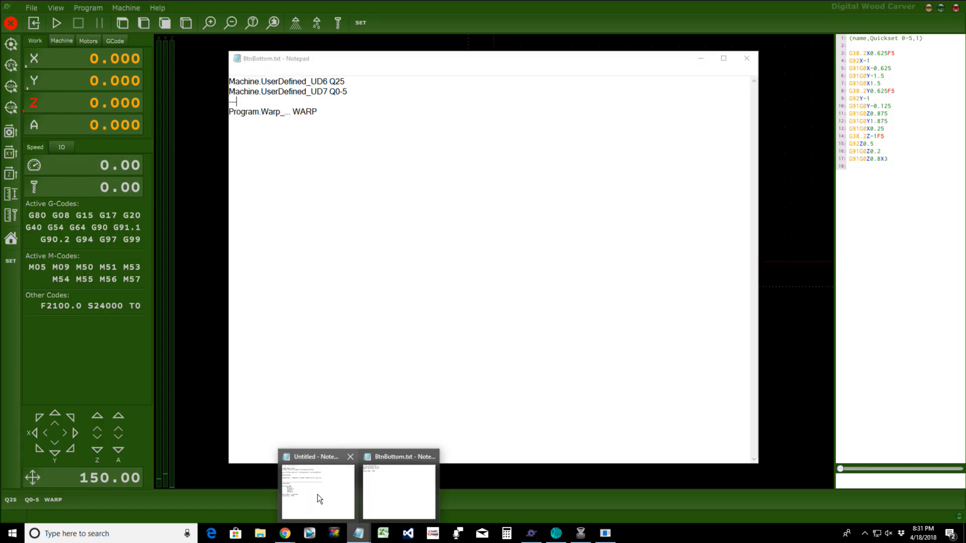
{"action": "left_click", "coordinate": [319, 498]}
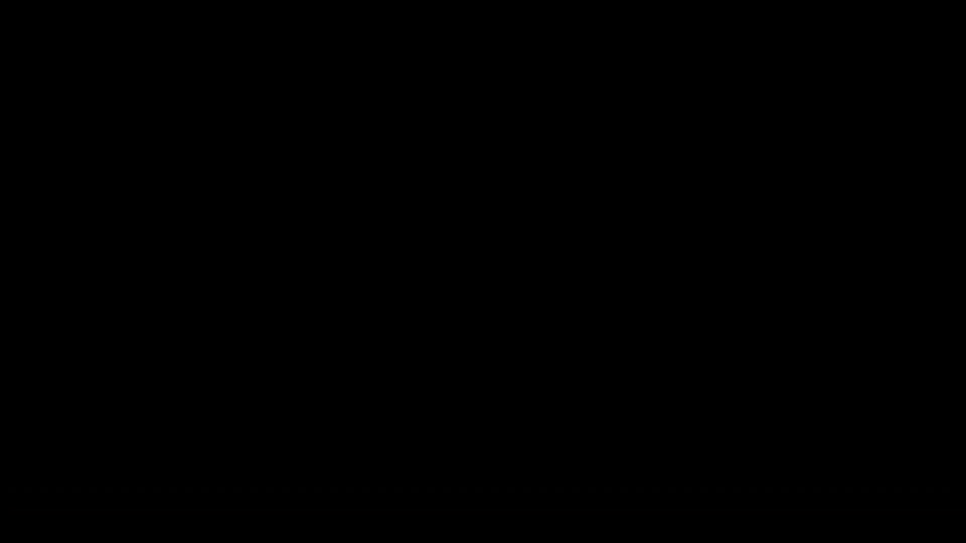
{"action": "key", "text": "Return"}
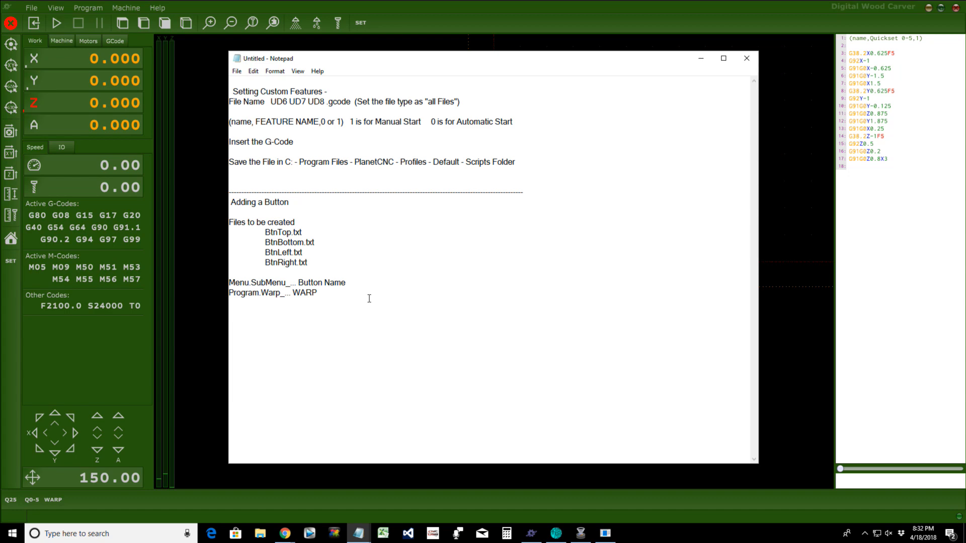
{"action": "type", "text": "T"}
{"action": "key", "text": "BackSpace"}
{"action": "key", "text": "BackSpace"}
{"action": "key", "text": "Return"}
{"action": "type", "text": "To Create a Dividing Line Between Buttons or a gr"}
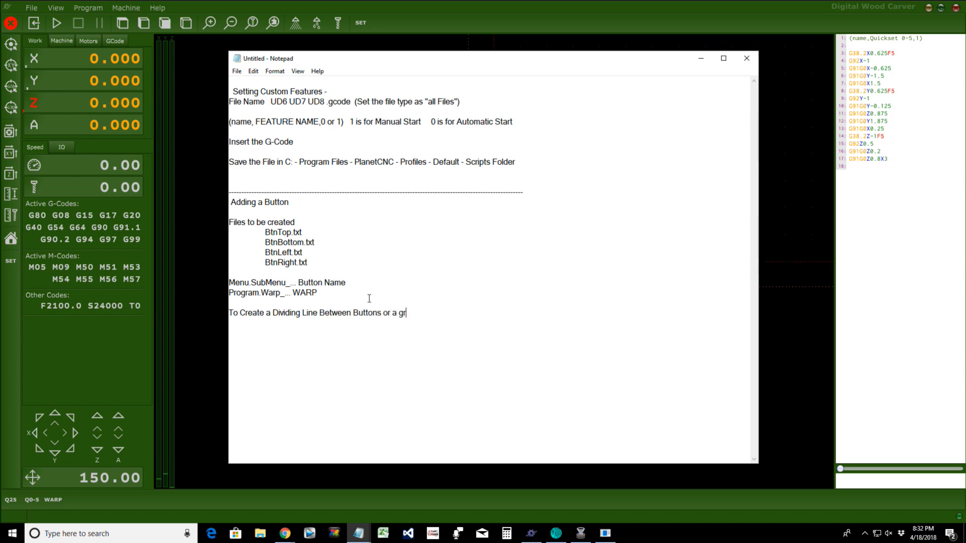
{"action": "type", "text": "oup of Buttons we need to "}
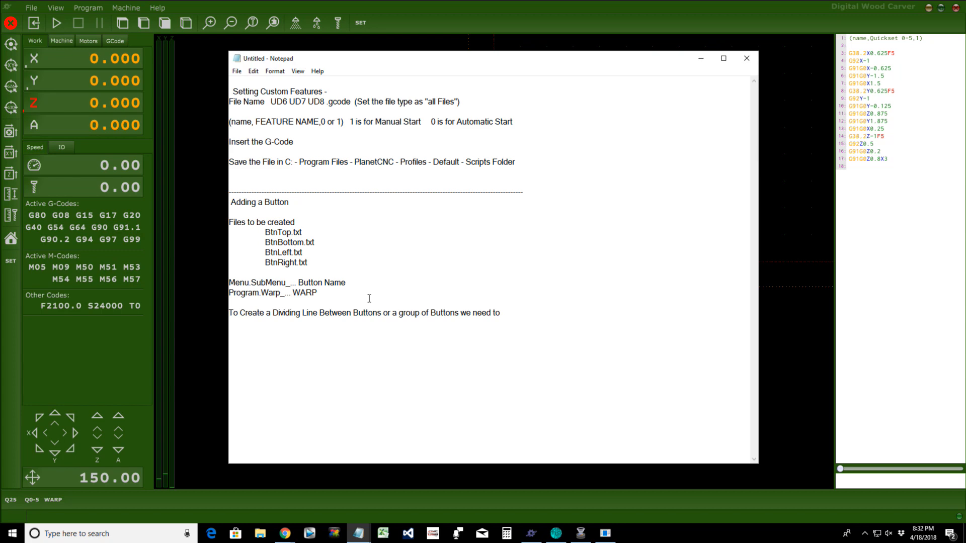
{"action": "type", "text": "use ---"}
{"action": "type", "text": "(dashD"}
{"action": "type", "text": "("}
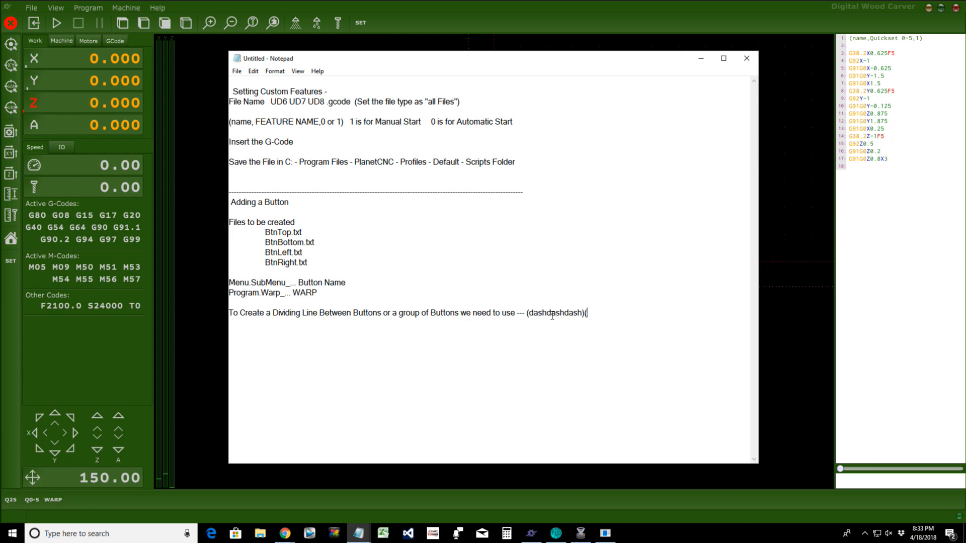
{"action": "type", "text": "3dashes)"}
Step: Highlight the '---' in the note and save BtnBottom.txt
{"action": "left_click", "coordinate": [516, 313]}
{"action": "left_click_drag", "start_coordinate": [517, 312], "coordinate": [525, 313]}
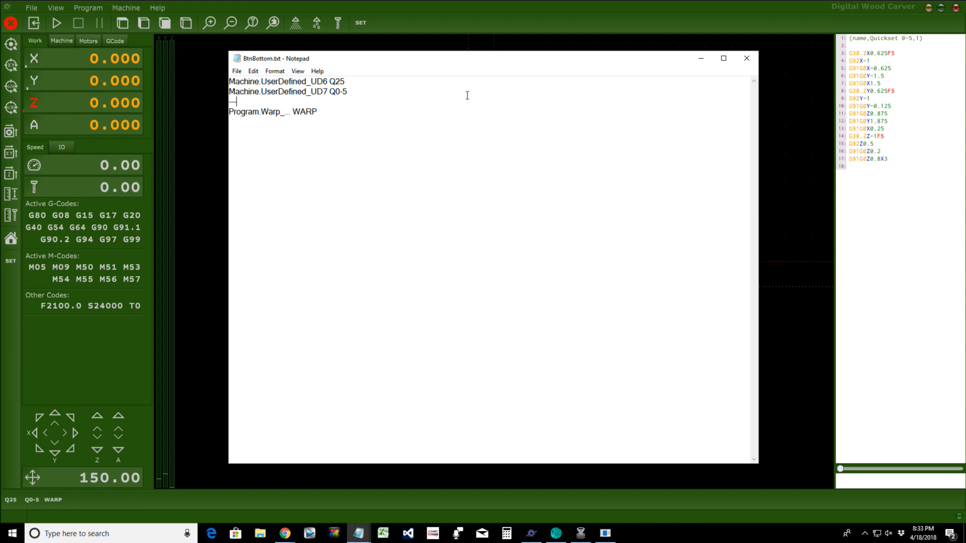
{"action": "left_click", "coordinate": [237, 70]}
{"action": "left_click", "coordinate": [247, 104]}
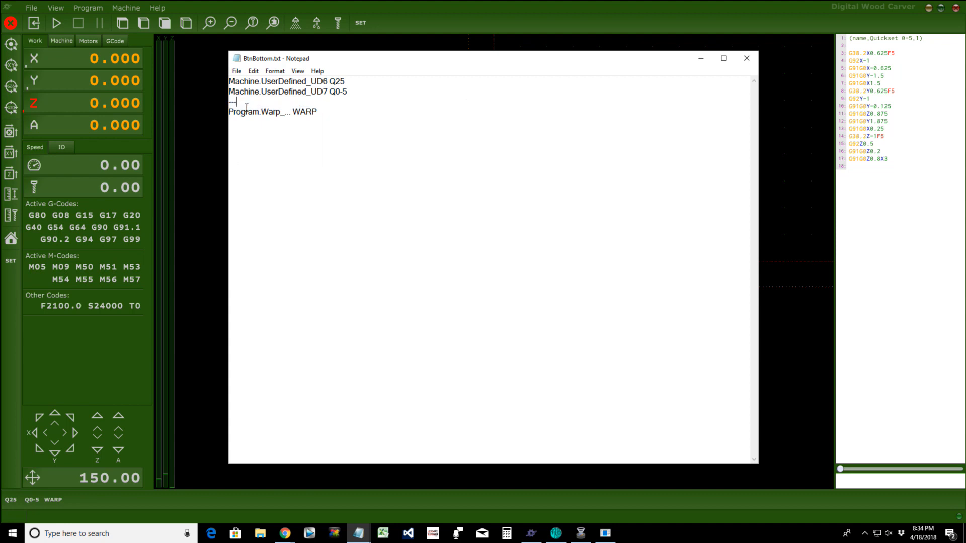
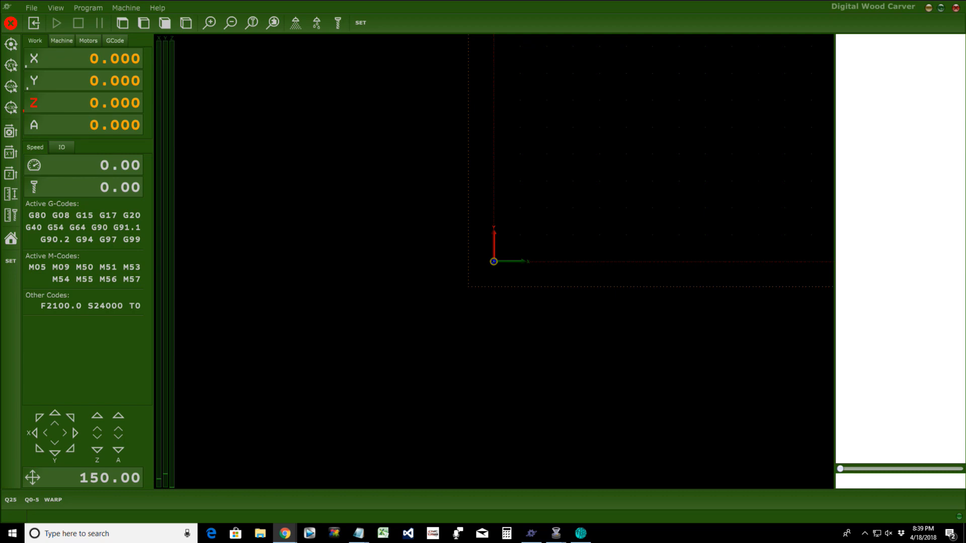
Step: Copy BtnBottom.txt from the Desktop's TNG Custom Files folder in a new File Explorer window
{"action": "key", "text": "super+e"}
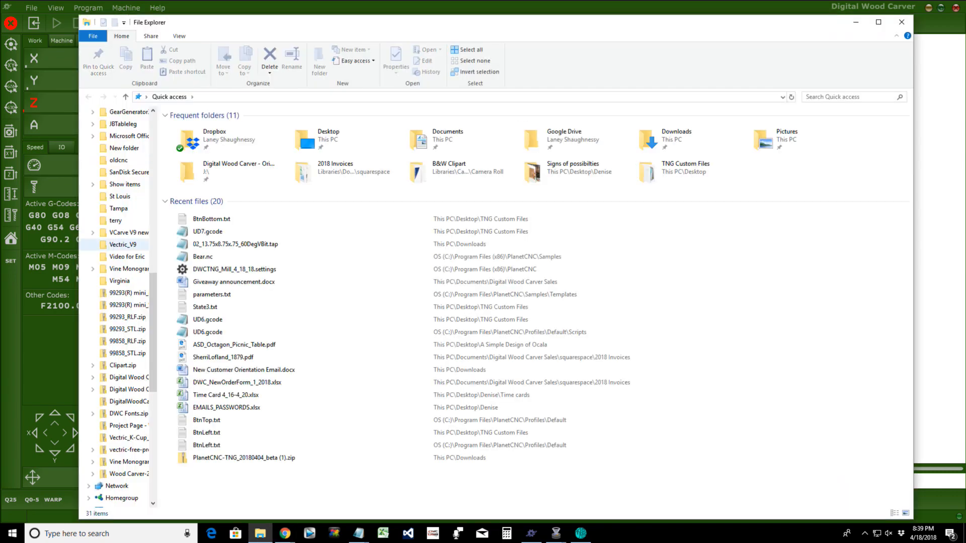
{"action": "left_click_drag", "start_coordinate": [153, 313], "coordinate": [153, 250]}
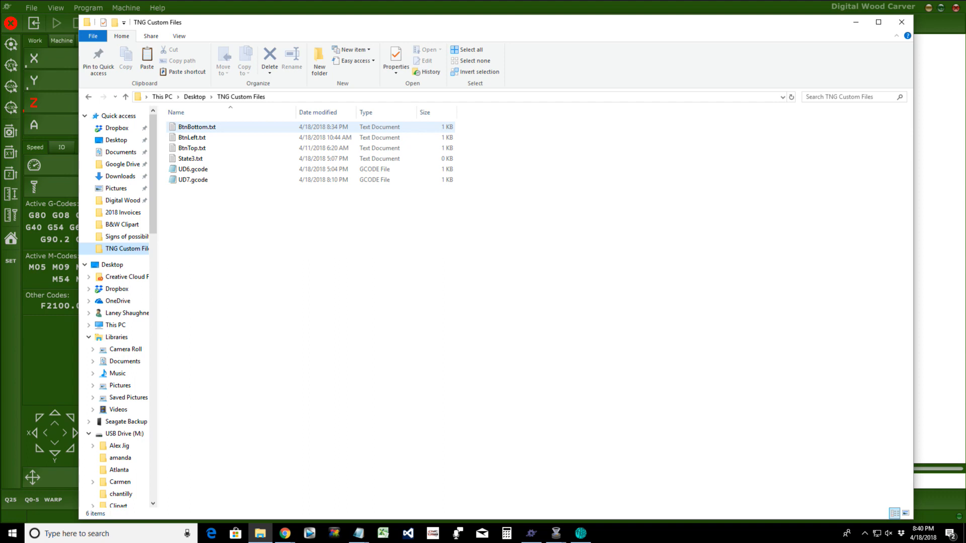
{"action": "right_click", "coordinate": [203, 128]}
{"action": "left_click", "coordinate": [226, 274]}
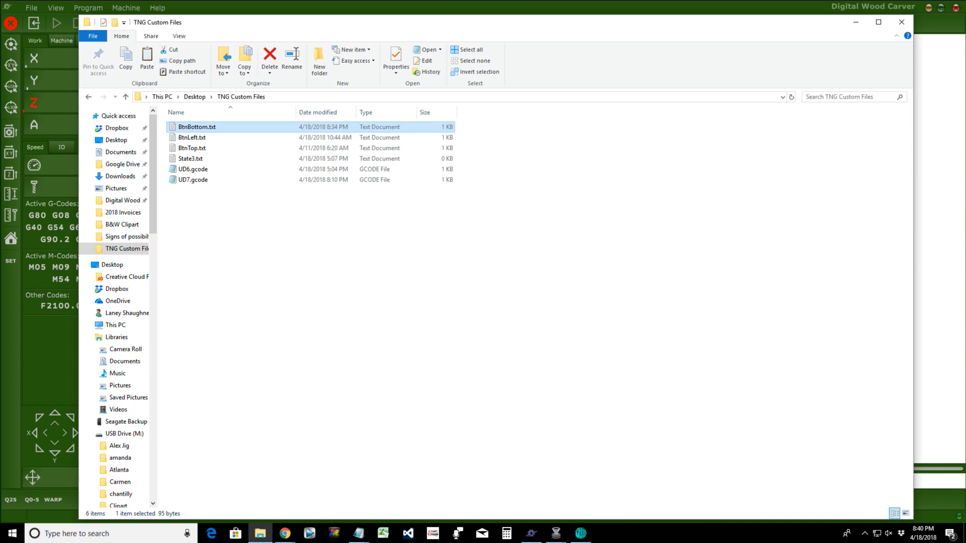
{"action": "right_click", "coordinate": [224, 130]}
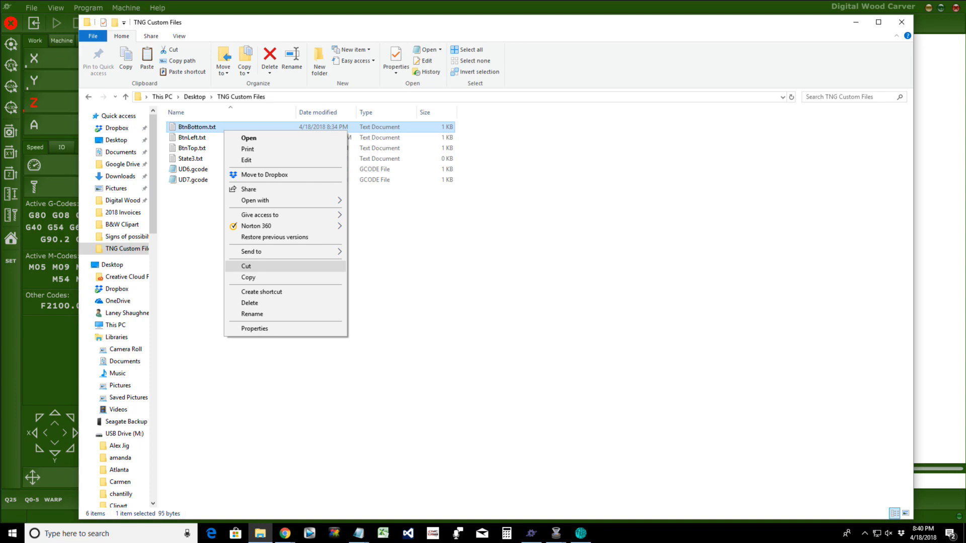
Step: Cut BtnBottom.txt and paste it into C:\Program Files\PlanetCNC\Profiles\Default
{"action": "left_click", "coordinate": [247, 267]}
{"action": "left_click", "coordinate": [116, 325]}
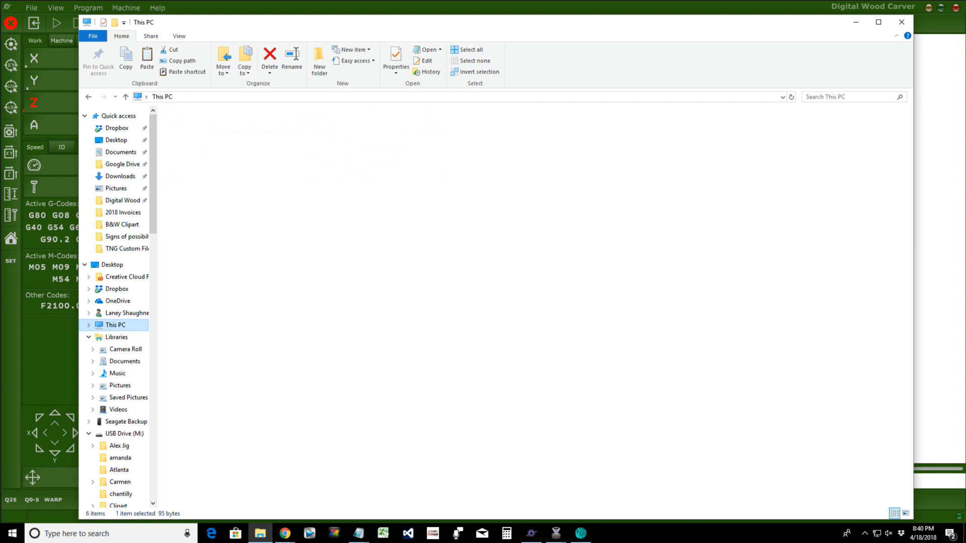
{"action": "double_click", "coordinate": [222, 158]}
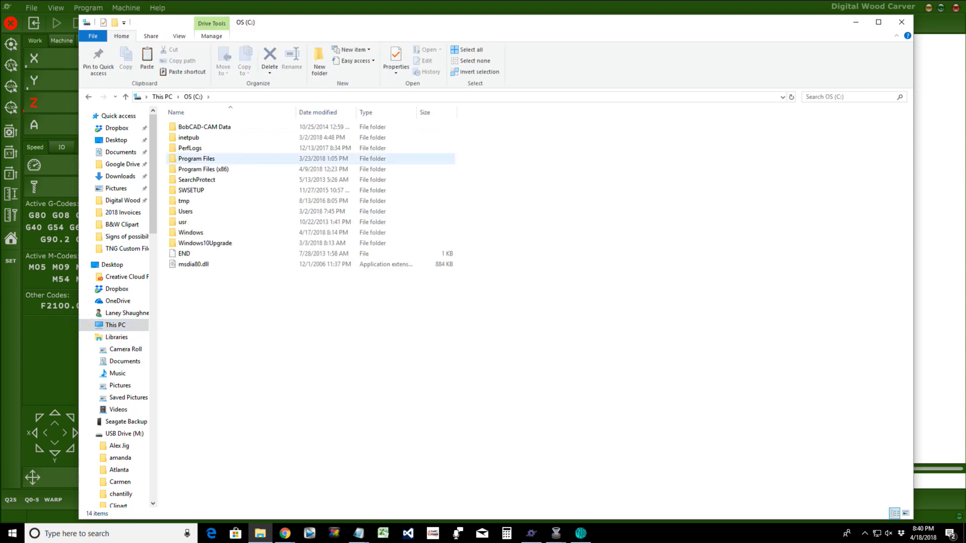
{"action": "double_click", "coordinate": [196, 159]}
{"action": "scroll", "coordinate": [221, 366], "scroll_direction": "down", "scroll_amount": 4}
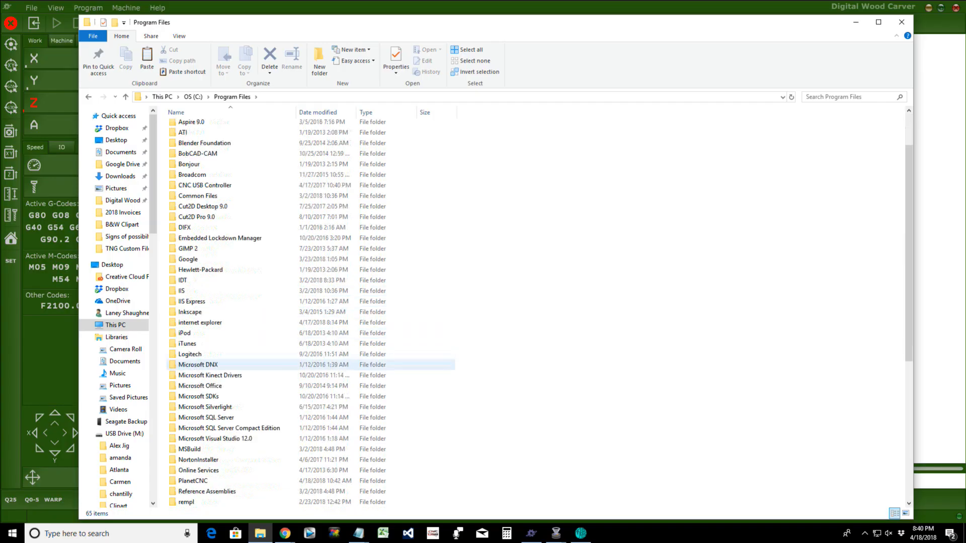
{"action": "left_click", "coordinate": [197, 417]}
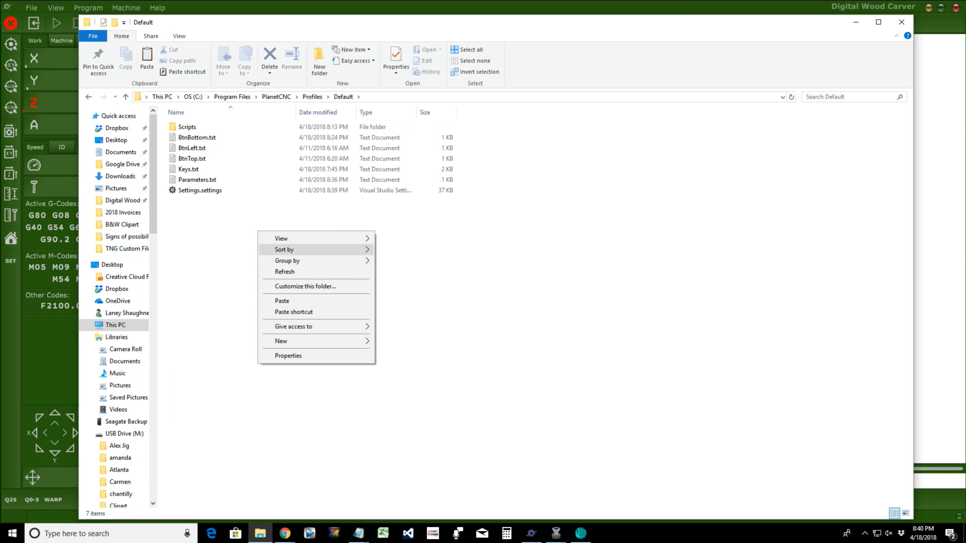
{"action": "left_click", "coordinate": [282, 301]}
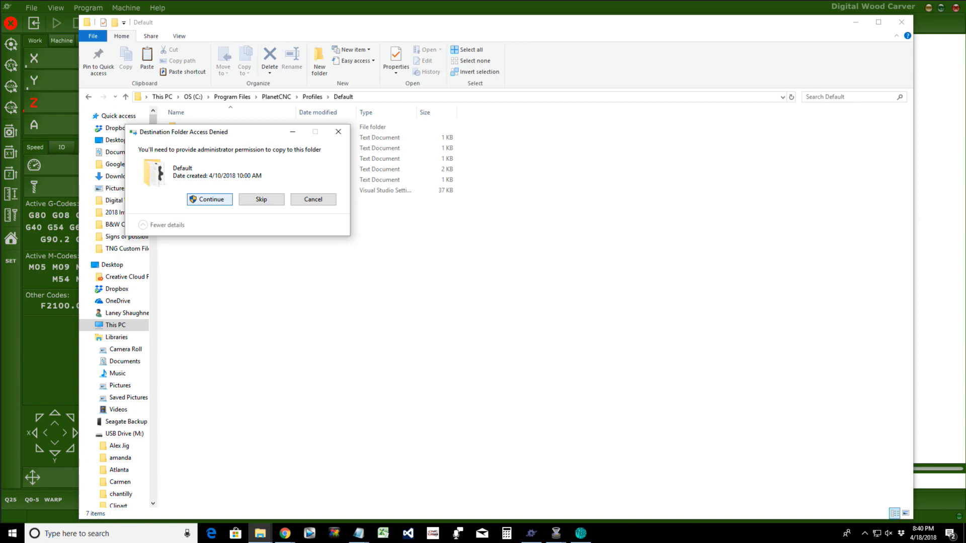
Step: Continue past the Destination Folder Access Denied prompt to complete the BtnBottom.txt copy
{"action": "left_click", "coordinate": [210, 200]}
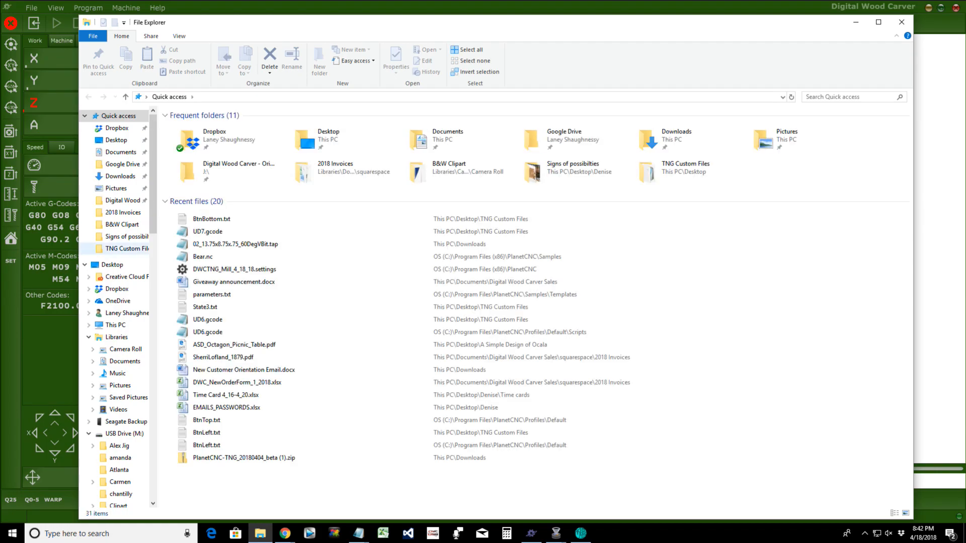
Step: Select BtnBottom.txt in TNG Custom Files, then reopen File Explorer on This PC
{"action": "left_click", "coordinate": [126, 249]}
{"action": "left_click", "coordinate": [197, 127]}
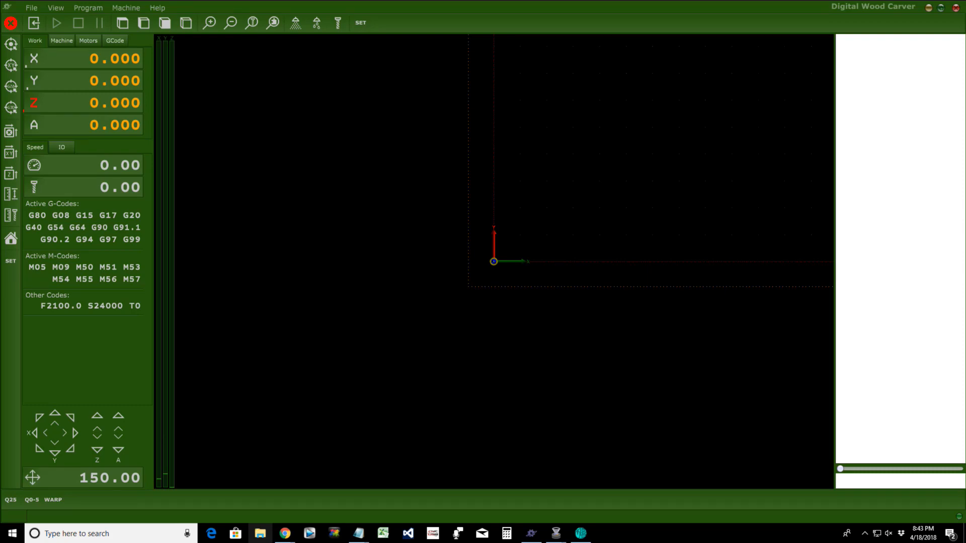
{"action": "left_click", "coordinate": [260, 534]}
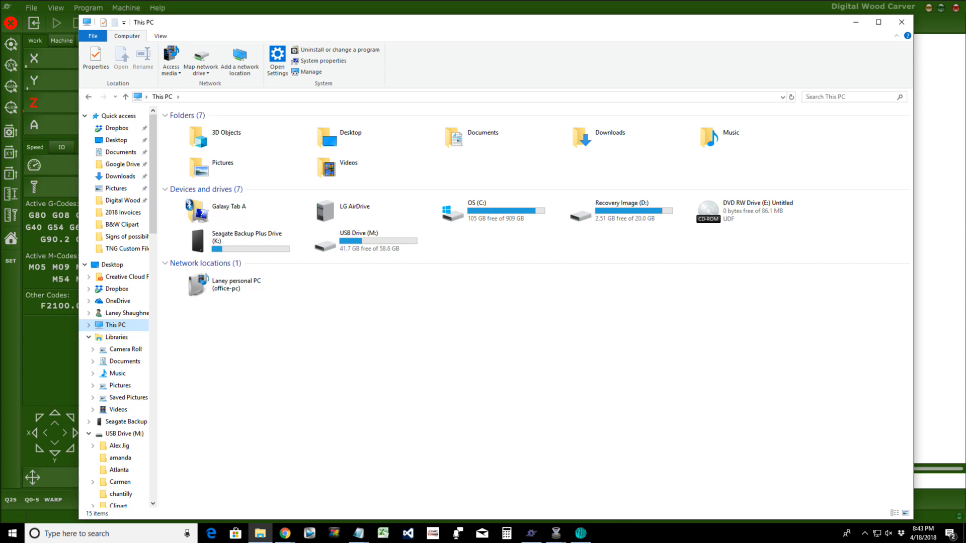
Step: Paste BtnBottom.txt into PlanetCNC's Profiles\Default folder, replacing the existing file with administrator permission
{"action": "double_click", "coordinate": [467, 207]}
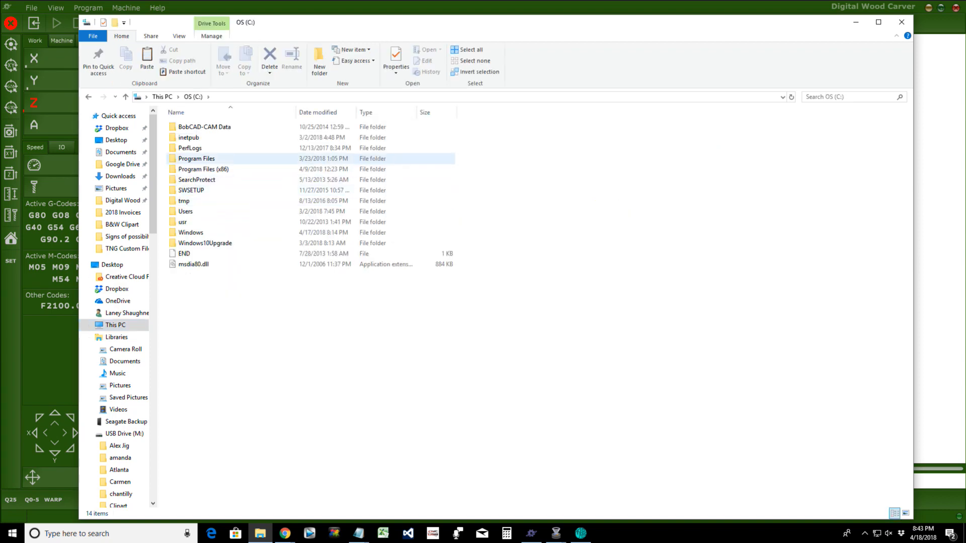
{"action": "double_click", "coordinate": [196, 158]}
{"action": "scroll", "coordinate": [251, 438], "scroll_direction": "down", "scroll_amount": 2}
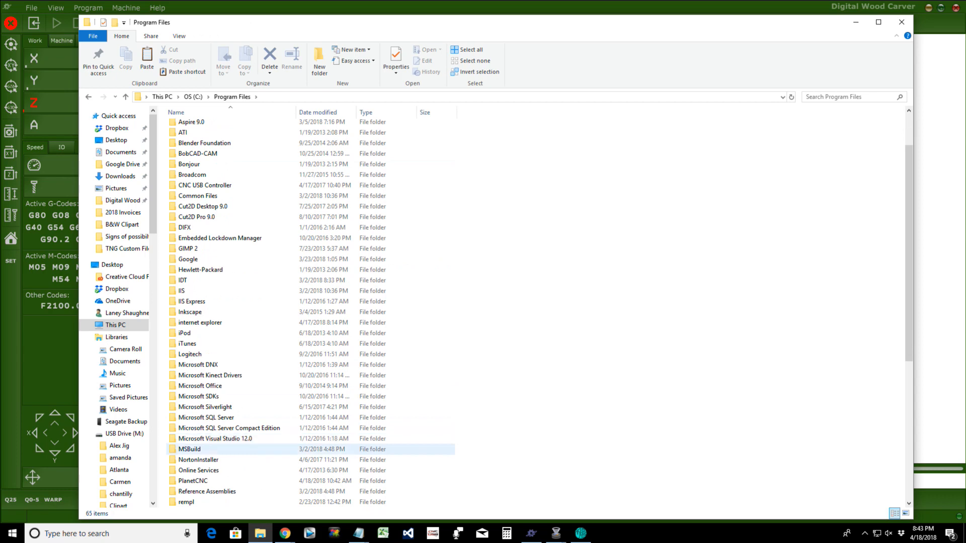
{"action": "left_click", "coordinate": [193, 481]}
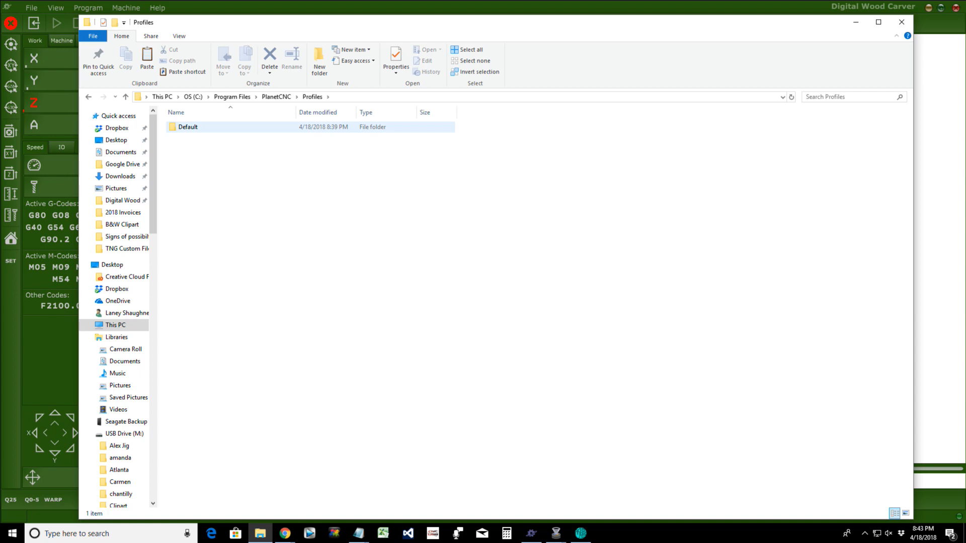
{"action": "double_click", "coordinate": [188, 126]}
{"action": "right_click", "coordinate": [213, 217]}
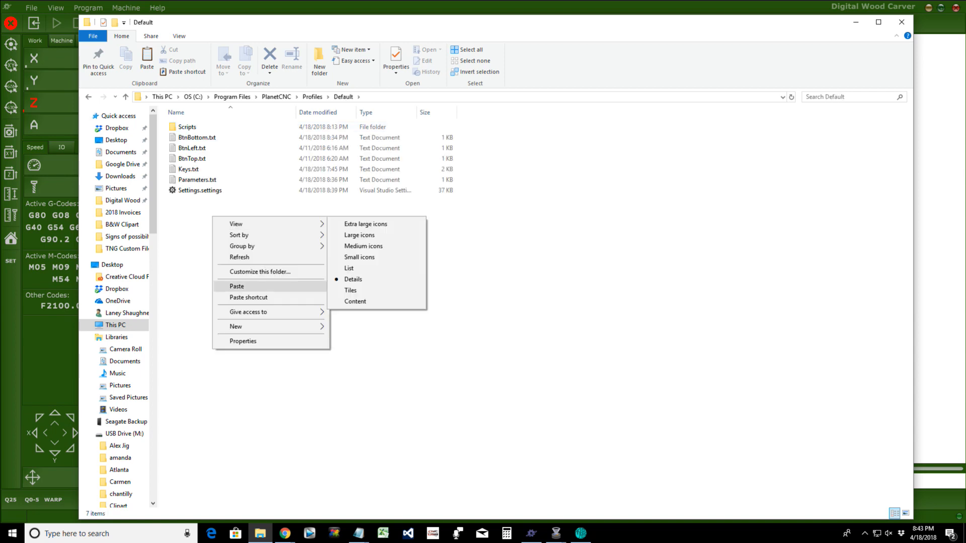
{"action": "left_click", "coordinate": [236, 286]}
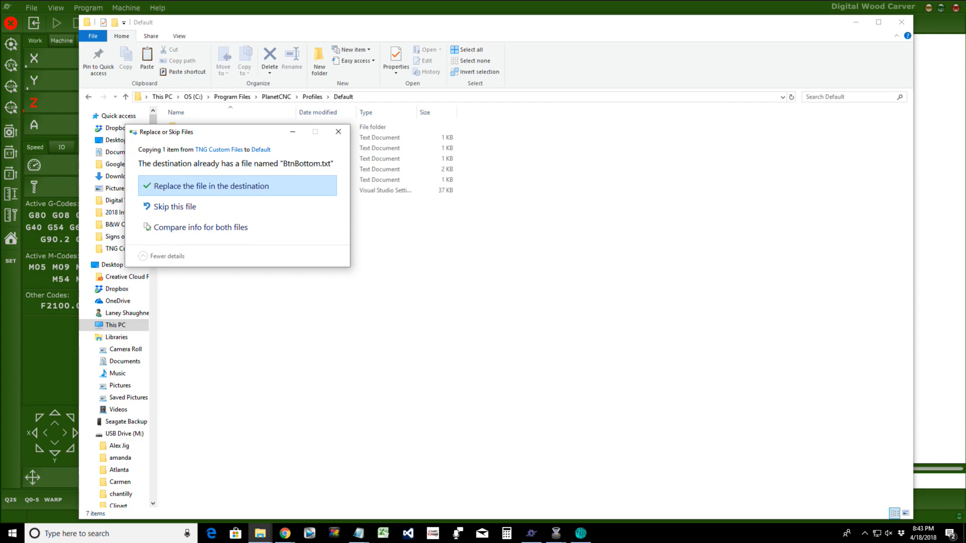
{"action": "left_click", "coordinate": [211, 186]}
{"action": "left_click", "coordinate": [209, 199]}
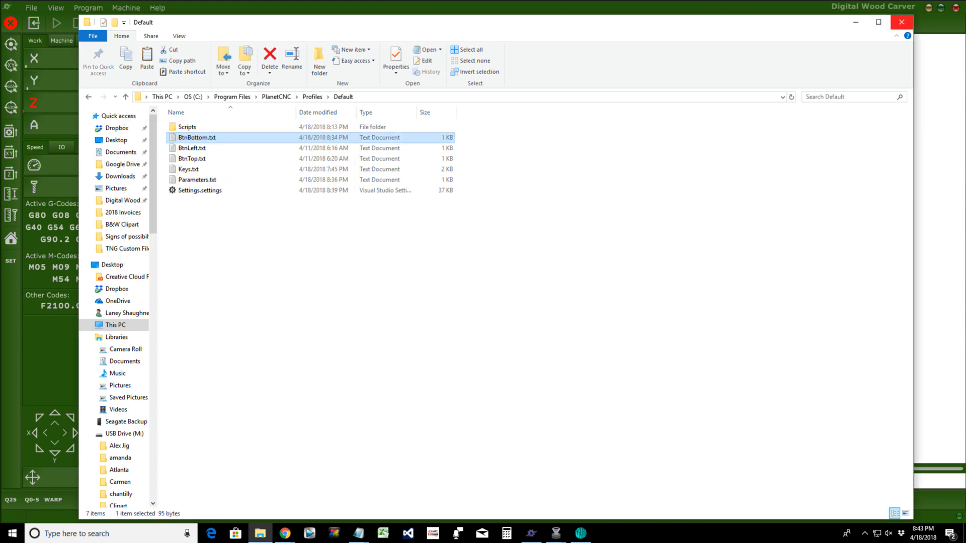
Step: Close File Explorer and the Digital Wood Carver program so PlanetCNC TNG restarts with the new State3.txt
{"action": "left_click", "coordinate": [901, 22]}
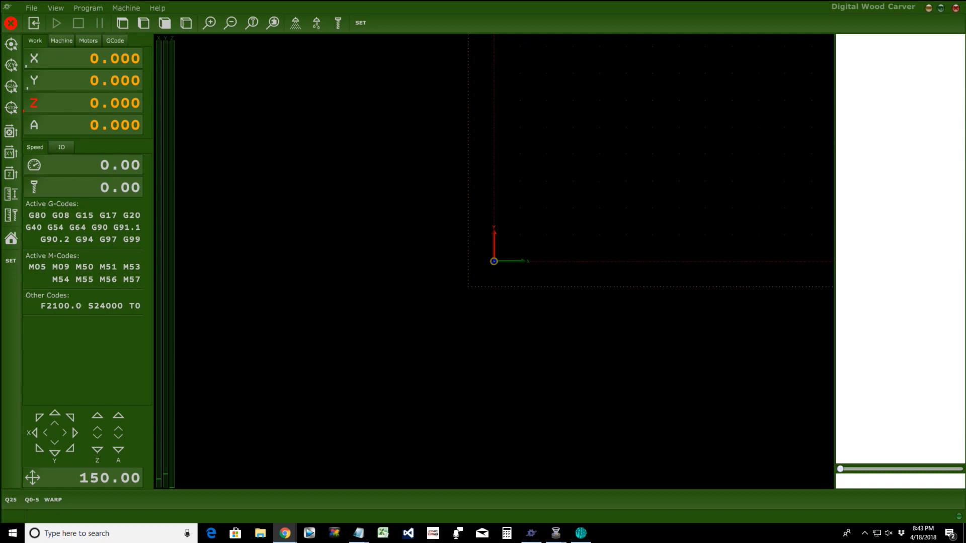
{"action": "left_click", "coordinate": [956, 8]}
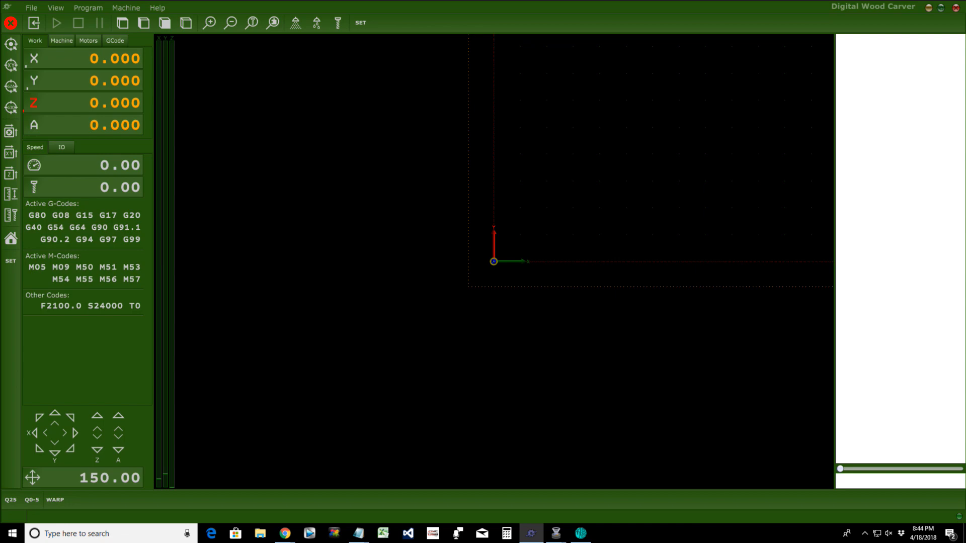
{"action": "left_click", "coordinate": [531, 534]}
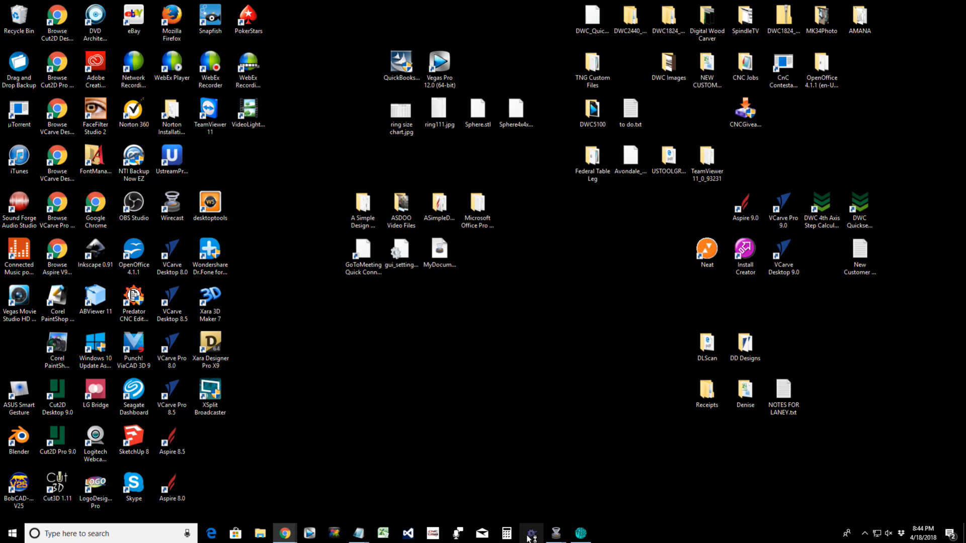
{"action": "left_click", "coordinate": [530, 535]}
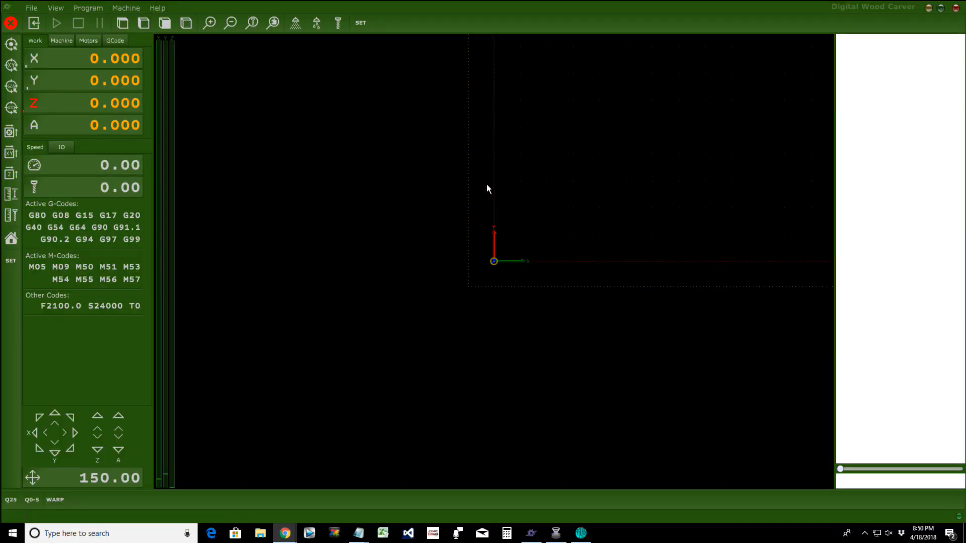
Step: Switch to the Untitled Notepad notes about custom features and adding buttons
{"action": "mouse_move", "coordinate": [358, 533]}
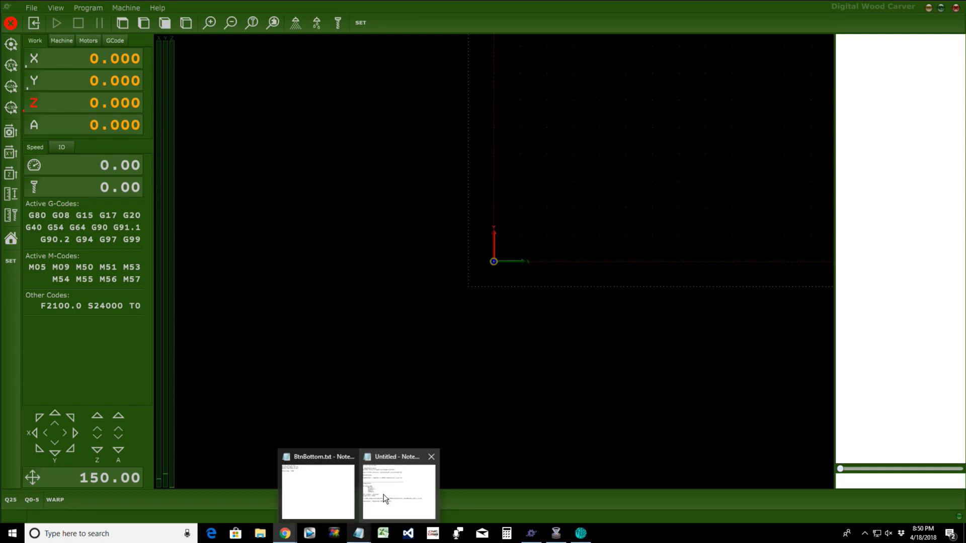
{"action": "left_click", "coordinate": [385, 495]}
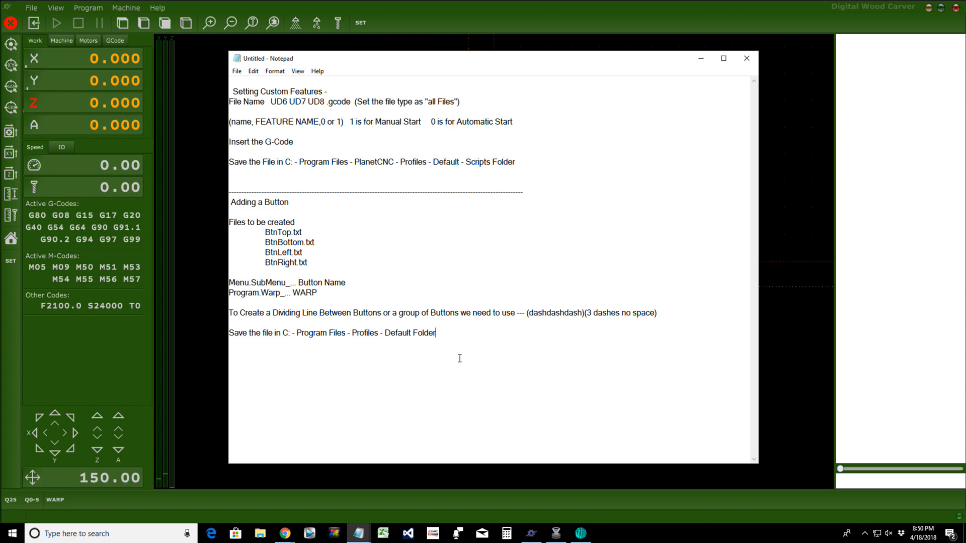
Step: Append a dashed divider line and the heading 'Adding Custom Tabs' below the save-path note
{"action": "key", "text": "Return"}
{"action": "type", "text": "-----------------------------------------------------------------------------------------------------------------------"}
{"action": "key", "text": "Return"}
{"action": "type", "text": "Adding Custom"}
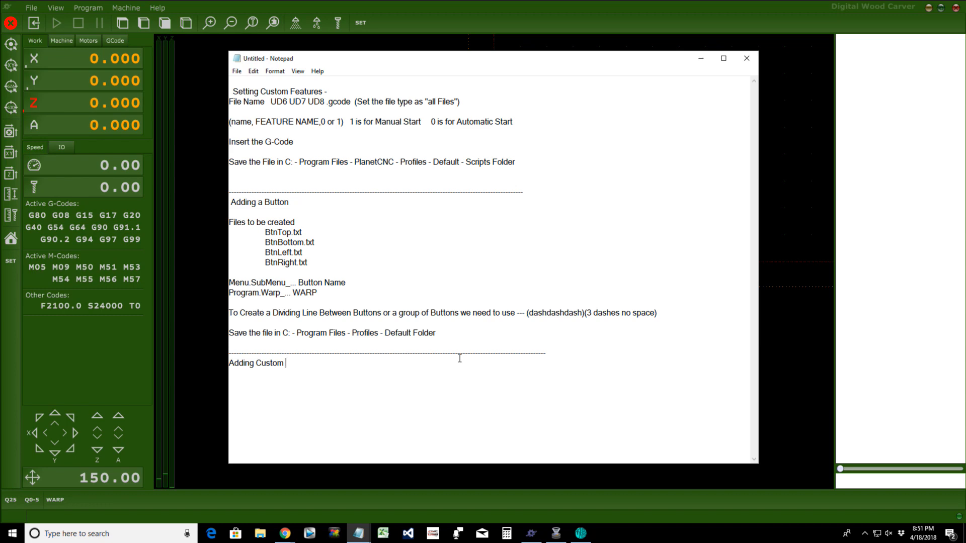
{"action": "type", "text": "Tabs"}
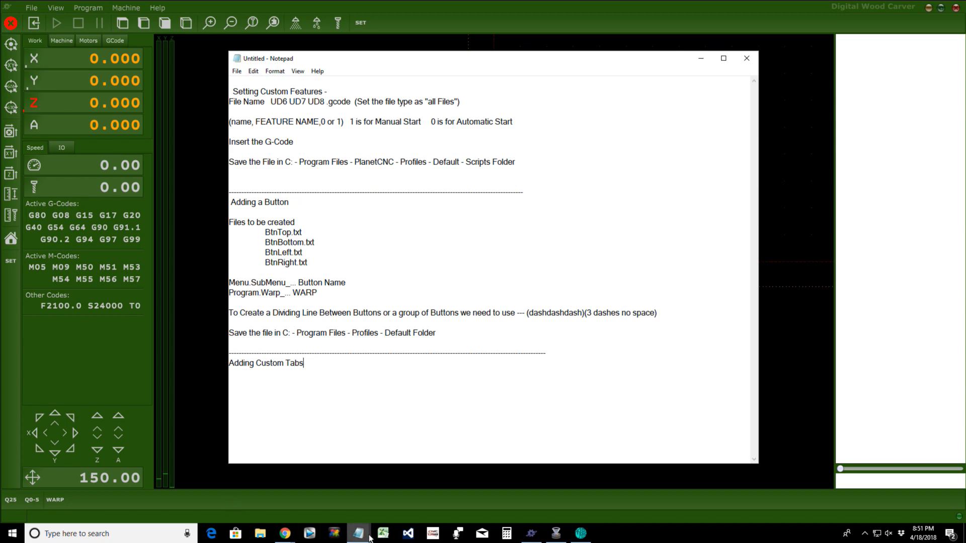
{"action": "mouse_move", "coordinate": [360, 535]}
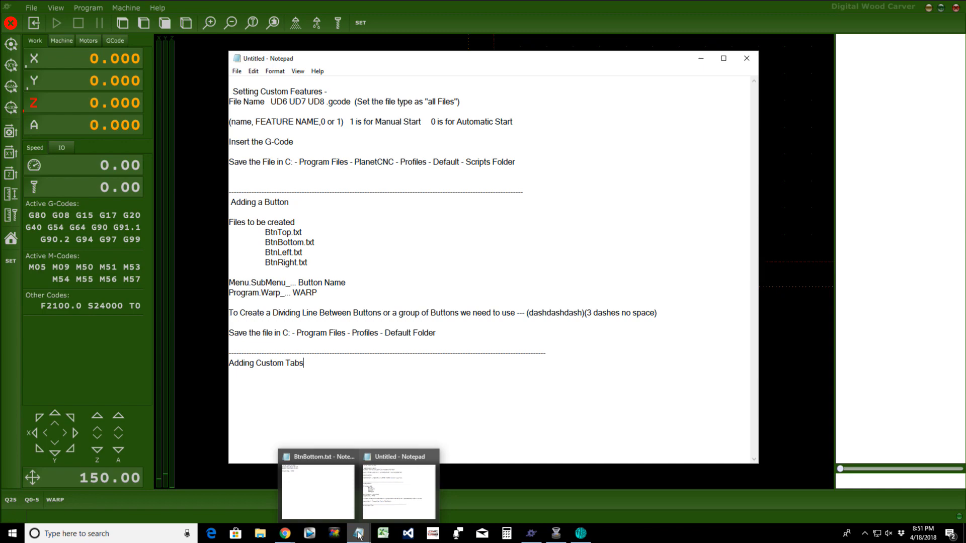
{"action": "right_click", "coordinate": [358, 534]}
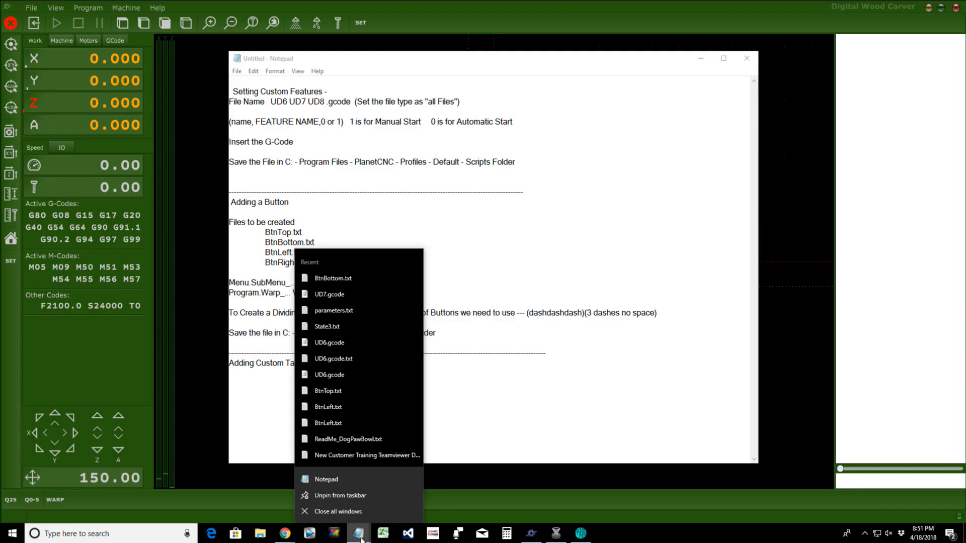
{"action": "left_click", "coordinate": [334, 327]}
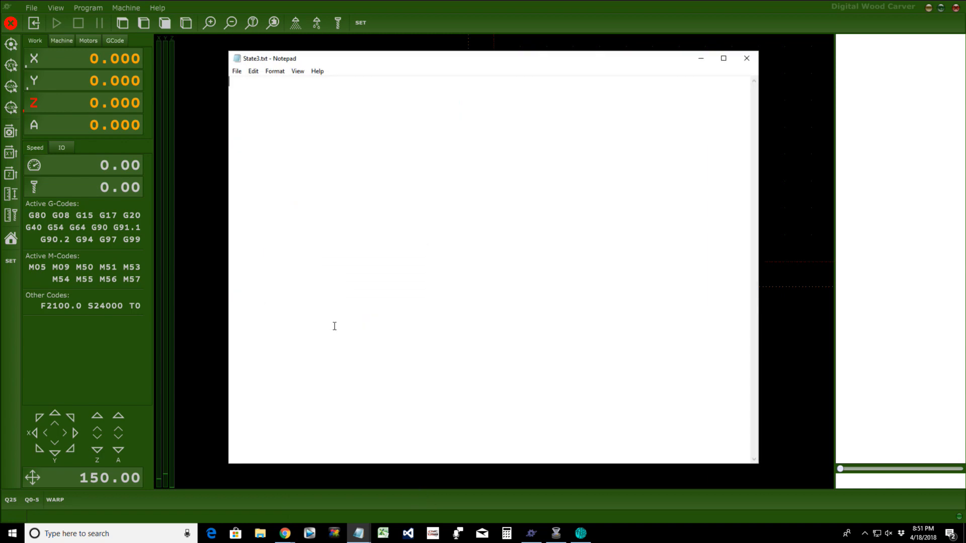
{"action": "left_click", "coordinate": [748, 59]}
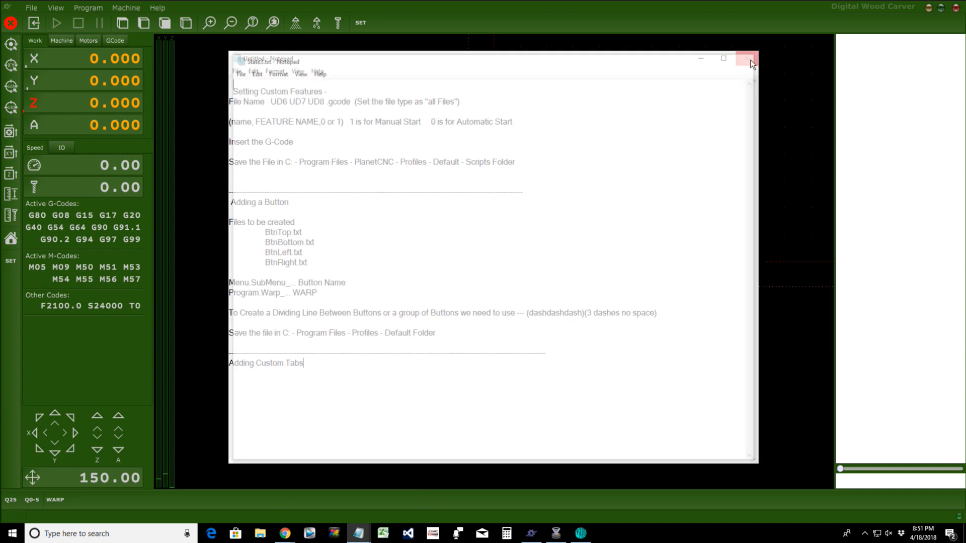
{"action": "right_click", "coordinate": [359, 537]}
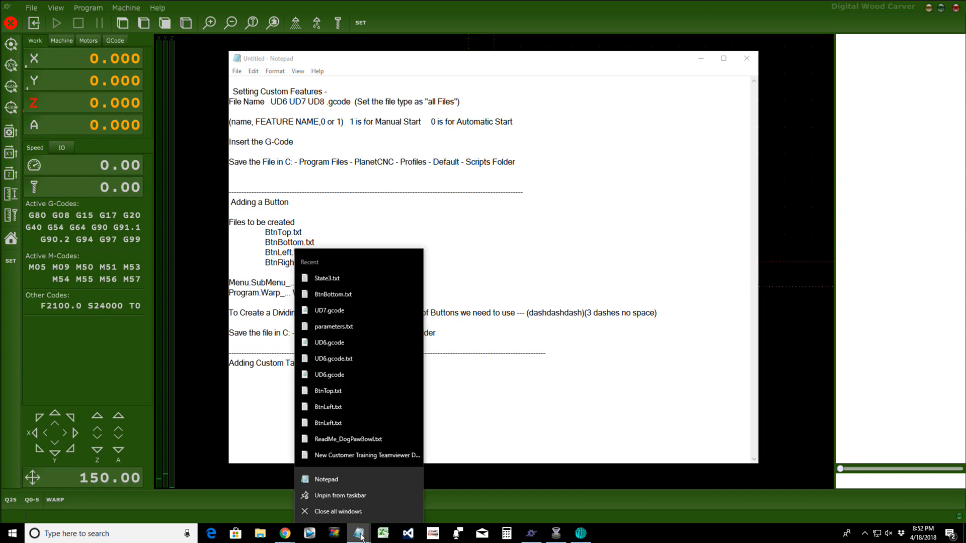
Step: Open parameters.txt from Notepad's recent files, then bring up File Explorer on Quick access
{"action": "left_click", "coordinate": [349, 326]}
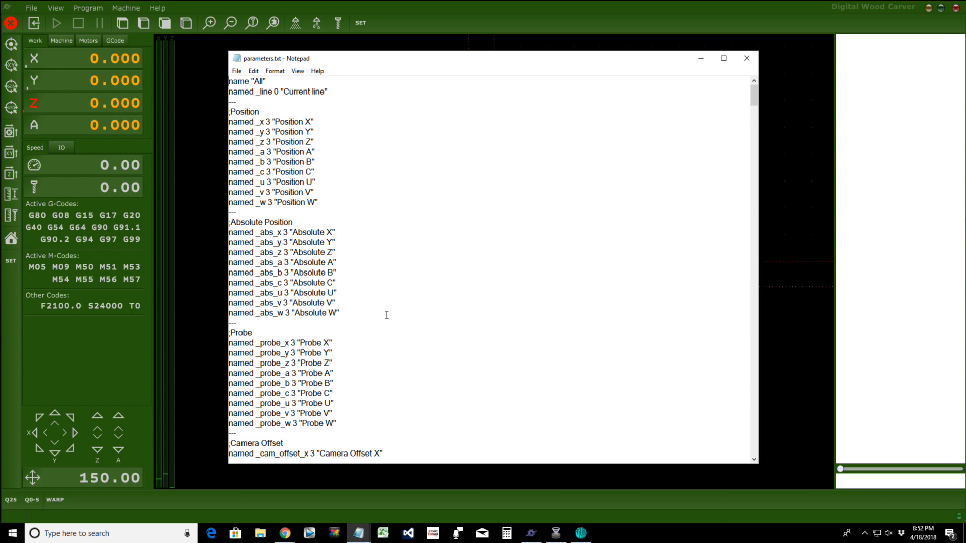
{"action": "left_click", "coordinate": [267, 537]}
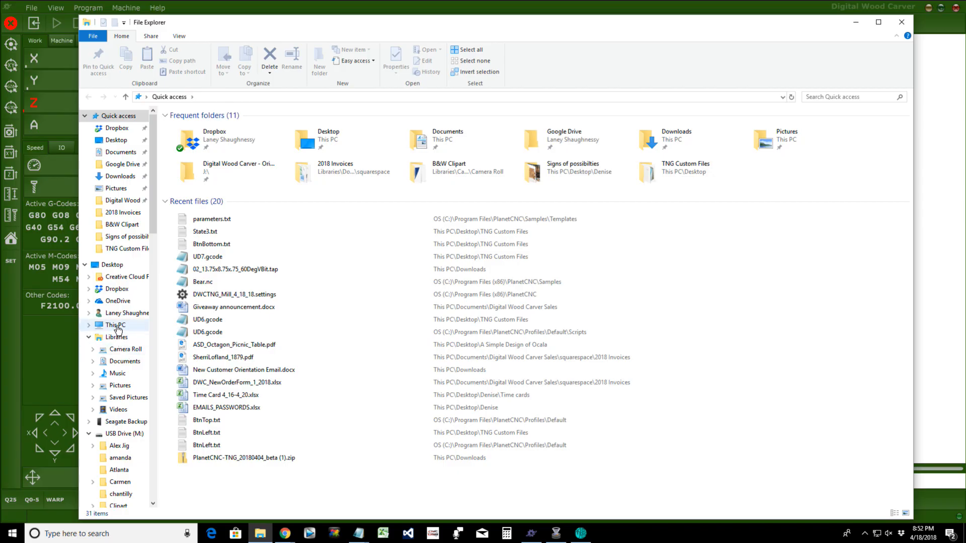
Step: Browse to C:\Program Files\PlanetCNC\Samples\Templates to see parameters.txt and the Machine.UserDefined files
{"action": "left_click", "coordinate": [115, 325]}
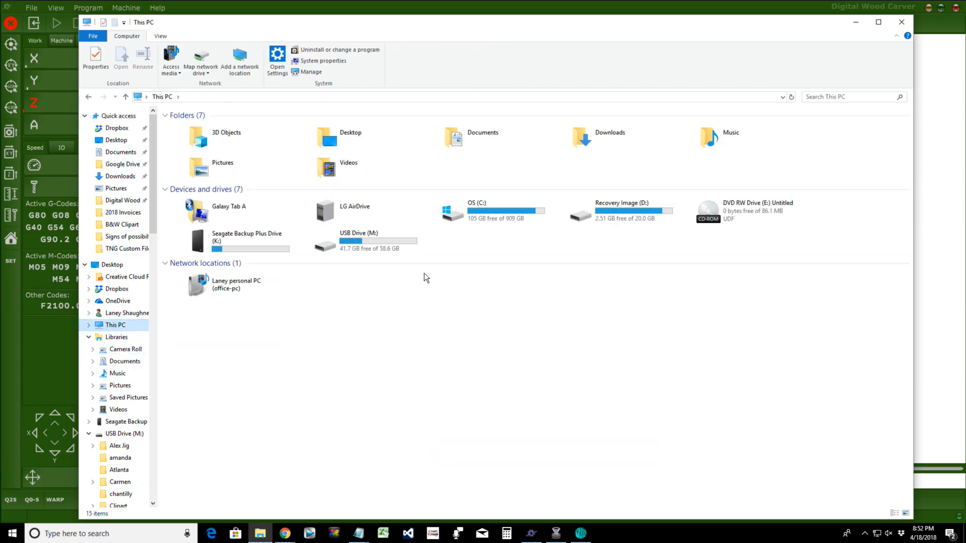
{"action": "double_click", "coordinate": [481, 222]}
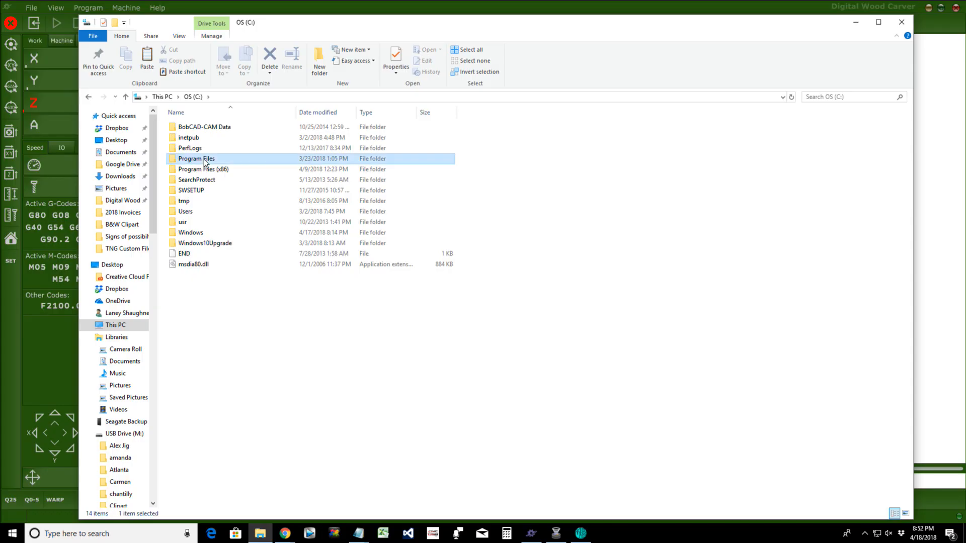
{"action": "double_click", "coordinate": [204, 157]}
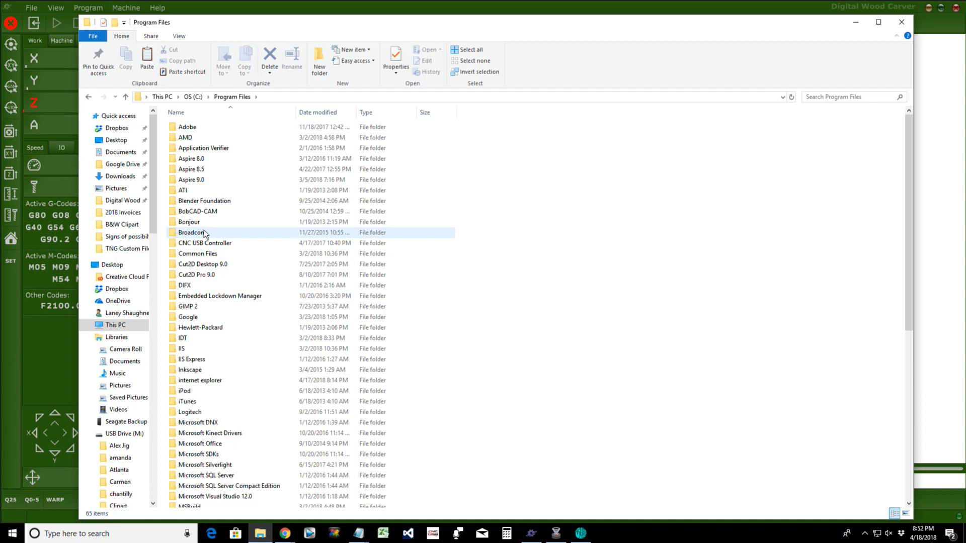
{"action": "scroll", "coordinate": [204, 230], "scroll_direction": "down", "scroll_amount": 3}
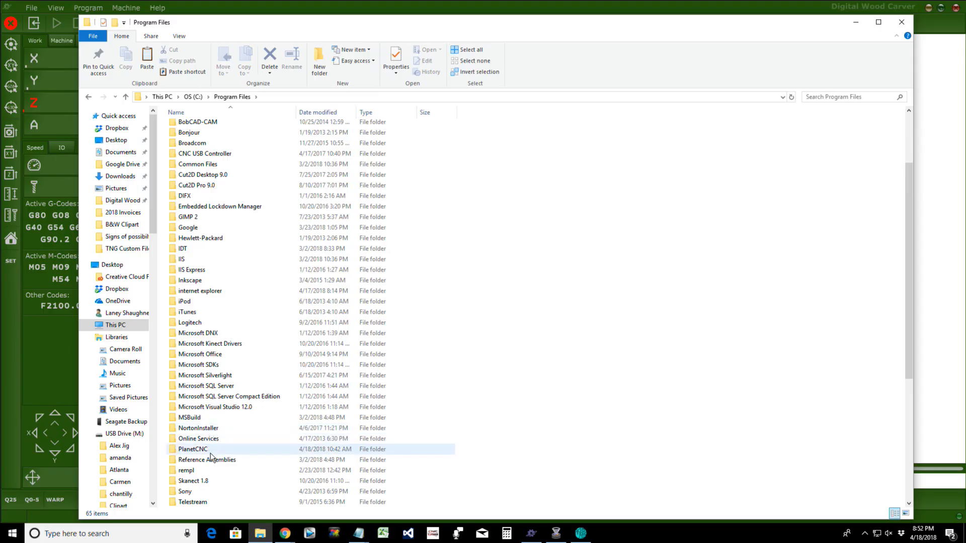
{"action": "left_click", "coordinate": [209, 448]}
{"action": "double_click", "coordinate": [202, 449]}
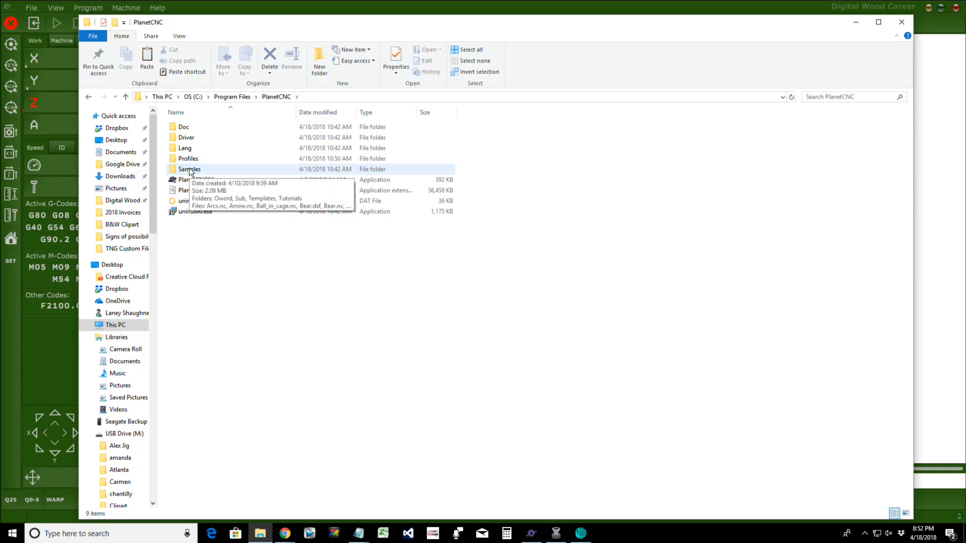
{"action": "double_click", "coordinate": [189, 169]}
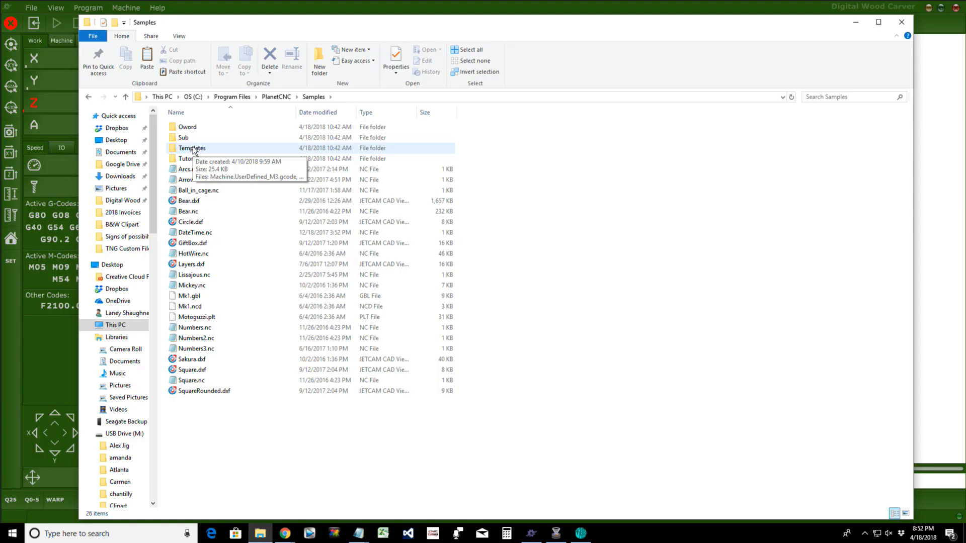
{"action": "double_click", "coordinate": [193, 149]}
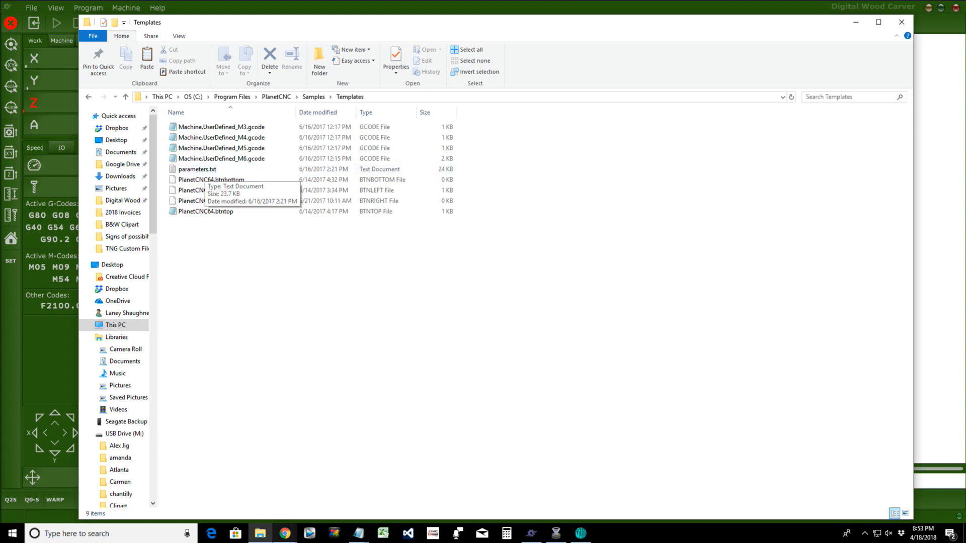
Step: Open parameters.txt from Templates and scroll past G30 Parameters to the ;G-Code properties section
{"action": "double_click", "coordinate": [366, 171]}
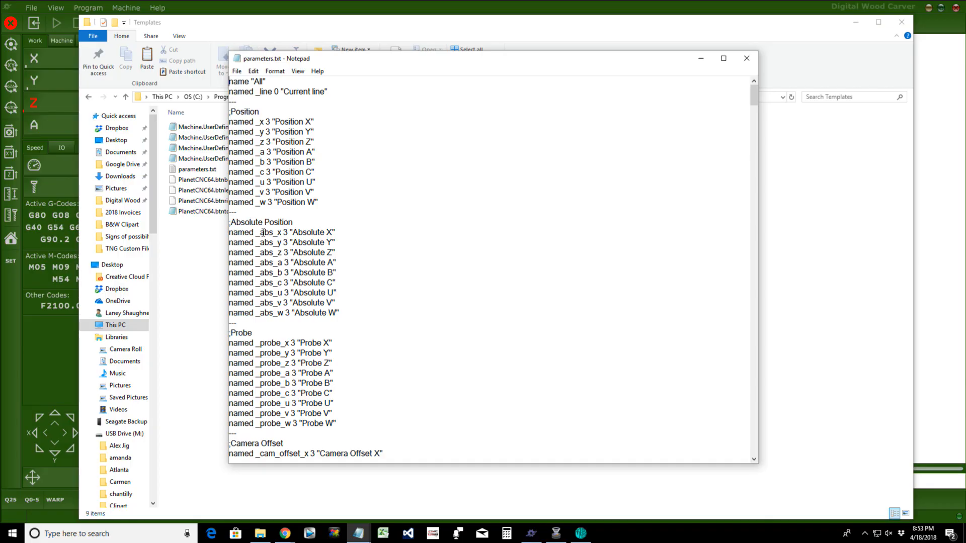
{"action": "scroll", "coordinate": [302, 307], "scroll_direction": "down", "scroll_amount": 2}
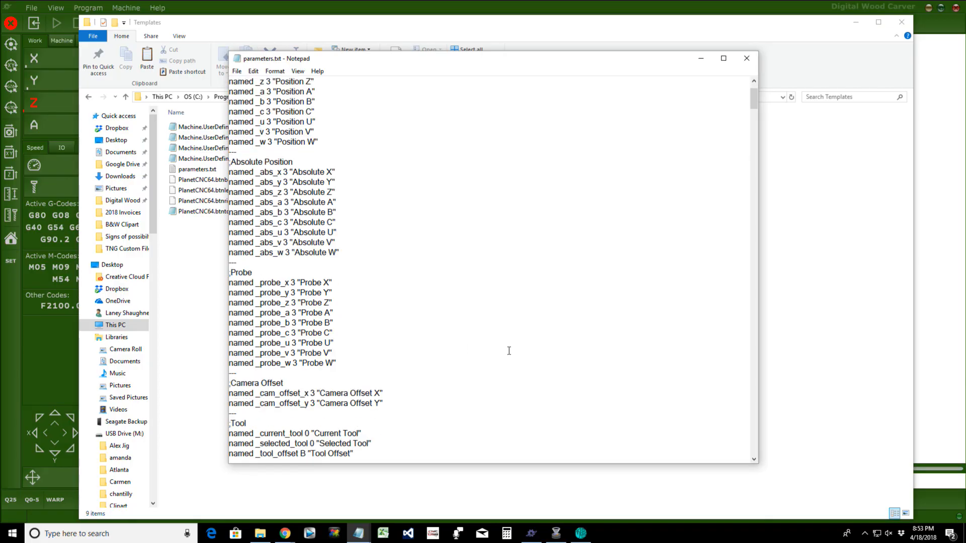
{"action": "scroll", "coordinate": [442, 332], "scroll_direction": "down", "scroll_amount": 2}
{"action": "scroll", "coordinate": [442, 332], "scroll_direction": "down", "scroll_amount": 1}
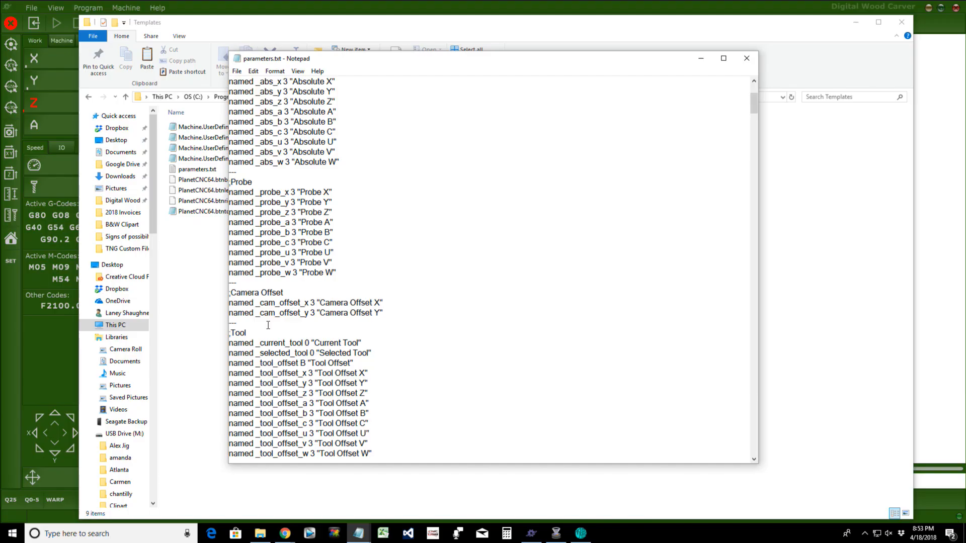
{"action": "scroll", "coordinate": [267, 326], "scroll_direction": "down", "scroll_amount": 2}
{"action": "scroll", "coordinate": [267, 326], "scroll_direction": "down", "scroll_amount": 2}
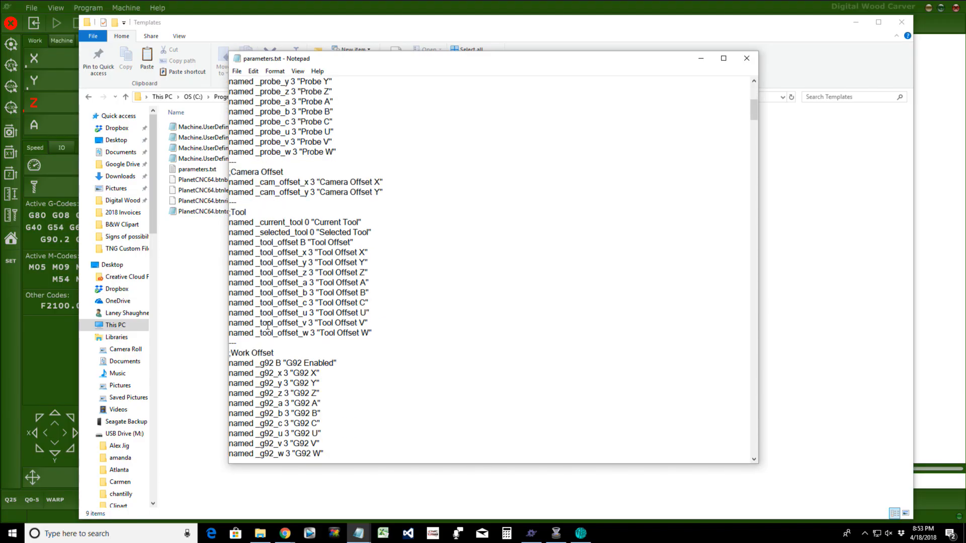
{"action": "scroll", "coordinate": [267, 326], "scroll_direction": "down", "scroll_amount": 1}
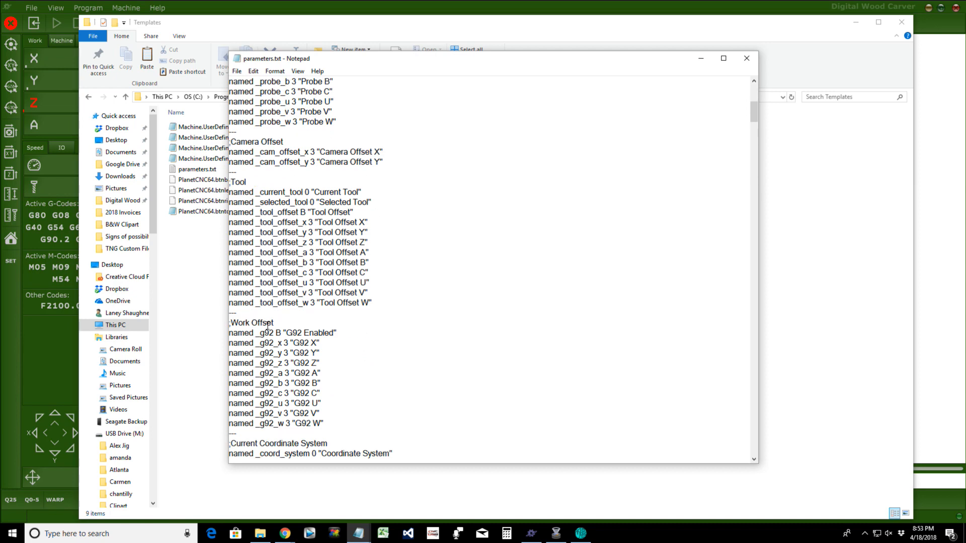
{"action": "scroll", "coordinate": [268, 326], "scroll_direction": "down", "scroll_amount": 4}
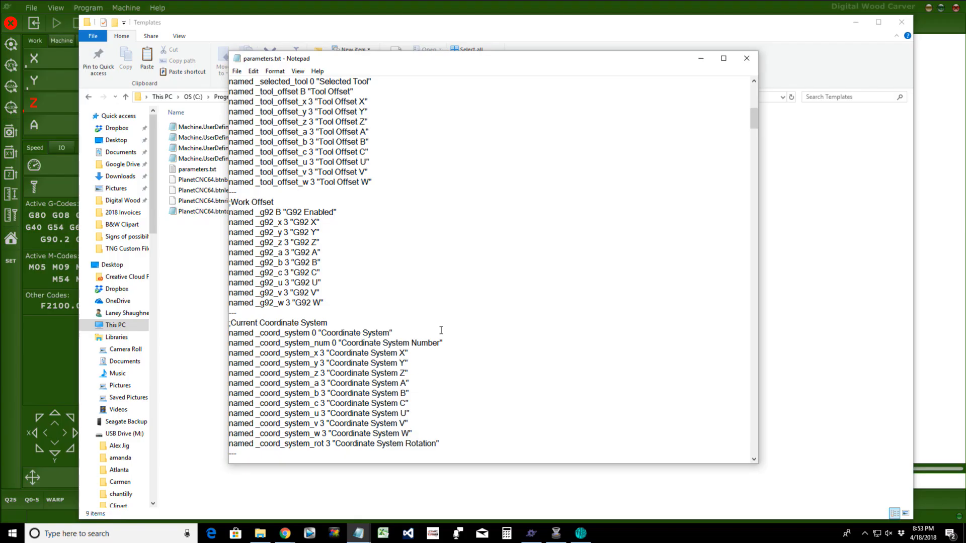
{"action": "scroll", "coordinate": [441, 330], "scroll_direction": "down", "scroll_amount": 5}
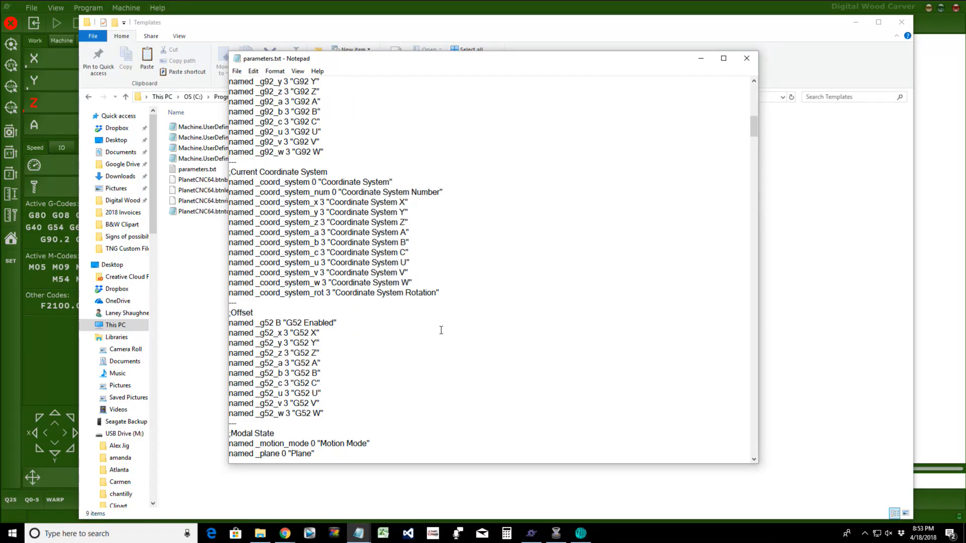
{"action": "scroll", "coordinate": [441, 330], "scroll_direction": "down", "scroll_amount": 5}
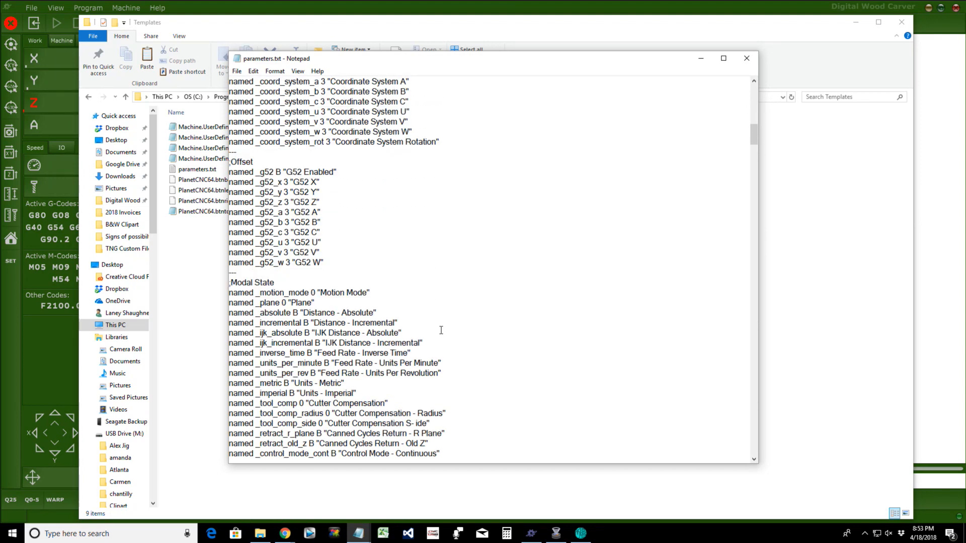
{"action": "scroll", "coordinate": [441, 330], "scroll_direction": "down", "scroll_amount": 5}
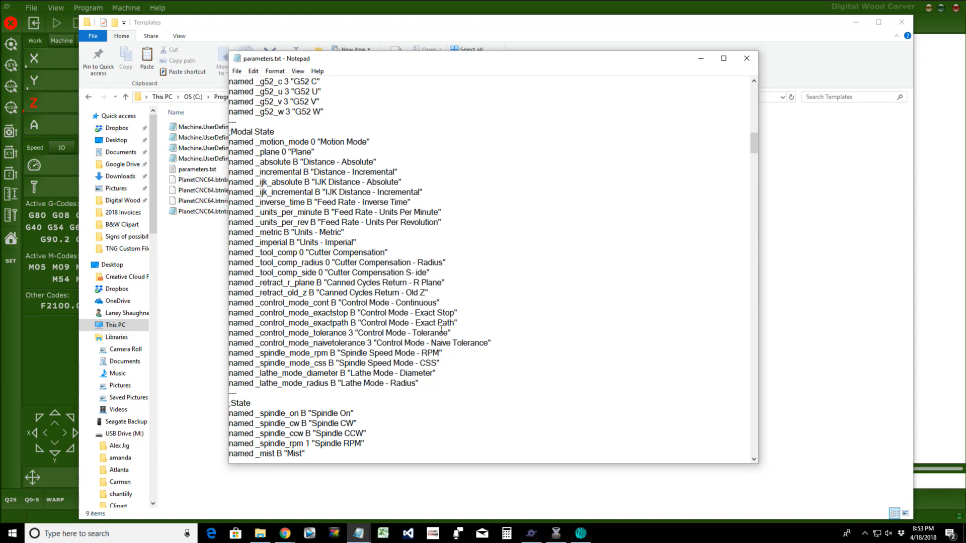
{"action": "scroll", "coordinate": [441, 330], "scroll_direction": "down", "scroll_amount": 5}
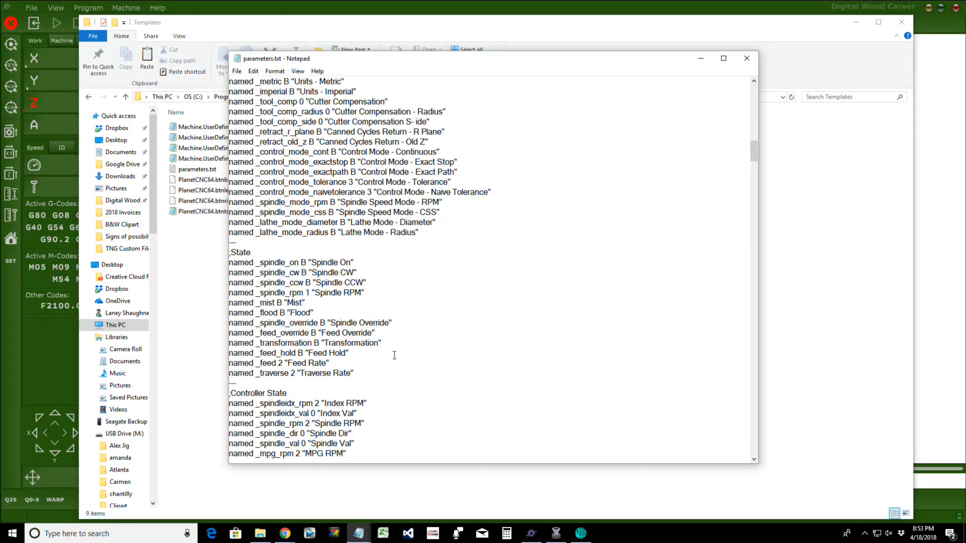
{"action": "scroll", "coordinate": [394, 354], "scroll_direction": "down", "scroll_amount": 3}
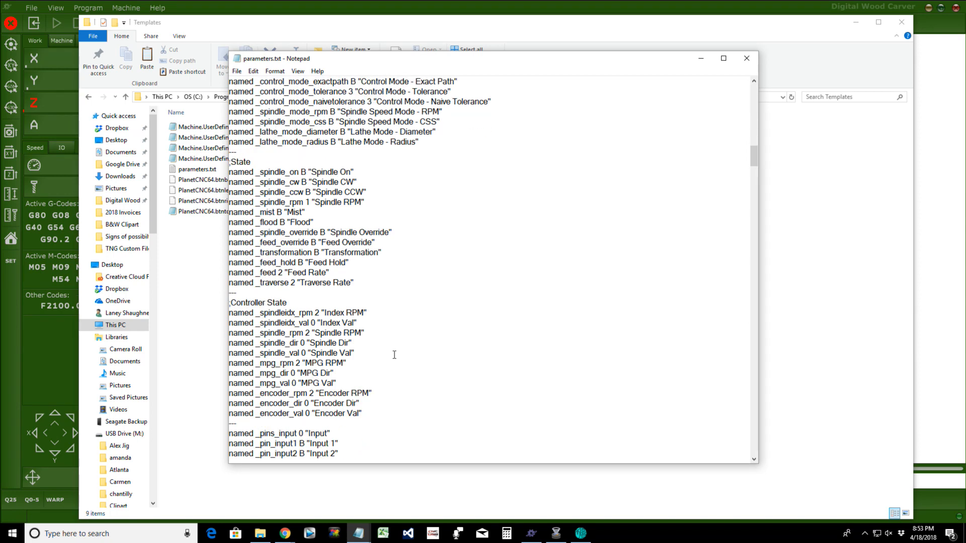
{"action": "scroll", "coordinate": [394, 355], "scroll_direction": "down", "scroll_amount": 12}
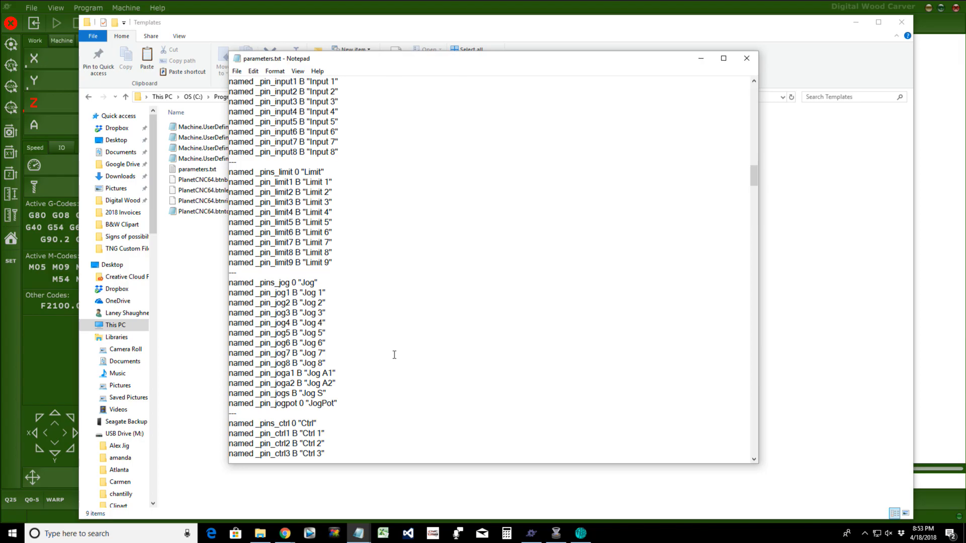
{"action": "scroll", "coordinate": [394, 355], "scroll_direction": "down", "scroll_amount": 15}
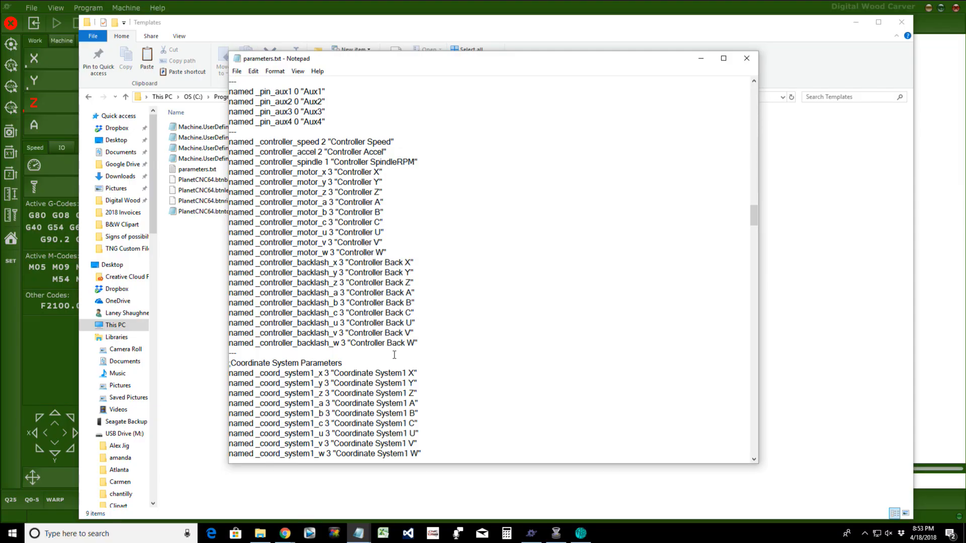
{"action": "scroll", "coordinate": [395, 355], "scroll_direction": "down", "scroll_amount": 1}
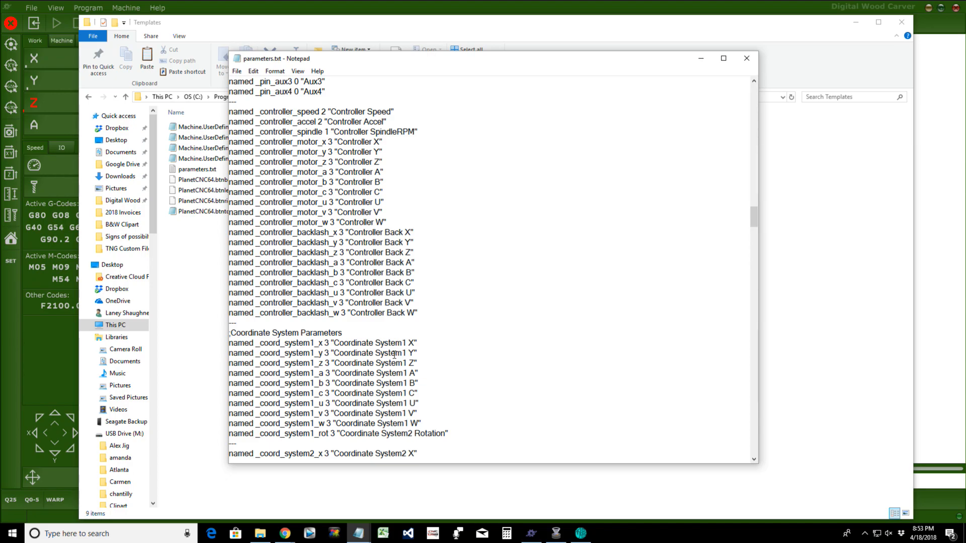
{"action": "scroll", "coordinate": [394, 354], "scroll_direction": "down", "scroll_amount": 20}
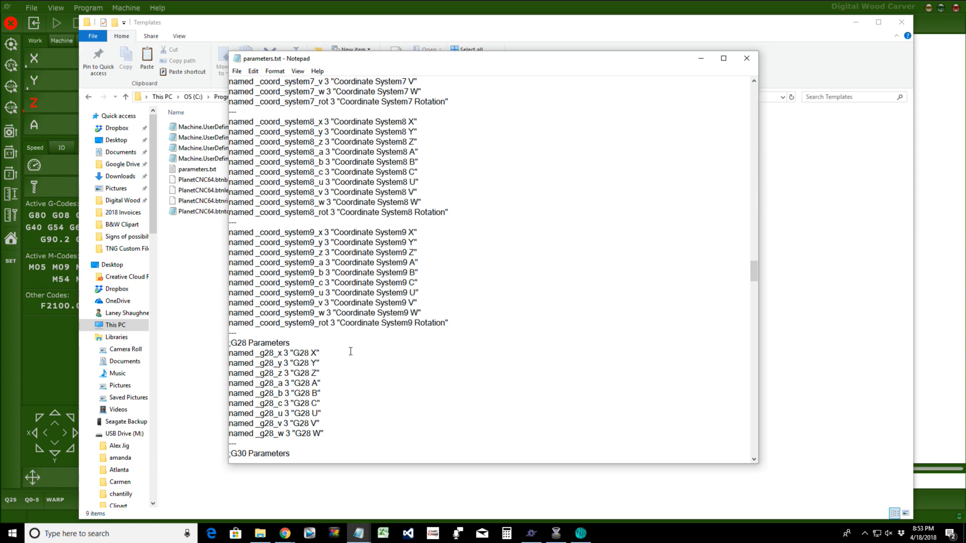
{"action": "scroll", "coordinate": [351, 351], "scroll_direction": "down", "scroll_amount": 9}
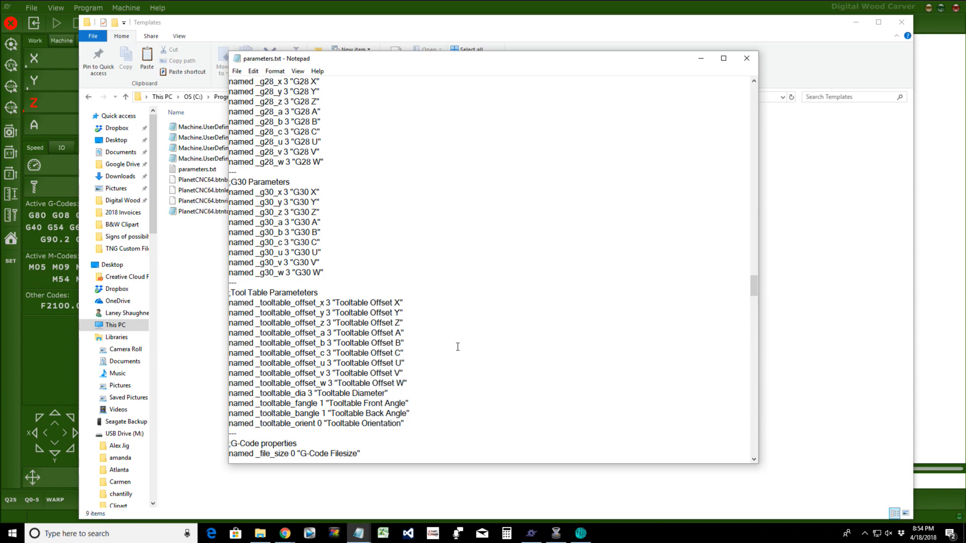
{"action": "scroll", "coordinate": [457, 347], "scroll_direction": "down", "scroll_amount": 2}
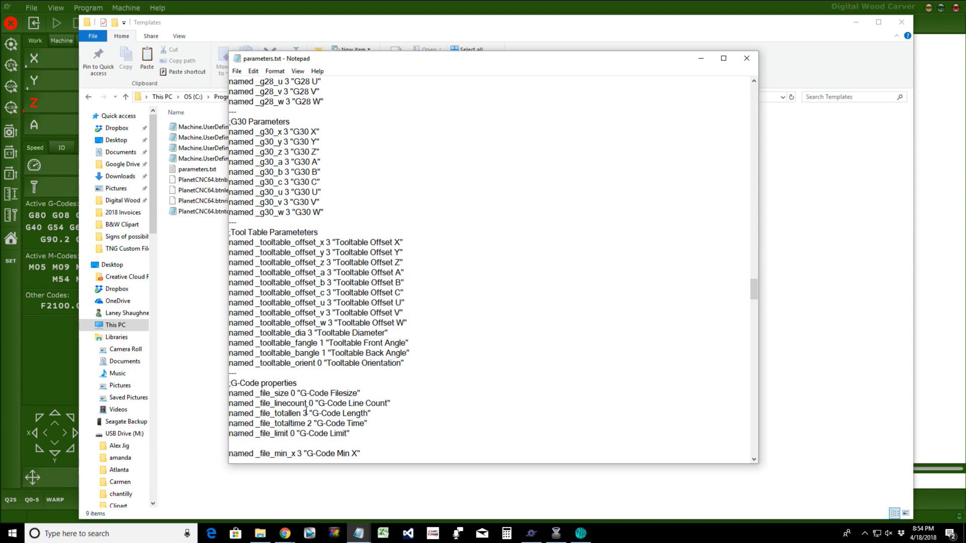
{"action": "scroll", "coordinate": [306, 411], "scroll_direction": "down", "scroll_amount": 12}
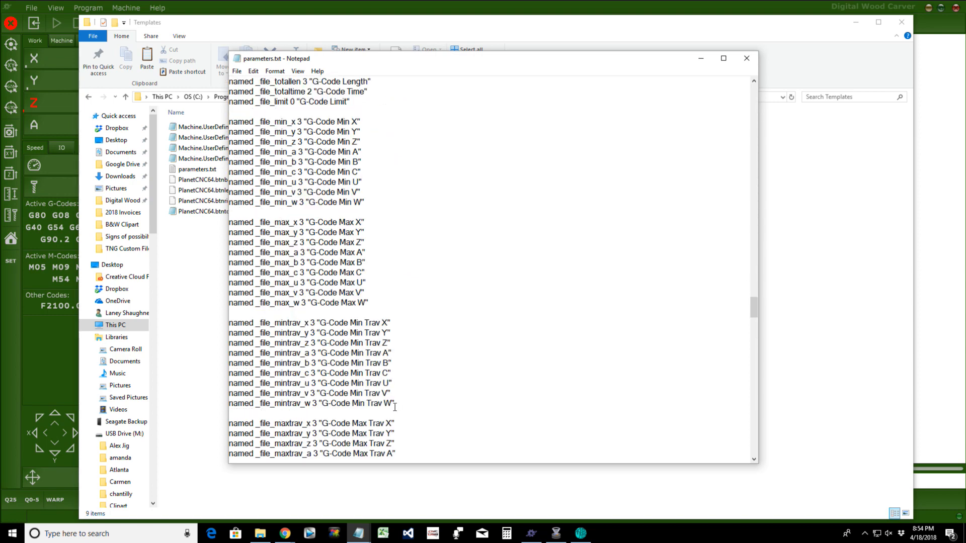
{"action": "scroll", "coordinate": [395, 407], "scroll_direction": "down", "scroll_amount": 5}
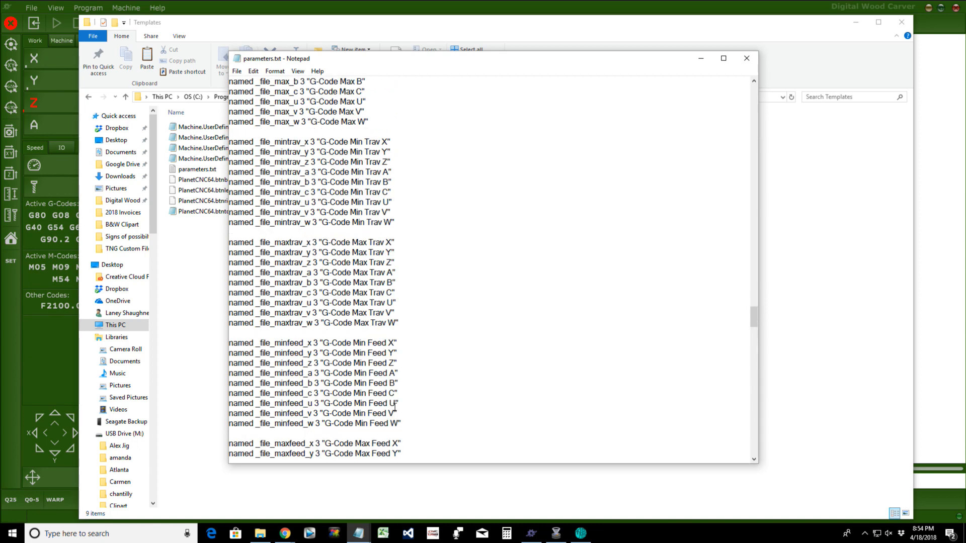
{"action": "scroll", "coordinate": [395, 407], "scroll_direction": "up", "scroll_amount": 17}
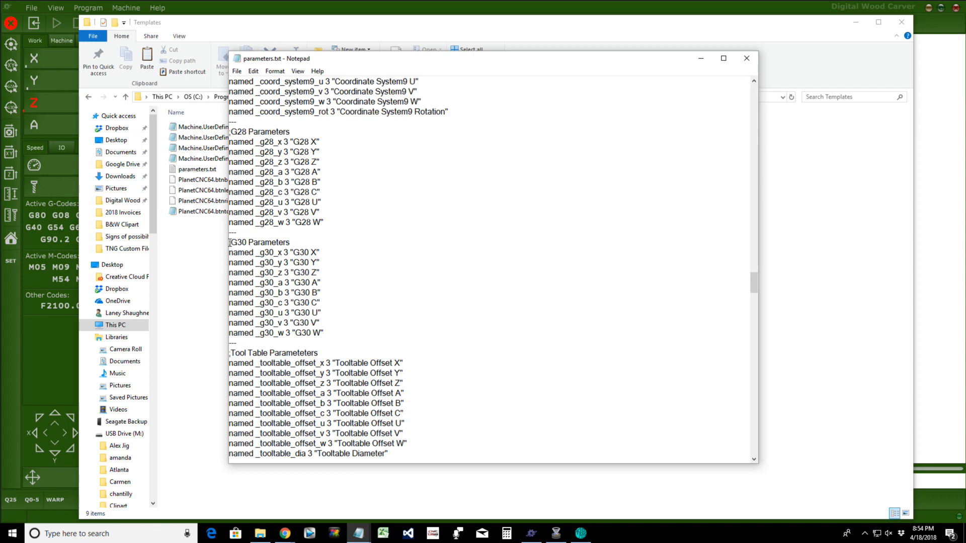
{"action": "left_click_drag", "start_coordinate": [229, 243], "coordinate": [319, 253]}
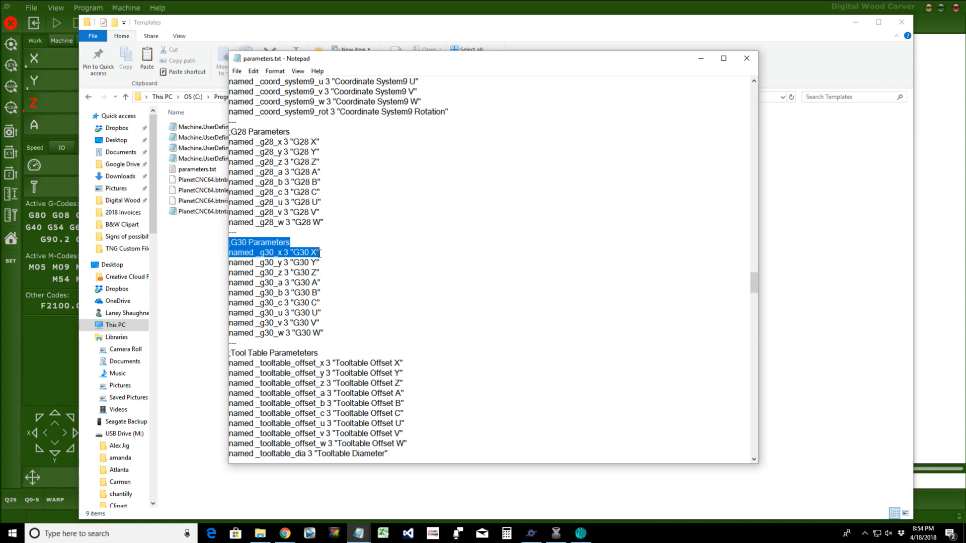
{"action": "scroll", "coordinate": [319, 253], "scroll_direction": "down", "scroll_amount": 9}
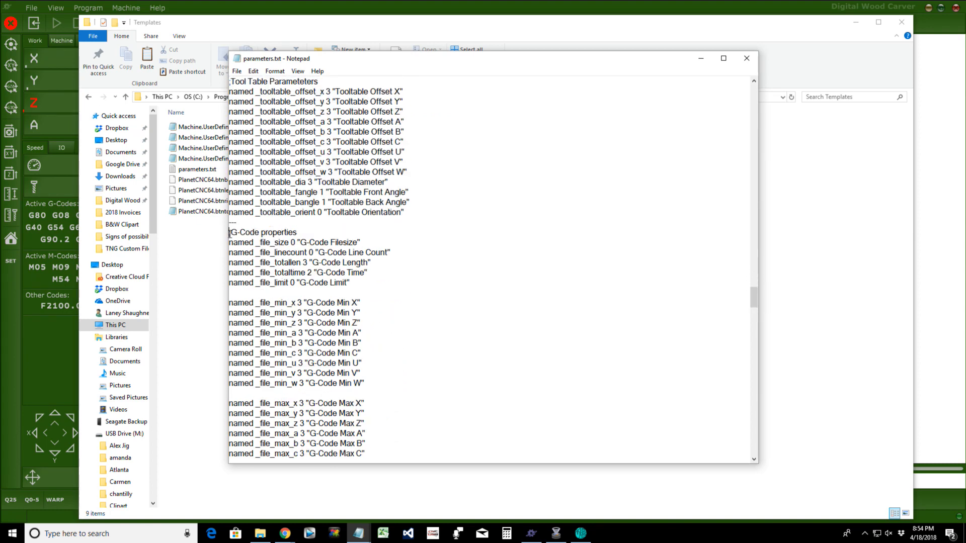
Step: Copy the G-Code properties lines through _file_limit and switch to a blank Notepad page
{"action": "left_click_drag", "start_coordinate": [230, 233], "coordinate": [366, 282]}
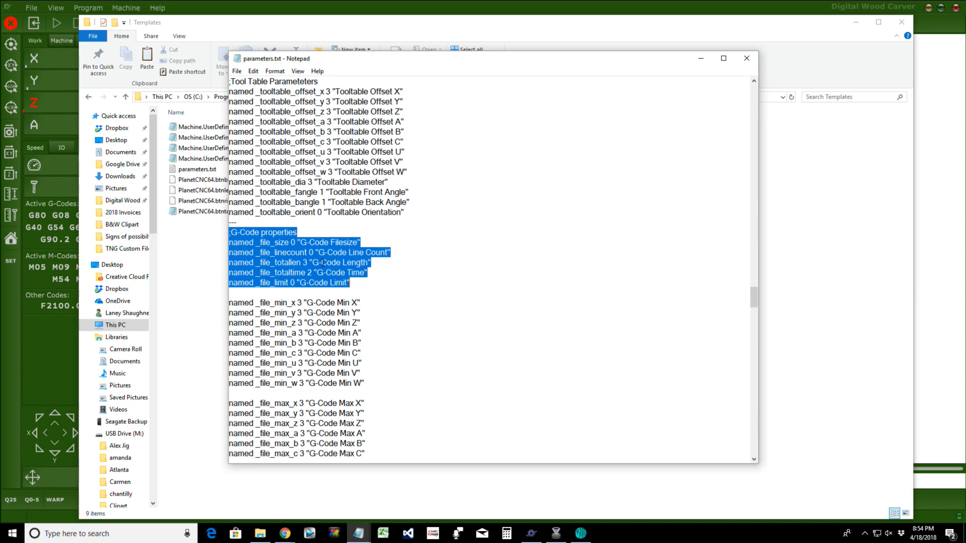
{"action": "key", "text": "ctrl+c"}
{"action": "left_click", "coordinate": [699, 61]}
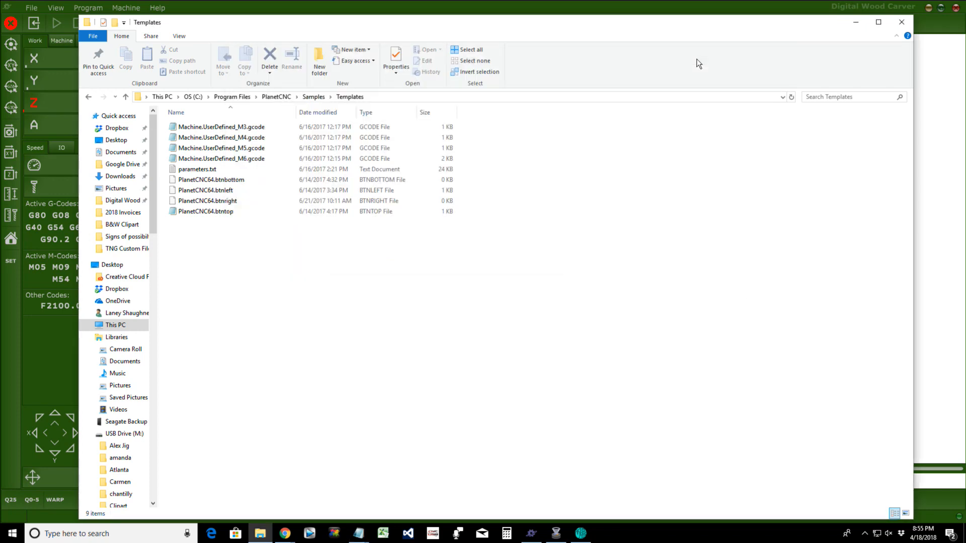
{"action": "mouse_move", "coordinate": [358, 534]}
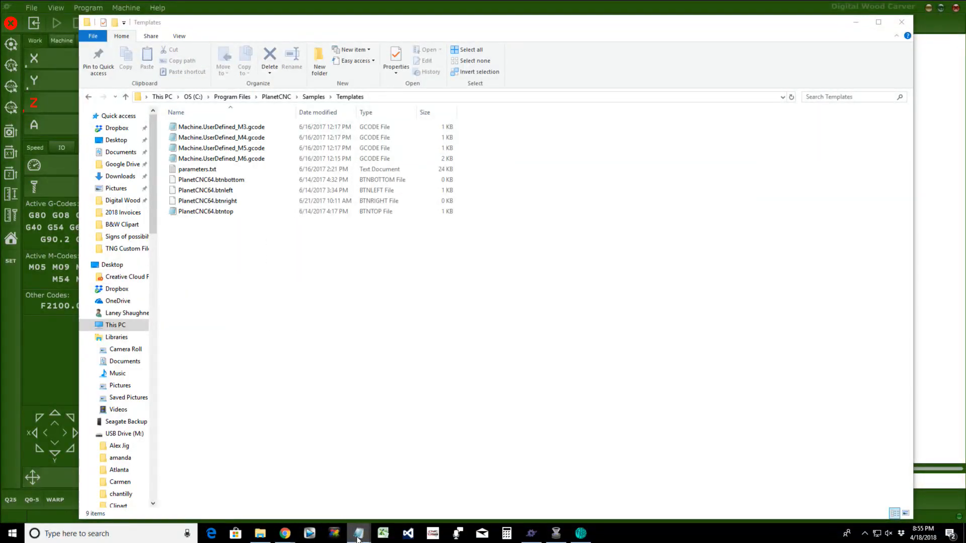
{"action": "left_click", "coordinate": [357, 538]}
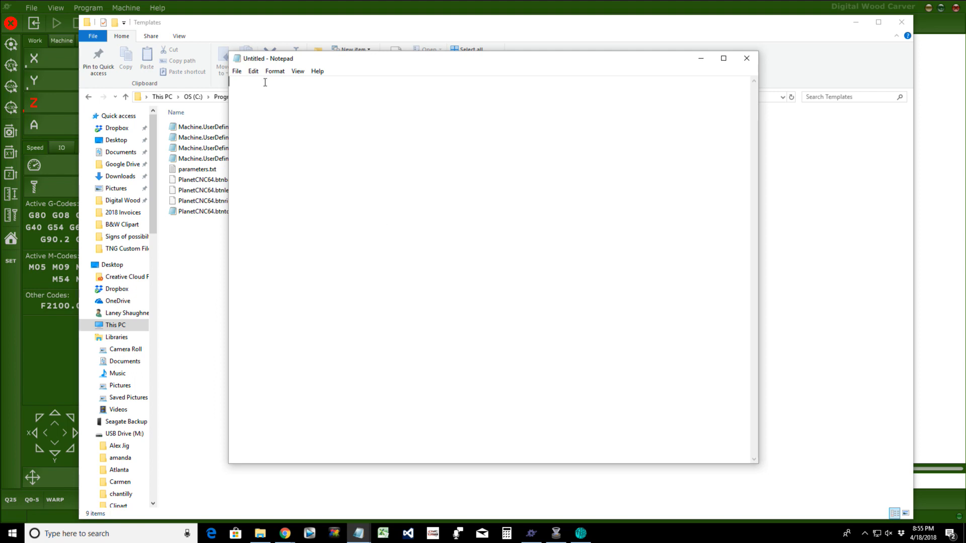
Step: Save the page as State3.txt, replacing the existing file, with blank lines above the pasted properties
{"action": "key", "text": "ctrl+s"}
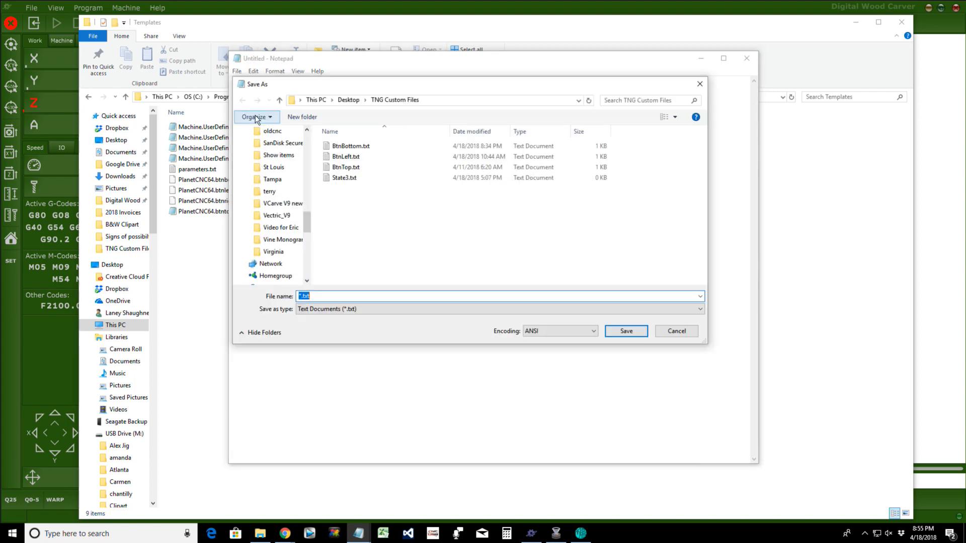
{"action": "type", "text": "state"}
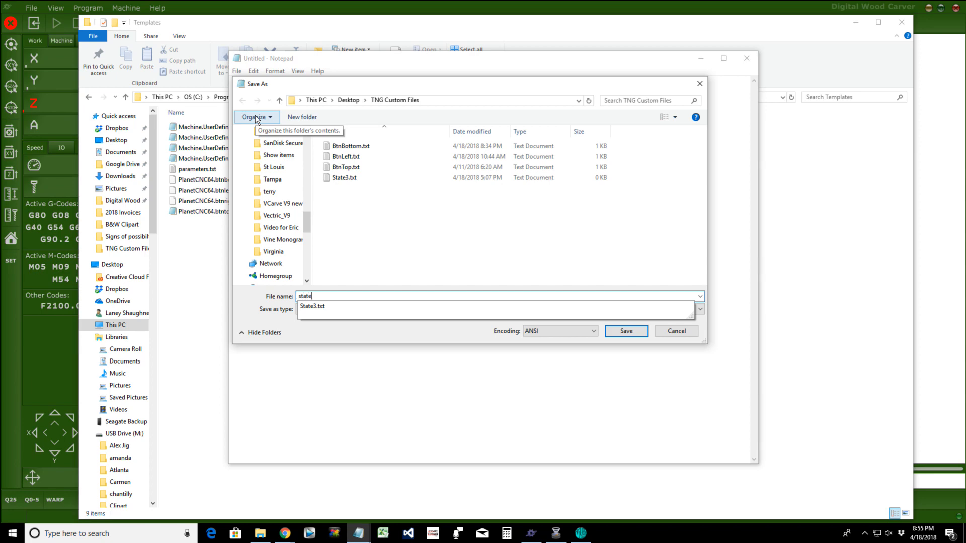
{"action": "type", "text": "3"}
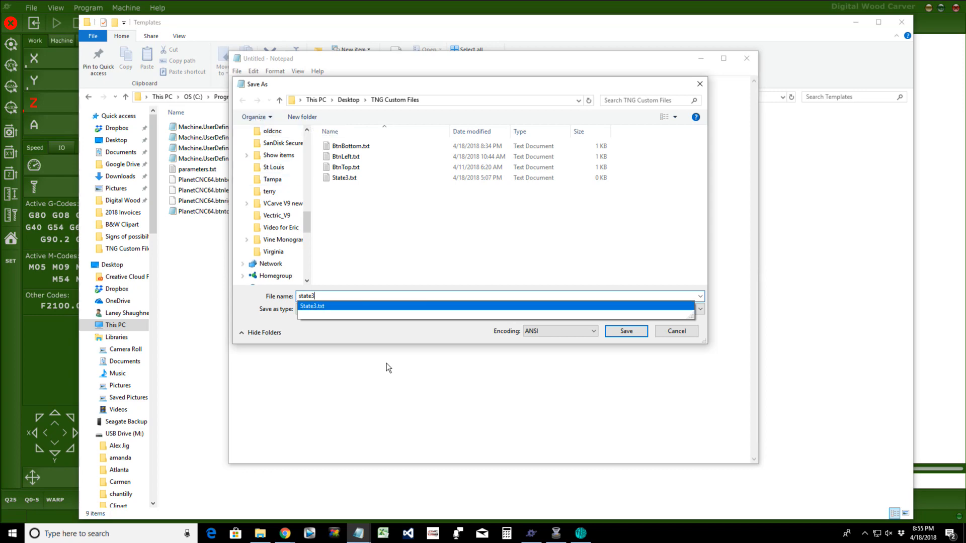
{"action": "left_click", "coordinate": [357, 330]}
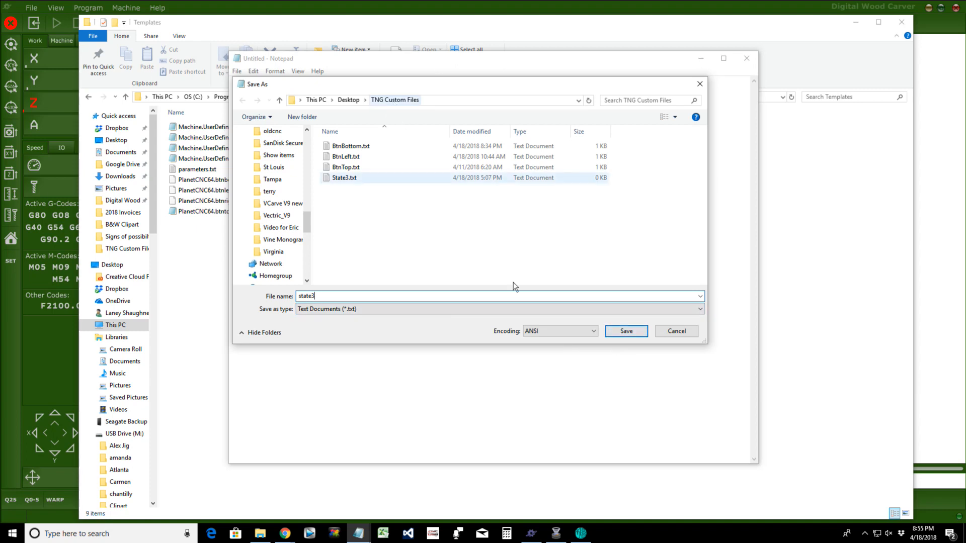
{"action": "left_click", "coordinate": [634, 335]}
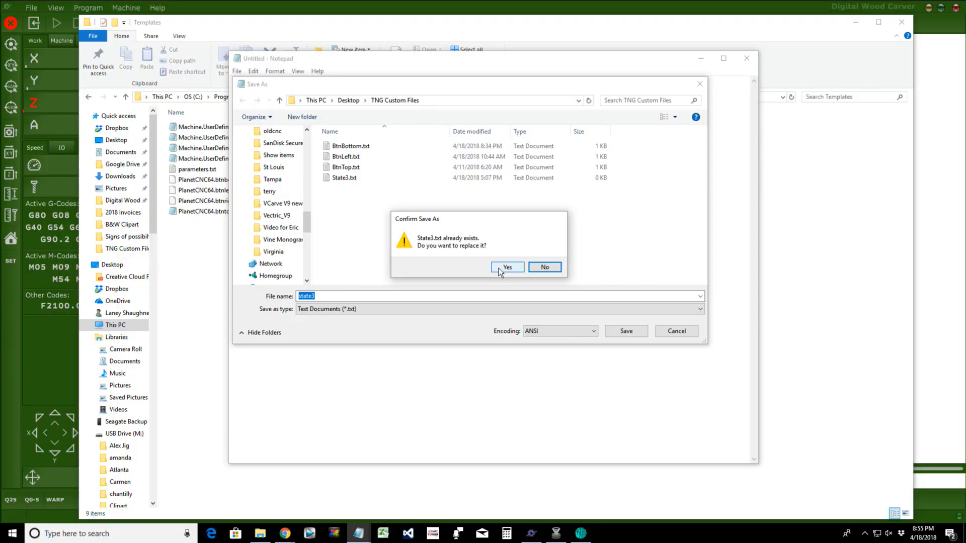
{"action": "left_click", "coordinate": [506, 268]}
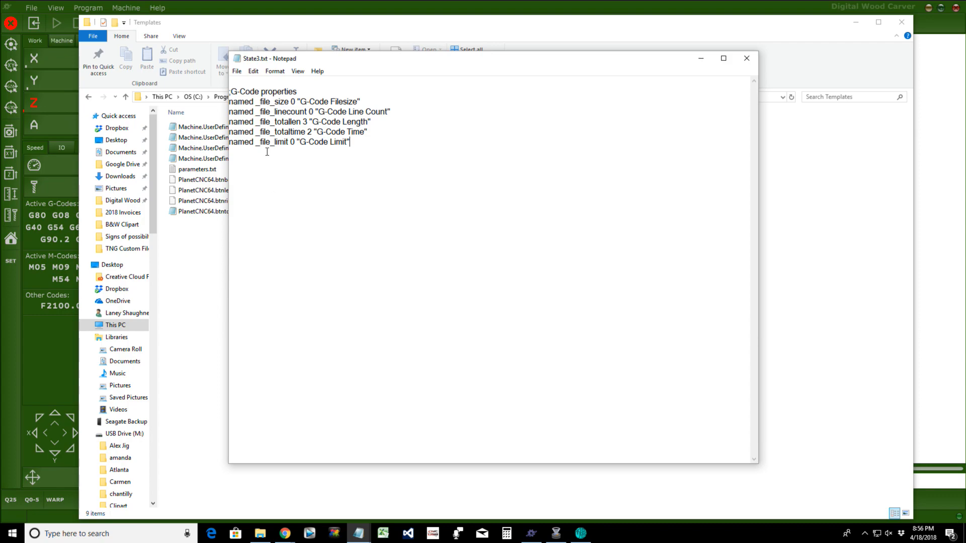
{"action": "left_click", "coordinate": [240, 80]}
{"action": "key", "text": "Return"}
{"action": "key", "text": "Return"}
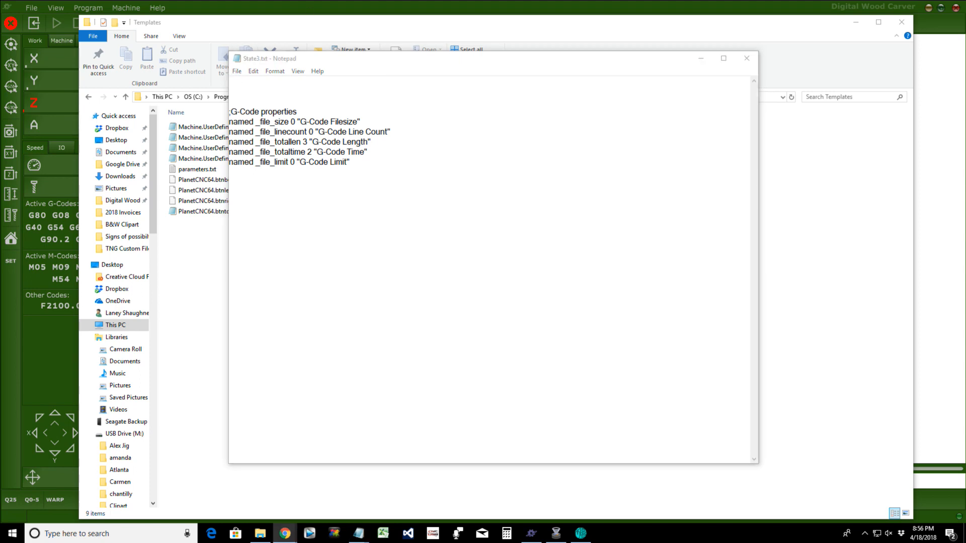
{"action": "left_click", "coordinate": [285, 533]}
Step: Copy the opening 'All' name line and 'Current line' entry from parameters.txt
{"action": "mouse_move", "coordinate": [358, 533]}
{"action": "left_click", "coordinate": [409, 493]}
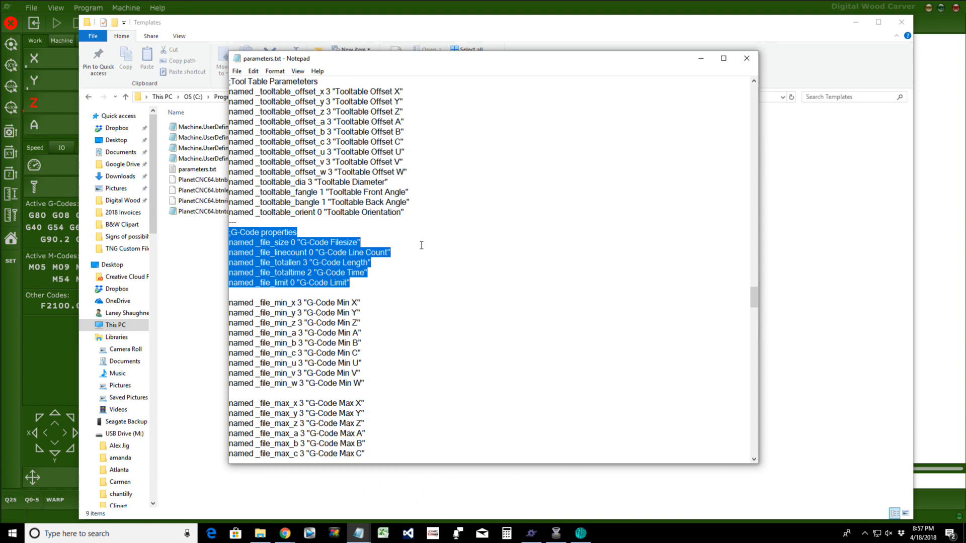
{"action": "key", "text": "ctrl+Home"}
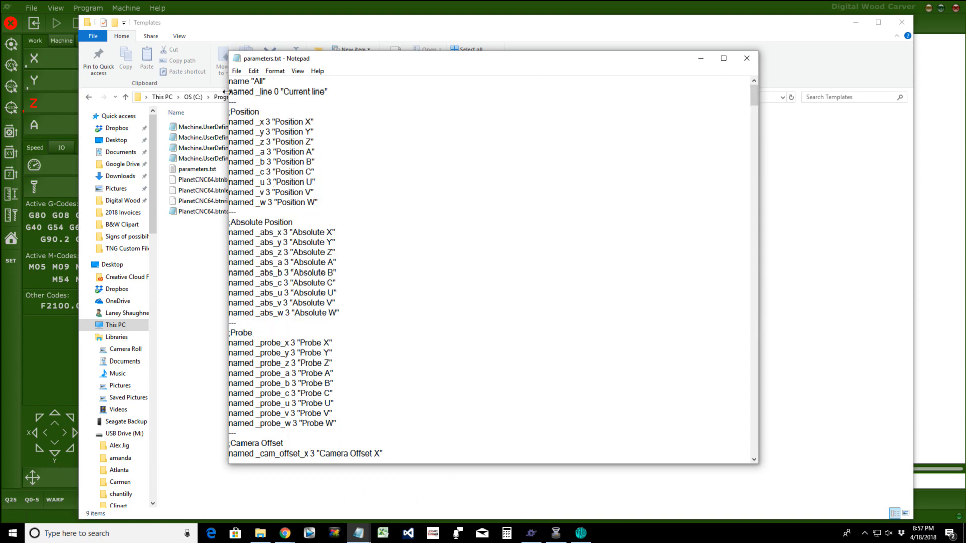
{"action": "left_click_drag", "start_coordinate": [230, 82], "coordinate": [276, 91]}
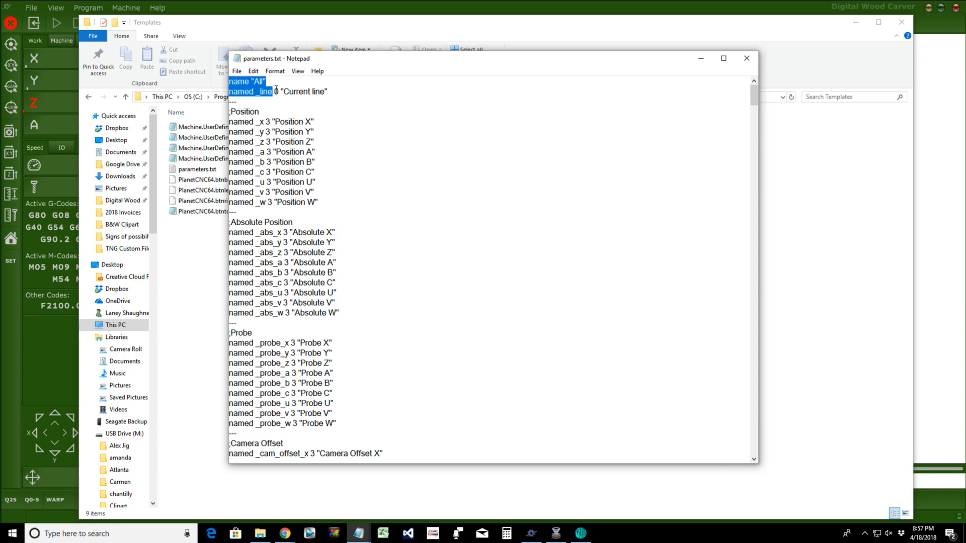
{"action": "left_click_drag", "start_coordinate": [276, 90], "coordinate": [344, 89]}
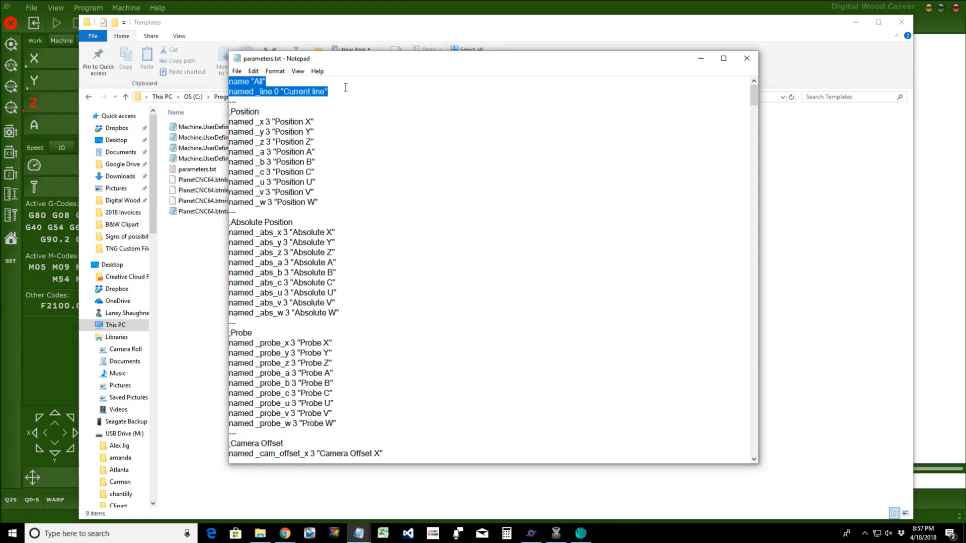
{"action": "right_click", "coordinate": [255, 83]}
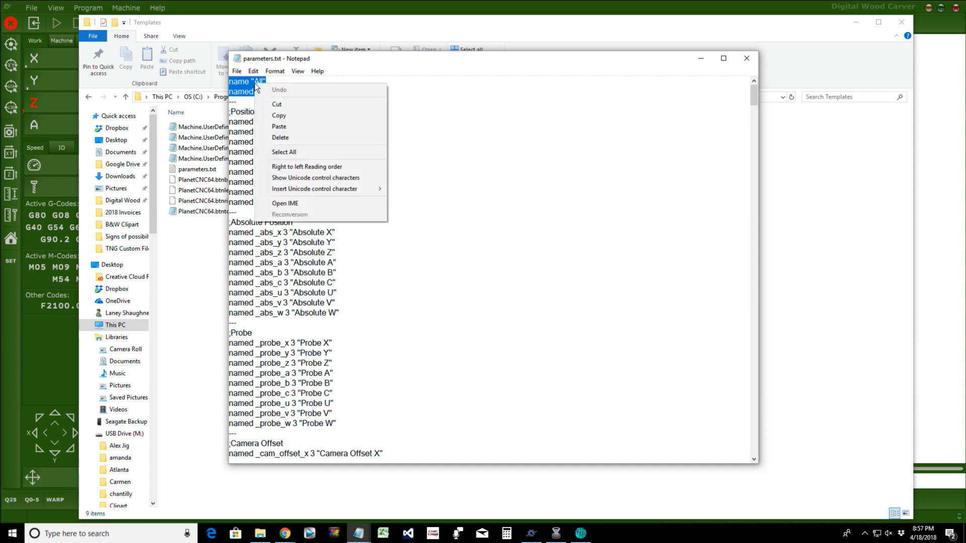
{"action": "left_click", "coordinate": [277, 116]}
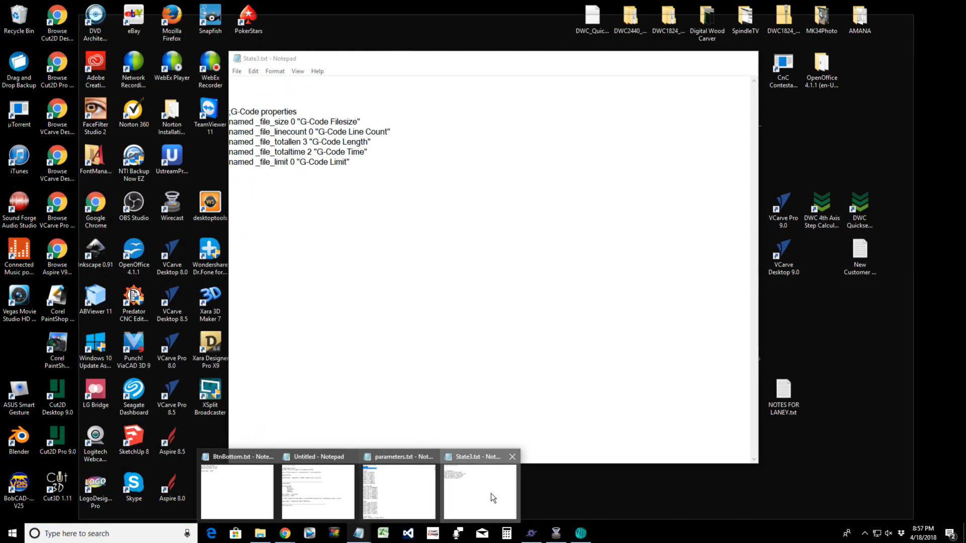
Step: Paste them atop State3.txt, rename 'All' to 'GCode', and add a '--' separator line
{"action": "left_click", "coordinate": [491, 496]}
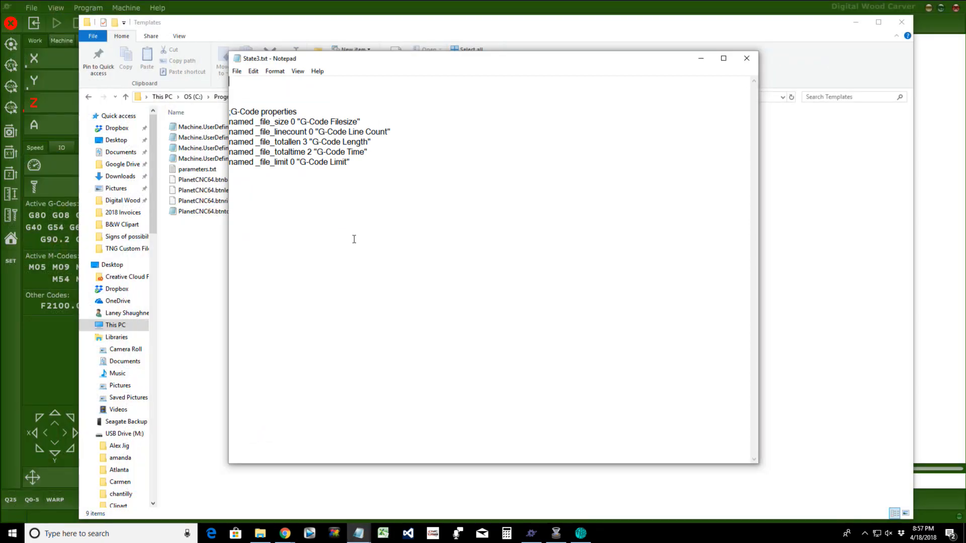
{"action": "key", "text": "ctrl+v"}
{"action": "left_click_drag", "start_coordinate": [254, 81], "coordinate": [263, 83]}
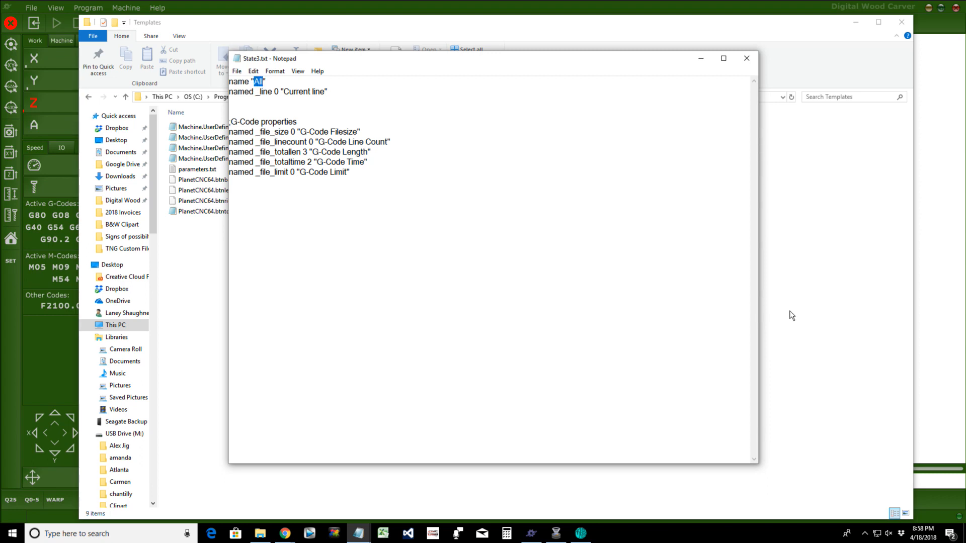
{"action": "type", "text": "GCode"}
{"action": "left_click", "coordinate": [336, 91]}
{"action": "key", "text": "Return"}
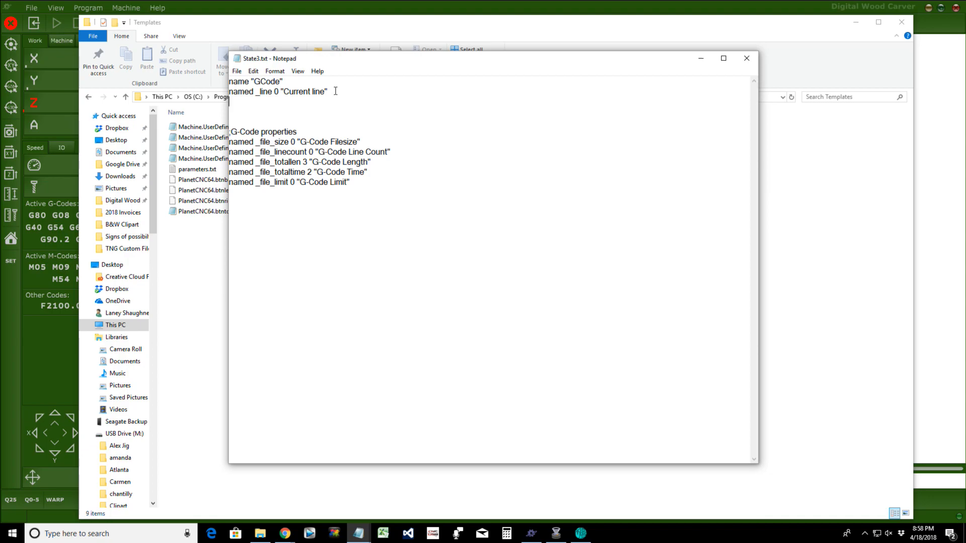
{"action": "type", "text": "--"}
{"action": "key", "text": "Delete"}
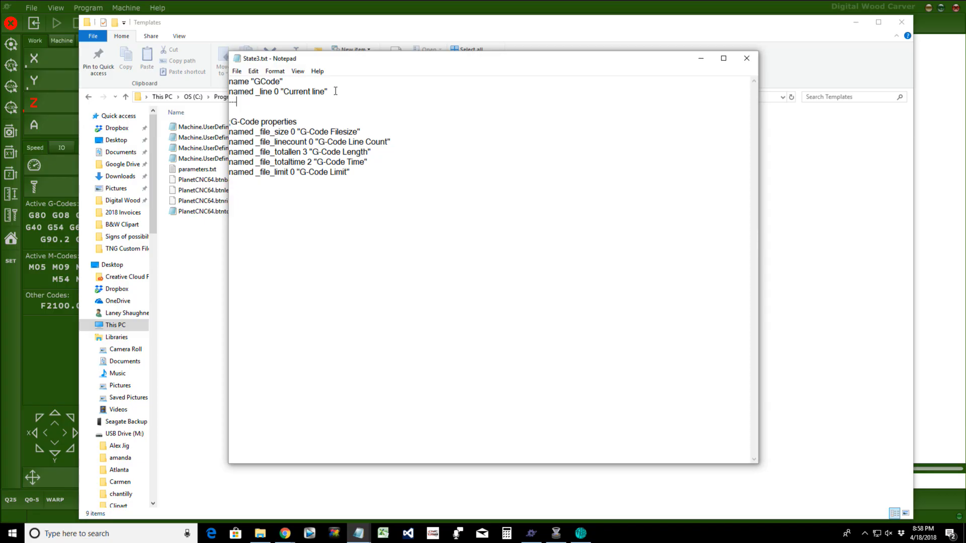
{"action": "key", "text": "Delete"}
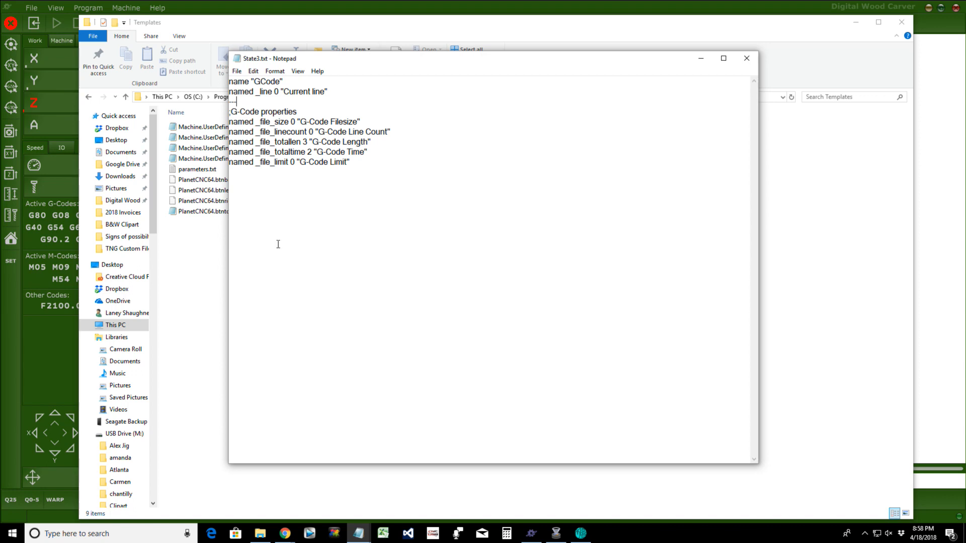
{"action": "left_click", "coordinate": [235, 72]}
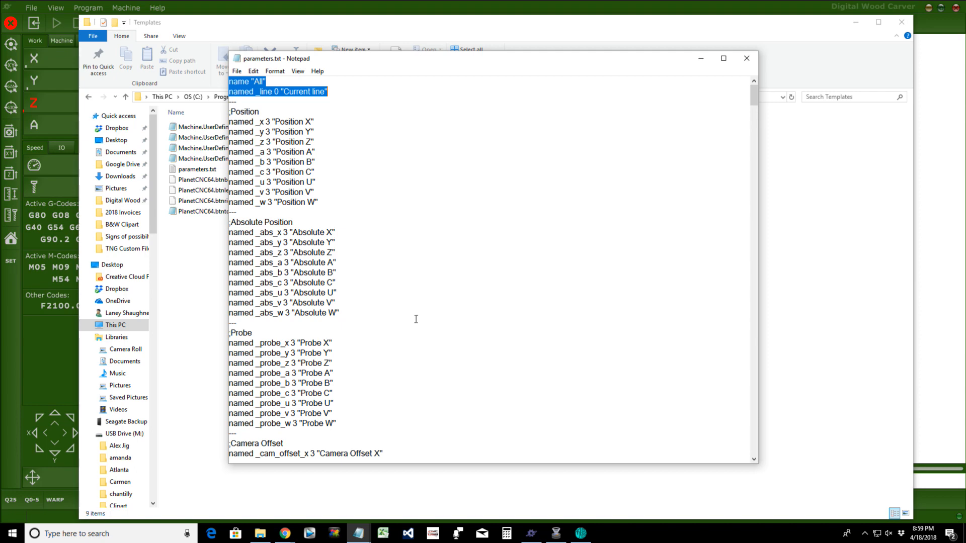
Step: Minimize Notepad and show the TNG Custom Files folder in File Explorer
{"action": "left_click", "coordinate": [701, 63]}
{"action": "left_click", "coordinate": [138, 249]}
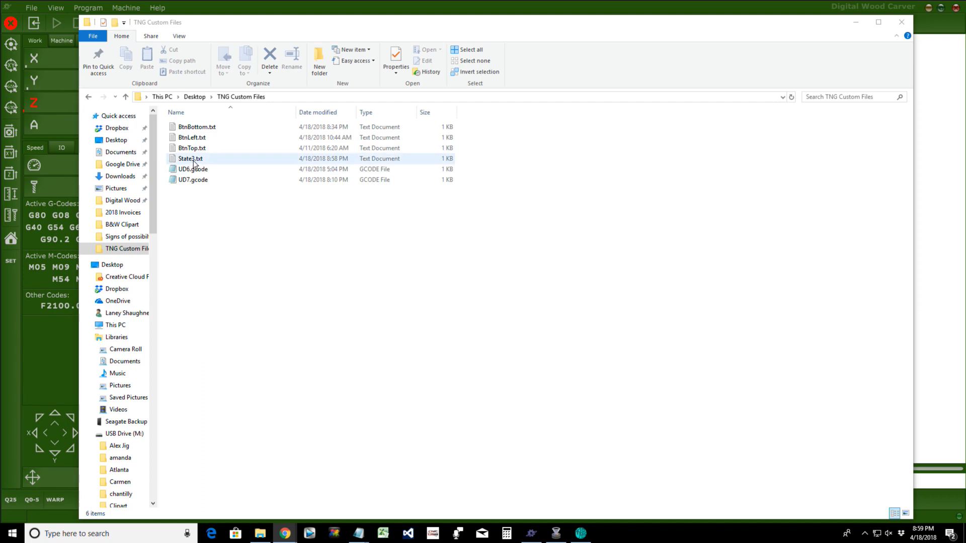
Step: Copy State3.txt into the Default profile's Scripts folder using Copy to
{"action": "left_click", "coordinate": [194, 160]}
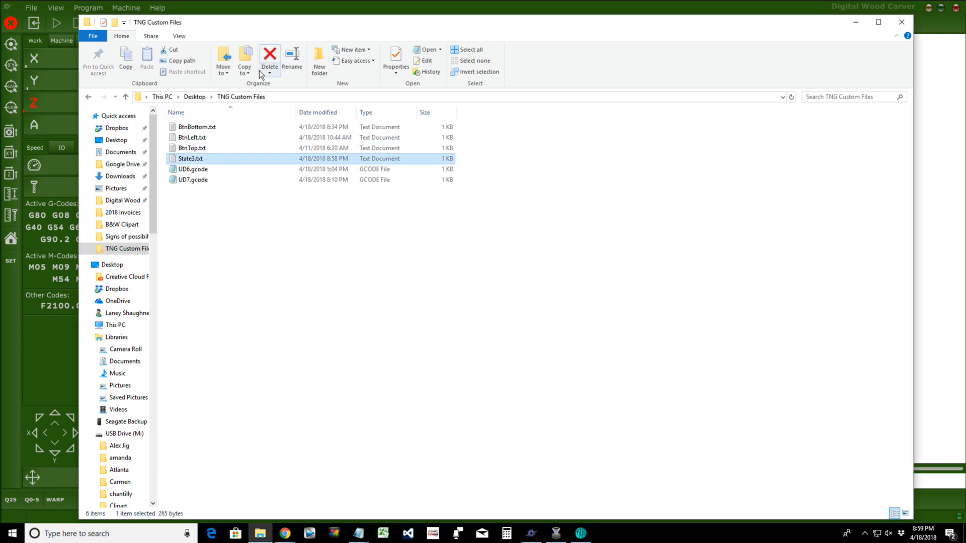
{"action": "left_click", "coordinate": [245, 69]}
{"action": "left_click", "coordinate": [283, 515]}
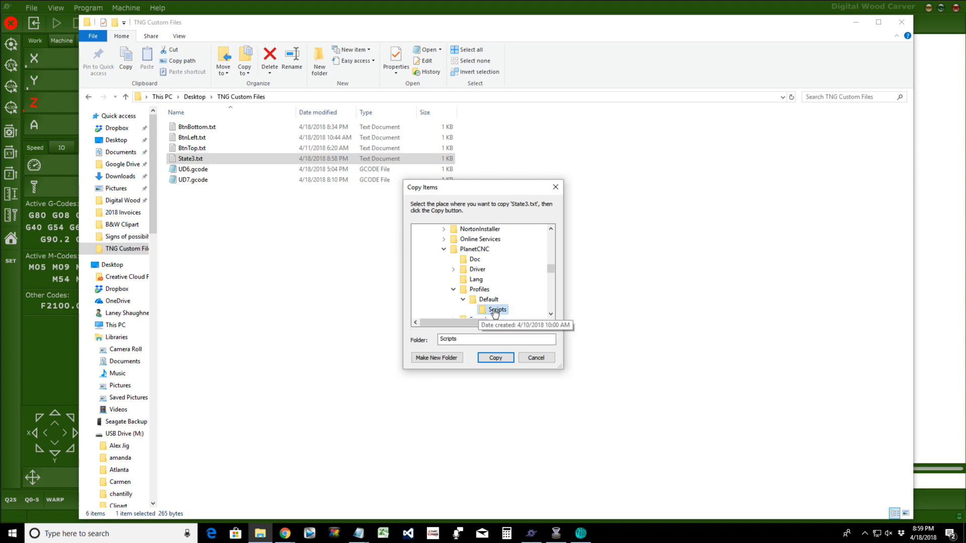
{"action": "left_click", "coordinate": [489, 358]}
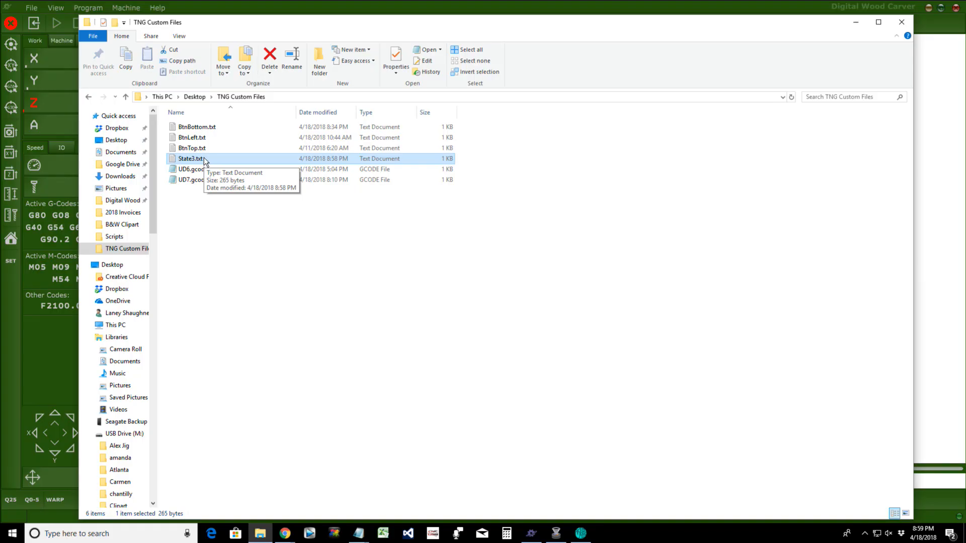
Step: Copy State3.txt and browse to C:\PlanetCNC\Profiles\Default, checking the Scripts copy
{"action": "right_click", "coordinate": [204, 158]}
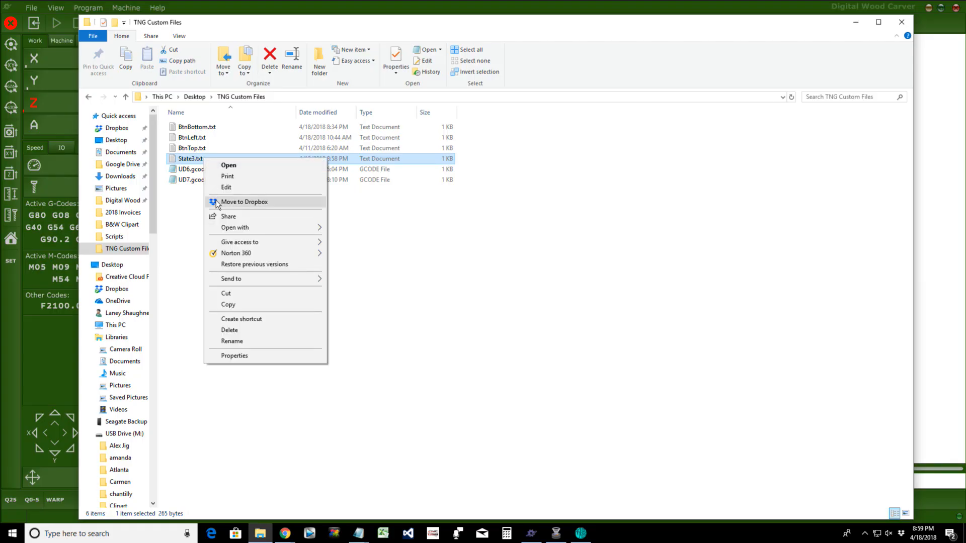
{"action": "left_click", "coordinate": [223, 304]}
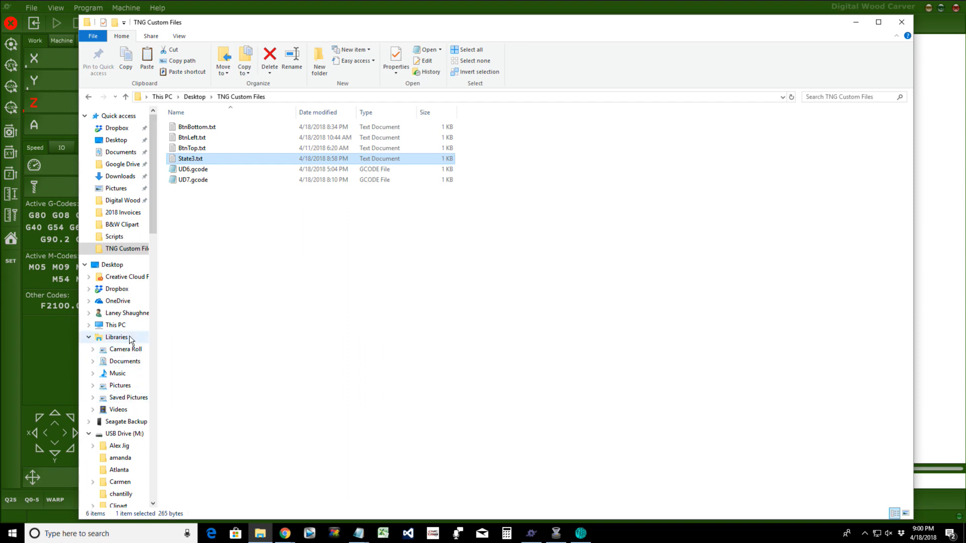
{"action": "left_click", "coordinate": [115, 325]}
{"action": "double_click", "coordinate": [496, 203]}
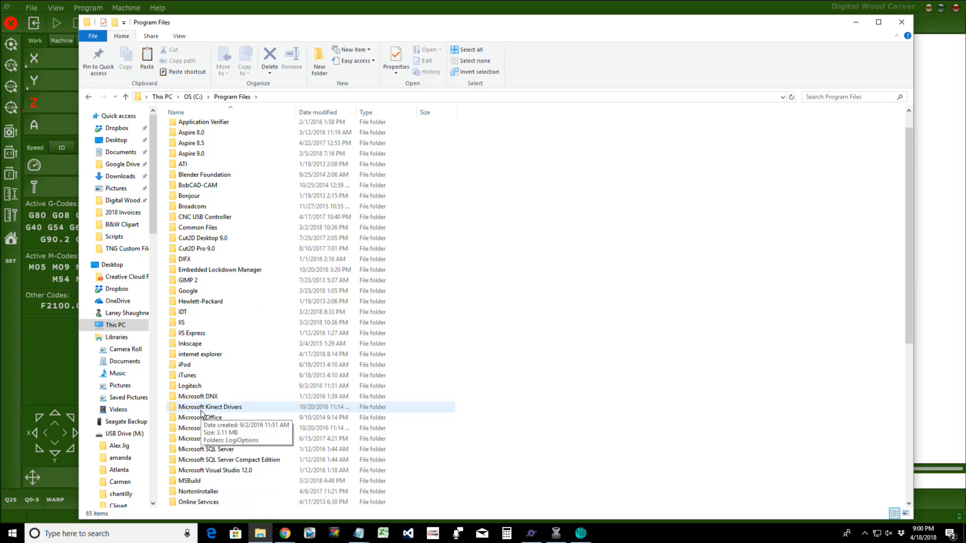
{"action": "scroll", "coordinate": [202, 365], "scroll_direction": "down", "scroll_amount": 3}
{"action": "left_click", "coordinate": [192, 451]}
{"action": "double_click", "coordinate": [192, 450]}
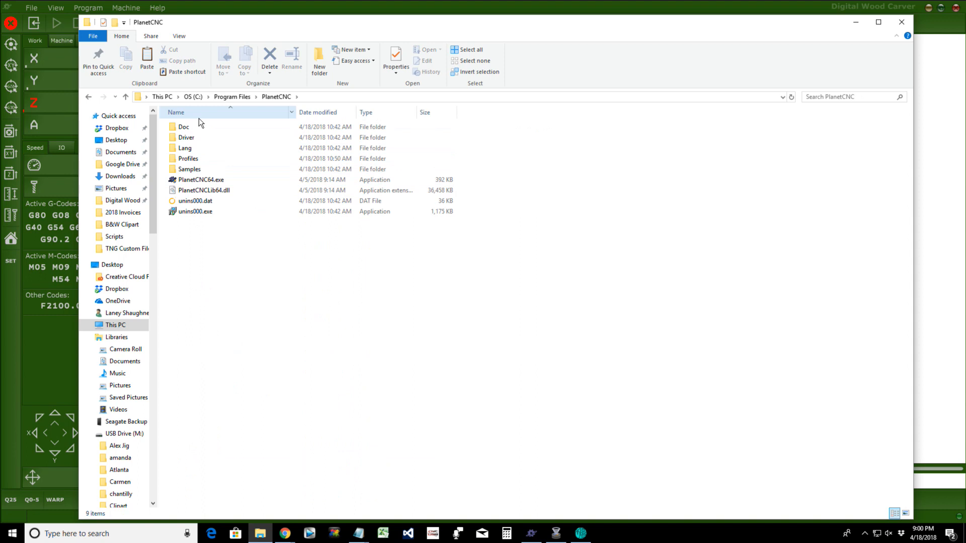
{"action": "double_click", "coordinate": [188, 158]}
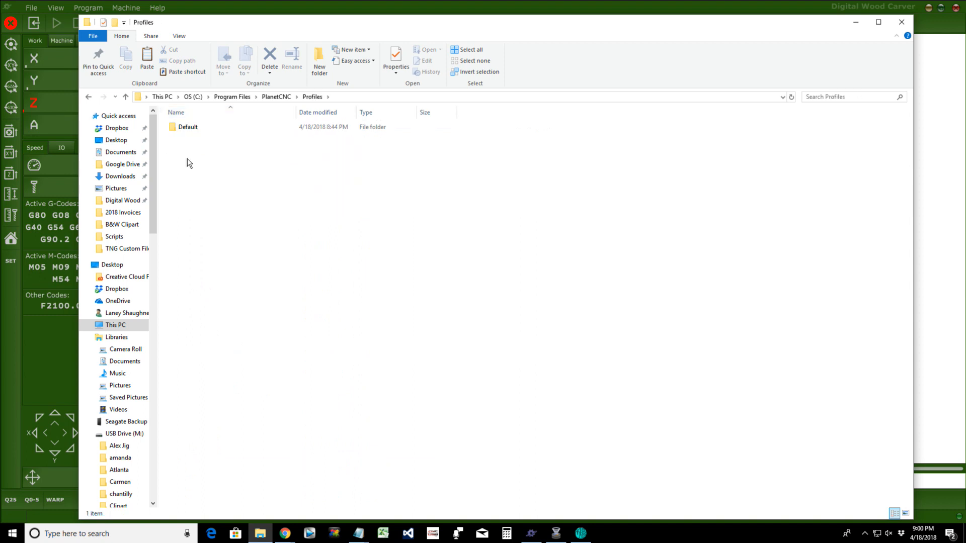
{"action": "double_click", "coordinate": [189, 129]}
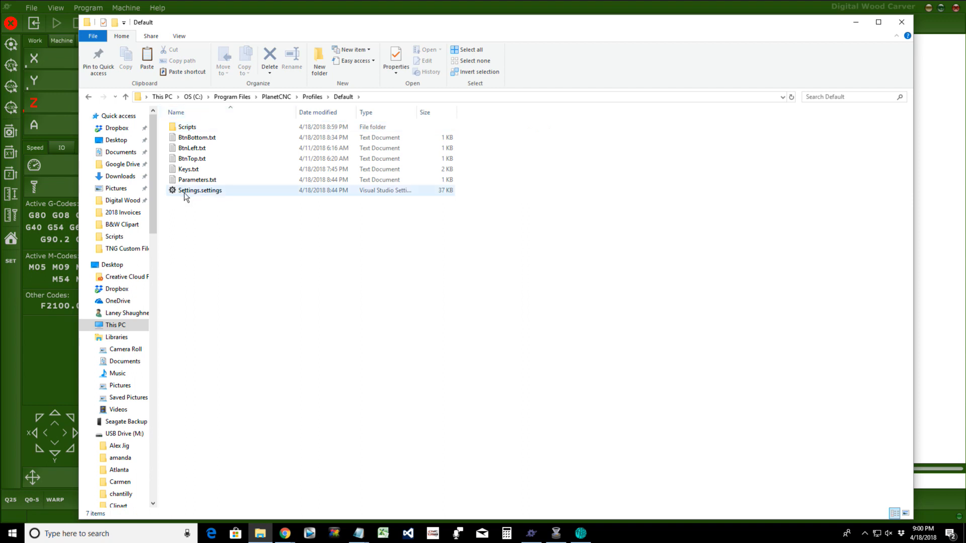
{"action": "double_click", "coordinate": [183, 127]}
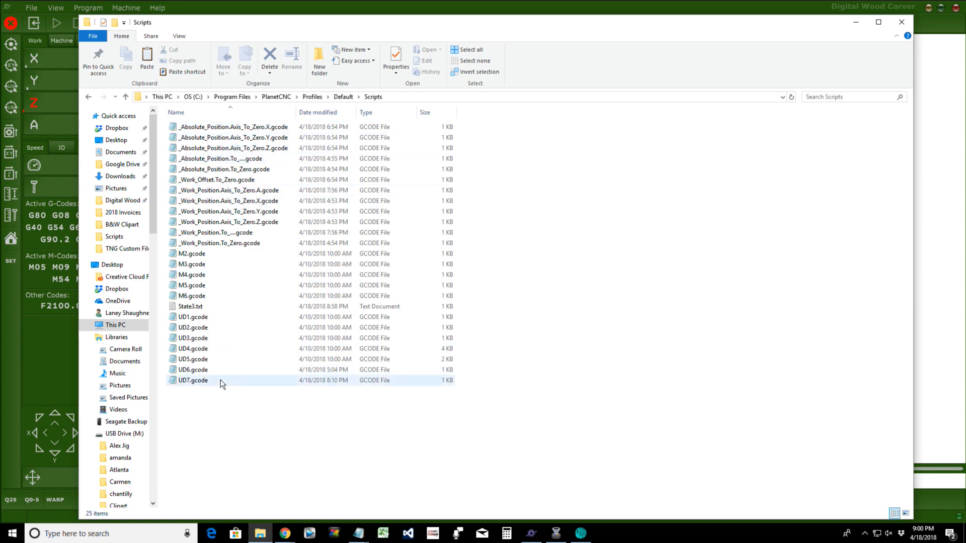
{"action": "left_click", "coordinate": [343, 97]}
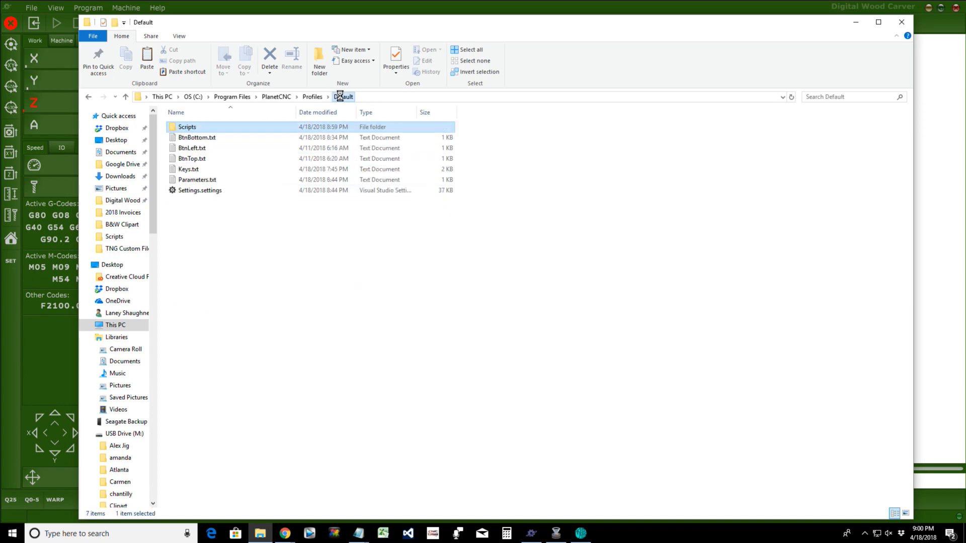
Step: Paste State3.txt into the Default profile folder, granting permission, then close Explorer
{"action": "key", "text": "alt+Tab"}
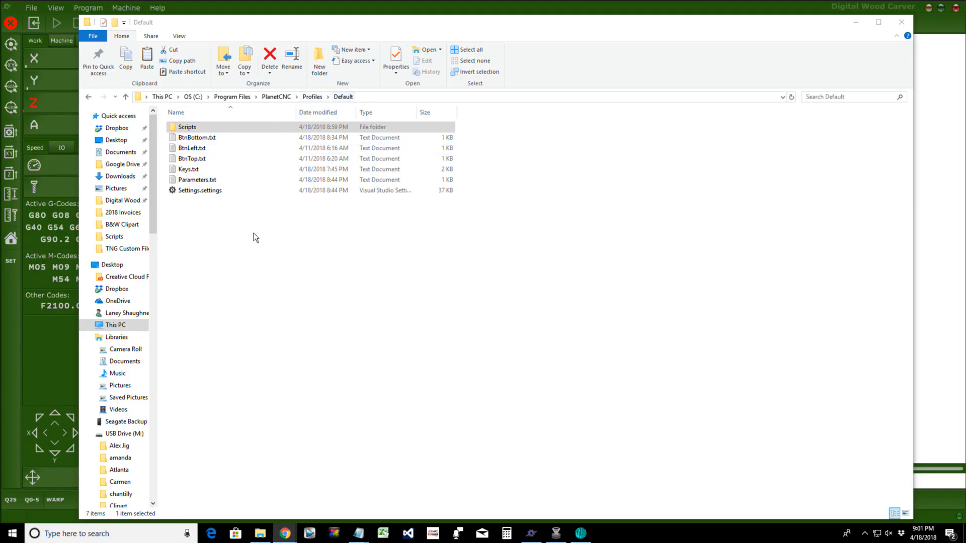
{"action": "right_click", "coordinate": [202, 215]}
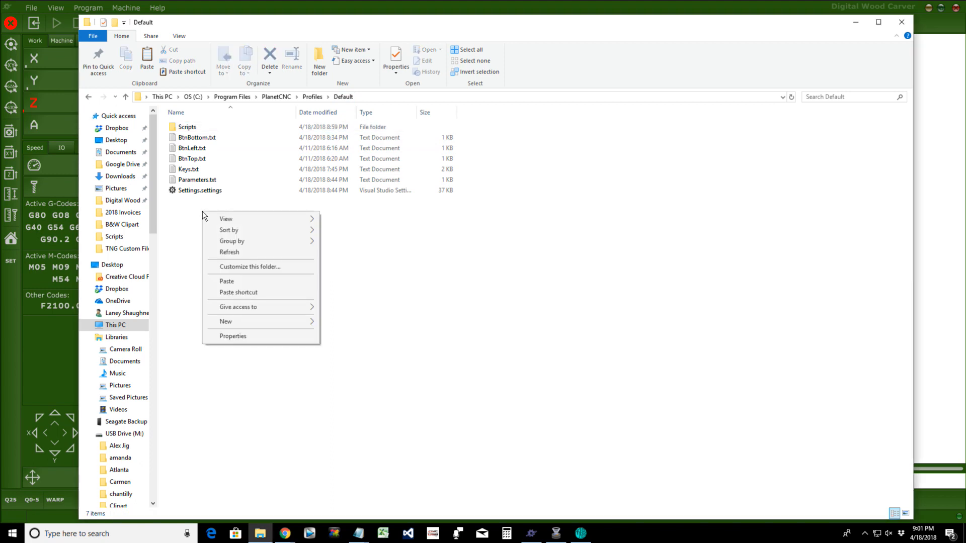
{"action": "left_click", "coordinate": [227, 282]}
{"action": "left_click", "coordinate": [451, 199]}
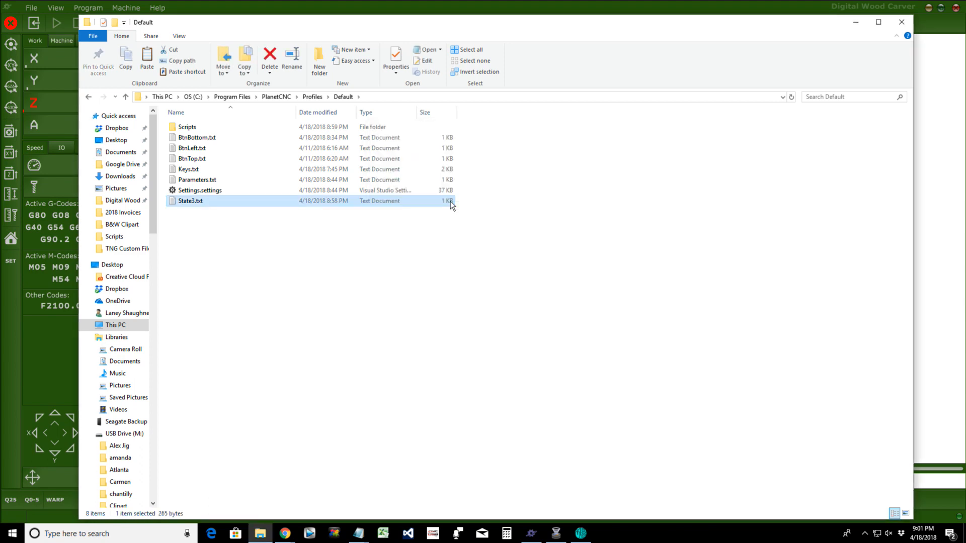
{"action": "left_click", "coordinate": [898, 29]}
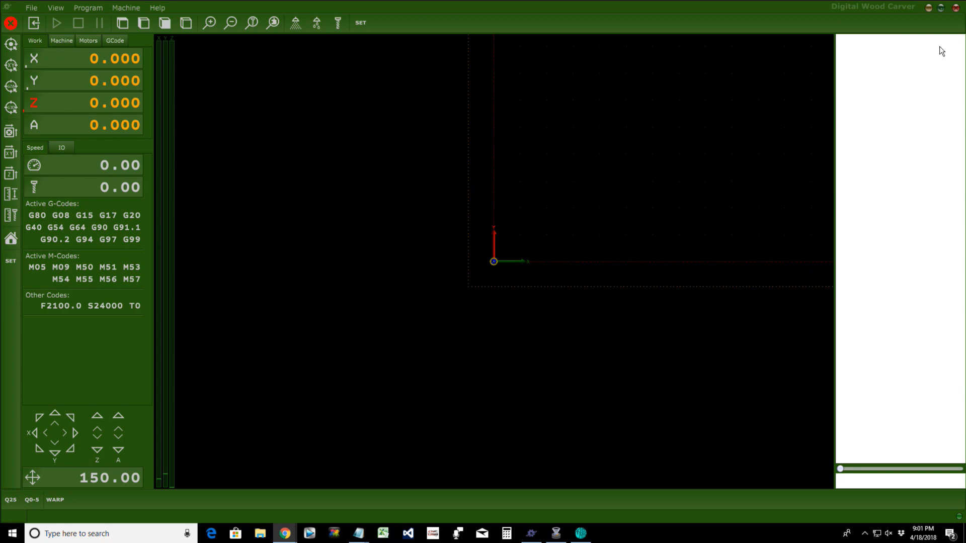
Step: Close and relaunch PlanetCNC TNG so it loads the new State3.txt tab
{"action": "left_click", "coordinate": [957, 8]}
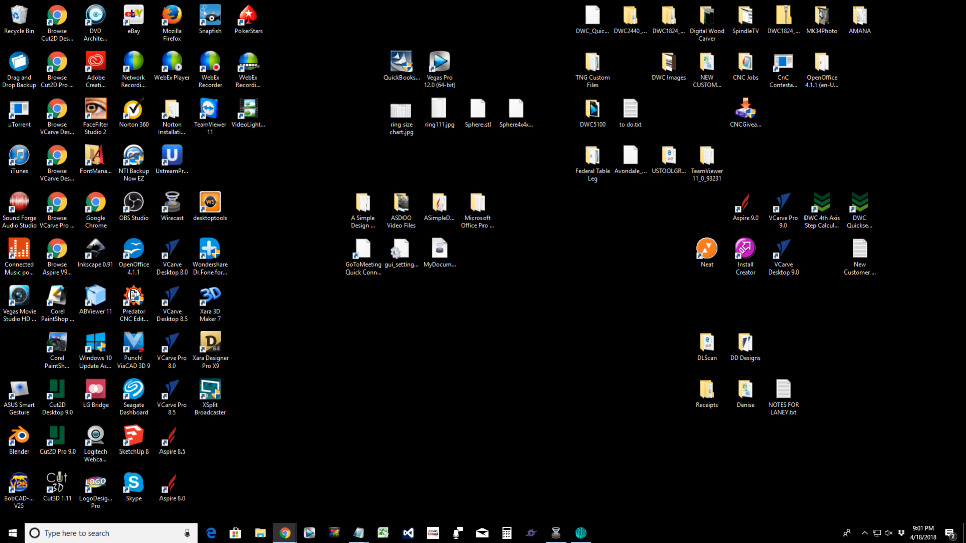
{"action": "left_click", "coordinate": [531, 534]}
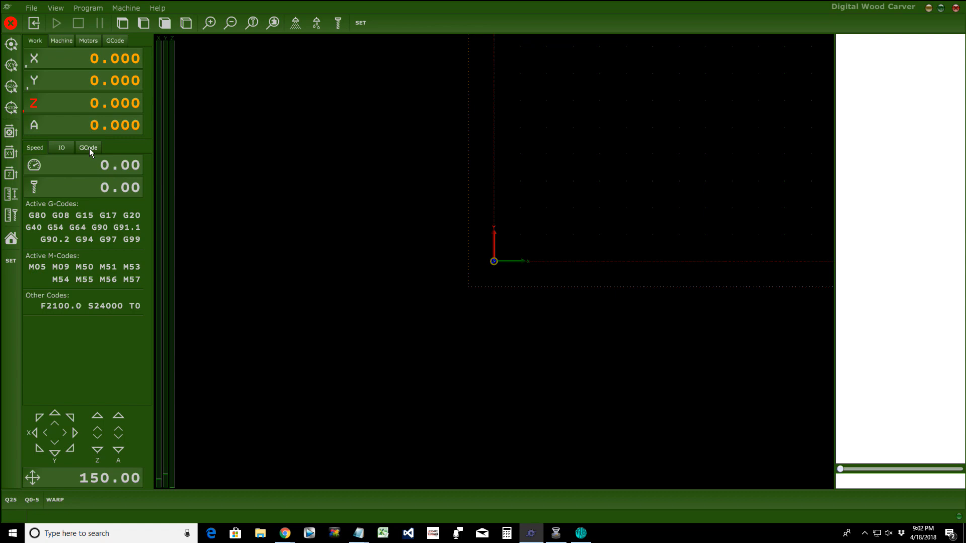
Step: Show the GCode tab, open 02_13.75x8.75x.75_60DegVBit.tap, and scroll its code to the end
{"action": "left_click", "coordinate": [89, 149]}
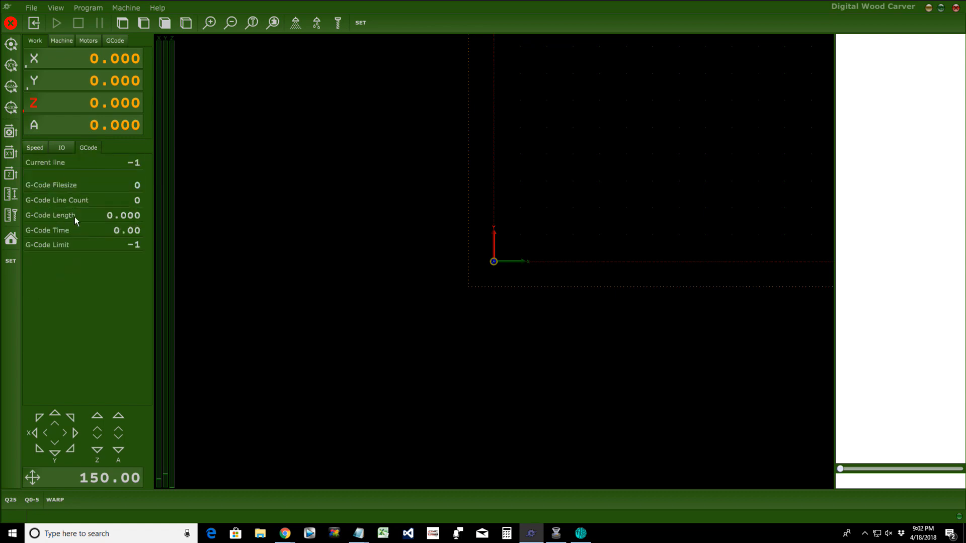
{"action": "left_click", "coordinate": [33, 8]}
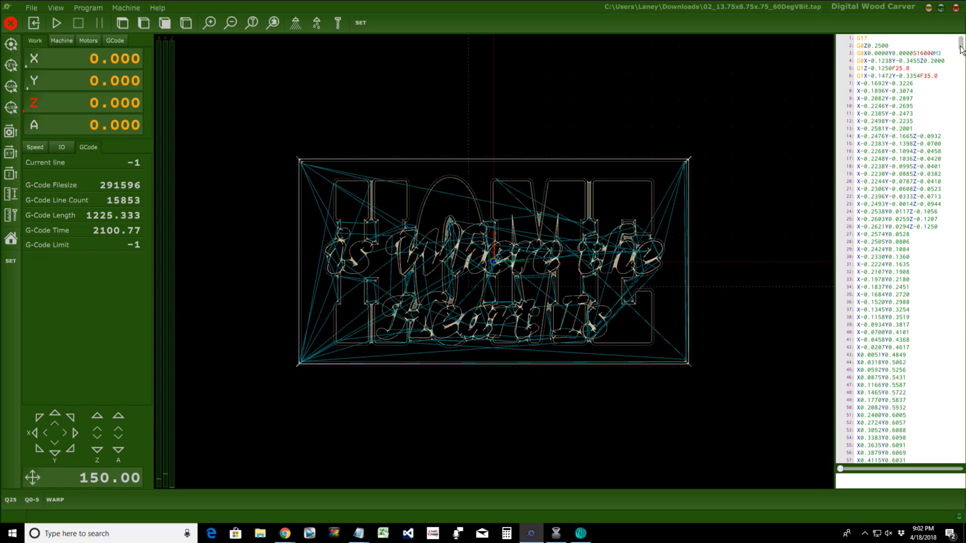
{"action": "left_click_drag", "start_coordinate": [960, 46], "coordinate": [961, 460]}
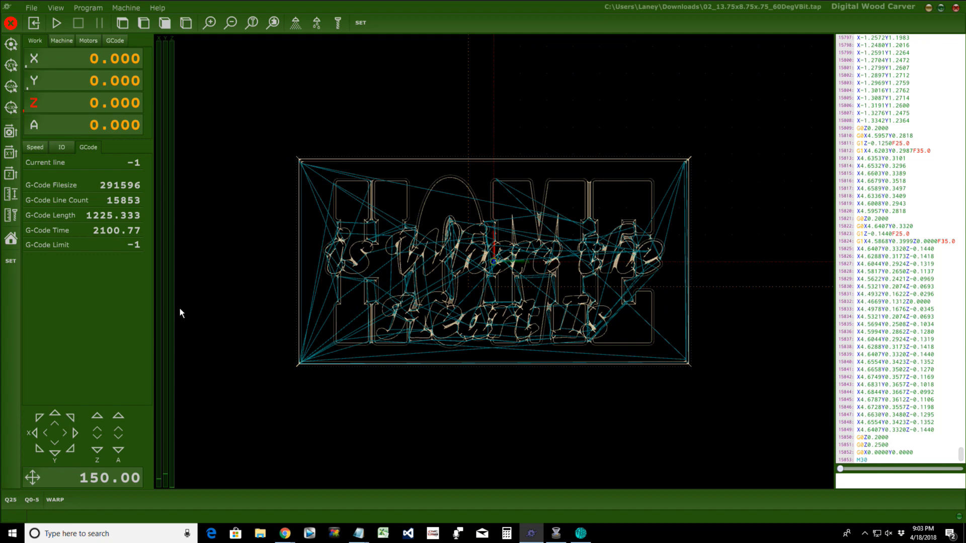
Step: Divide the 2100 G-code time by 60 in Calculator, getting 35 minutes
{"action": "left_click", "coordinate": [501, 537]}
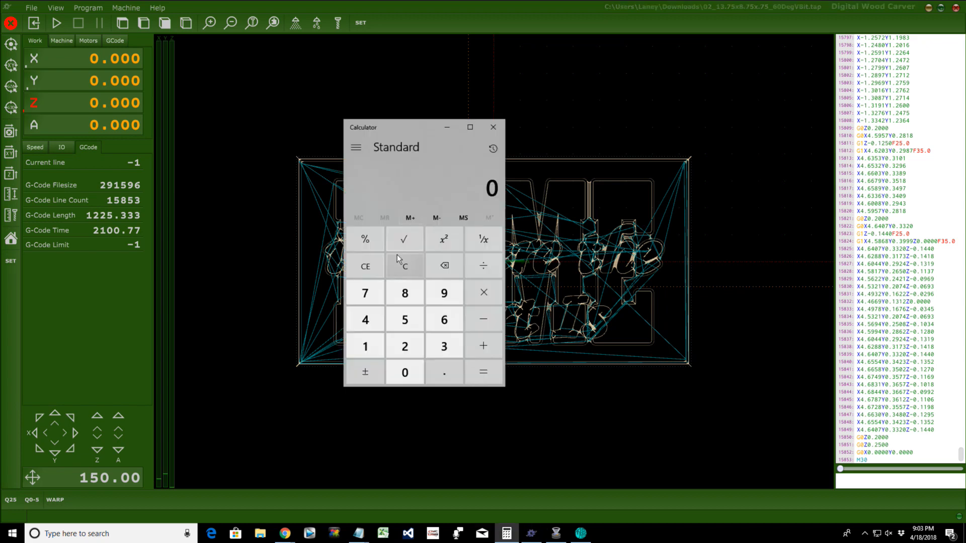
{"action": "left_click", "coordinate": [404, 346]}
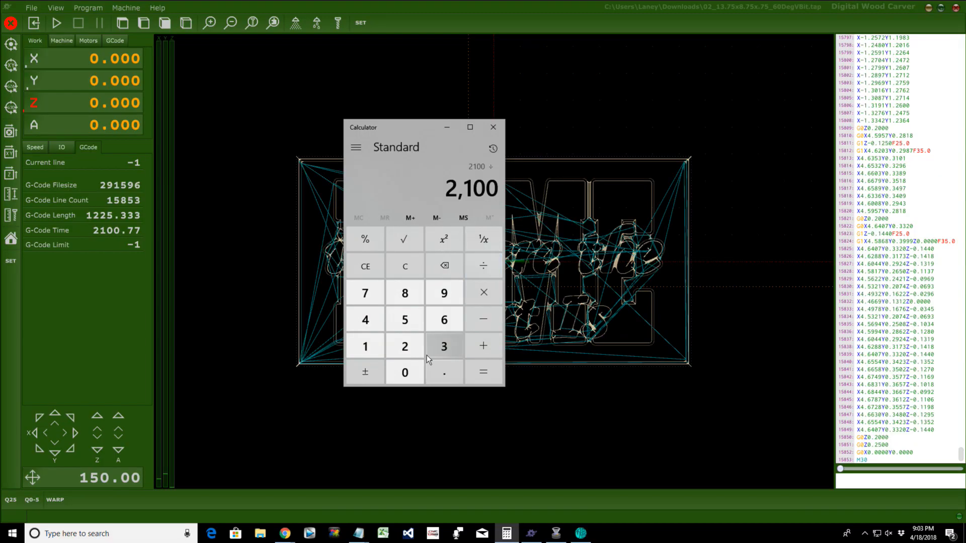
{"action": "left_click", "coordinate": [444, 319]}
{"action": "left_click", "coordinate": [404, 378]}
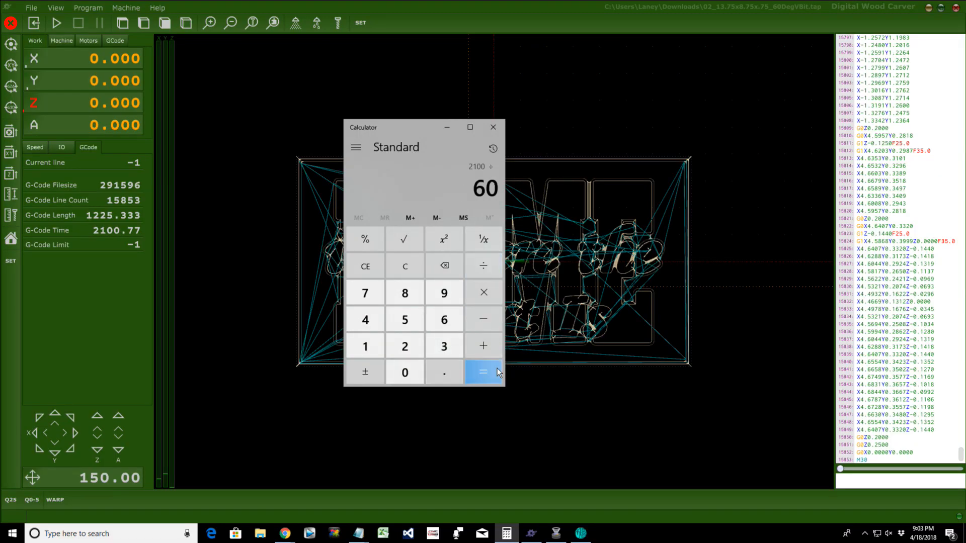
{"action": "left_click", "coordinate": [484, 378]}
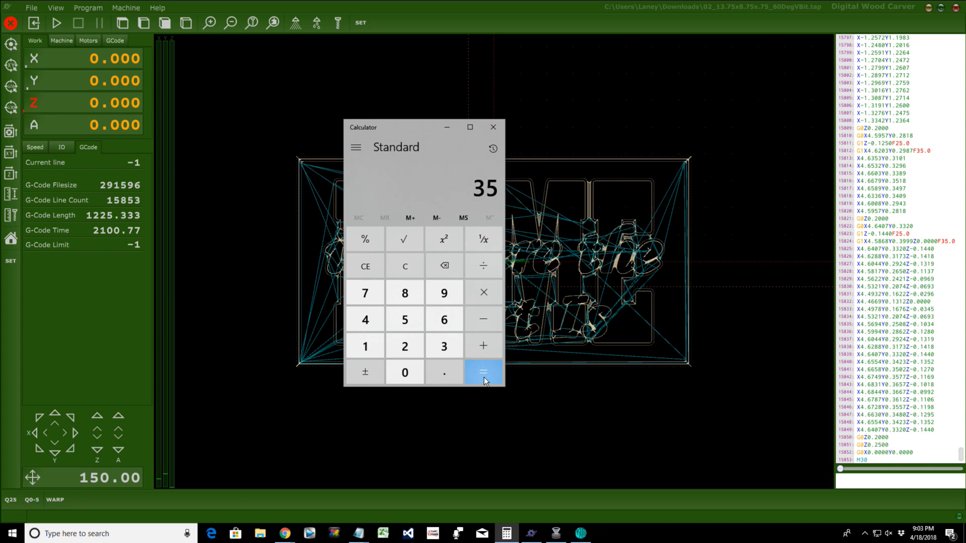
{"action": "left_click", "coordinate": [472, 418]}
Step: Review the G-Code properties entries in parameters.txt, then clear Calculator and enter 2100
{"action": "mouse_move", "coordinate": [356, 535]}
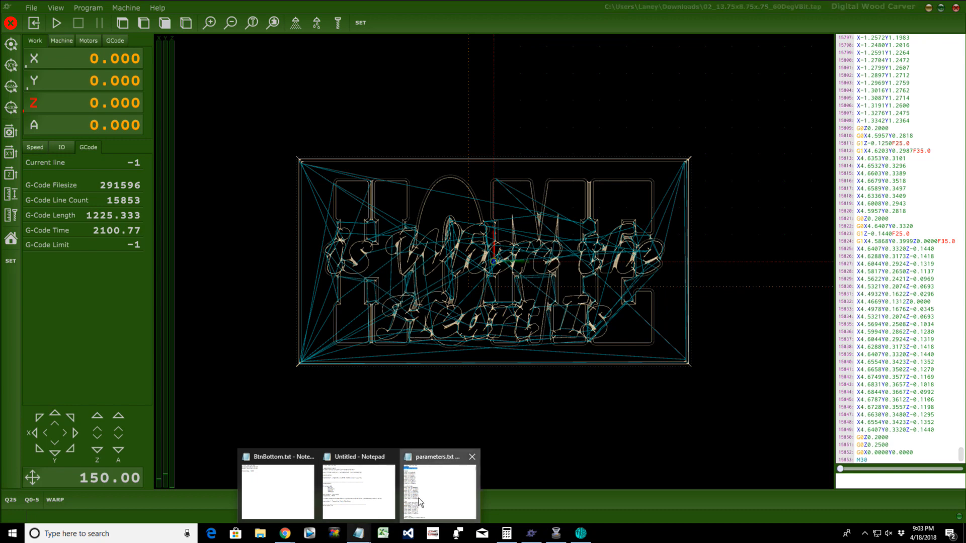
{"action": "left_click", "coordinate": [439, 491]}
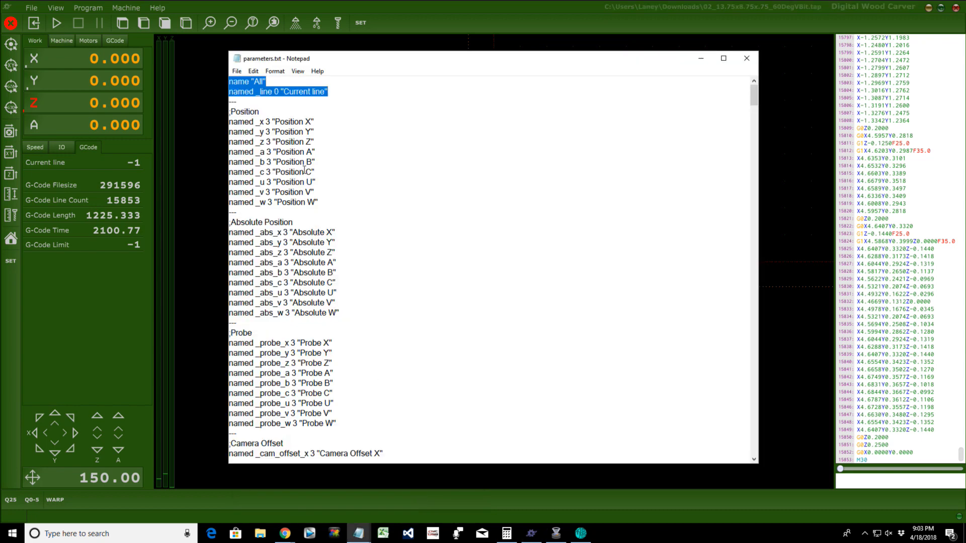
{"action": "scroll", "coordinate": [339, 313], "scroll_direction": "down", "scroll_amount": 20}
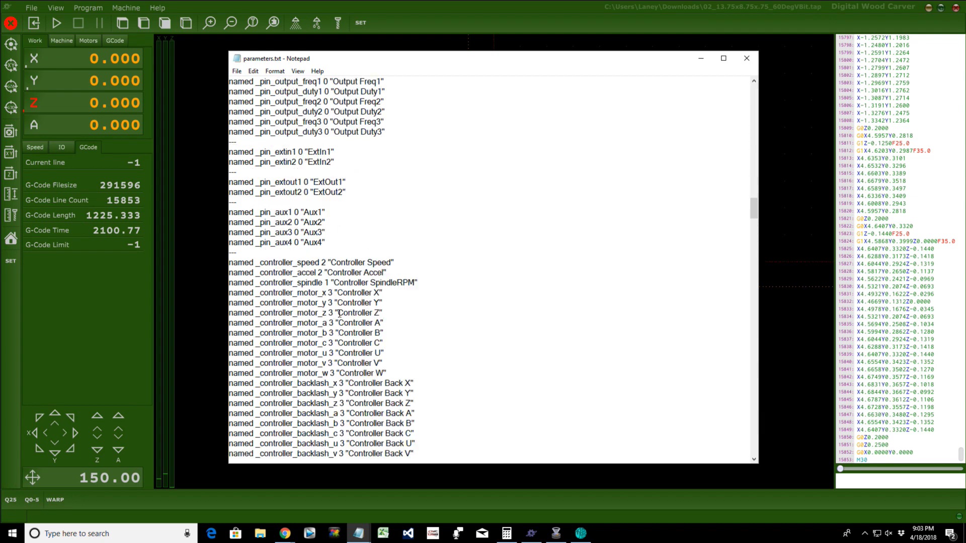
{"action": "scroll", "coordinate": [340, 315], "scroll_direction": "down", "scroll_amount": 15}
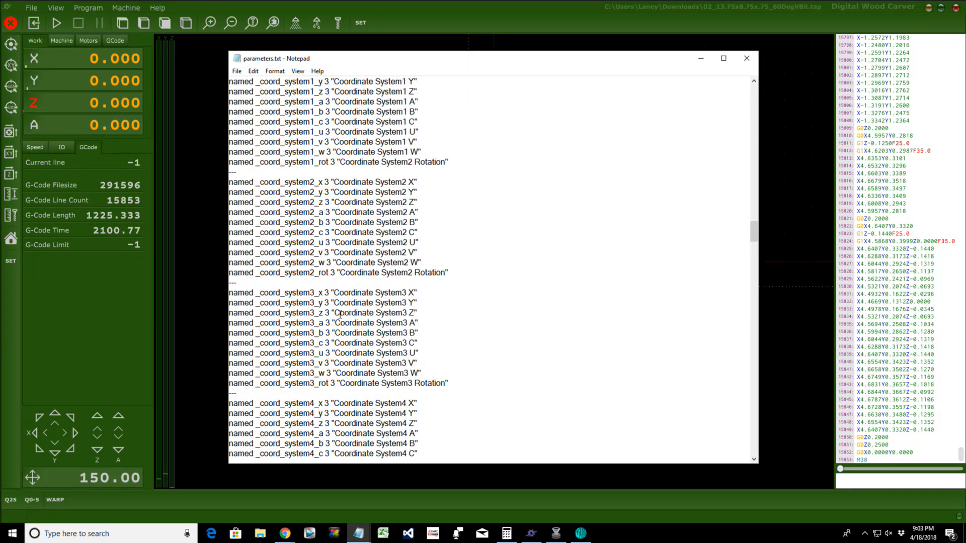
{"action": "scroll", "coordinate": [339, 315], "scroll_direction": "down", "scroll_amount": 20}
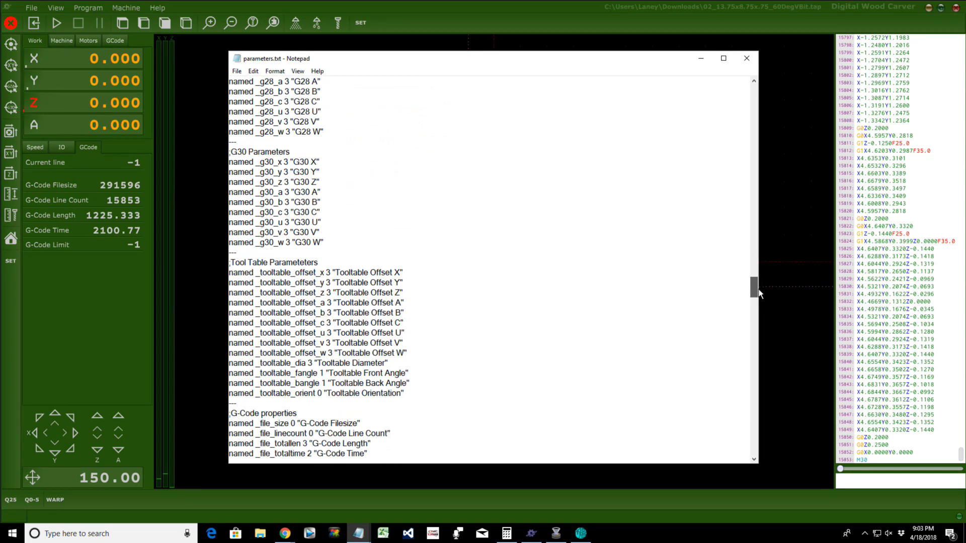
{"action": "left_click_drag", "start_coordinate": [759, 294], "coordinate": [761, 302]}
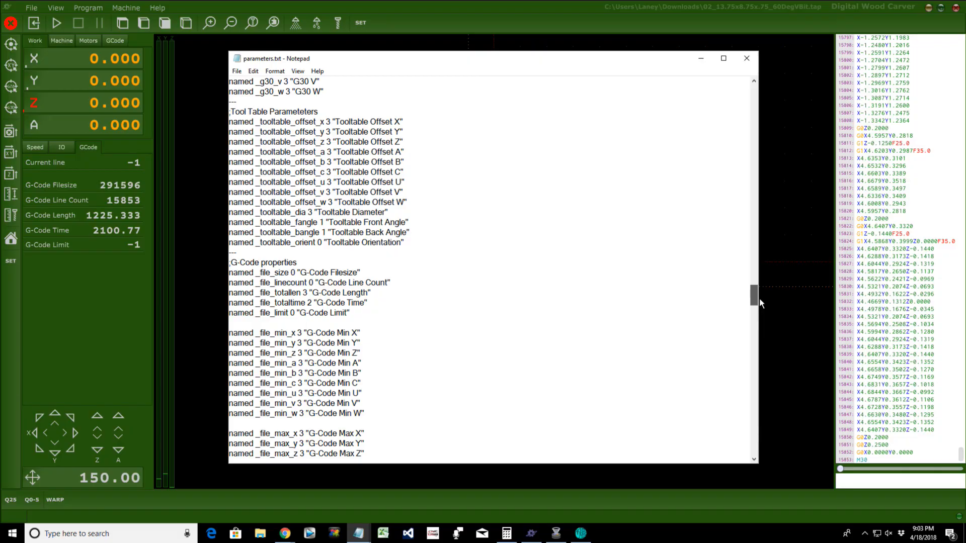
{"action": "left_click_drag", "start_coordinate": [759, 298], "coordinate": [760, 300]}
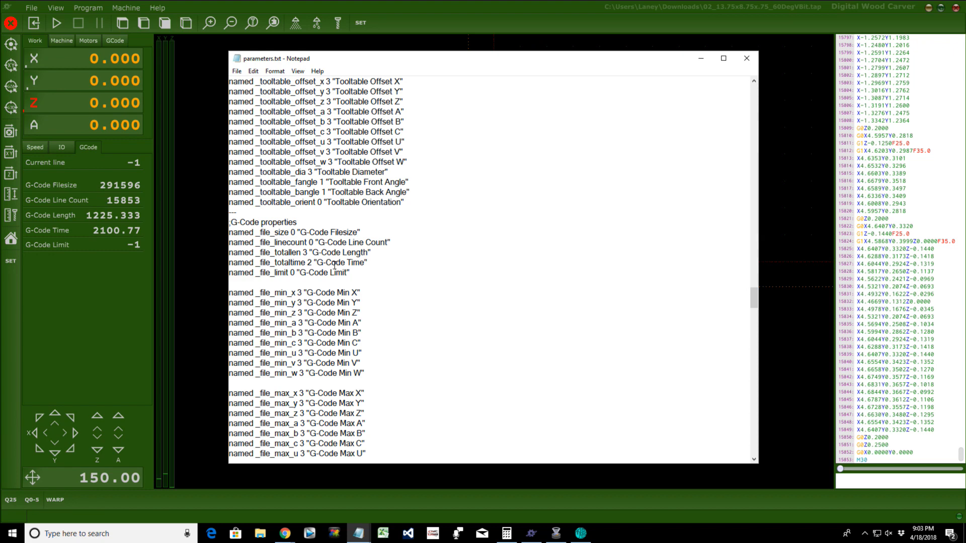
{"action": "scroll", "coordinate": [362, 317], "scroll_direction": "down", "scroll_amount": 16}
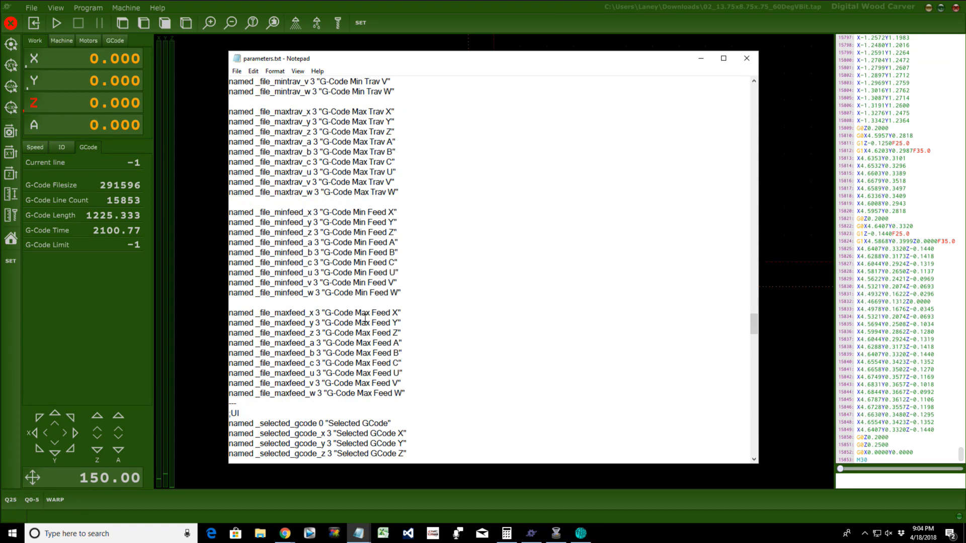
{"action": "scroll", "coordinate": [364, 317], "scroll_direction": "down", "scroll_amount": 5}
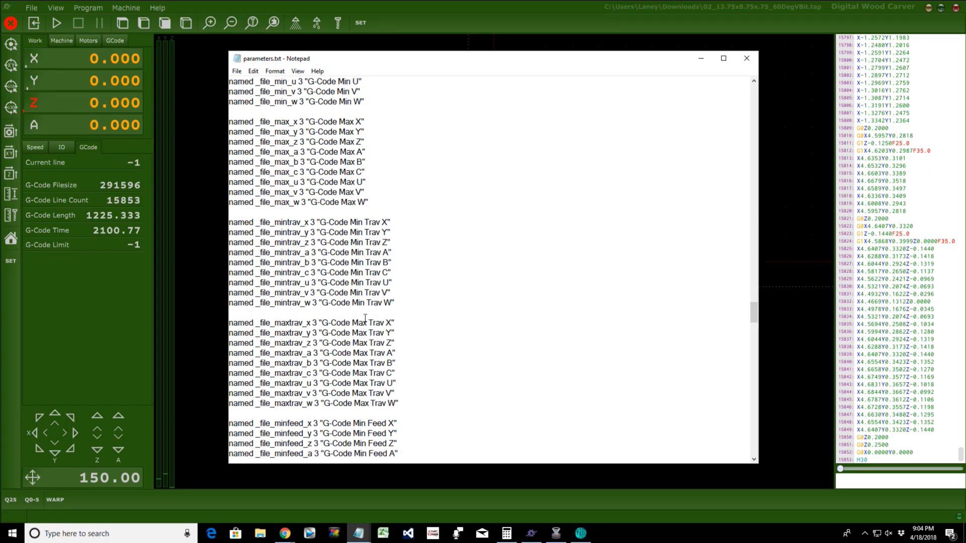
{"action": "scroll", "coordinate": [366, 319], "scroll_direction": "up", "scroll_amount": 12}
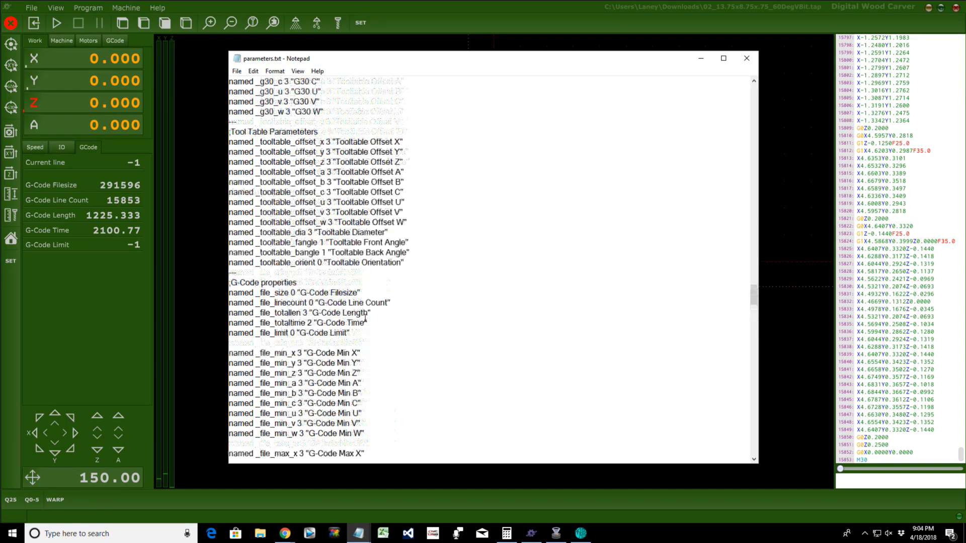
{"action": "scroll", "coordinate": [366, 319], "scroll_direction": "up", "scroll_amount": 9}
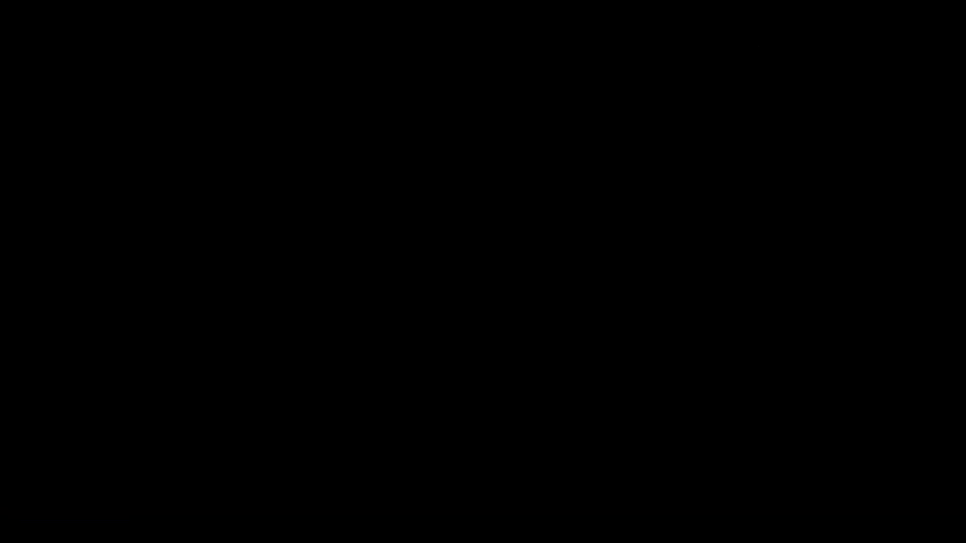
{"action": "scroll", "coordinate": [365, 318], "scroll_direction": "down", "scroll_amount": 1}
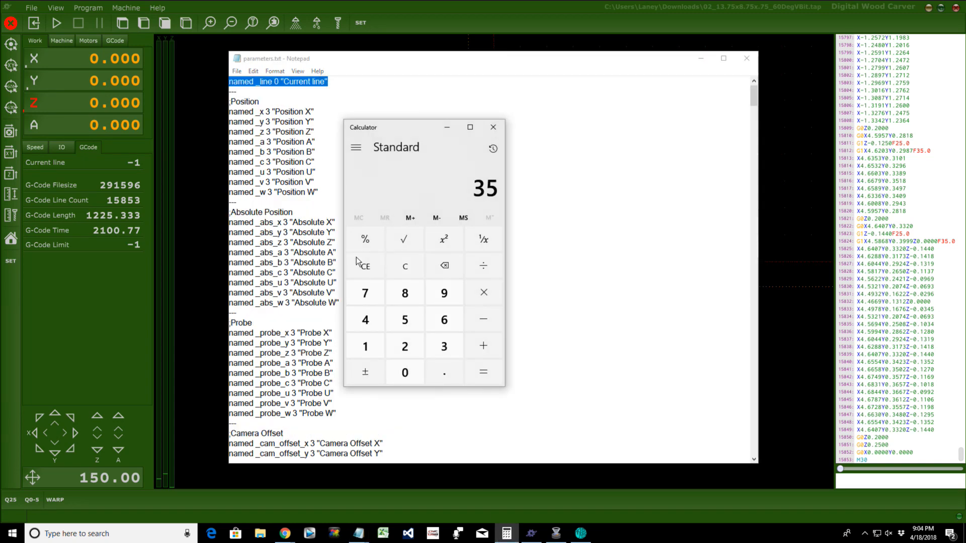
{"action": "left_click", "coordinate": [367, 267]}
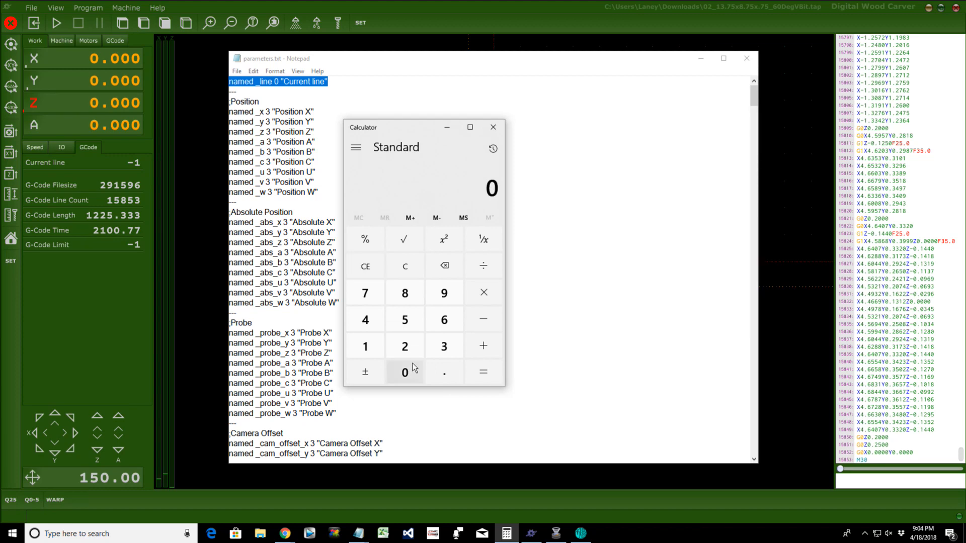
{"action": "type", "text": "2100"}
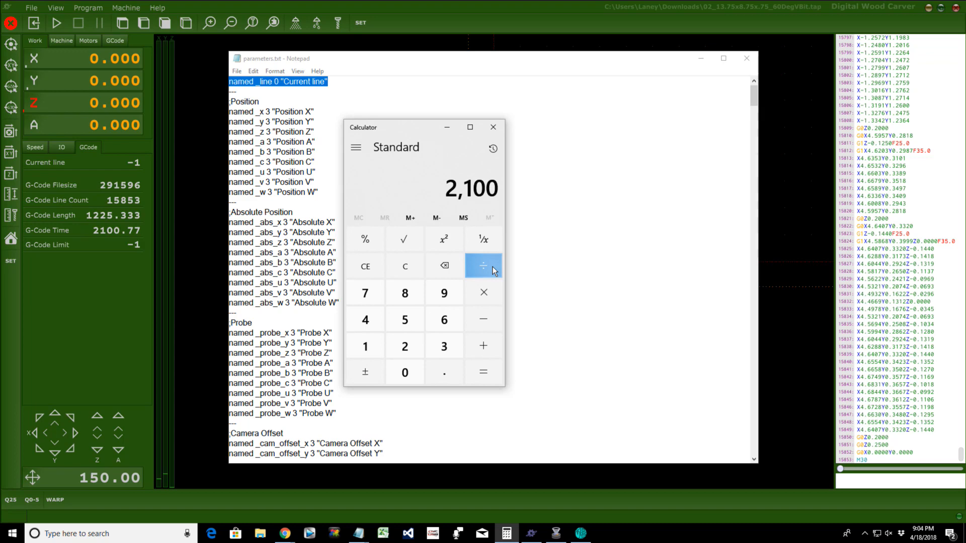
Step: Divide 2100 by 60 in Calculator to get 35, then close Calculator and minimize Notepad
{"action": "left_click", "coordinate": [493, 267]}
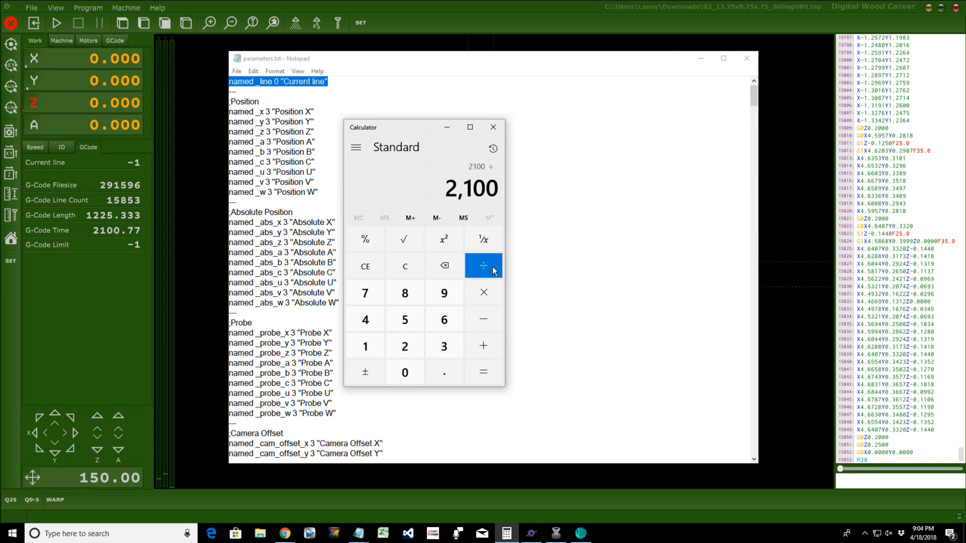
{"action": "type", "text": "60"}
{"action": "key", "text": "Return"}
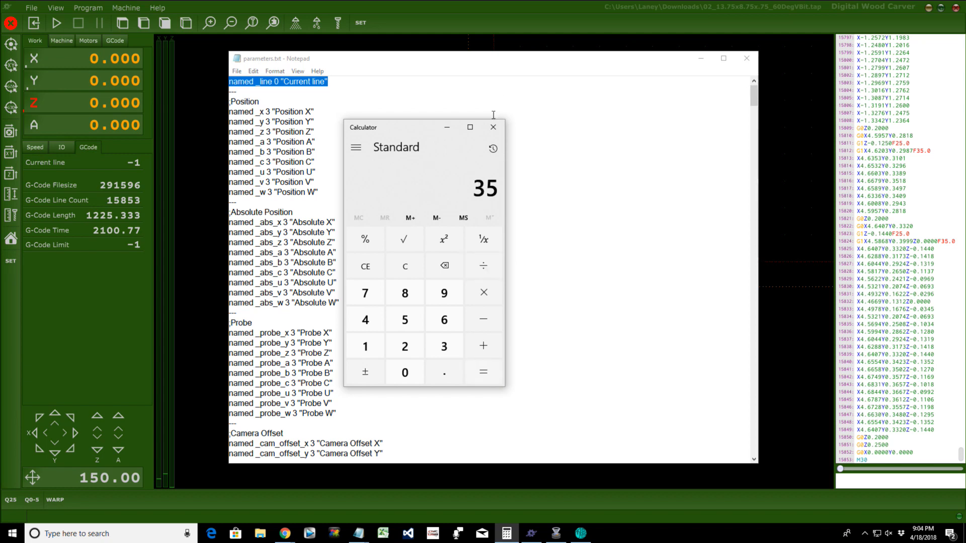
{"action": "left_click", "coordinate": [498, 132]}
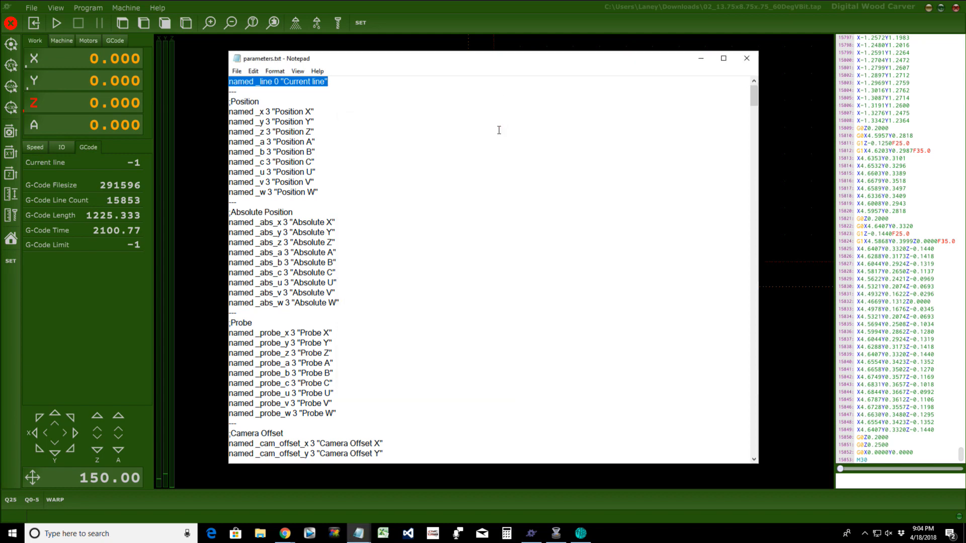
{"action": "left_click", "coordinate": [701, 58]}
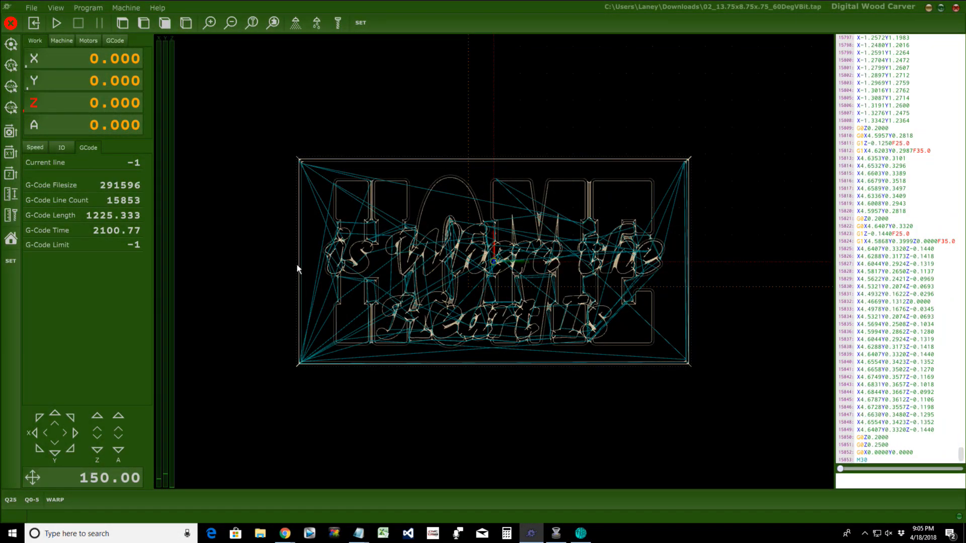
Step: Under Adding Custom Tabs, add 'File name stateNUMBER (3,4,5) state3.txt' and begin 'Parameters.tx'
{"action": "mouse_move", "coordinate": [358, 532]}
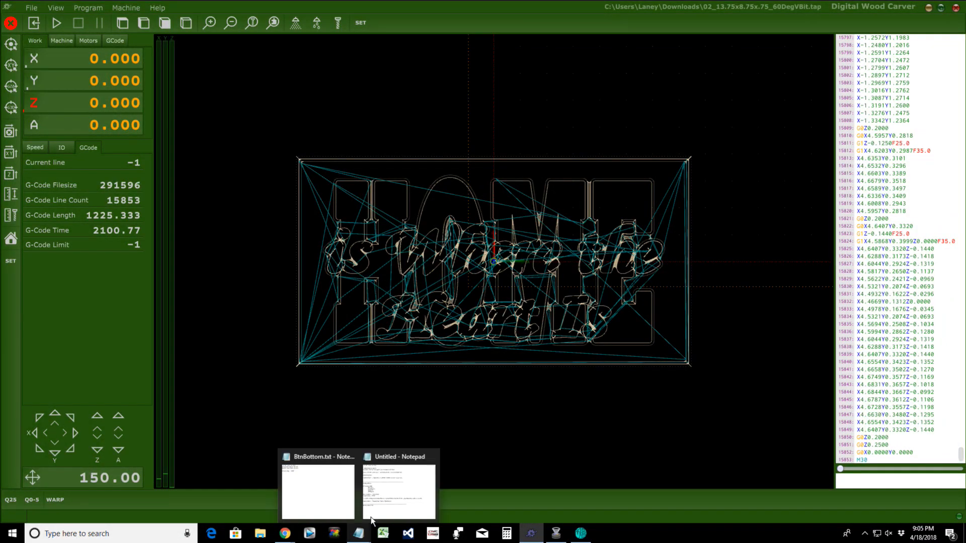
{"action": "left_click", "coordinate": [380, 499]}
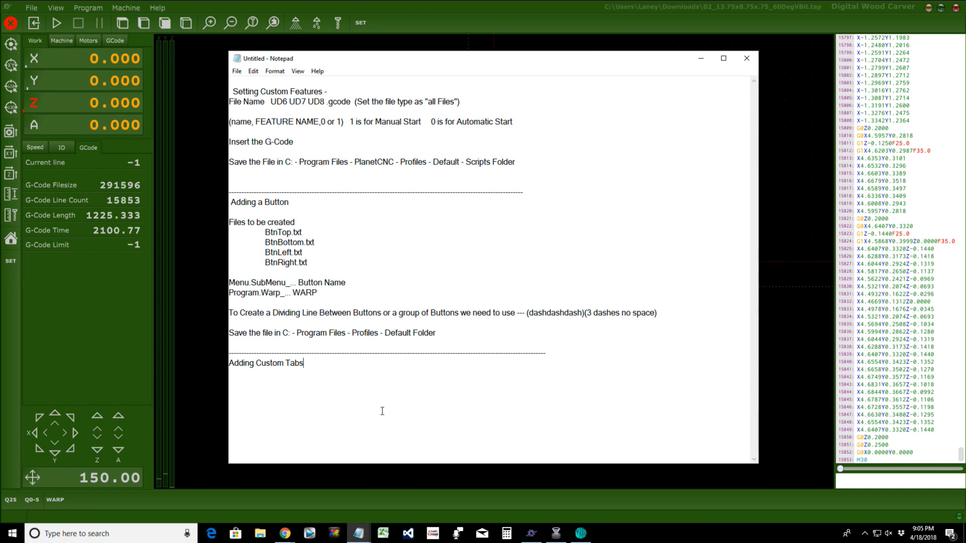
{"action": "key", "text": "Return"}
{"action": "key", "text": "Return"}
{"action": "type", "text": "File name  state"}
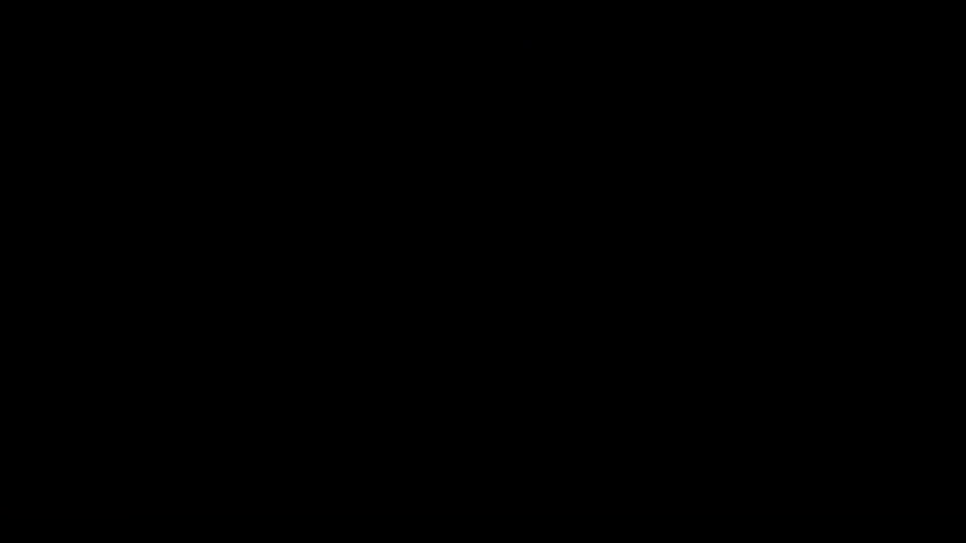
{"action": "type", "text": "n"}
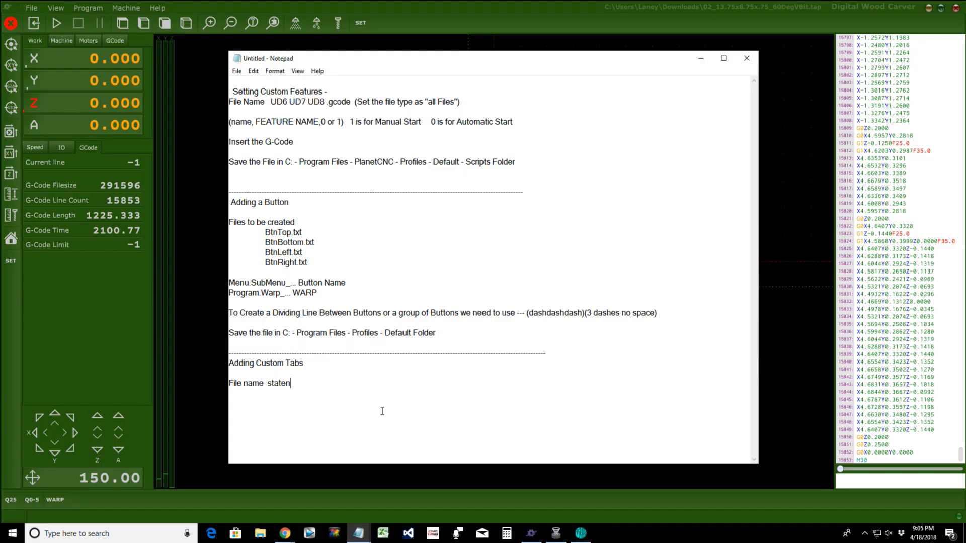
{"action": "key", "text": "BackSpace"}
{"action": "type", "text": "NUMBER"}
{"action": "type", "text": "(3,4,"}
{"action": "type", "text": "5"}
{"action": "type", "text": ")  "}
{"action": "type", "text": "state"}
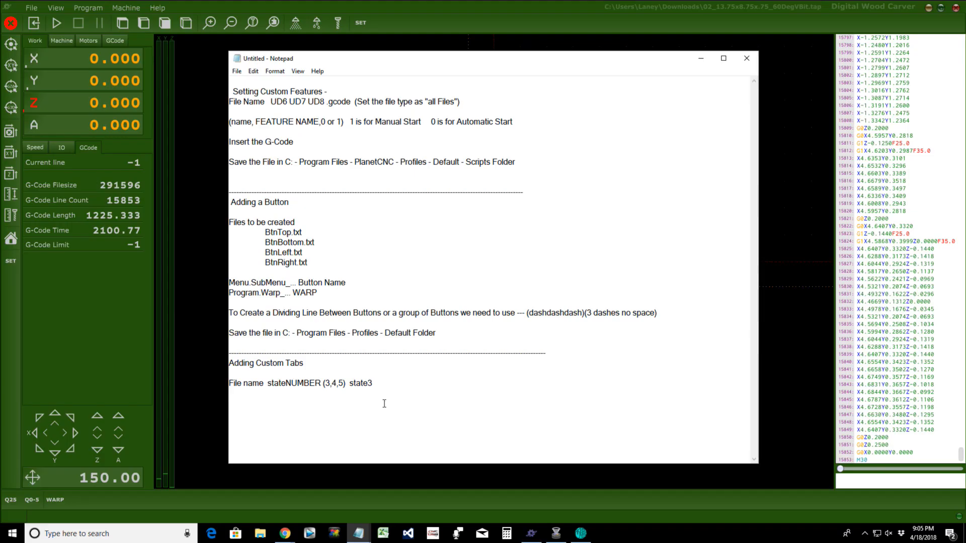
{"action": "type", "text": "3.tx"}
{"action": "type", "text": "t  "}
{"action": "type", "text": "Parameters.tx"}
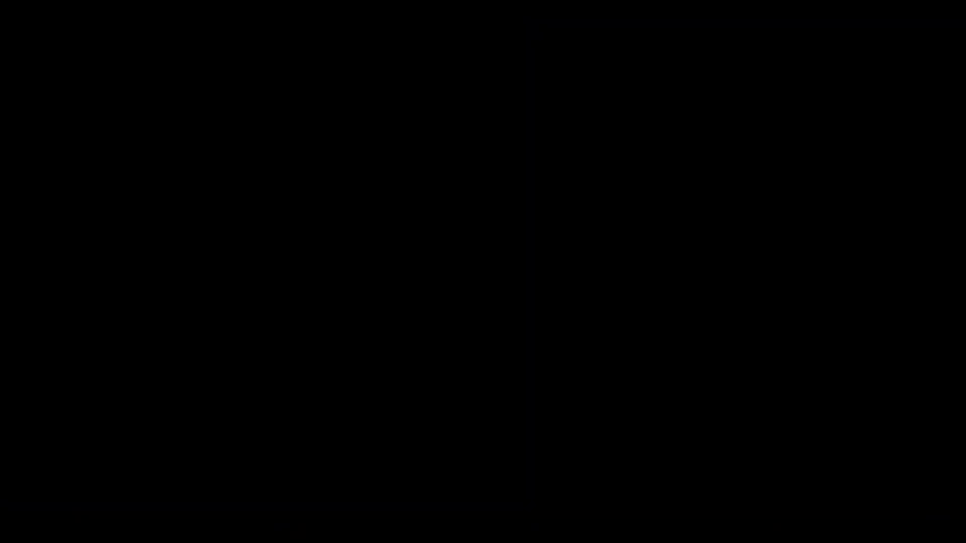
Step: Note that Parameters.txt can be found in the C: - Program Files - PlanetCNC - Samples - Templates Folder
{"action": "type", "text": "t file Can be found in"}
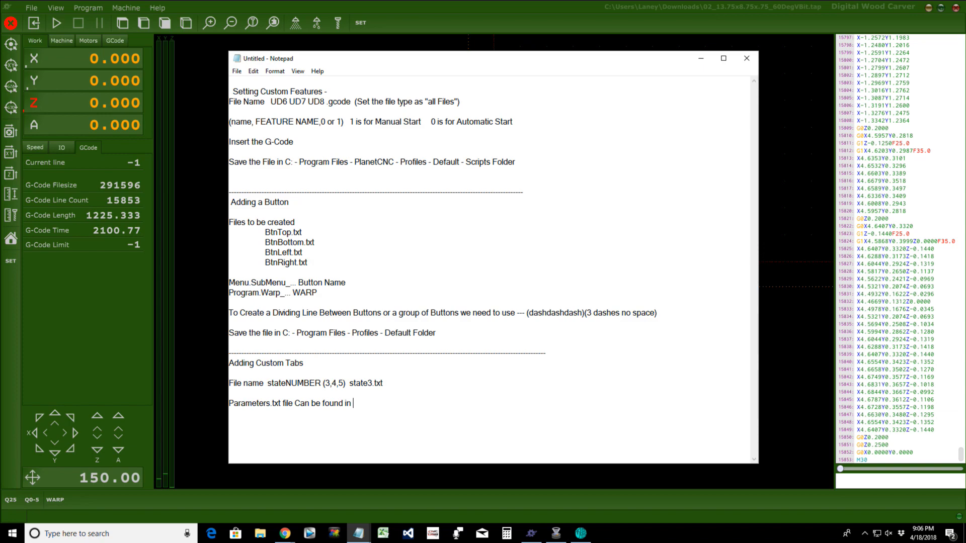
{"action": "type", "text": "the C: Program Files --"}
{"action": "left_click", "coordinate": [454, 404]}
{"action": "type", "text": "Plane"}
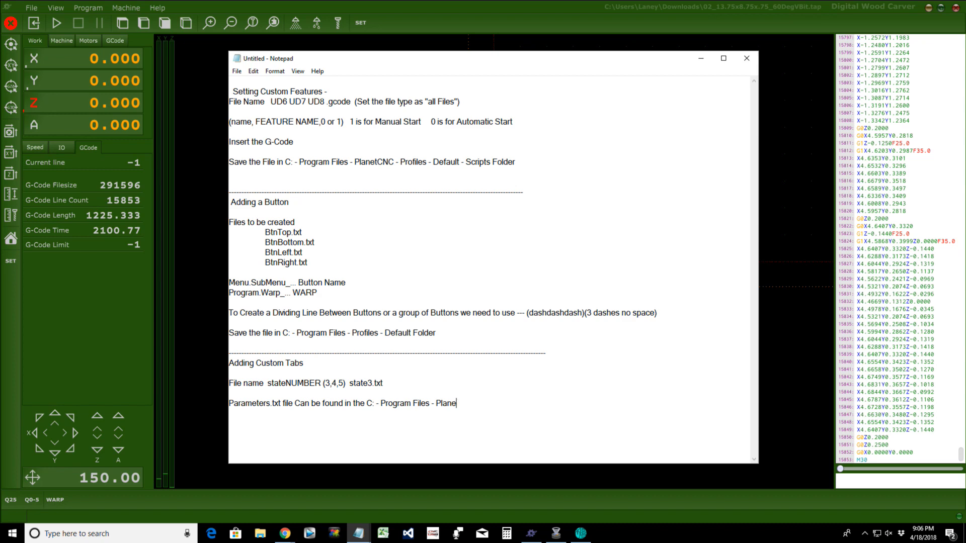
{"action": "type", "text": "tCNC -"}
{"action": "type", "text": "Samples - Templates"}
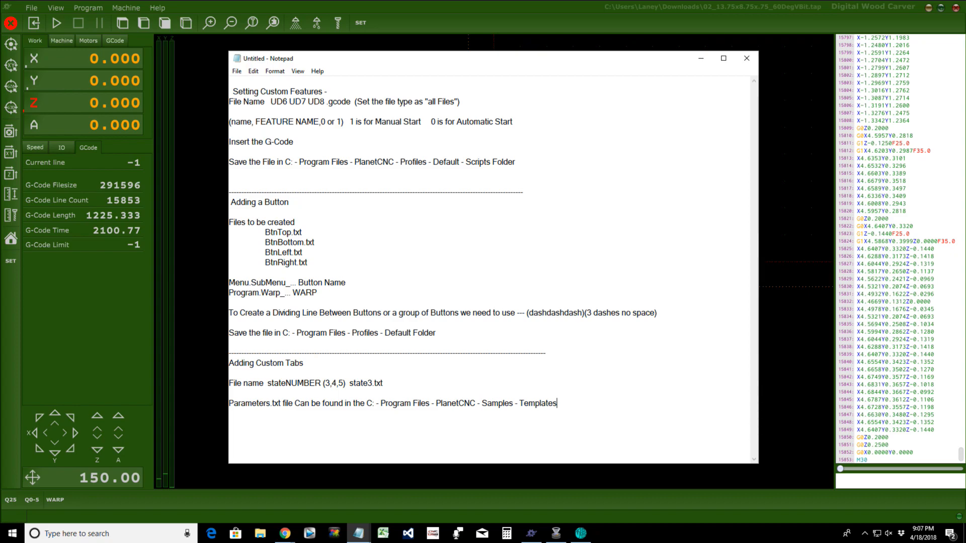
{"action": "type", "text": " Folder"}
Step: Add a 'Name at top of page' line followed by name"GCode"
{"action": "key", "text": "Return"}
{"action": "type", "text": "Nam"}
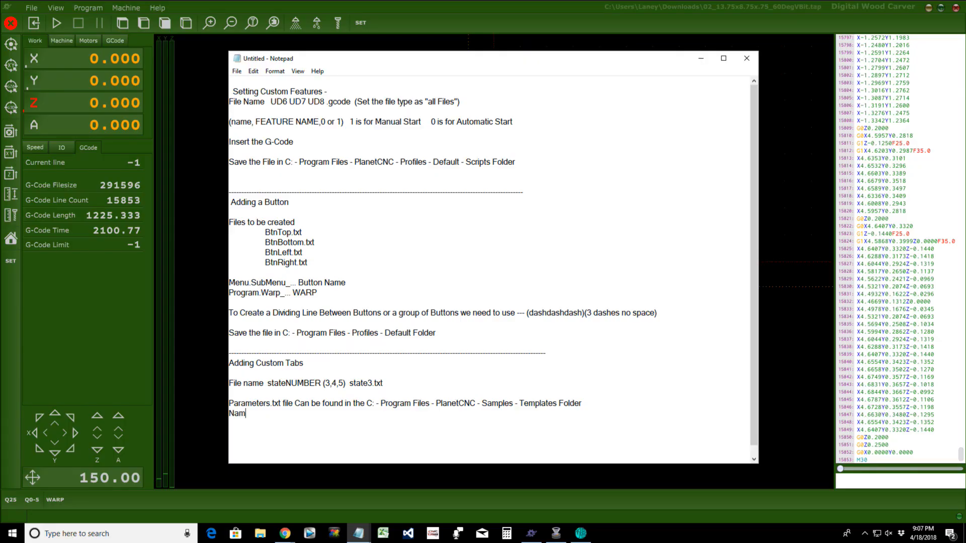
{"action": "type", "text": "e at top of"}
{"action": "type", "text": "page"}
{"action": "key", "text": "Return"}
{"action": "type", "text": "nam"}
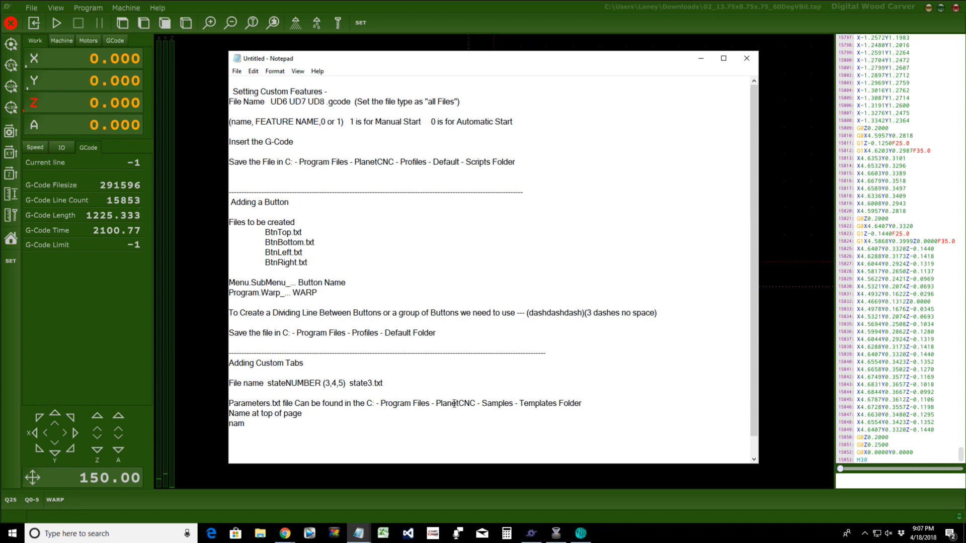
{"action": "type", "text": "e\"GCode"}
{"action": "type", "text": "\""}
{"action": "key", "text": "Return"}
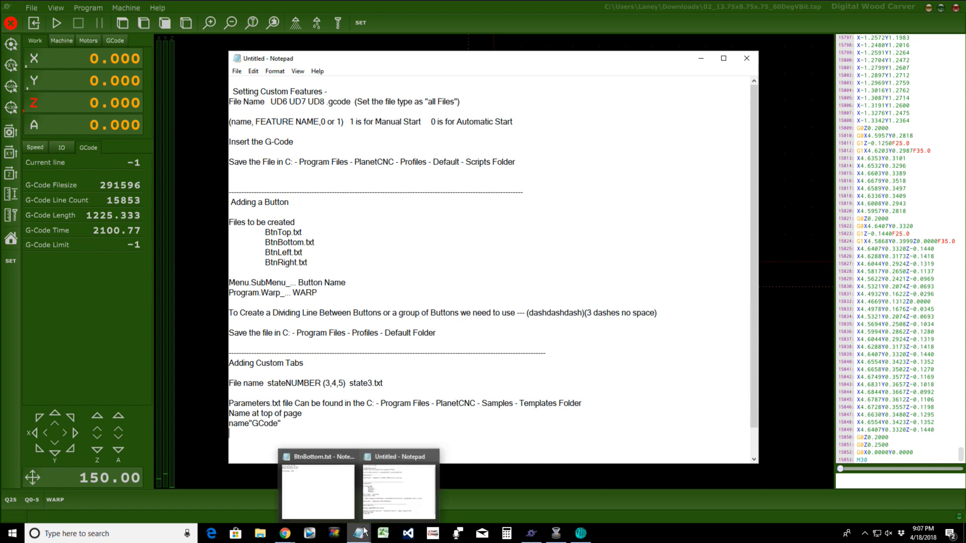
Step: Open State3.txt from TNG Custom Files and copy its named _line 0 "Current line" entry
{"action": "mouse_move", "coordinate": [365, 541]}
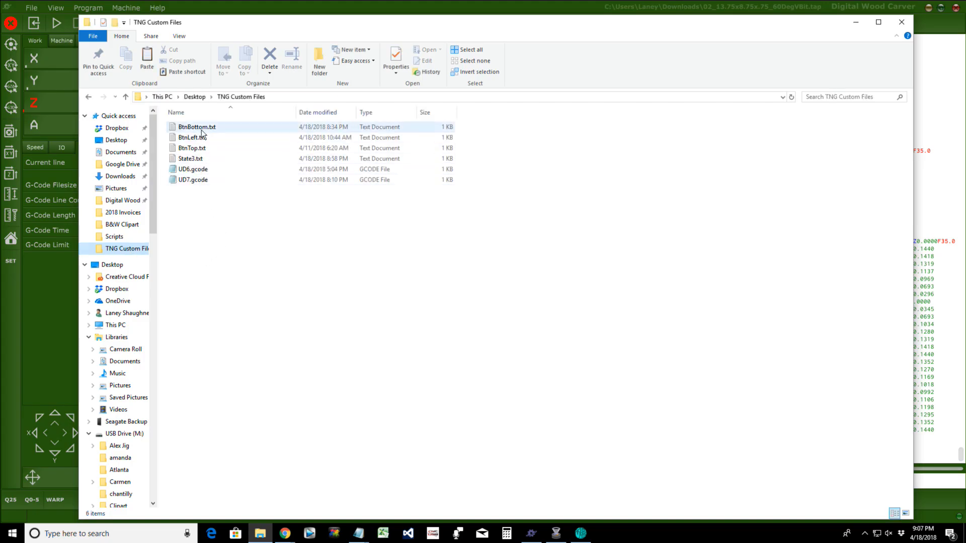
{"action": "left_click", "coordinate": [198, 159]}
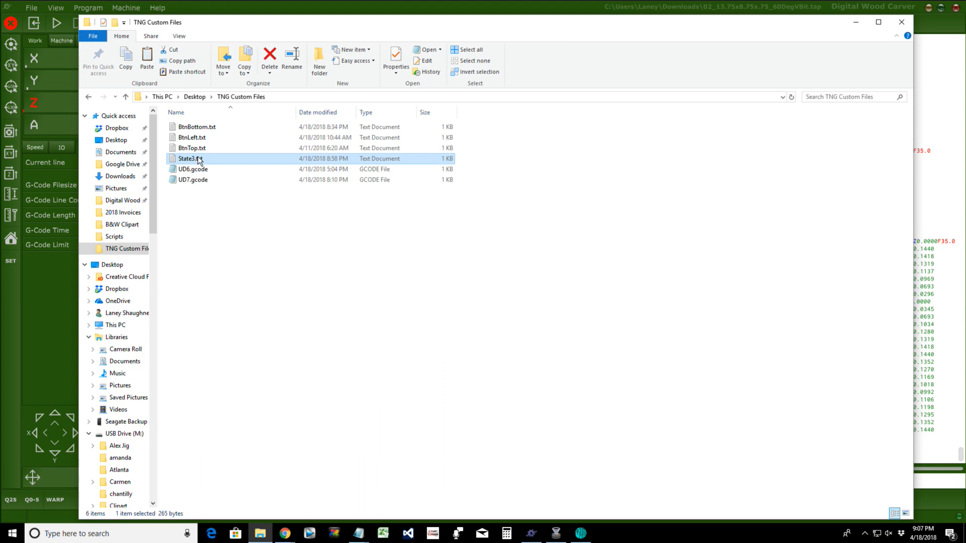
{"action": "double_click", "coordinate": [198, 159]}
{"action": "left_click_drag", "start_coordinate": [229, 91], "coordinate": [280, 93]}
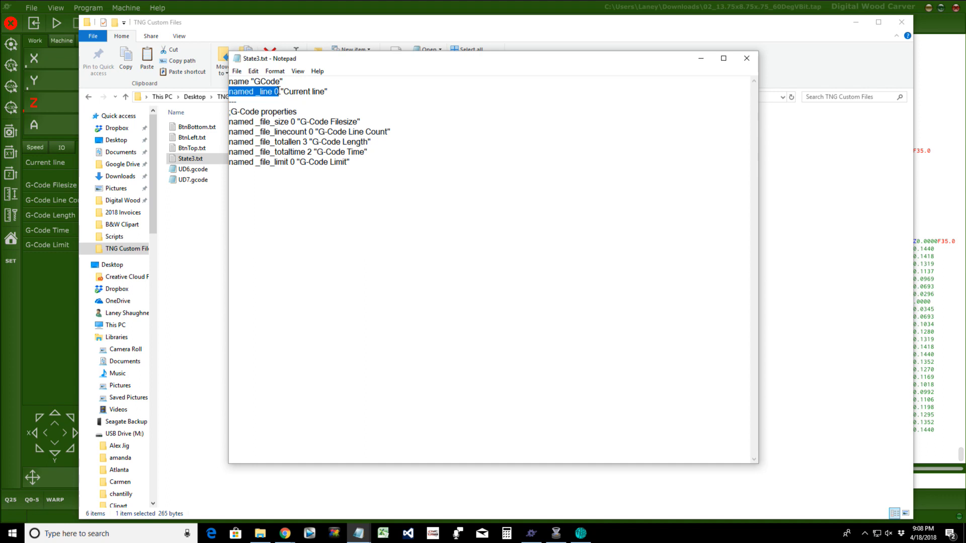
{"action": "left_click_drag", "start_coordinate": [280, 93], "coordinate": [328, 92]}
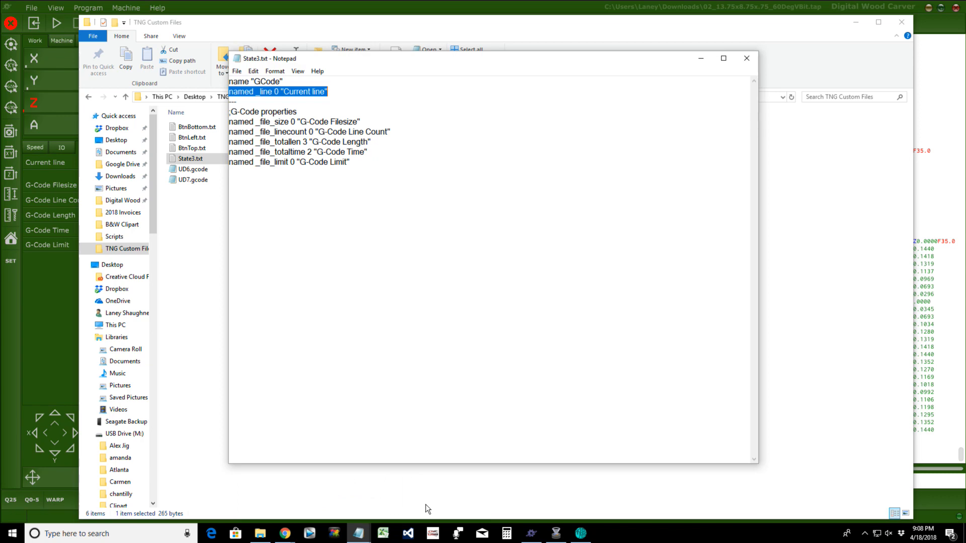
{"action": "mouse_move", "coordinate": [358, 532]}
{"action": "left_click", "coordinate": [356, 499]}
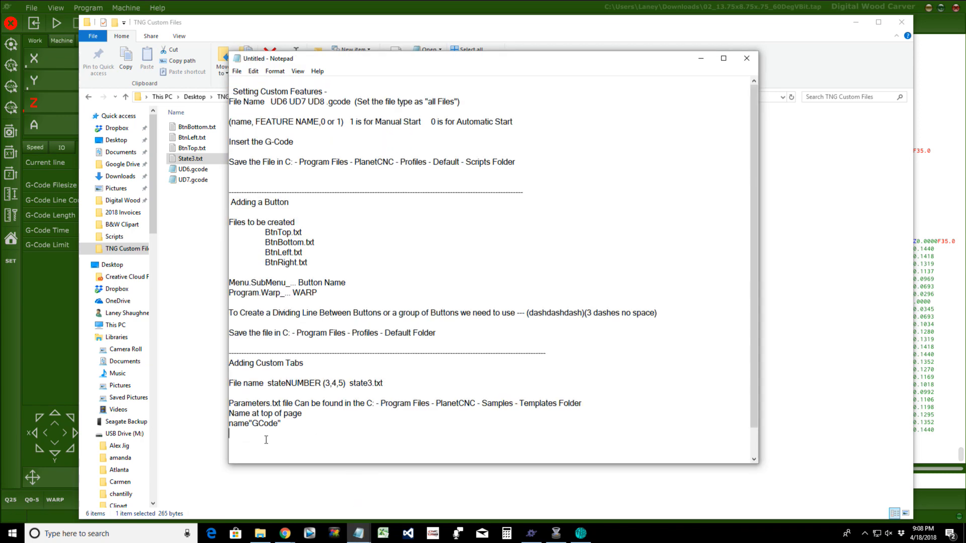
Step: Paste the Current line entry, then add '(3 Dashes)---' and 'State Codes from the Parameters file'
{"action": "right_click", "coordinate": [234, 434]}
{"action": "type", "text": "(3 Dashes)"}
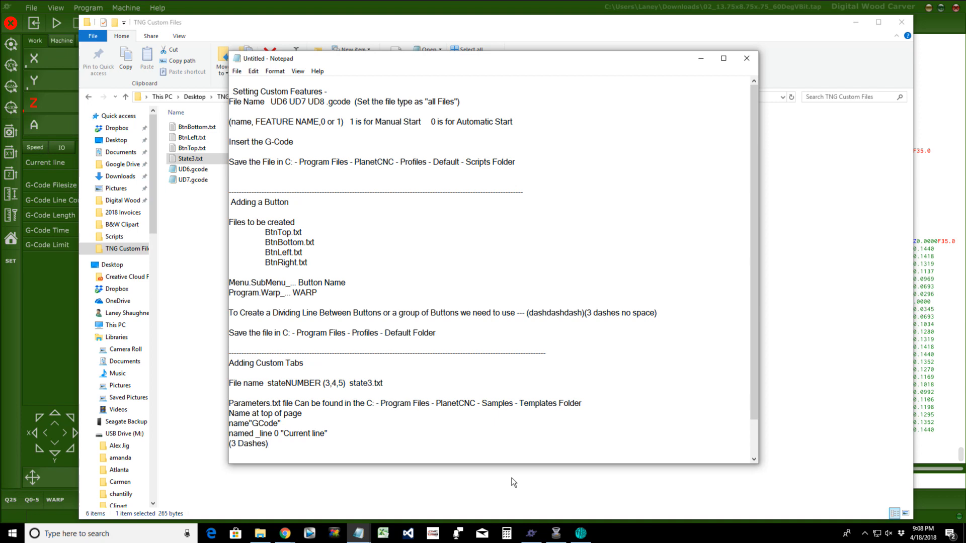
{"action": "type", "text": "---"}
{"action": "key", "text": "Return"}
{"action": "type", "text": "State Codes f"}
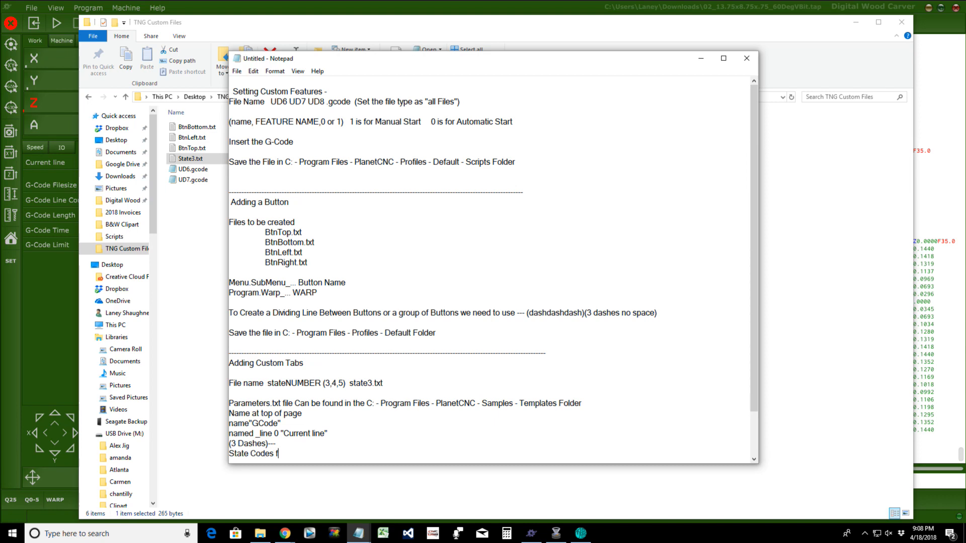
{"action": "type", "text": "rom the Parameters file"}
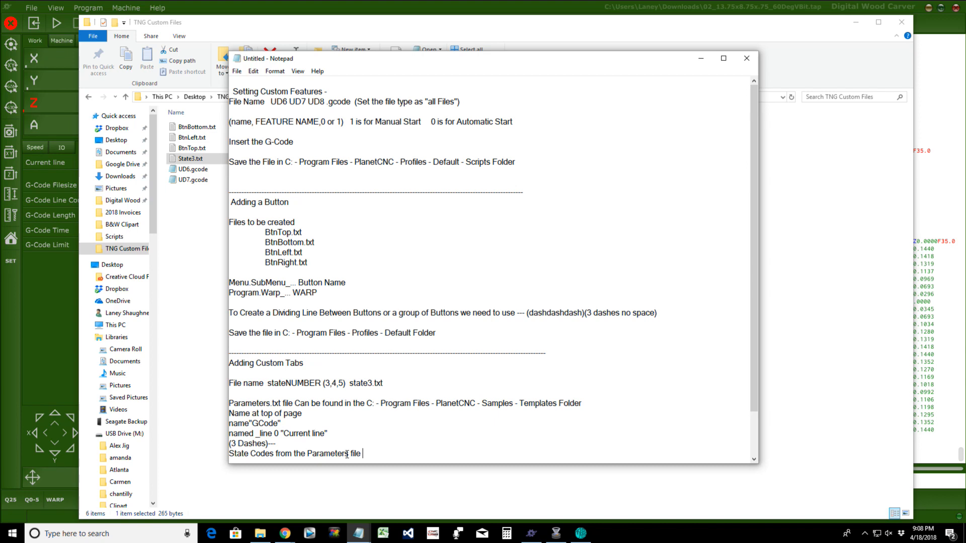
{"action": "key", "text": "Return"}
{"action": "key", "text": "Return"}
{"action": "key", "text": "Return"}
{"action": "key", "text": "Return"}
{"action": "key", "text": "Return"}
{"action": "key", "text": "Return"}
{"action": "key", "text": "Return"}
{"action": "key", "text": "Return"}
{"action": "key", "text": "Return"}
{"action": "key", "text": "Return"}
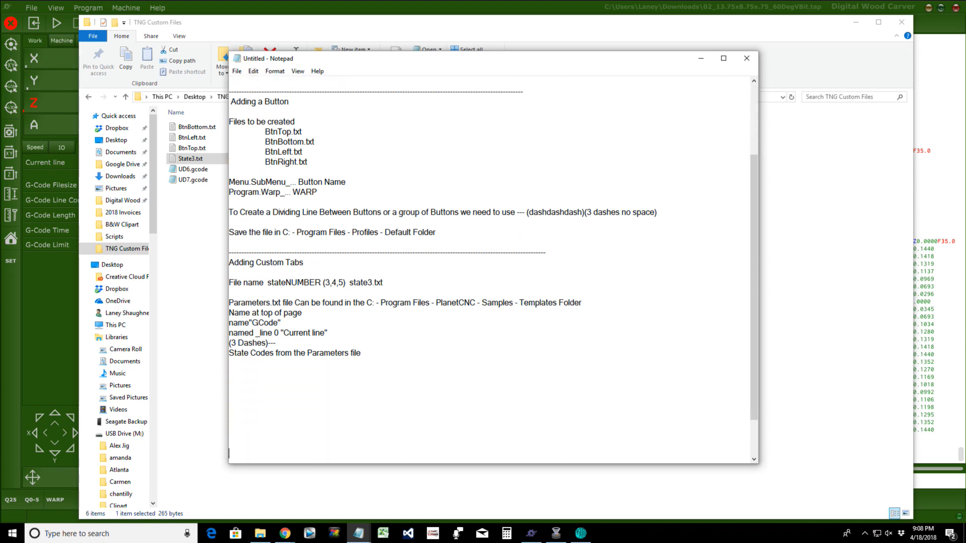
{"action": "key", "text": "Return"}
{"action": "key", "text": "Return"}
{"action": "key", "text": "Return"}
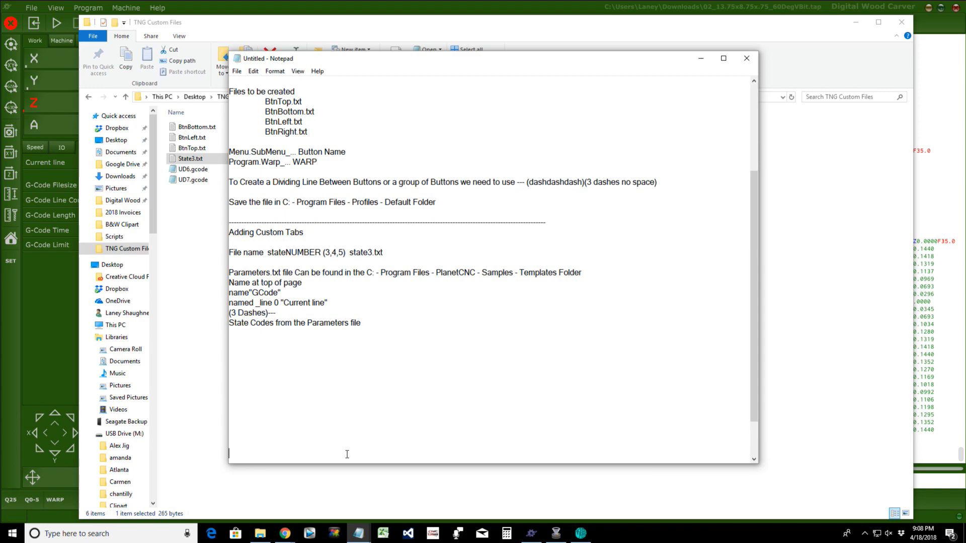
Step: Add the save location 'C: - Program Files - Profiles - Default Folder' below the state codes note
{"action": "left_click", "coordinate": [384, 331]}
{"action": "key", "text": "Return"}
{"action": "type", "text": "Saved the file in"}
{"action": "key", "text": "ctrl+z"}
{"action": "key", "text": "ctrl+z"}
{"action": "type", "text": "C: - Program Fi"}
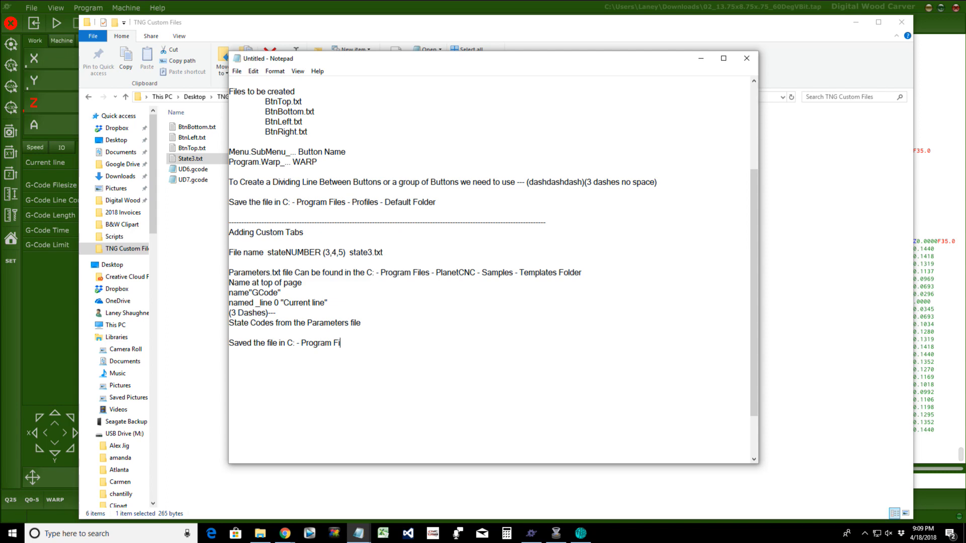
{"action": "type", "text": "les - Profiles - Default Folder"}
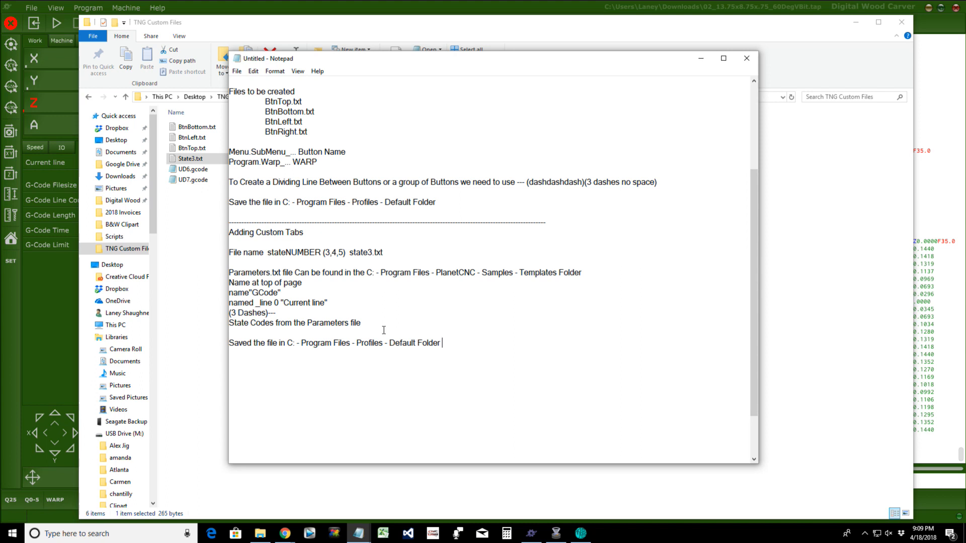
Step: Use Save As to store the notes as 'How To Instructions.txt' in TNG Custom Files
{"action": "left_click", "coordinate": [237, 71]}
{"action": "left_click", "coordinate": [252, 116]}
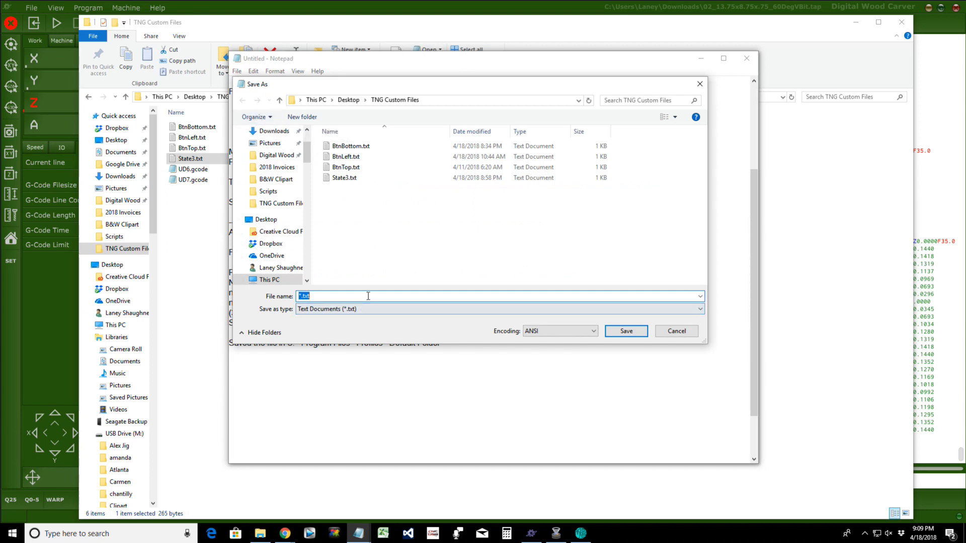
{"action": "type", "text": "How To INstruc"}
{"action": "key", "text": "BackSpace"}
{"action": "key", "text": "BackSpace"}
{"action": "key", "text": "BackSpace"}
{"action": "key", "text": "BackSpace"}
{"action": "key", "text": "BackSpace"}
{"action": "key", "text": "BackSpace"}
{"action": "type", "text": "n"}
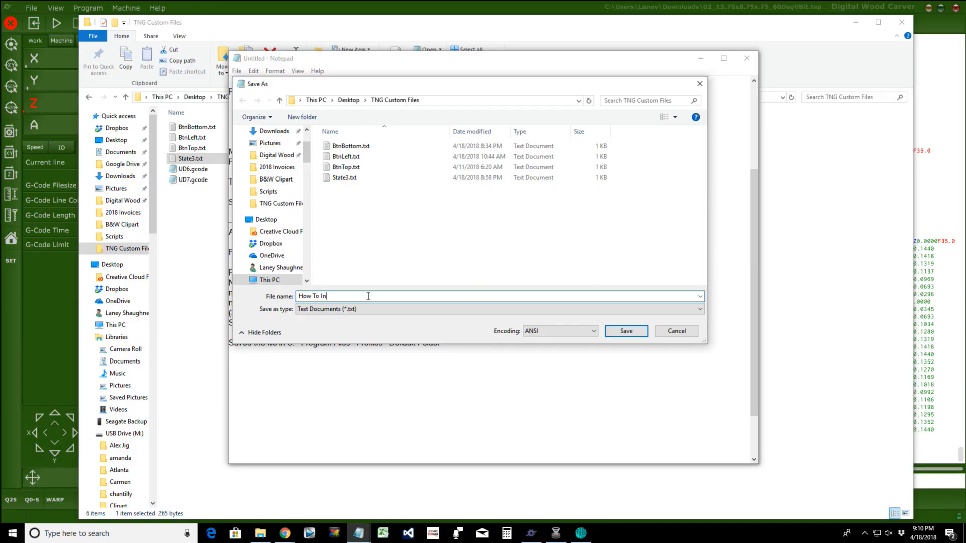
{"action": "type", "text": "structions"}
{"action": "left_click", "coordinate": [625, 331]}
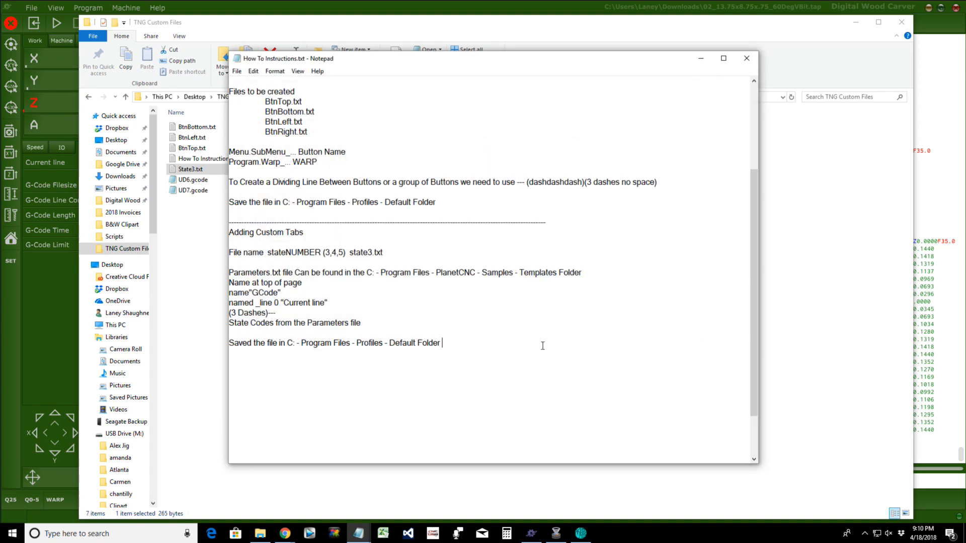
{"action": "scroll", "coordinate": [486, 338], "scroll_direction": "up", "scroll_amount": 5}
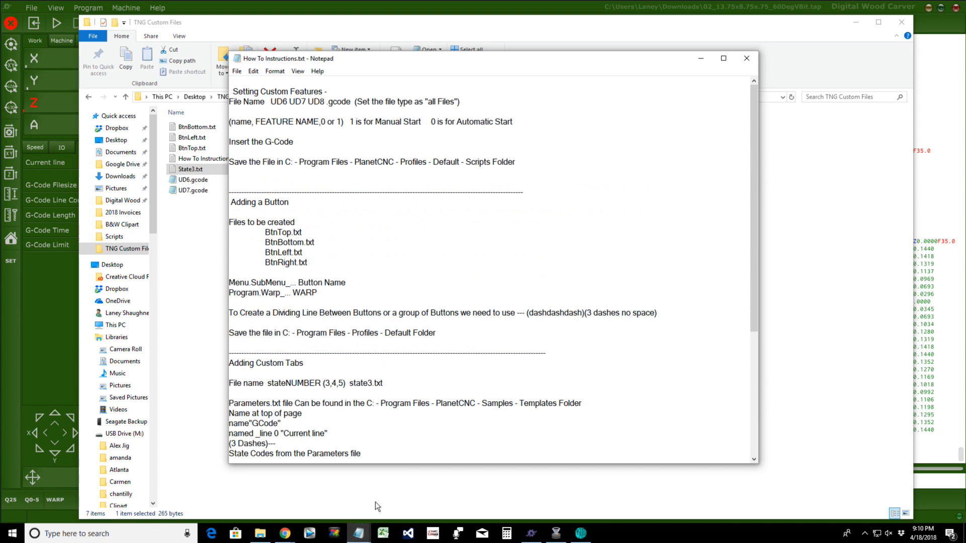
{"action": "scroll", "coordinate": [383, 421], "scroll_direction": "down", "scroll_amount": 4}
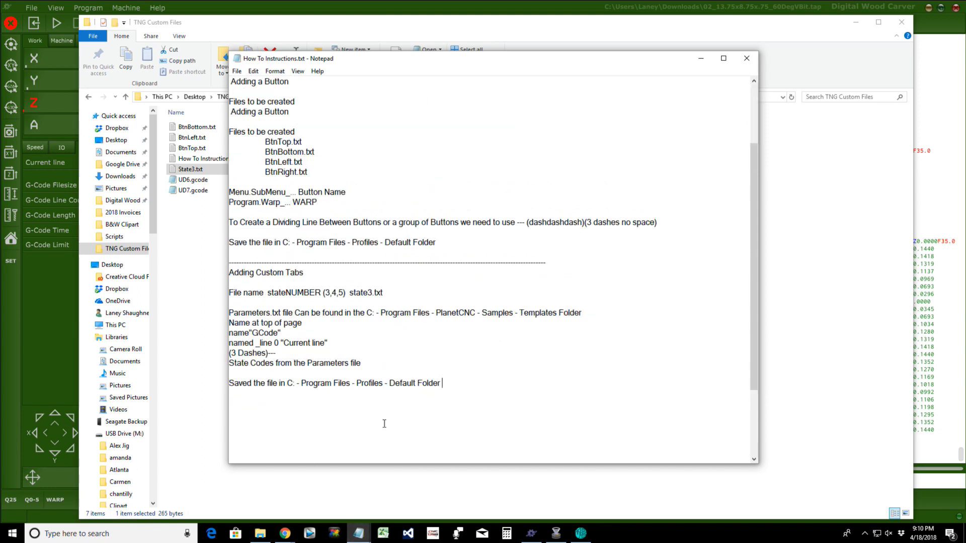
{"action": "scroll", "coordinate": [384, 421], "scroll_direction": "up", "scroll_amount": 4}
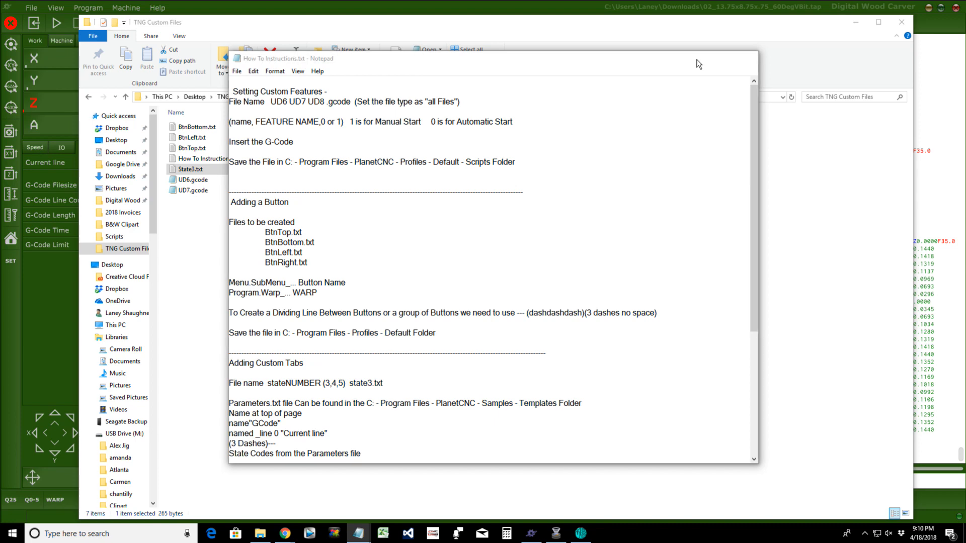
Step: Load the Quickset 0-5 program, cancel the WARP dialog, and open Settings at the Measure page
{"action": "left_click", "coordinate": [699, 61]}
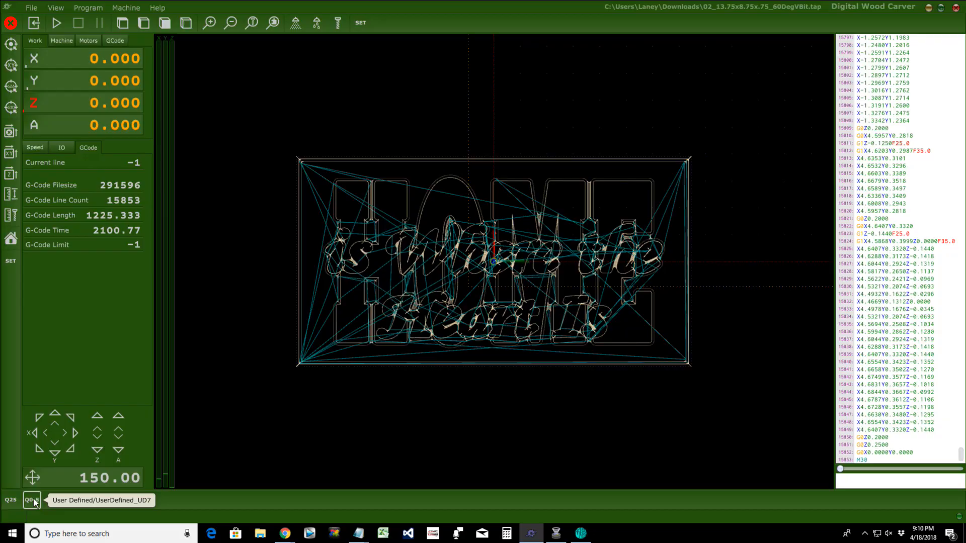
{"action": "left_click", "coordinate": [34, 500]}
{"action": "left_click", "coordinate": [54, 500]}
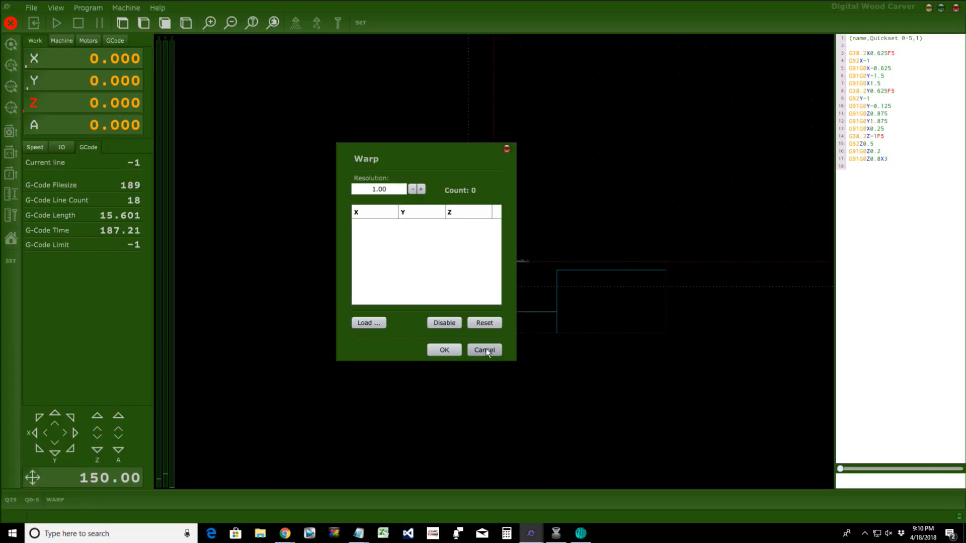
{"action": "left_click", "coordinate": [484, 349]}
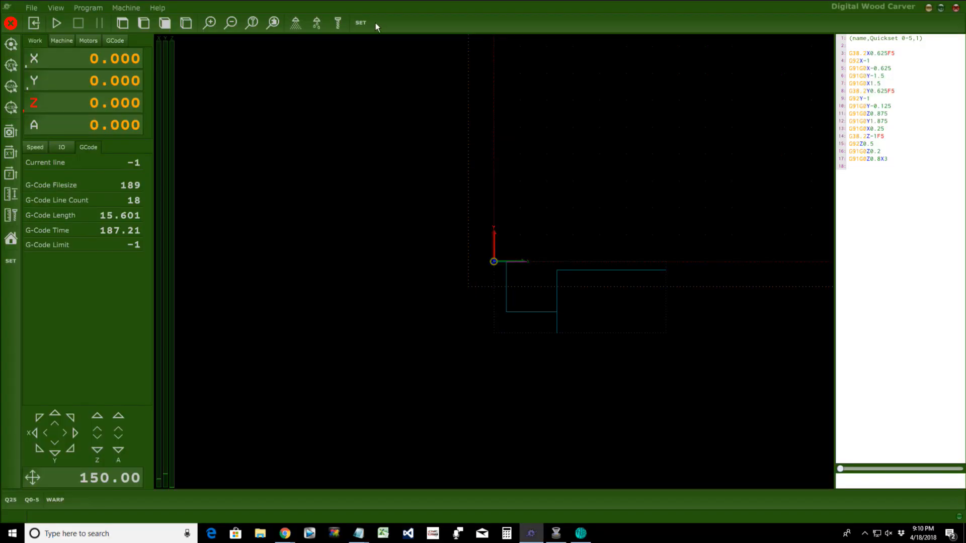
{"action": "left_click", "coordinate": [362, 23]}
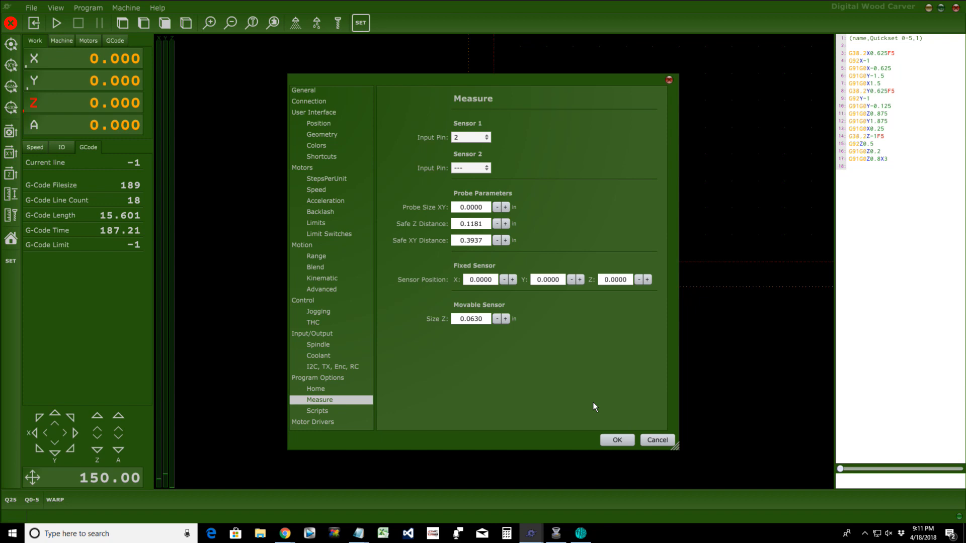
Step: Close Settings, reopen and cancel File > Settings, then browse and dismiss Machine > User Defined
{"action": "key", "text": "Escape"}
{"action": "left_click", "coordinate": [32, 8]}
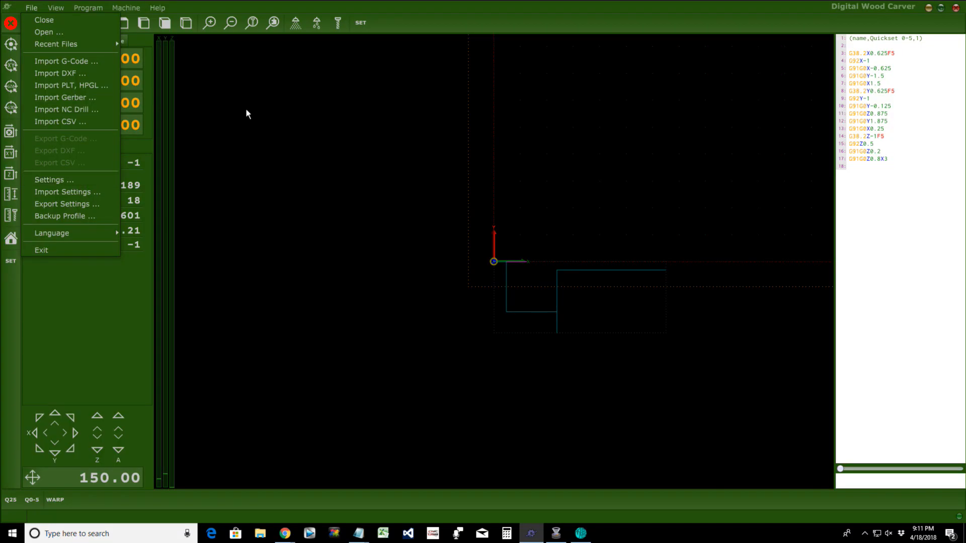
{"action": "left_click", "coordinate": [366, 27]}
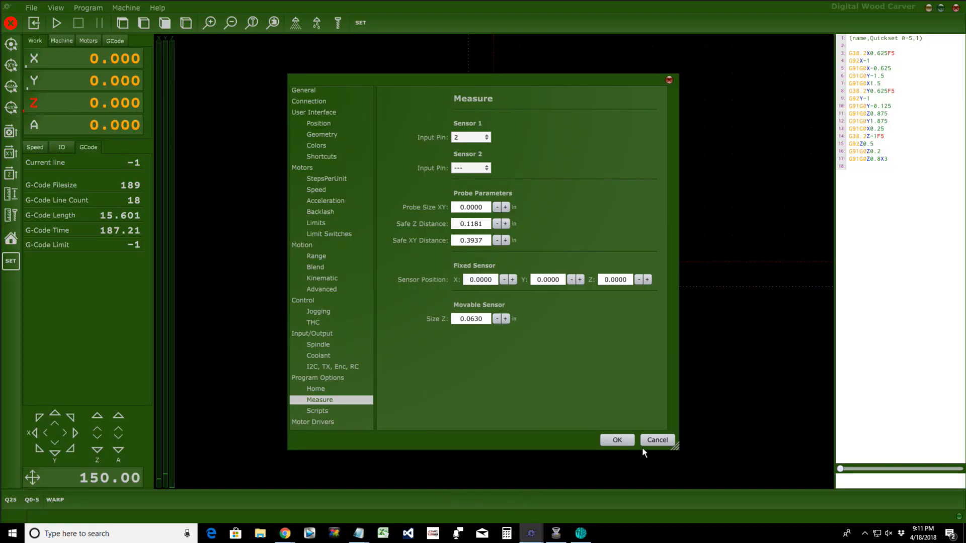
{"action": "left_click", "coordinate": [656, 437]}
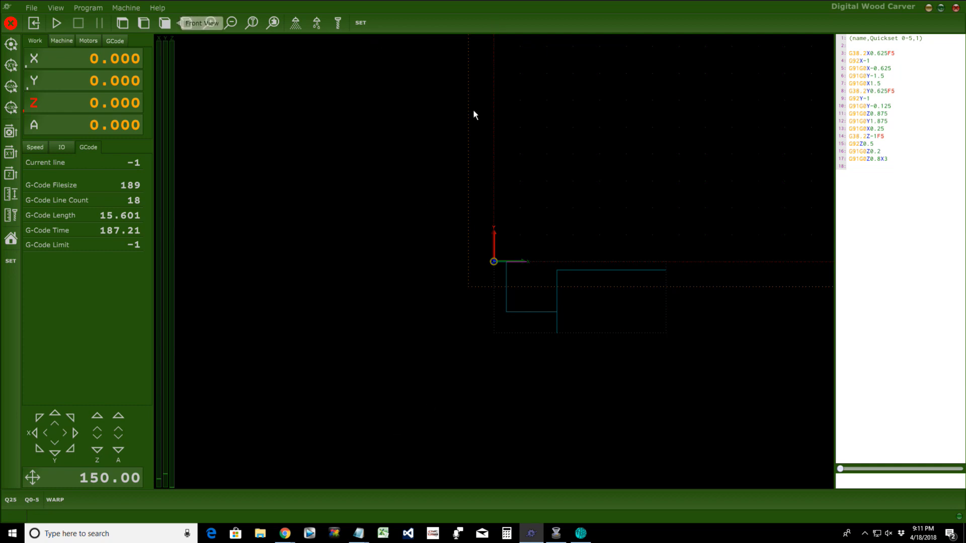
{"action": "left_click", "coordinate": [127, 7]}
{"action": "mouse_move", "coordinate": [144, 301]}
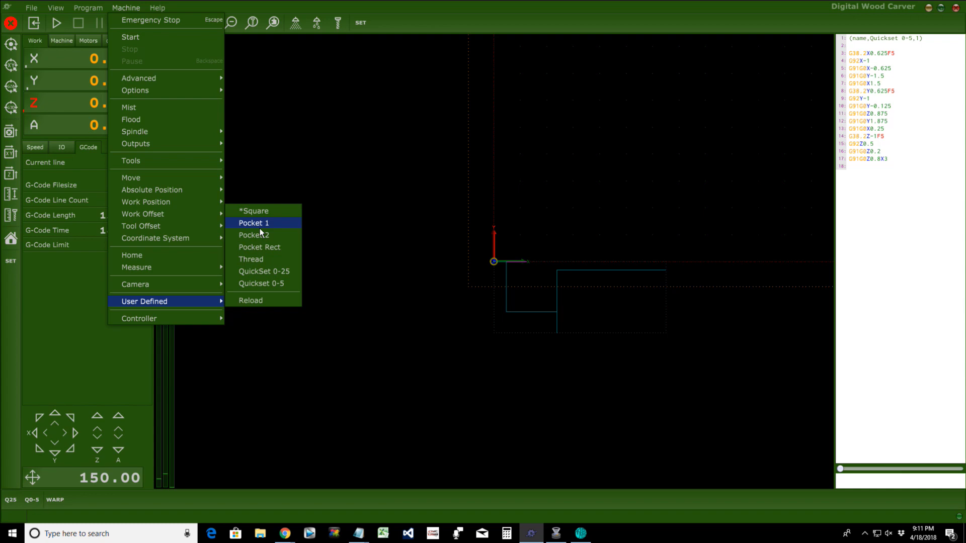
{"action": "left_click", "coordinate": [260, 225]}
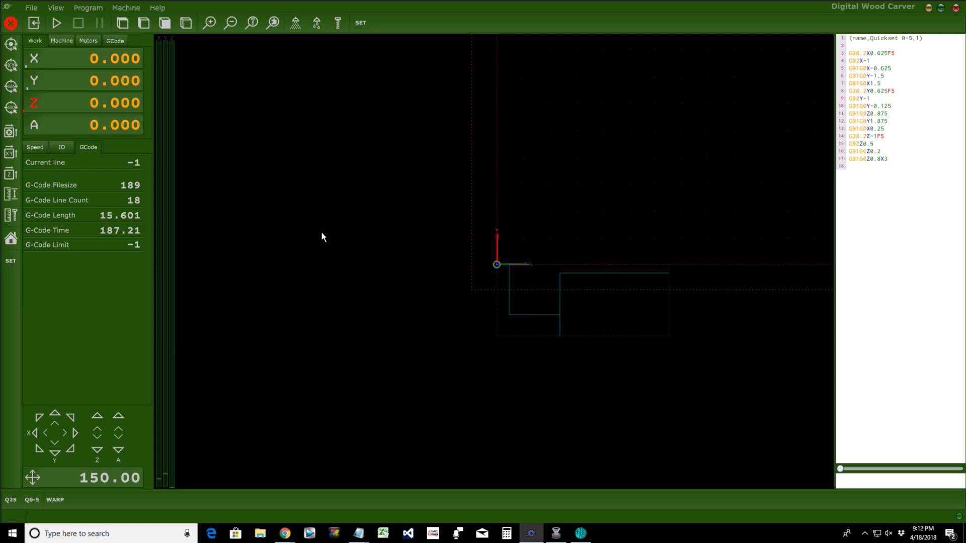
Step: Show machine coordinates and jog the machine in X+ and Y-
{"action": "left_click", "coordinate": [63, 41]}
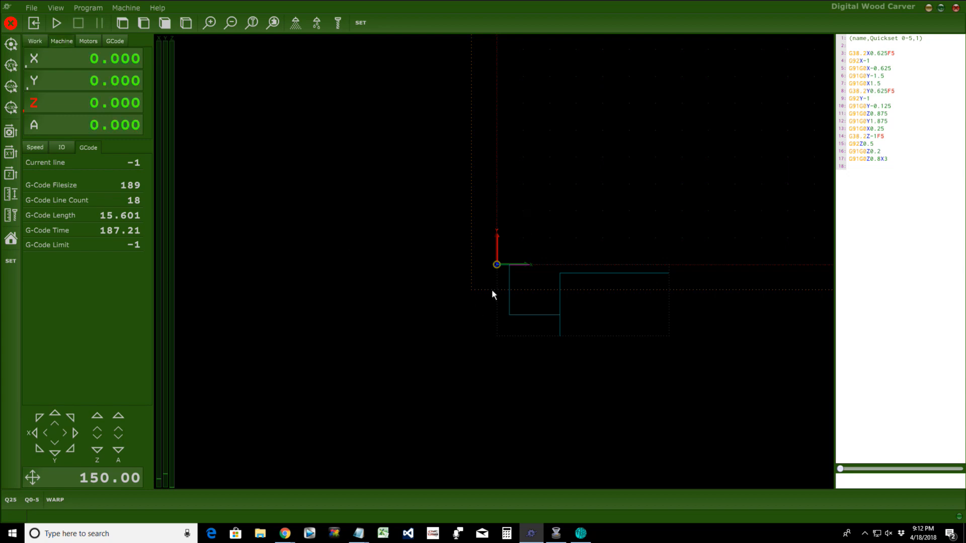
{"action": "left_click", "coordinate": [75, 433]}
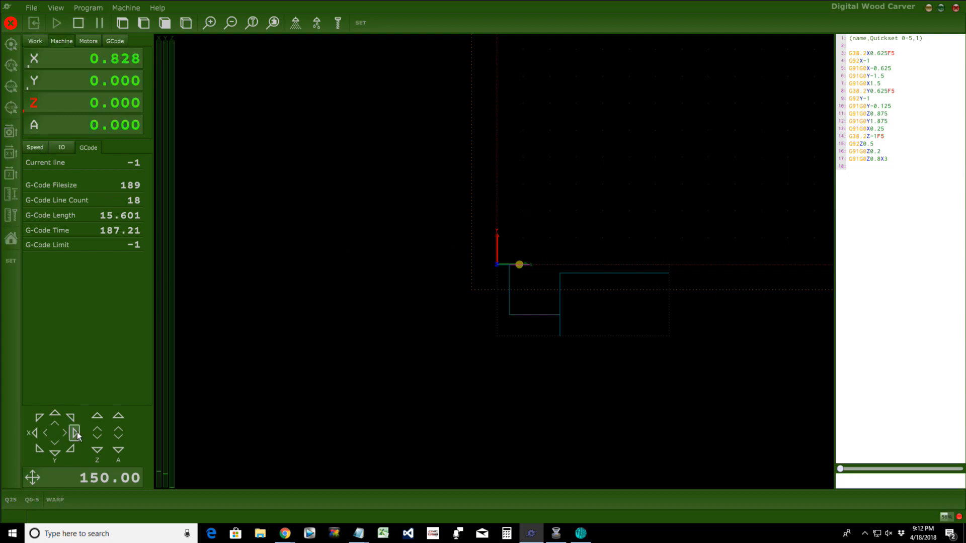
{"action": "left_click", "coordinate": [61, 450]}
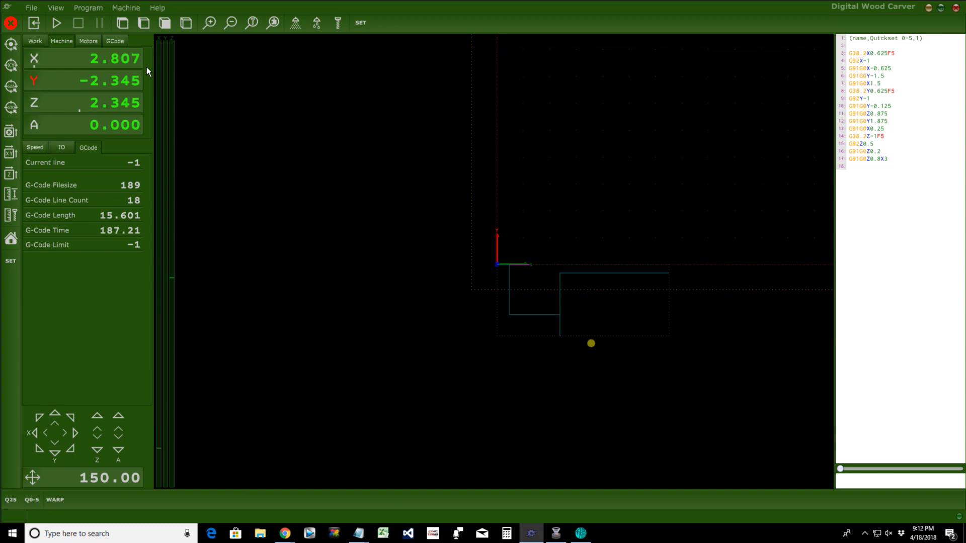
{"action": "left_click", "coordinate": [34, 42]}
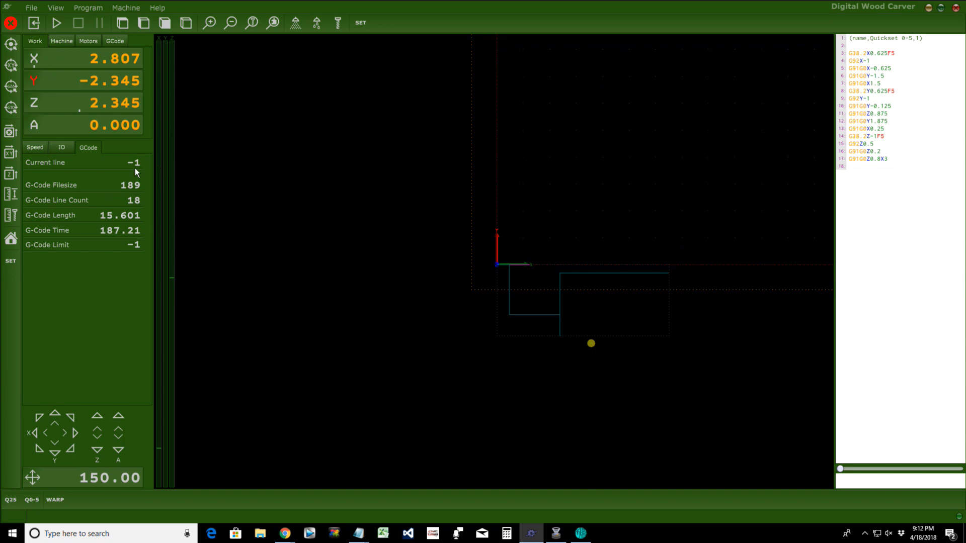
Step: Zero the machine's absolute X, Y and Z positions
{"action": "left_click", "coordinate": [62, 39]}
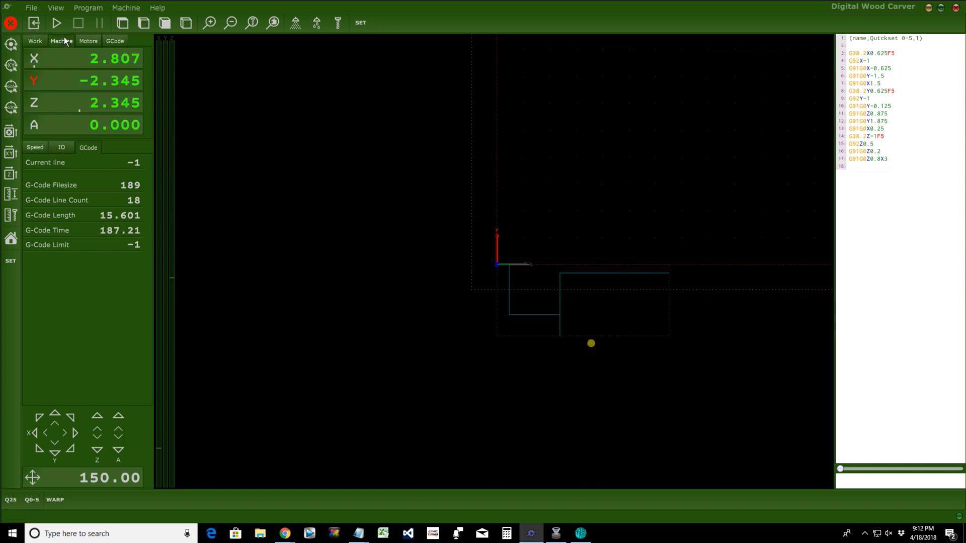
{"action": "left_click", "coordinate": [35, 58]}
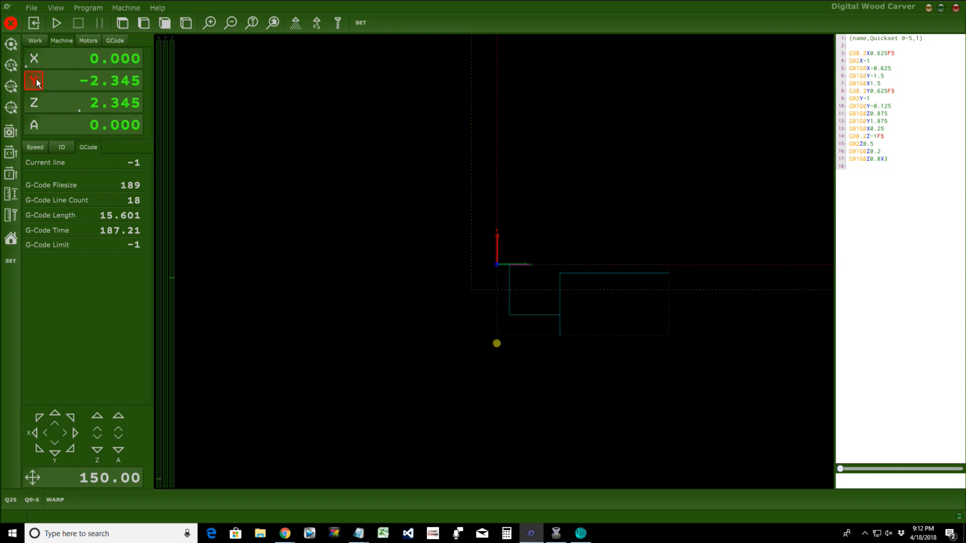
{"action": "left_click", "coordinate": [34, 81]}
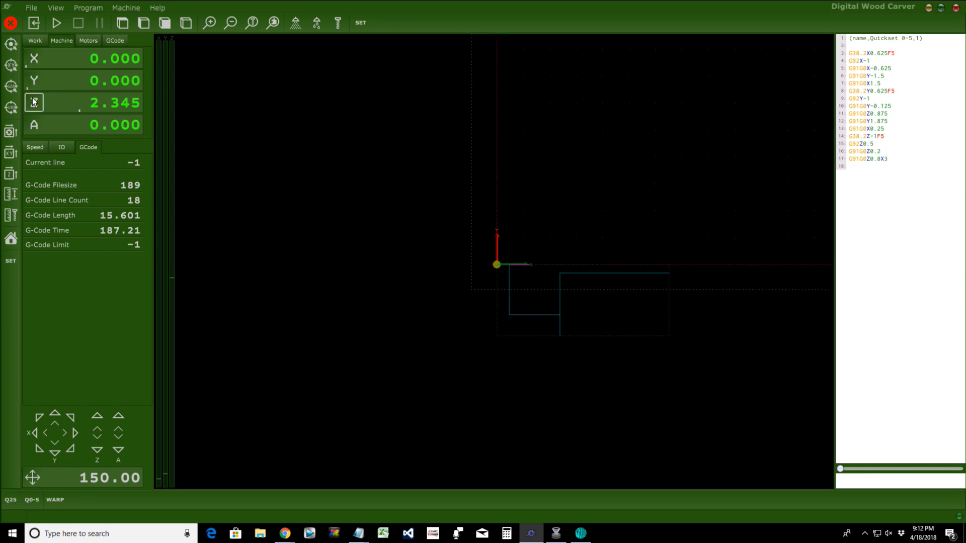
{"action": "left_click", "coordinate": [34, 102]}
{"action": "left_click", "coordinate": [34, 40]}
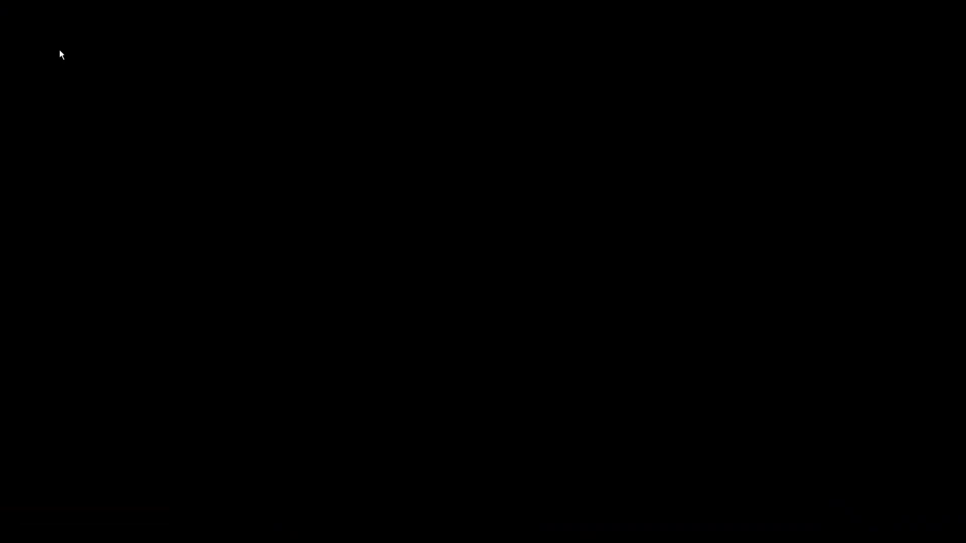
Step: Jog the machine out again in X+ and Y- to X 3.702, Y -3.053
{"action": "left_click", "coordinate": [59, 41]}
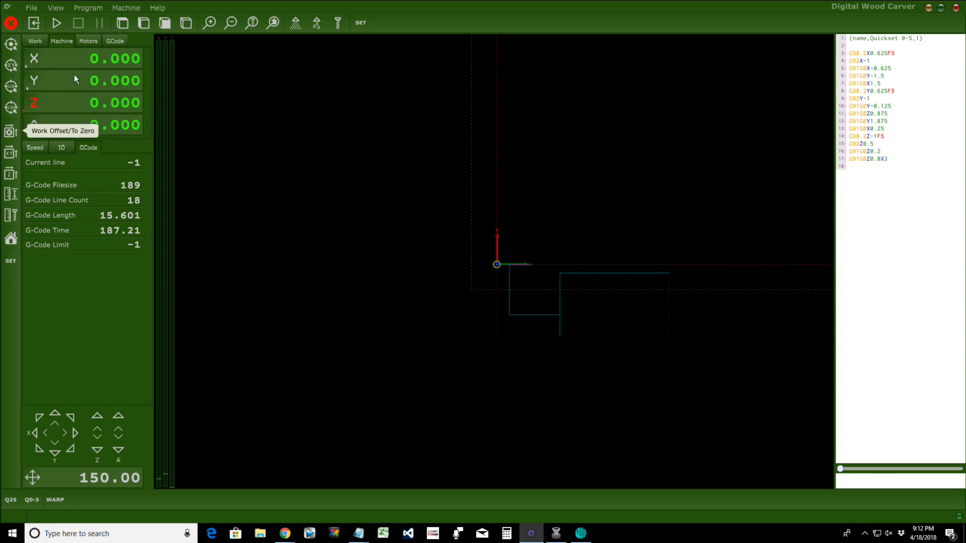
{"action": "left_click", "coordinate": [71, 433]}
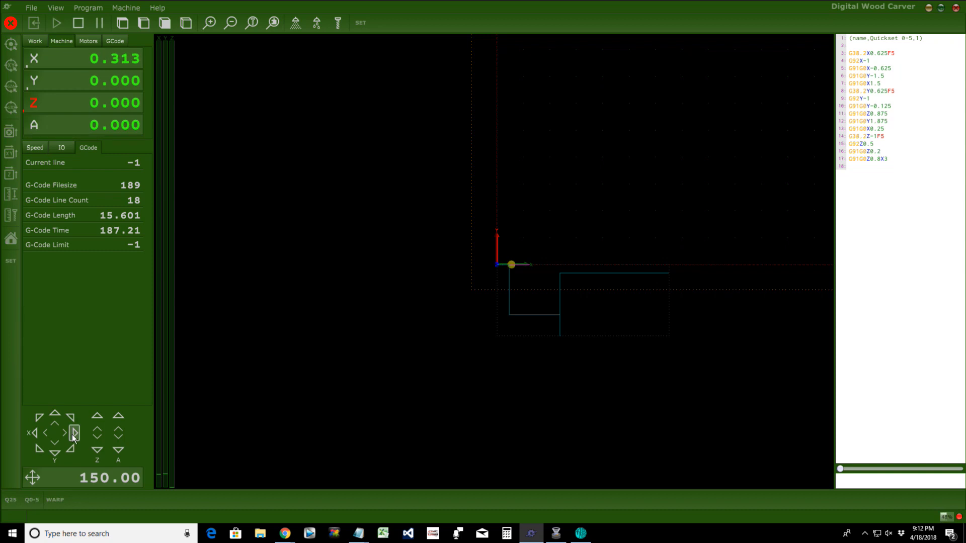
{"action": "left_click", "coordinate": [53, 452]}
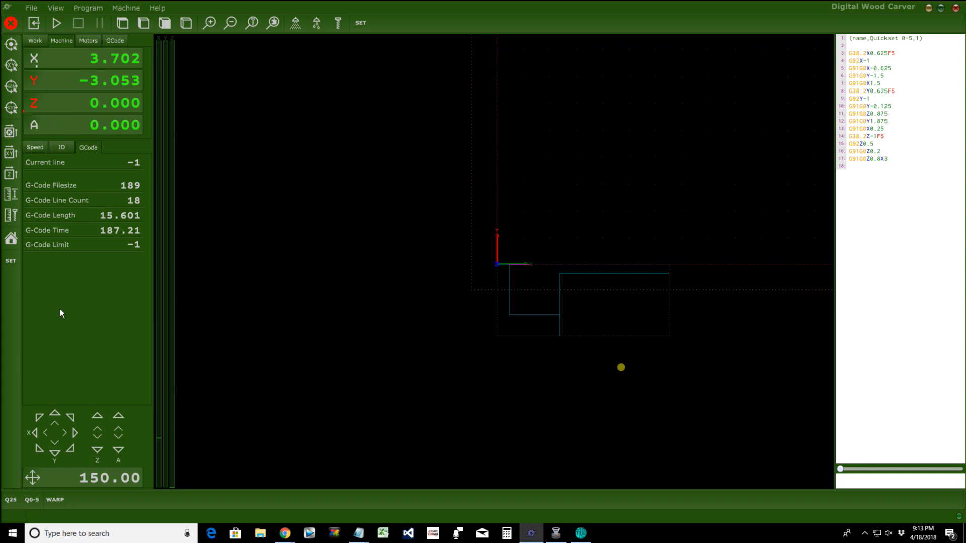
Step: Zero the work X and Y position and clear the work offset from the left toolbar
{"action": "left_click", "coordinate": [17, 127]}
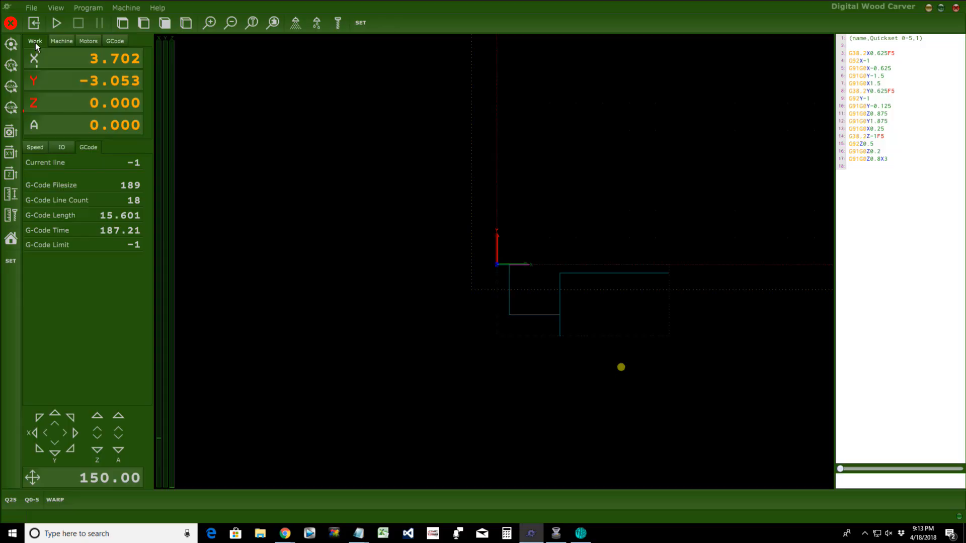
{"action": "left_click", "coordinate": [61, 43]}
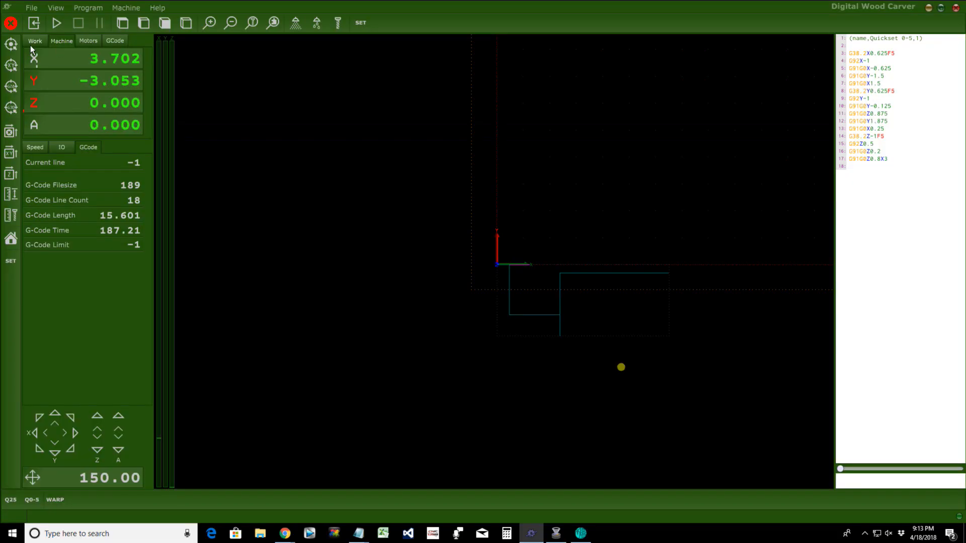
{"action": "left_click", "coordinate": [31, 44]}
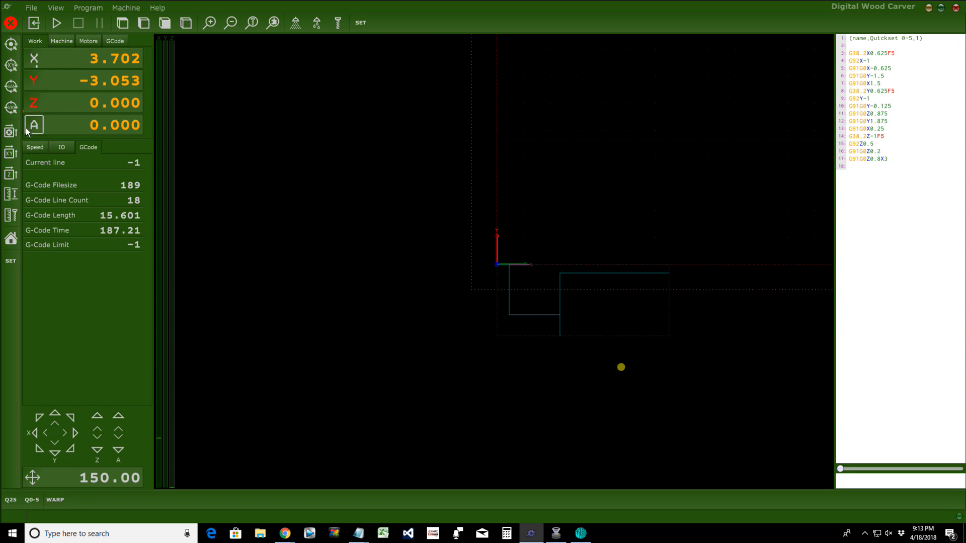
{"action": "left_click", "coordinate": [11, 154]}
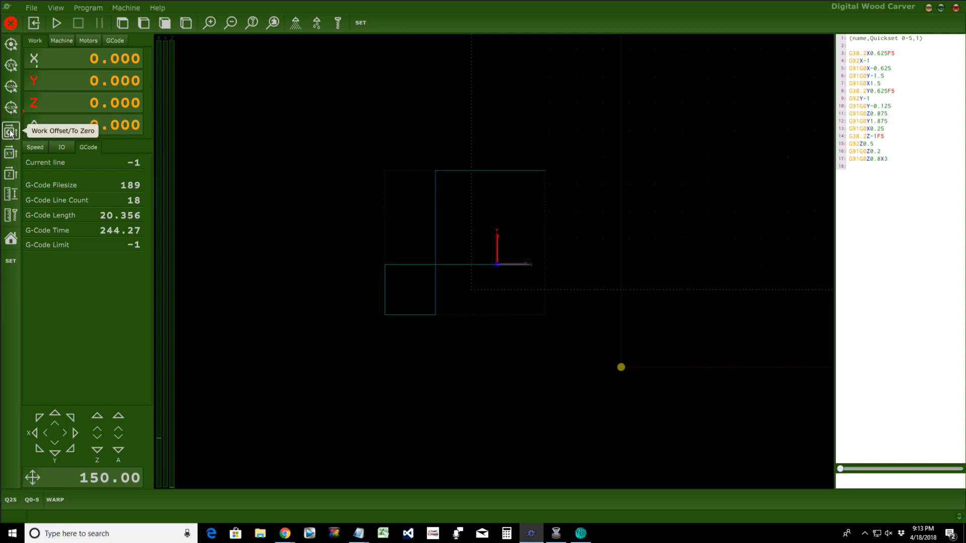
{"action": "left_click", "coordinate": [11, 132]}
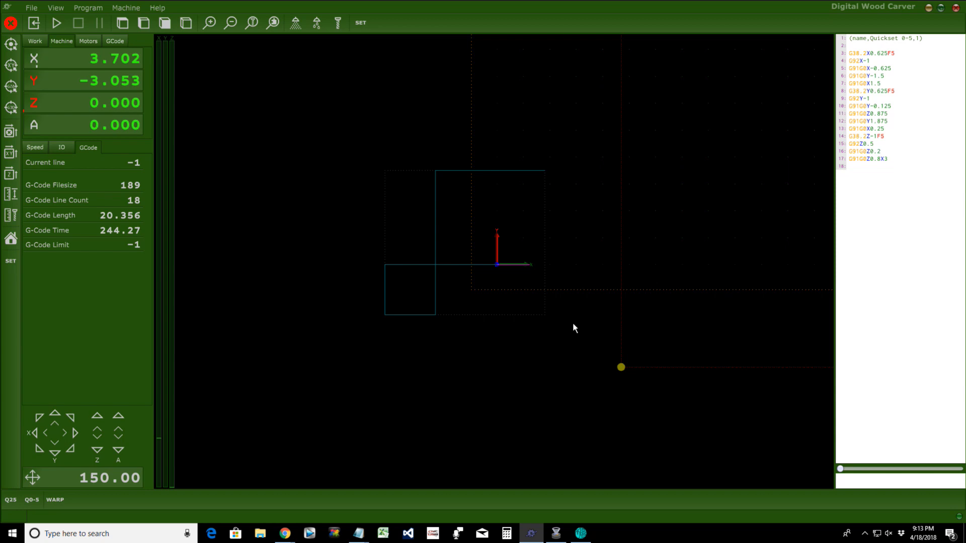
{"action": "scroll", "coordinate": [572, 328], "scroll_direction": "down", "scroll_amount": 3}
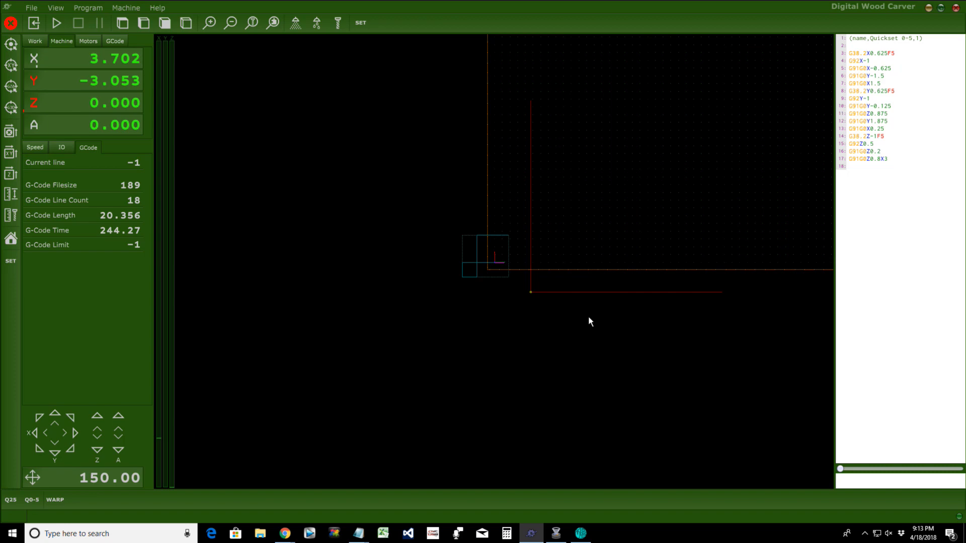
{"action": "left_click", "coordinate": [11, 132]}
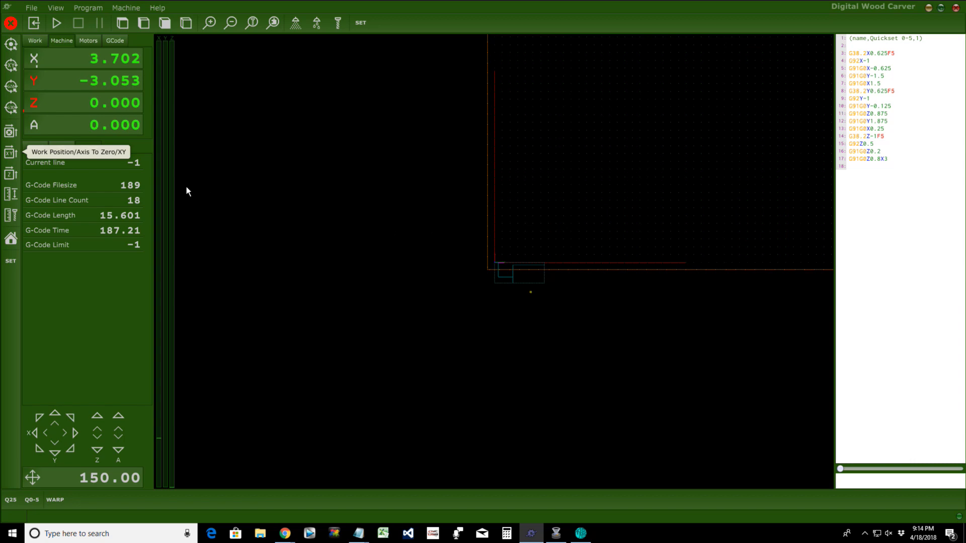
Step: Compare work and machine readouts, zeroing Z, until X, Y, Z and A read 0.000
{"action": "left_click", "coordinate": [35, 42]}
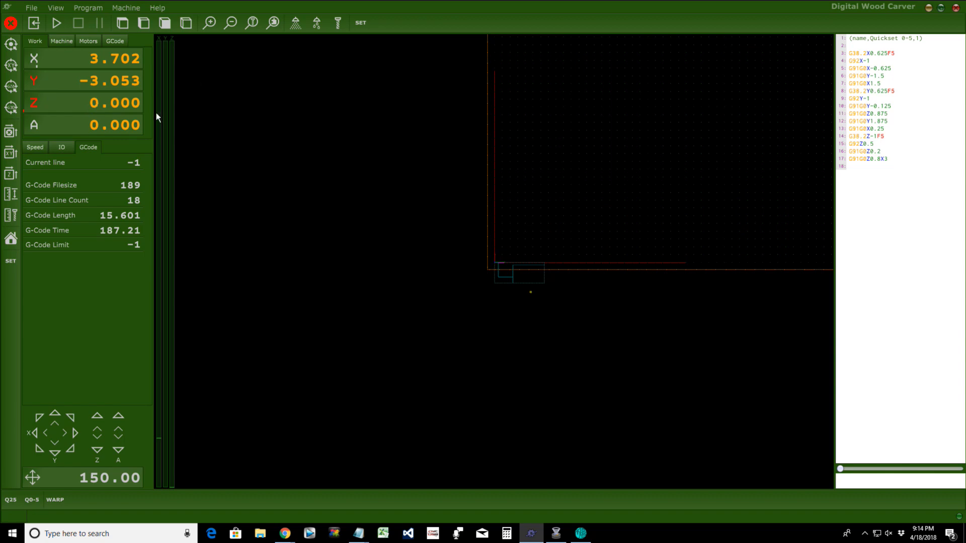
{"action": "left_click", "coordinate": [62, 43]}
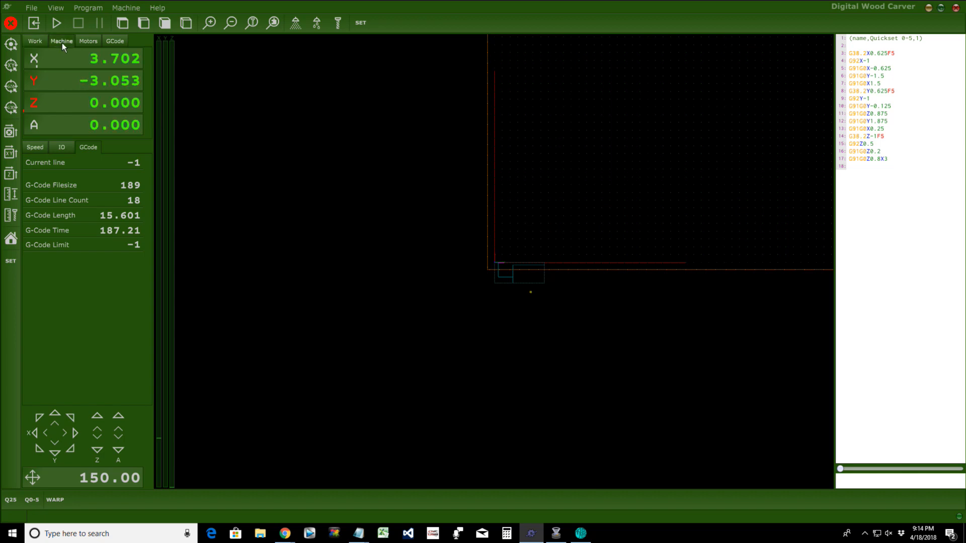
{"action": "left_click", "coordinate": [31, 43]}
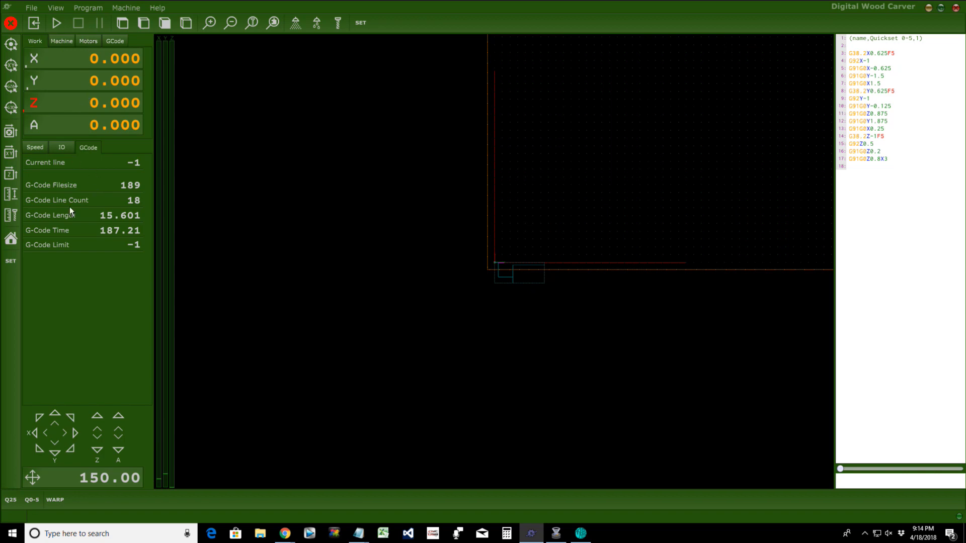
{"action": "left_click", "coordinate": [63, 44]}
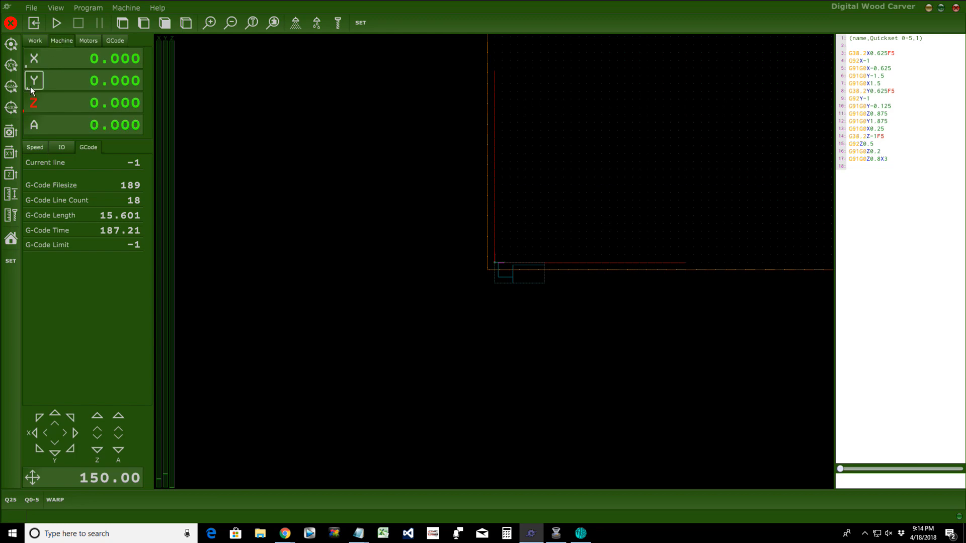
{"action": "left_click", "coordinate": [34, 104]}
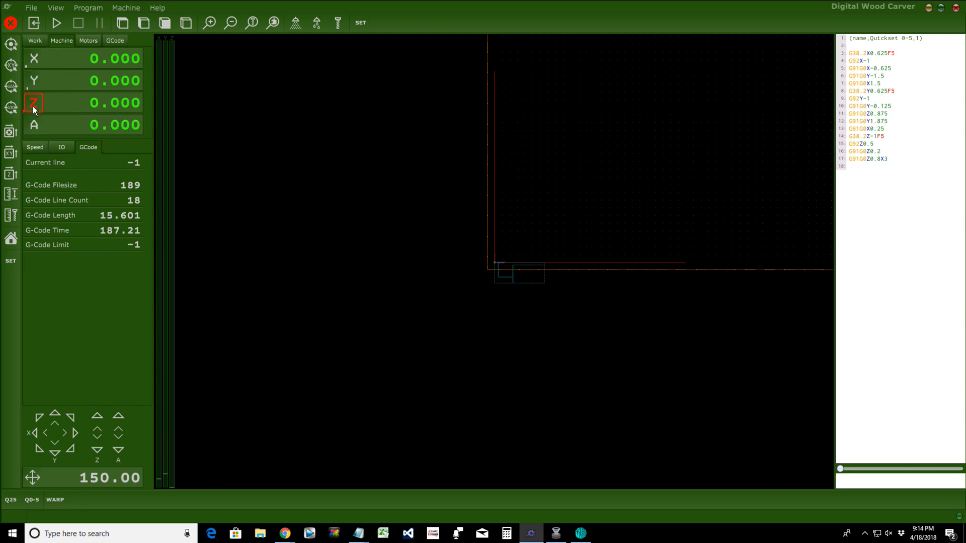
{"action": "left_click", "coordinate": [34, 40]}
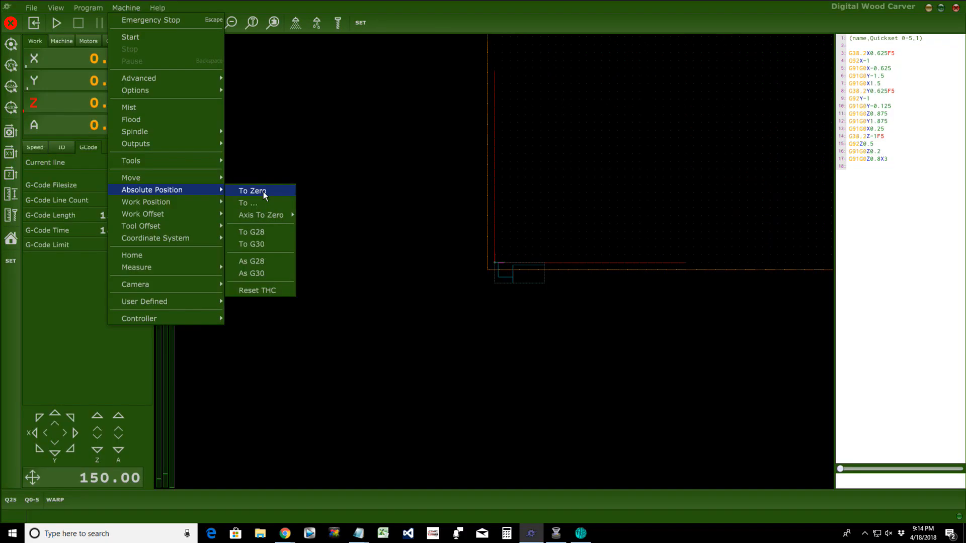
Step: Dismiss the Absolute Position menu and jog X+ and Y+ to X 1.983, Y 0.022
{"action": "mouse_move", "coordinate": [174, 203]}
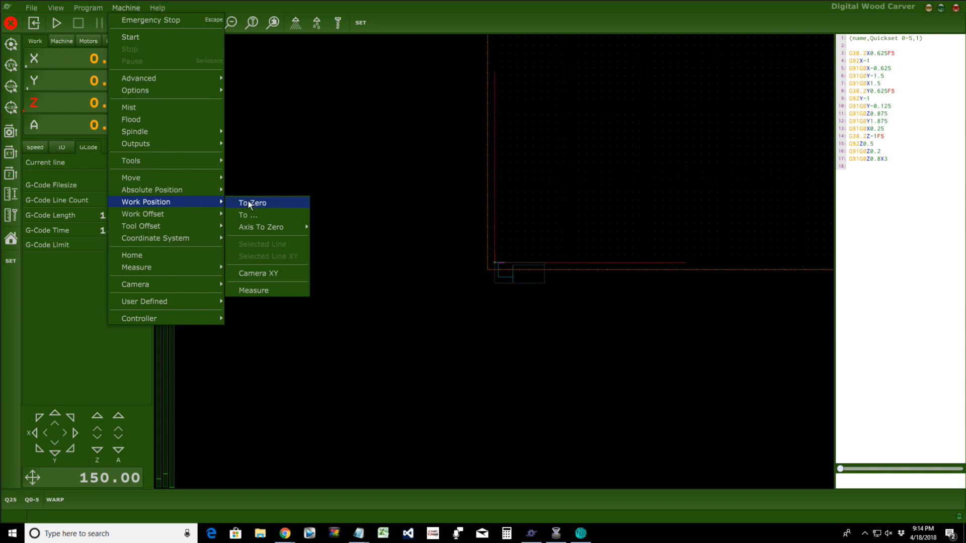
{"action": "mouse_move", "coordinate": [146, 226]}
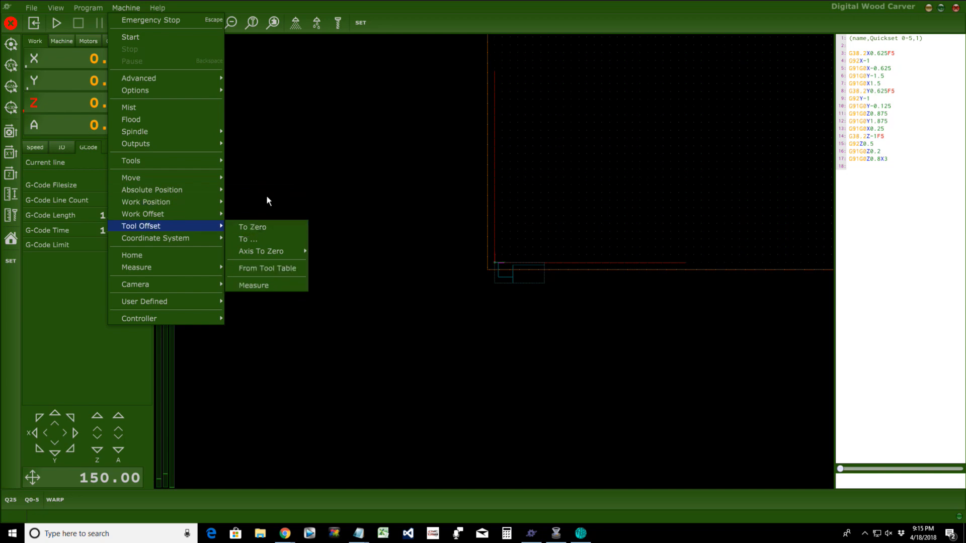
{"action": "left_click", "coordinate": [273, 170]}
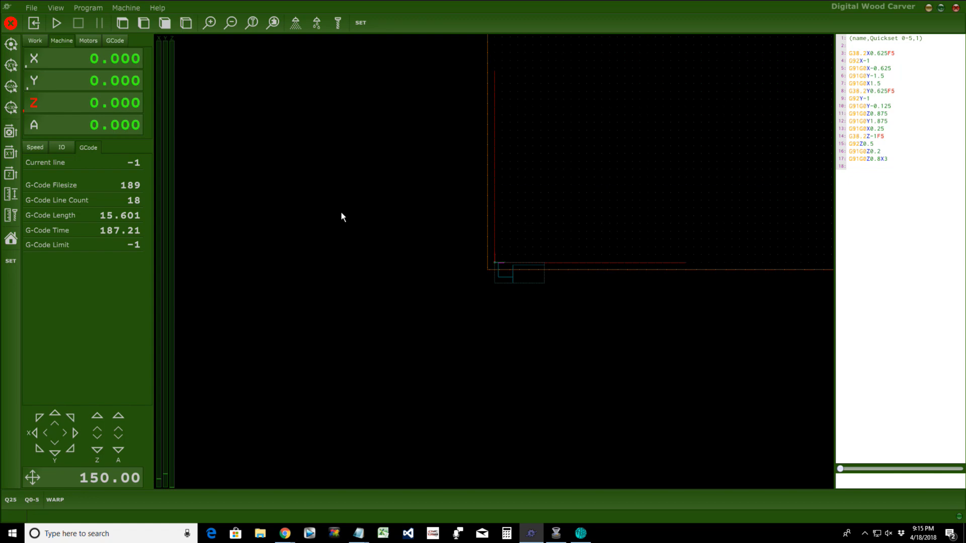
{"action": "left_click", "coordinate": [79, 431]}
{"action": "left_click", "coordinate": [60, 410]}
Step: Reopen the Machine menu to check the Absolute Position > To Zero command
{"action": "left_click", "coordinate": [127, 8]}
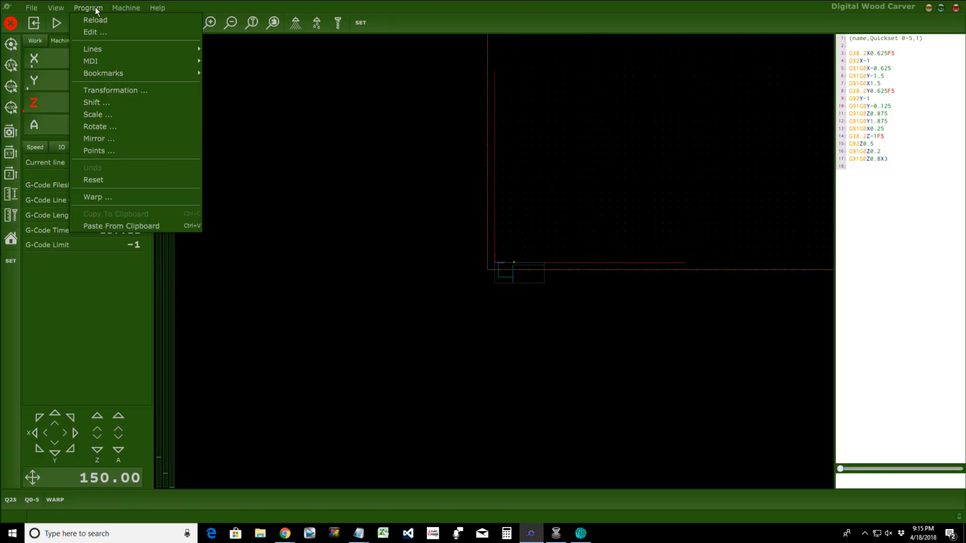
{"action": "left_click", "coordinate": [91, 7]}
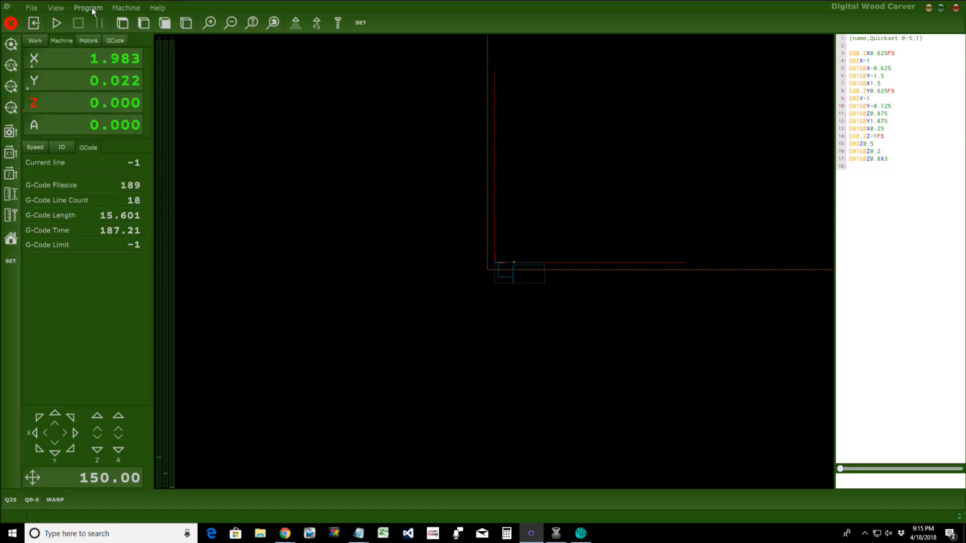
{"action": "left_click", "coordinate": [120, 7]}
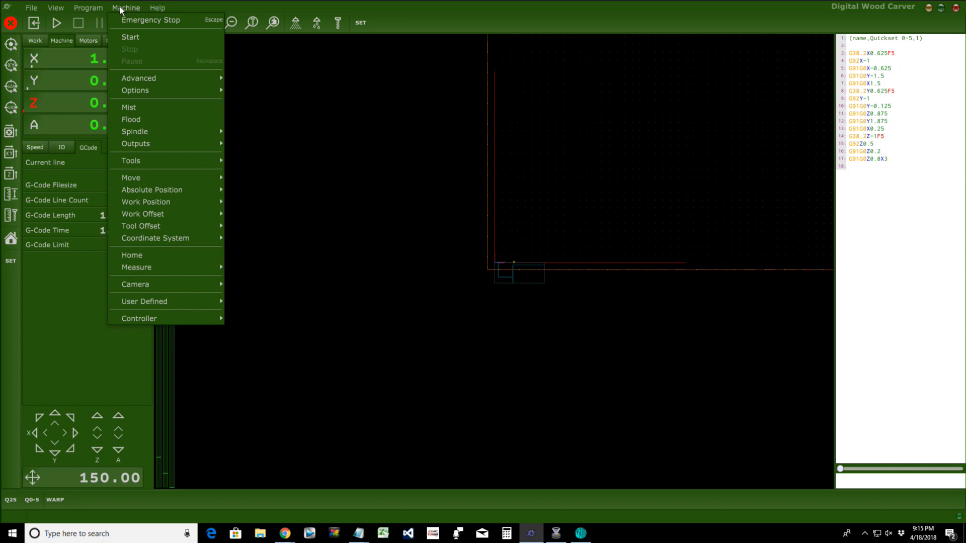
{"action": "mouse_move", "coordinate": [117, 192]}
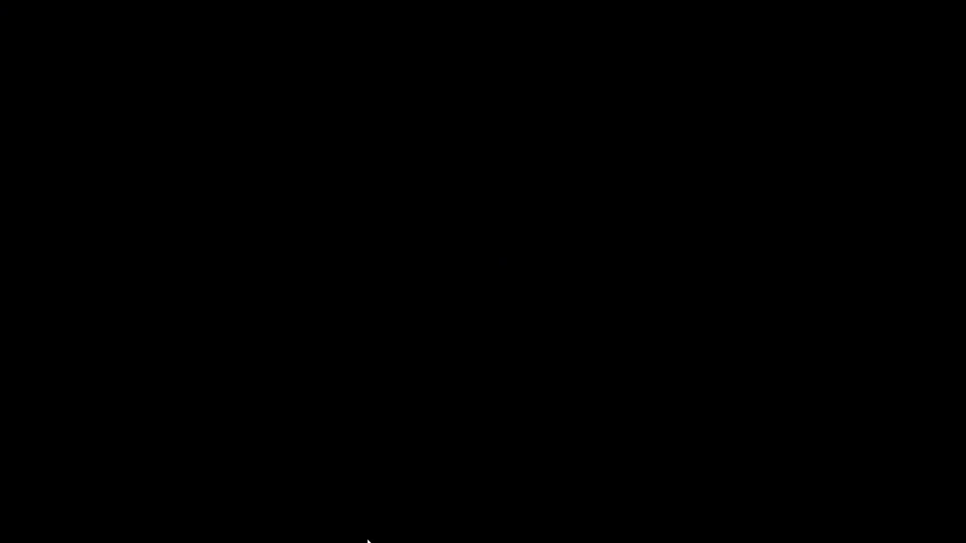
Step: Switch to the BtnBottom.txt Notepad window and open BtnTop.txt from TNG Custom Files instead
{"action": "mouse_move", "coordinate": [367, 541]}
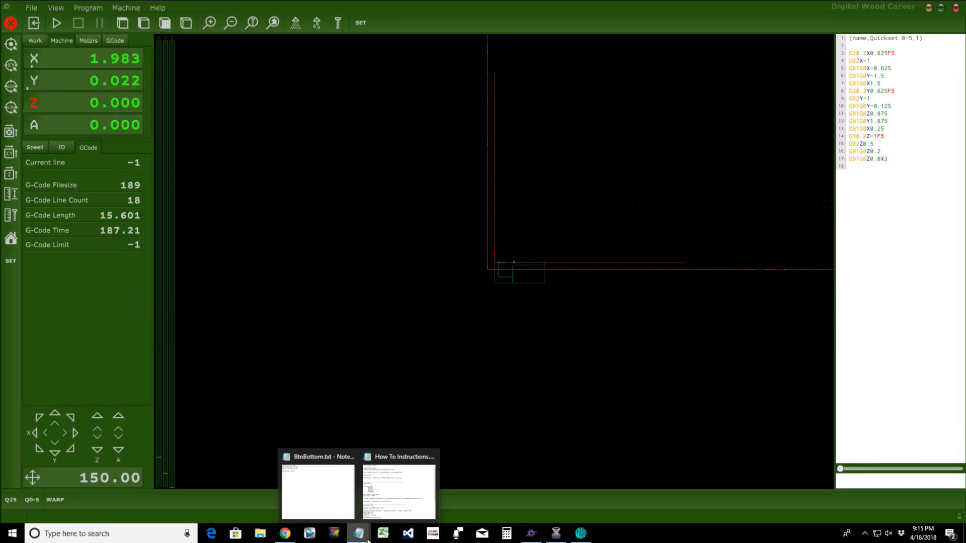
{"action": "mouse_move", "coordinate": [313, 511]}
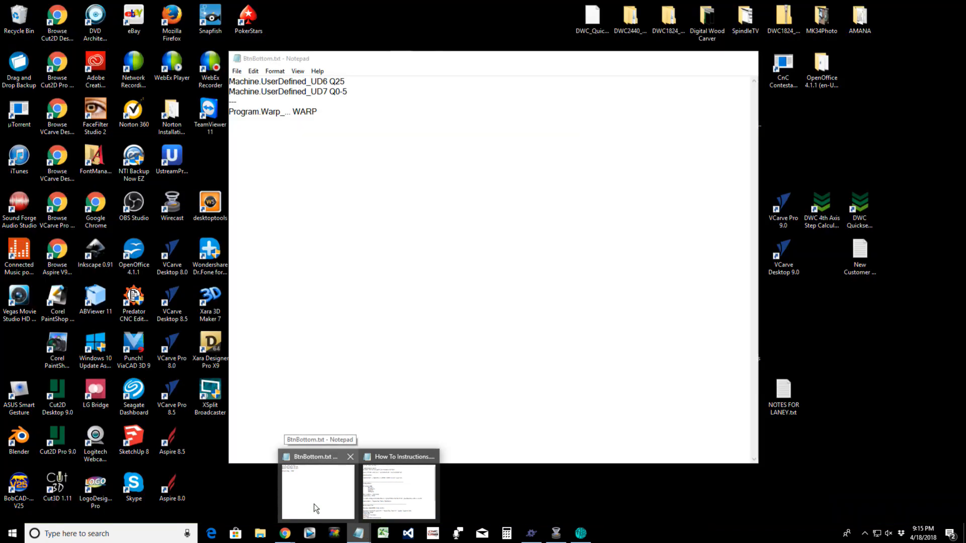
{"action": "left_click", "coordinate": [316, 505]}
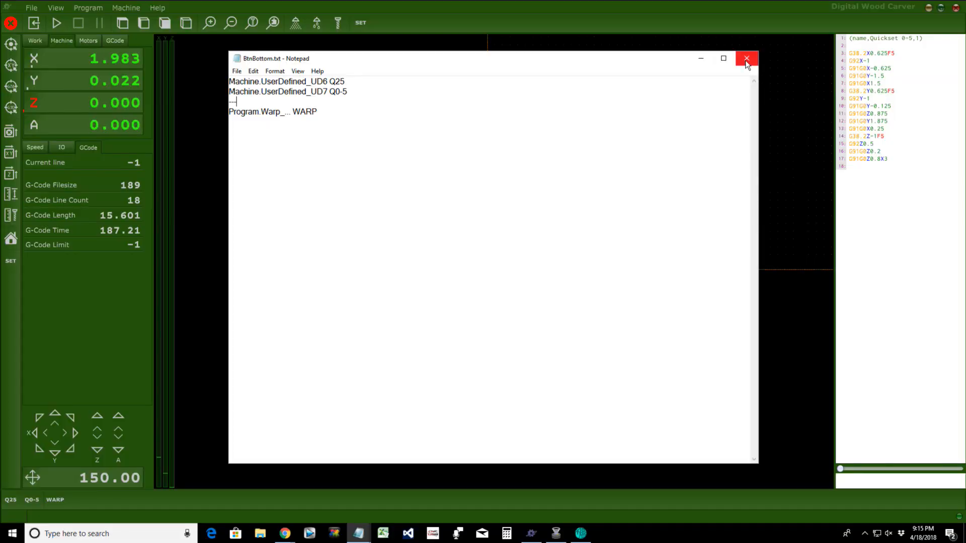
{"action": "key", "text": "ctrl+o"}
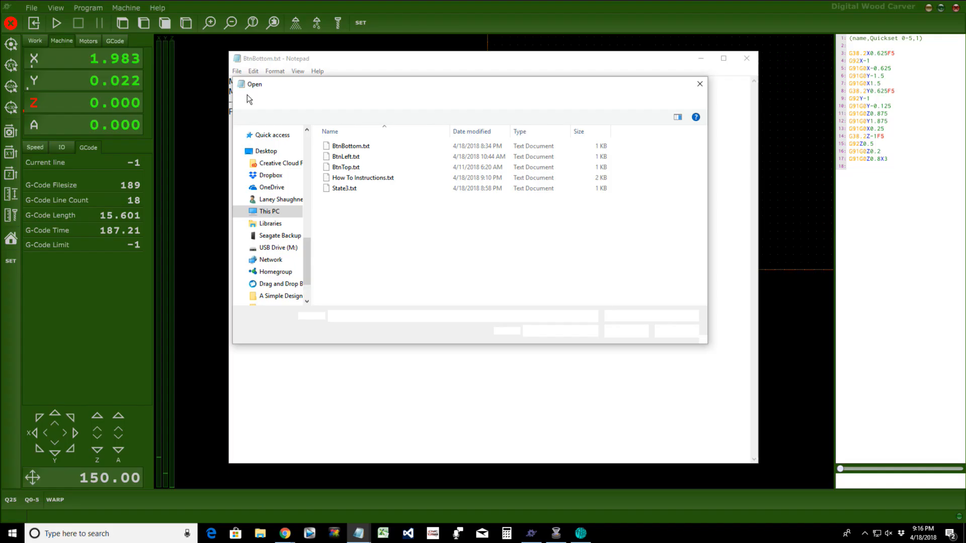
{"action": "left_click", "coordinate": [346, 169]}
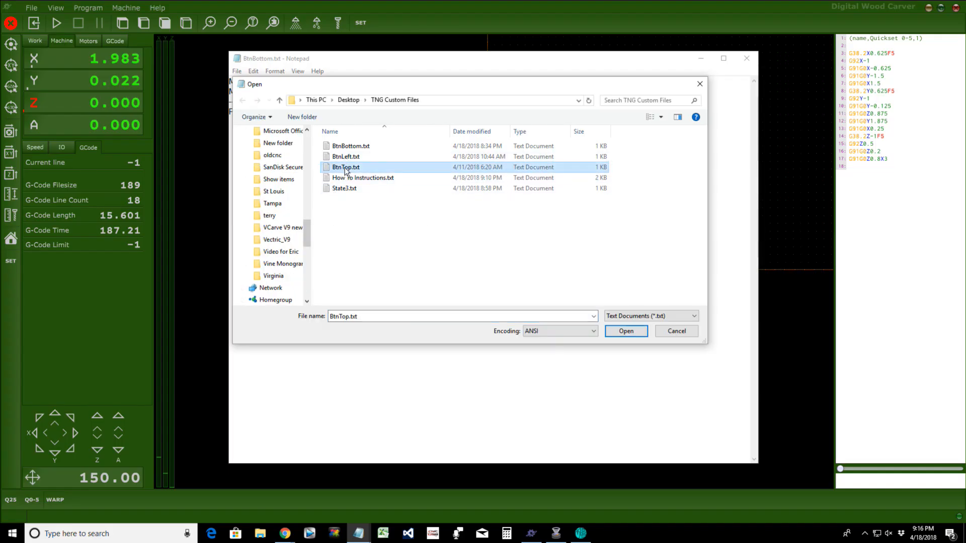
{"action": "double_click", "coordinate": [346, 169]}
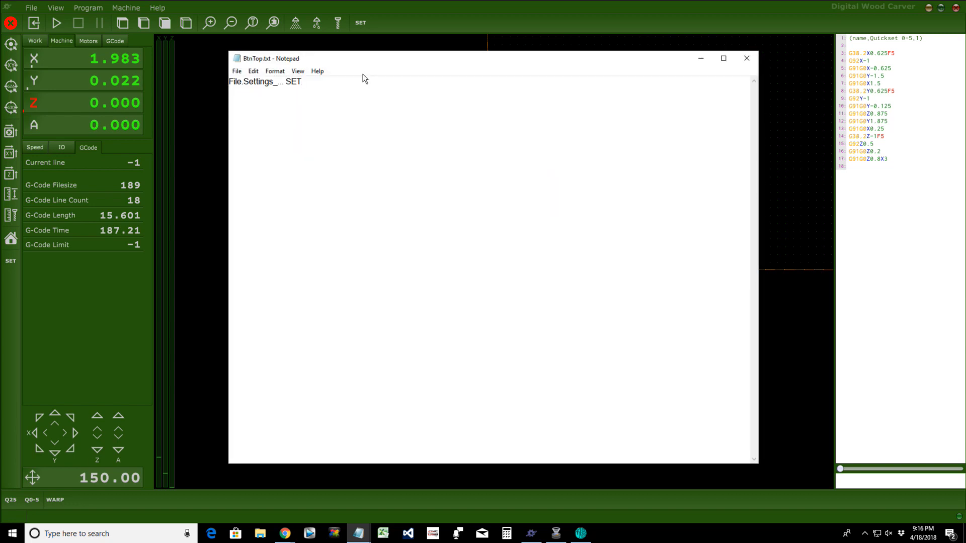
Step: Type 'Machine.AbsolutePosition_ToZero MAC0' as the second line of BtnTop.txt
{"action": "type", "text": "Machine.Absolute"}
{"action": "type", "text": "Position"}
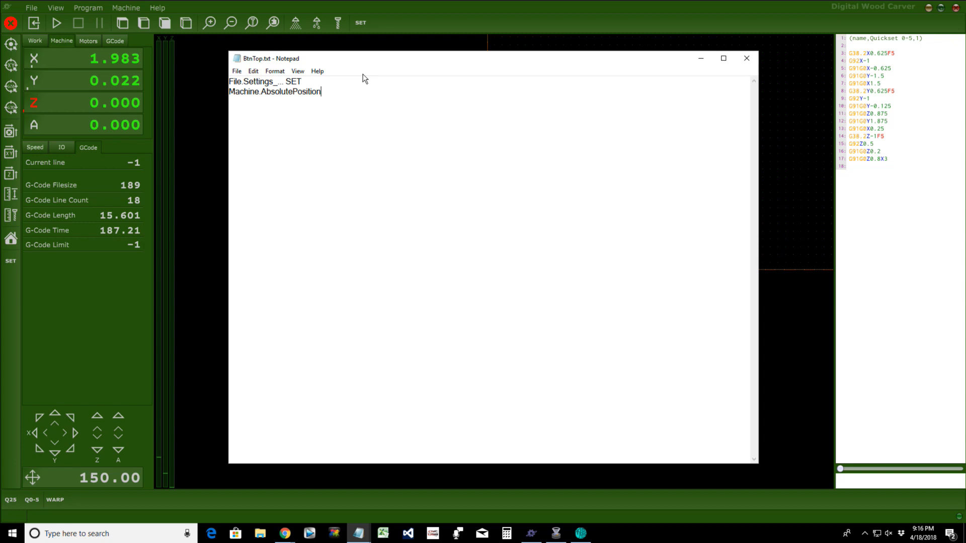
{"action": "type", "text": "_ToZero MAC0"}
{"action": "left_click", "coordinate": [237, 71]}
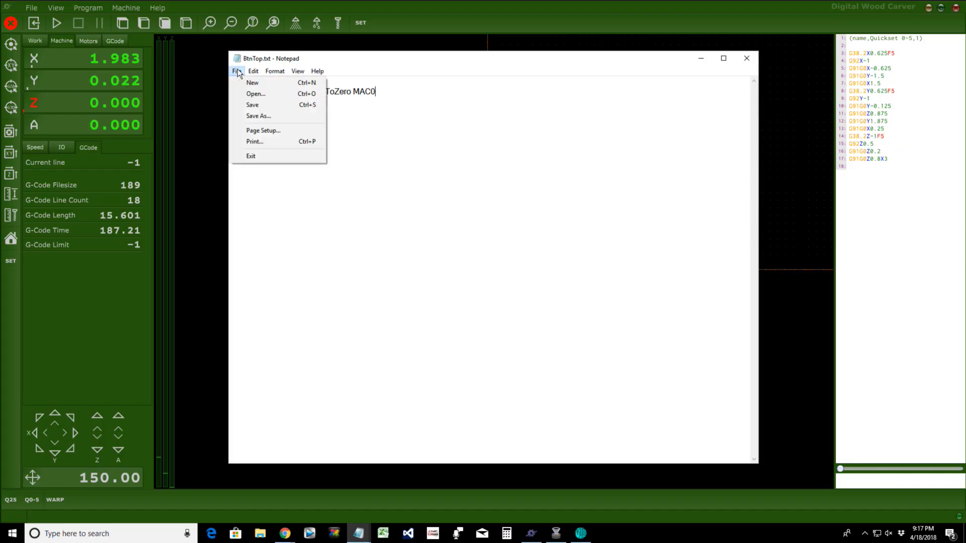
{"action": "mouse_move", "coordinate": [253, 71]}
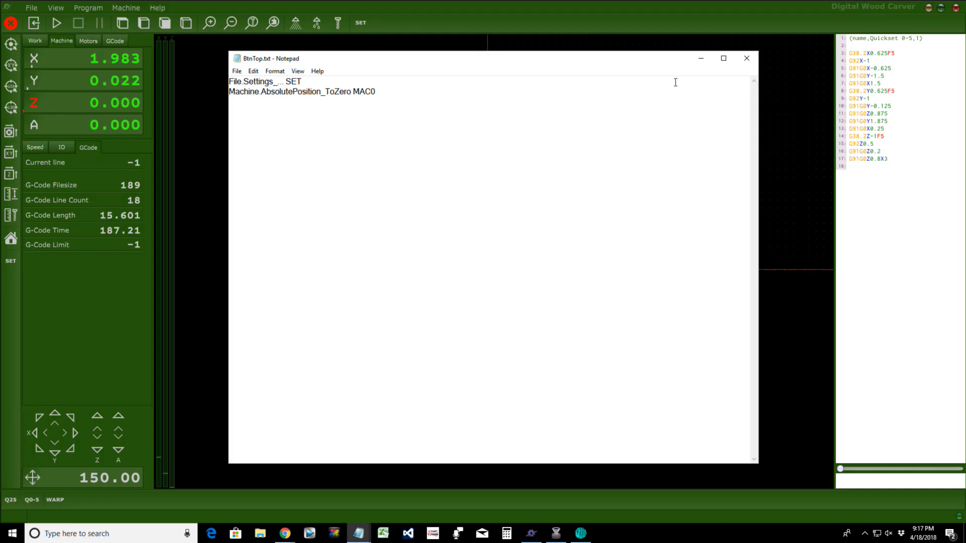
Step: Open TNG Custom Files in File Explorer and check BtnTop.txt's contents
{"action": "mouse_move", "coordinate": [285, 534]}
{"action": "left_click", "coordinate": [261, 533]}
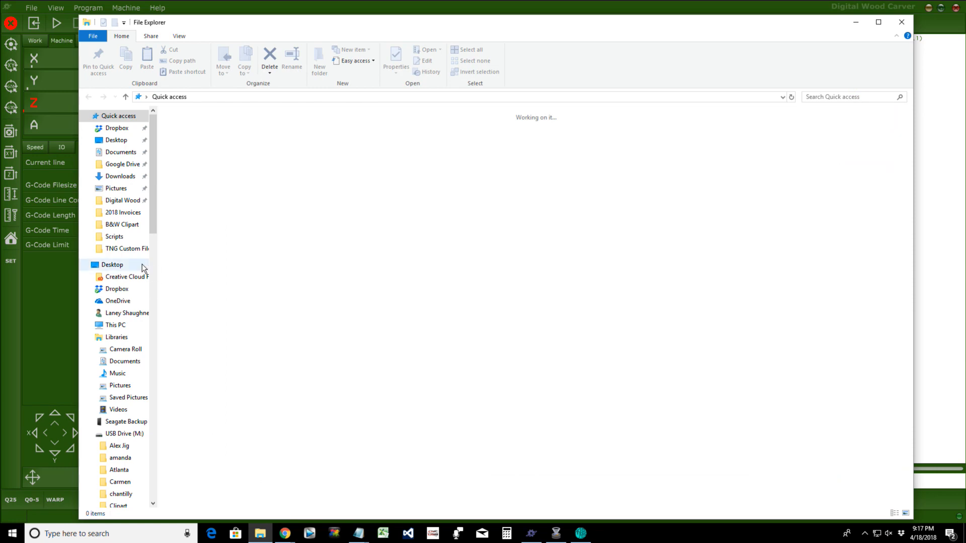
{"action": "left_click", "coordinate": [137, 249]}
{"action": "double_click", "coordinate": [196, 147]}
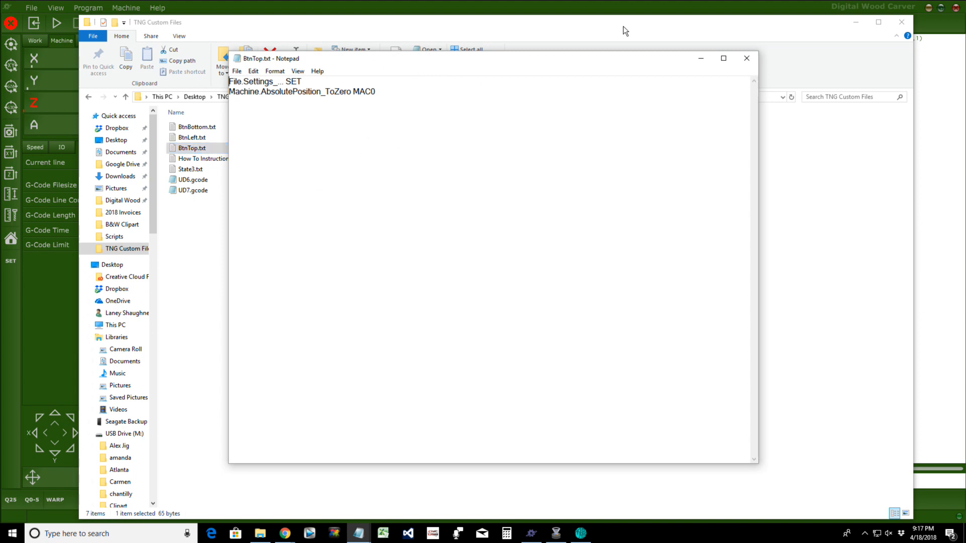
{"action": "left_click", "coordinate": [746, 58]}
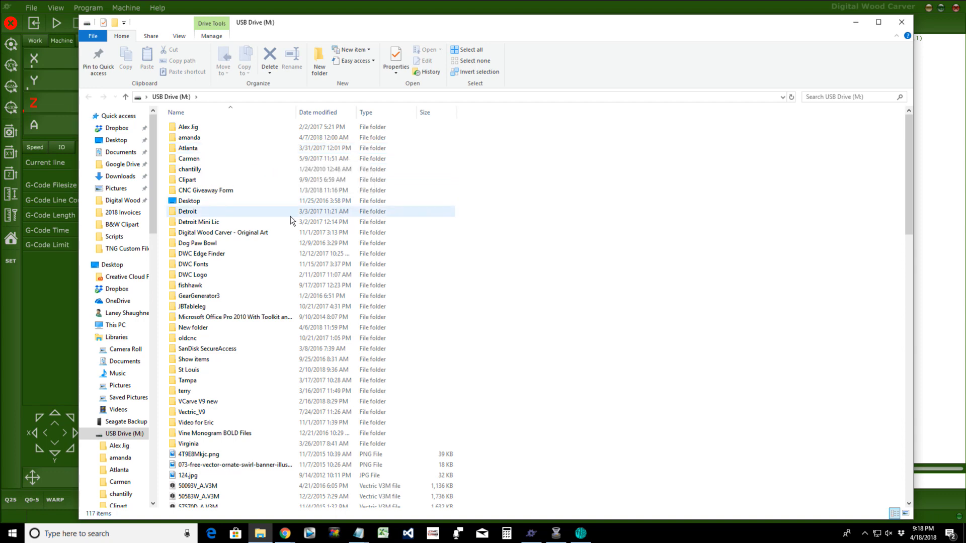
Step: Copy BtnTop.txt from TNG Custom Files and go to This PC
{"action": "left_click", "coordinate": [129, 249]}
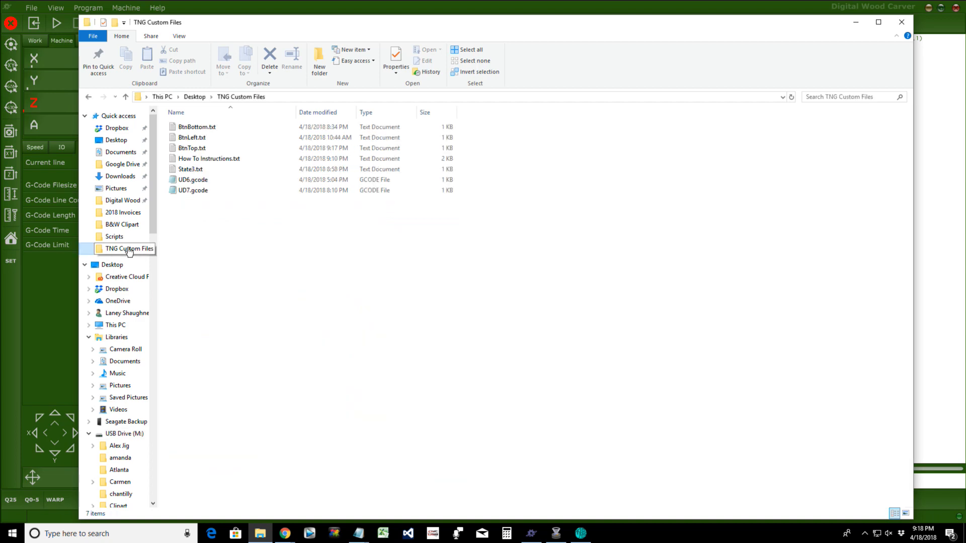
{"action": "right_click", "coordinate": [192, 147]}
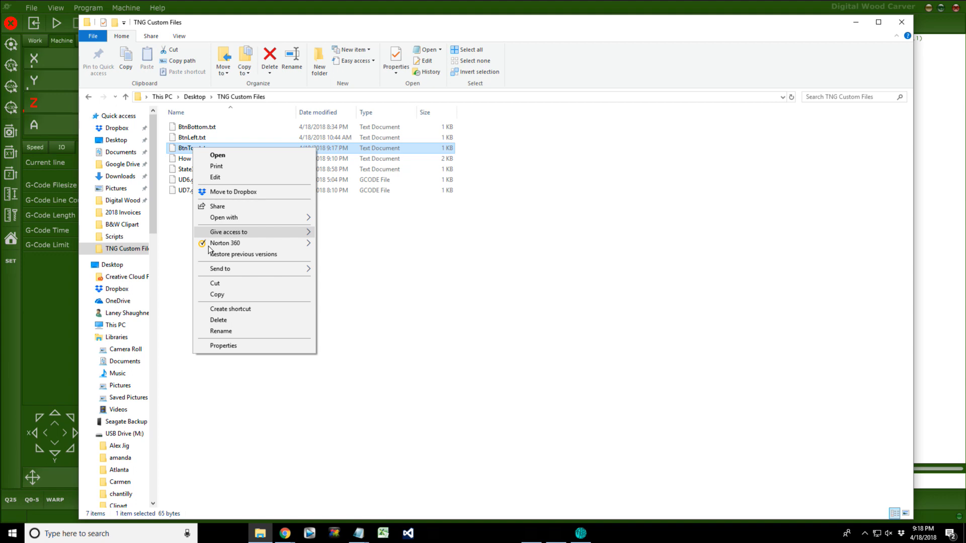
{"action": "left_click", "coordinate": [124, 325]}
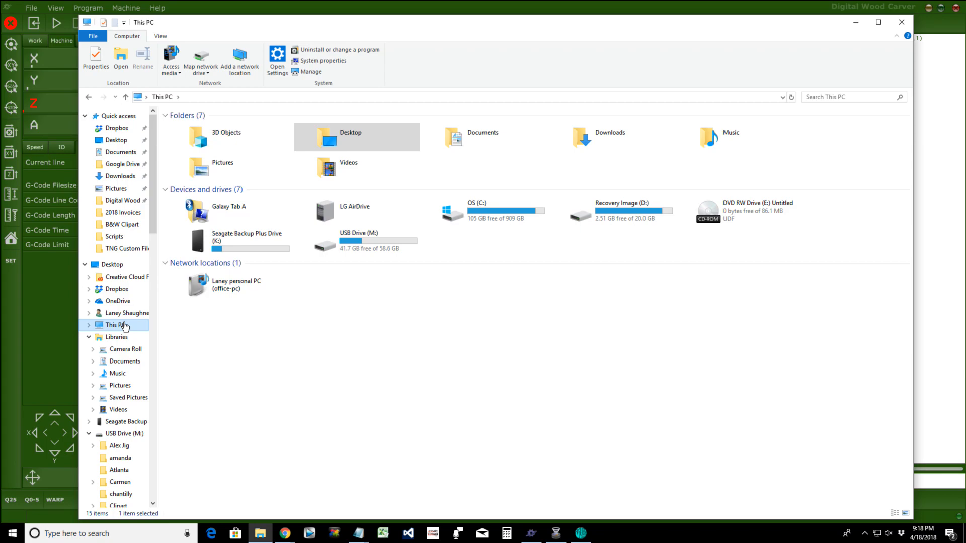
Step: Paste BtnTop.txt into C:\Program Files\PlanetCNC\Profiles\Default, replacing the existing copy
{"action": "left_click", "coordinate": [473, 215]}
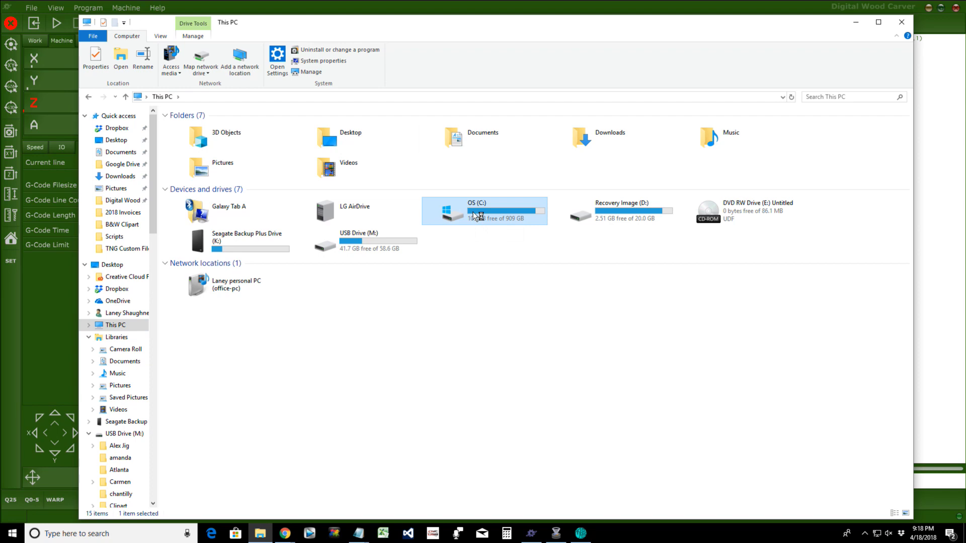
{"action": "double_click", "coordinate": [205, 156]}
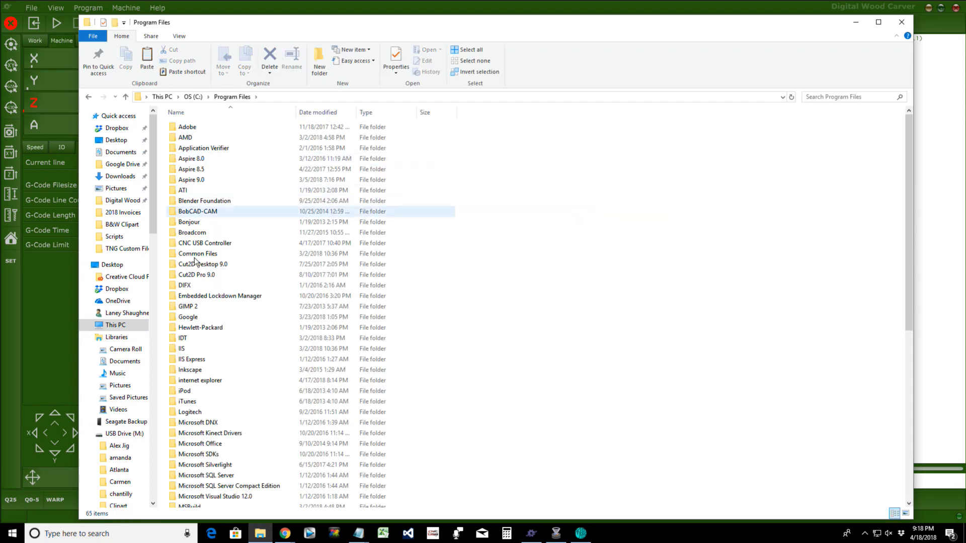
{"action": "scroll", "coordinate": [220, 442], "scroll_direction": "down", "scroll_amount": 3}
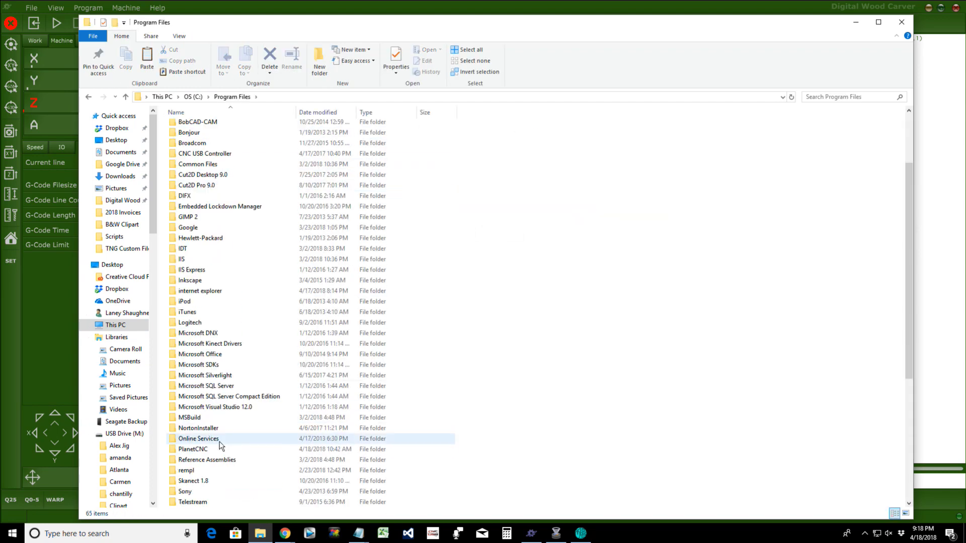
{"action": "scroll", "coordinate": [219, 442], "scroll_direction": "down", "scroll_amount": 5}
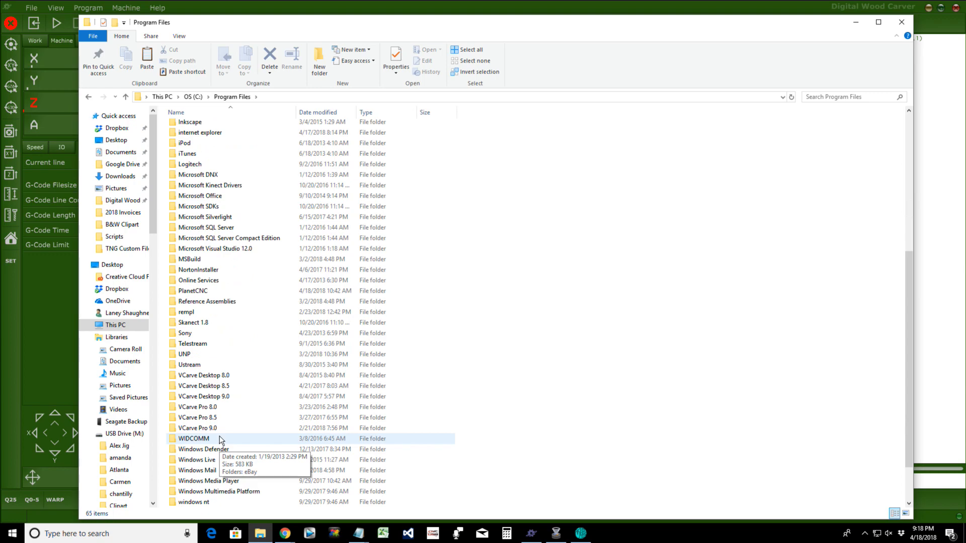
{"action": "scroll", "coordinate": [220, 436], "scroll_direction": "down", "scroll_amount": 2}
{"action": "double_click", "coordinate": [195, 237]}
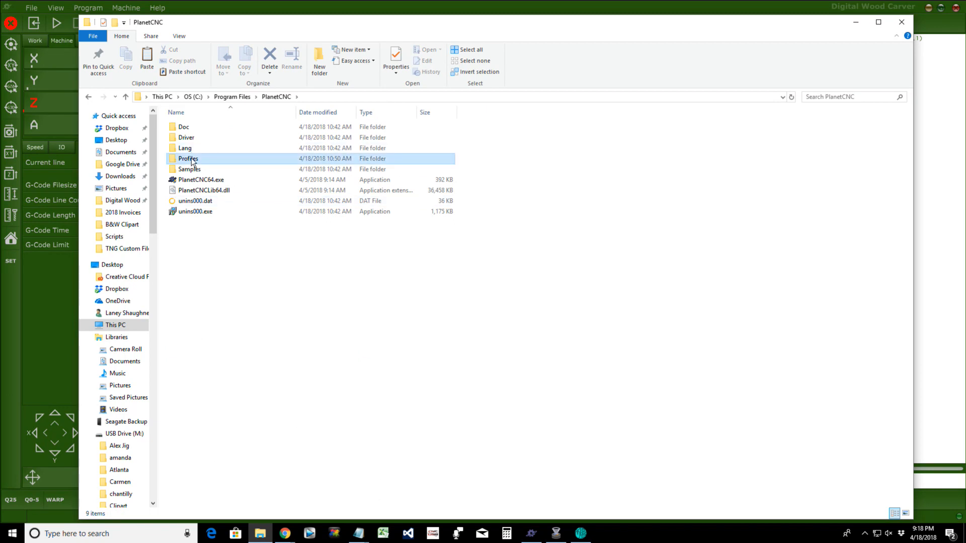
{"action": "right_click", "coordinate": [229, 234]}
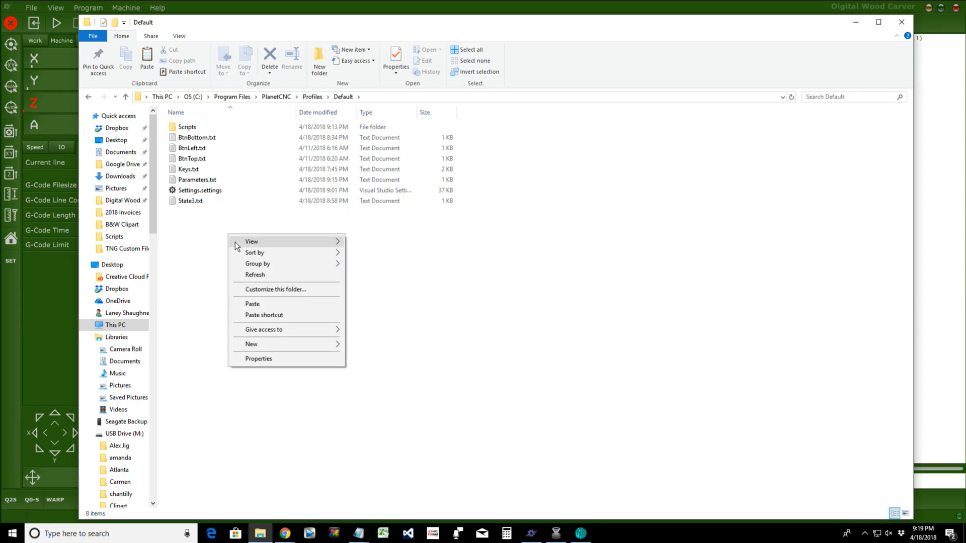
{"action": "left_click", "coordinate": [248, 305]}
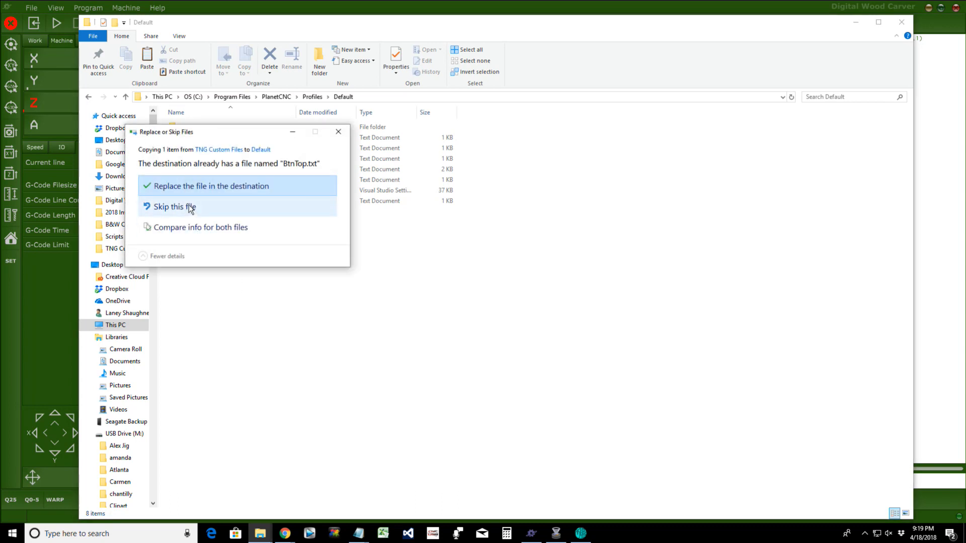
{"action": "left_click", "coordinate": [195, 195]}
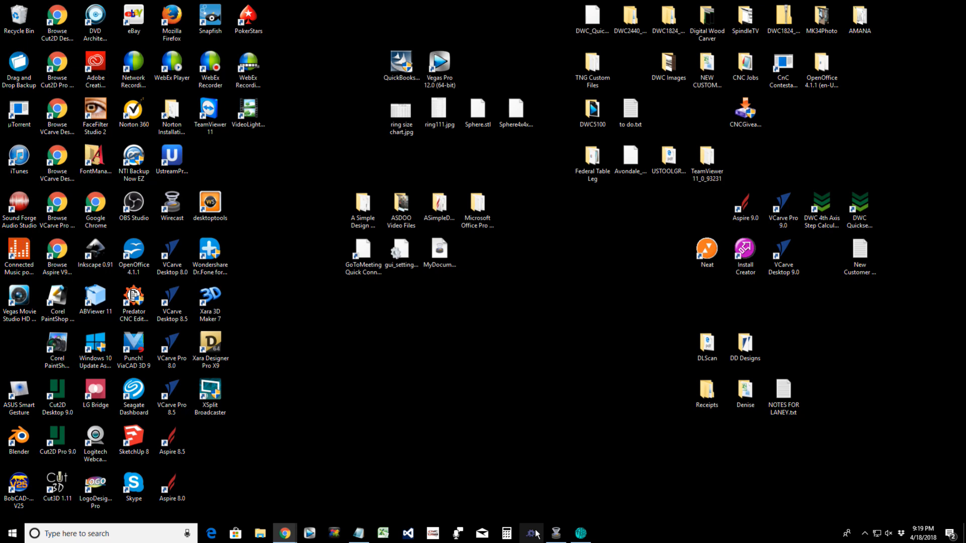
Step: Restore the Digital Wood Carver window, which now shows the SET button on its top toolbar
{"action": "left_click", "coordinate": [533, 534]}
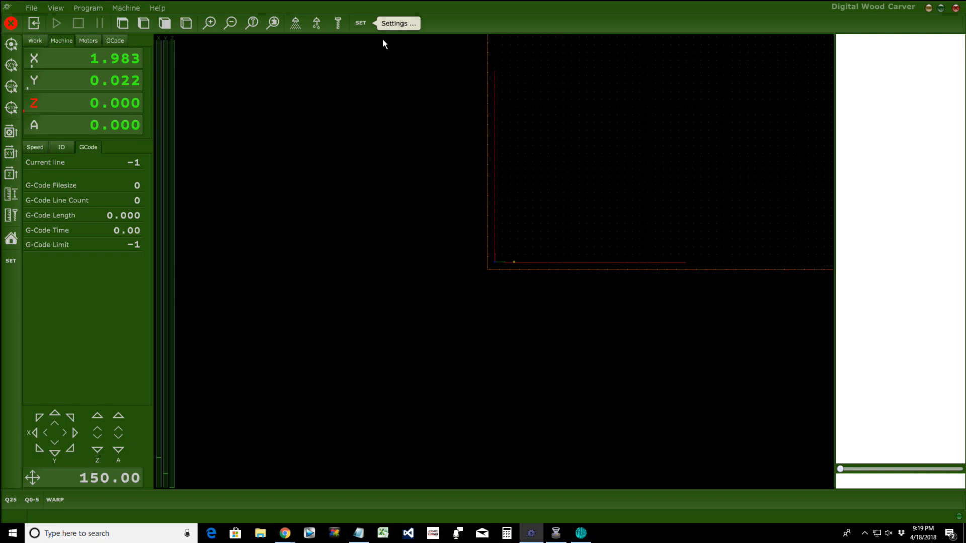
Step: Bring BtnTop.txt forward in Notepad and place the cursor between To and Zero on line 2
{"action": "left_click", "coordinate": [359, 534]}
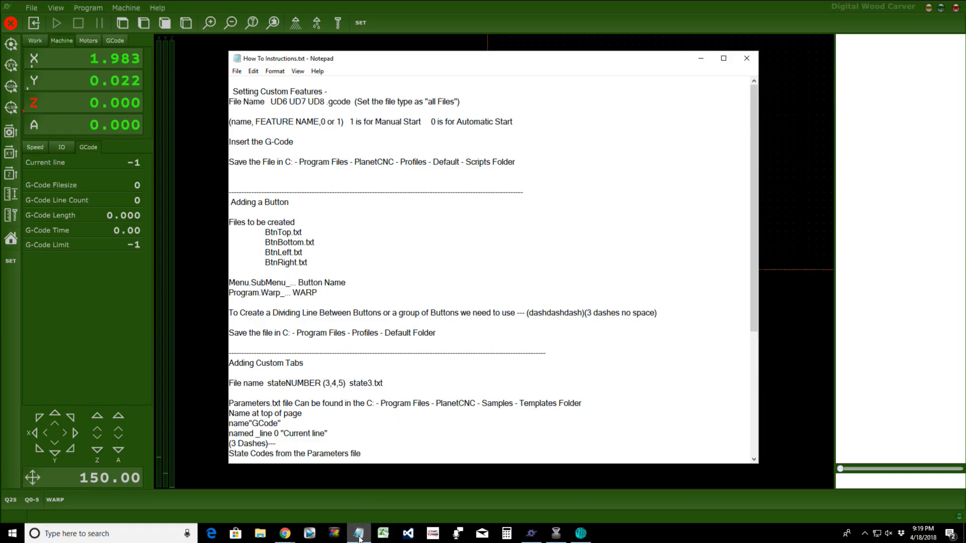
{"action": "left_click", "coordinate": [359, 534]}
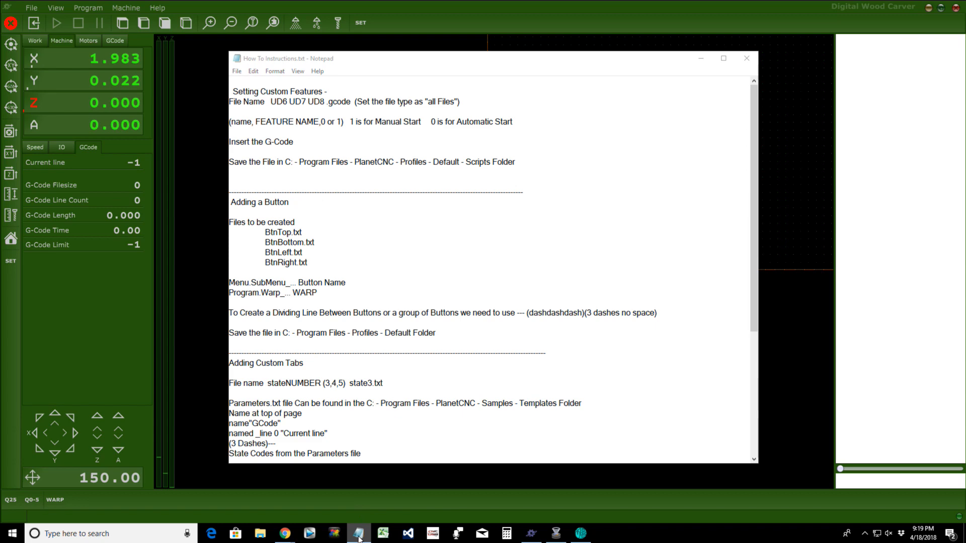
{"action": "left_click", "coordinate": [359, 535]}
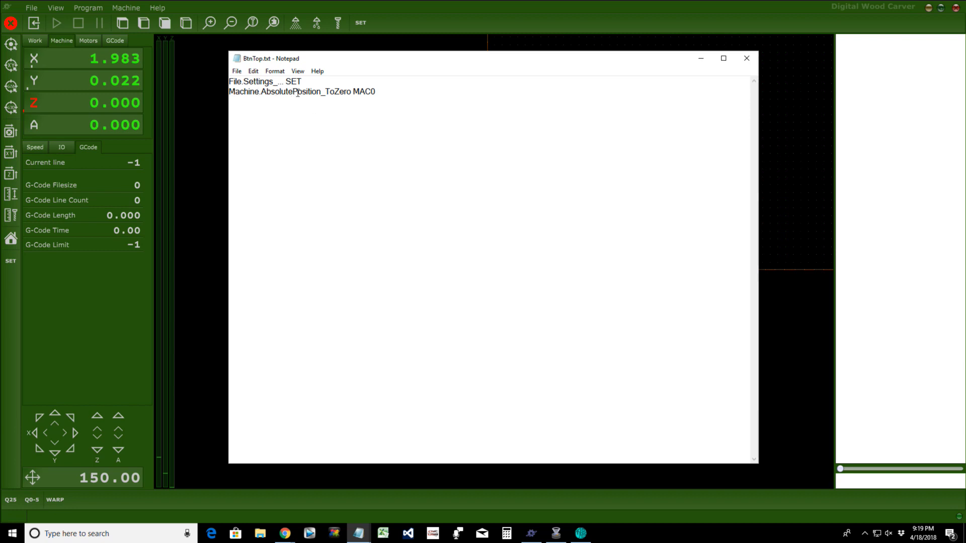
{"action": "left_click", "coordinate": [335, 95]}
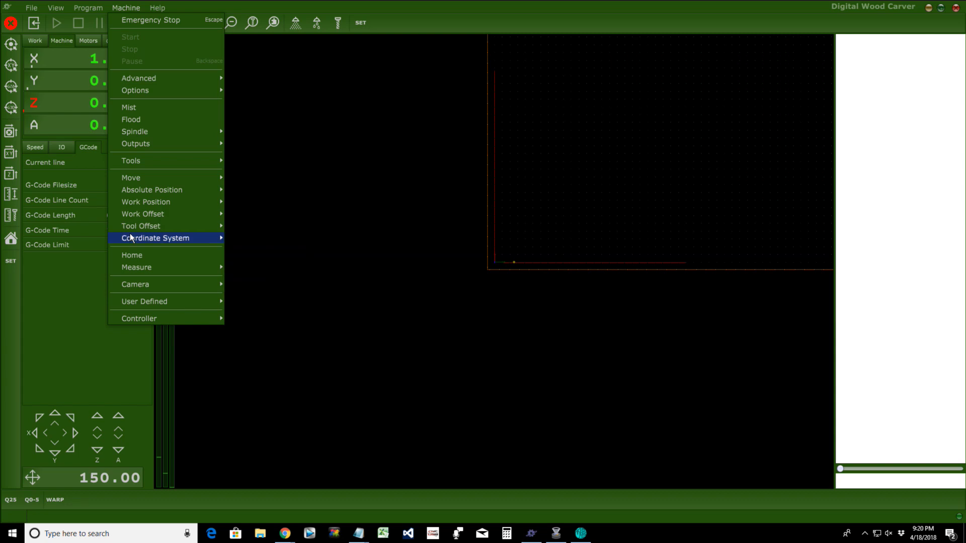
{"action": "mouse_move", "coordinate": [143, 190]}
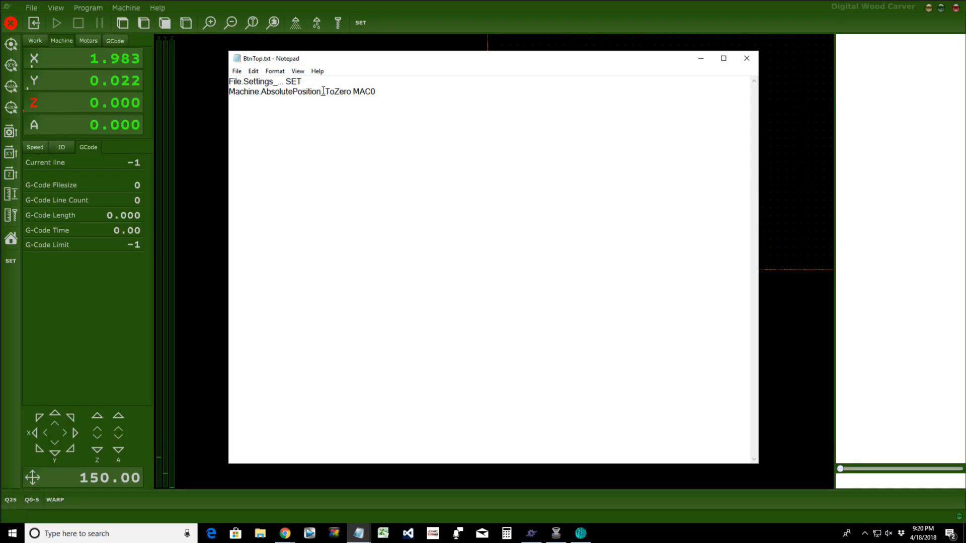
Step: Insert an underscore between To and Zero in BtnTop.txt and start saving it
{"action": "type", "text": "_"}
{"action": "left_click", "coordinate": [236, 71]}
Step: Save and close BtnTop.txt, then browse to the TNG Custom Files folder in File Explorer
{"action": "left_click", "coordinate": [250, 104]}
{"action": "key", "text": "alt+F4"}
{"action": "key", "text": "super+e"}
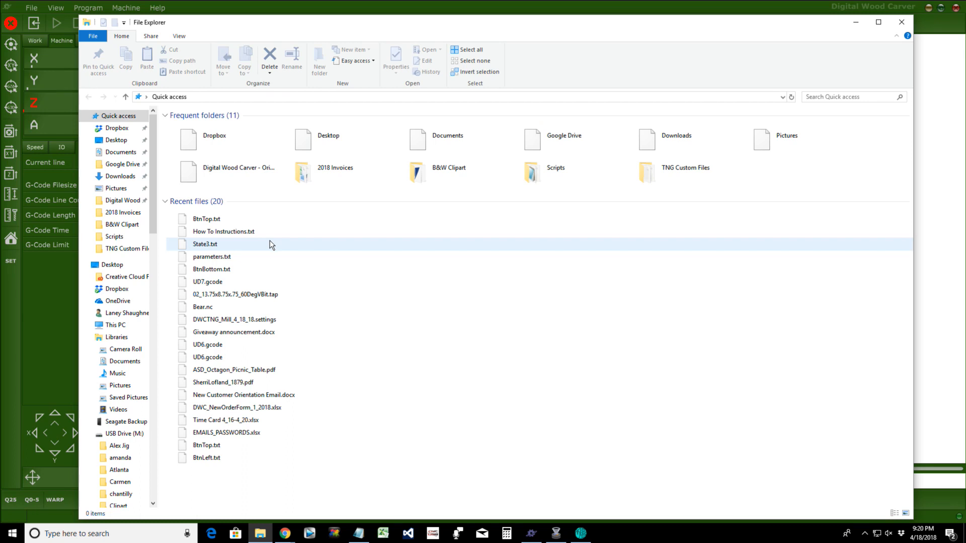
{"action": "left_click", "coordinate": [126, 249]}
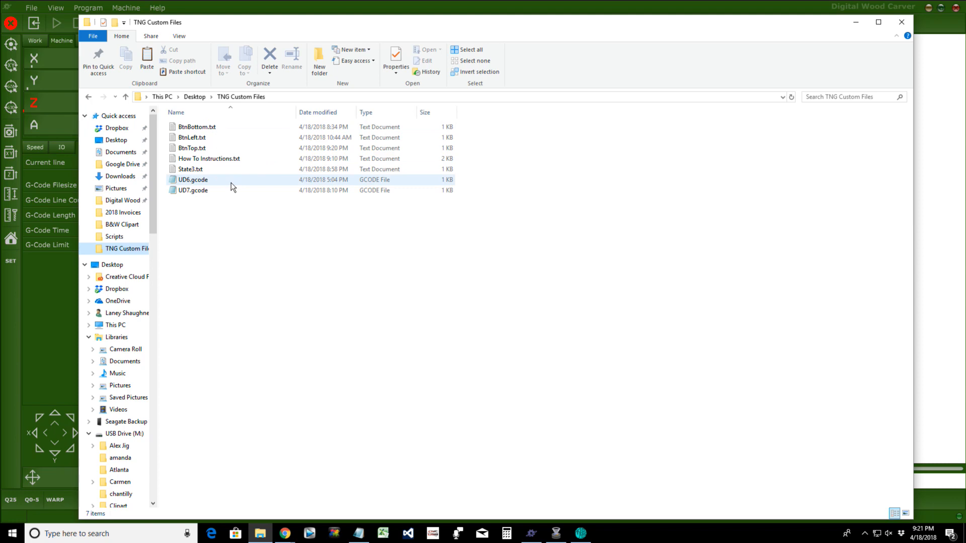
Step: Copy BtnTop.txt into PlanetCNC\Profiles\Default, replacing the existing file with administrator permission
{"action": "left_click", "coordinate": [234, 148]}
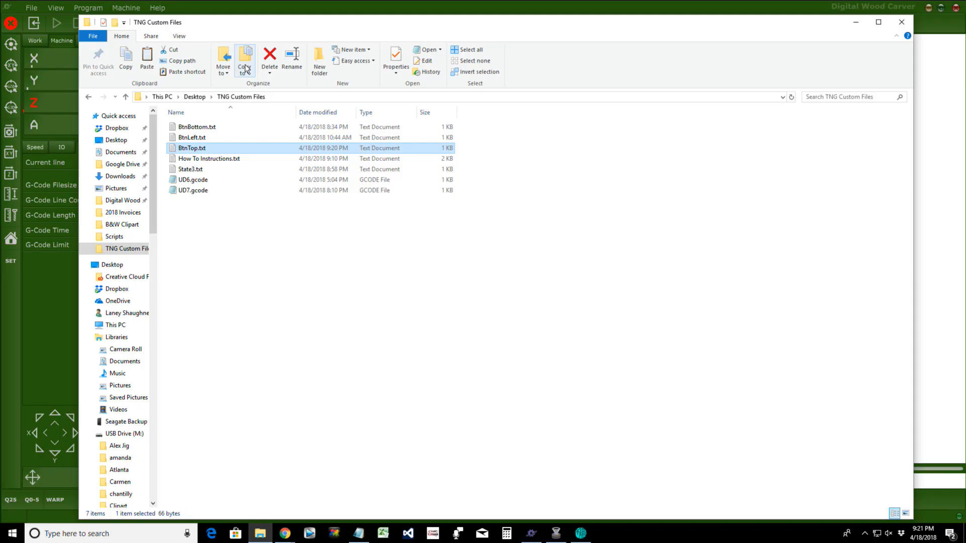
{"action": "left_click", "coordinate": [245, 68]}
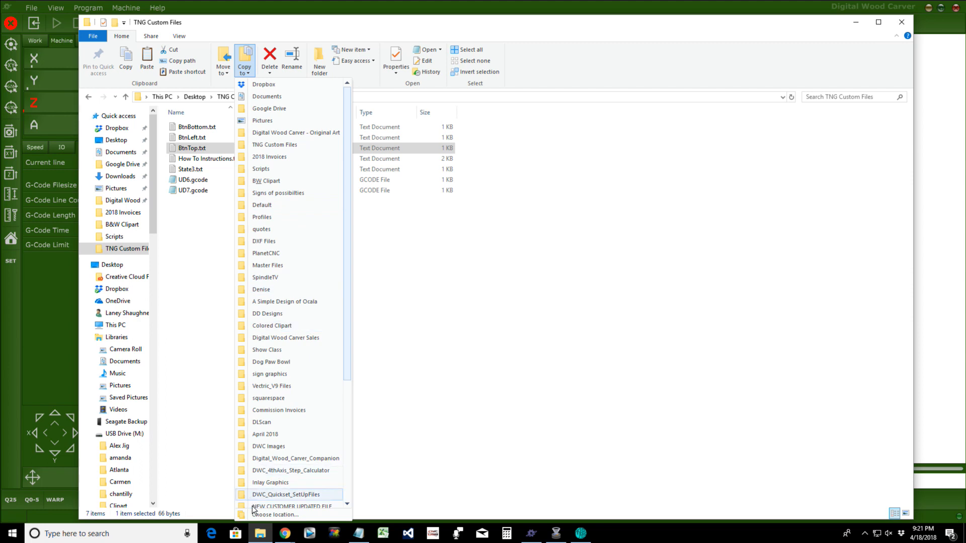
{"action": "left_click", "coordinate": [267, 514]}
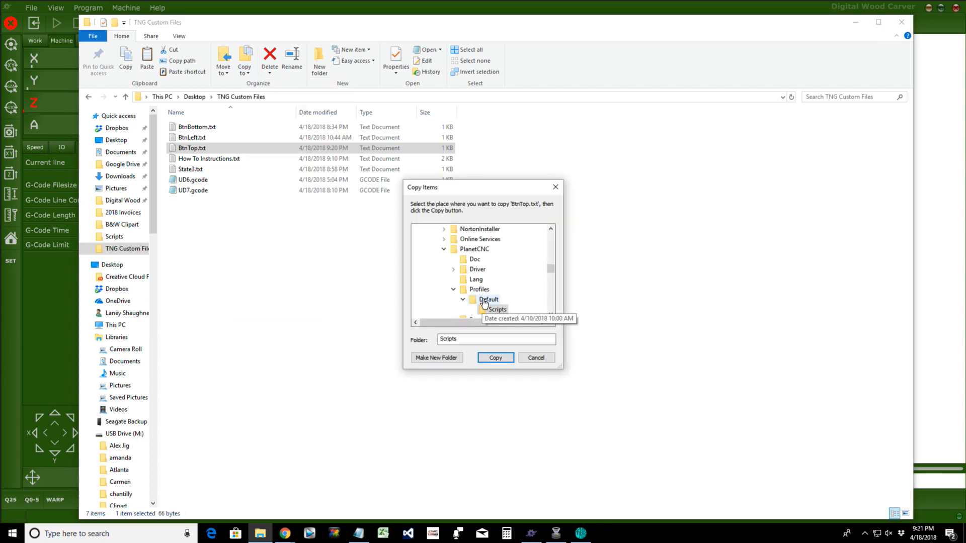
{"action": "left_click", "coordinate": [487, 299]}
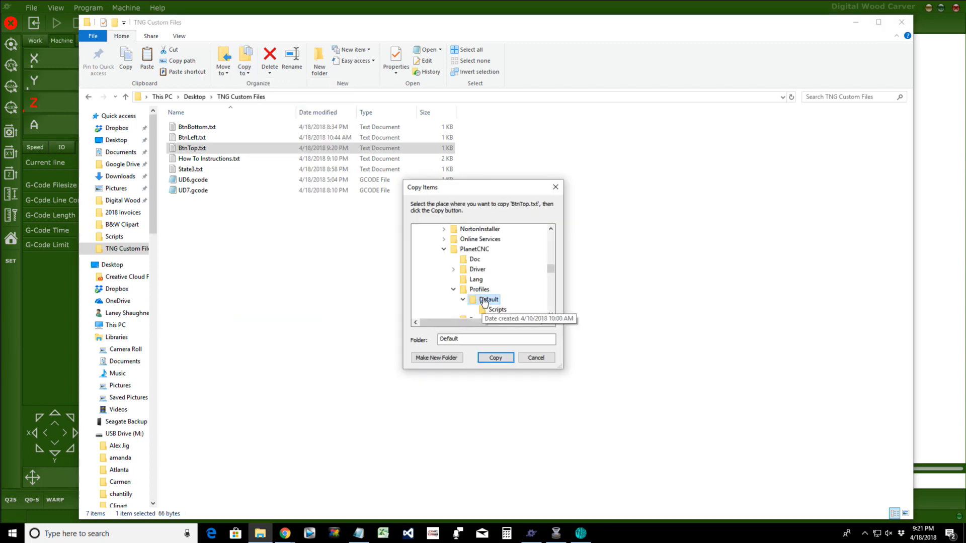
{"action": "left_click", "coordinate": [491, 358]}
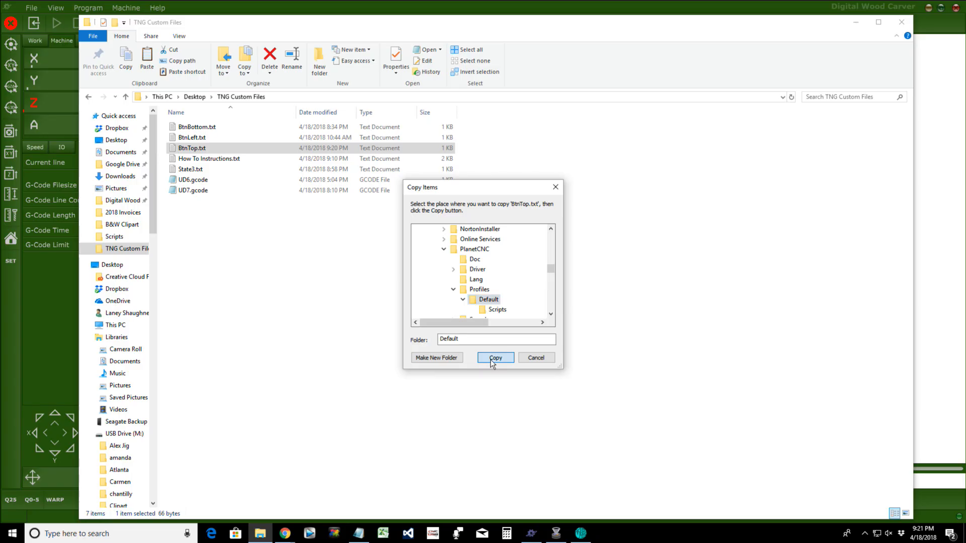
{"action": "left_click", "coordinate": [443, 184]}
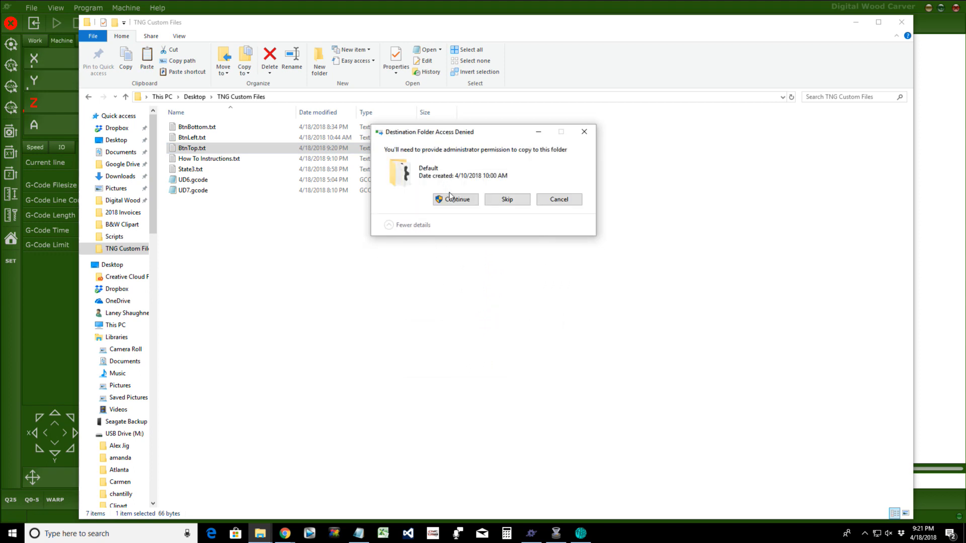
{"action": "left_click", "coordinate": [450, 198]}
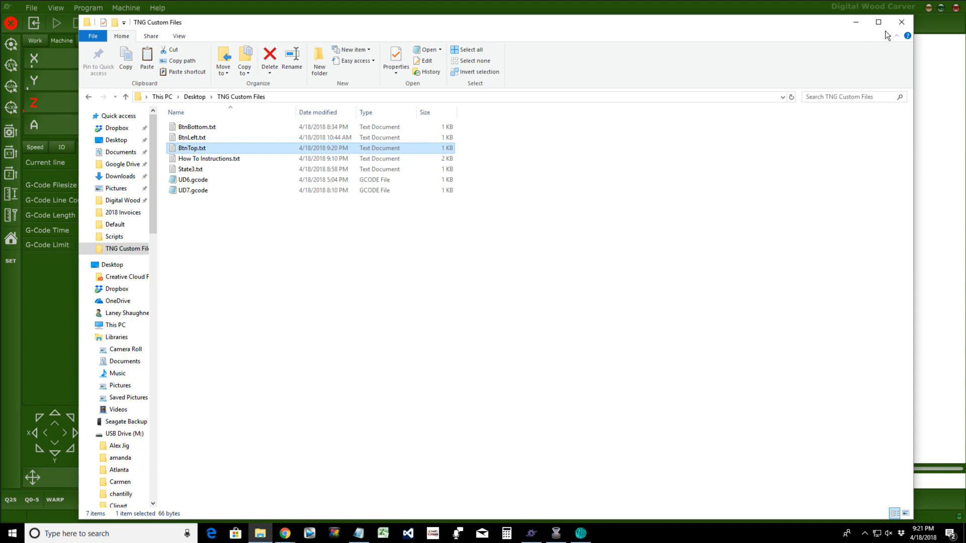
Step: Restart the Digital Wood Carver (PlanetCNC TNG) program so it reloads the toolbar settings
{"action": "left_click", "coordinate": [858, 22]}
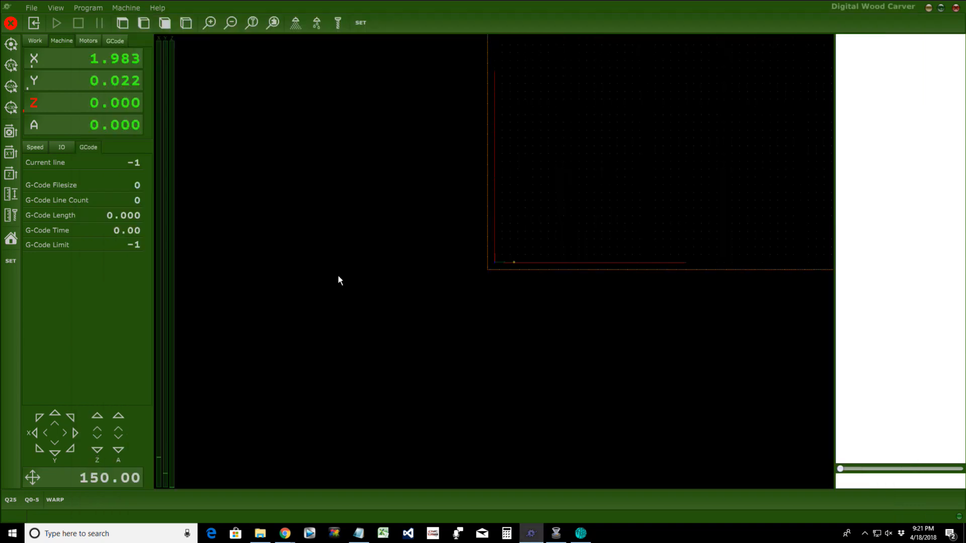
{"action": "left_click", "coordinate": [956, 8]}
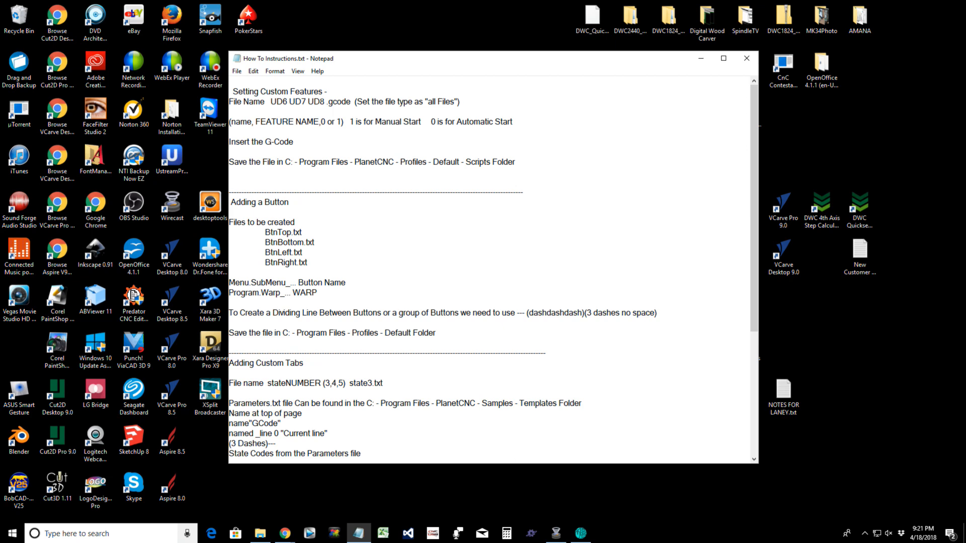
{"action": "left_click", "coordinate": [532, 538]}
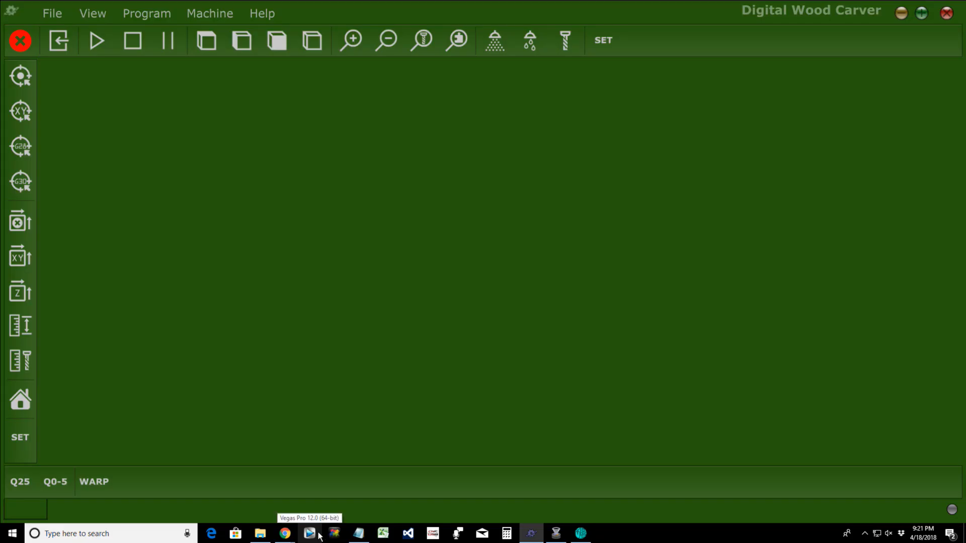
{"action": "left_click", "coordinate": [319, 536]}
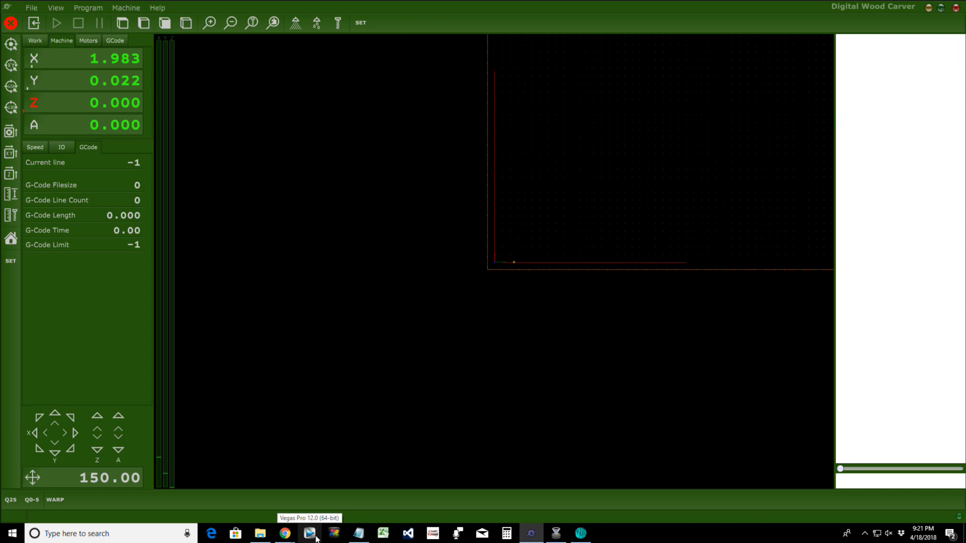
Step: Review PlanetCNC's Machine menu position commands, then bring BtnTop.txt back in Notepad
{"action": "left_click", "coordinate": [360, 536]}
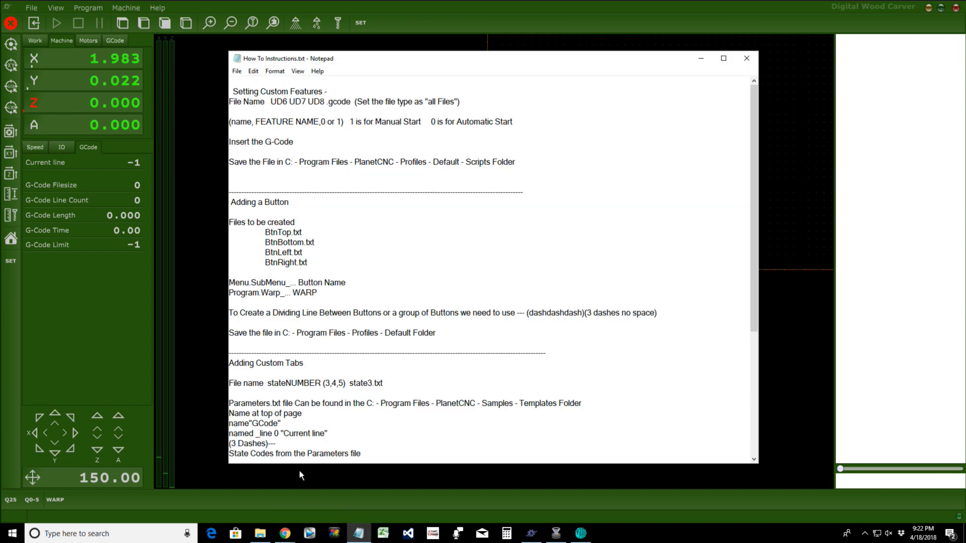
{"action": "left_click", "coordinate": [364, 534]}
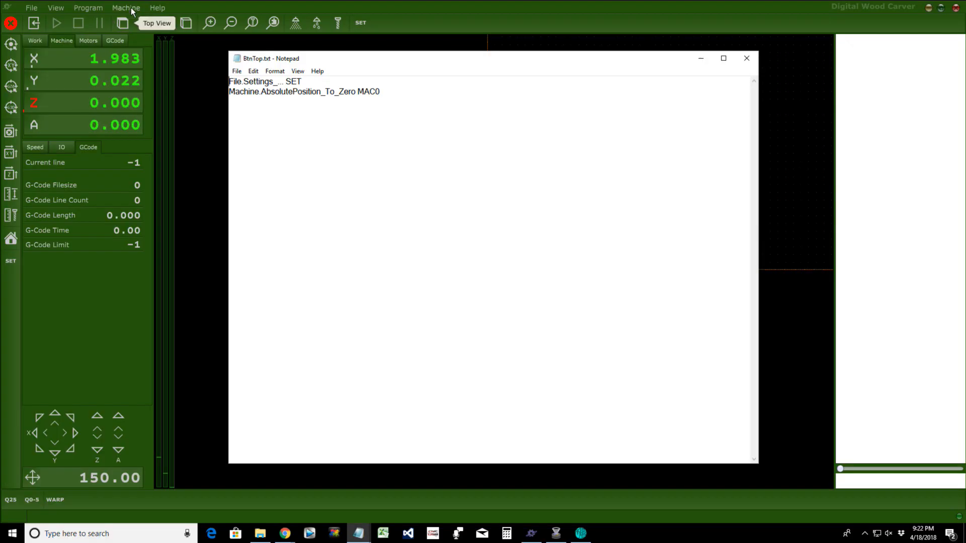
{"action": "left_click", "coordinate": [131, 7]}
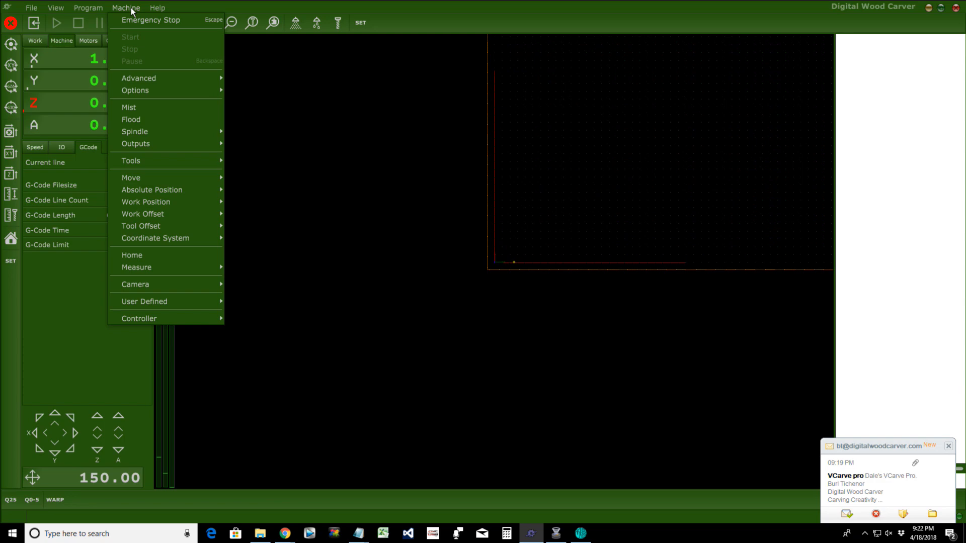
{"action": "mouse_move", "coordinate": [150, 7]}
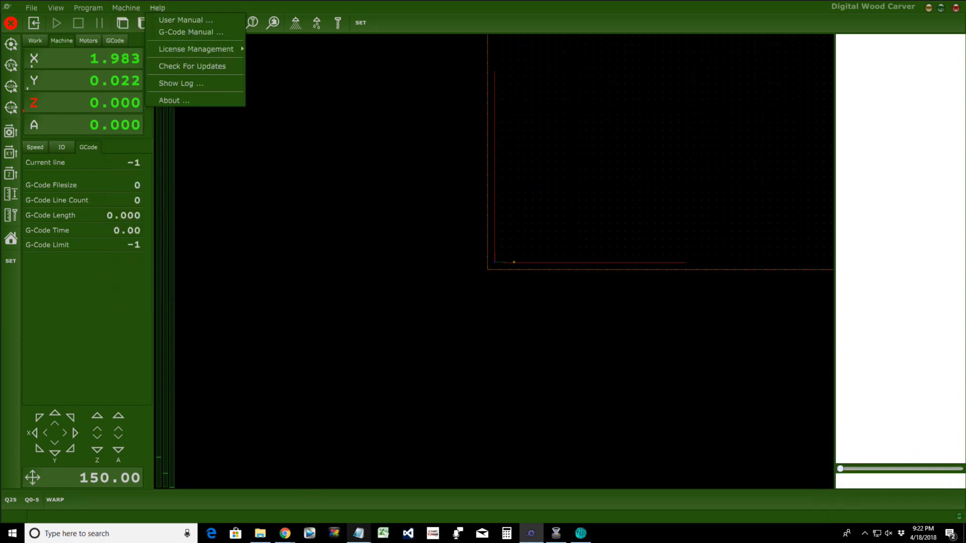
{"action": "left_click", "coordinate": [358, 533]}
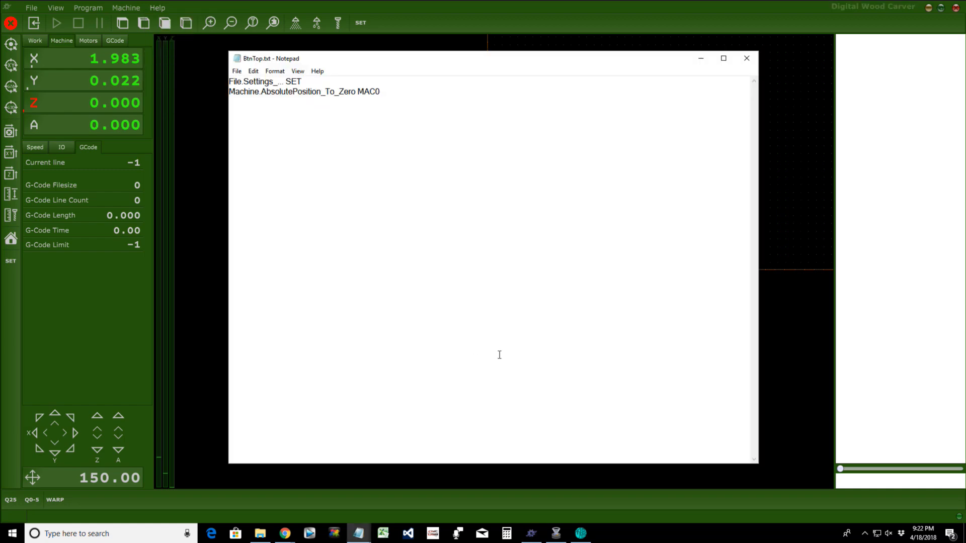
Step: Edit line 2 of BtnTop.txt to read Machine.AbsolutePosition.ToZero MAC0
{"action": "key", "text": "BackSpace"}
{"action": "key", "text": "Left"}
{"action": "key", "text": "Left"}
{"action": "key", "text": "Left"}
{"action": "key", "text": "Left"}
{"action": "key", "text": "Left"}
{"action": "key", "text": "Left"}
{"action": "key", "text": "Left"}
{"action": "key", "text": "Left"}
{"action": "key", "text": "Left"}
{"action": "key", "text": "Left"}
{"action": "key", "text": "Left"}
{"action": "key", "text": "Left"}
{"action": "type", "text": "_"}
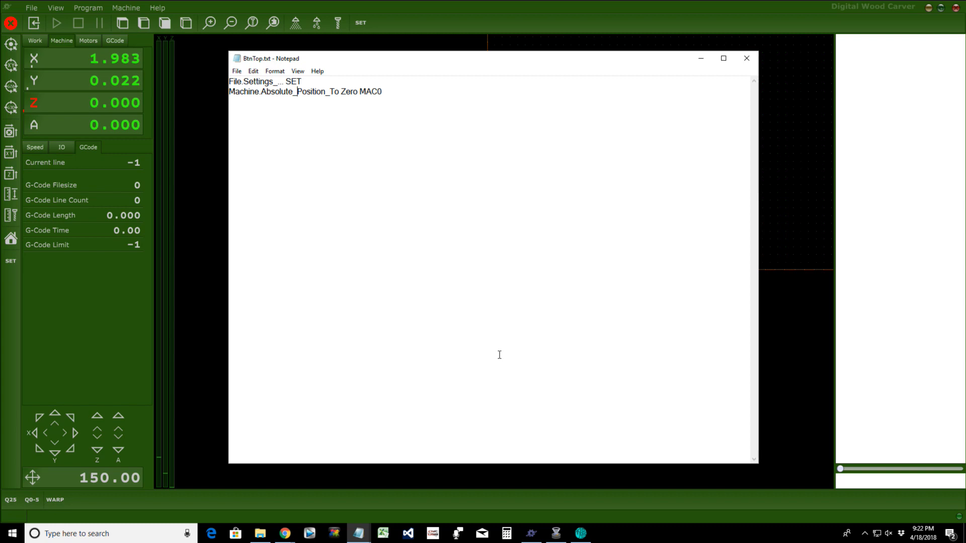
{"action": "key", "text": "Right"}
{"action": "key", "text": "Right"}
{"action": "key", "text": "Right"}
{"action": "key", "text": "Right"}
{"action": "key", "text": "Right"}
{"action": "key", "text": "Right"}
{"action": "key", "text": "Right"}
{"action": "key", "text": "Right"}
{"action": "key", "text": "Right"}
{"action": "key", "text": "Right"}
{"action": "key", "text": "Right"}
{"action": "type", "text": "_"}
{"action": "key", "text": "Delete"}
{"action": "key", "text": "BackSpace"}
{"action": "type", "text": "."}
{"action": "key", "text": "Left"}
{"action": "key", "text": "Left"}
{"action": "key", "text": "Left"}
{"action": "key", "text": "Left"}
{"action": "key", "text": "Left"}
{"action": "key", "text": "Left"}
{"action": "key", "text": "Left"}
{"action": "key", "text": "Left"}
{"action": "key", "text": "Left"}
{"action": "key", "text": "BackSpace"}
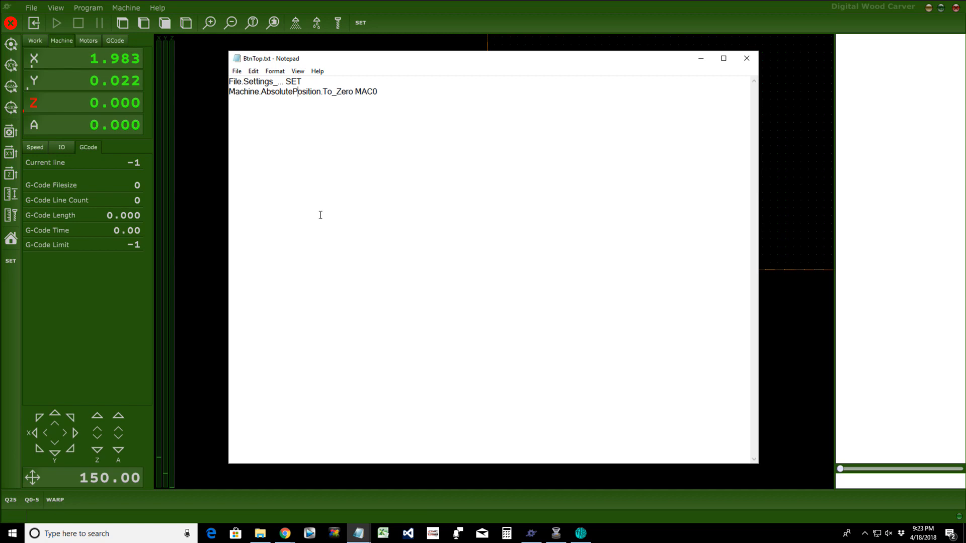
{"action": "key", "text": "Right"}
{"action": "key", "text": "Right"}
{"action": "key", "text": "Right"}
{"action": "key", "text": "Right"}
{"action": "key", "text": "Right"}
{"action": "key", "text": "Right"}
{"action": "key", "text": "Right"}
{"action": "key", "text": "Right"}
{"action": "key", "text": "Right"}
{"action": "key", "text": "Right"}
{"action": "key", "text": "Right"}
{"action": "key", "text": "BackSpace"}
Step: Save the corrected BtnTop.txt and close Notepad
{"action": "left_click", "coordinate": [238, 71]}
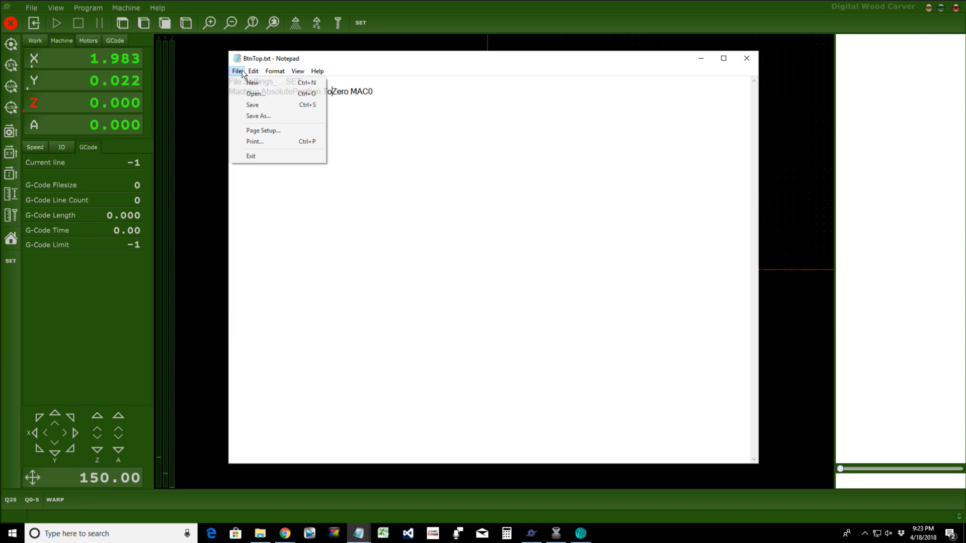
{"action": "left_click", "coordinate": [254, 104]}
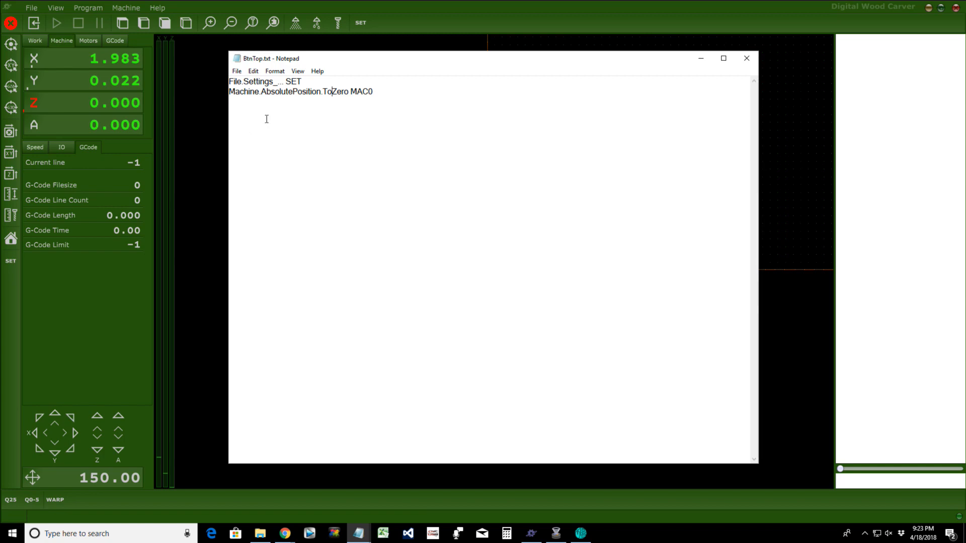
{"action": "left_click", "coordinate": [237, 71]}
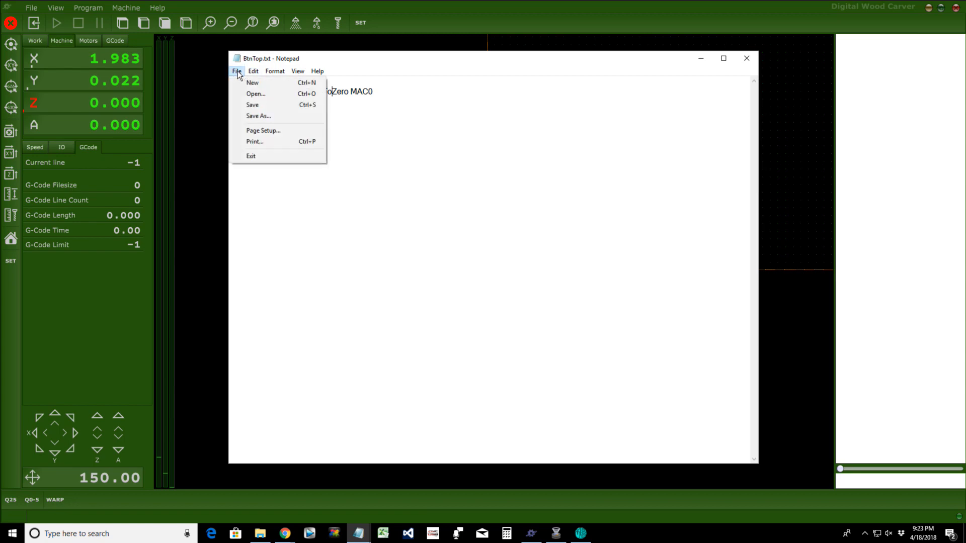
{"action": "left_click", "coordinate": [250, 105]}
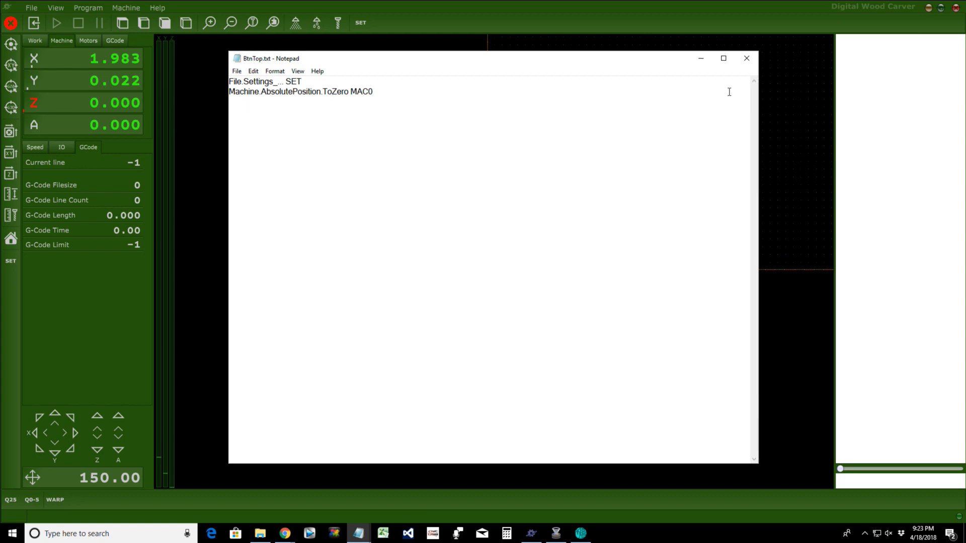
{"action": "left_click", "coordinate": [748, 60]}
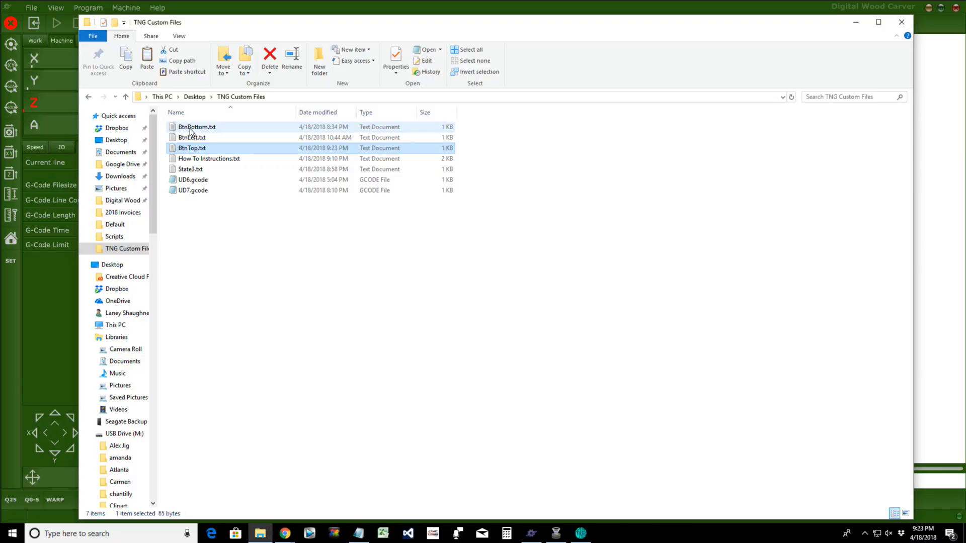
Step: Bring File Explorer back at Quick access, with BtnTop.txt topping the recent files list
{"action": "left_click", "coordinate": [194, 149]}
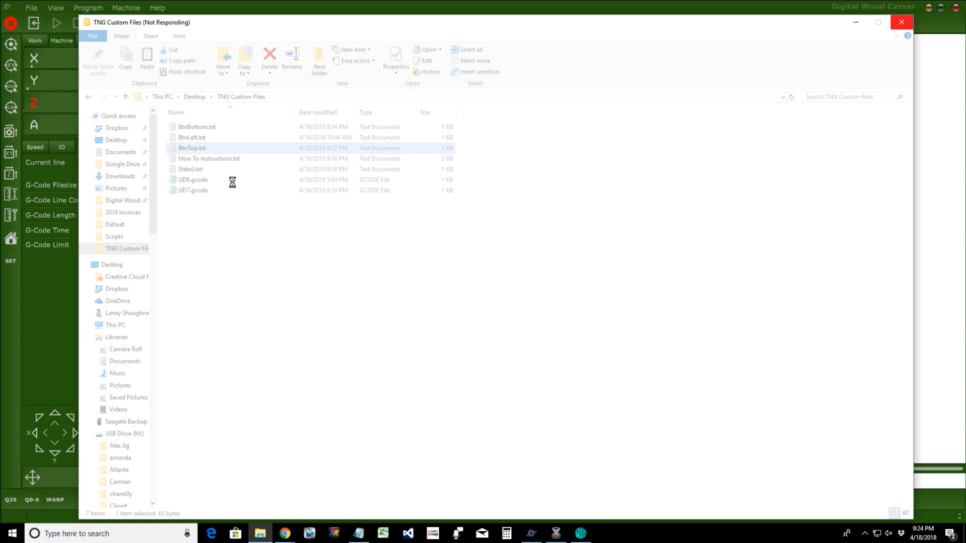
{"action": "left_click", "coordinate": [260, 538]}
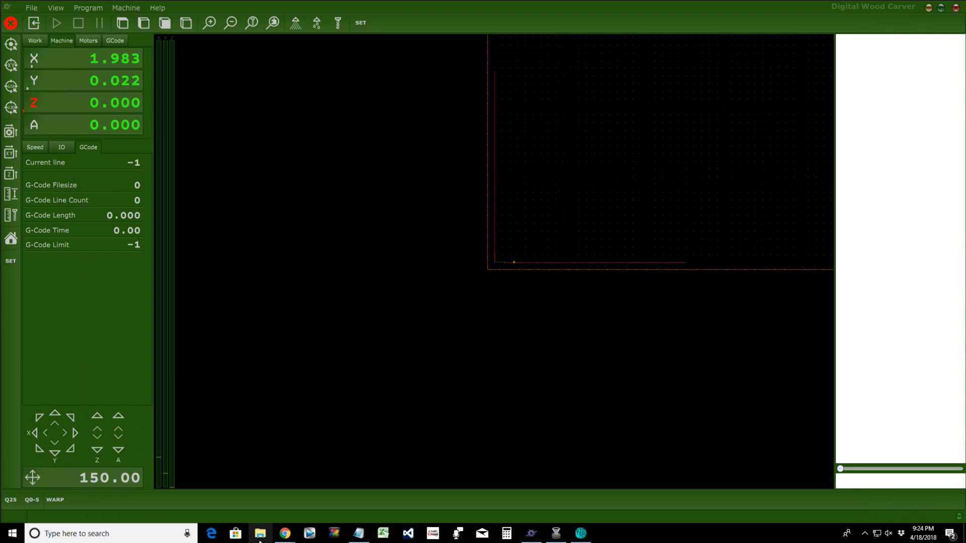
{"action": "left_click", "coordinate": [260, 534]}
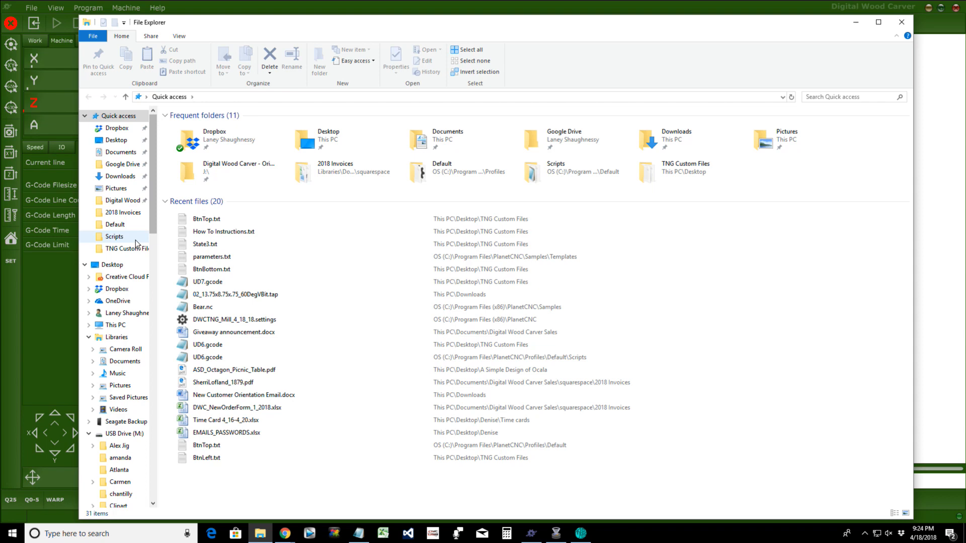
Step: Copy BtnTop.txt into Program Files\PlanetCNC\Profiles\Default, replacing the old copy, then close PlanetCNC
{"action": "left_click", "coordinate": [128, 249]}
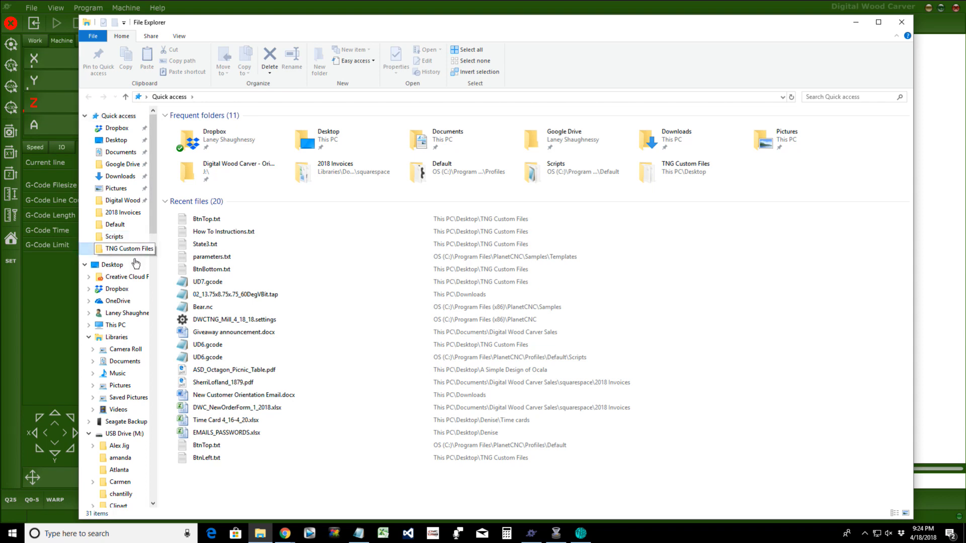
{"action": "left_click", "coordinate": [197, 149]}
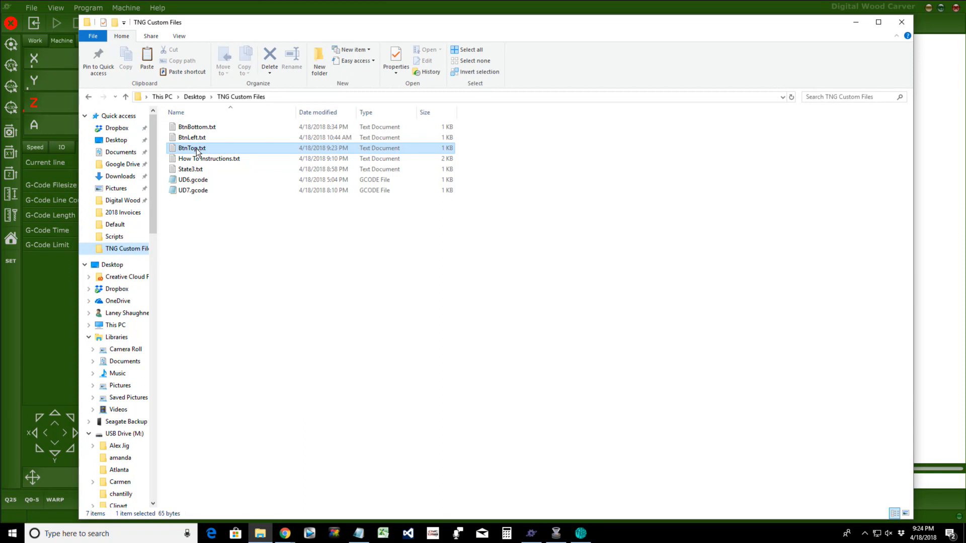
{"action": "left_click", "coordinate": [244, 61]}
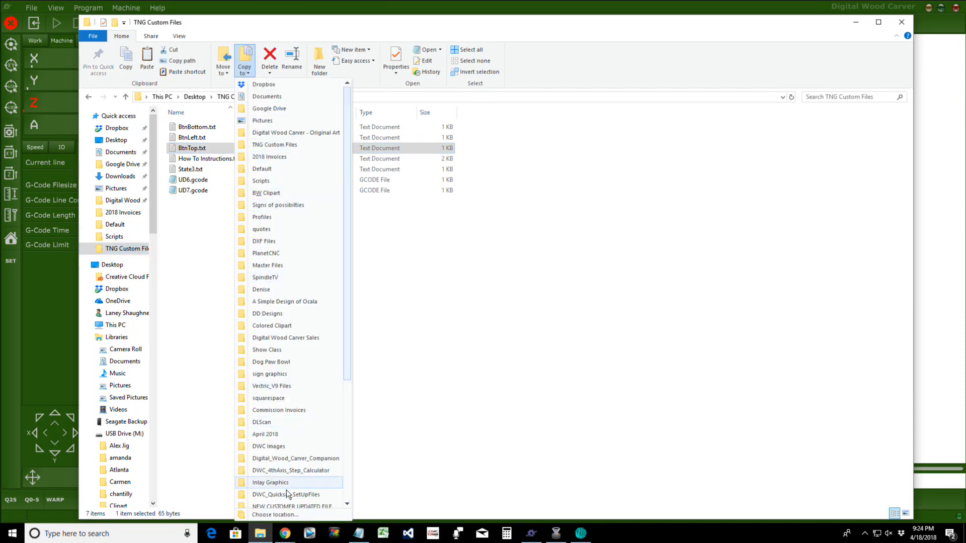
{"action": "left_click", "coordinate": [276, 515]}
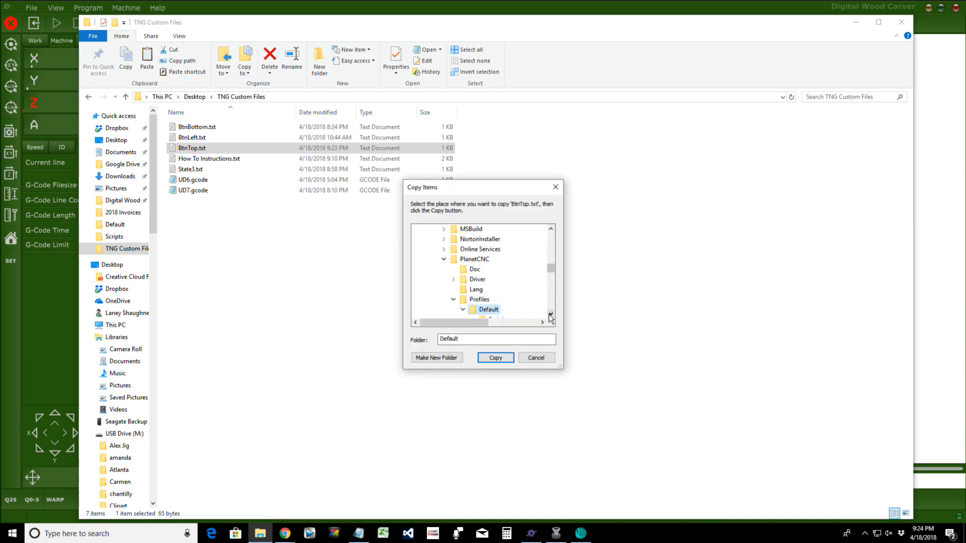
{"action": "left_click", "coordinate": [496, 359]}
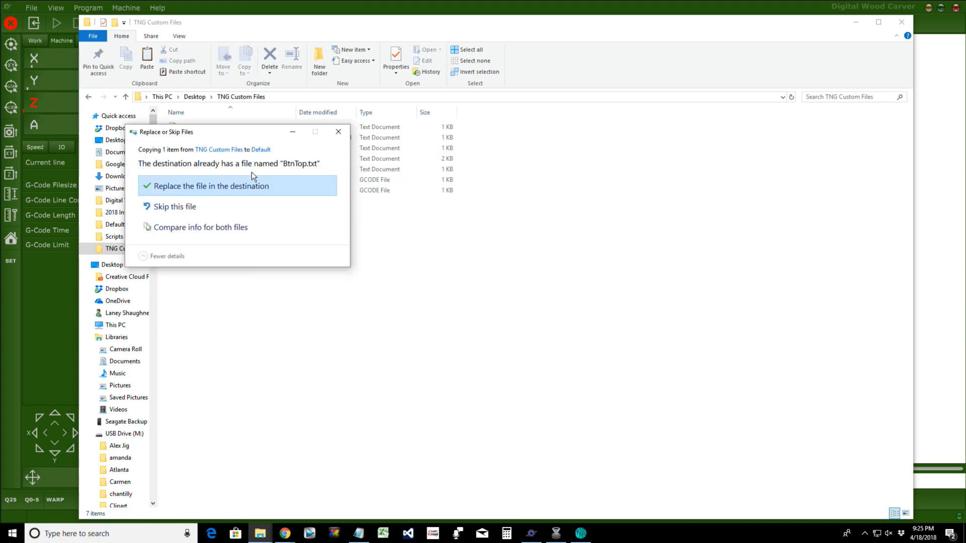
{"action": "left_click", "coordinate": [251, 189]}
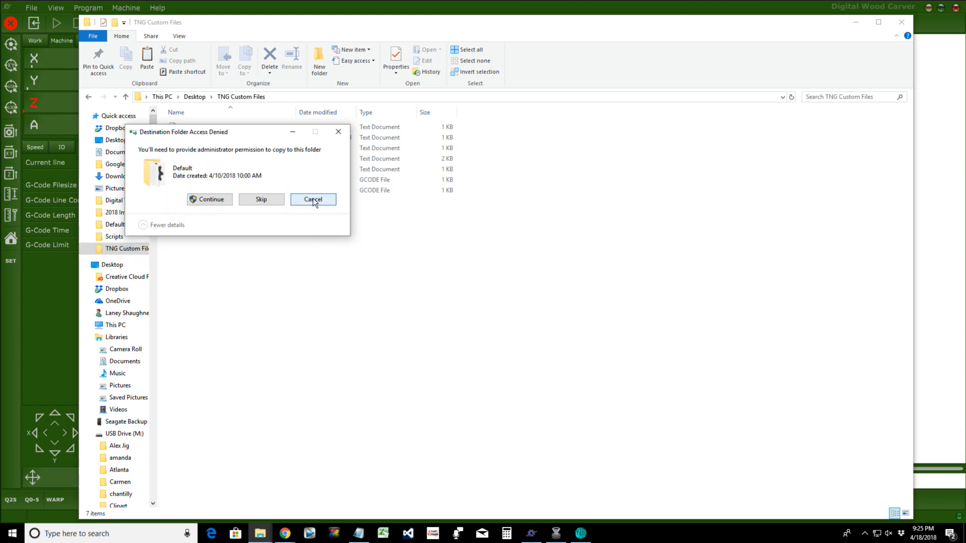
{"action": "left_click", "coordinate": [216, 201]}
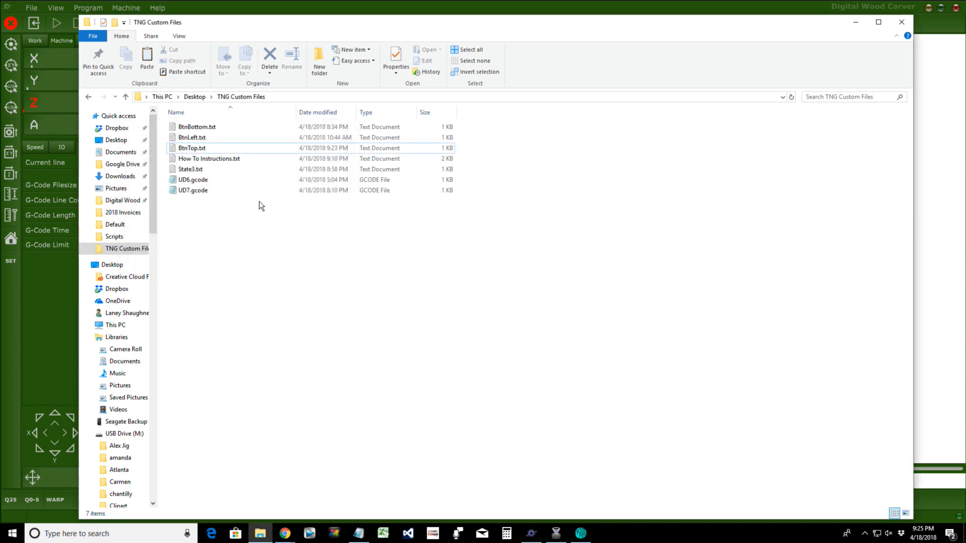
{"action": "left_click", "coordinate": [854, 23]}
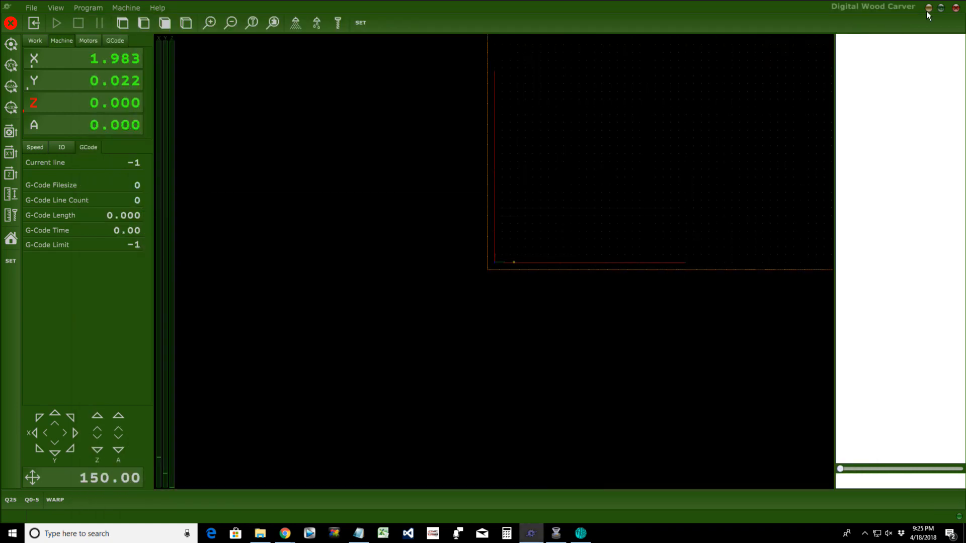
{"action": "left_click", "coordinate": [956, 8]}
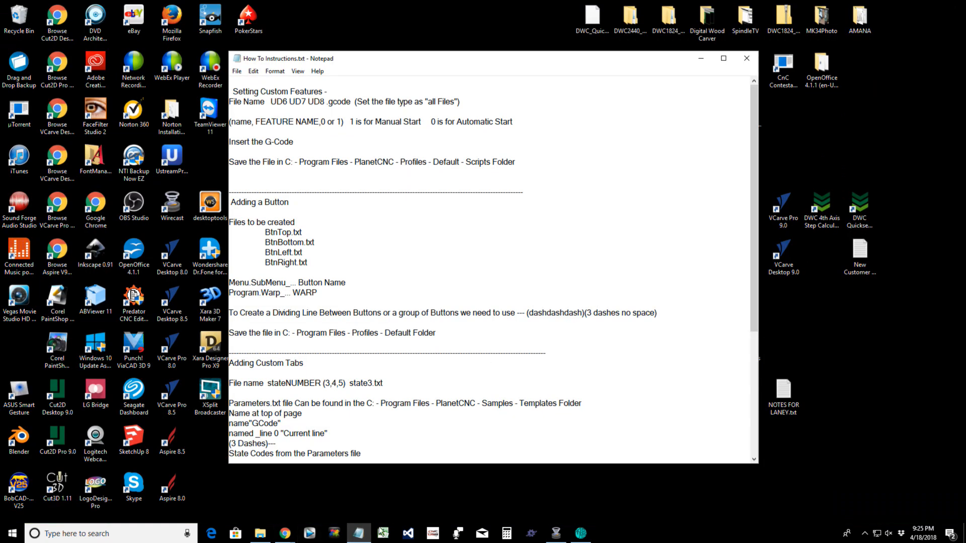